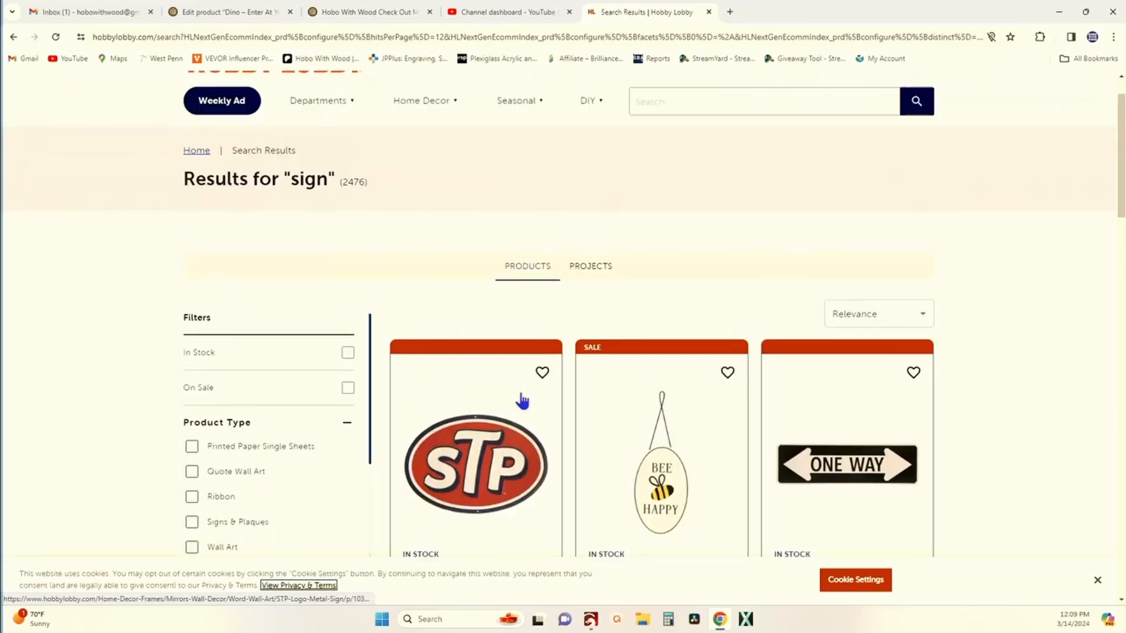
Step: Browse the metal sign search results and open the Sunoco Metal Sign product page
scroll(523, 413, "down", 3)
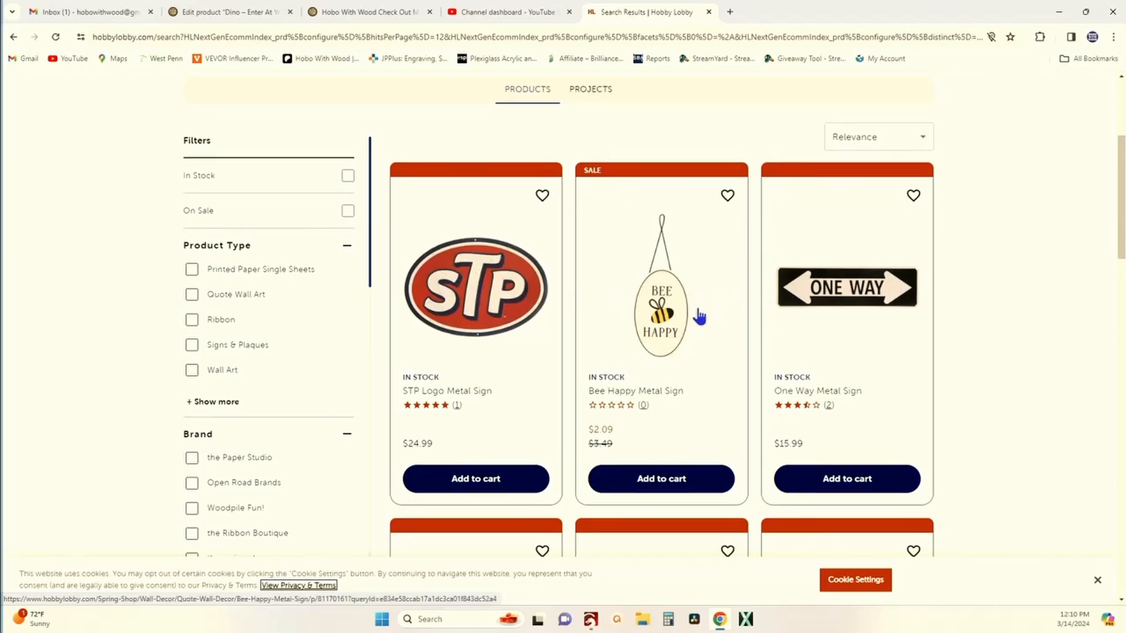
scroll(699, 317, "down", 6)
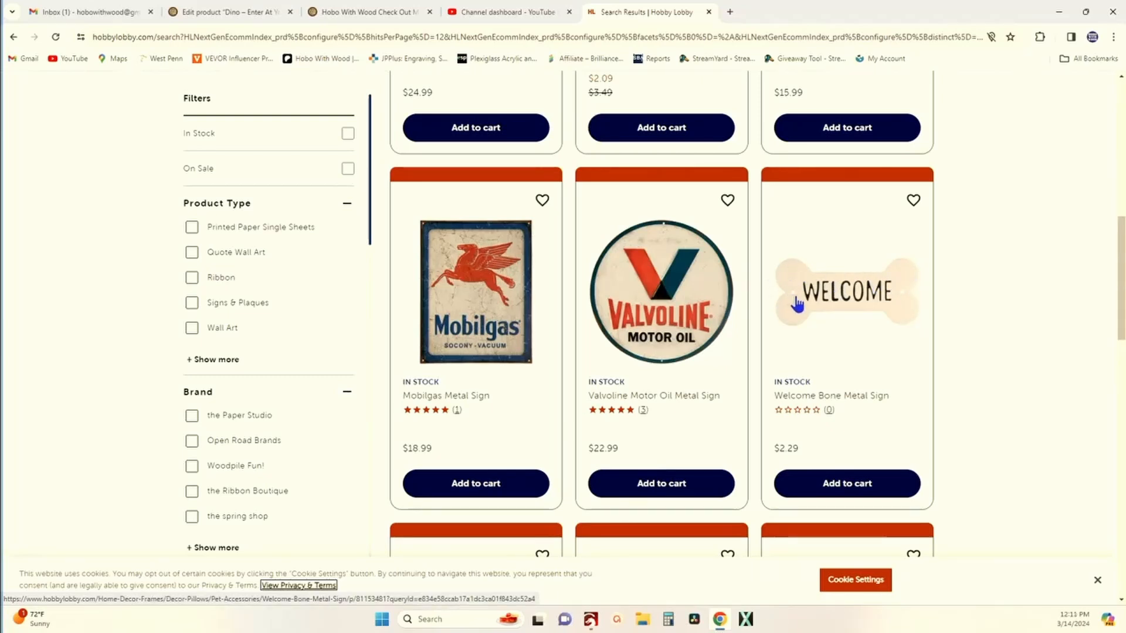
scroll(821, 329, "down", 2)
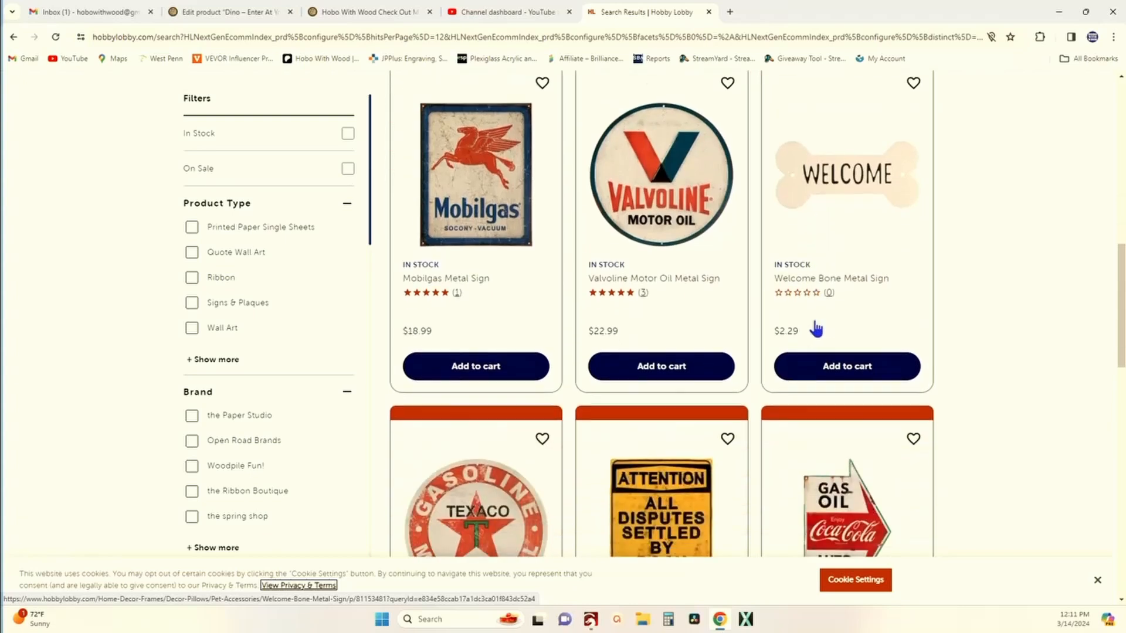
scroll(809, 284, "down", 3)
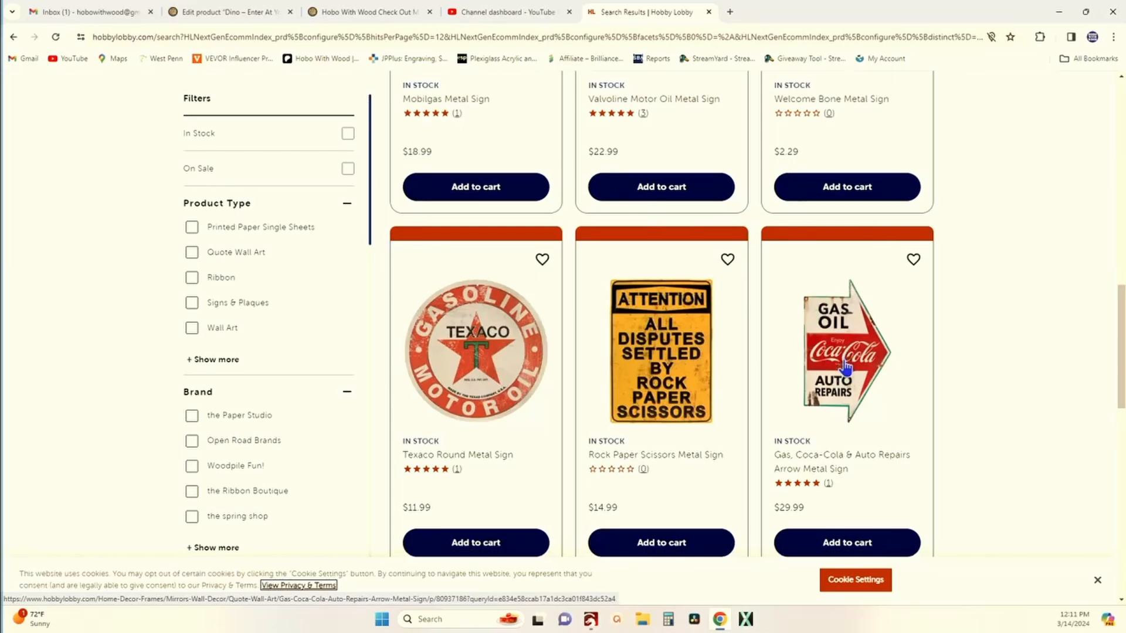
scroll(845, 372, "down", 7)
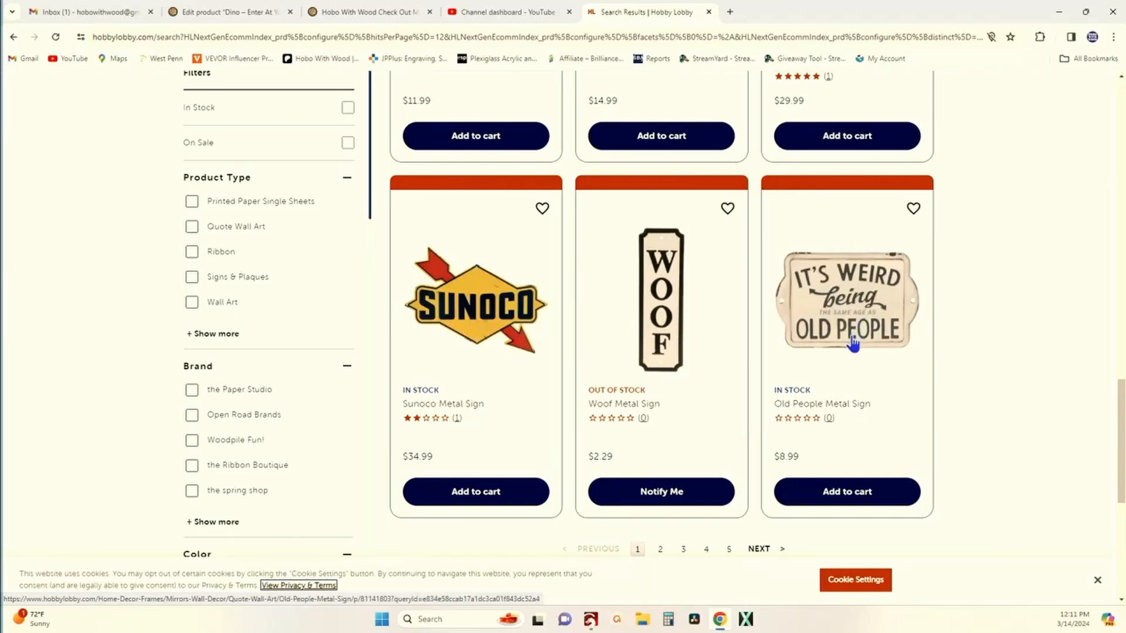
scroll(853, 345, "down", 3)
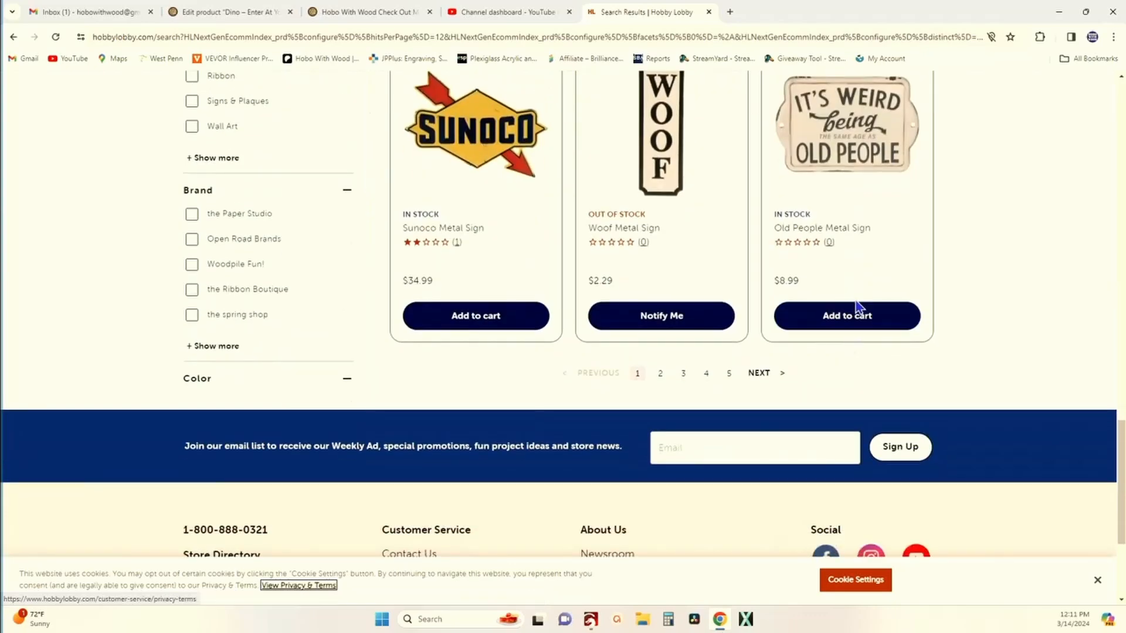
scroll(854, 312, "up", 3)
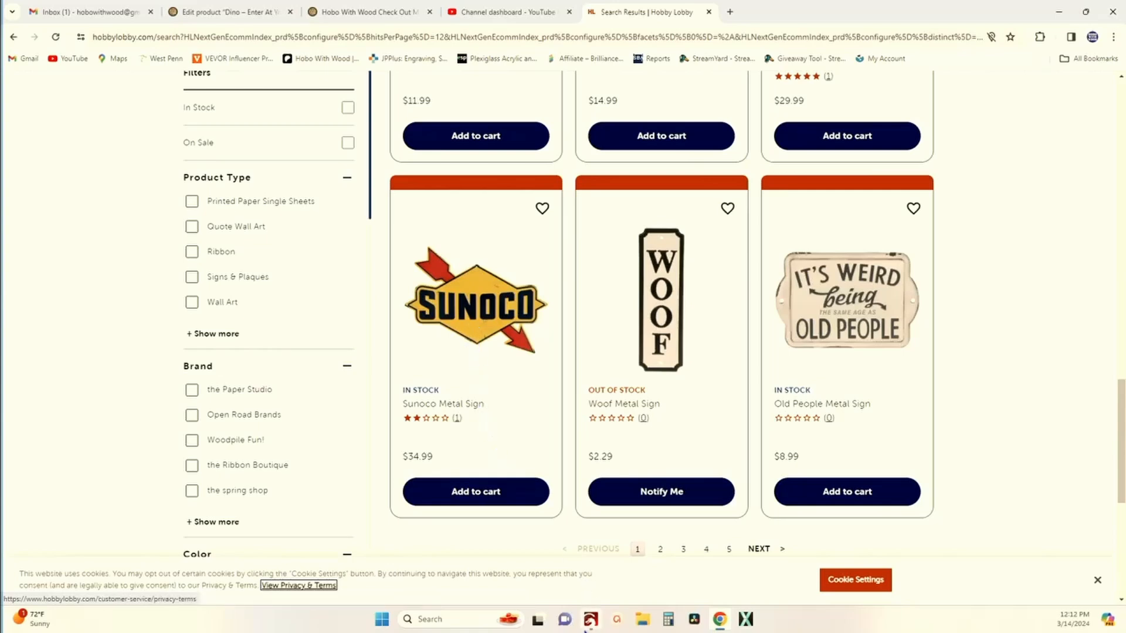
mouse_move(589, 629)
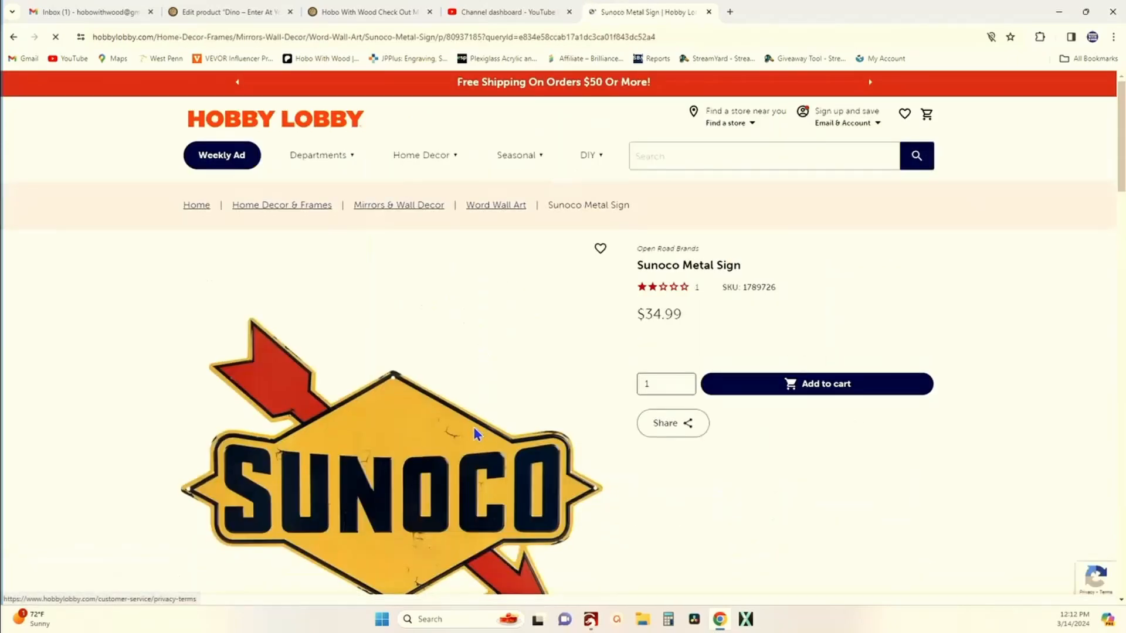
Step: Copy the Sunoco sign product image
scroll(414, 334, "down", 4)
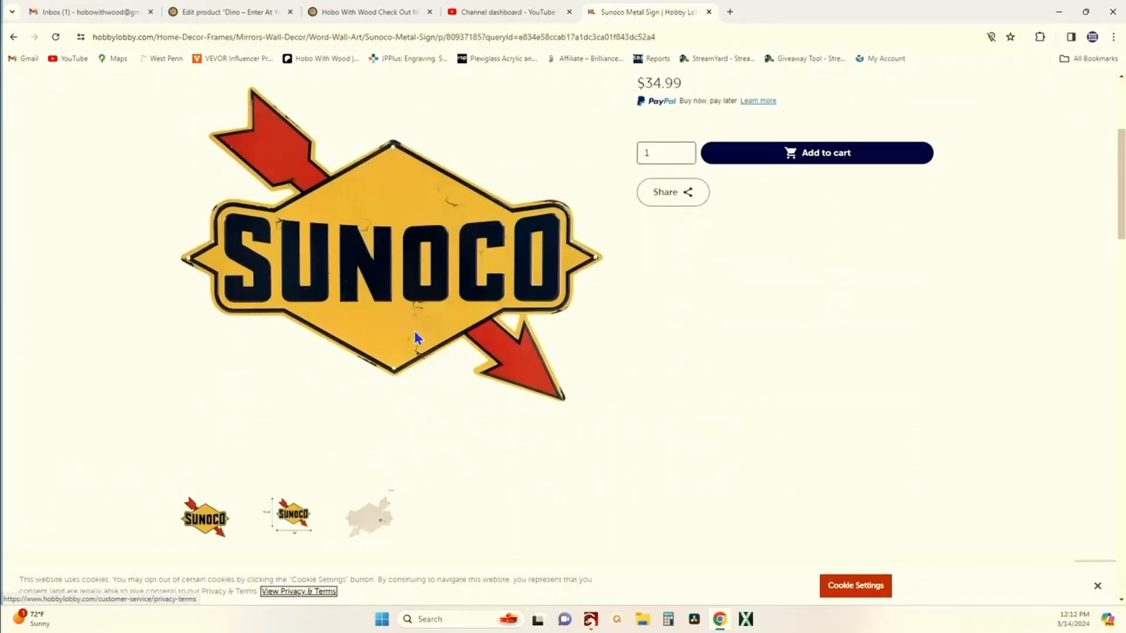
right_click(376, 259)
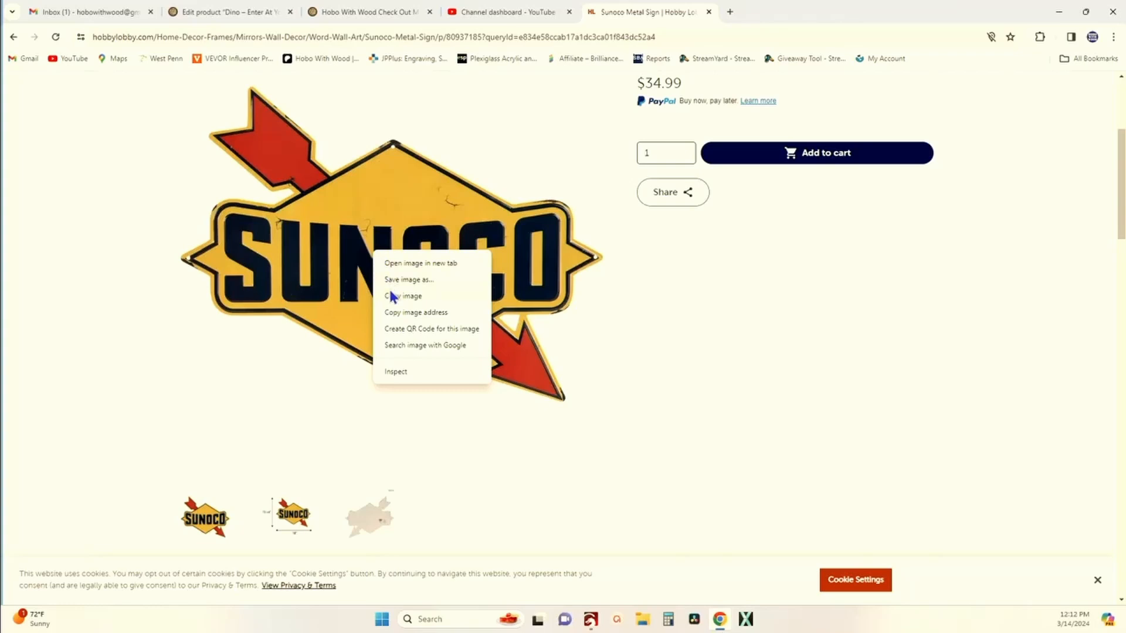
left_click(446, 299)
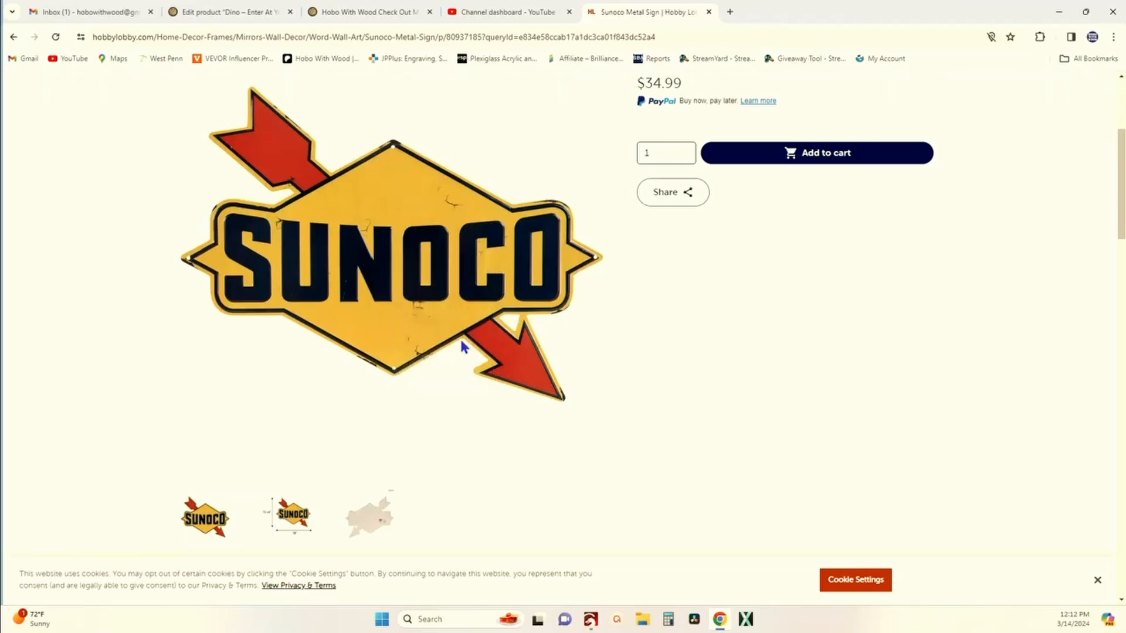
Step: Switch to LightBurn and paste the copied Sunoco image onto the canvas beside the work area
left_click(592, 623)
left_click_drag(229, 326, 328, 378)
right_click(183, 261)
left_click(223, 297)
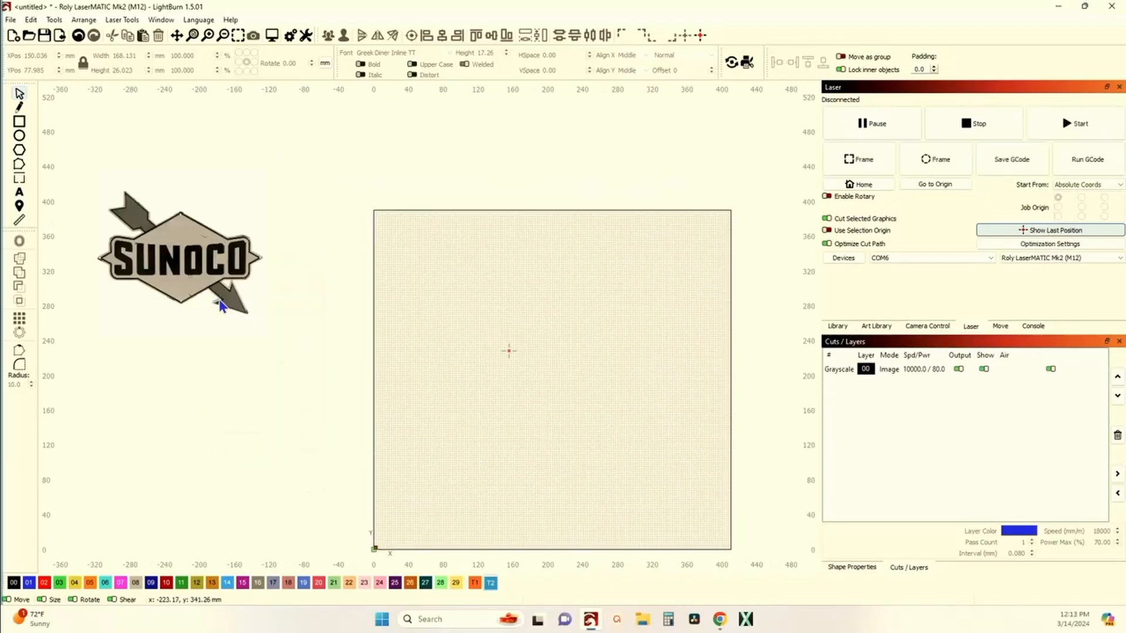
Step: Select the pasted Sunoco image and zoom in to examine its shape
left_click_drag(347, 375, 328, 347)
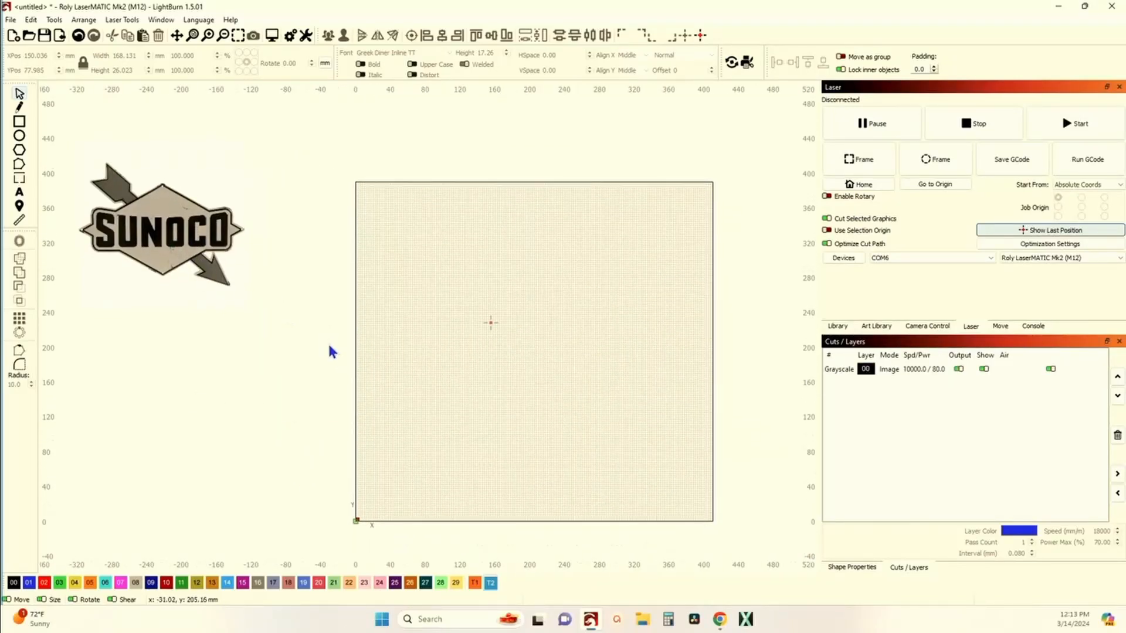
left_click_drag(179, 241, 267, 264)
scroll(252, 265, "up", 1)
scroll(250, 265, "up", 2)
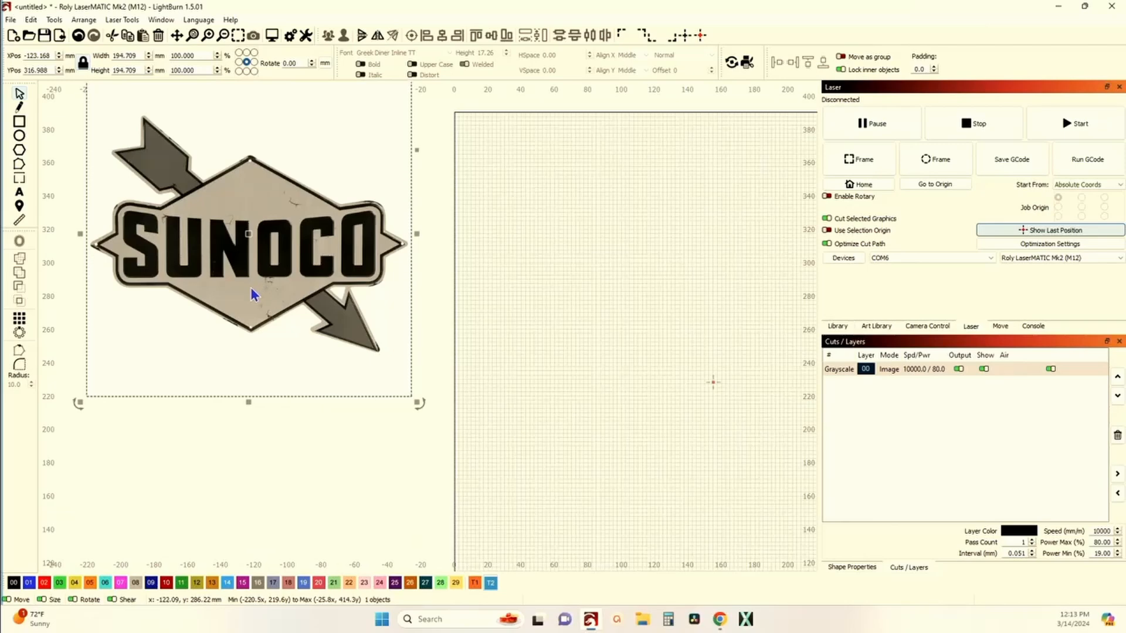
scroll(251, 291, "down", 2)
scroll(237, 288, "down", 2)
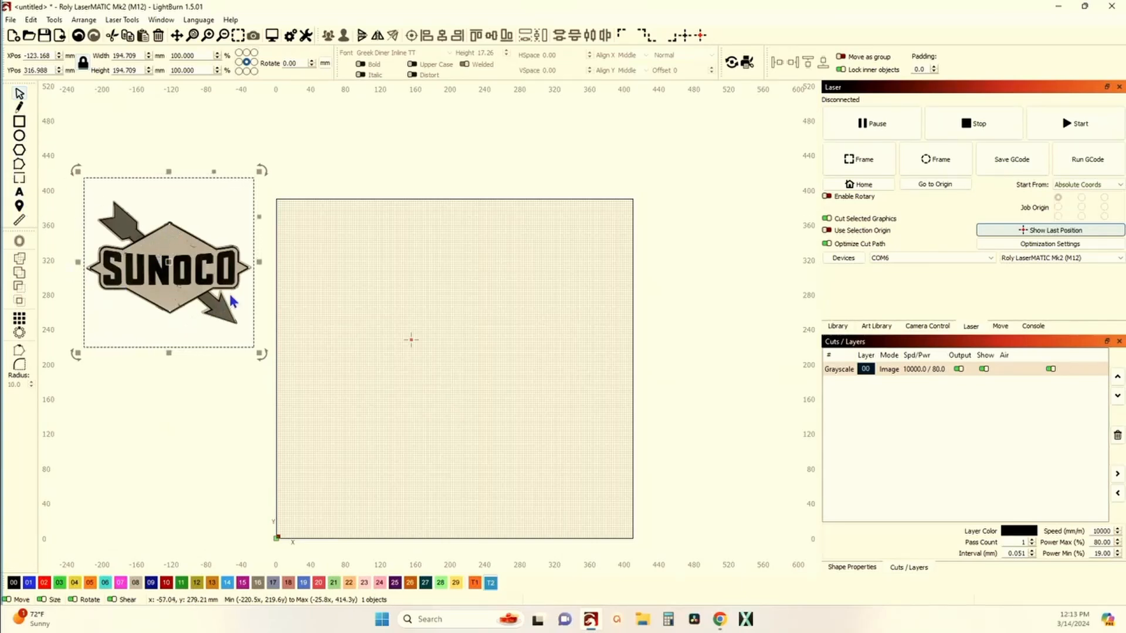
Step: Draw a rectangle about 165 by 75 mm near the middle of the work area
left_click(21, 121)
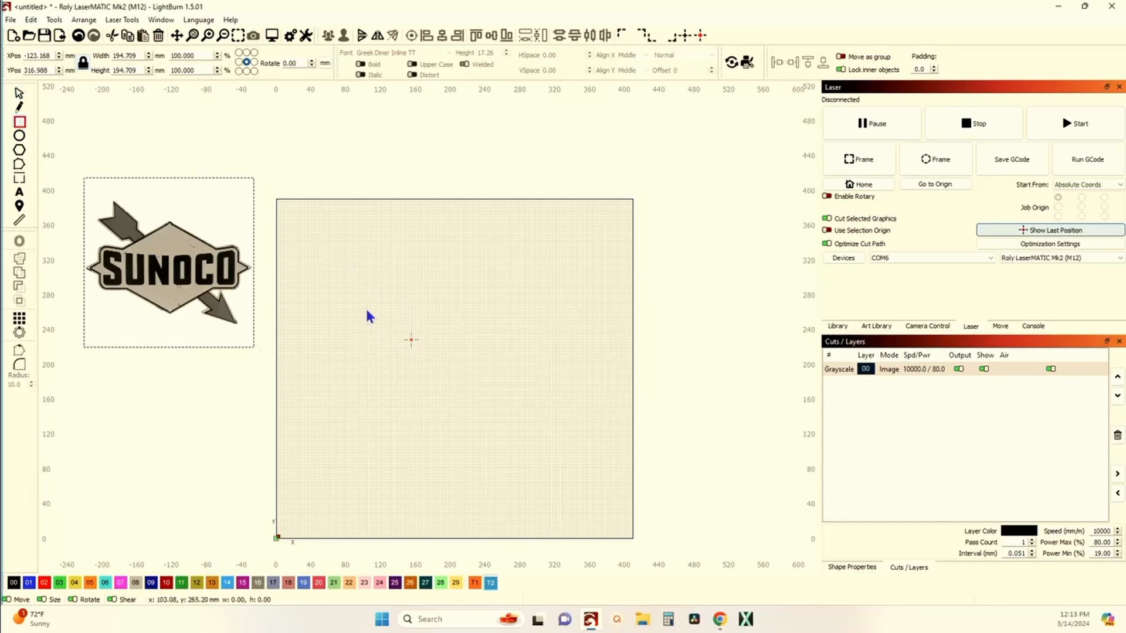
left_click_drag(365, 308, 510, 373)
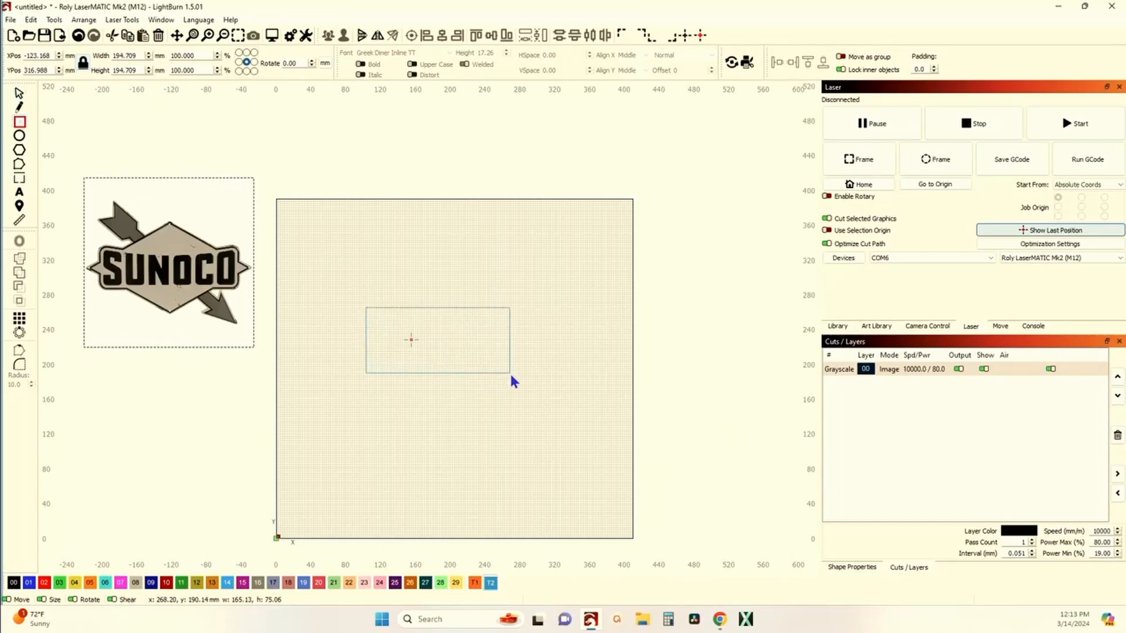
Step: Assign the rectangle to layer 00 and set that layer's mode to Line
left_click(45, 582)
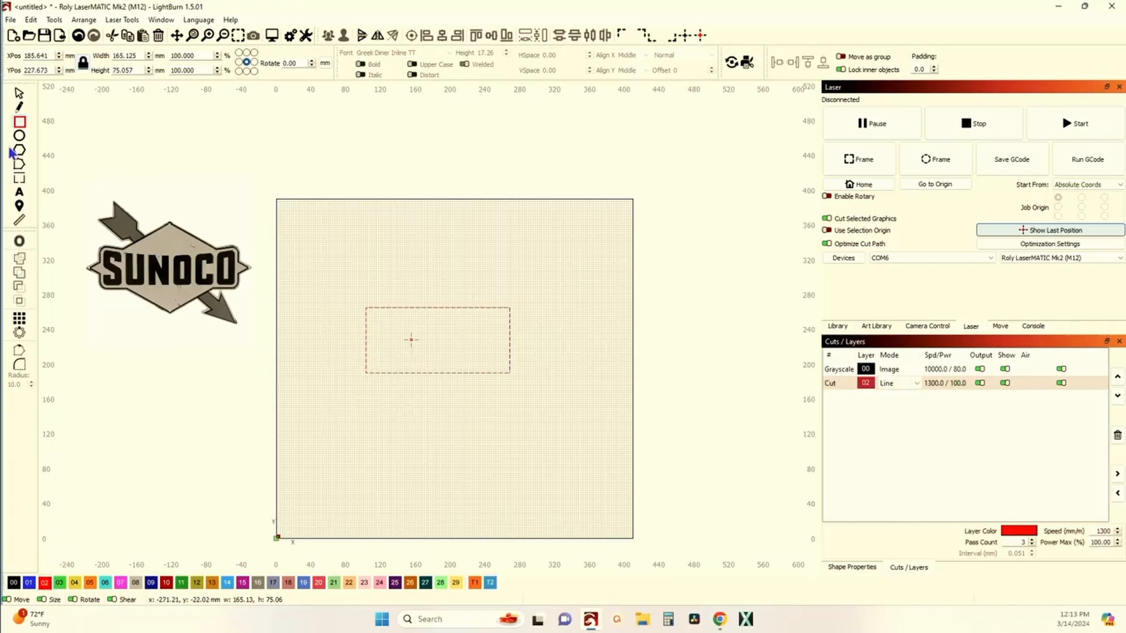
left_click(15, 584)
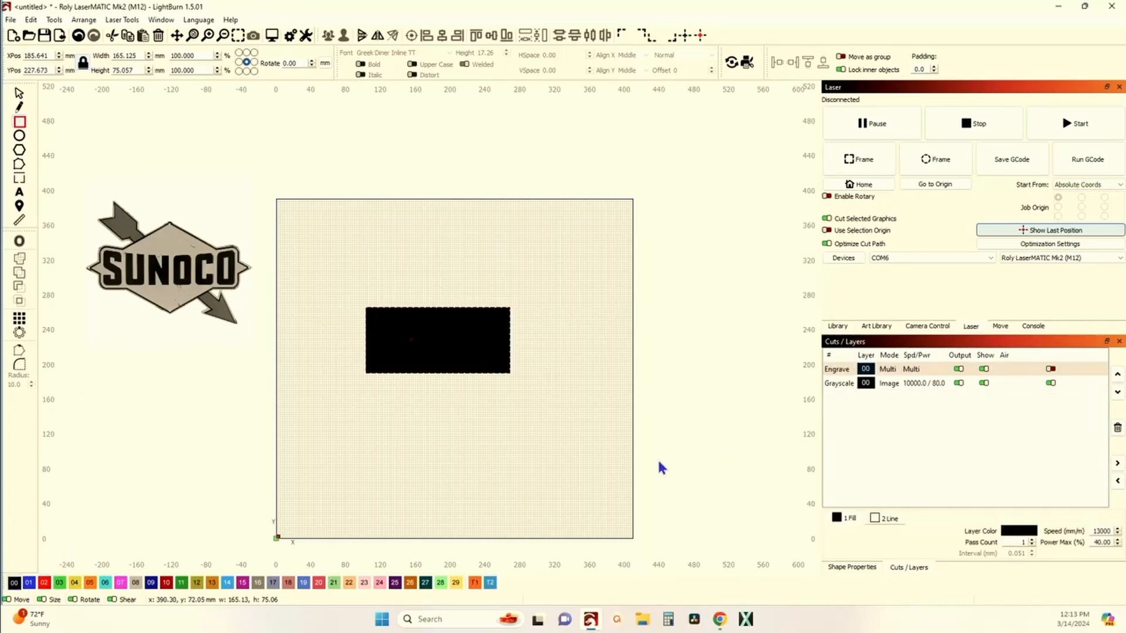
double_click(845, 376)
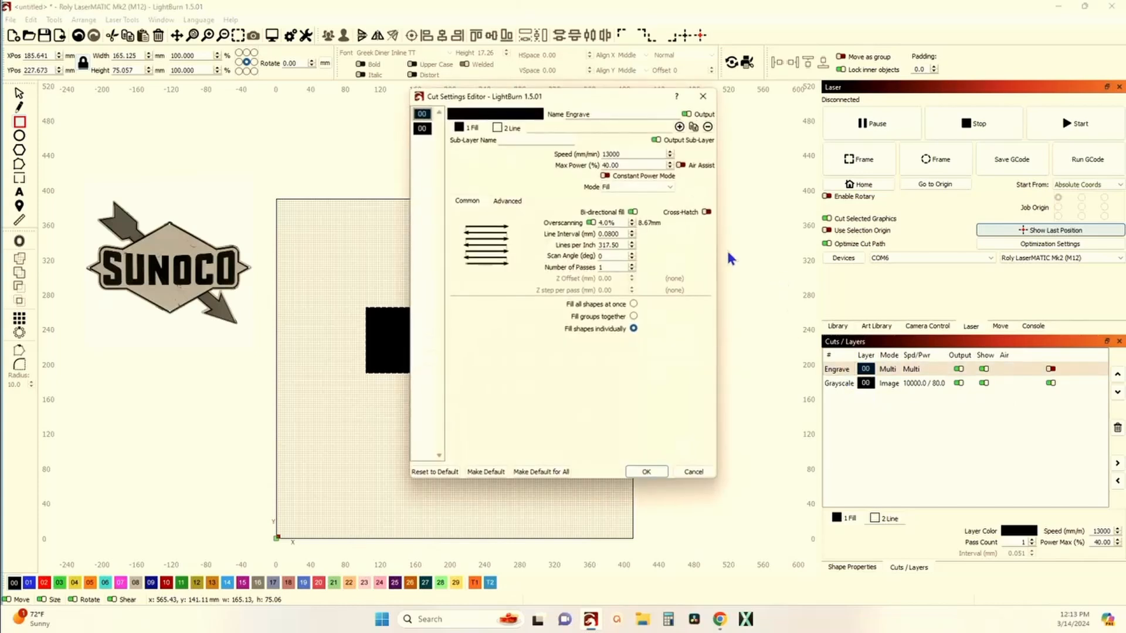
left_click(668, 187)
left_click(610, 197)
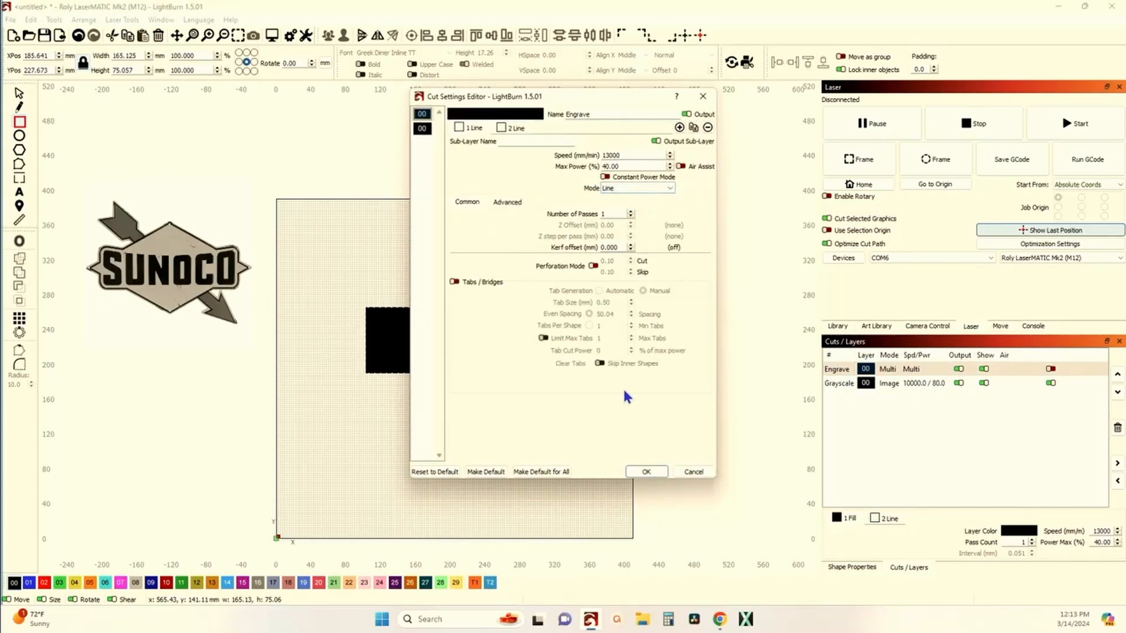
left_click(655, 474)
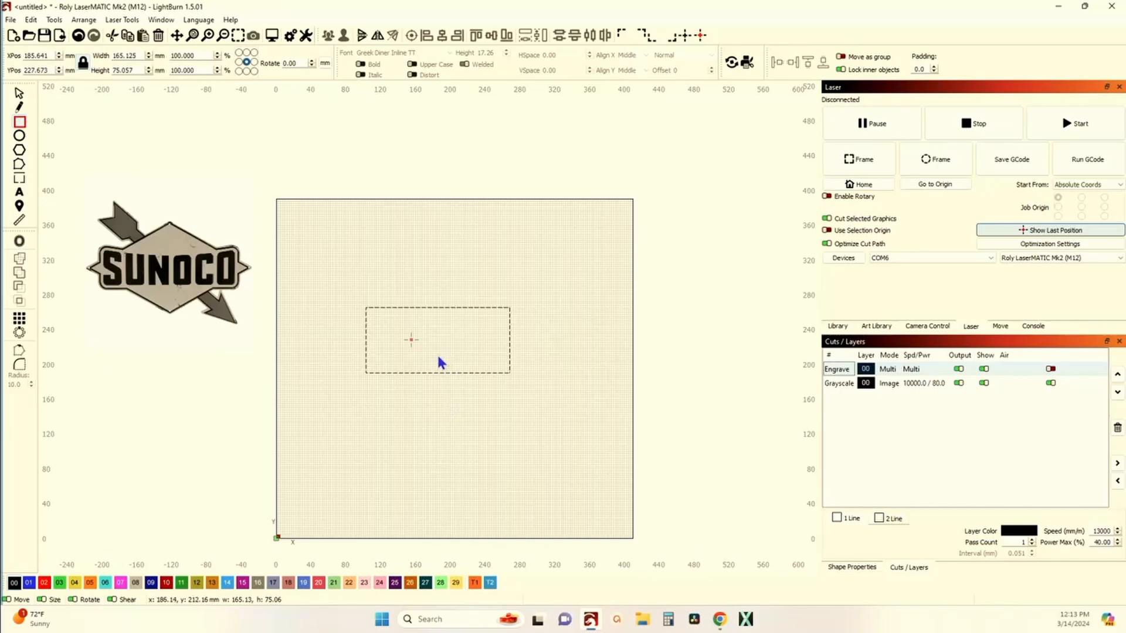
Step: Resize the rectangle with its handles to about 162 by 93 mm
scroll(437, 364, "up", 3)
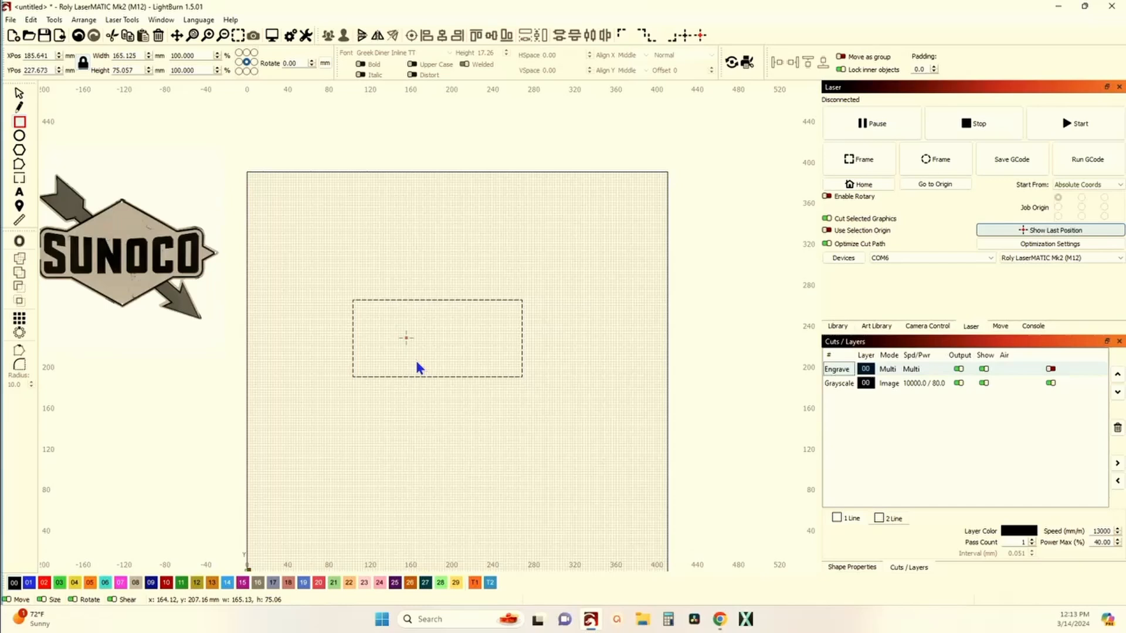
scroll(418, 368, "down", 2)
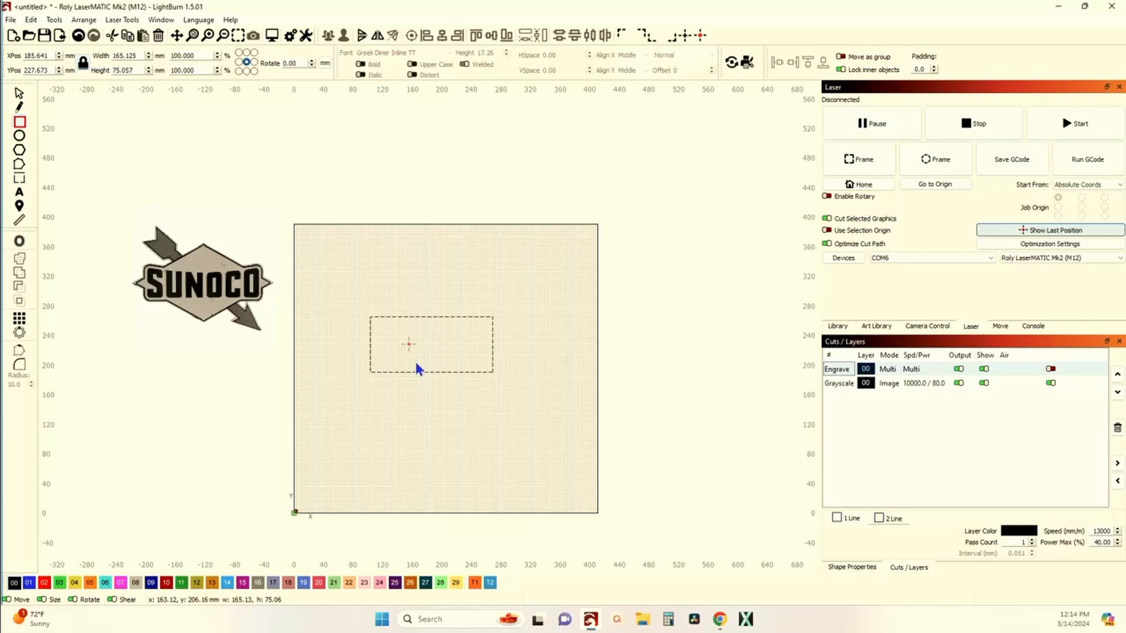
left_click(17, 95)
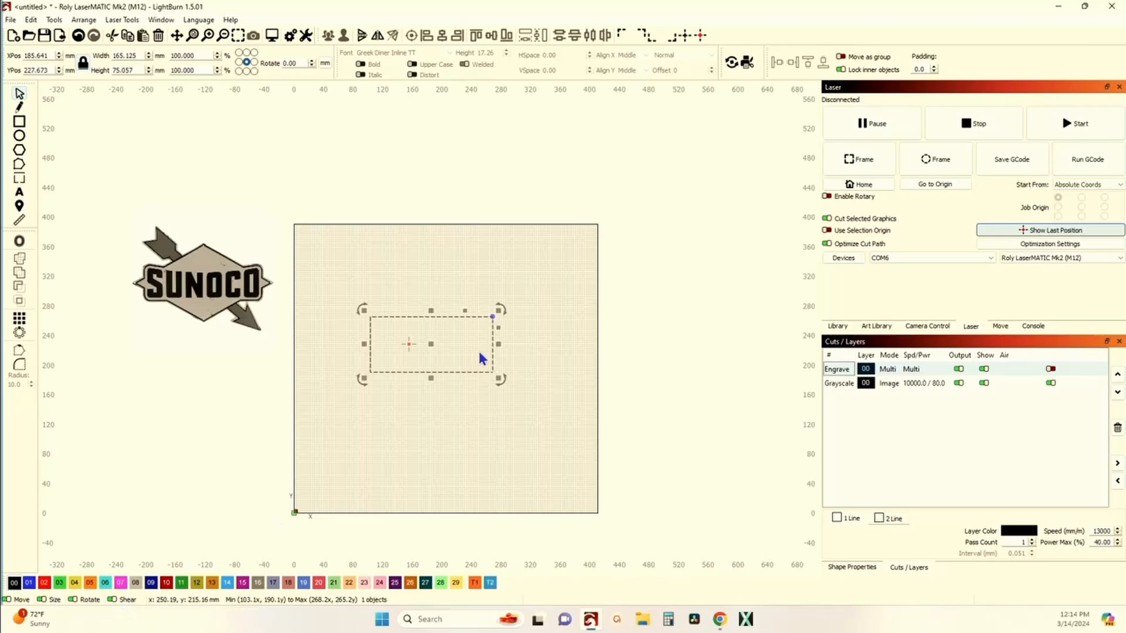
scroll(440, 333, "up", 3)
scroll(409, 309, "up", 2)
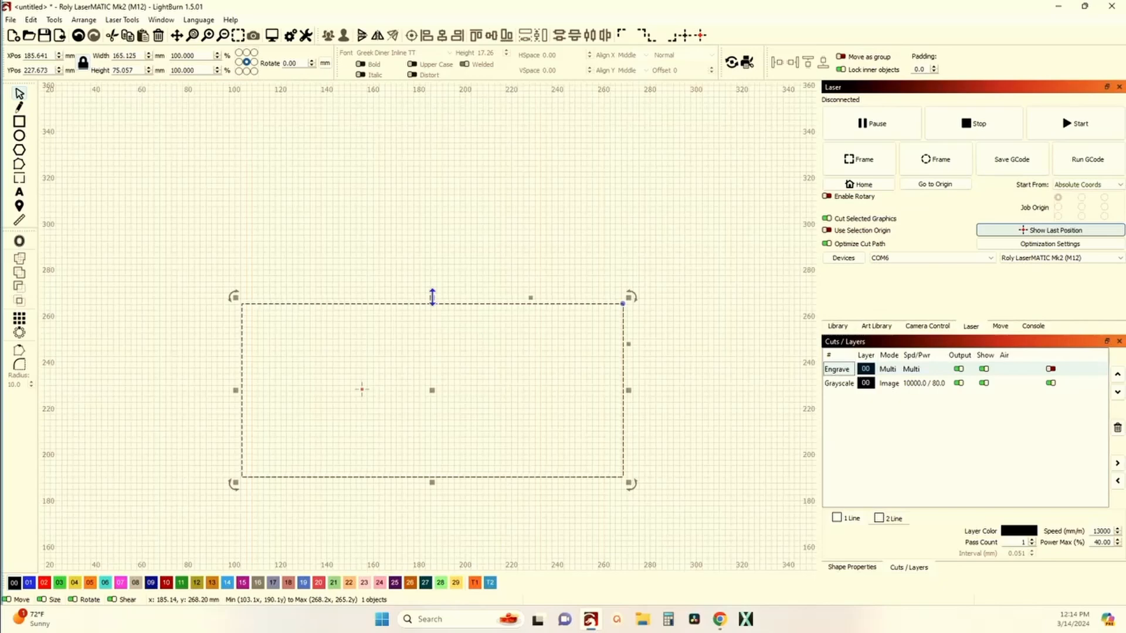
left_click_drag(432, 296, 441, 250)
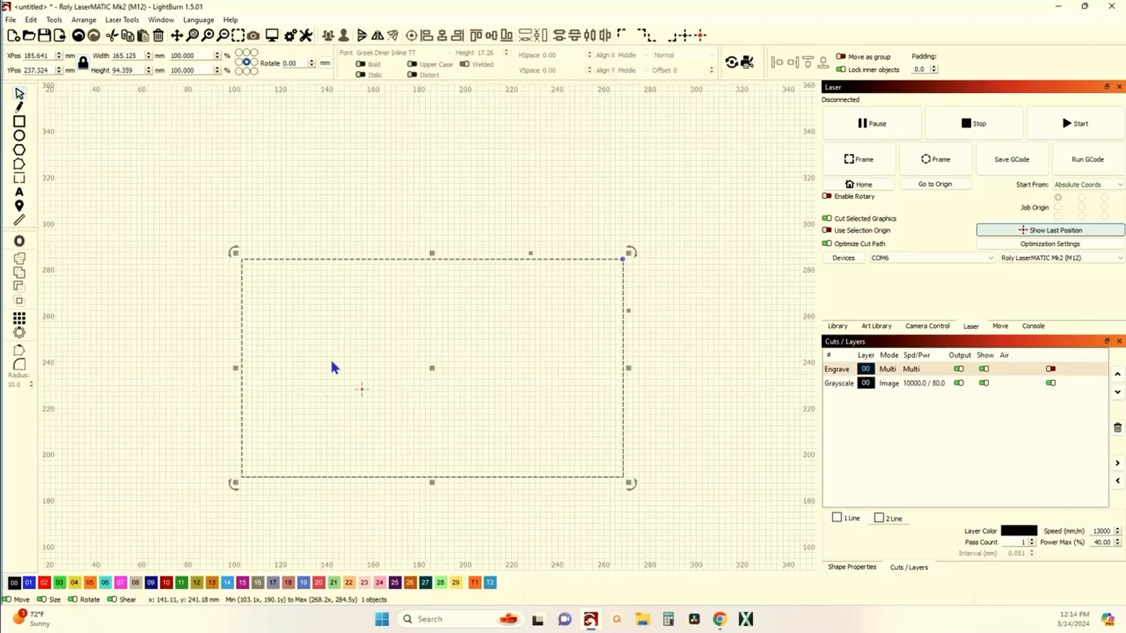
mouse_move(235, 368)
left_mouse_down()
mouse_move(107, 377)
mouse_move(282, 384)
mouse_move(238, 386)
left_mouse_up()
left_click_drag(431, 483, 445, 414)
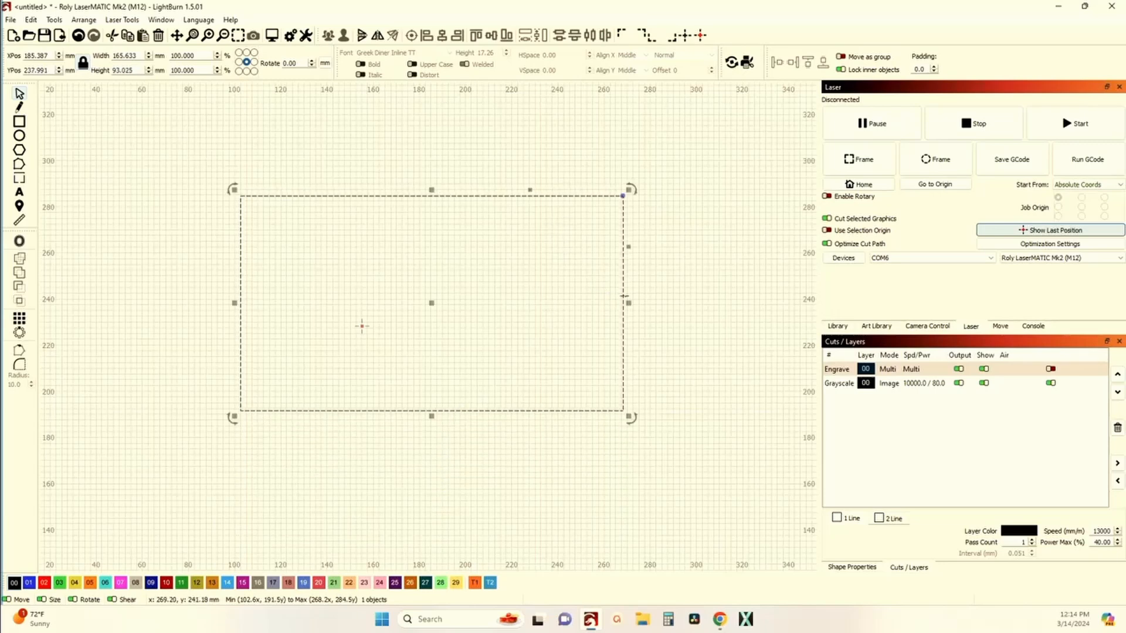
left_click_drag(628, 303, 621, 303)
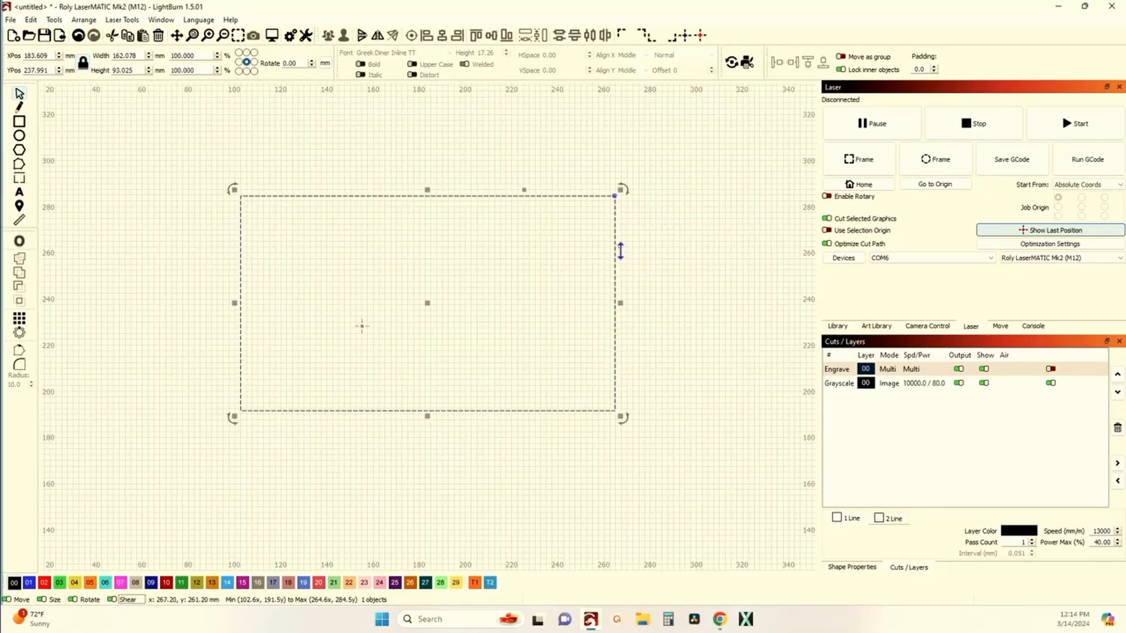
Step: Shear the rectangle vertically and horizontally into a diamond shape
left_click_drag(620, 249, 613, 321)
scroll(571, 317, "down", 2)
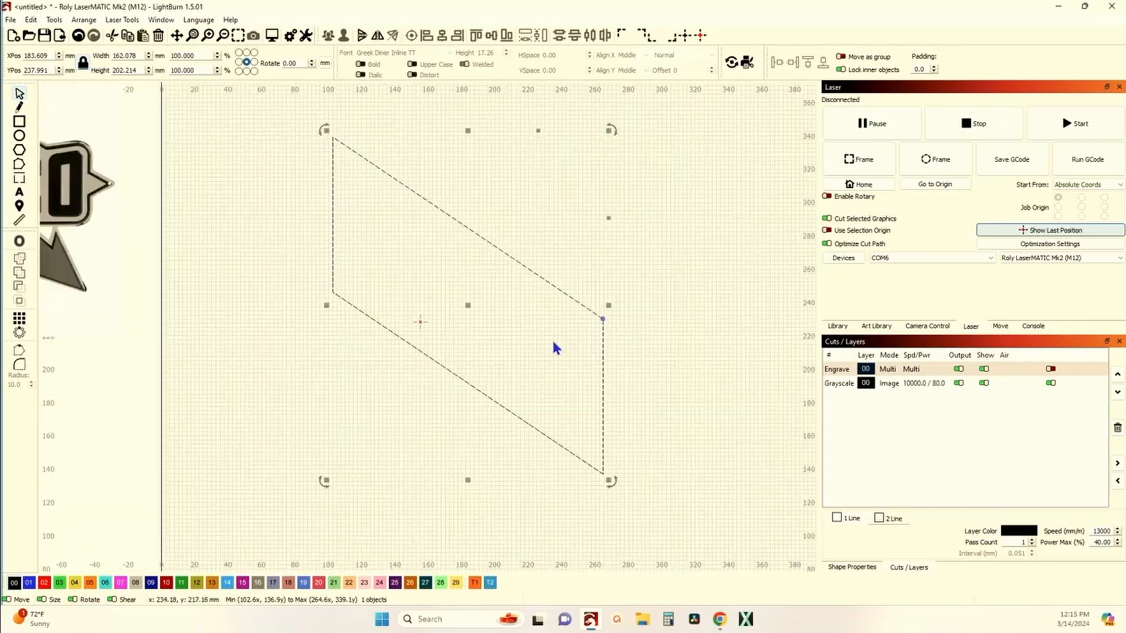
left_click_drag(538, 130, 641, 137)
left_click_drag(599, 221, 598, 198)
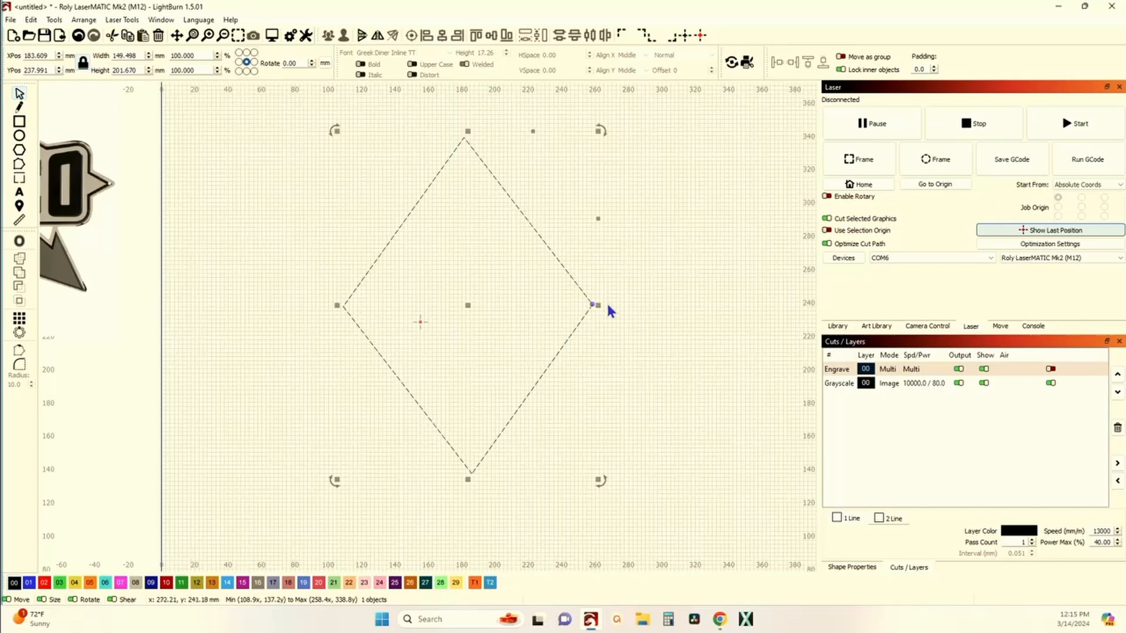
Step: Resize the diamond to about 105 mm wide and 177 mm tall, then rotate it 90 degrees
mouse_move(596, 304)
left_mouse_down()
mouse_move(524, 303)
mouse_move(579, 318)
left_mouse_up()
scroll(555, 304, "down", 1)
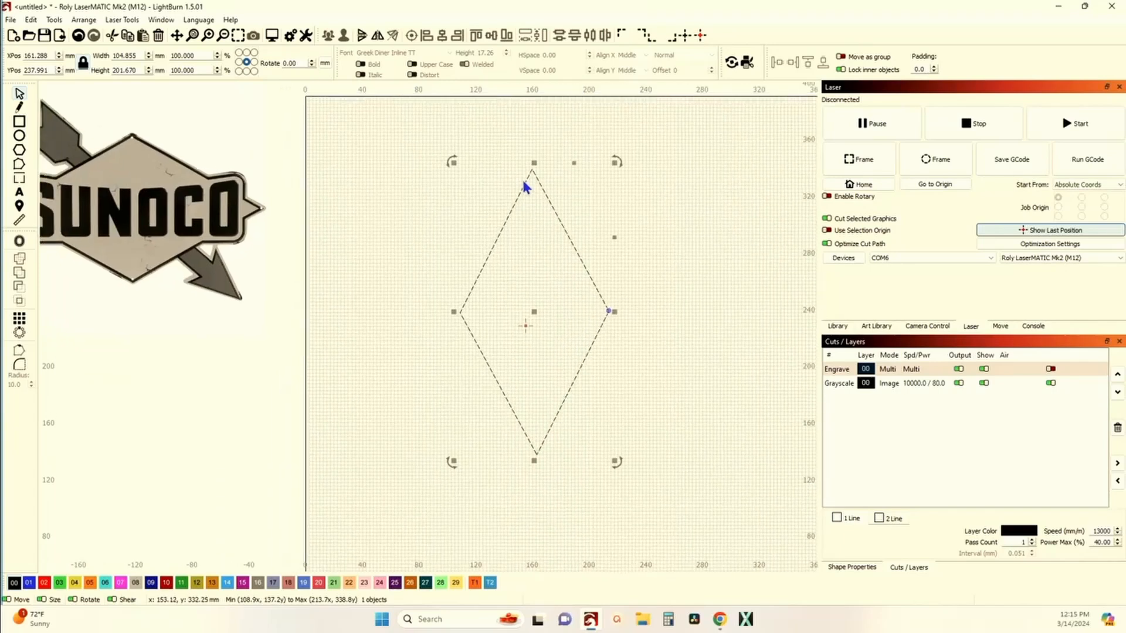
left_click_drag(531, 166, 532, 199)
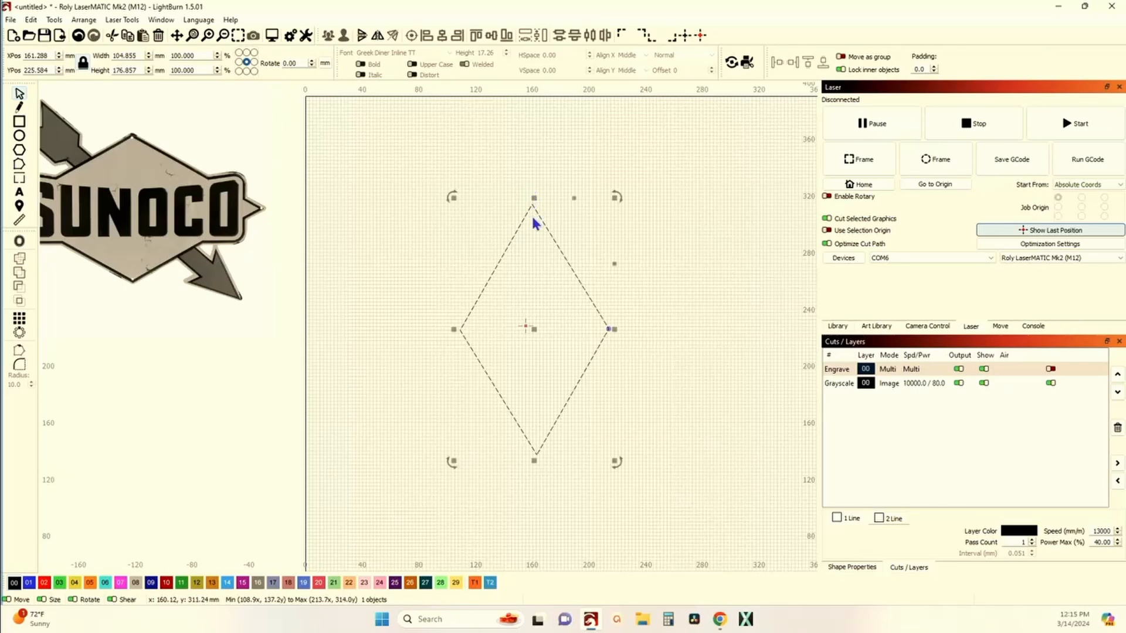
scroll(527, 323, "down", 3)
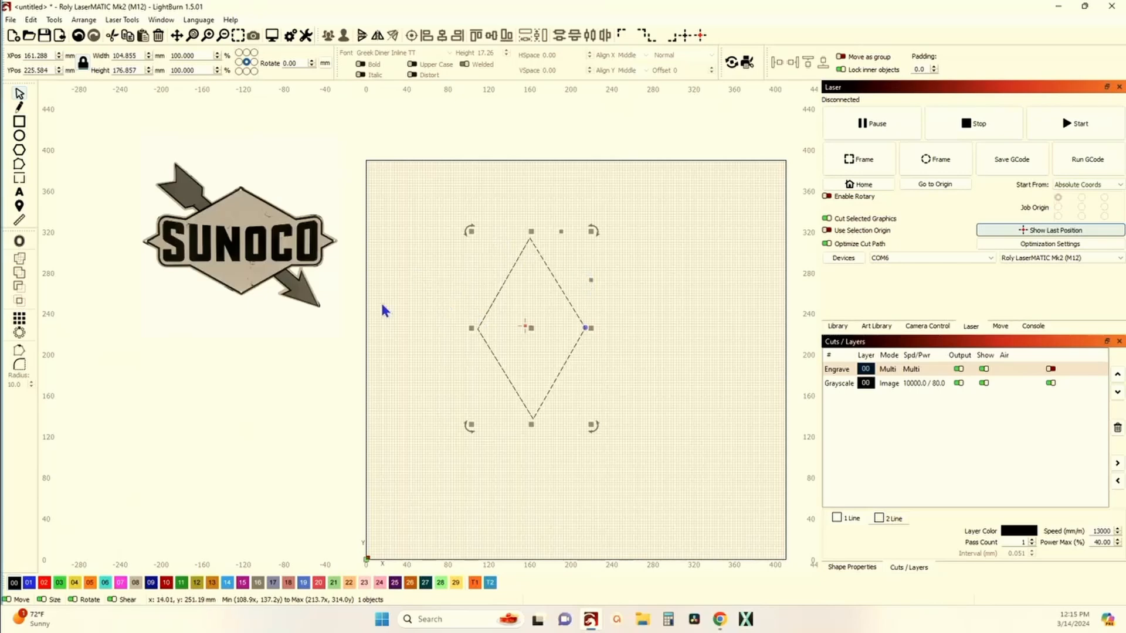
key("ctrl+period")
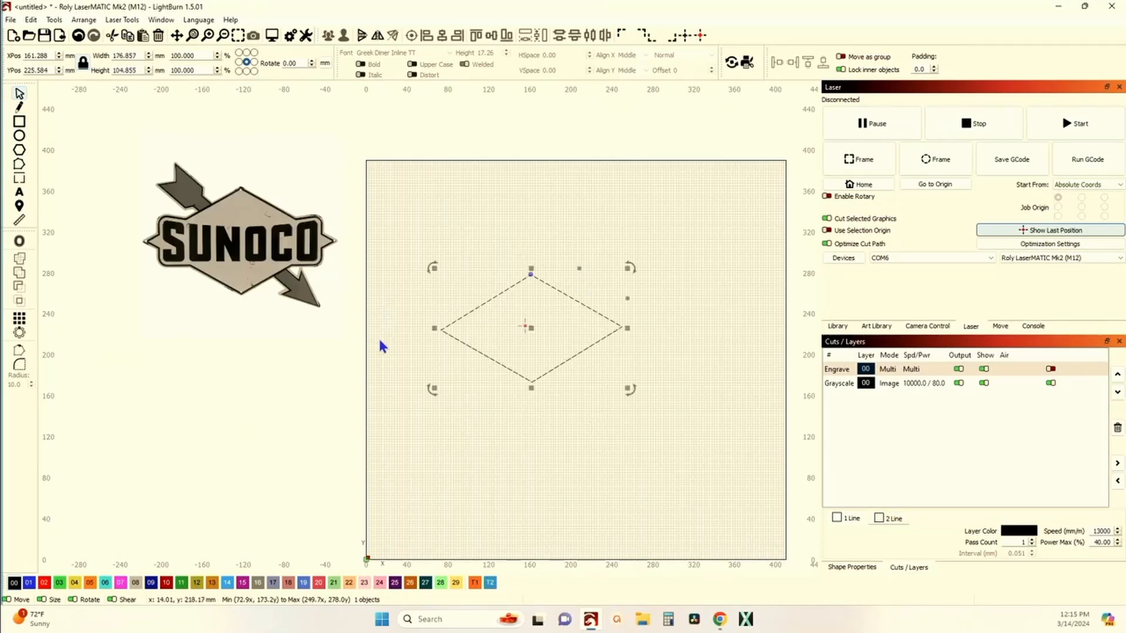
Step: Open the Settings dialog to review the display, grid and snapping options, then close it
scroll(539, 328, "up", 4)
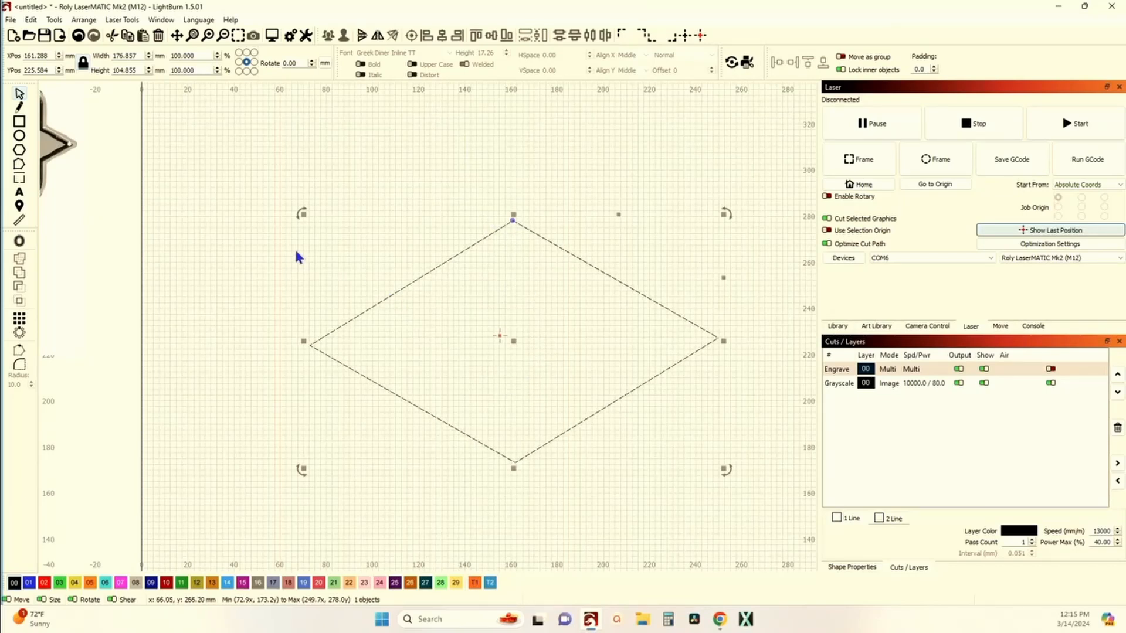
left_click(292, 36)
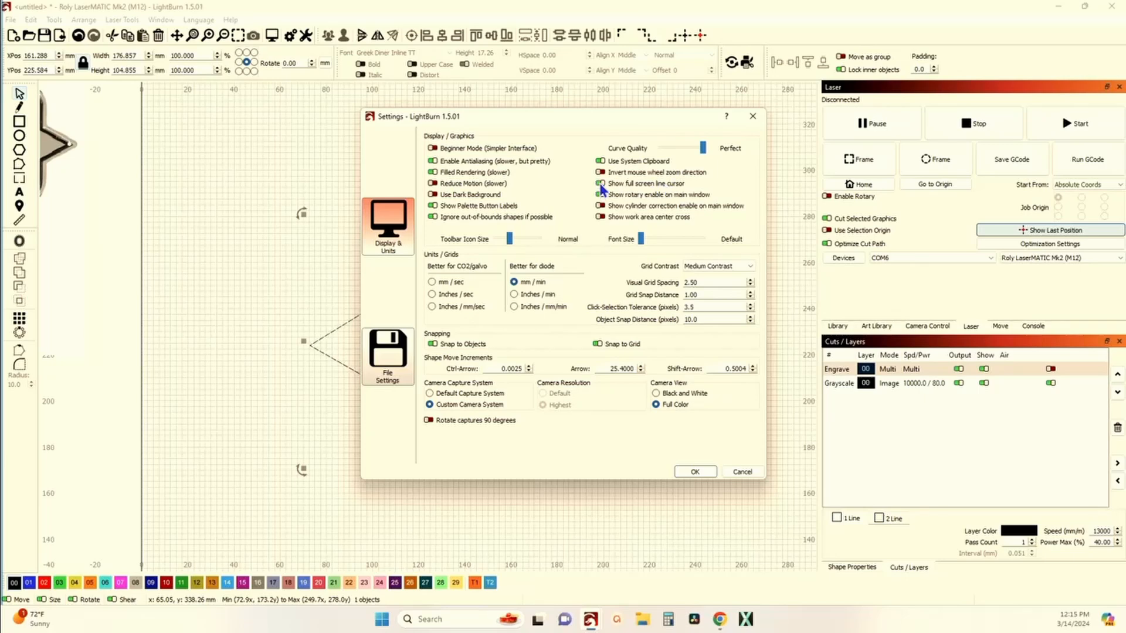
left_click(695, 472)
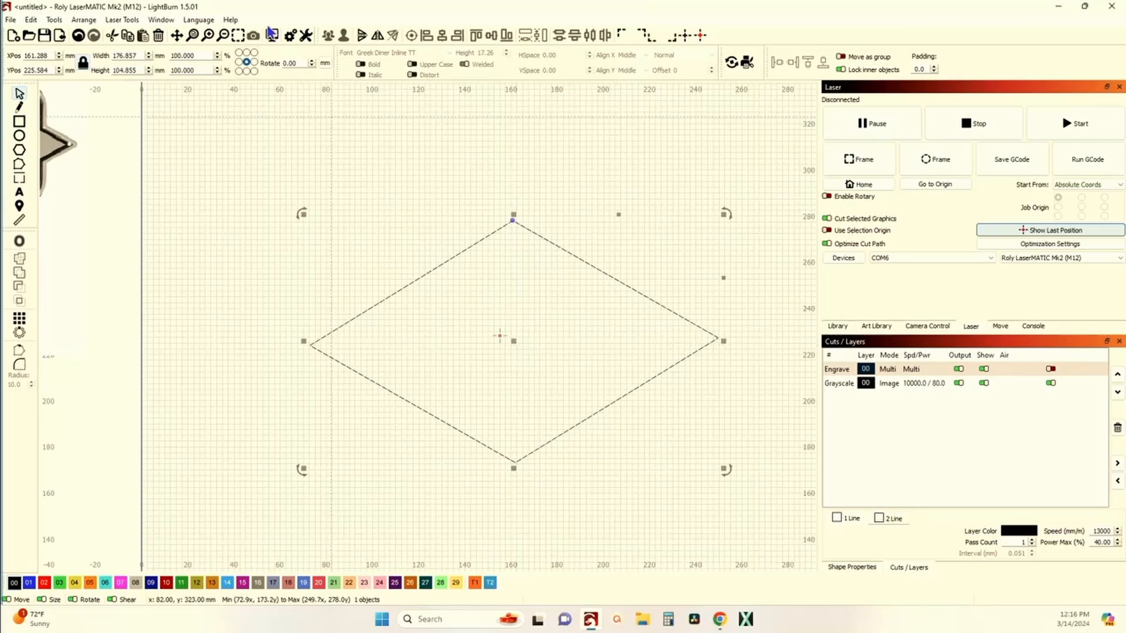
left_click(293, 35)
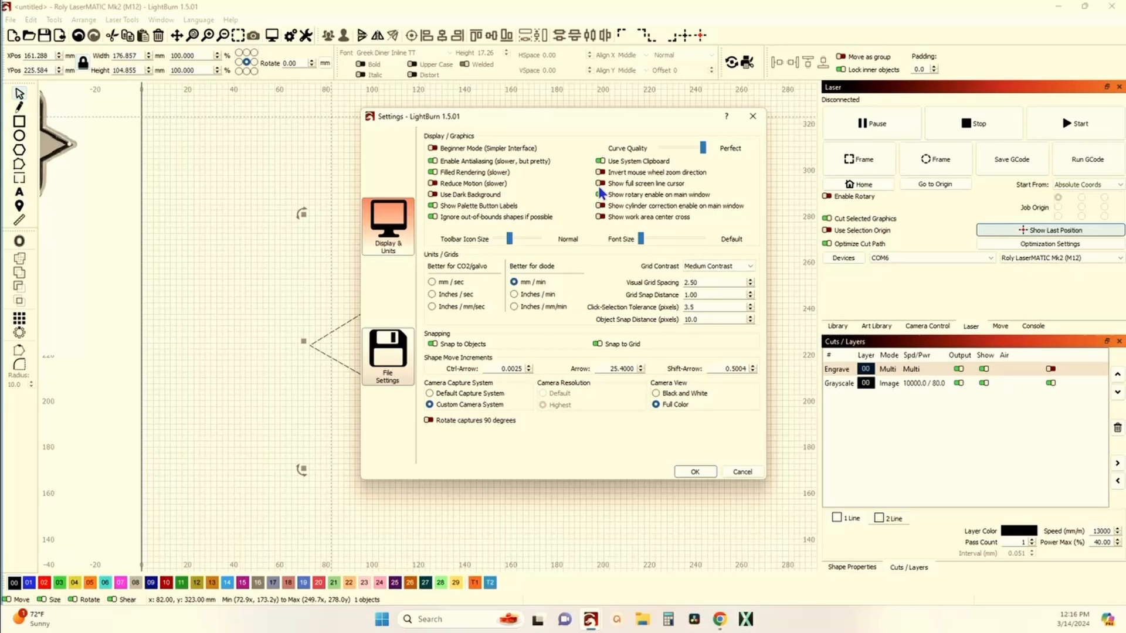
left_click(694, 472)
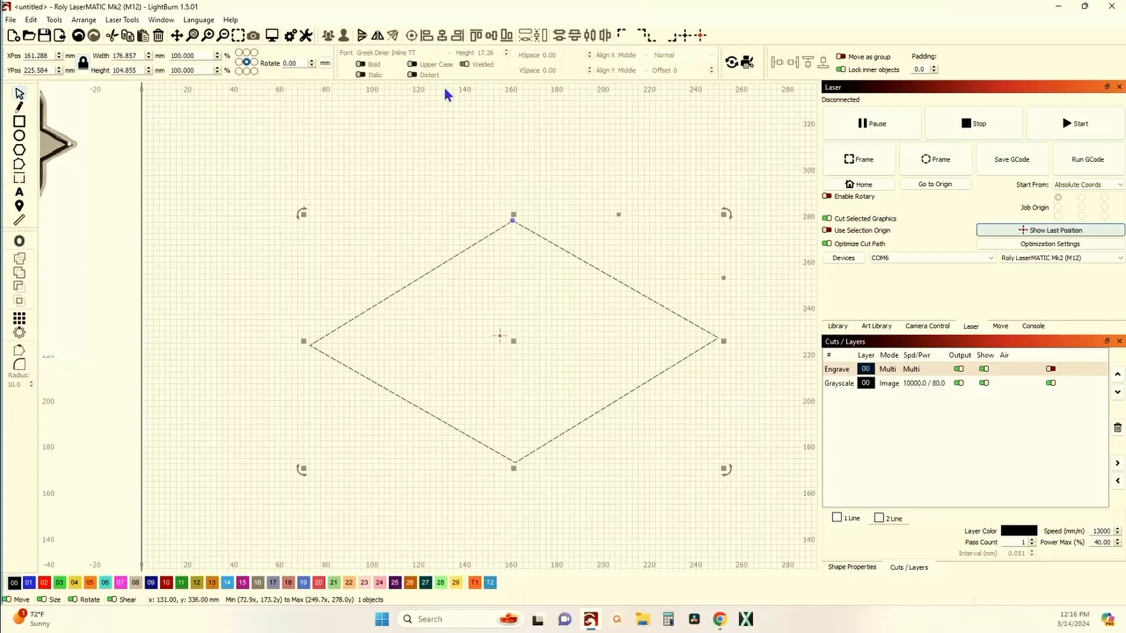
Step: Drag a horizontal guide line from the ruler and align it with the diamond's side corners at about 224 mm
left_click_drag(448, 85, 459, 345)
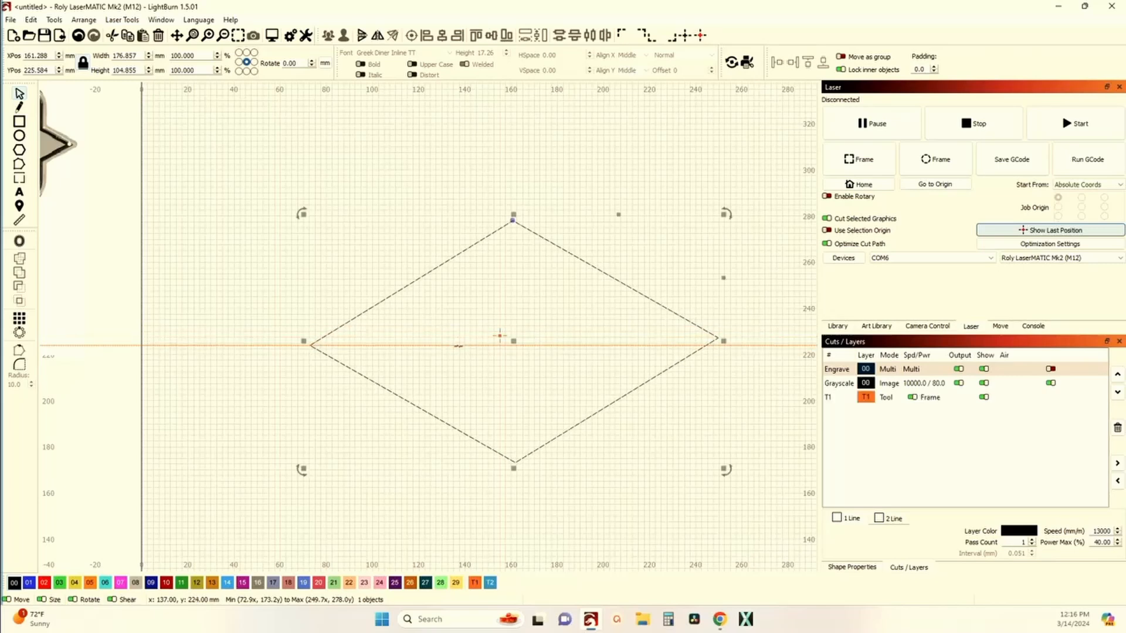
scroll(305, 350, "up", 10)
scroll(350, 329, "up", 10)
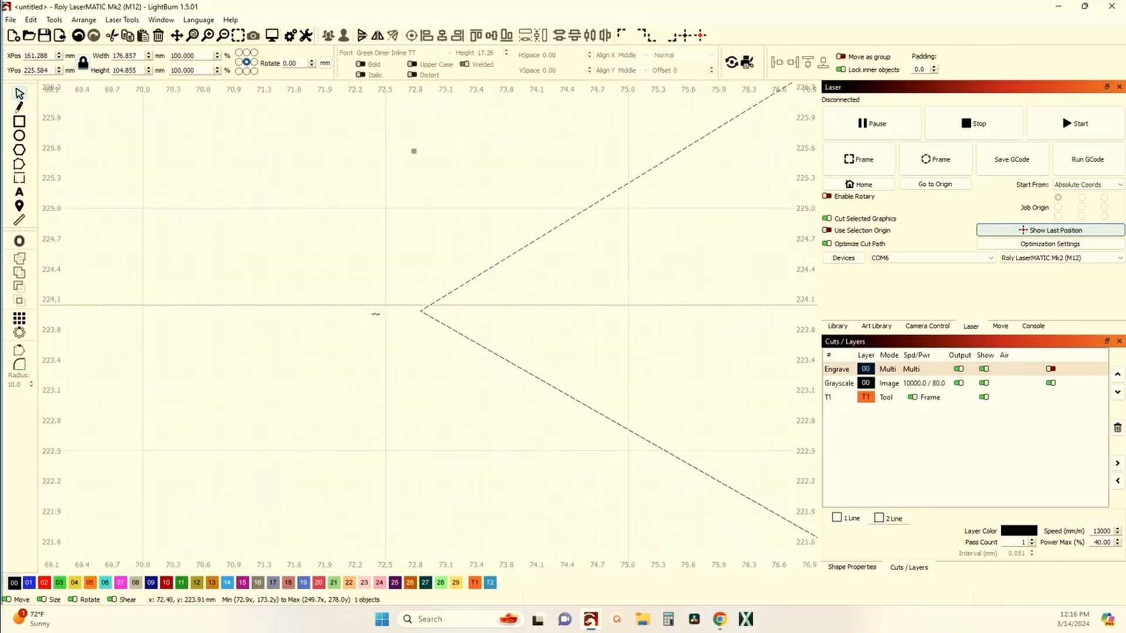
left_click_drag(416, 290, 418, 309)
scroll(417, 304, "down", 15)
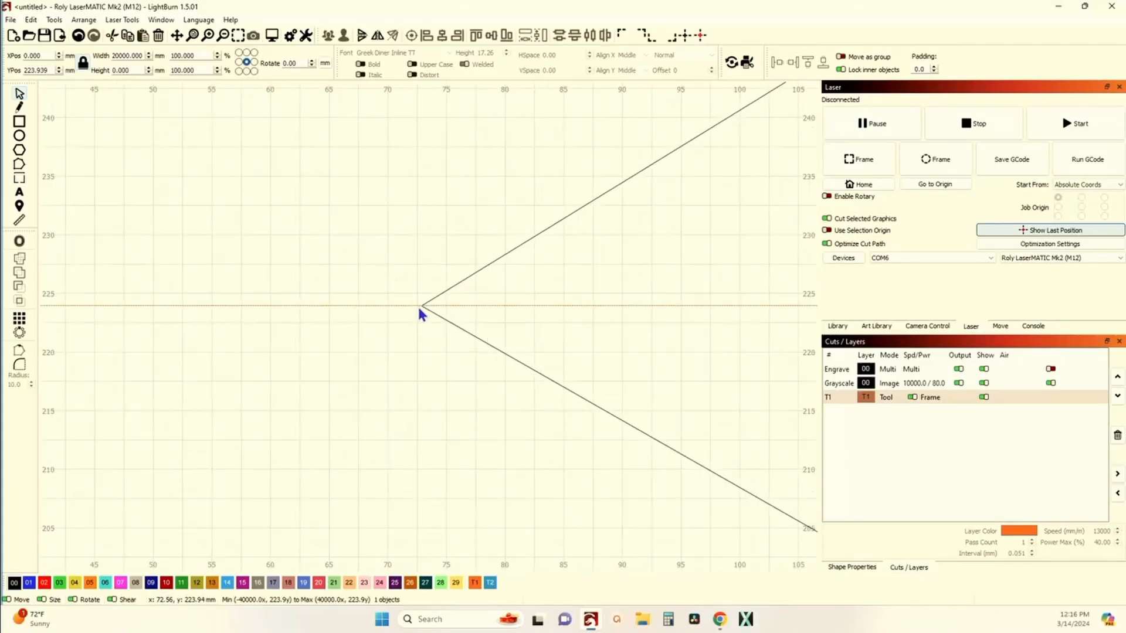
Step: Zoom in on the diamond's right, bottom and top corners to check them against the guide lines
scroll(621, 305, "up", 4)
scroll(623, 305, "up", 2)
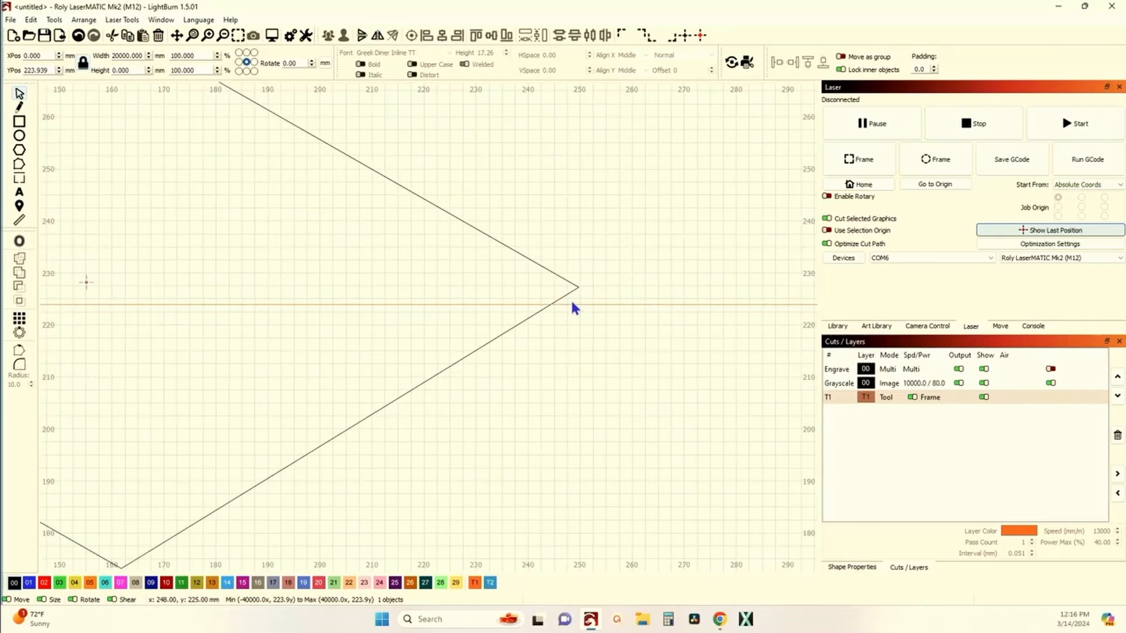
scroll(572, 303, "down", 7)
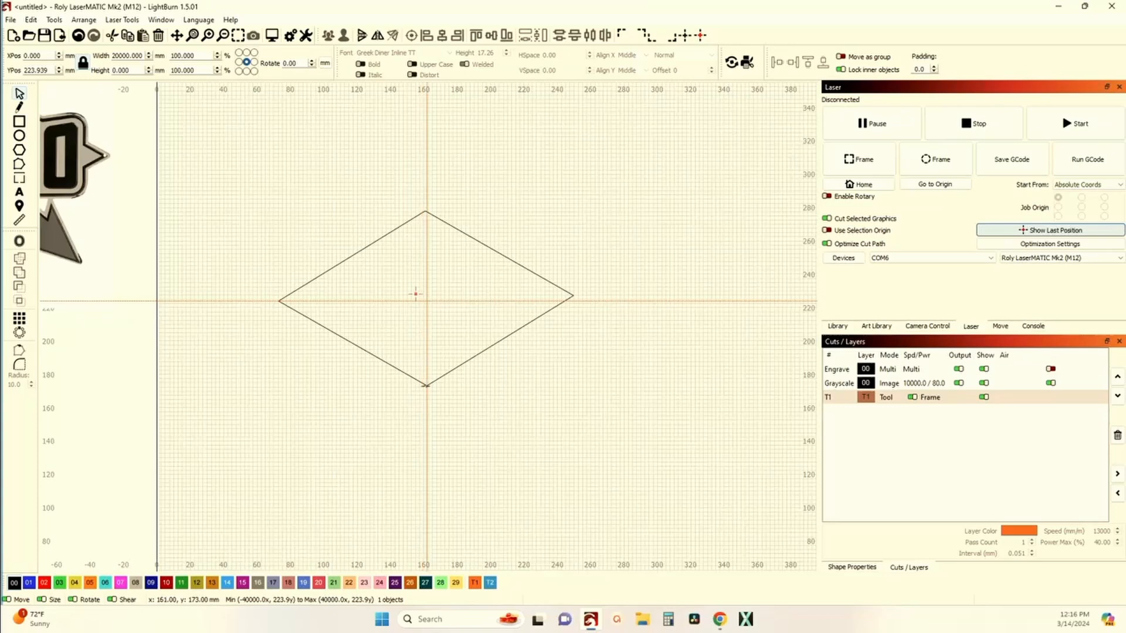
scroll(426, 385, "up", 15)
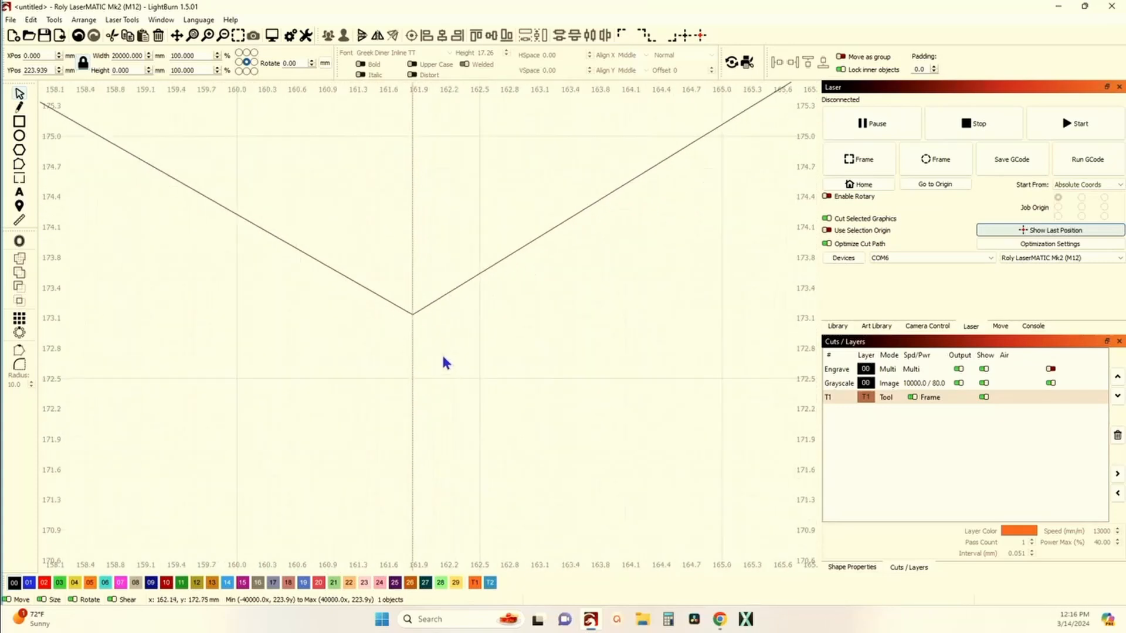
scroll(375, 308, "down", 15)
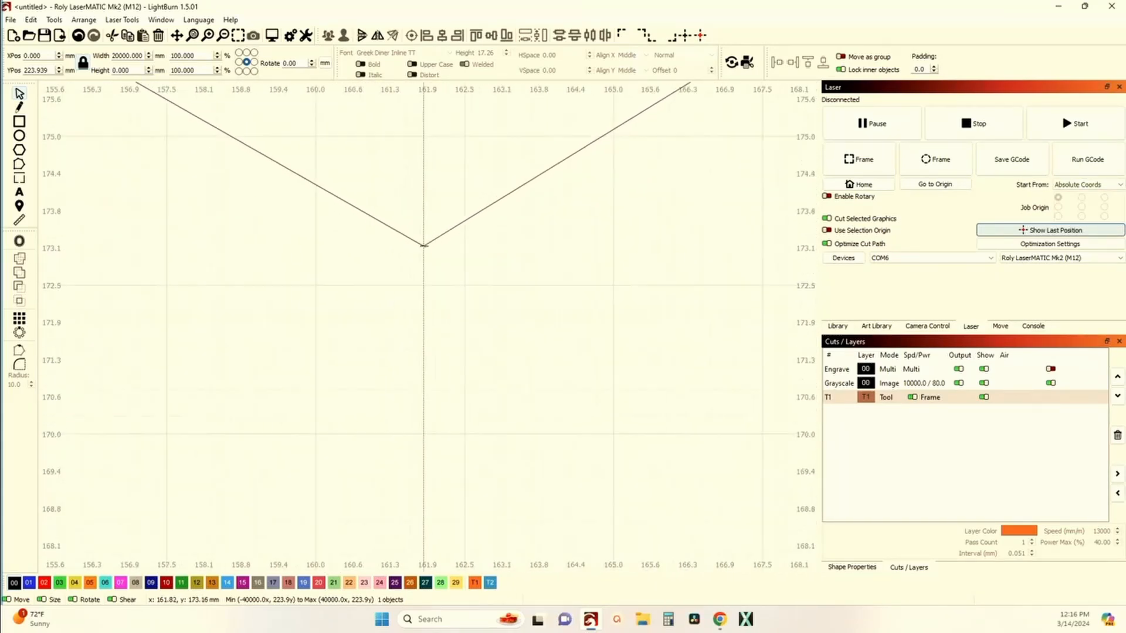
scroll(423, 245, "down", 11)
left_click_drag(410, 134, 455, 265)
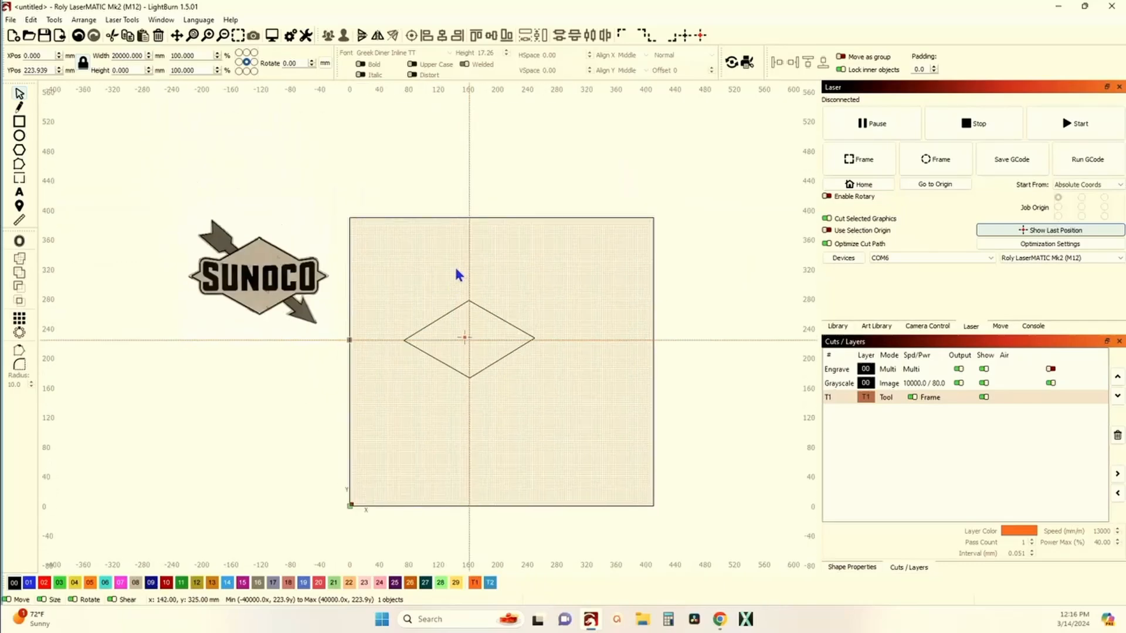
scroll(471, 302, "up", 6)
scroll(480, 303, "up", 10)
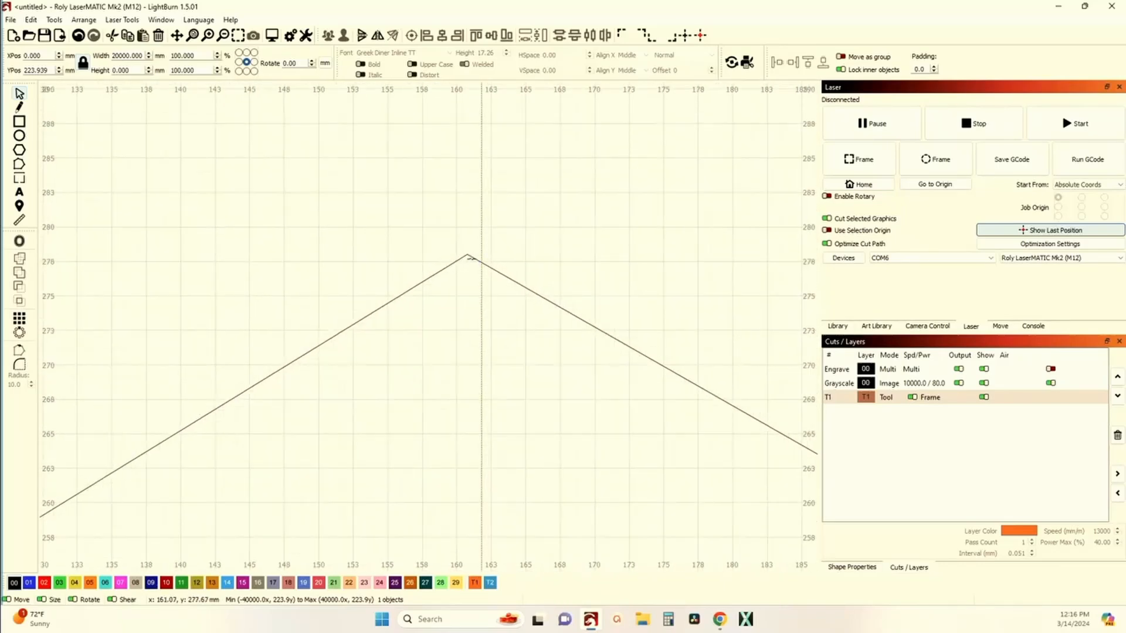
scroll(472, 258, "down", 10)
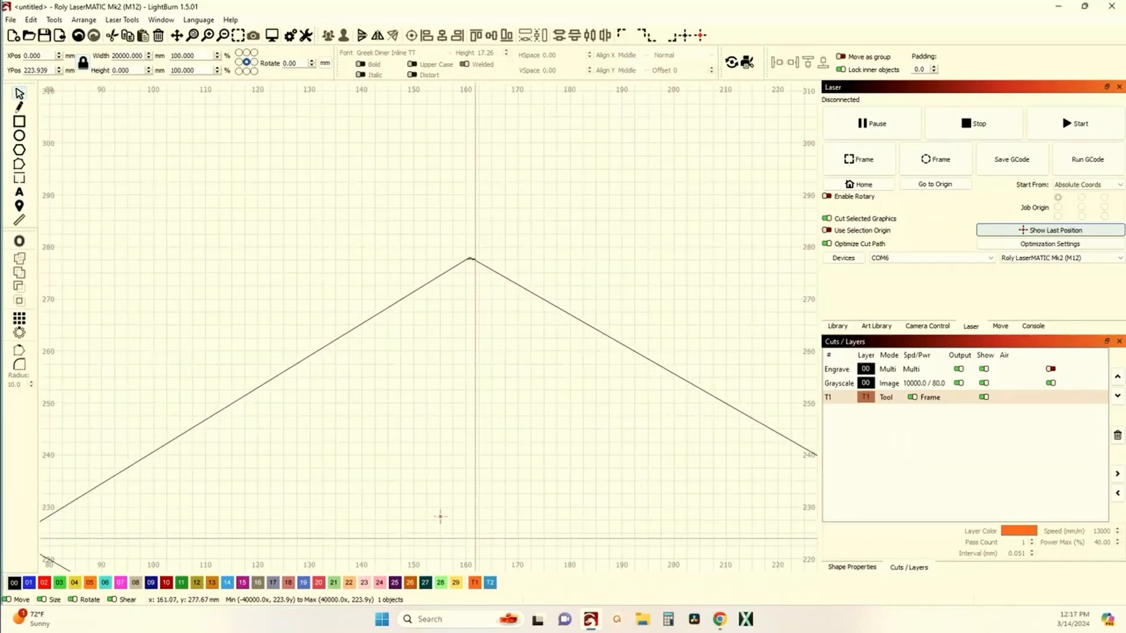
Step: Select the diamond and fine-tune its width with the side handle to about 176.9 mm
left_click(527, 291)
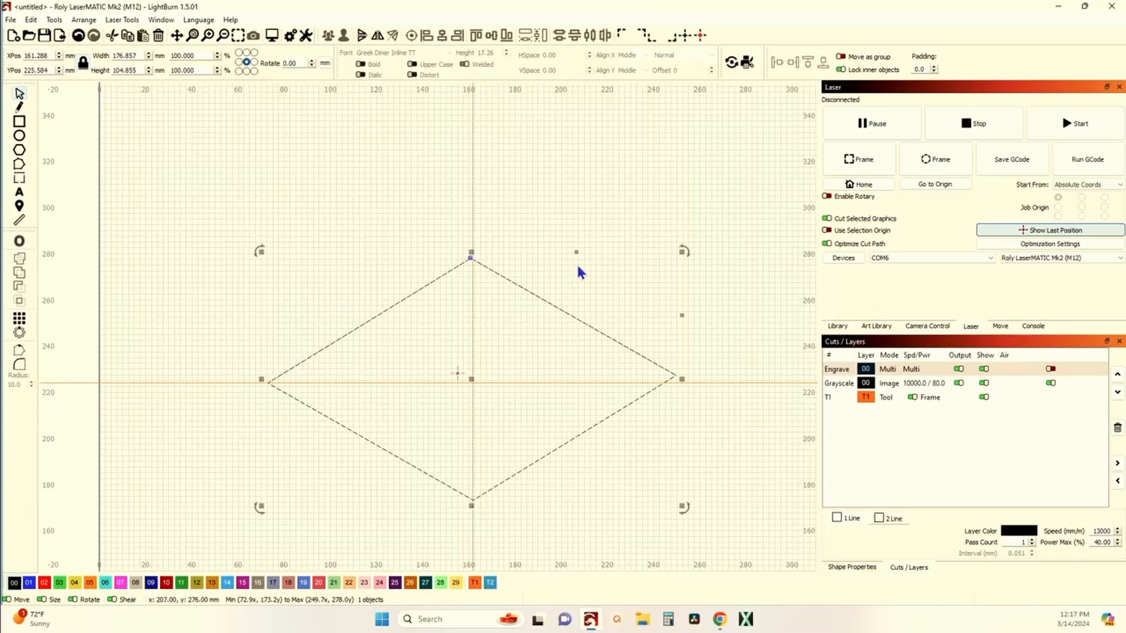
scroll(579, 266, "up", 5)
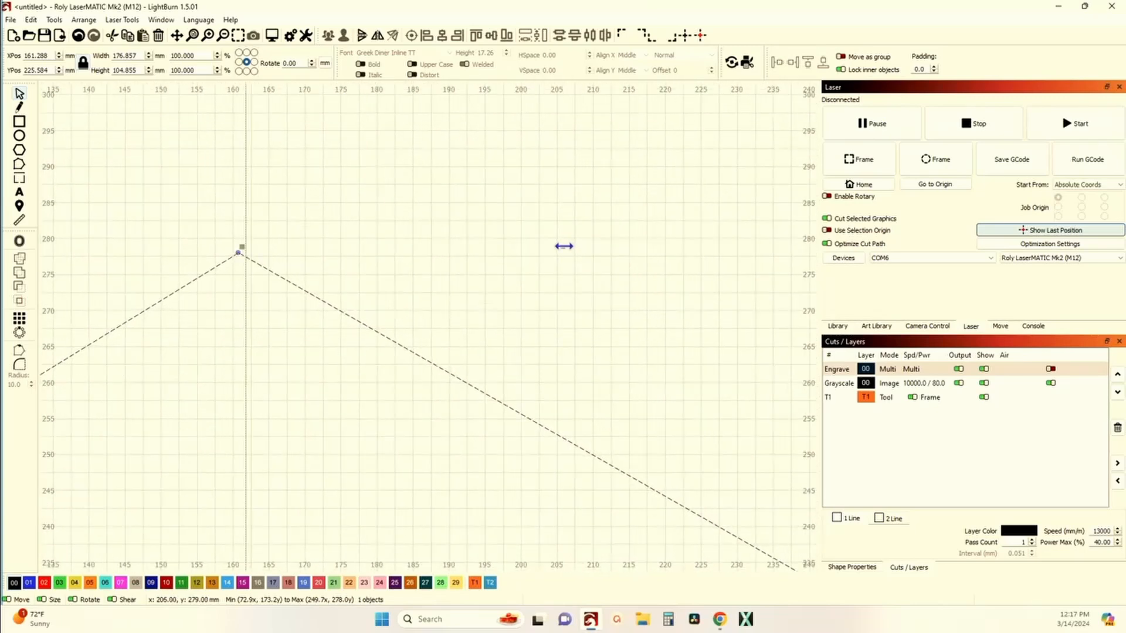
left_click_drag(564, 246, 575, 247)
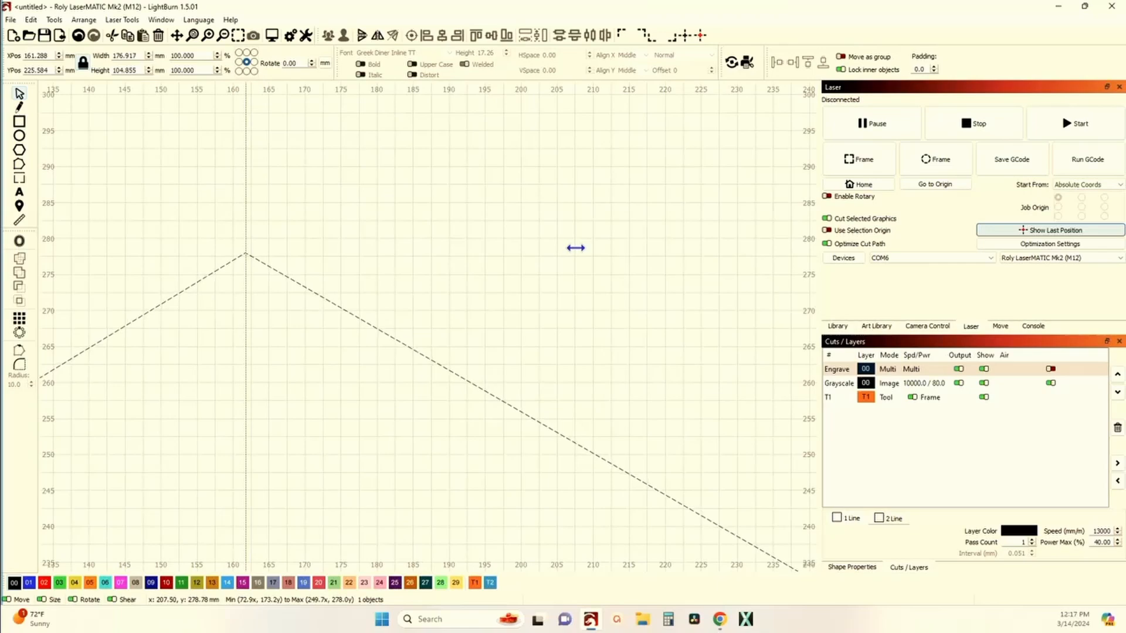
scroll(557, 253, "down", 4)
scroll(516, 376, "up", 6)
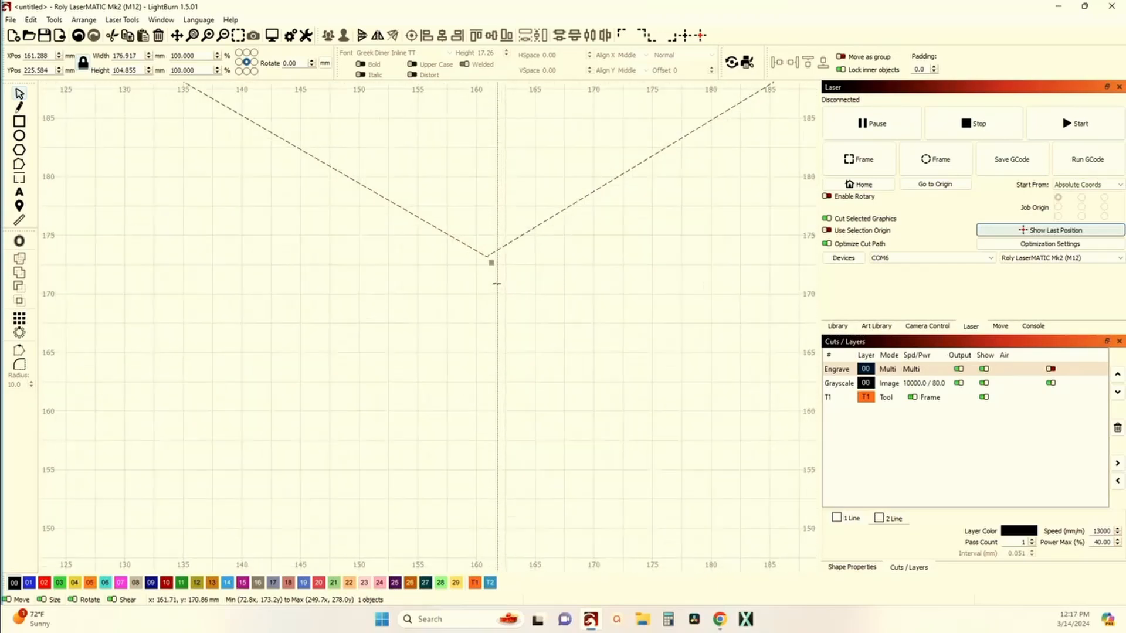
scroll(496, 284, "down", 4)
scroll(548, 233, "up", 5)
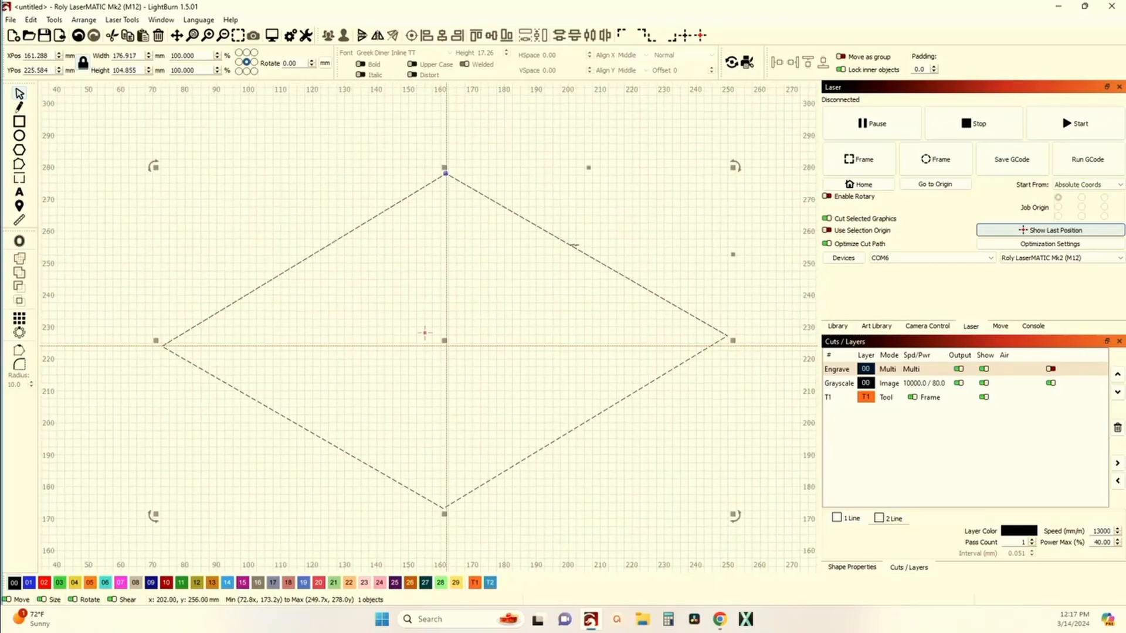
left_click(585, 169)
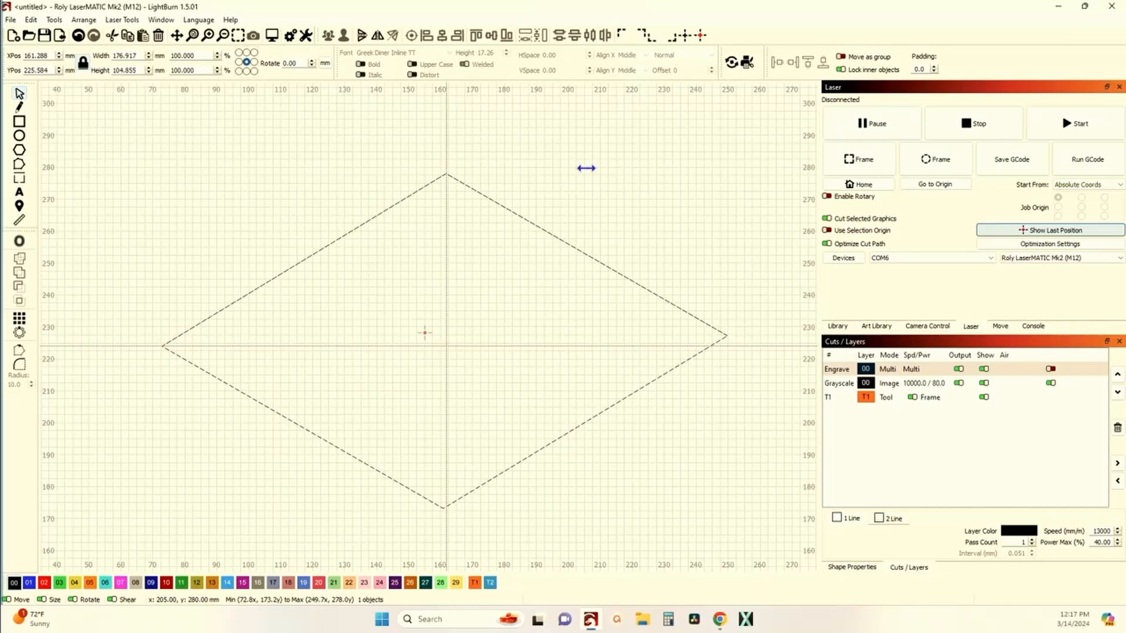
left_click_drag(583, 168, 583, 168)
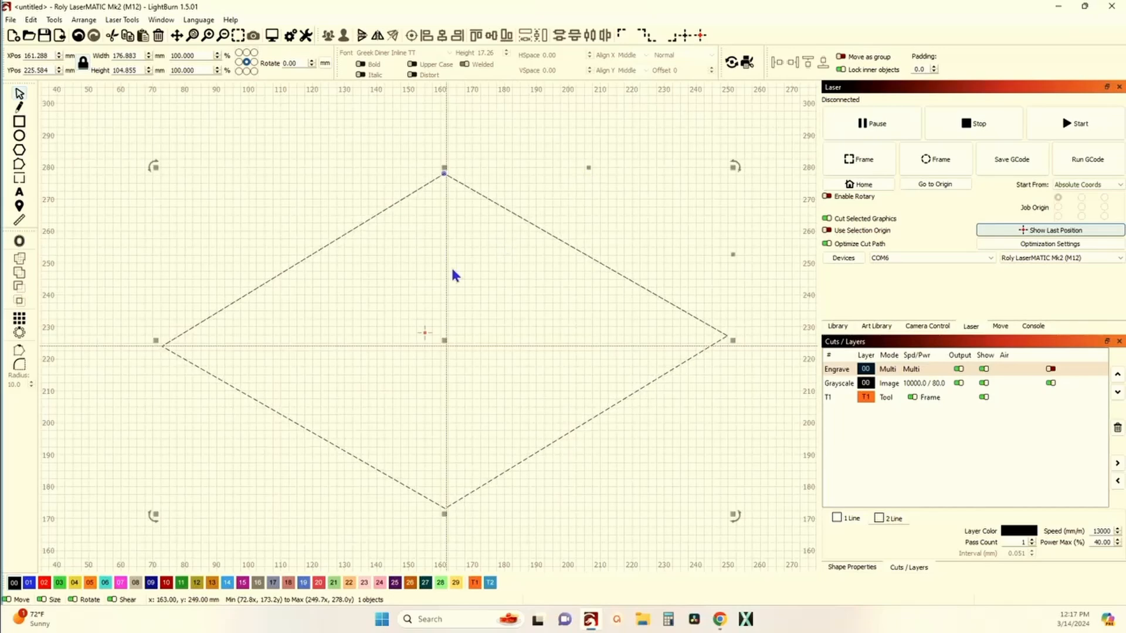
Step: Move the vertical guide line onto the diamond's top corner at about 161.2 mm
scroll(463, 146, "up", 4)
left_click_drag(433, 198, 411, 202)
scroll(408, 246, "up", 1)
scroll(409, 246, "up", 6)
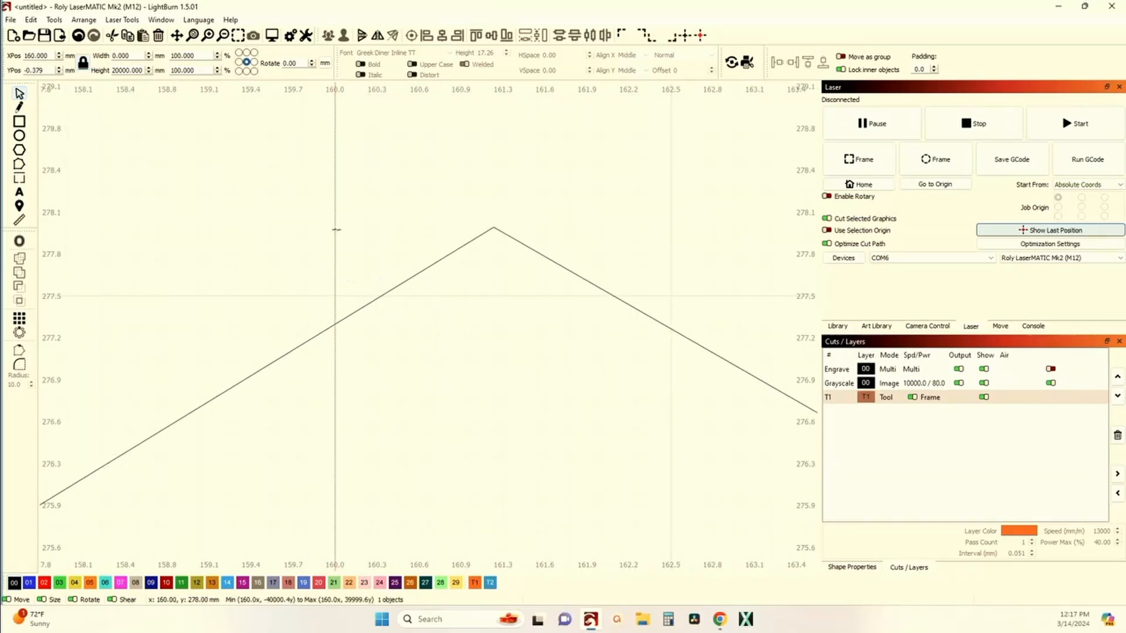
left_click_drag(334, 228, 493, 228)
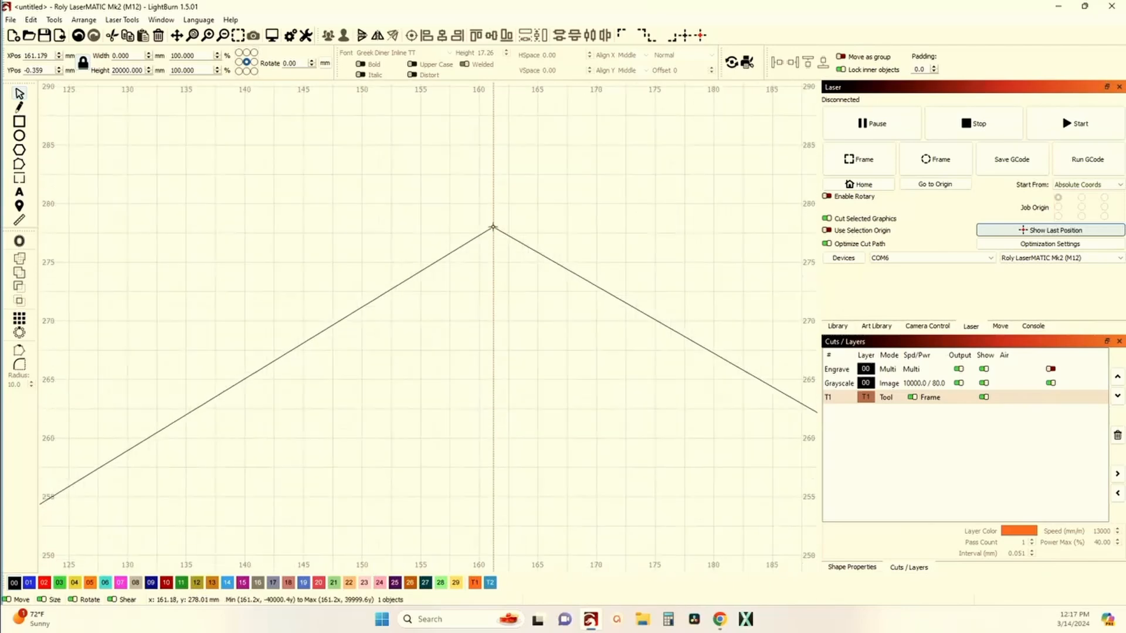
Step: Reselect the diamond and readjust its width with the side handle so both points meet the vertical guide
scroll(493, 227, "down", 8)
scroll(403, 380, "up", 4)
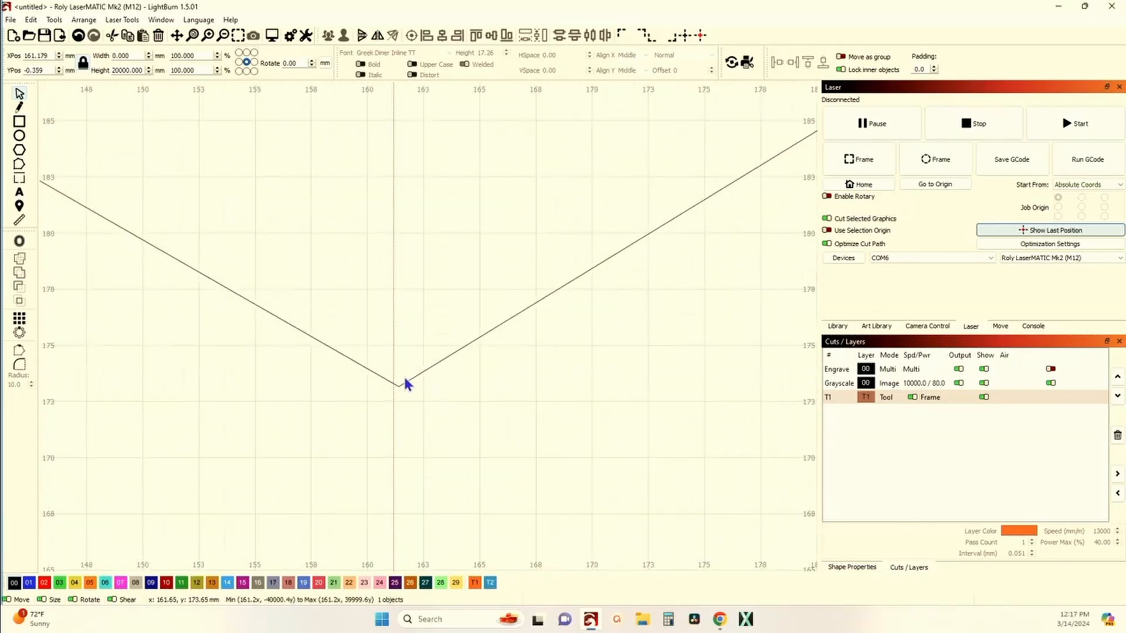
scroll(402, 382, "down", 10)
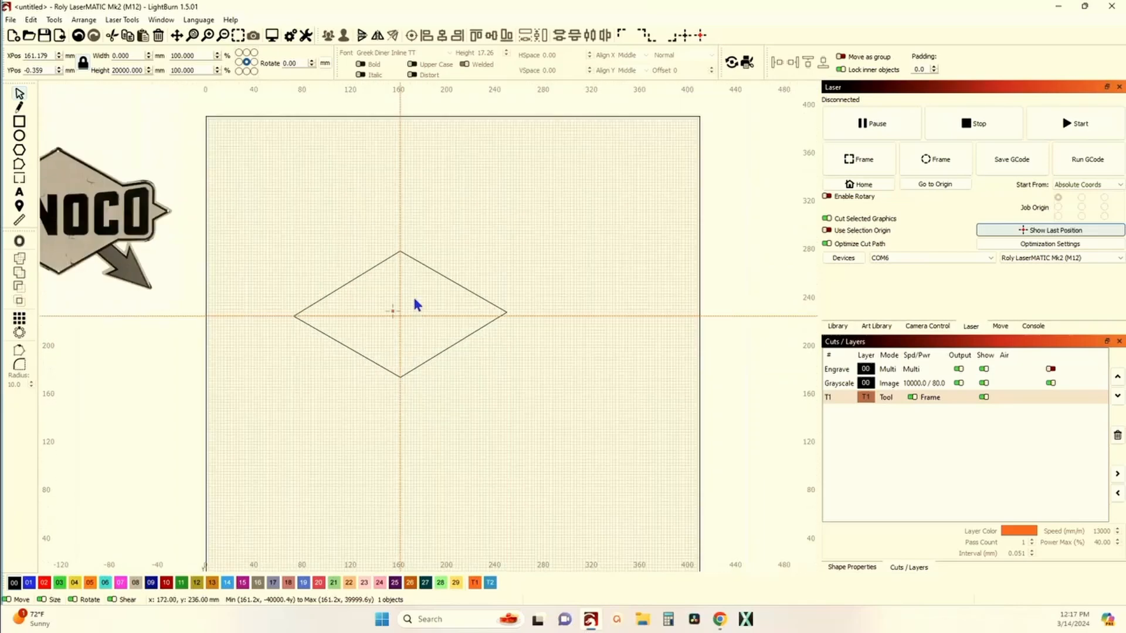
scroll(415, 293, "up", 1)
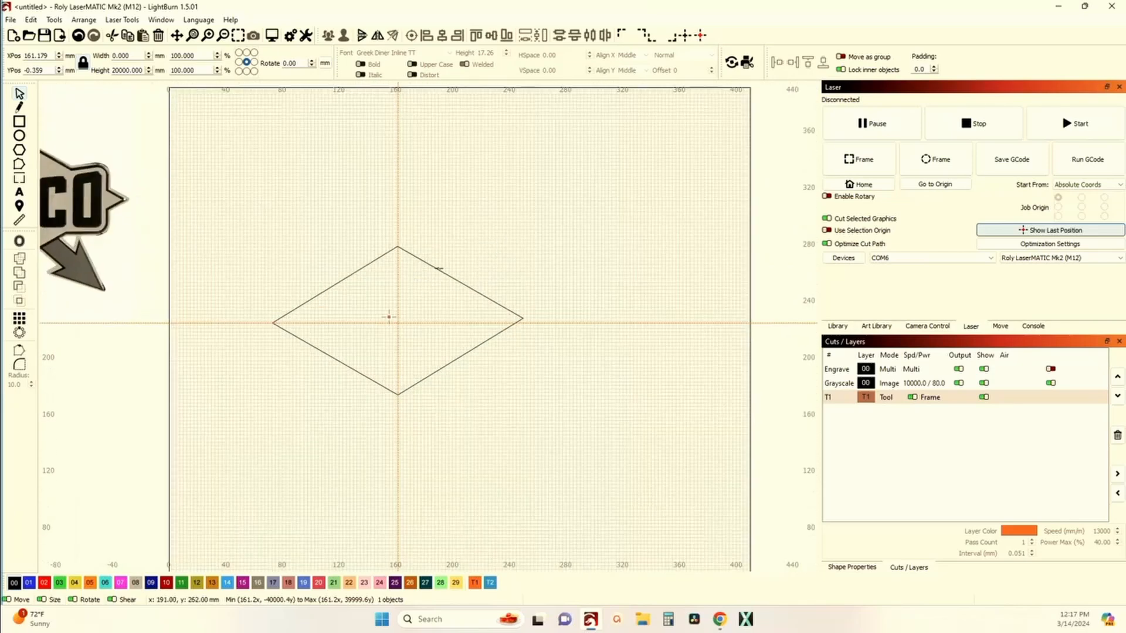
left_click(438, 269)
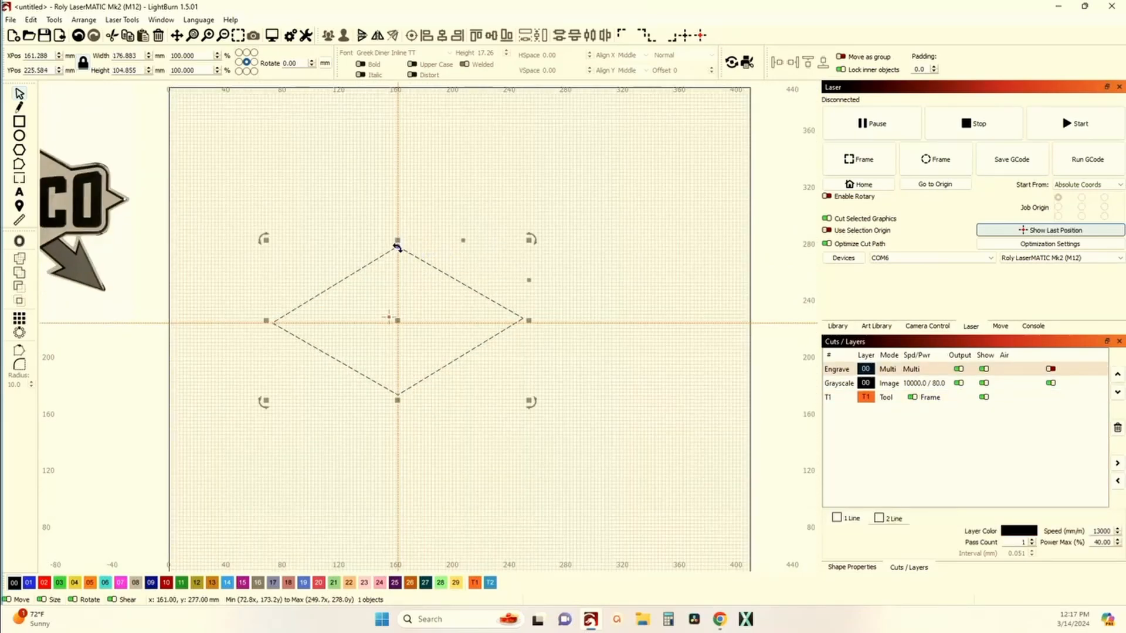
scroll(403, 273, "up", 10)
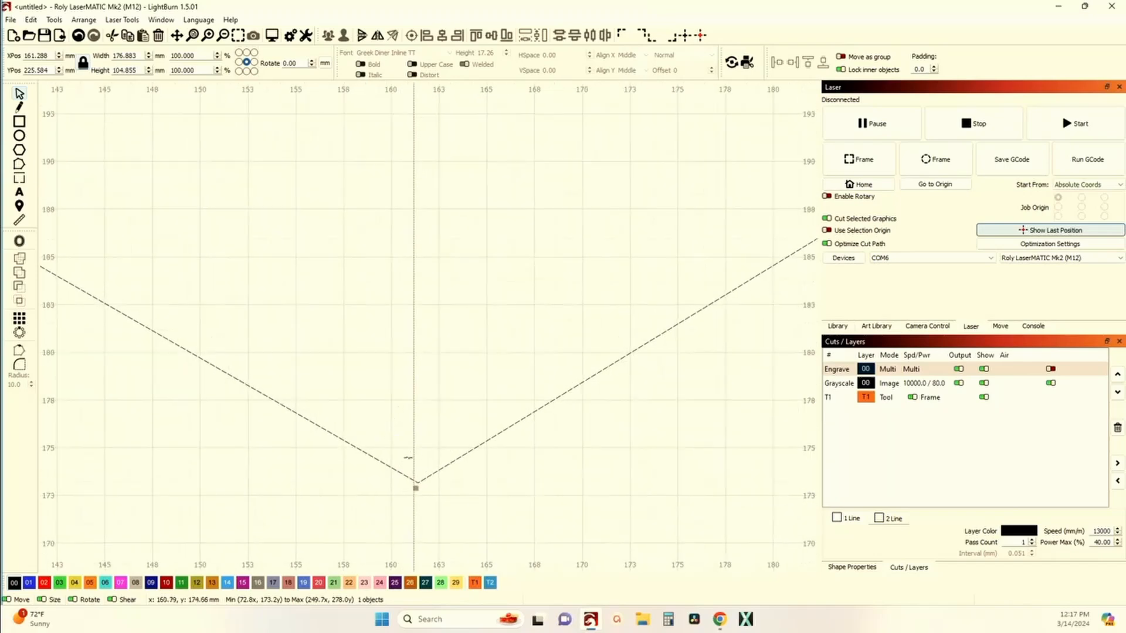
scroll(431, 466, "down", 10)
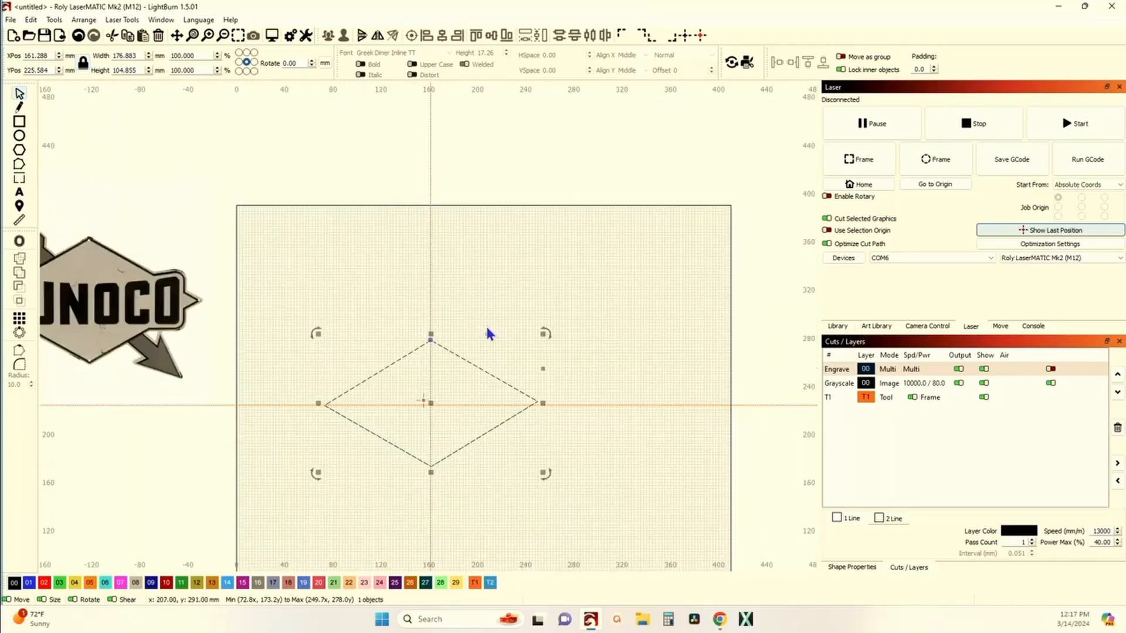
left_click(487, 333)
left_click_drag(487, 334, 489, 334)
scroll(494, 354, "up", 3)
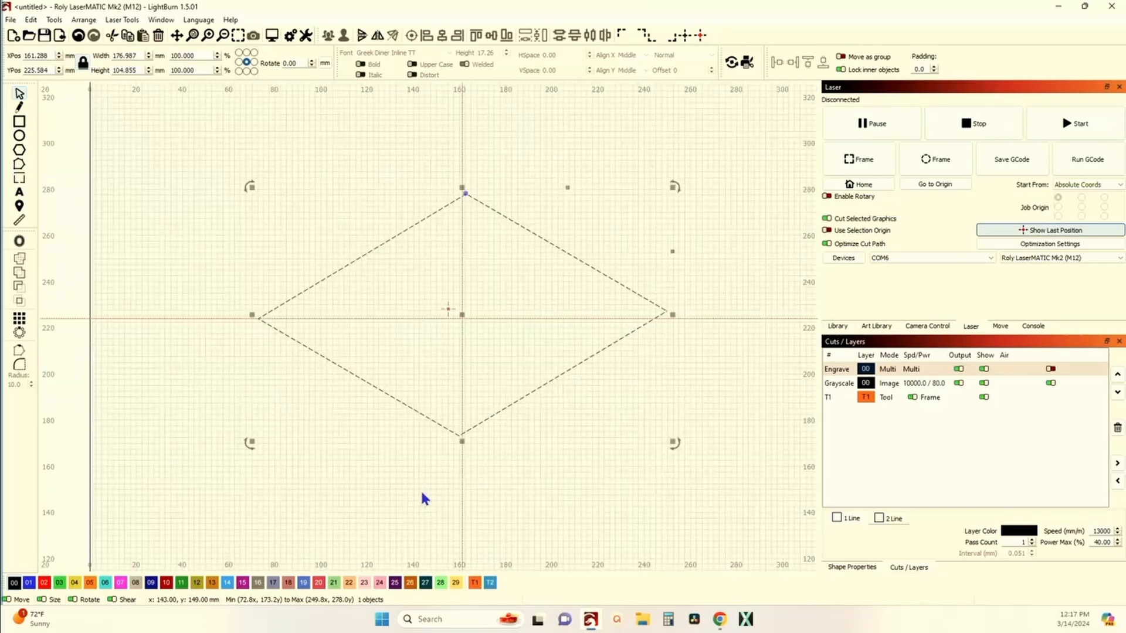
left_click_drag(566, 187, 559, 188)
Step: Nudge the diamond horizontally so its top corner sits on the vertical guide, checking the bottom corner too
scroll(464, 193, "up", 20)
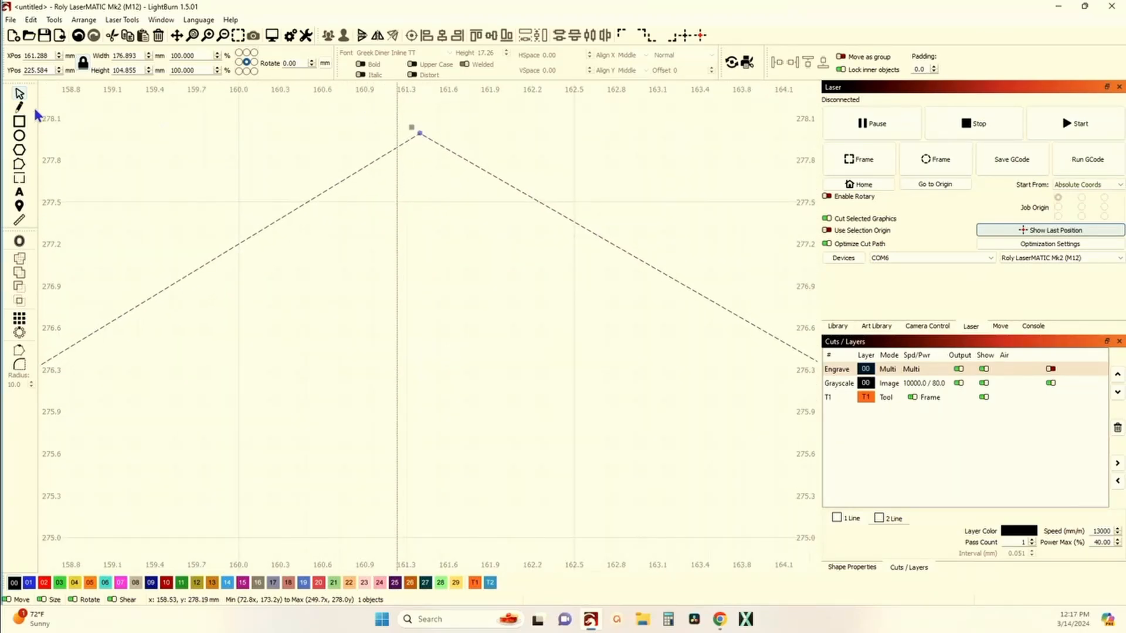
left_click(297, 165)
left_click(432, 141)
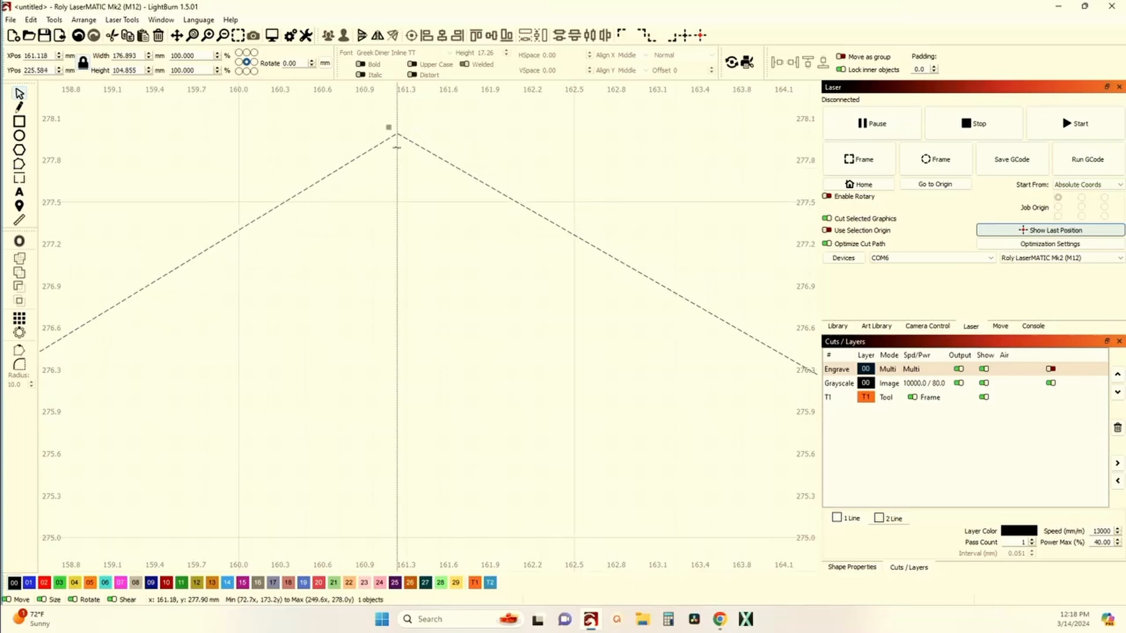
scroll(428, 415, "down", 6)
left_click_drag(427, 415, 455, 59)
scroll(437, 514, "up", 10)
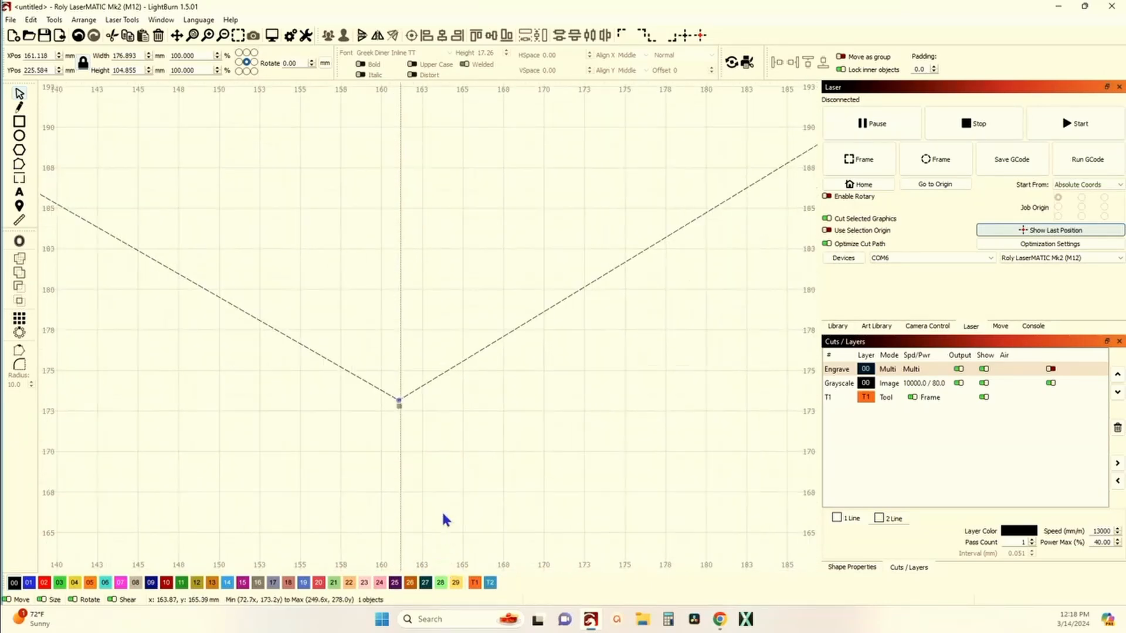
scroll(403, 447, "down", 10)
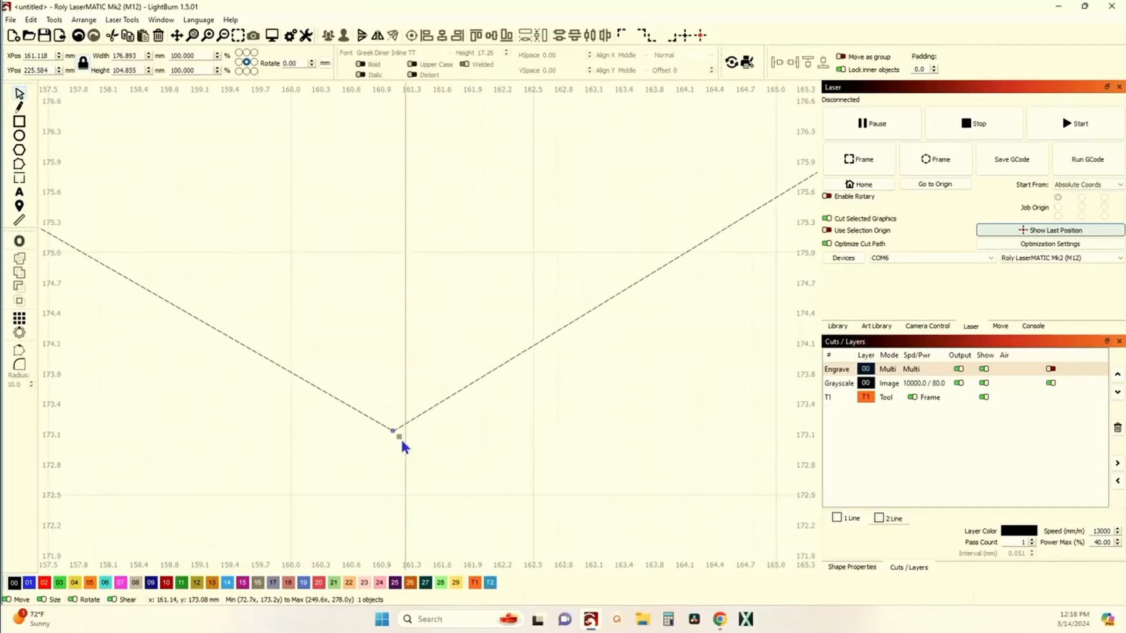
Step: Nudge the diamond vertically so its left and right points sit on the horizontal guide
scroll(402, 441, "down", 4)
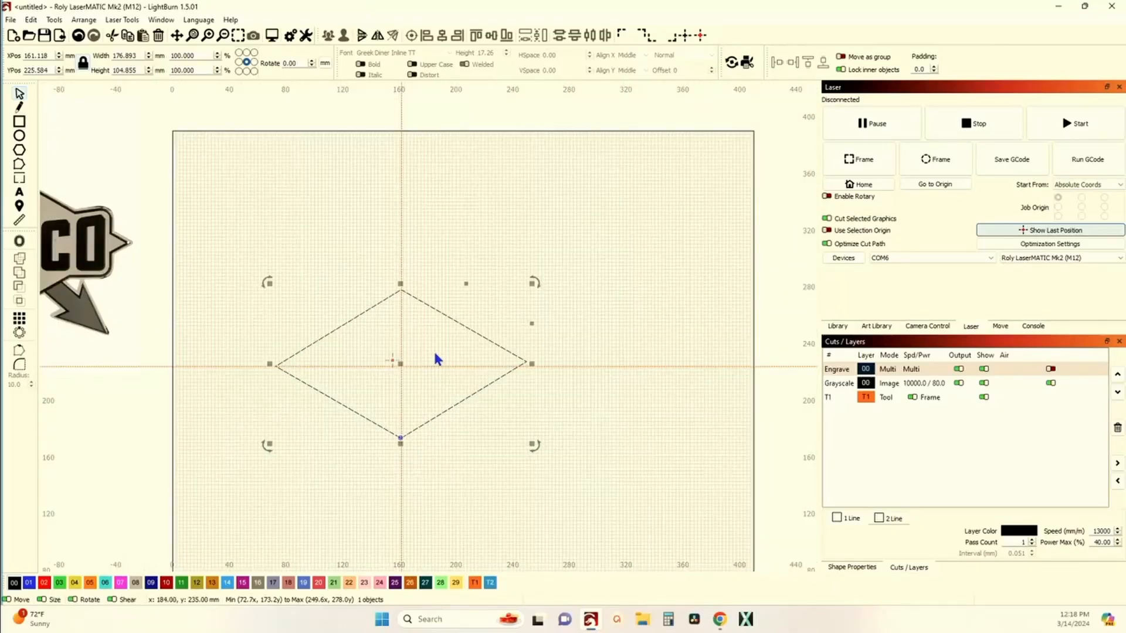
scroll(519, 382, "up", 4)
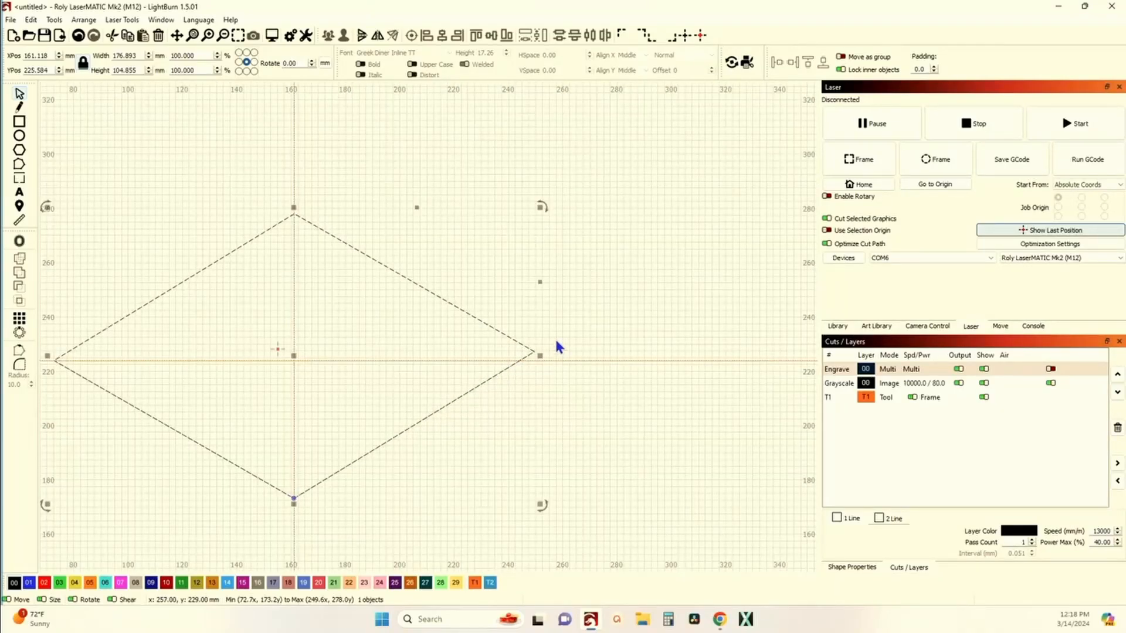
left_click_drag(539, 282, 545, 321)
scroll(539, 316, "up", 10)
scroll(494, 340, "down", 10)
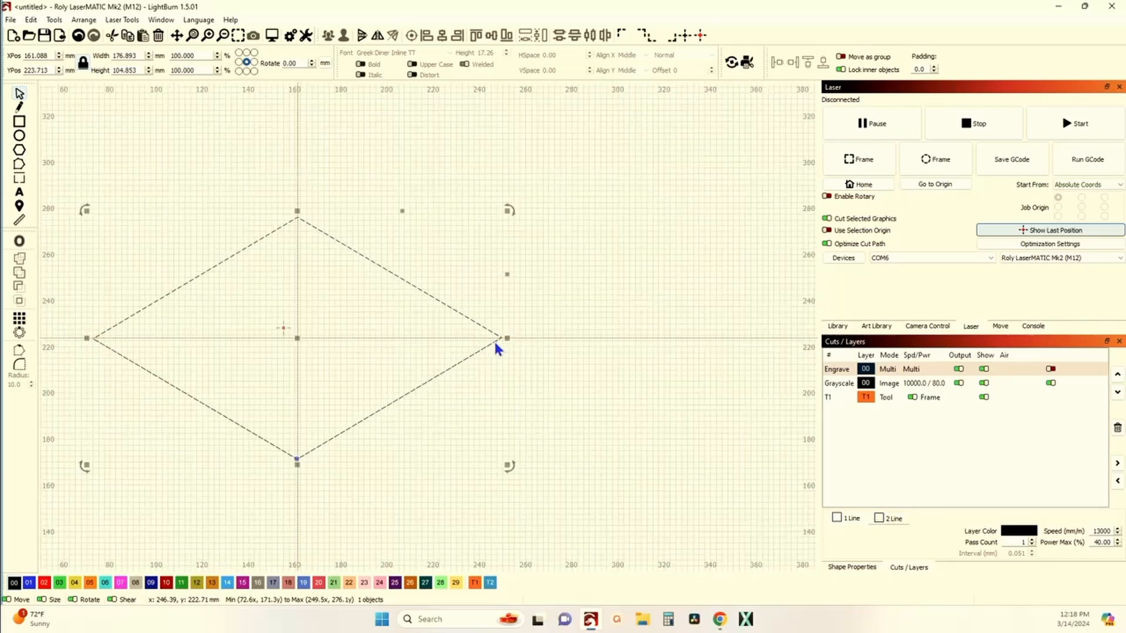
Step: Zoom in on the diamond's points to inspect their alignment with the guide lines
left_click_drag(488, 351, 601, 350)
scroll(412, 455, "up", 5)
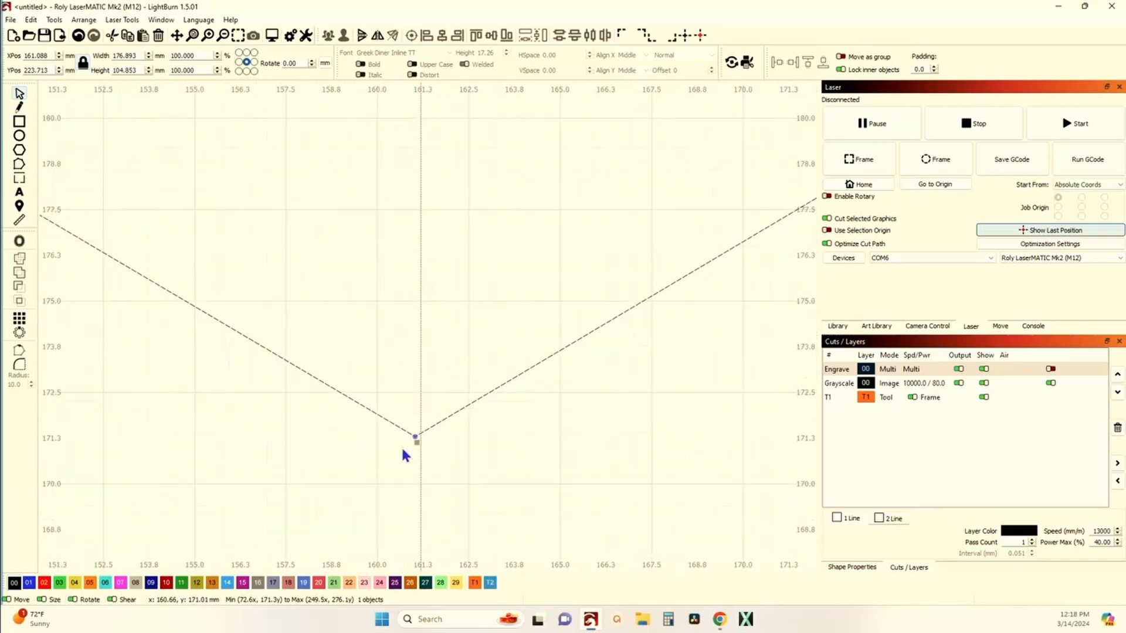
scroll(398, 450, "down", 5)
scroll(96, 293, "up", 5)
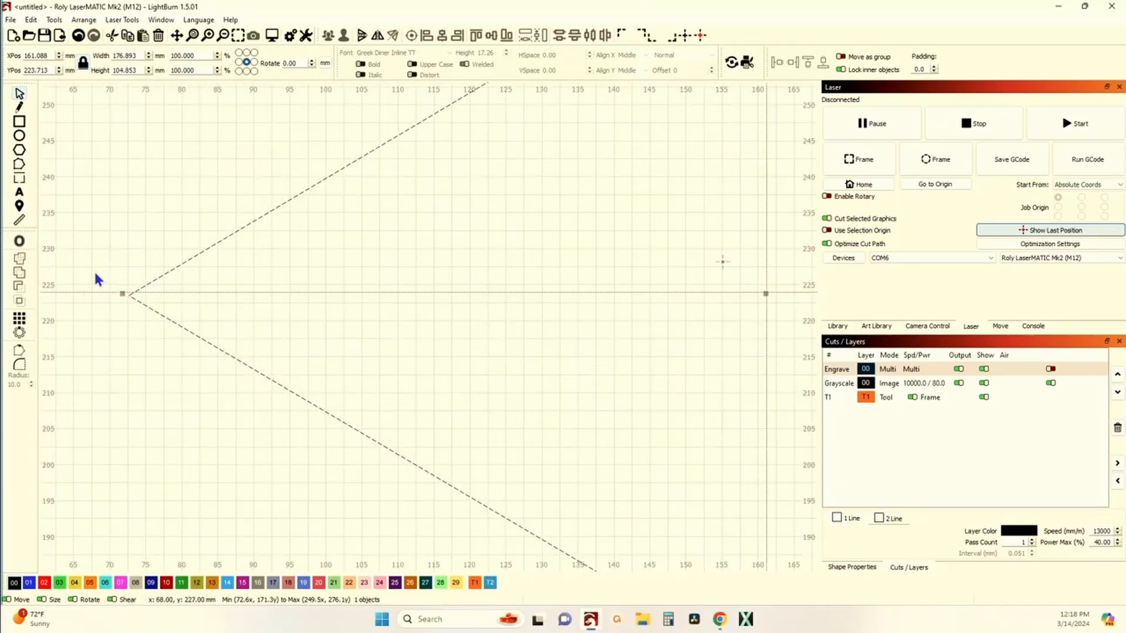
scroll(171, 335, "up", 1)
scroll(168, 328, "down", 5)
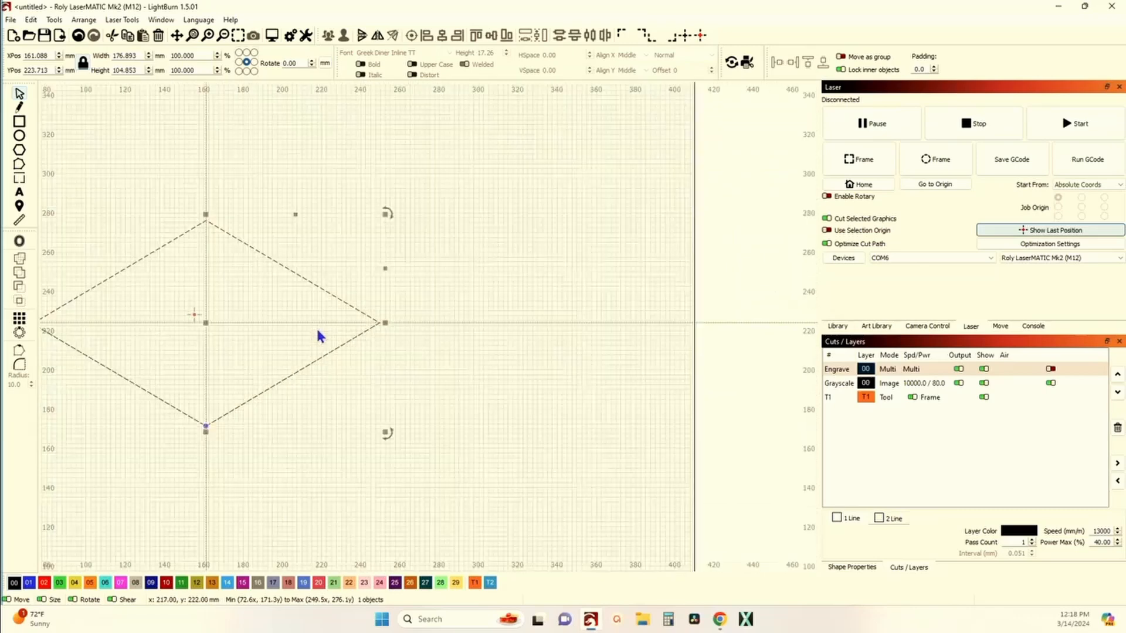
scroll(369, 328, "up", 2)
scroll(494, 334, "down", 4)
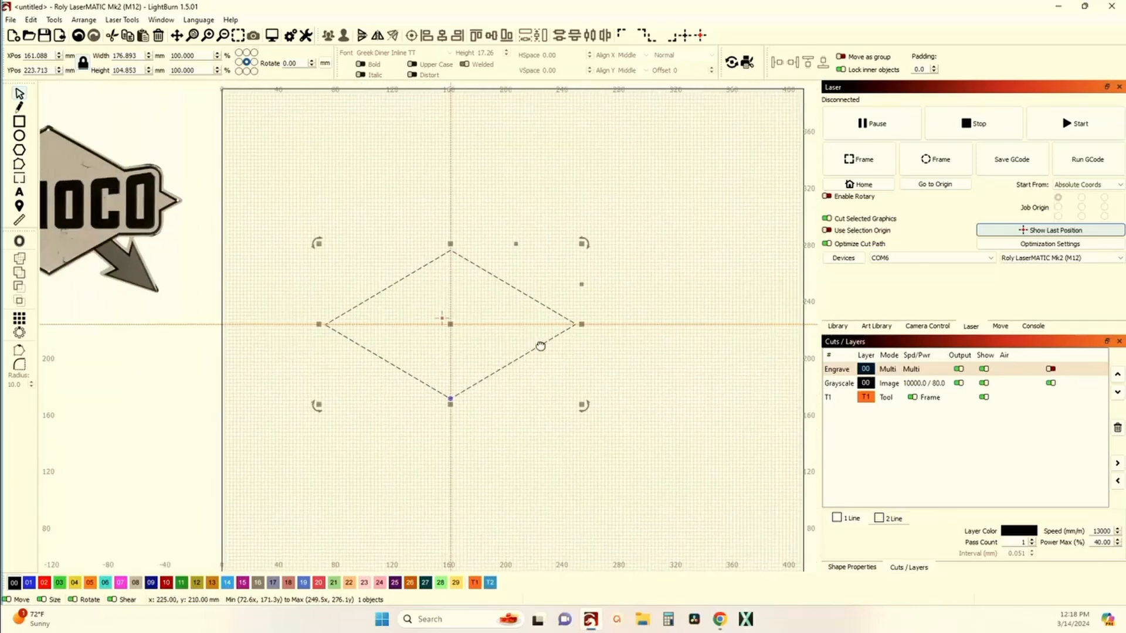
left_click_drag(584, 286, 582, 285)
scroll(328, 337, "up", 8)
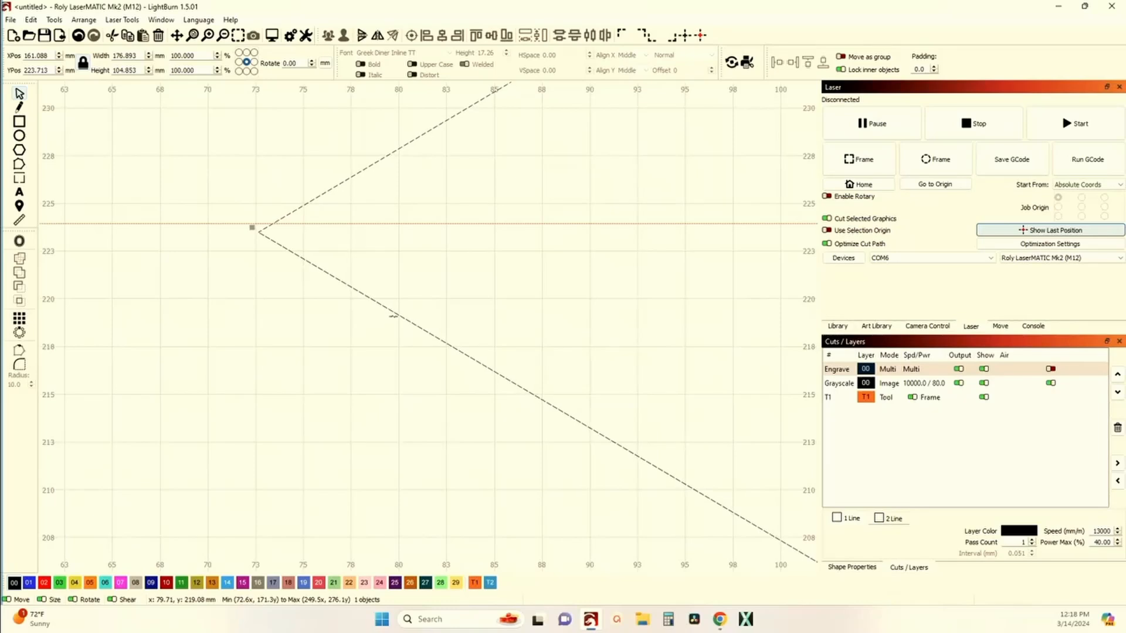
Step: Convert the diamond shape to a path
left_click(23, 169)
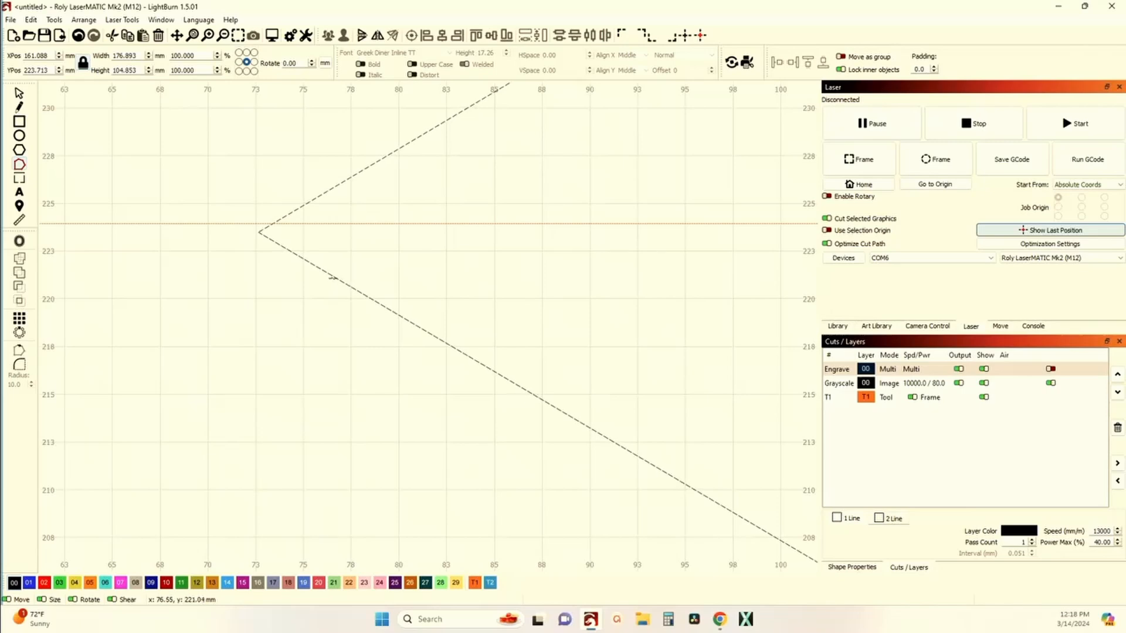
scroll(333, 277, "down", 10)
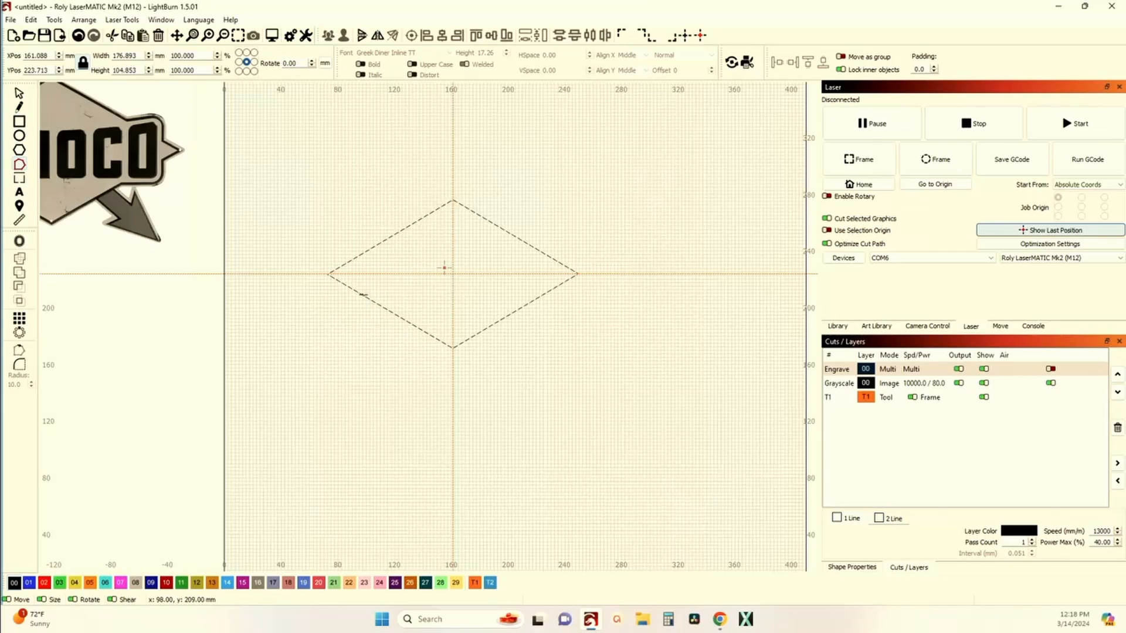
left_click(20, 94)
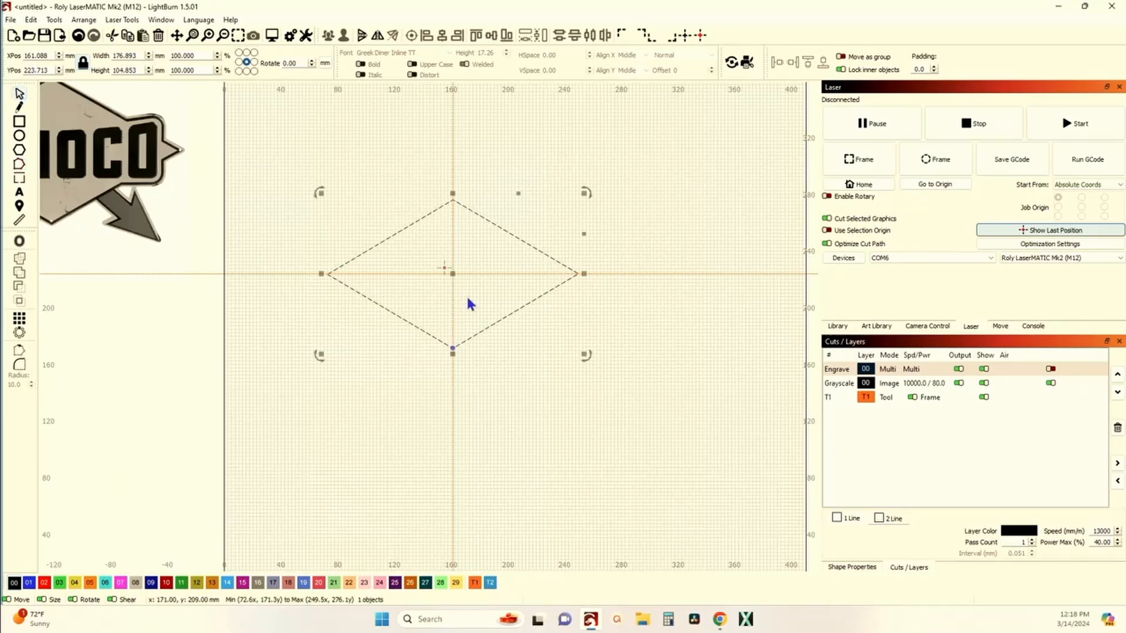
right_click(384, 307)
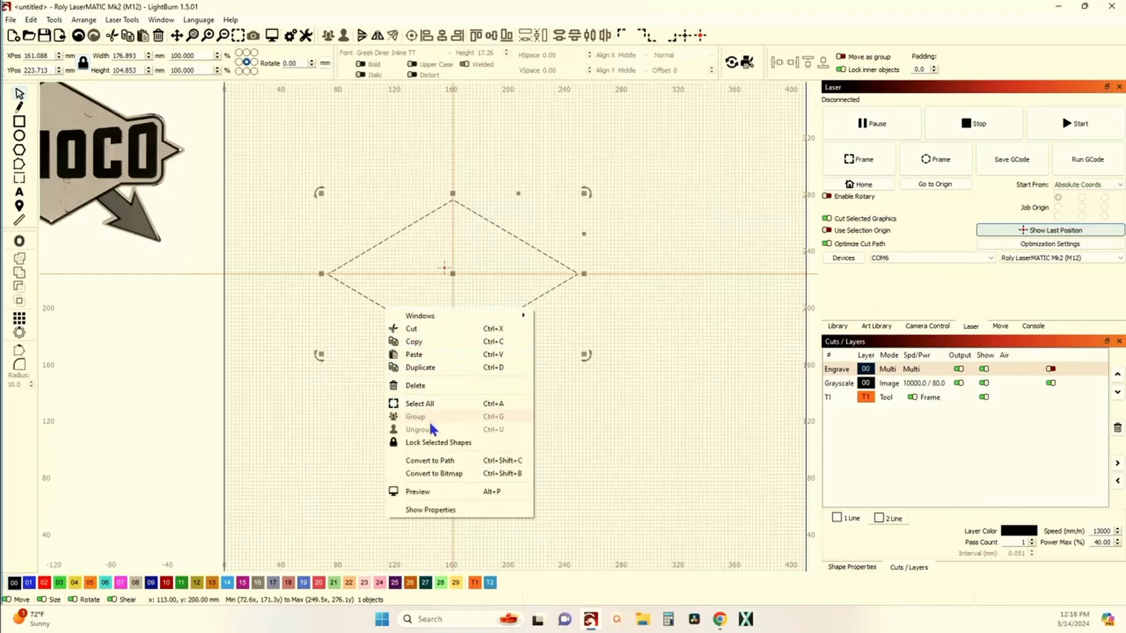
left_click(435, 461)
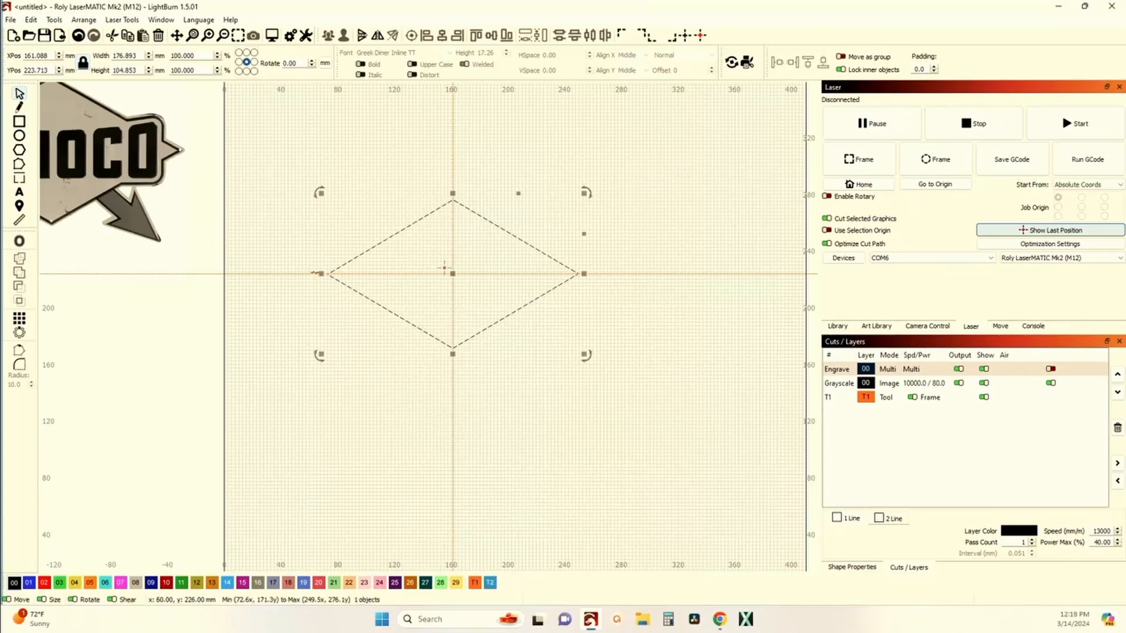
Step: With node editing, snap the diamond's left and right point nodes exactly onto the horizontal guide
left_click(21, 165)
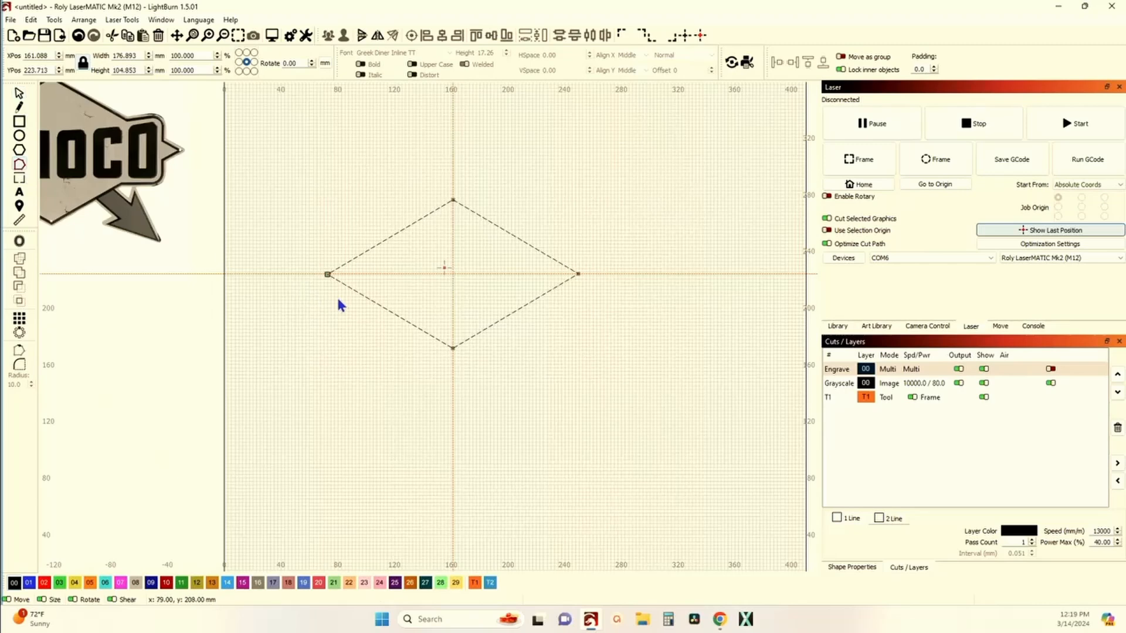
scroll(339, 304, "up", 10)
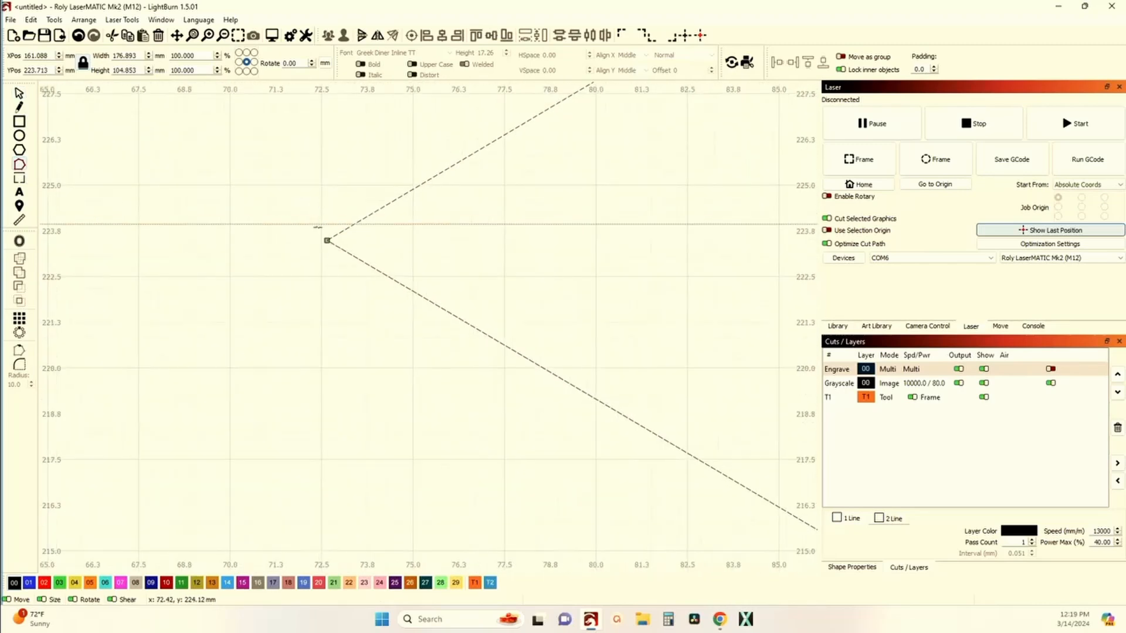
scroll(322, 240, "up", 5)
scroll(333, 247, "up", 2)
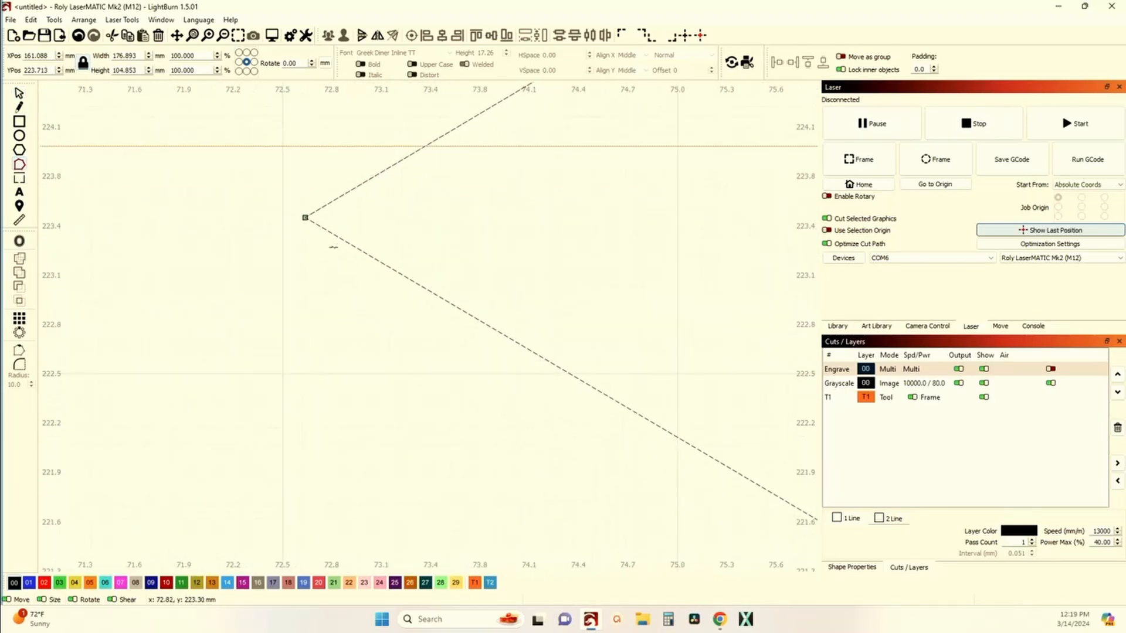
scroll(302, 219, "down", 2)
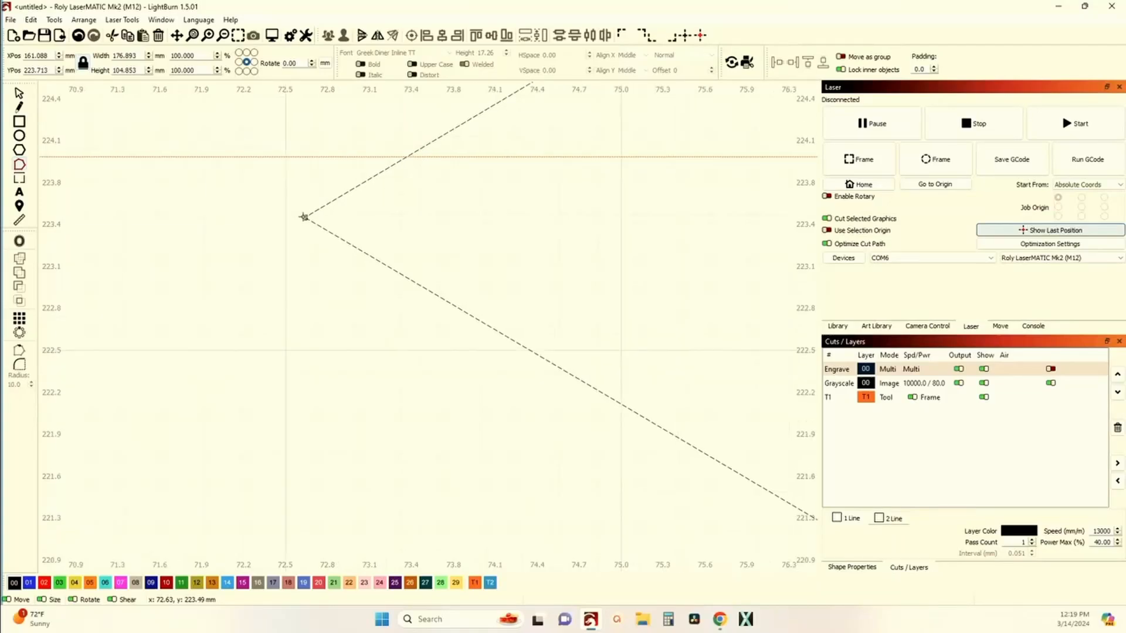
left_click_drag(303, 218, 291, 180)
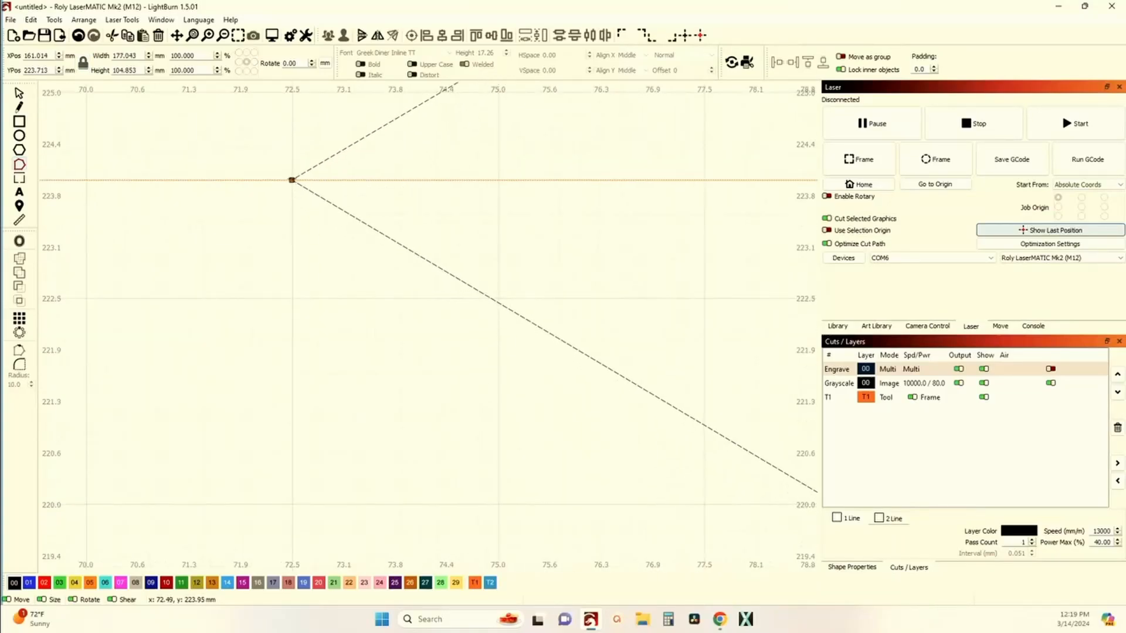
scroll(292, 180, "down", 3)
scroll(371, 208, "down", 8)
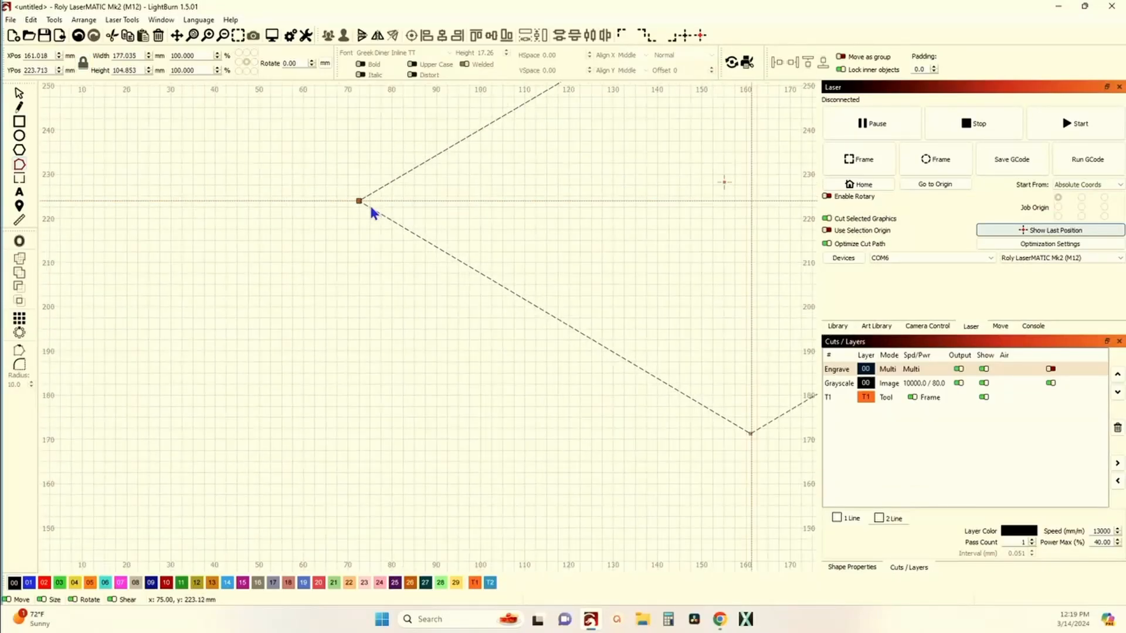
scroll(668, 197, "up", 7)
scroll(719, 221, "up", 12)
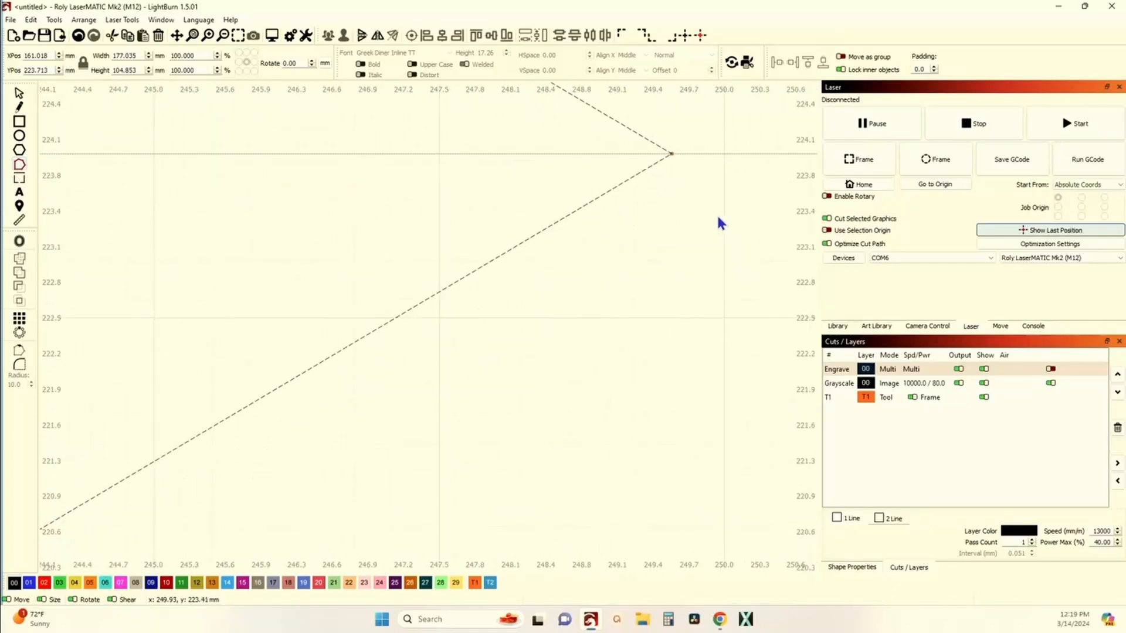
scroll(634, 125, "up", 3)
left_click_drag(634, 125, 576, 268)
Step: Zoom in on the top and bottom nodes to inspect their alignment with the vertical guide
scroll(570, 297, "down", 5)
scroll(573, 302, "down", 10)
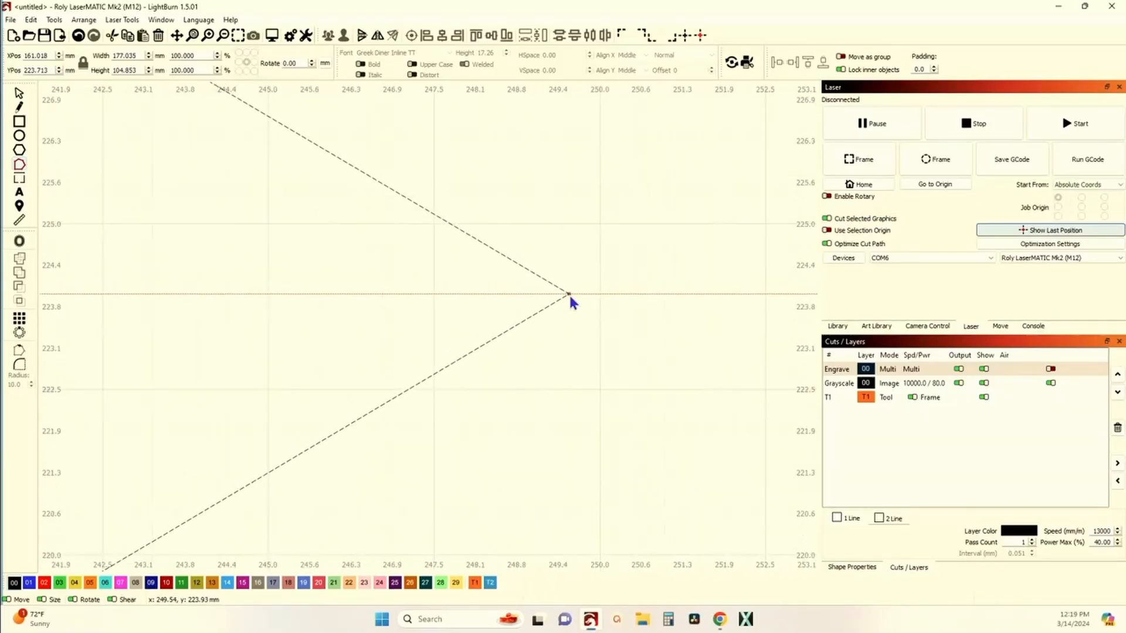
scroll(364, 187, "up", 18)
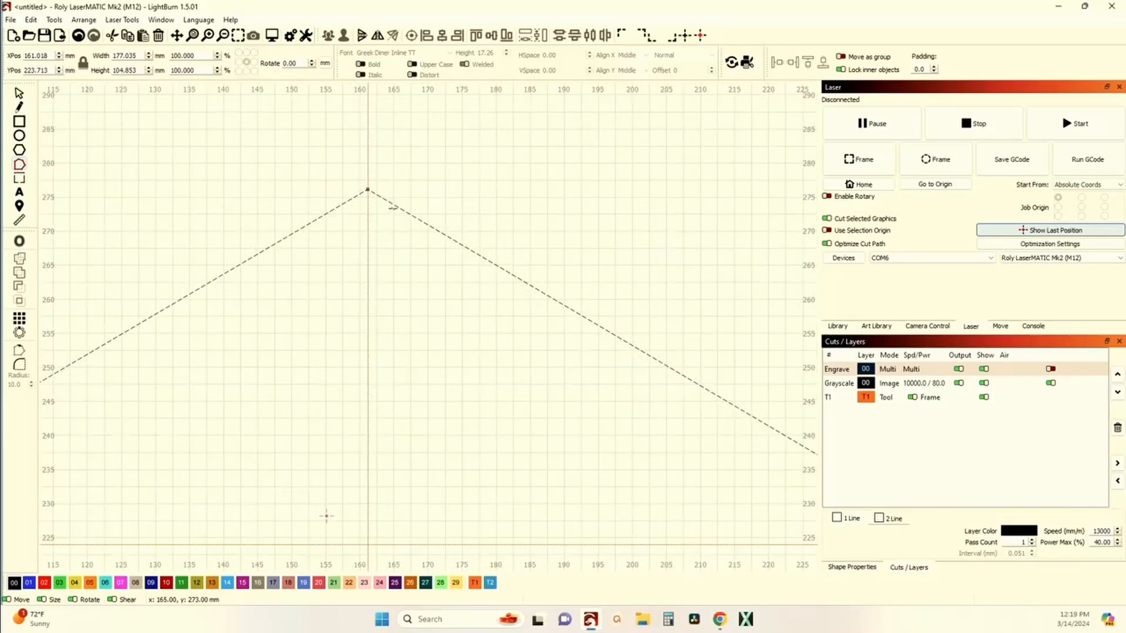
scroll(360, 183, "up", 3)
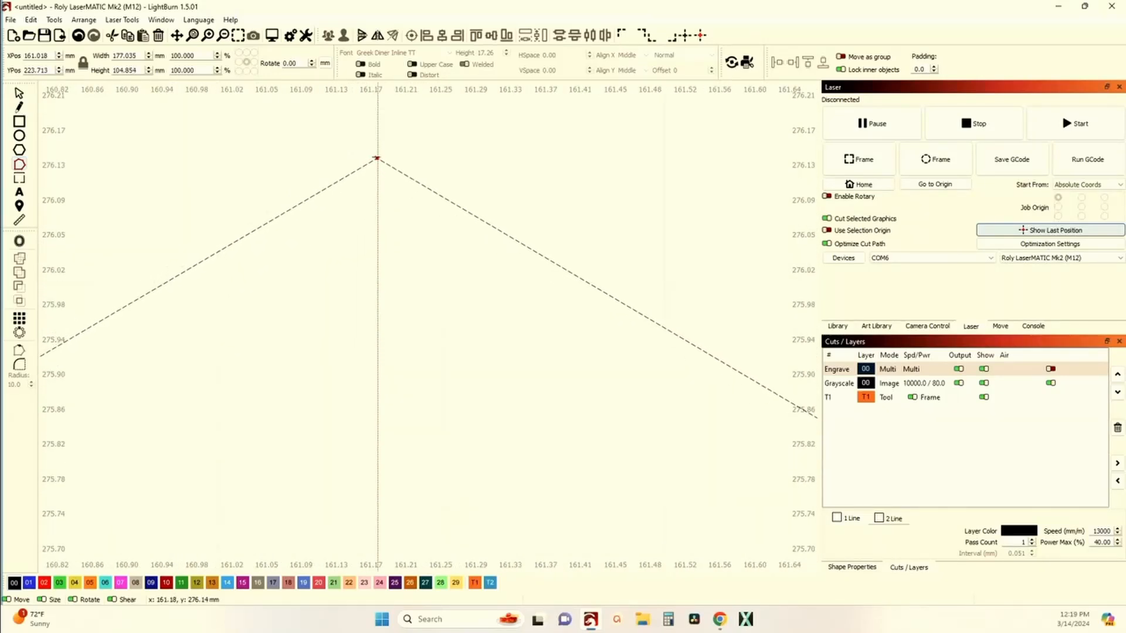
scroll(378, 157, "down", 12)
scroll(378, 156, "down", 15)
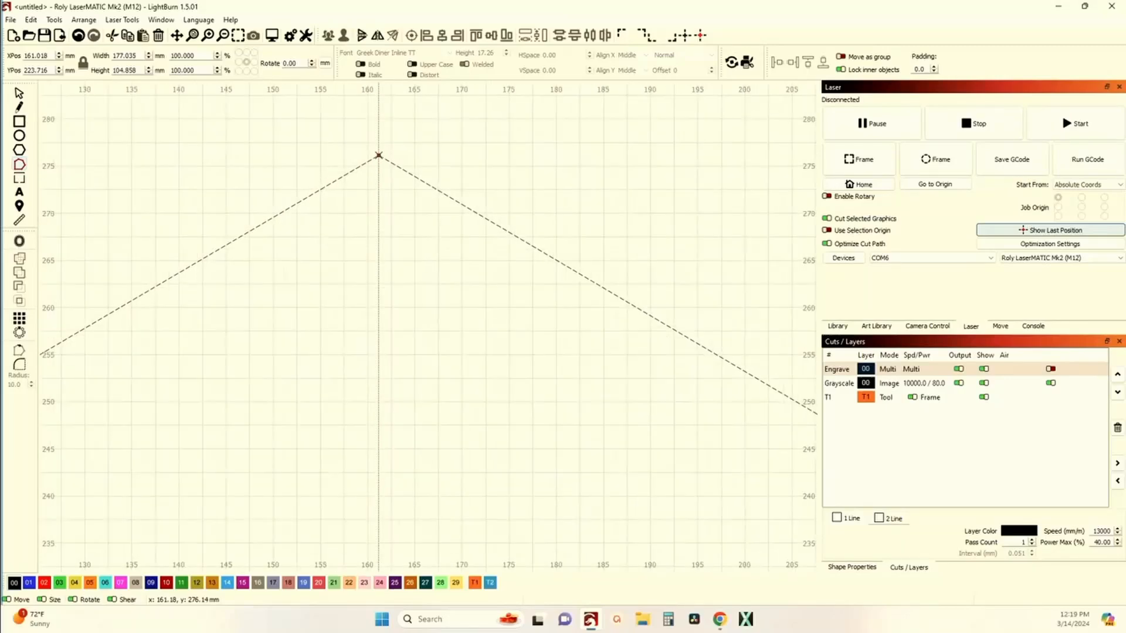
scroll(352, 293, "up", 10)
scroll(367, 285, "up", 2)
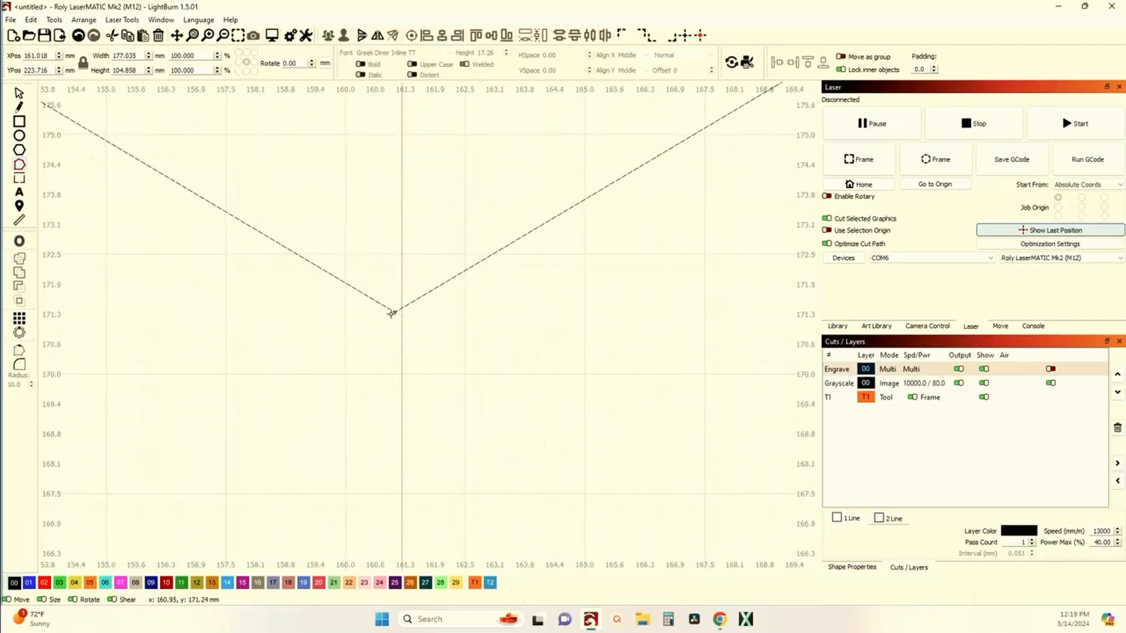
scroll(393, 313, "down", 10)
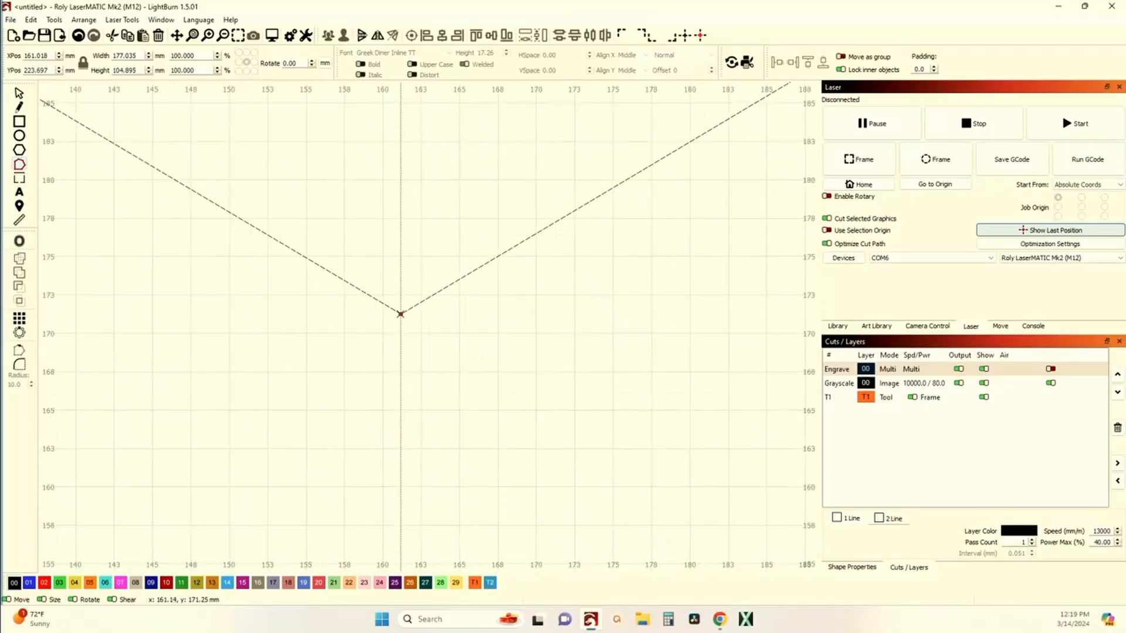
scroll(401, 314, "down", 5)
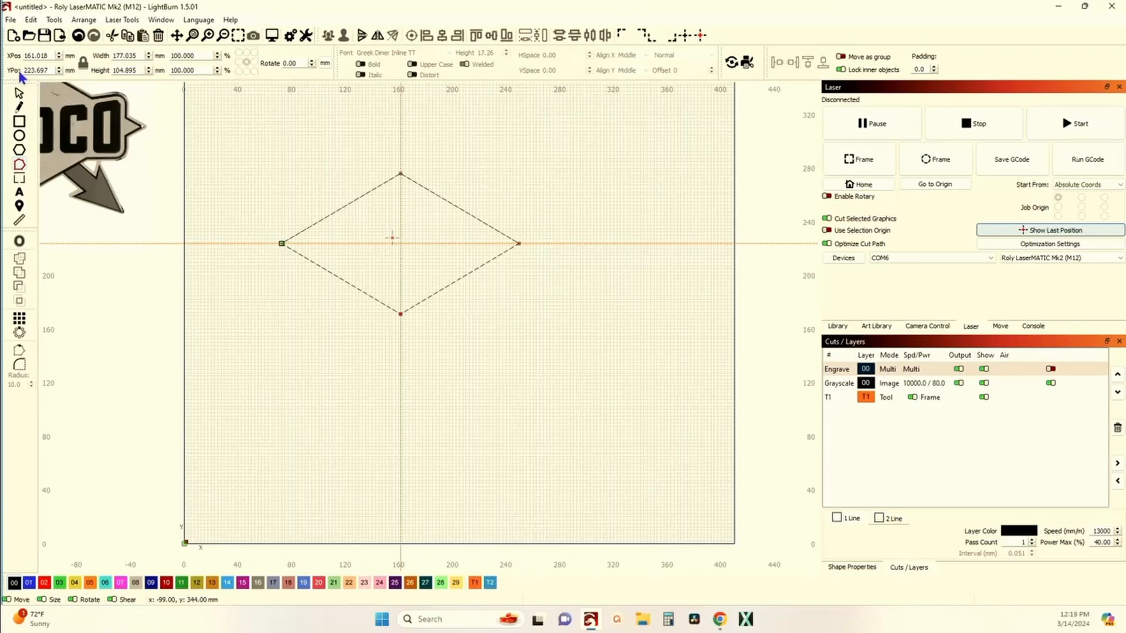
Step: Delete the vertical and horizontal guide lines, leaving only the diamond path
left_click(19, 95)
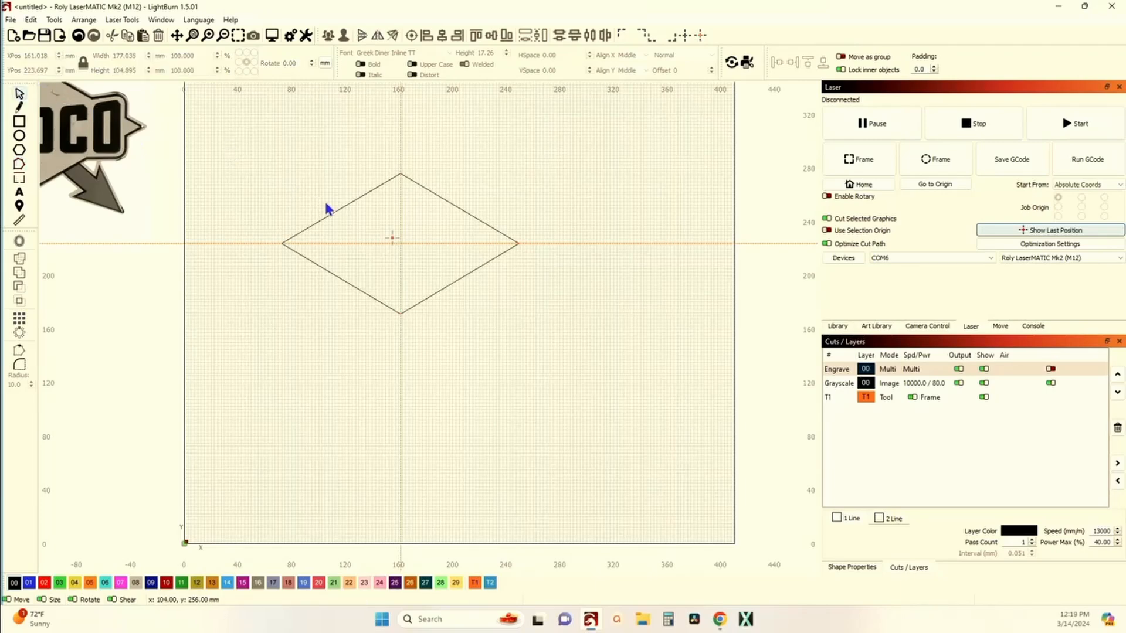
scroll(301, 214, "down", 4)
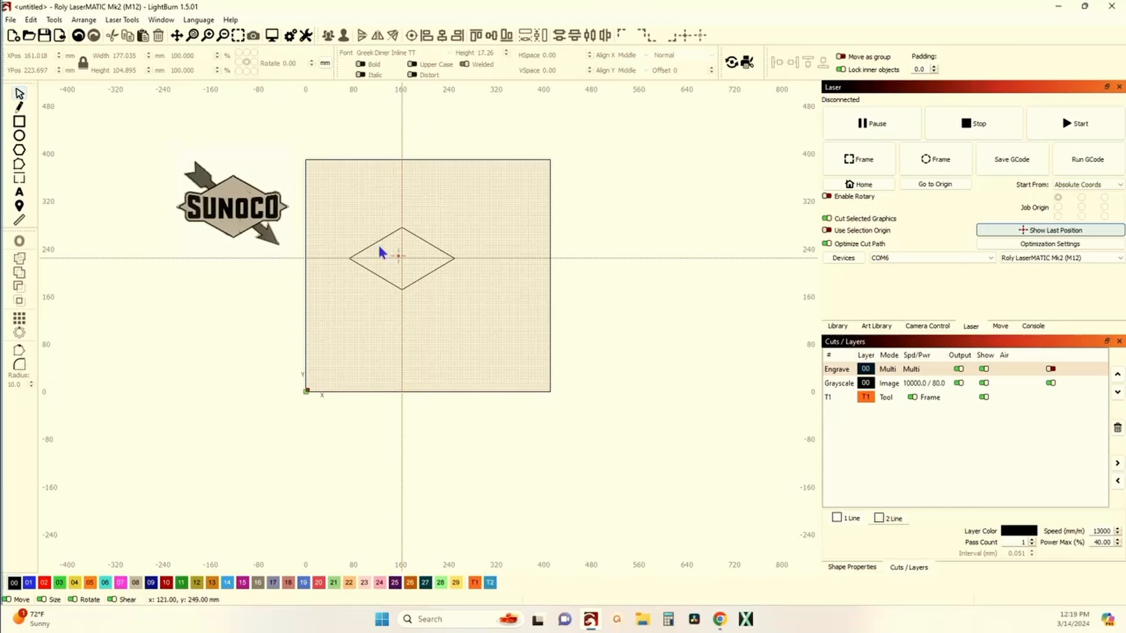
right_click(401, 200)
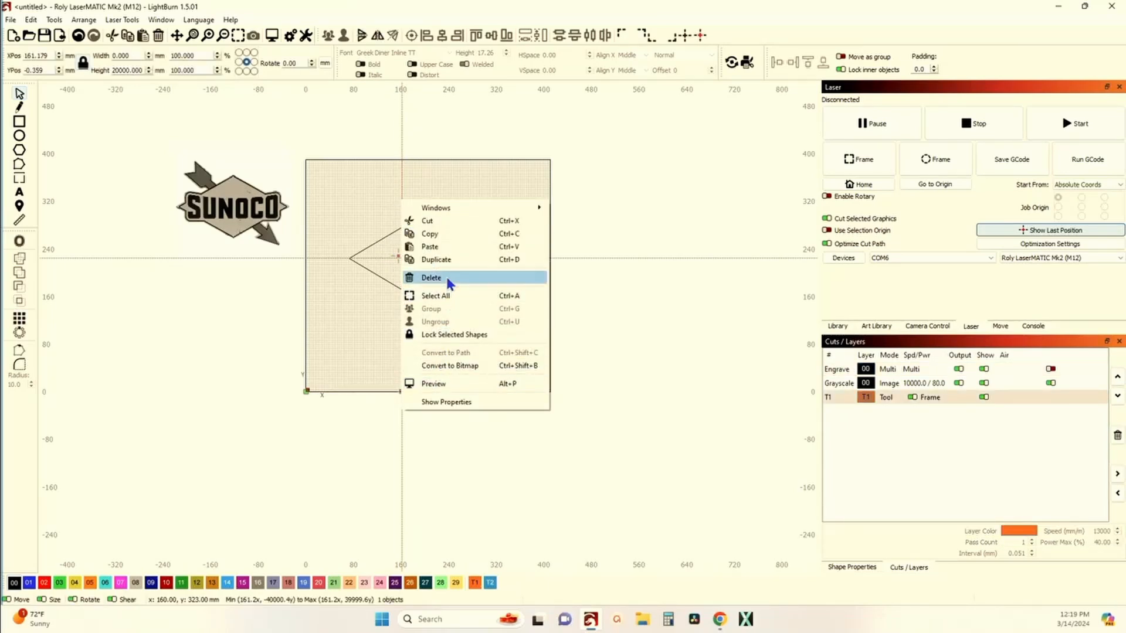
left_click(445, 279)
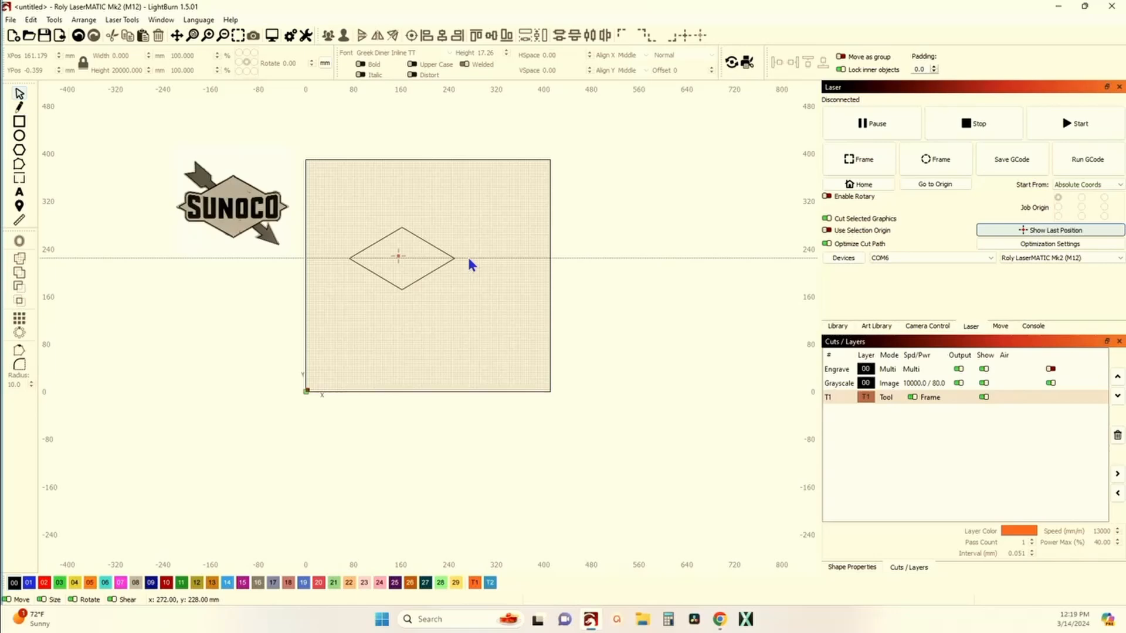
left_click(469, 258)
right_click(469, 258)
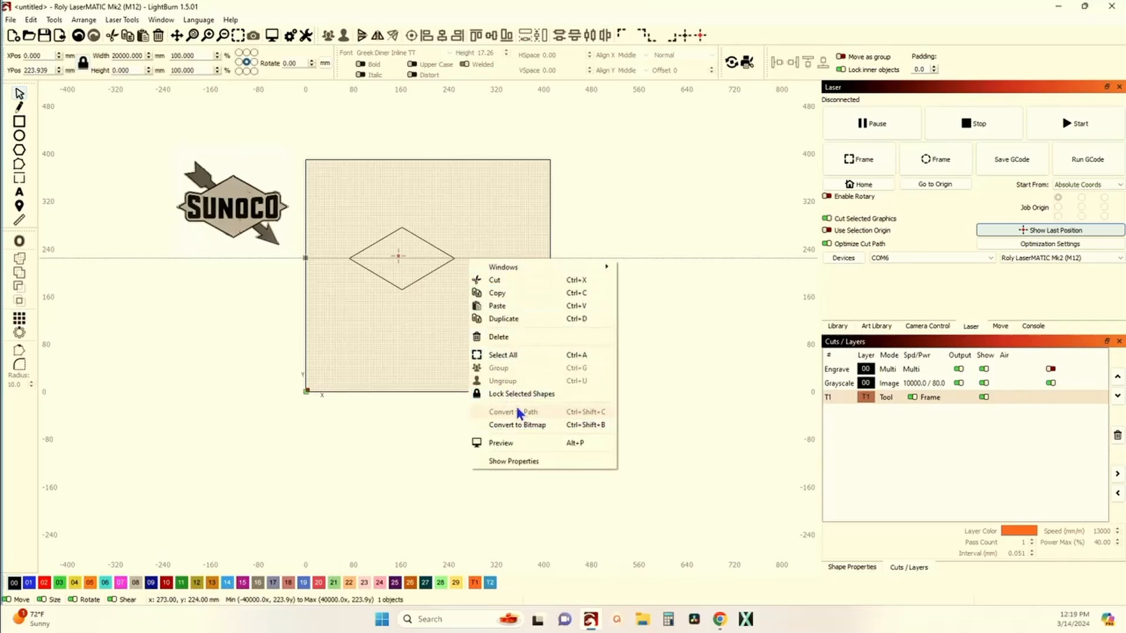
left_click(525, 338)
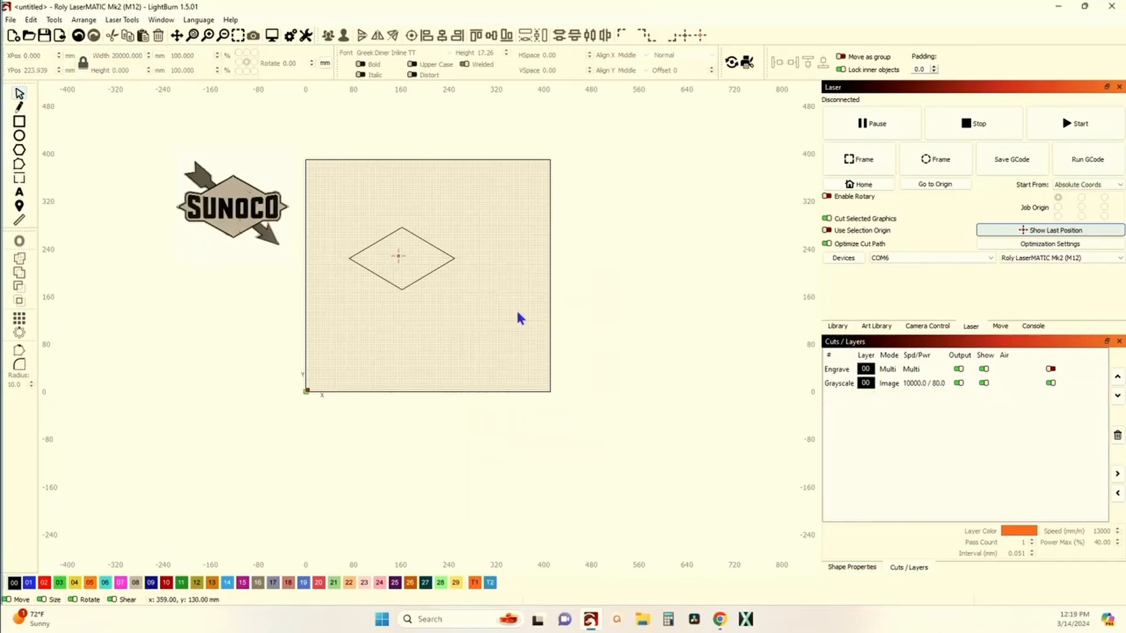
scroll(402, 255, "up", 5)
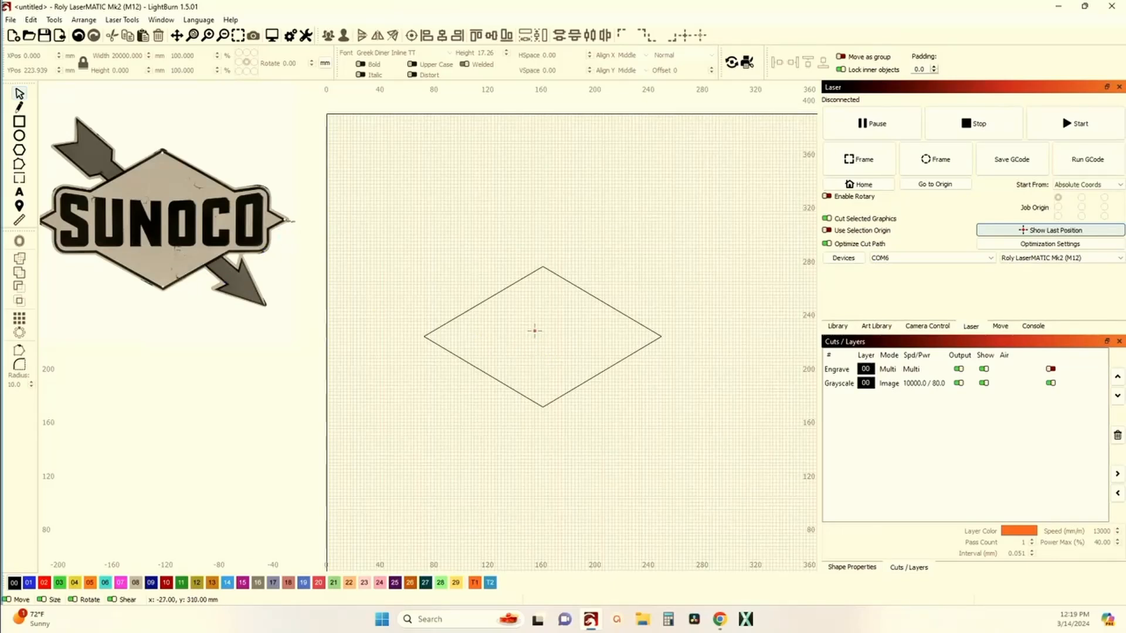
scroll(312, 264, "down", 1)
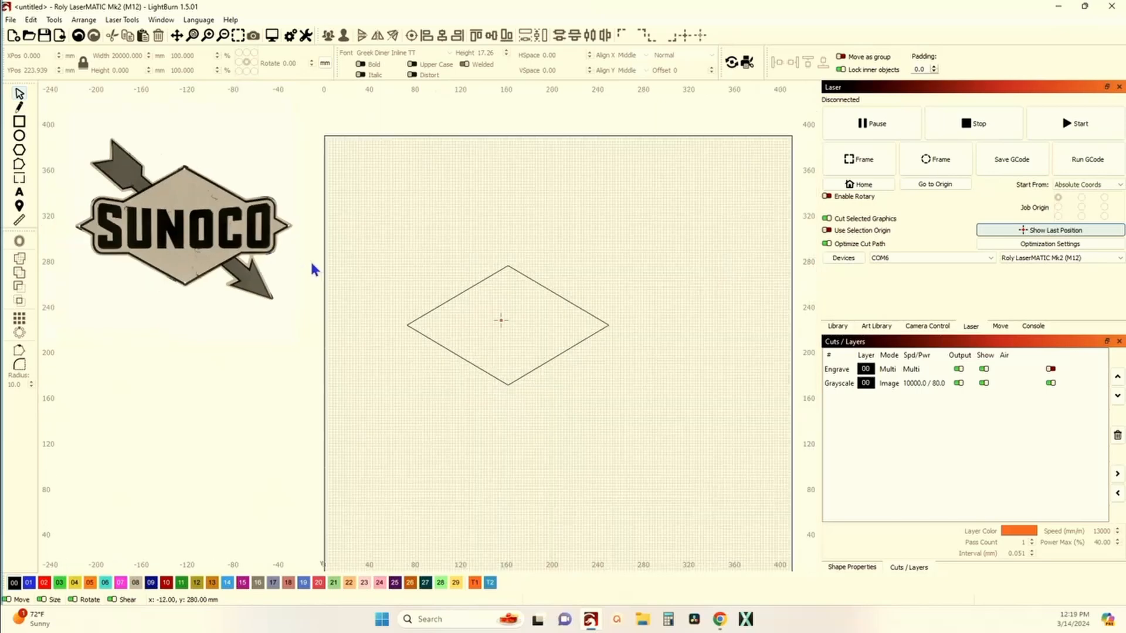
Step: Draw a rectangle about 163 x 62 mm centred across the diamond
left_click(21, 122)
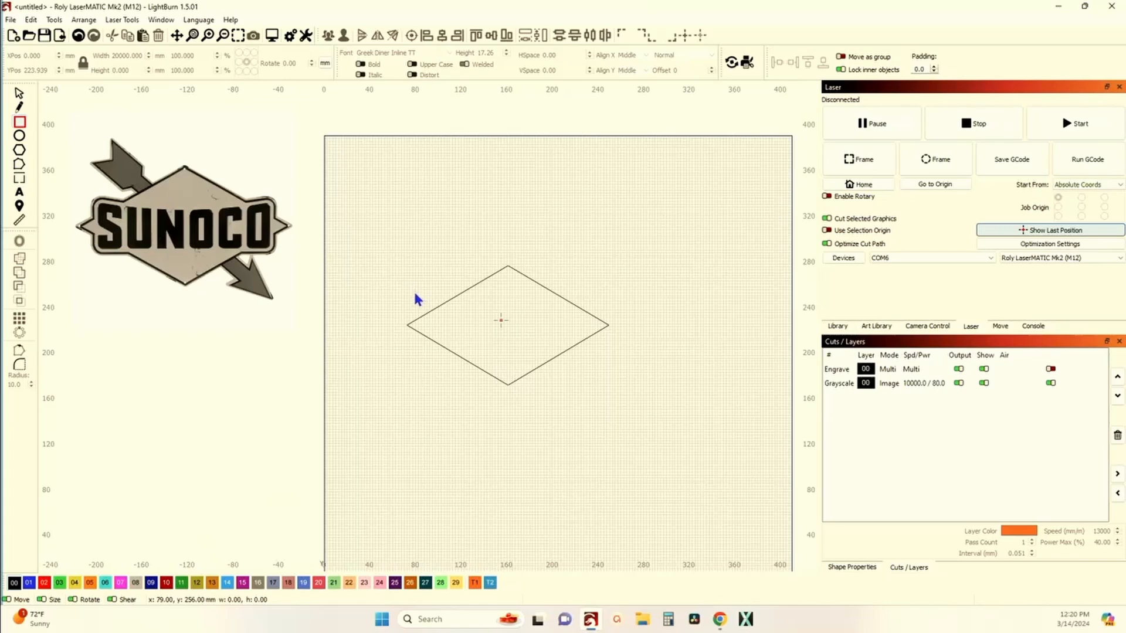
left_click_drag(414, 289, 442, 340)
left_click_drag(523, 358, 613, 368)
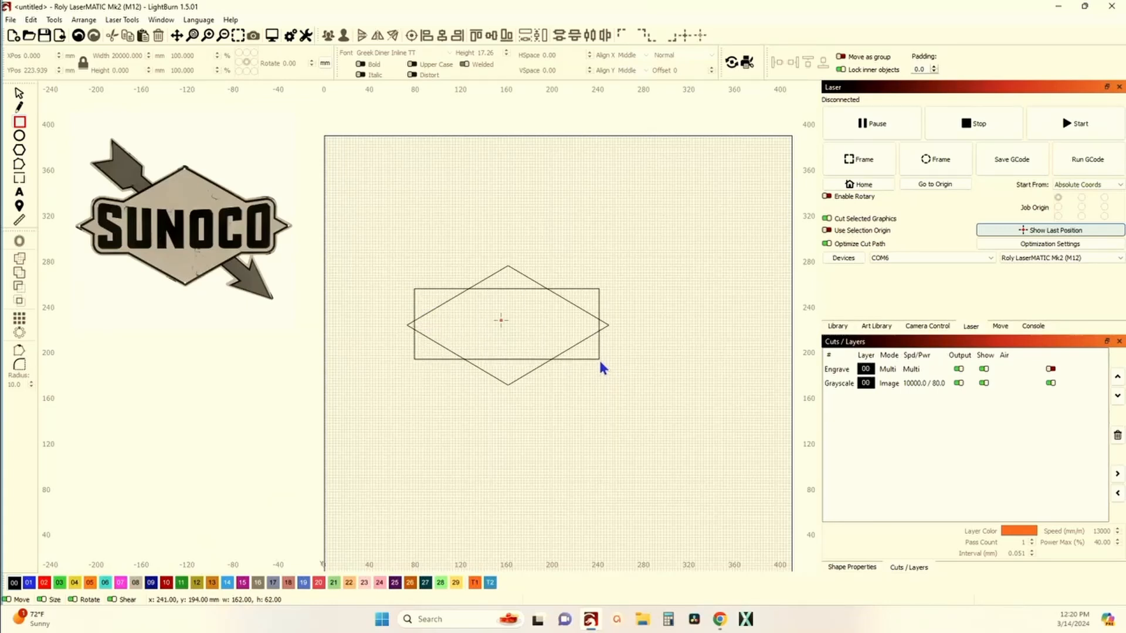
left_click_drag(604, 368, 604, 368)
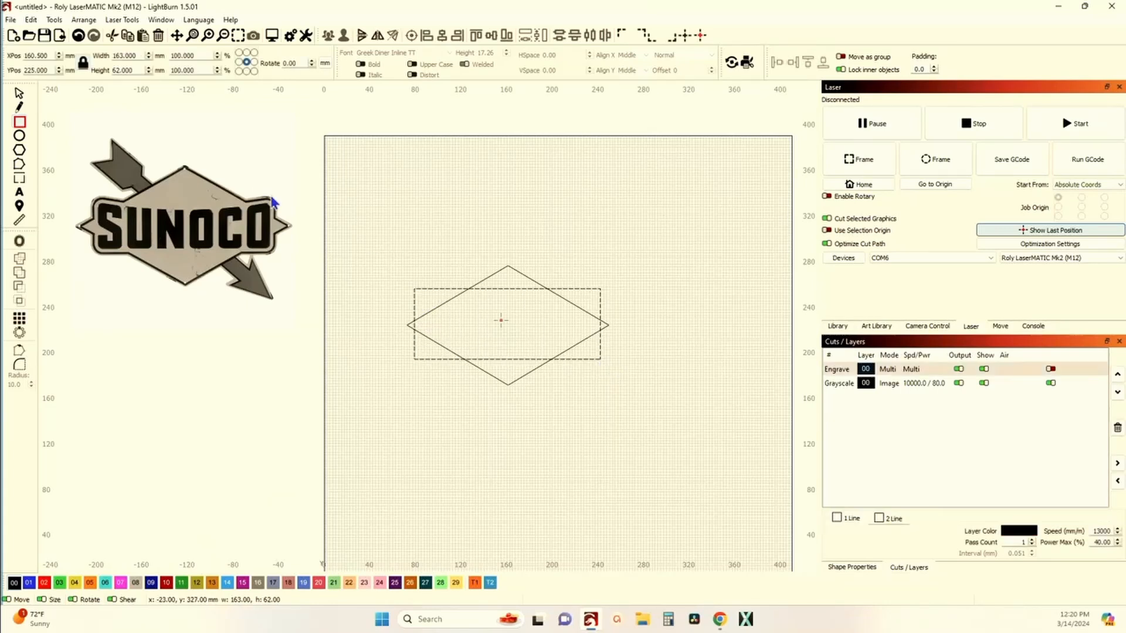
left_click(19, 95)
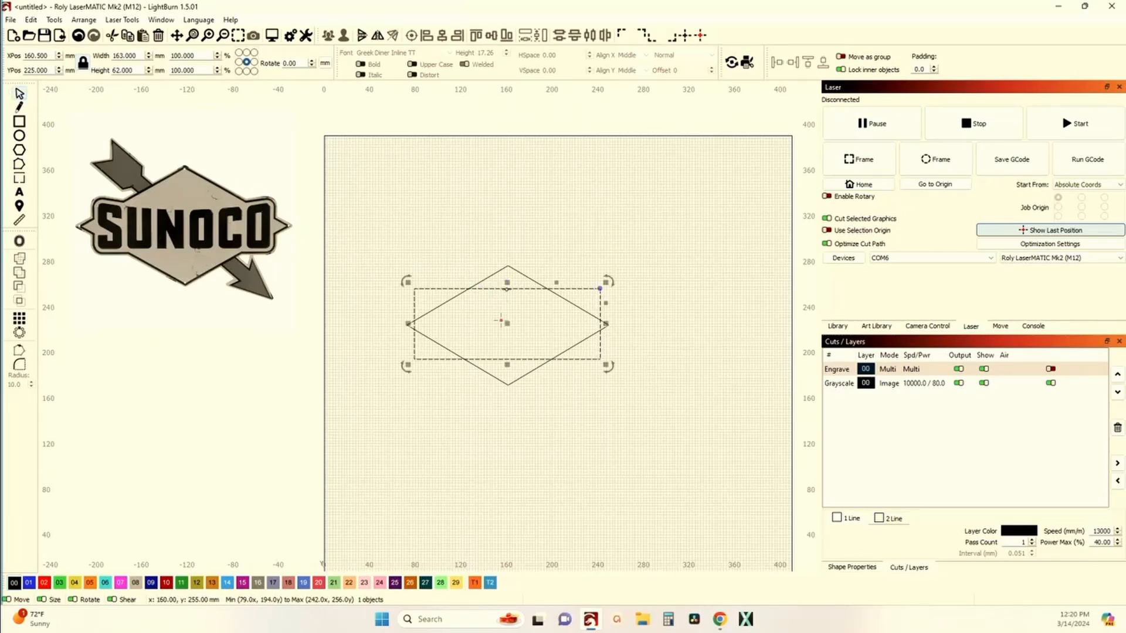
Step: Resize the rectangle to about 154 x 46 mm so its corners sit inside the diamond's edges
left_click_drag(507, 283, 507, 294)
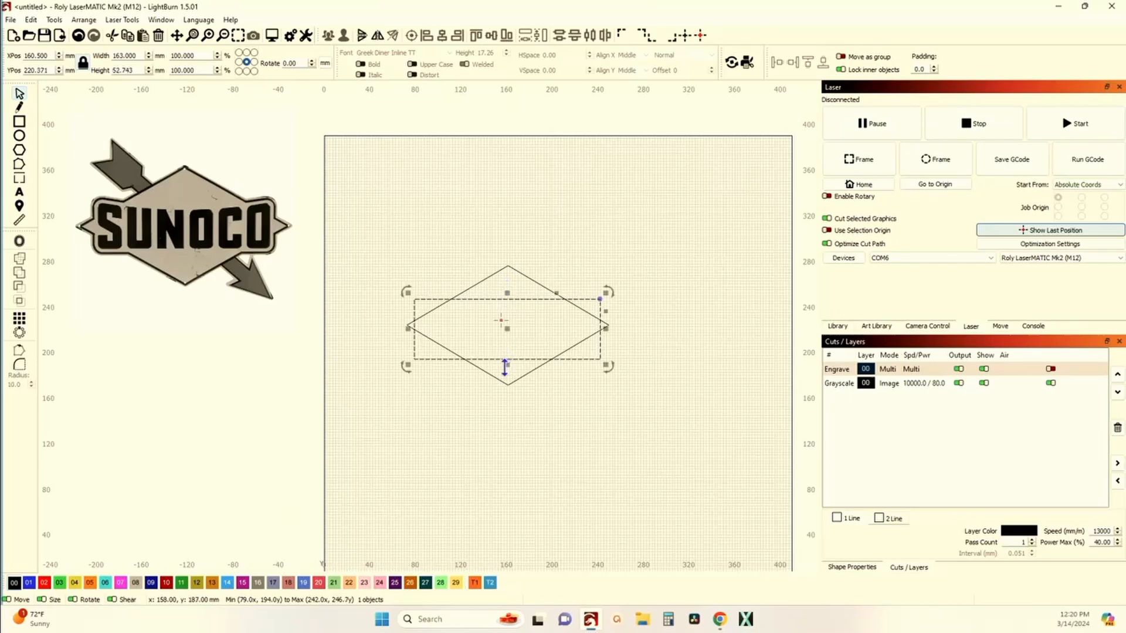
left_click_drag(504, 366, 508, 359)
left_click_drag(410, 324, 416, 324)
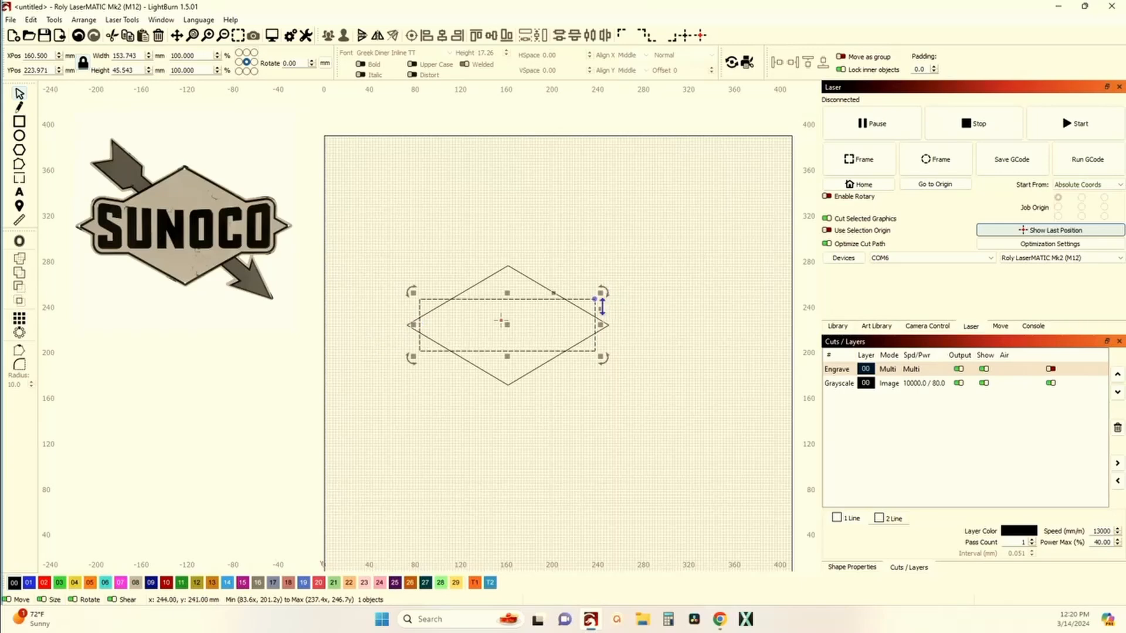
Step: Round the rectangle's corners by adjusting its corner radius handle
scroll(602, 305, "up", 2)
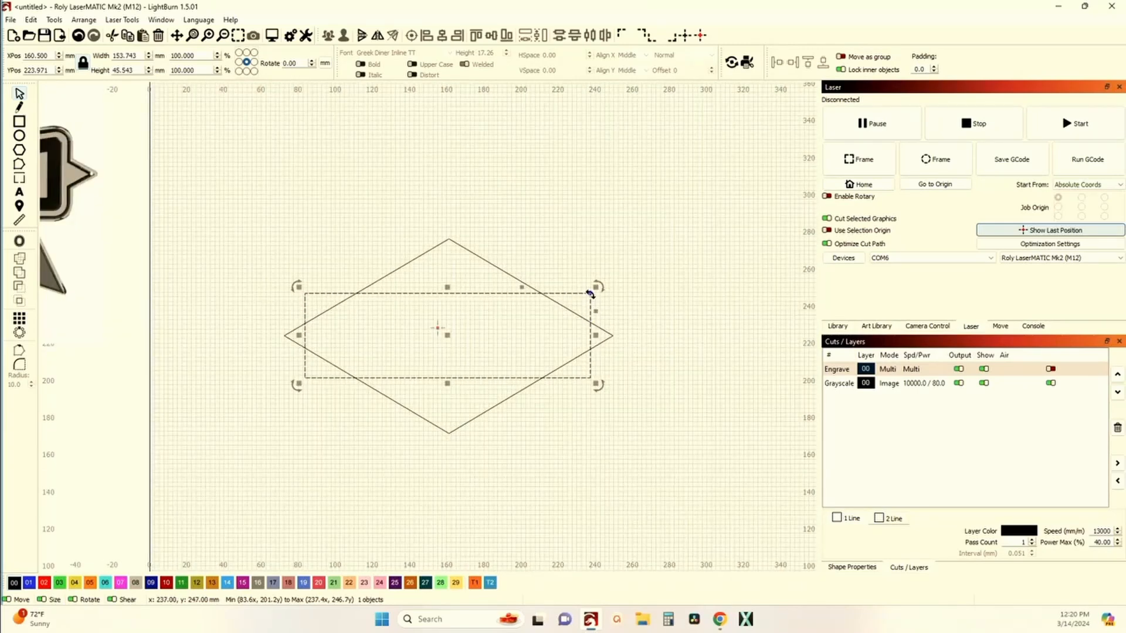
scroll(590, 295, "down", 2)
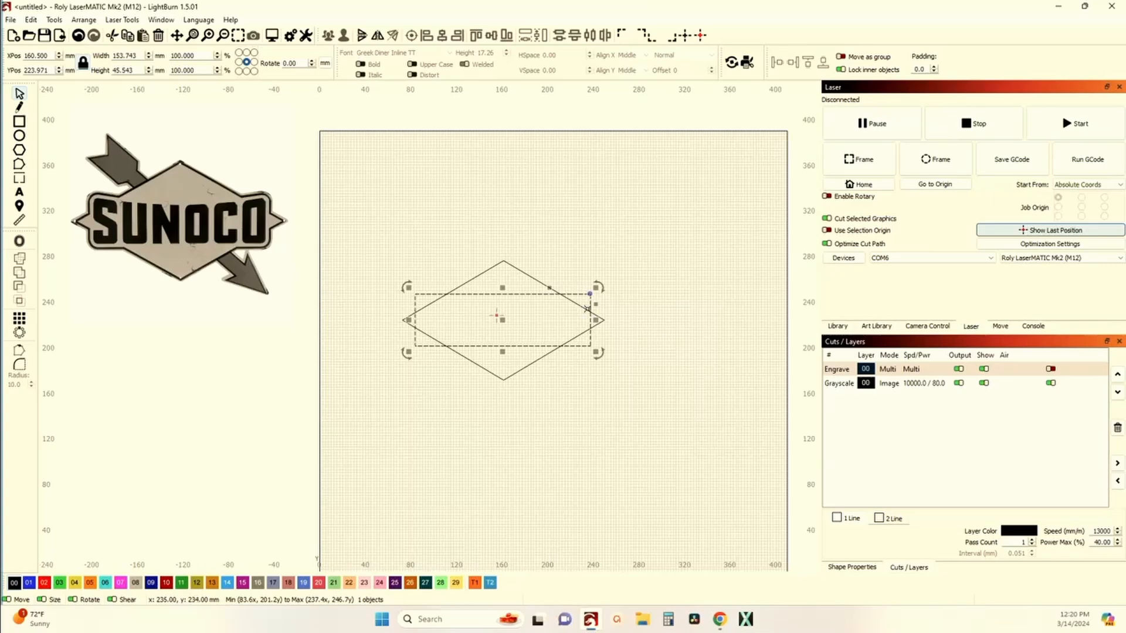
scroll(587, 293, "up", 2)
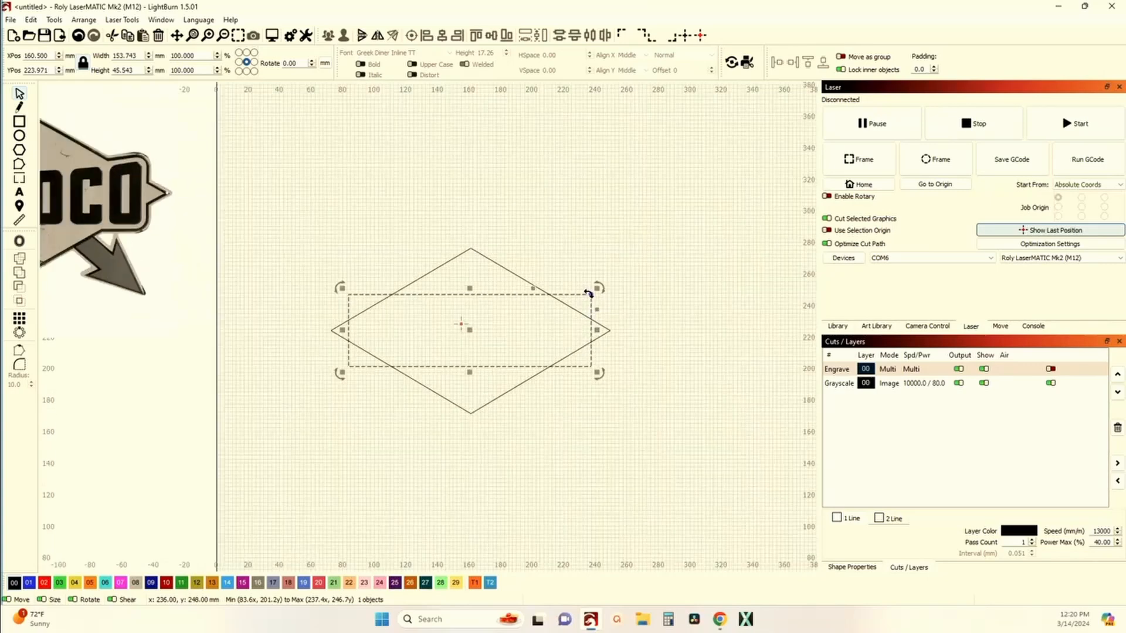
left_click_drag(588, 293, 581, 292)
scroll(395, 317, "down", 3)
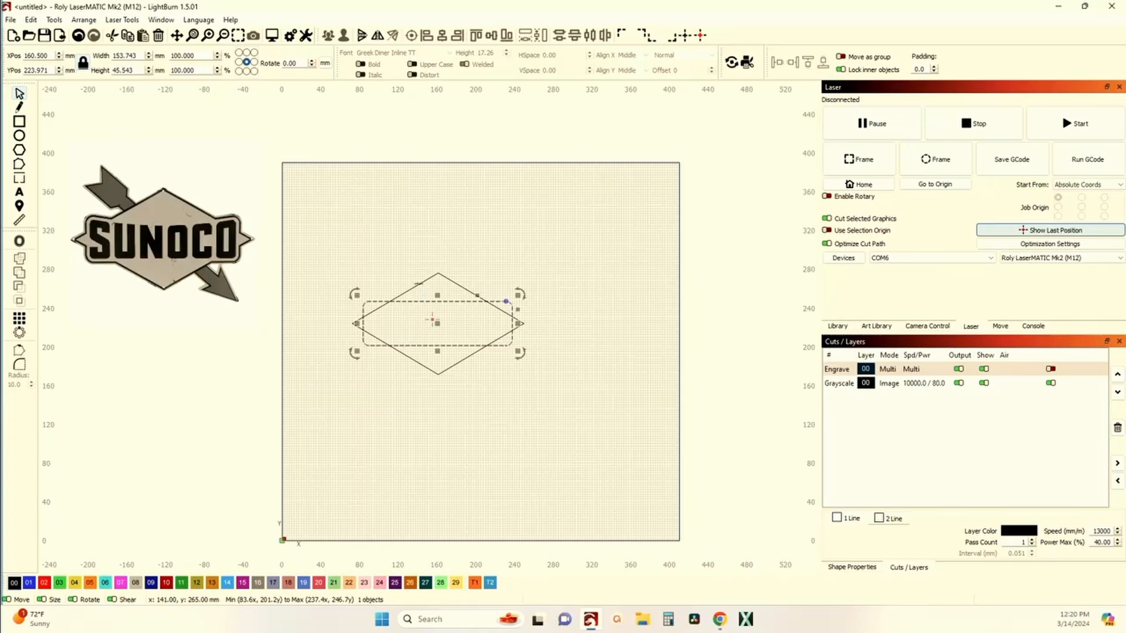
left_click(509, 315, "shift")
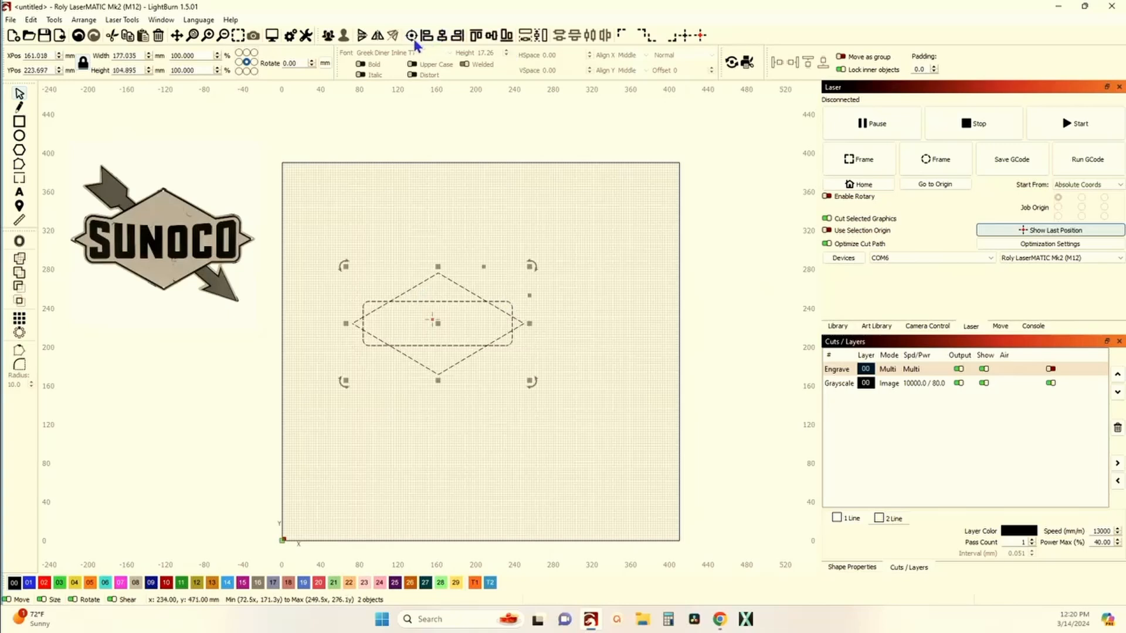
left_click(381, 265)
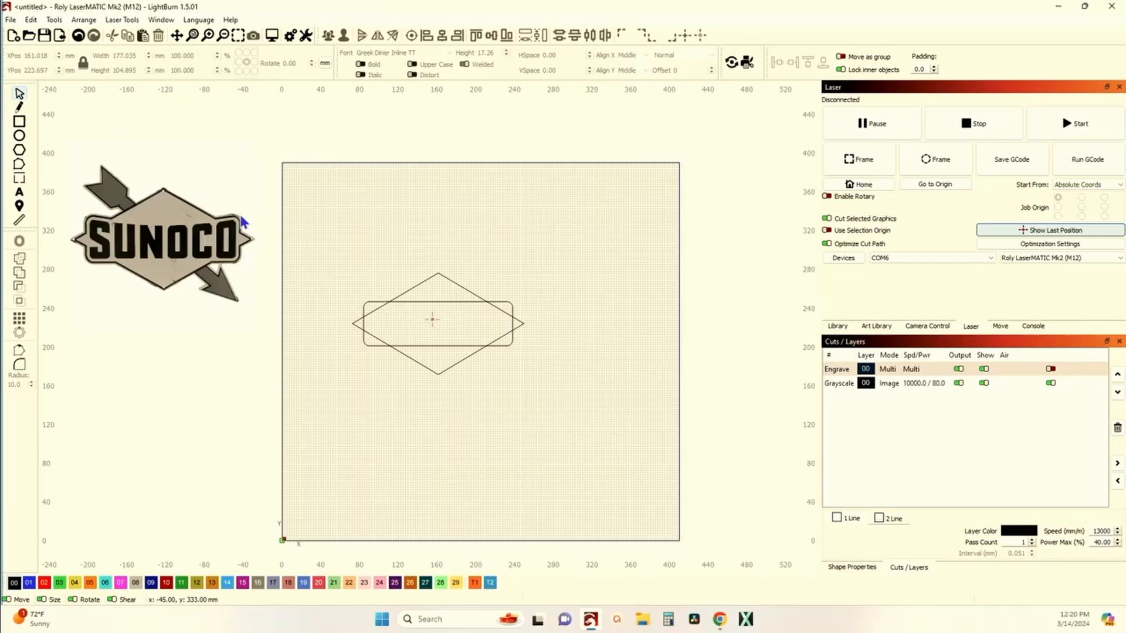
Step: Compare with the reference image's corners, then convert the rounded rectangle to a path
scroll(170, 231, "up", 6)
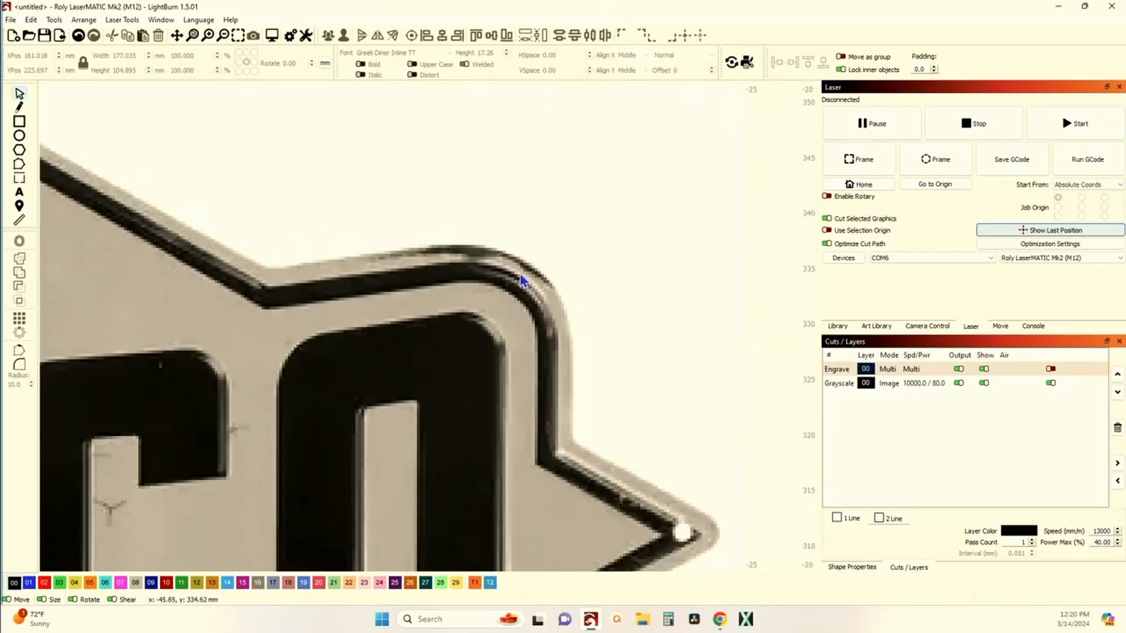
scroll(273, 305, "down", 8)
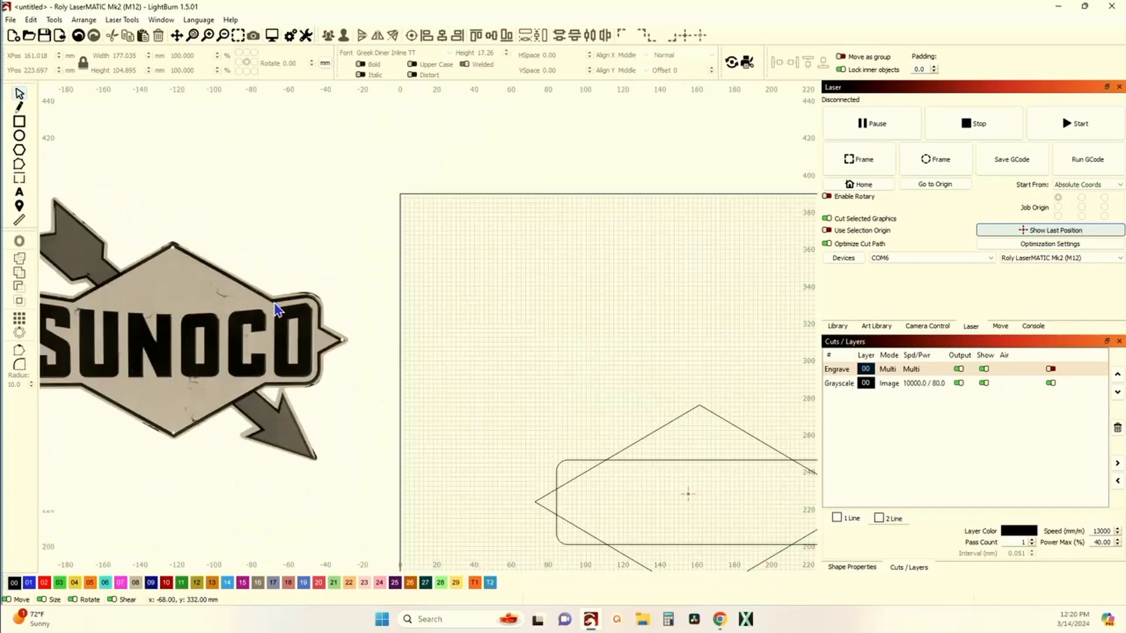
left_click(496, 385)
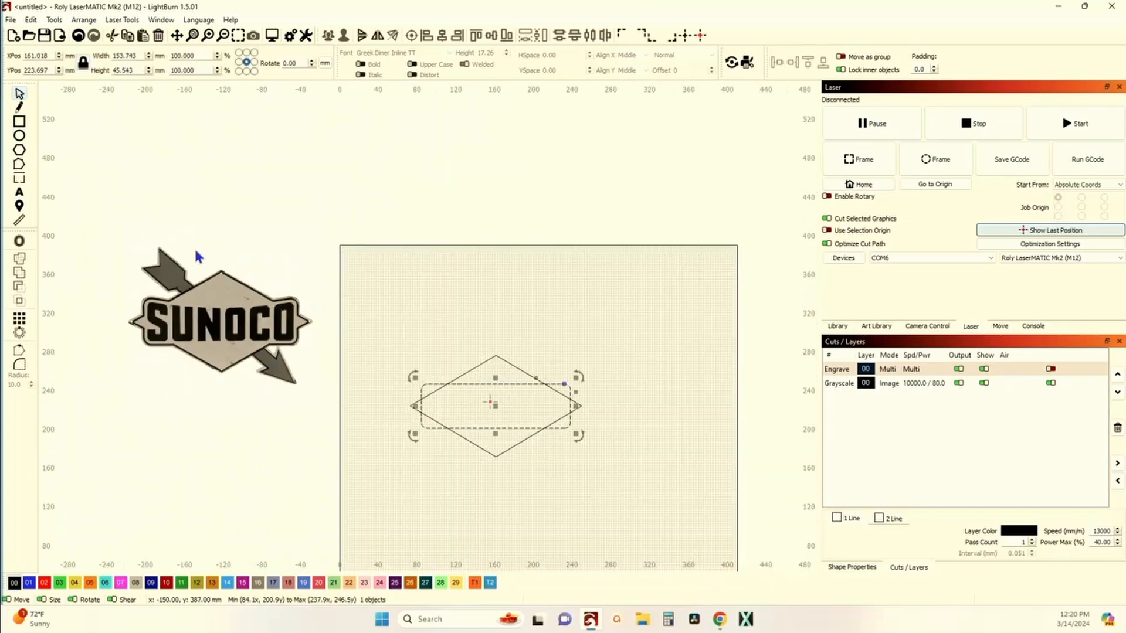
left_click(19, 166)
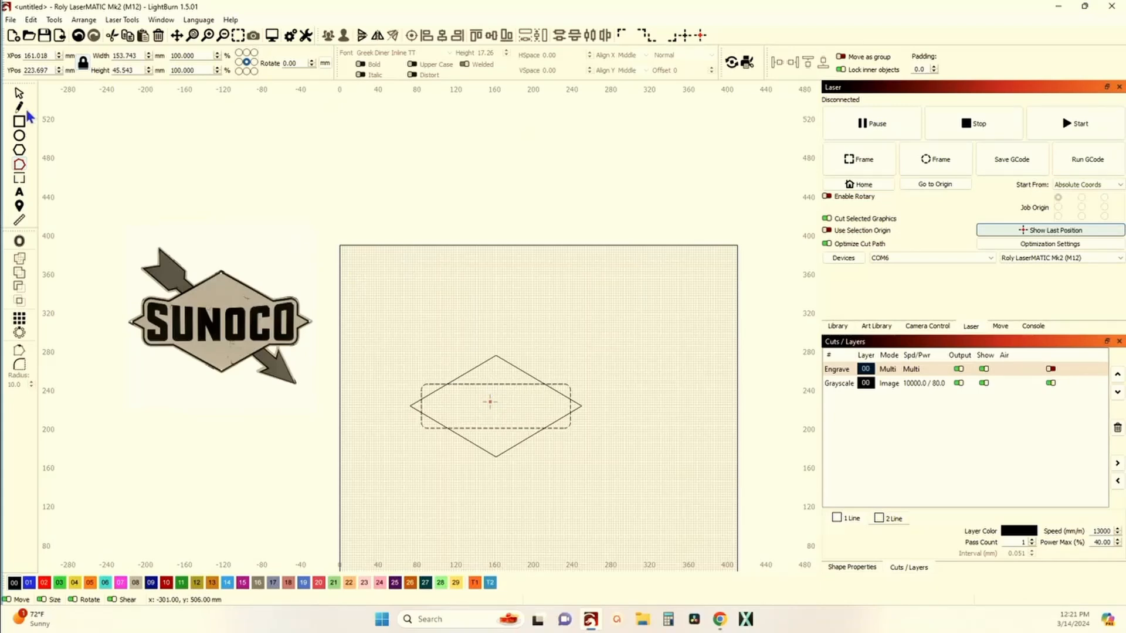
left_click(19, 93)
left_click(447, 384)
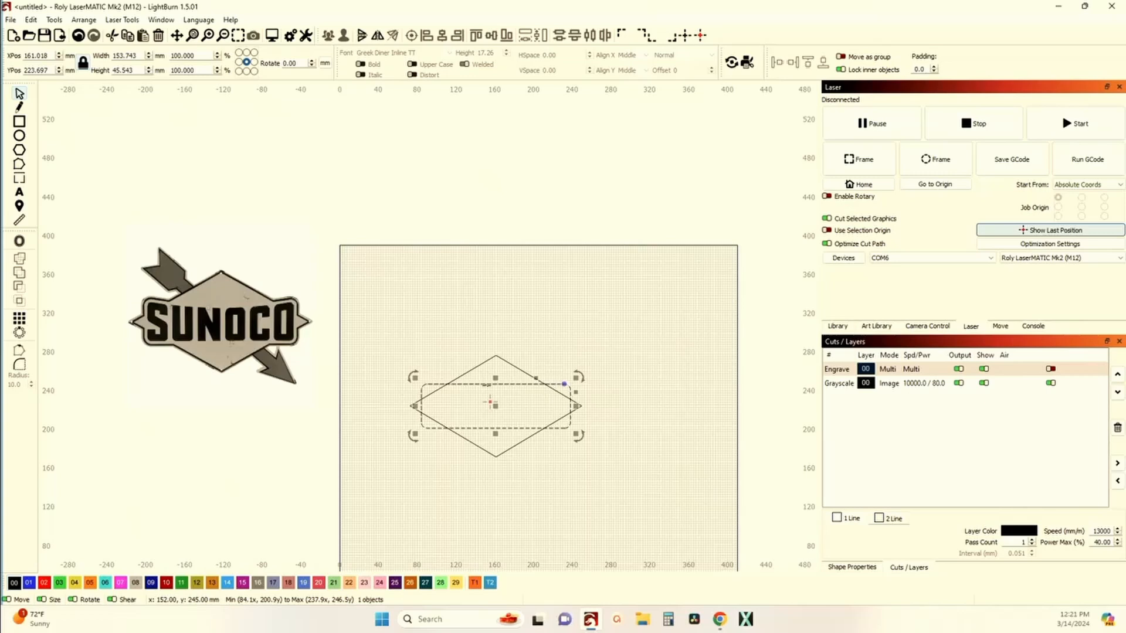
right_click(489, 388)
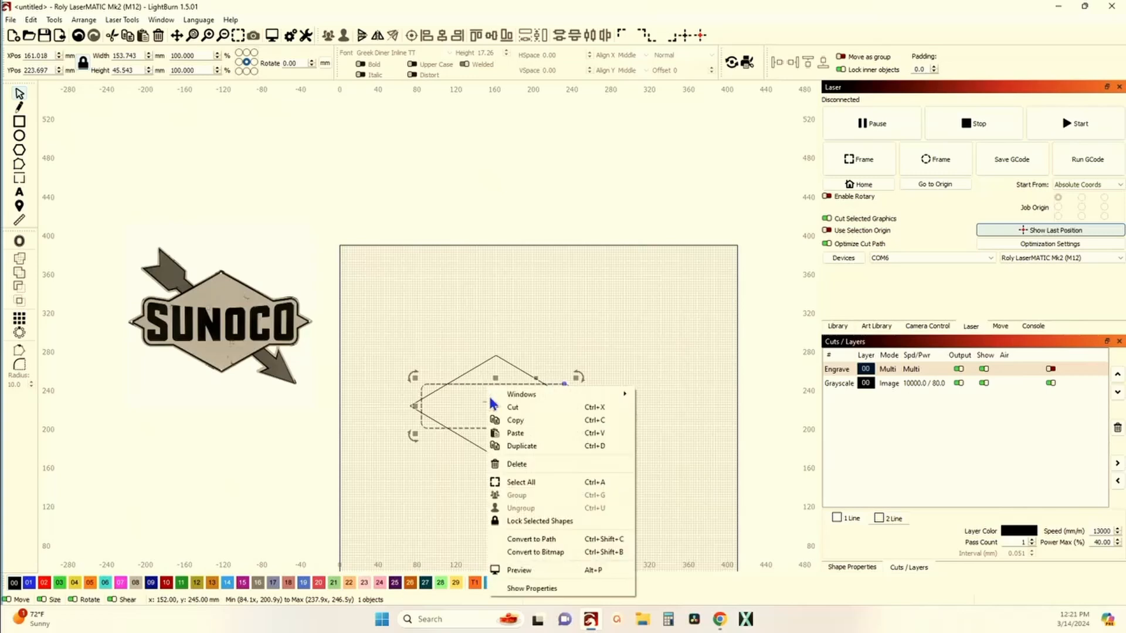
left_click(538, 540)
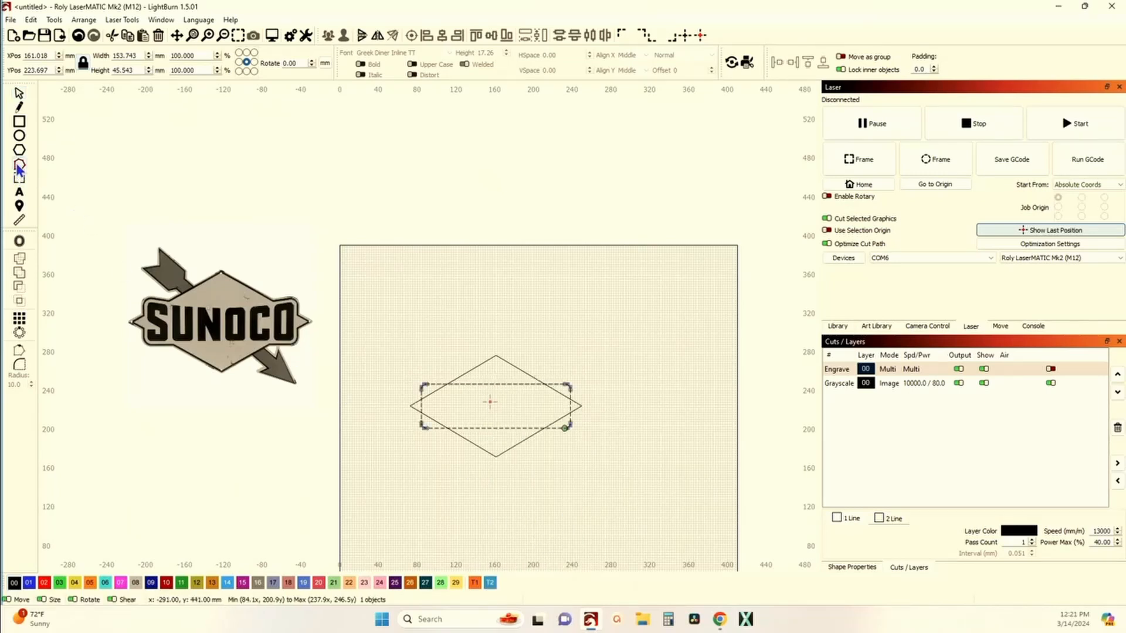
Step: Select the bottom edge's middle node and set the arrow-key move increment to 5 in the settings
scroll(492, 394, "up", 3)
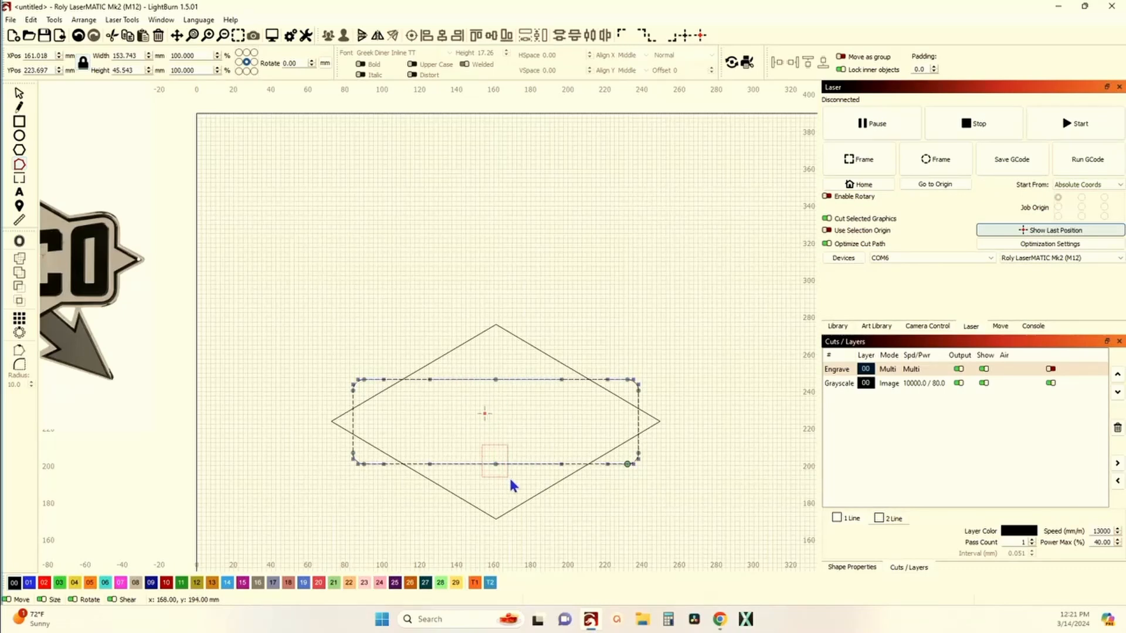
left_click_drag(481, 445, 509, 478)
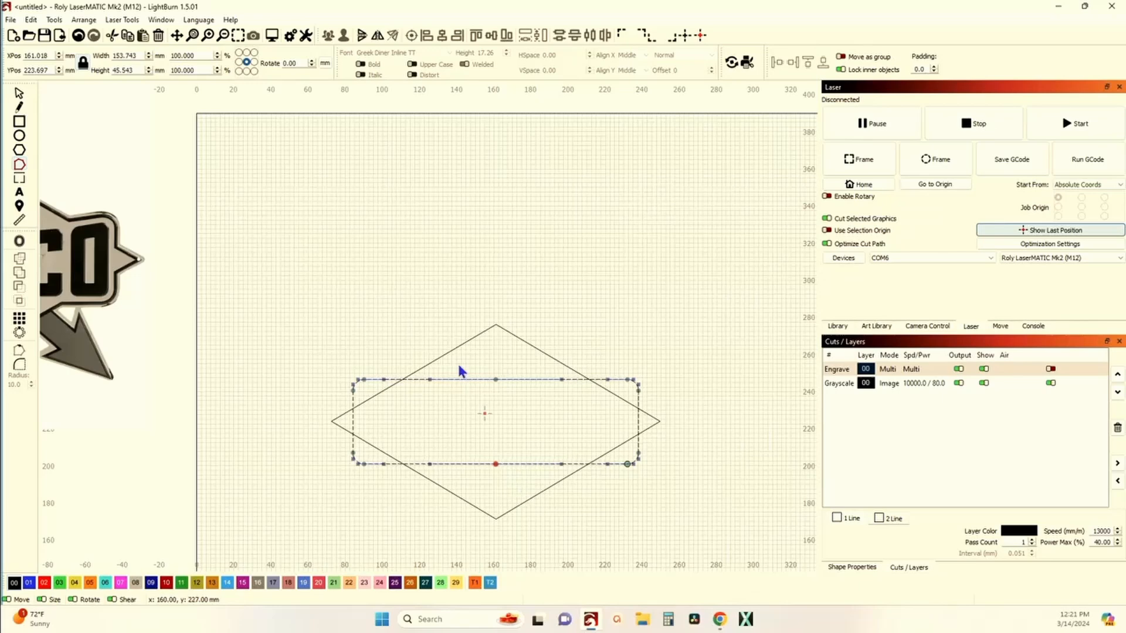
left_click(290, 35)
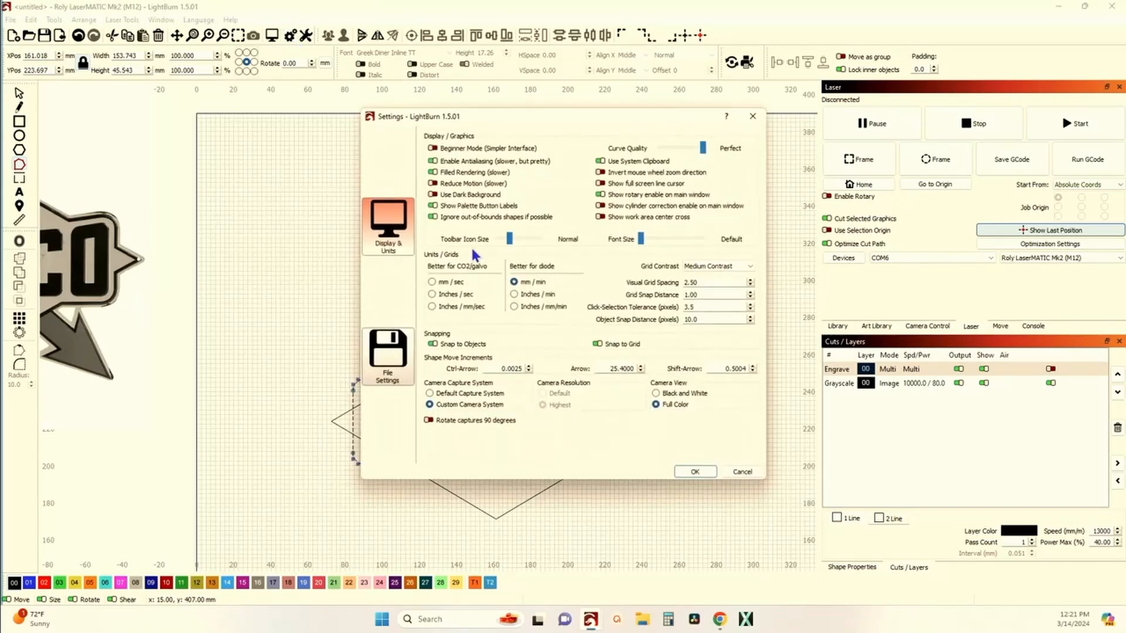
double_click(600, 368)
type("5")
left_click(694, 473)
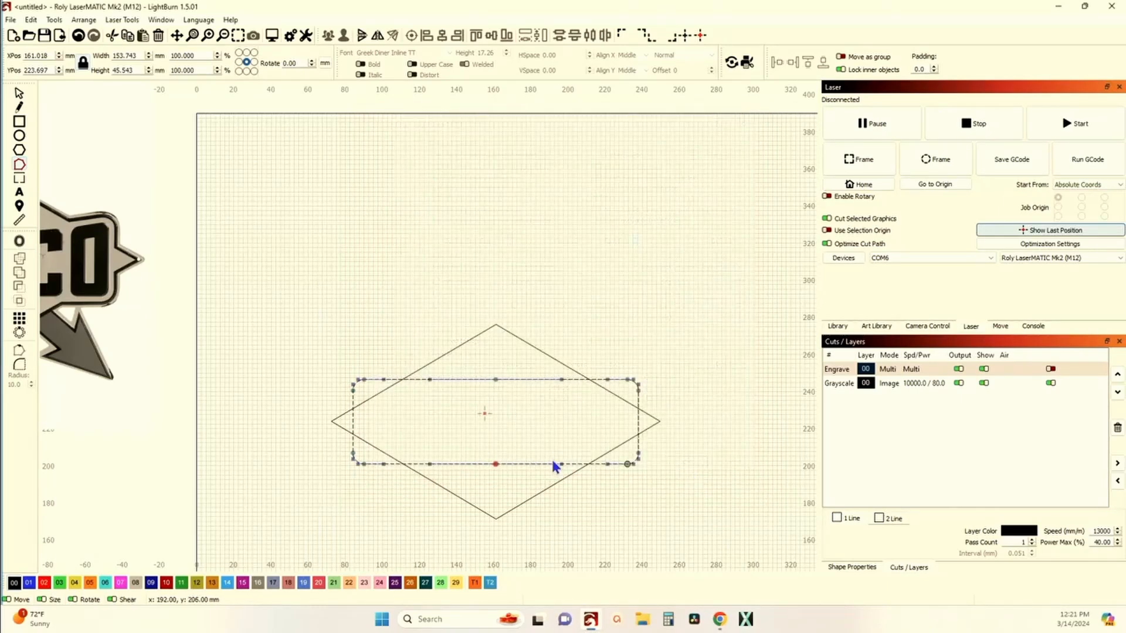
Step: Nudge the bottom middle node up one increment to arch the rectangle's bottom edge
scroll(496, 470, "up", 4)
scroll(496, 476, "down", 2)
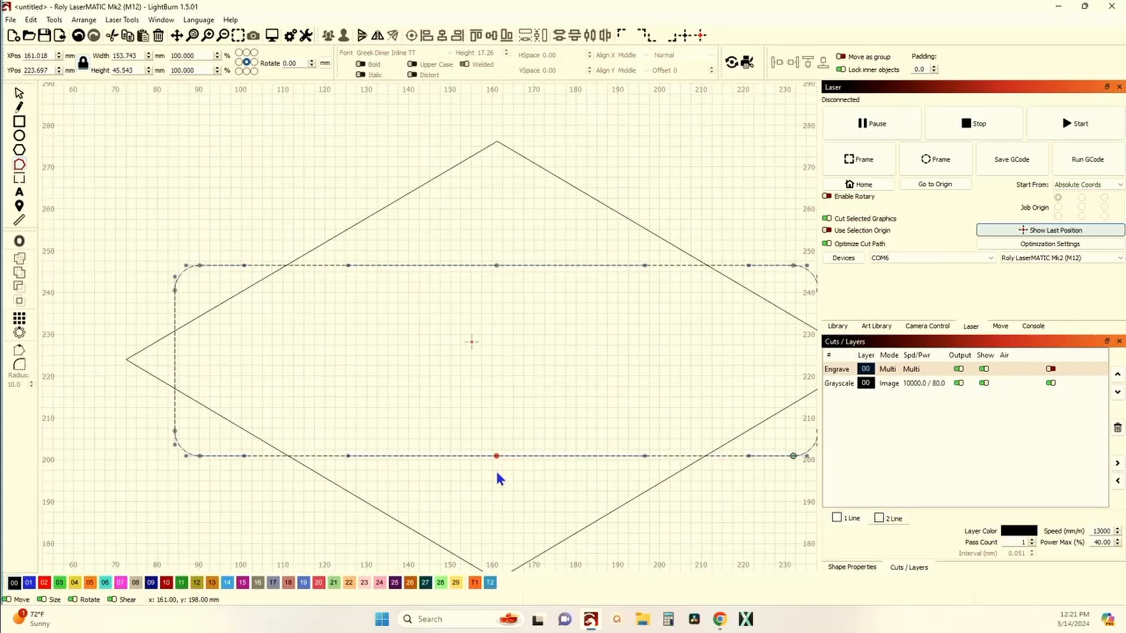
key("Up")
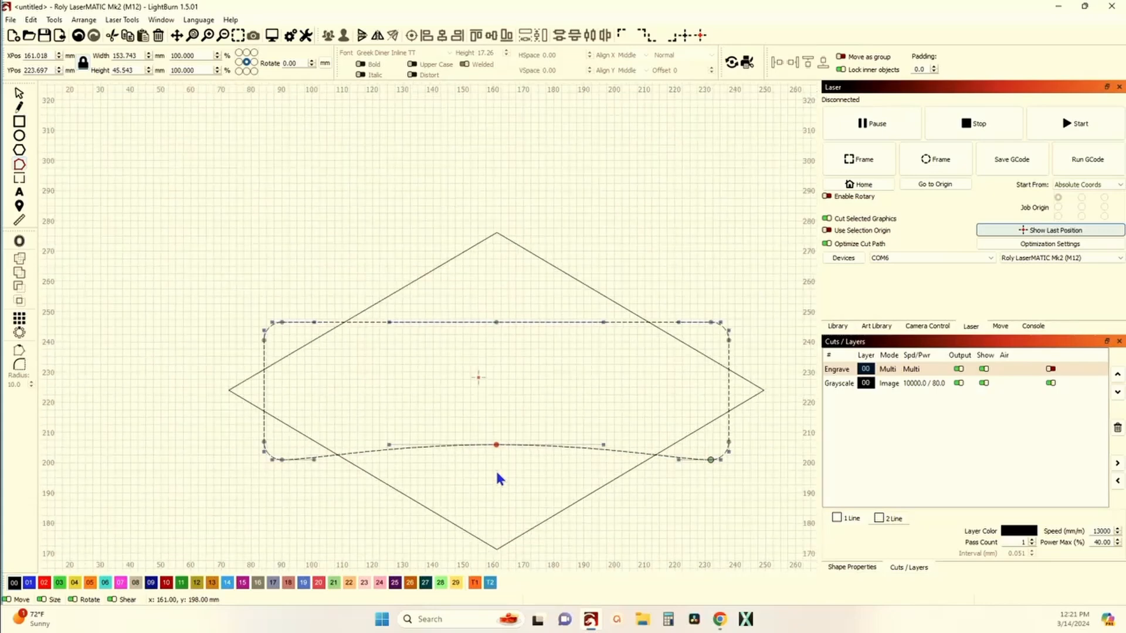
Step: Zoom in on the reference image to examine the curvature of the sign's inner band edges
scroll(351, 567, "down", 4)
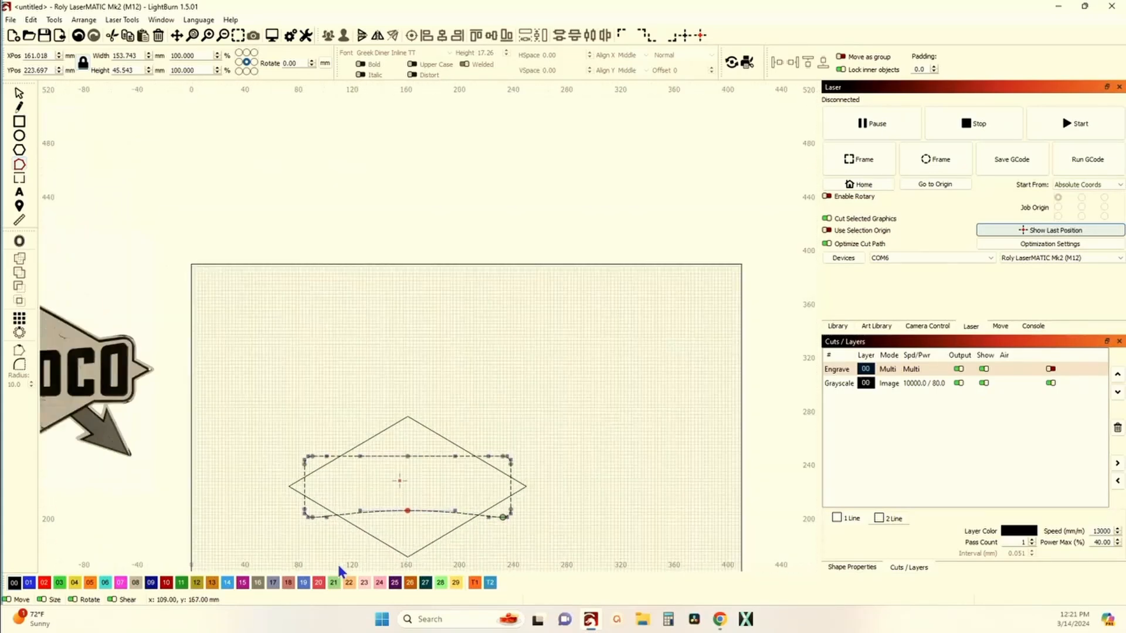
scroll(111, 405, "up", 8)
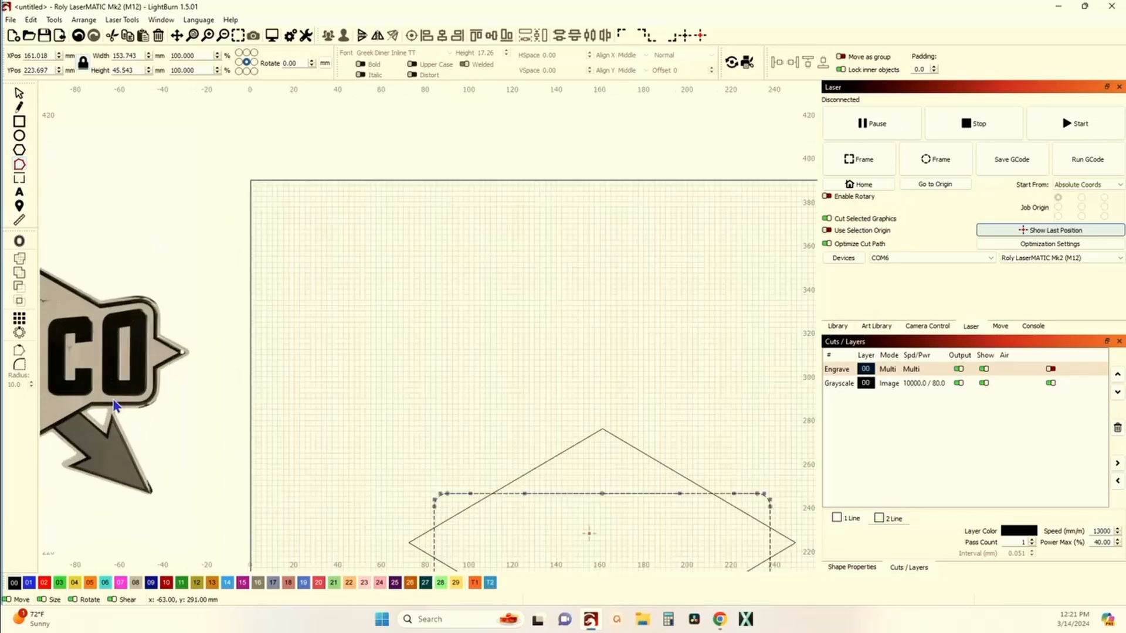
left_click_drag(75, 434, 294, 416)
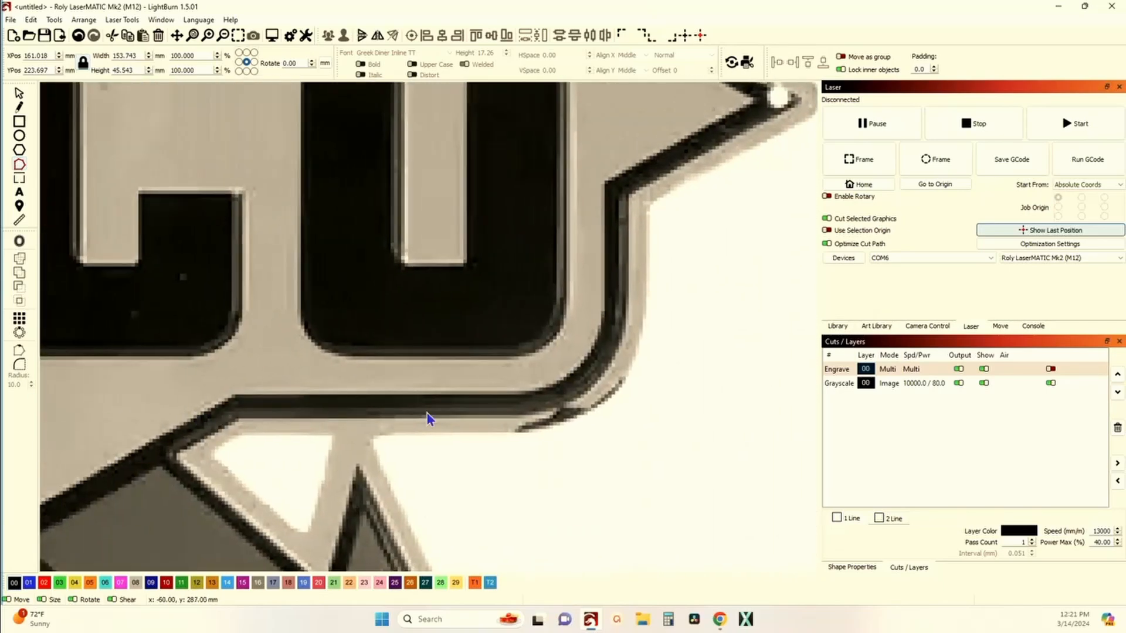
scroll(323, 403, "down", 5)
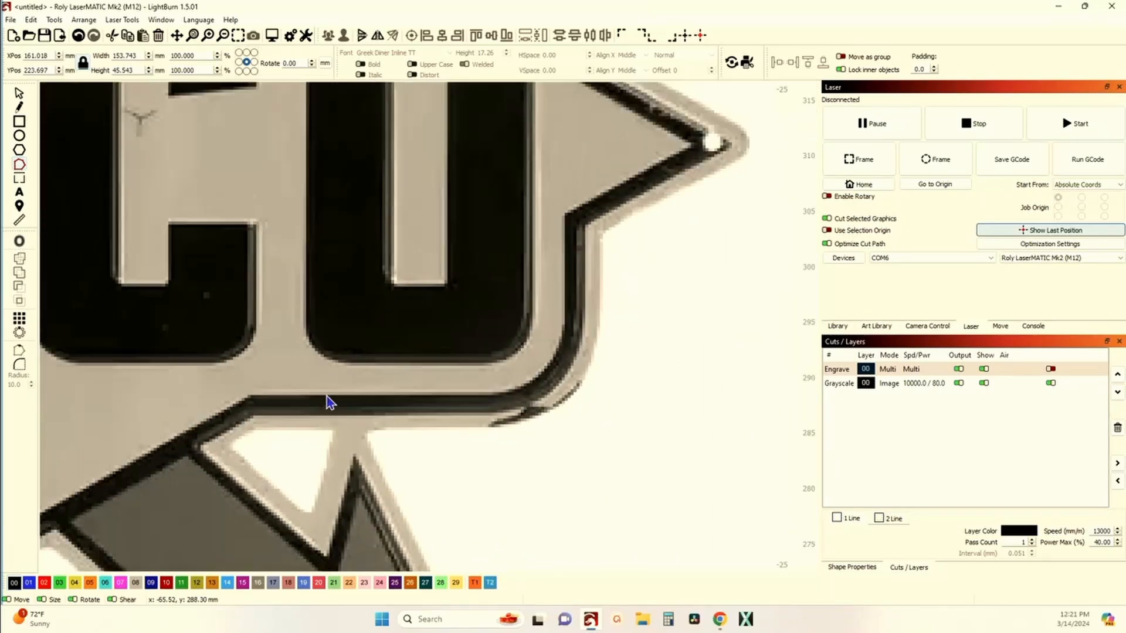
left_click_drag(322, 402, 362, 384)
scroll(518, 376, "down", 3)
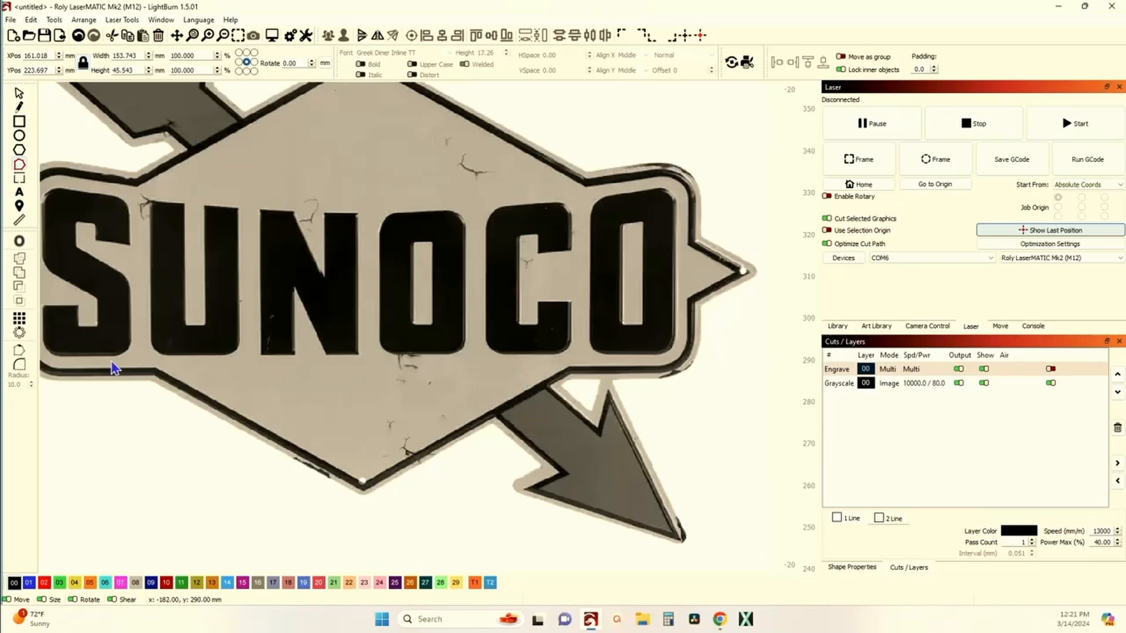
scroll(118, 369, "down", 5)
scroll(424, 438, "up", 3)
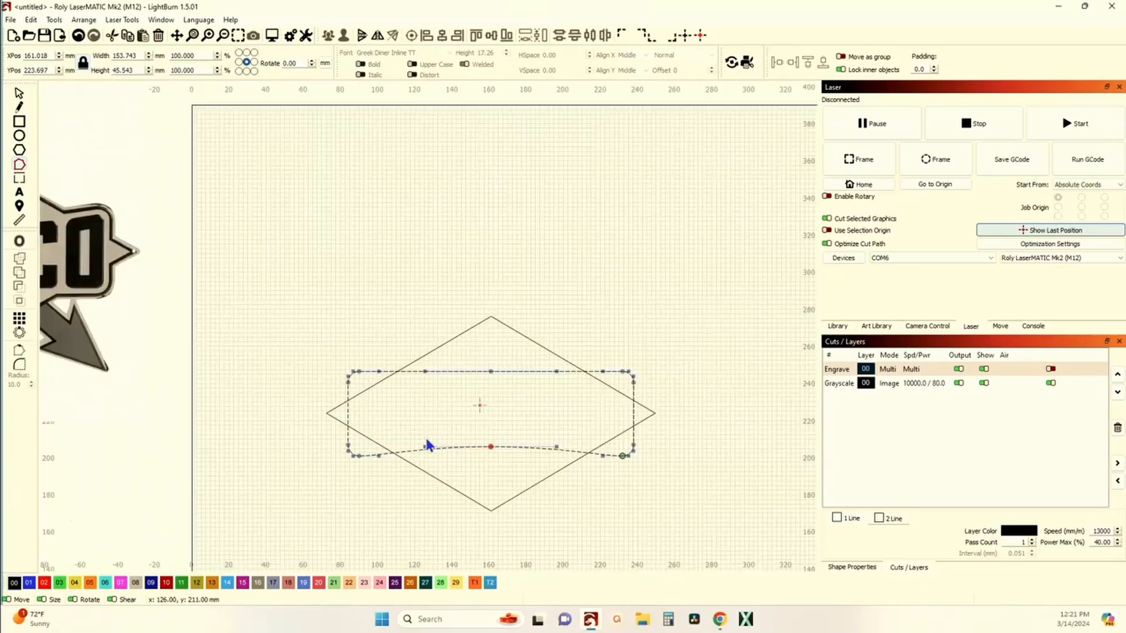
Step: Select the top edge's middle node and nudge it down two increments to curve the top edge
key("l")
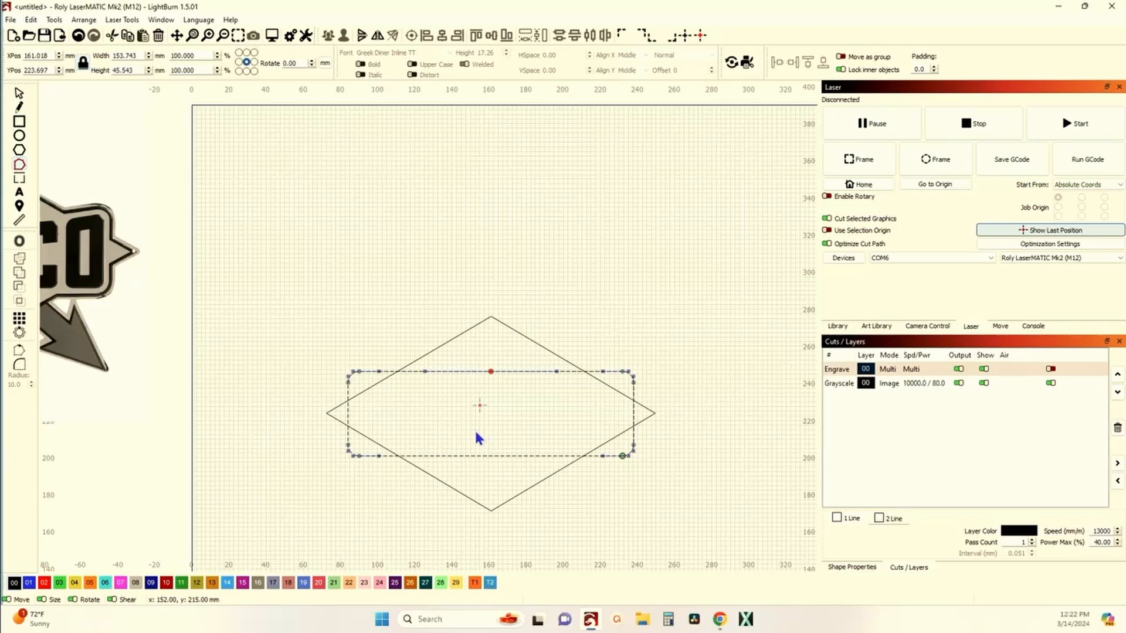
key("Down")
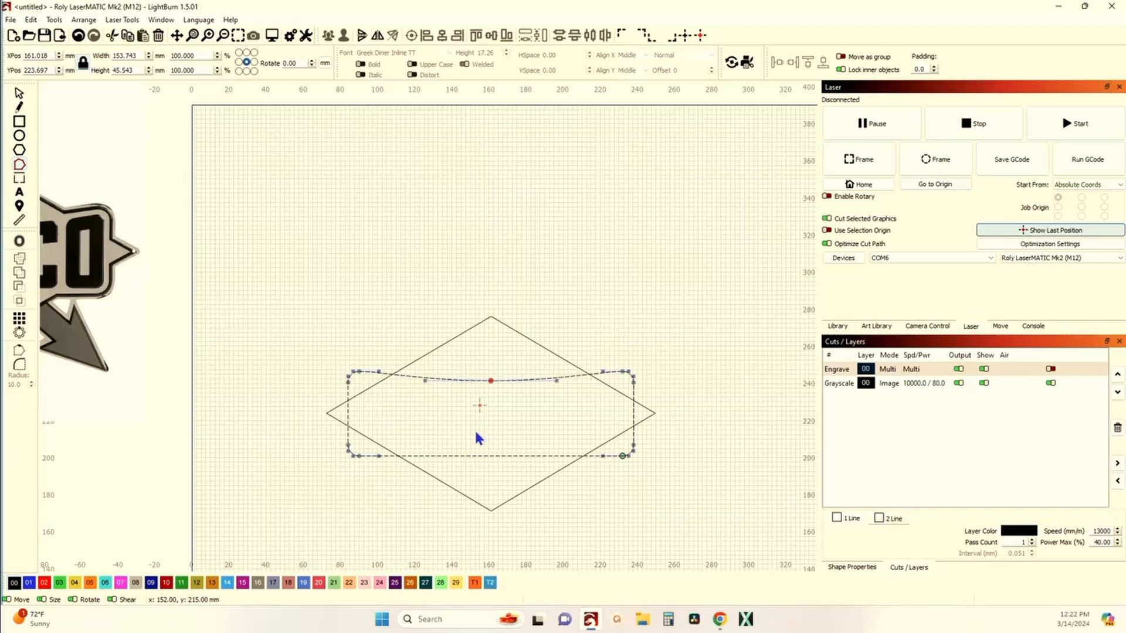
key("Down")
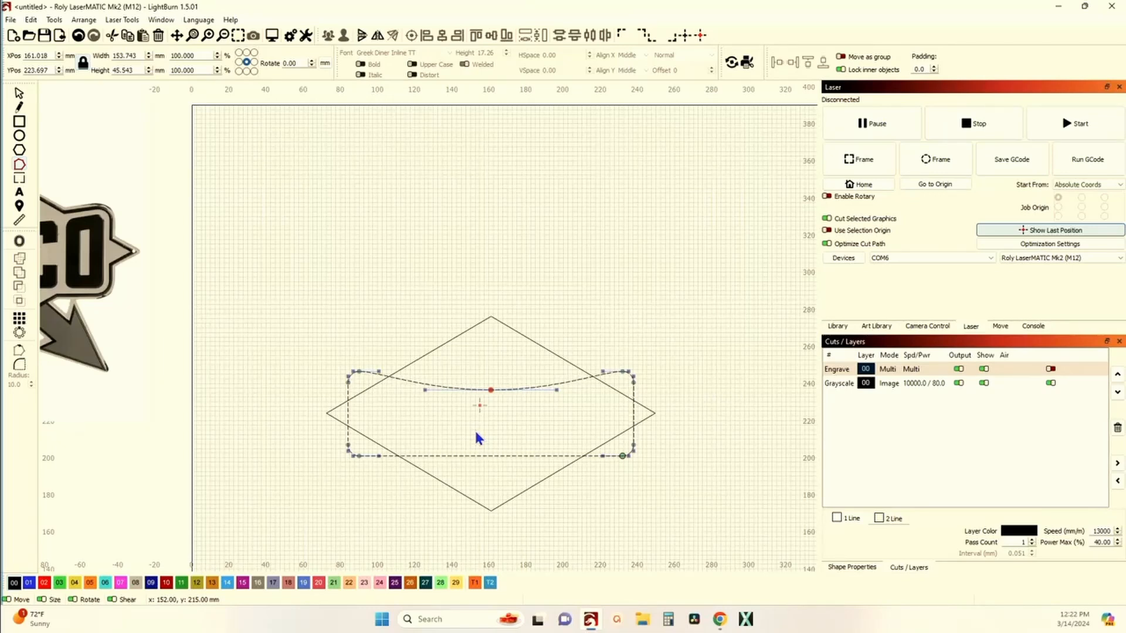
scroll(68, 206, "up", 6)
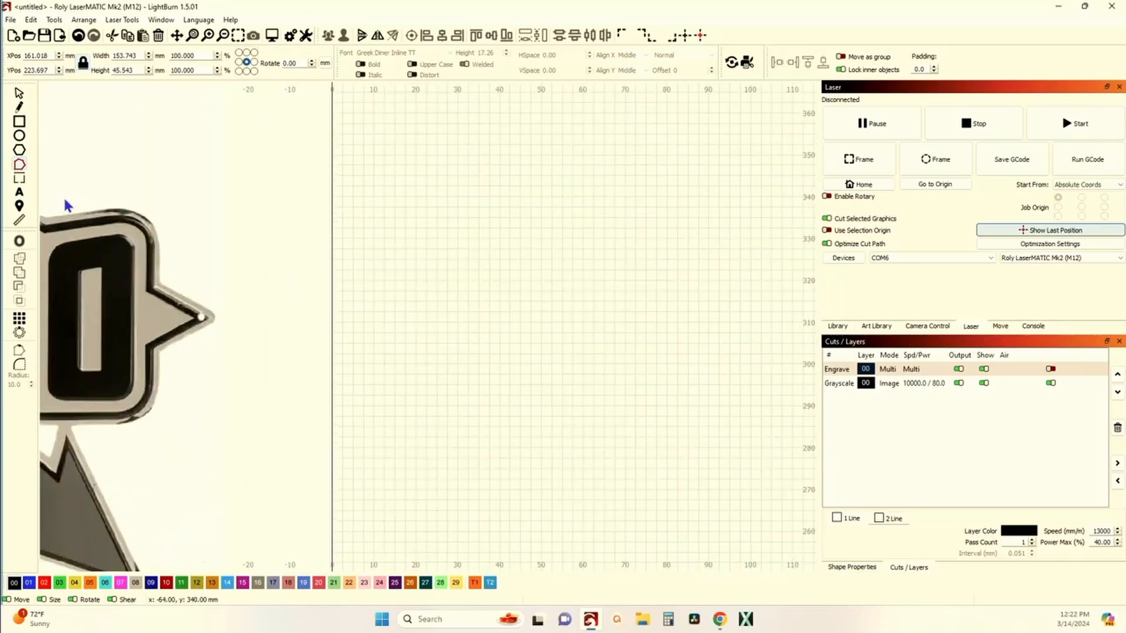
Step: Convert the top edge's curved segments at the middle node into straight lines and leave node editing
scroll(113, 230, "up", 3)
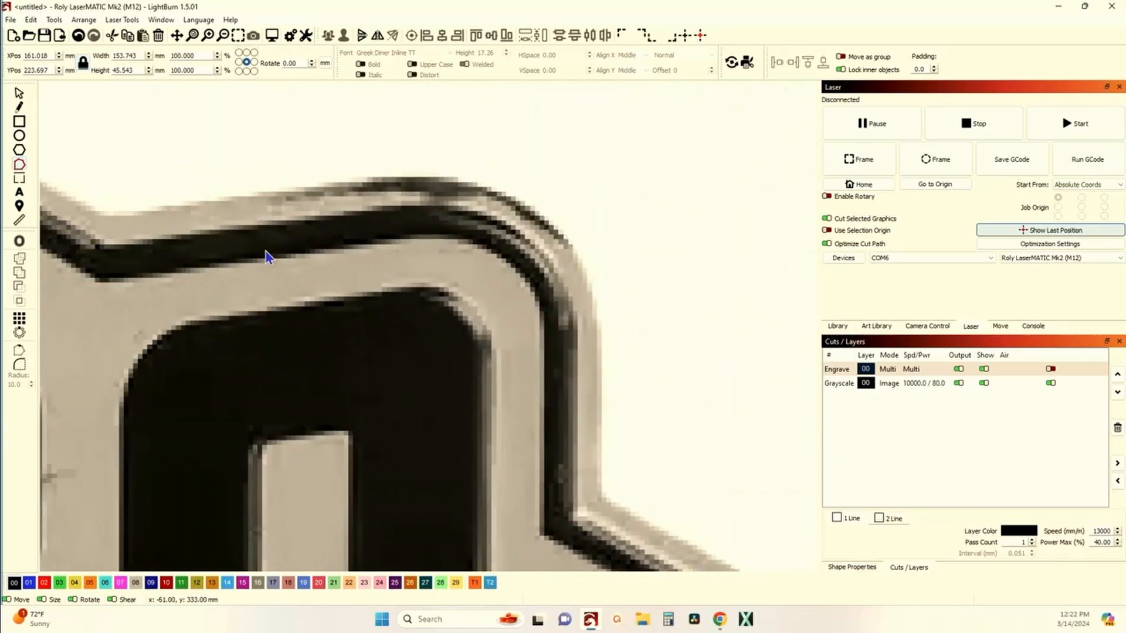
scroll(167, 251, "down", 8)
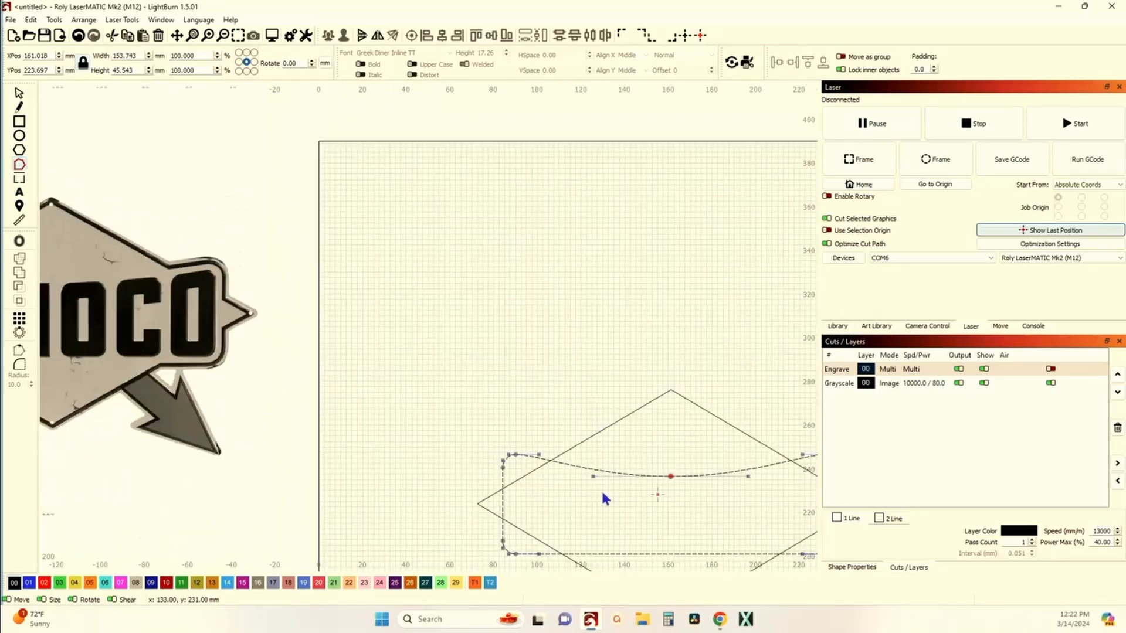
scroll(524, 466, "up", 5)
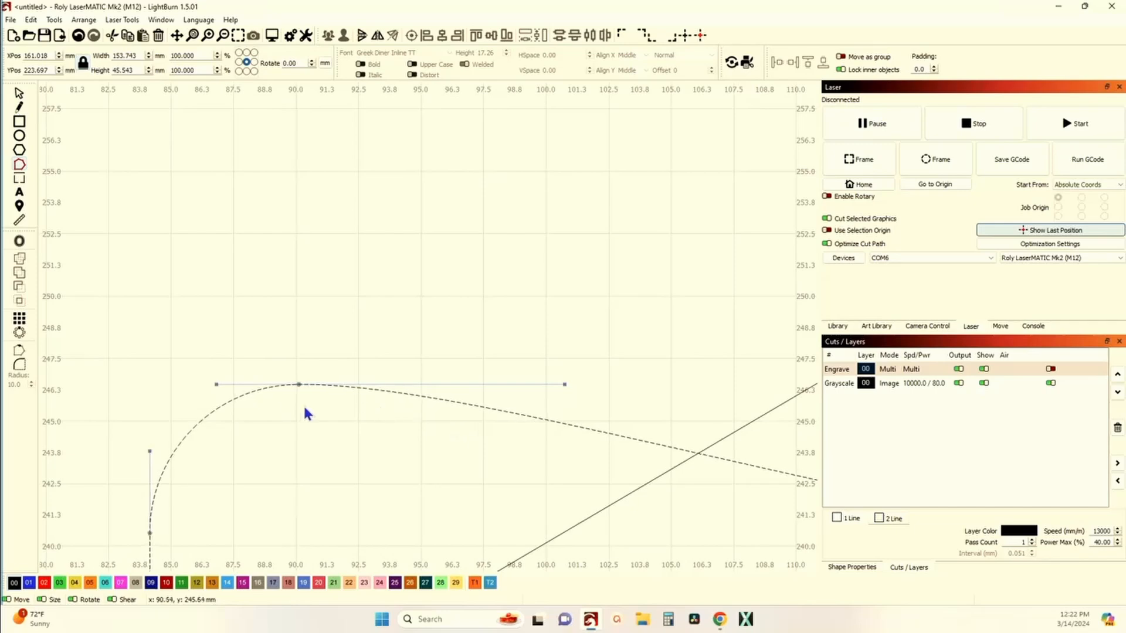
scroll(427, 452, "down", 10)
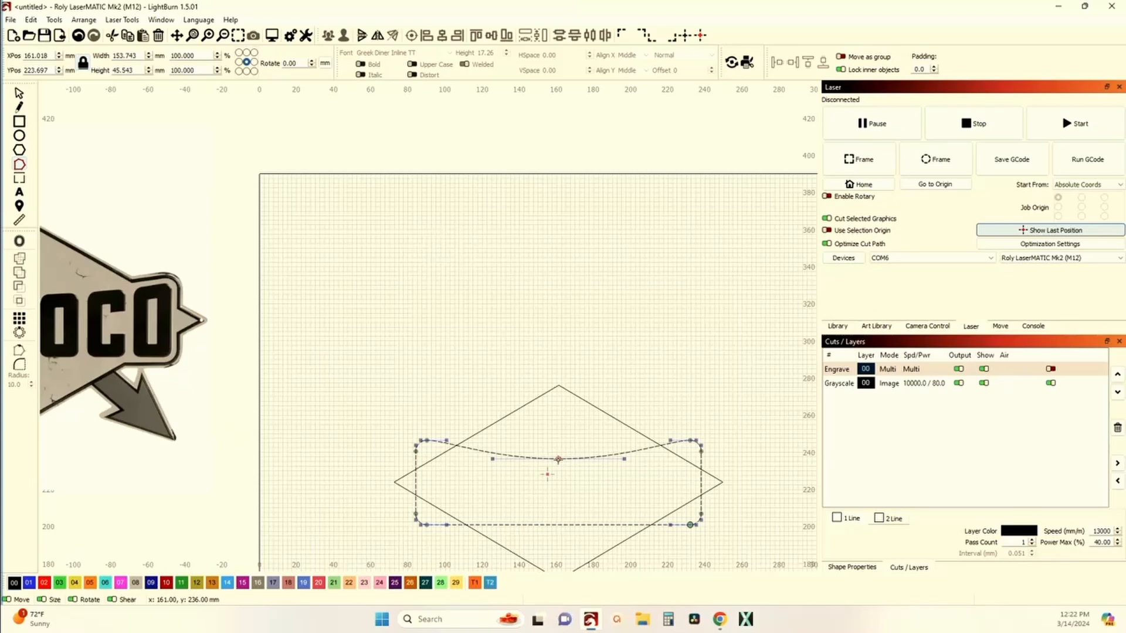
key("l")
key("l")
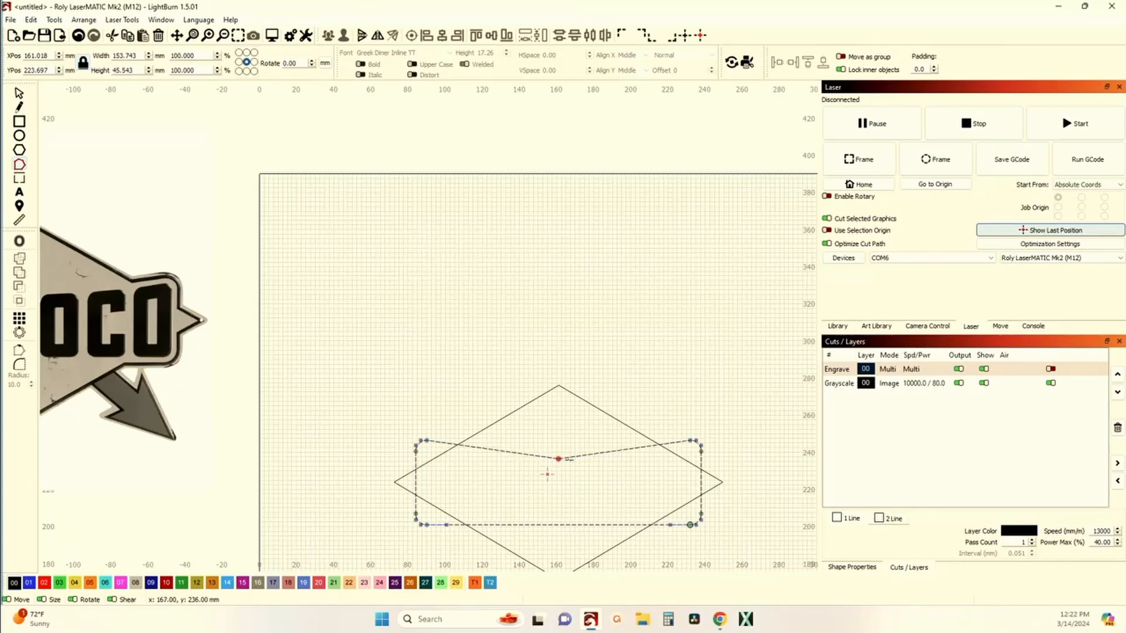
mouse_move(319, 432)
left_mouse_down()
mouse_move(354, 429)
mouse_move(341, 428)
left_mouse_up()
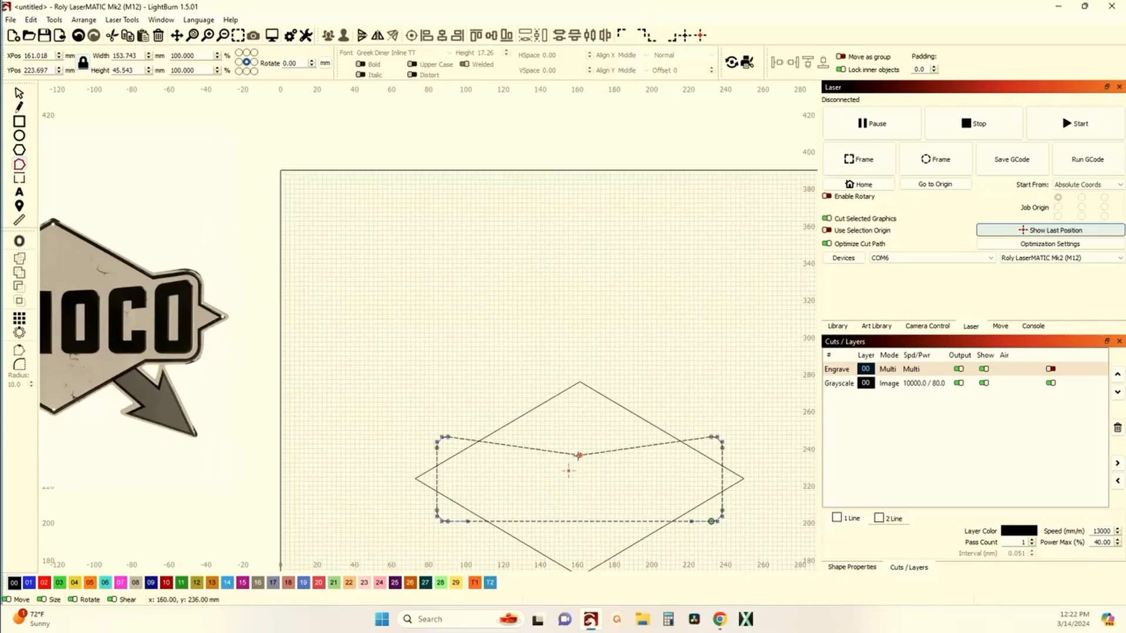
left_click(579, 455)
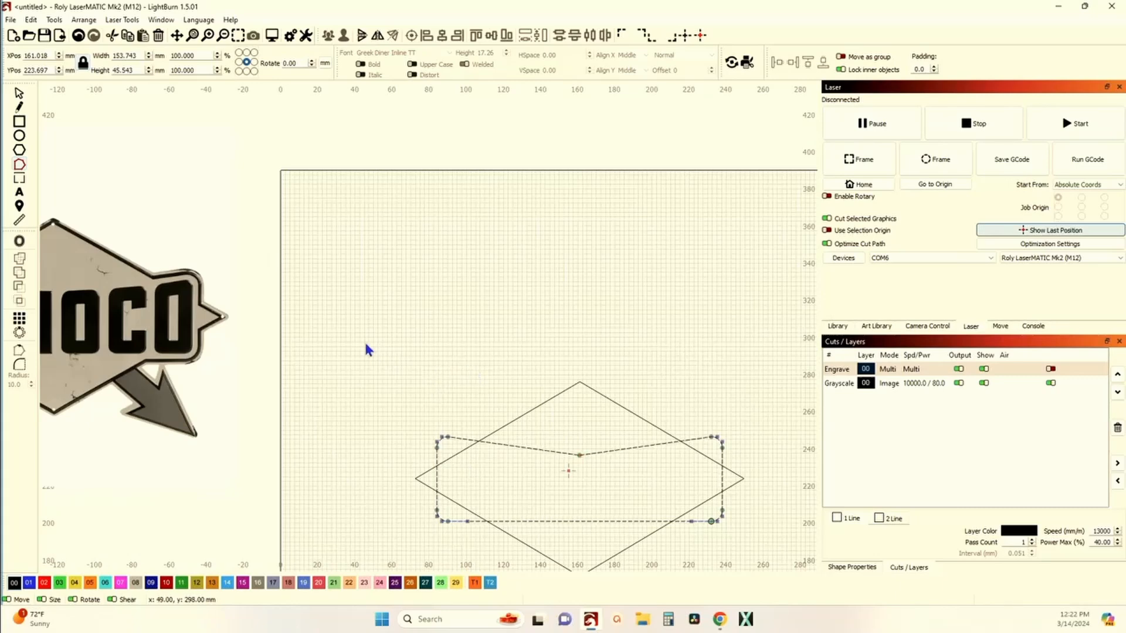
left_click(19, 93)
Step: Examine the reference image's overall sign shape and the arrow crossing behind it
left_click(254, 265)
scroll(261, 267, "down", 3)
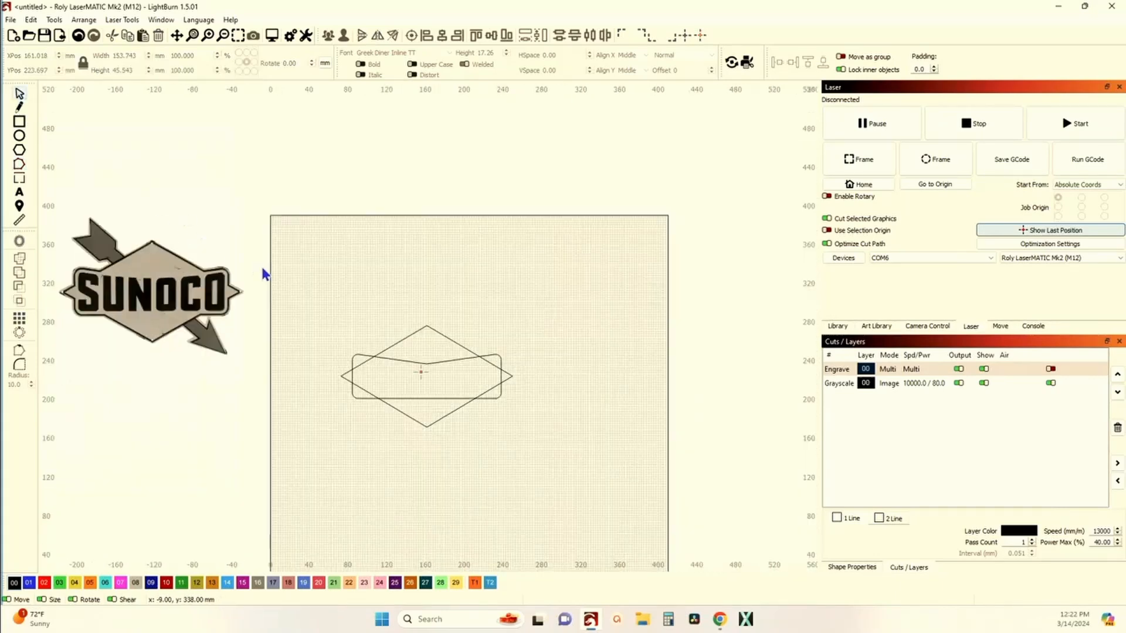
left_click_drag(292, 275, 377, 293)
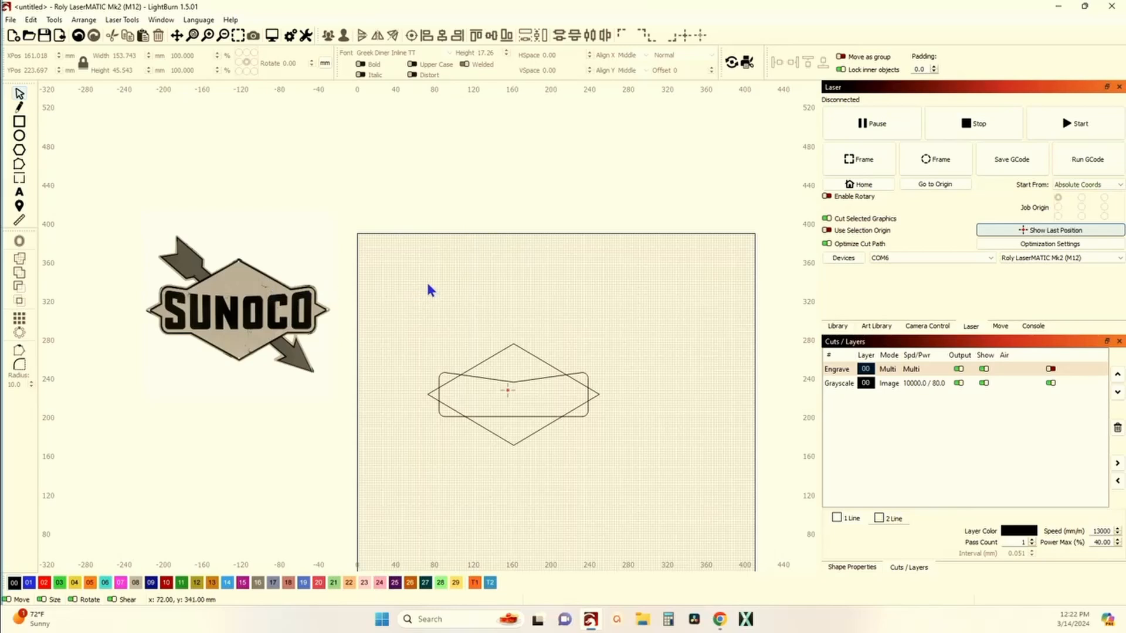
scroll(178, 276, "up", 10)
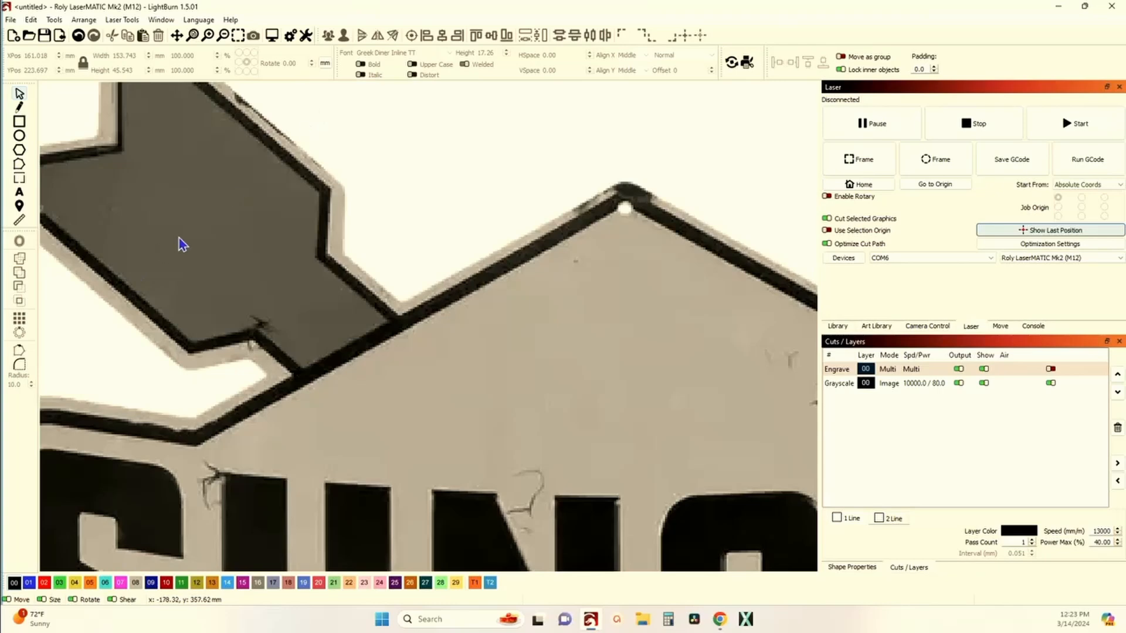
scroll(129, 252, "down", 5)
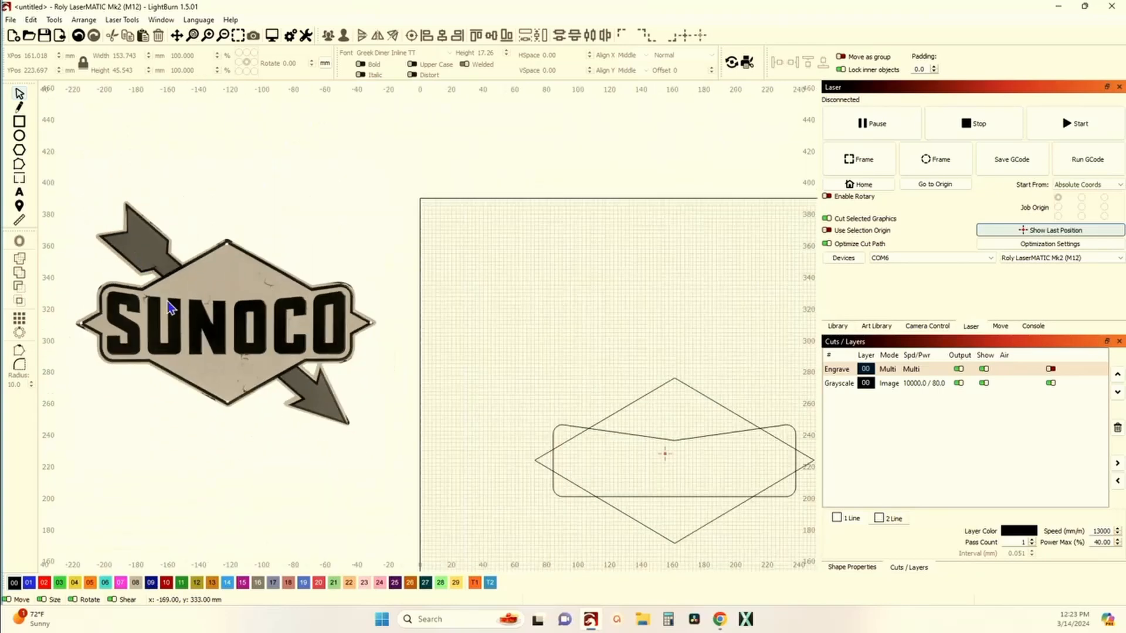
scroll(363, 420, "up", 3)
scroll(314, 419, "down", 3)
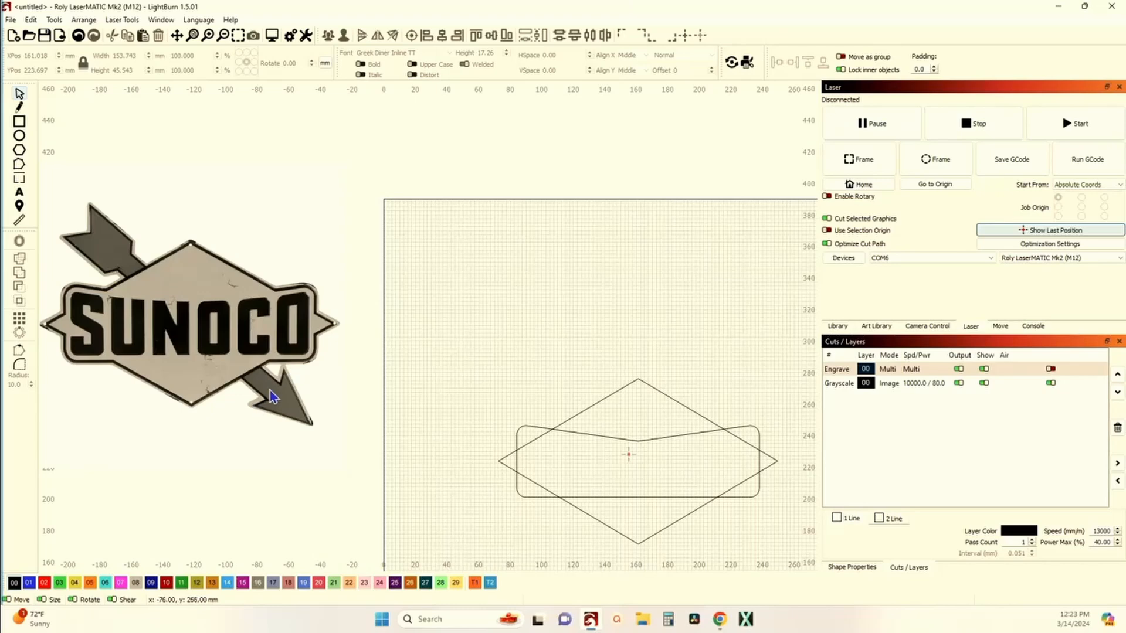
scroll(267, 402, "down", 2)
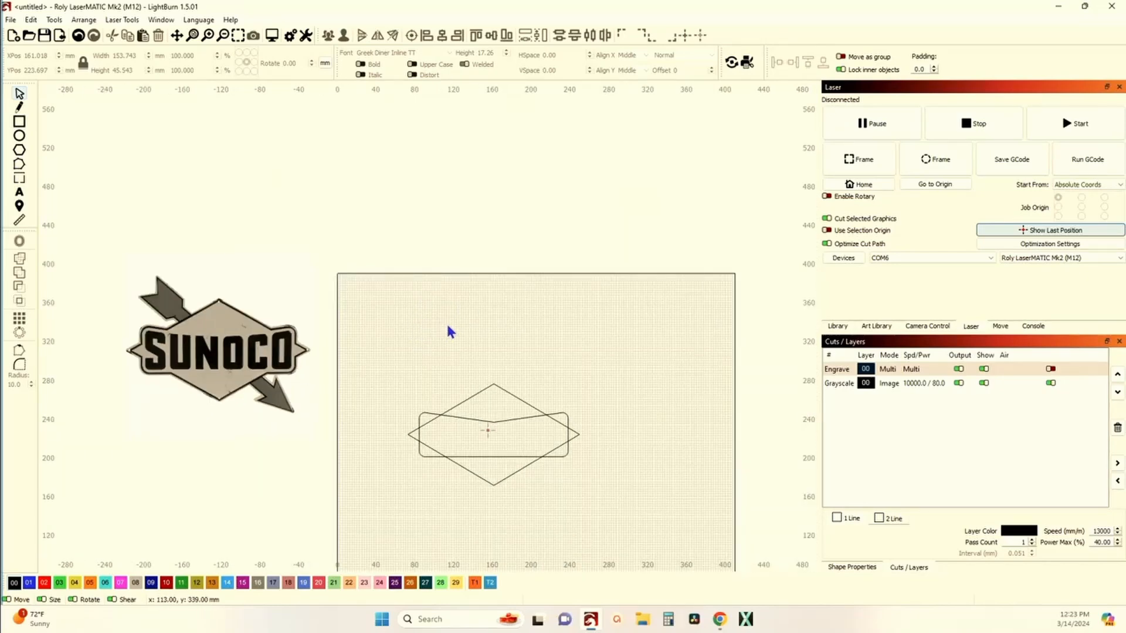
Step: Draw a long thin rectangle about 115 mm wide above the sign shape and set its height to 10 mm
left_click_drag(513, 338, 516, 337)
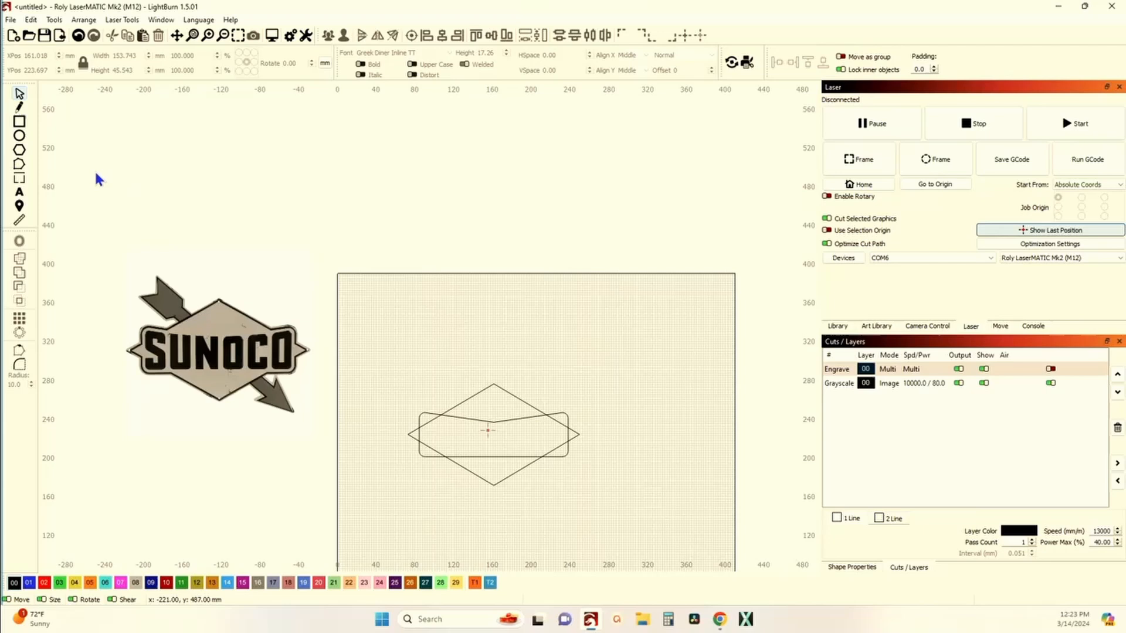
left_click(19, 122)
left_click_drag(439, 323, 539, 337)
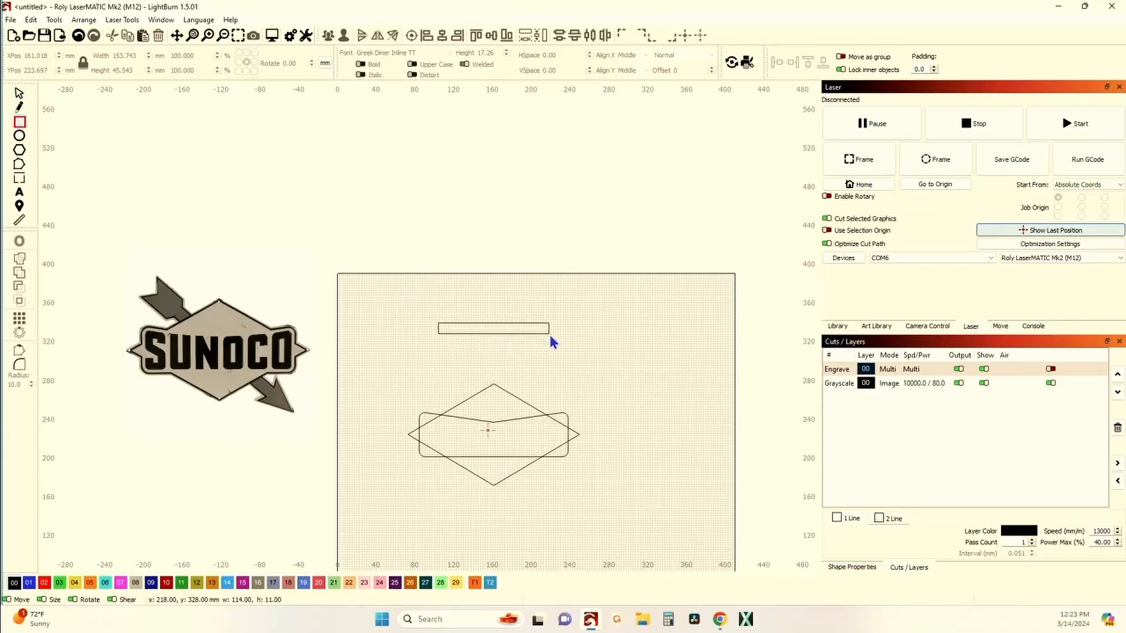
left_click_drag(549, 333, 548, 332)
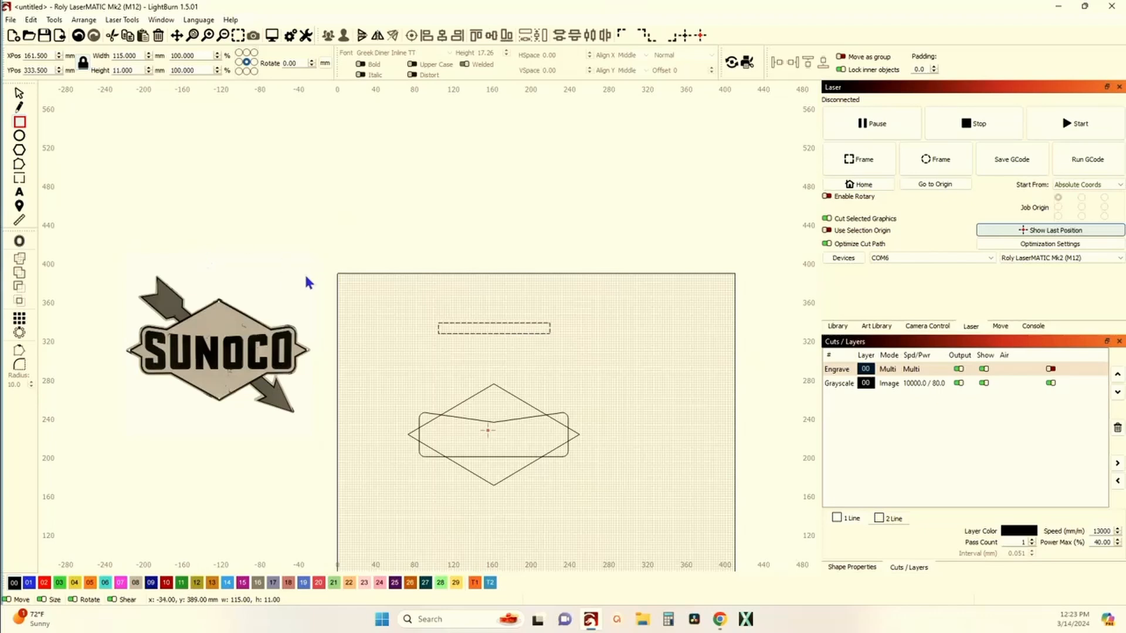
double_click(139, 70)
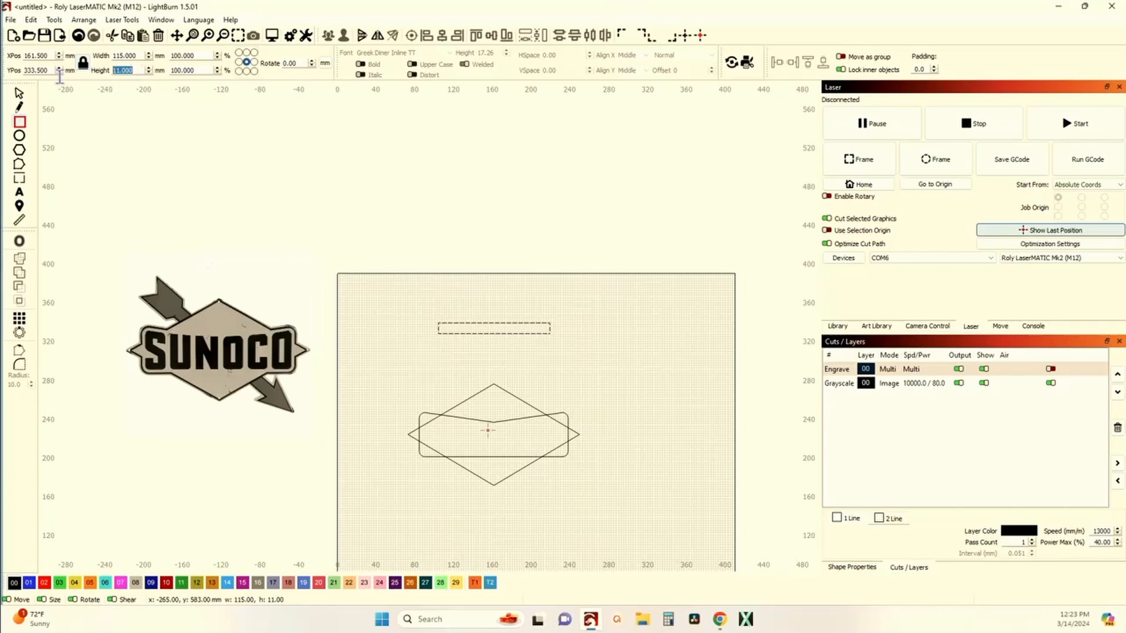
type("10")
key("Return")
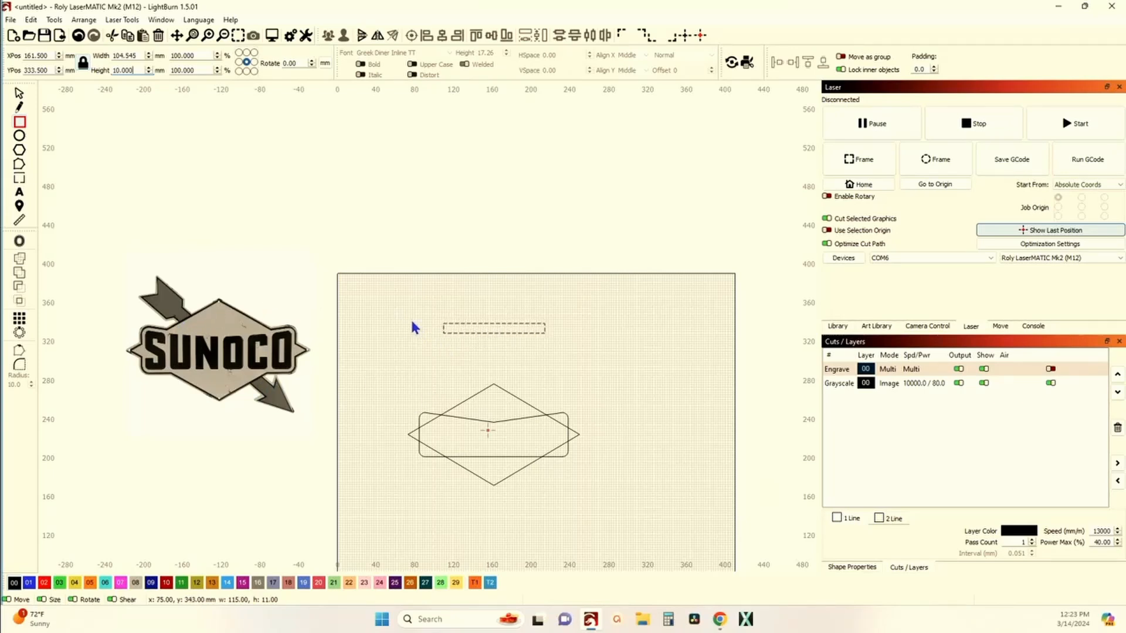
Step: Draw a second rectangle about 43 by 30 mm at the thin rectangle's left end and set its height to 20 mm
left_click_drag(413, 313, 452, 340)
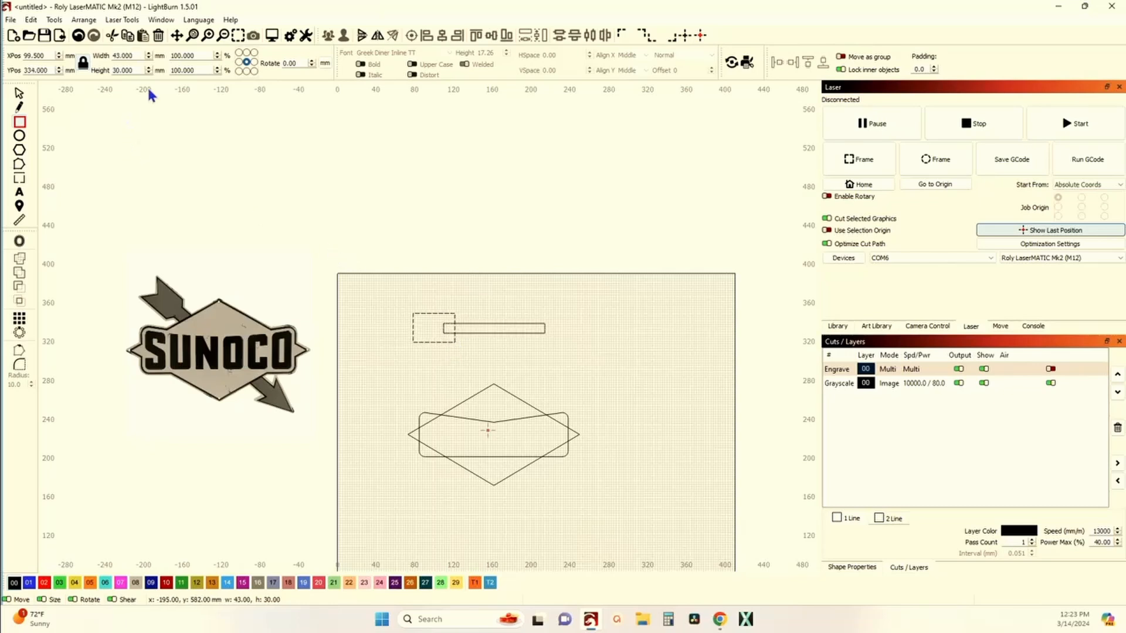
double_click(141, 70)
type("20")
key("Return")
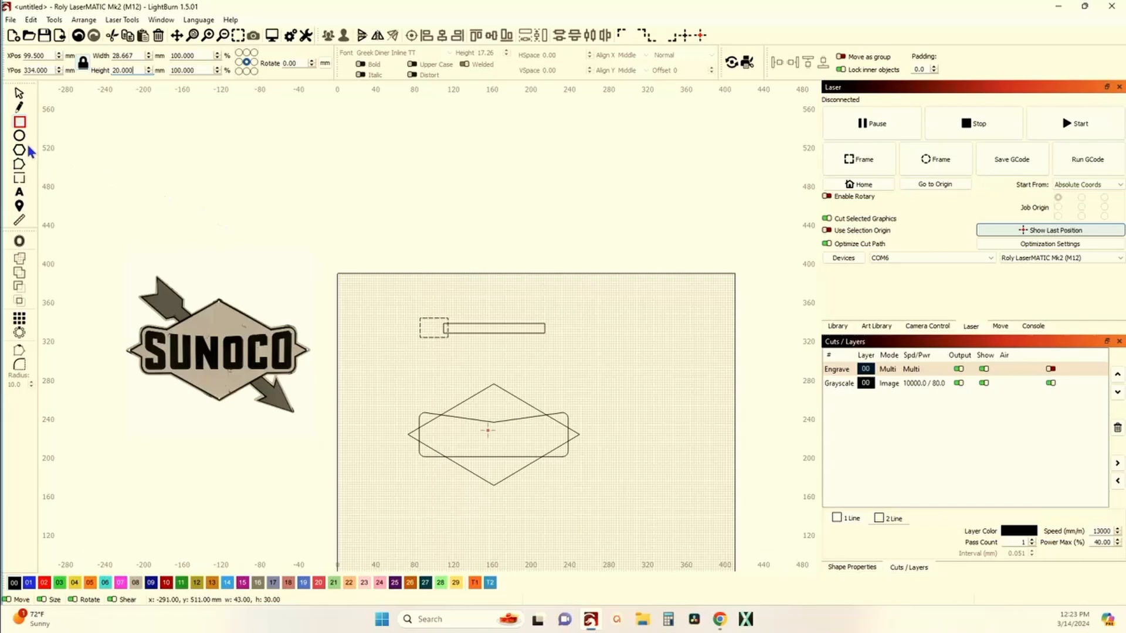
Step: Duplicate the small rectangle to the thin rectangle's right end and nudge the copy right two increments
left_click(19, 94)
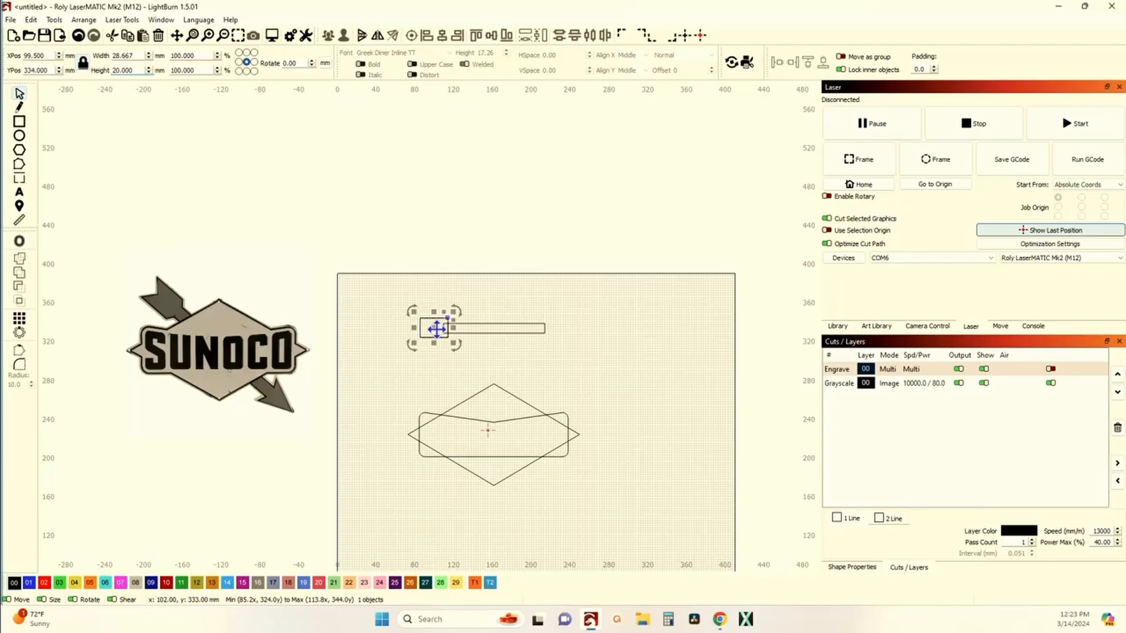
left_click_drag(436, 328, 542, 329)
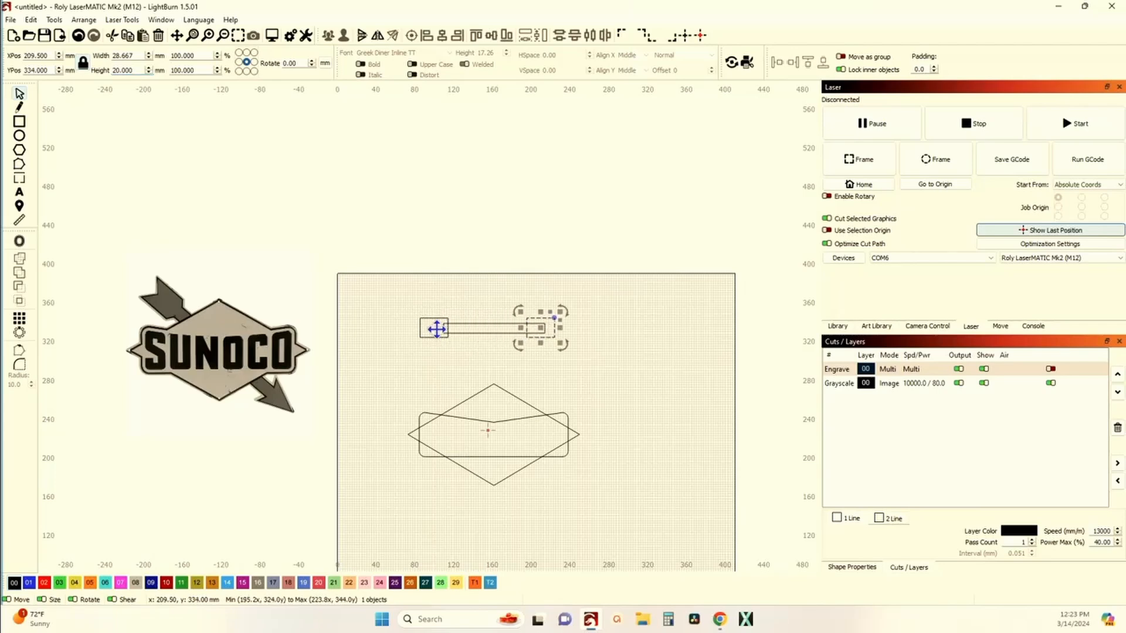
key("Right")
key("Right")
Step: Compare the arrow's tail and head in the reference image with the drawn rectangles
scroll(458, 327, "up", 2)
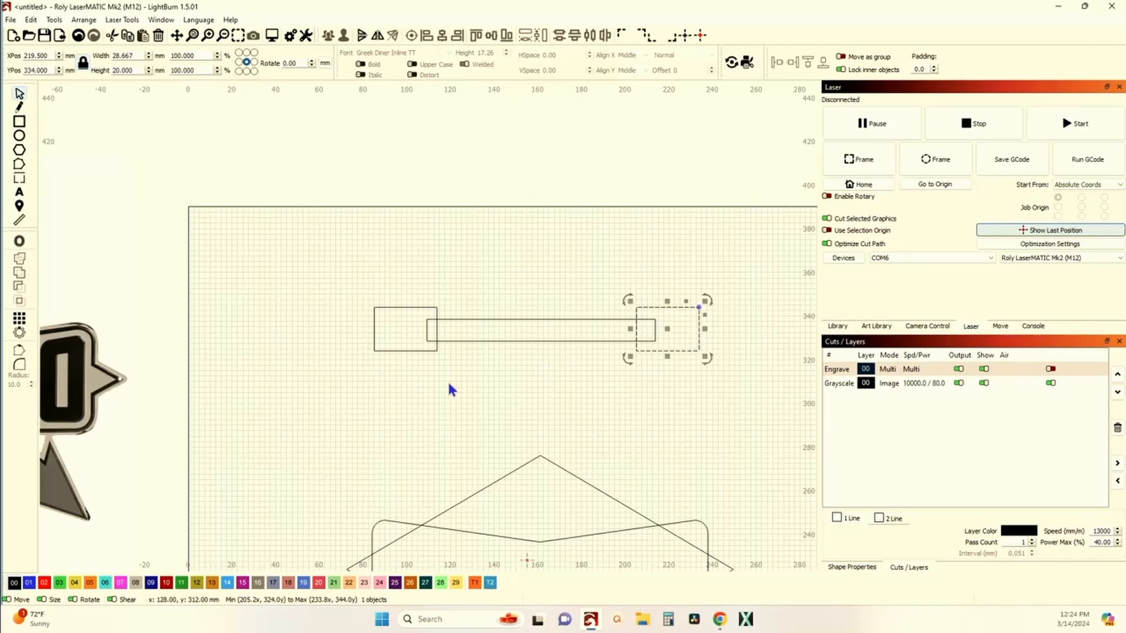
scroll(451, 390, "down", 3)
scroll(249, 402, "up", 4)
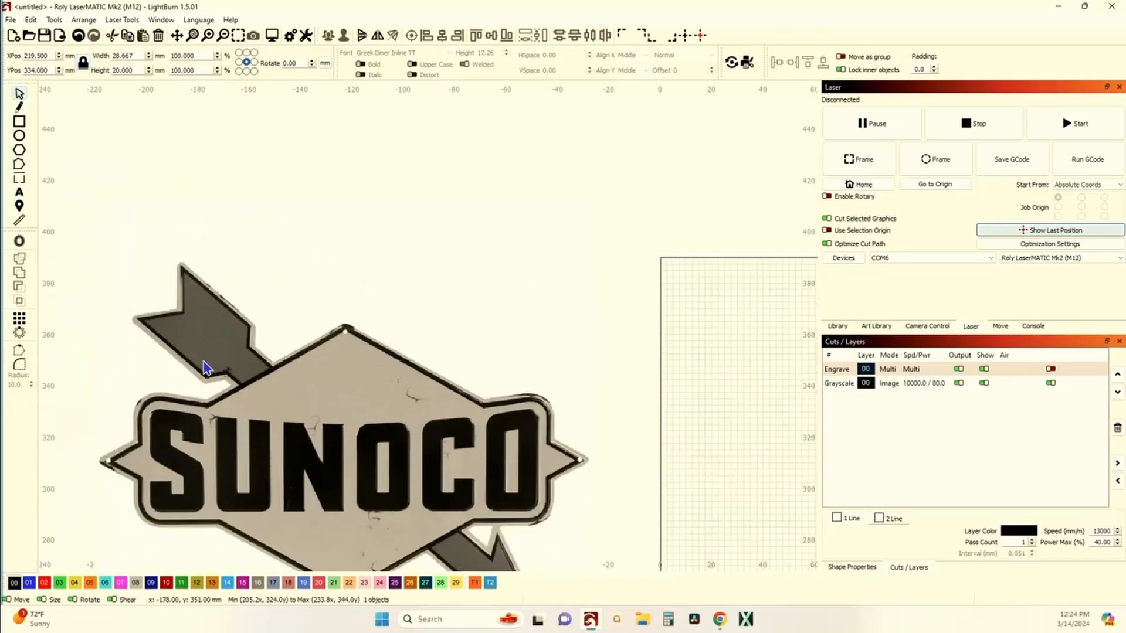
scroll(203, 363, "down", 3)
scroll(589, 394, "up", 4)
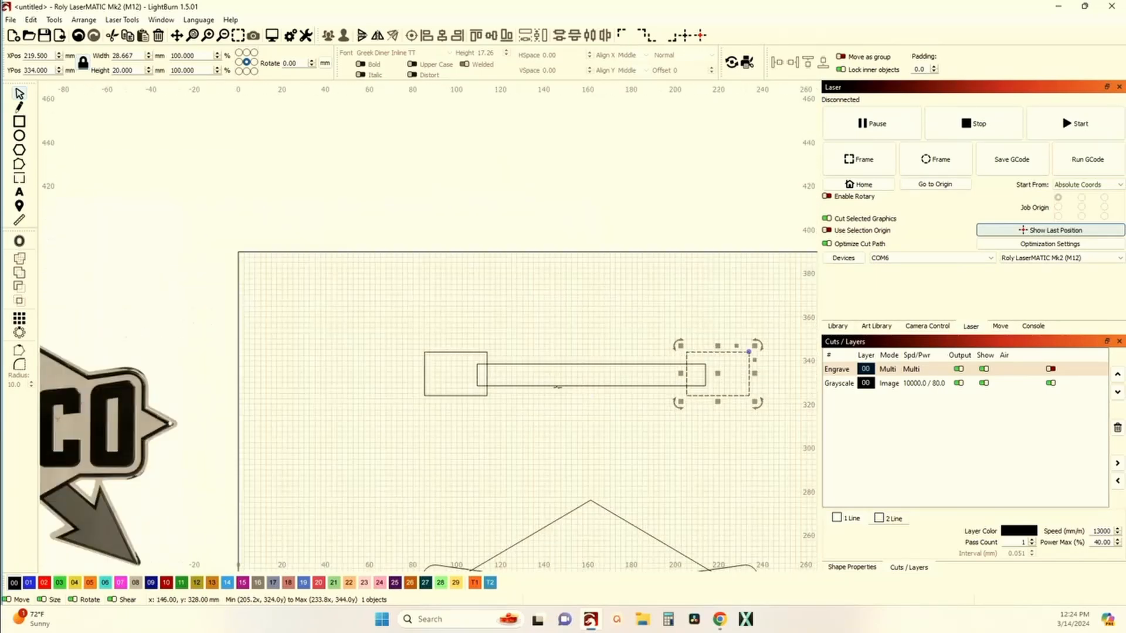
scroll(518, 391, "down", 1)
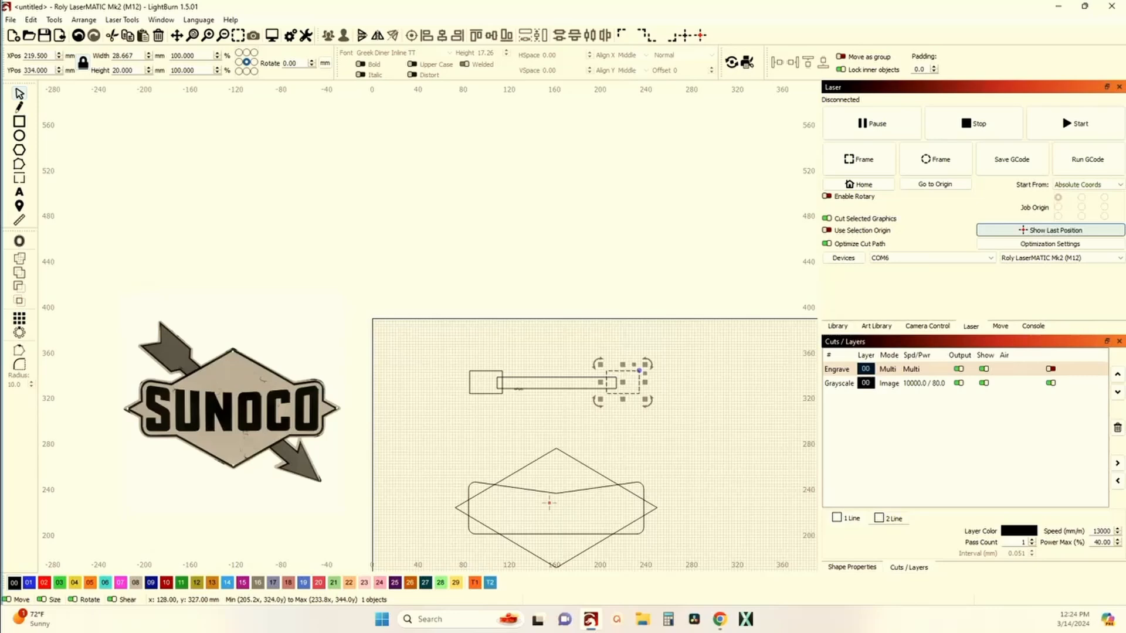
scroll(545, 382, "up", 1)
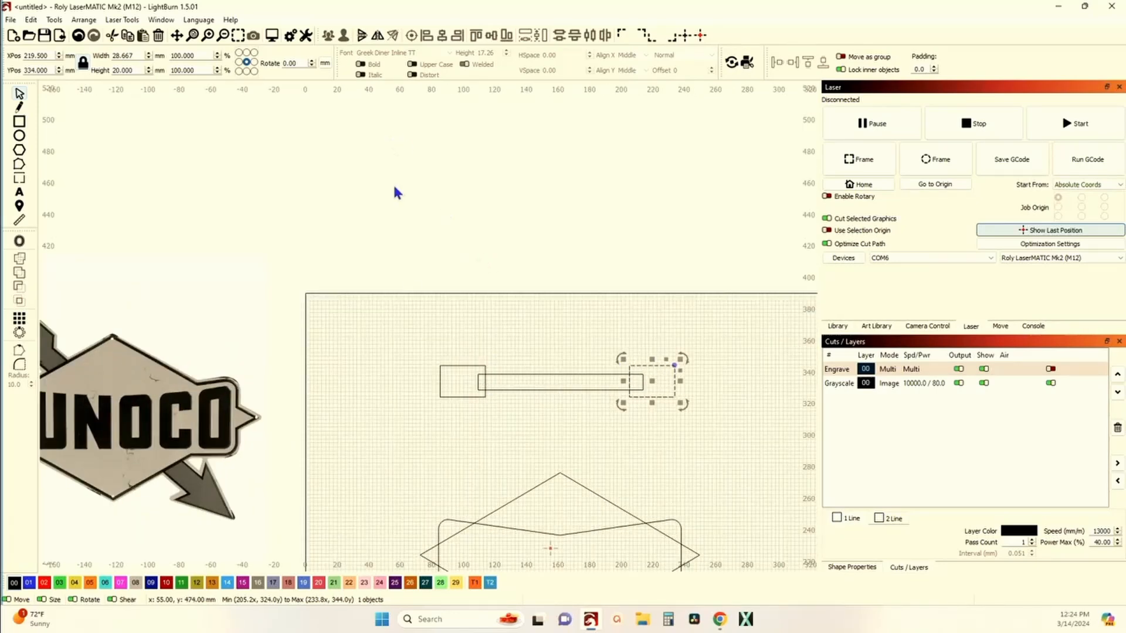
scroll(469, 381, "down", 2)
scroll(328, 440, "up", 5)
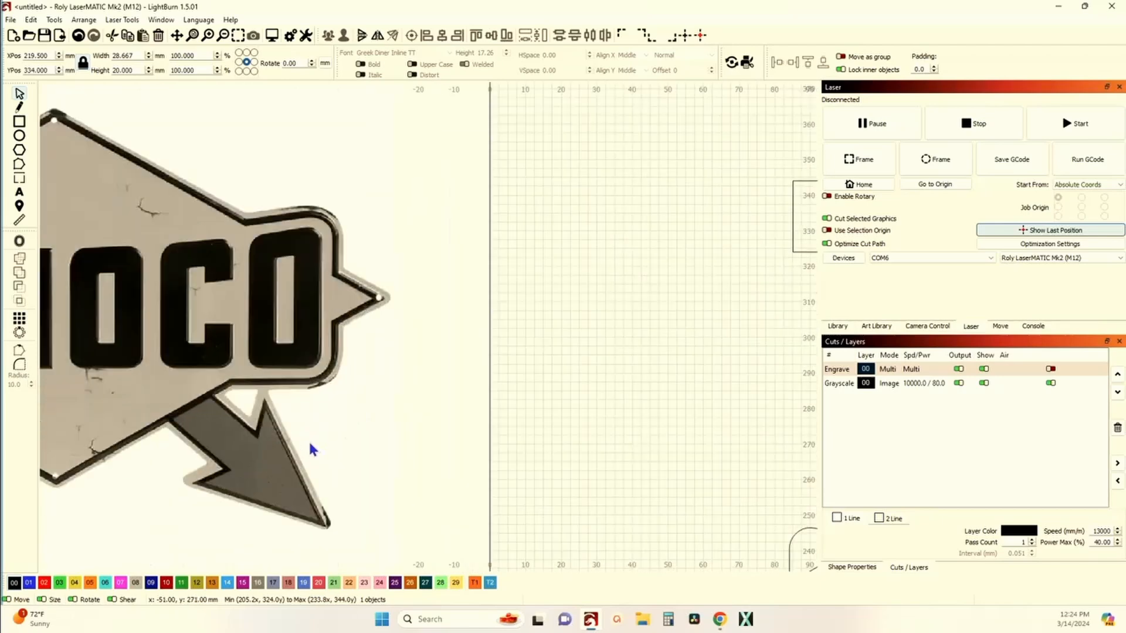
left_click_drag(354, 437, 511, 418)
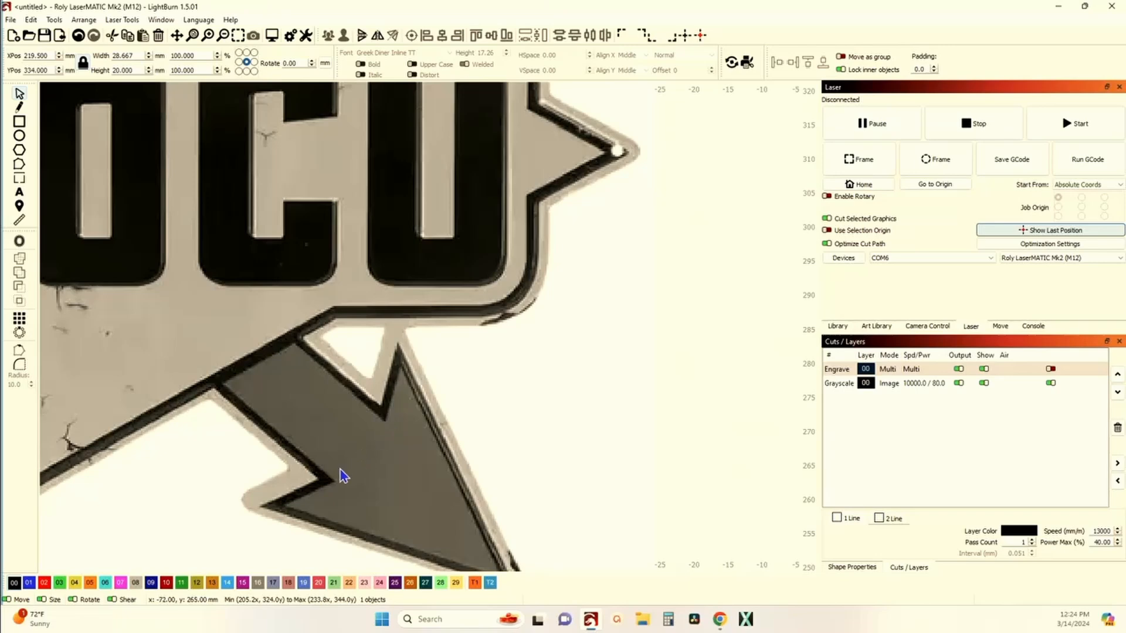
scroll(320, 480, "down", 3)
left_click_drag(590, 387, 222, 385)
scroll(229, 387, "down", 3)
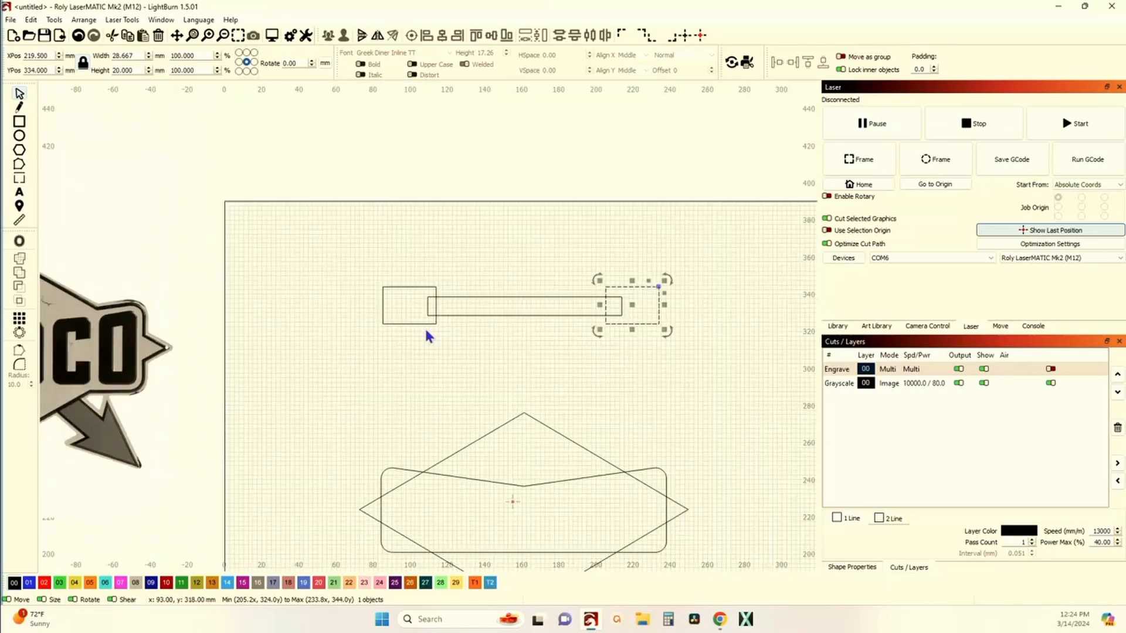
scroll(574, 322, "up", 3)
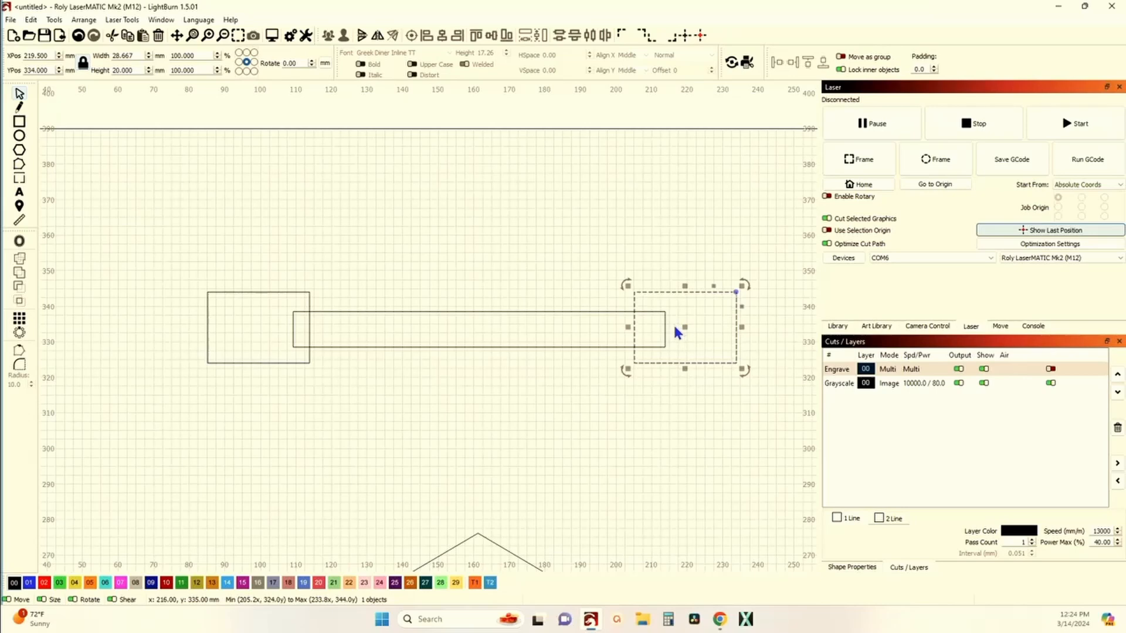
scroll(341, 344, "down", 5)
scroll(341, 343, "up", 5)
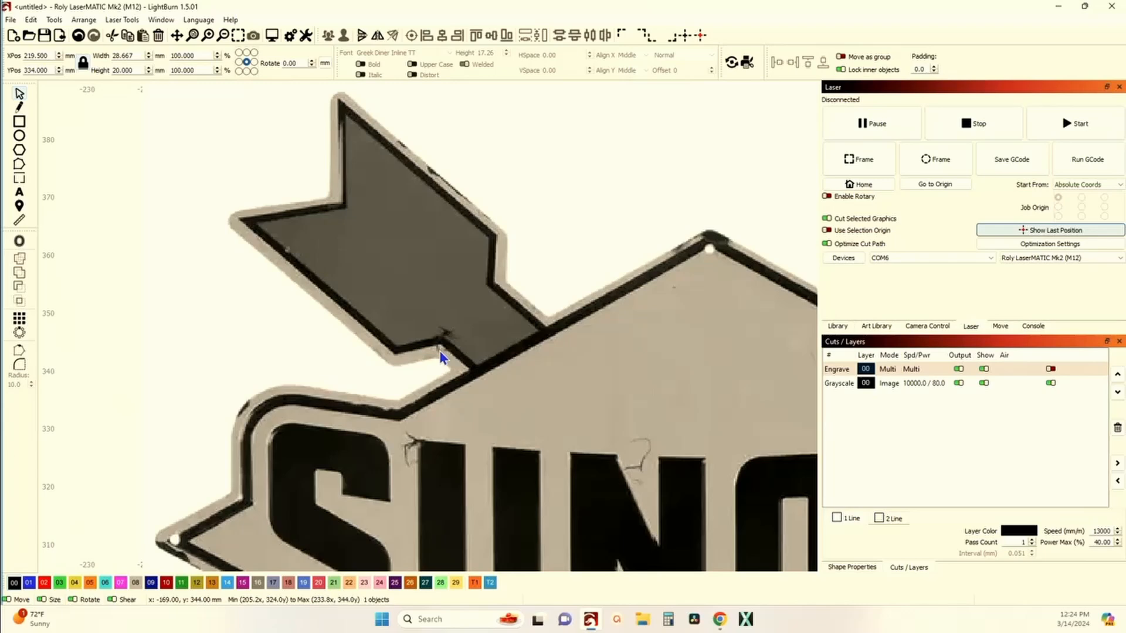
scroll(439, 350, "down", 5)
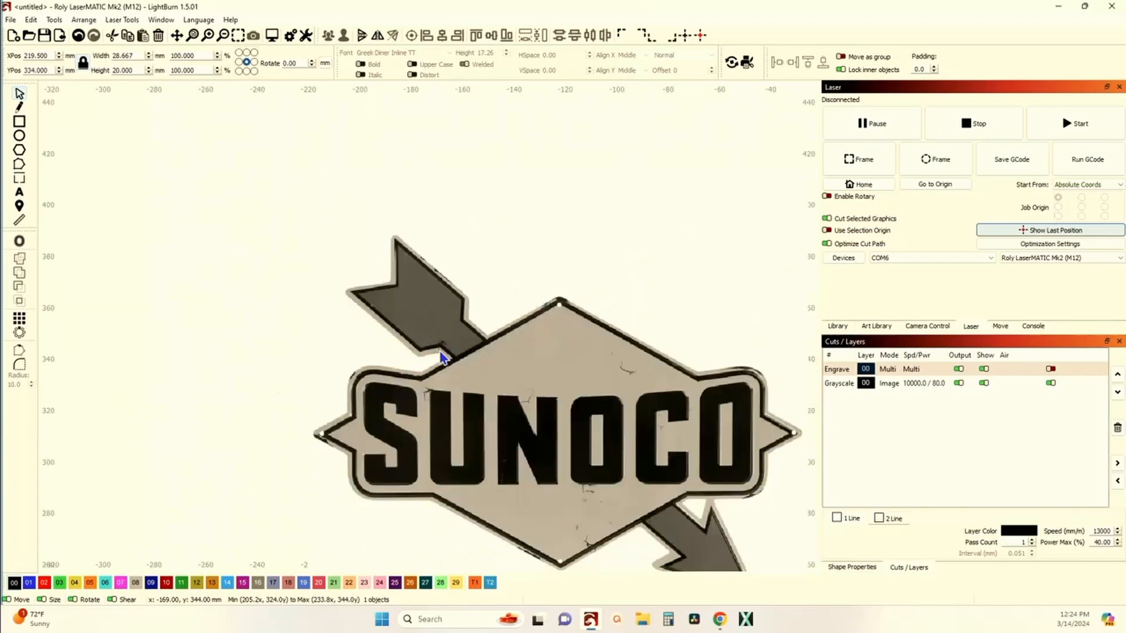
scroll(485, 349, "up", 3)
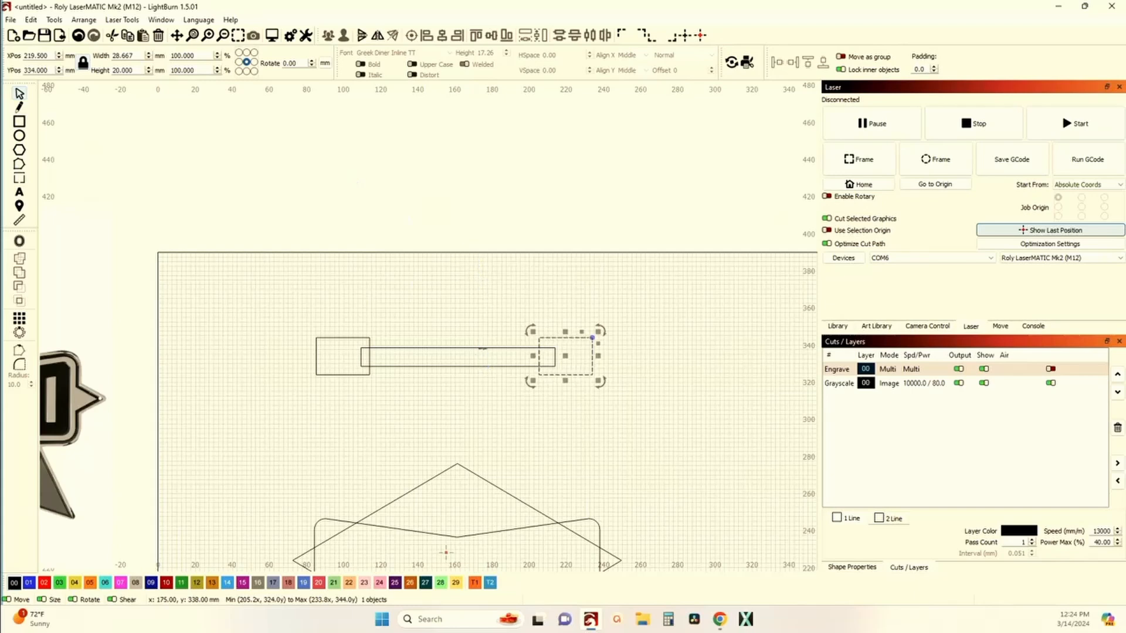
Step: Nudge the copied rectangle right three increments and apply an alignment to position it at the thin rectangle's end
key("Right")
key("Right")
key("Right")
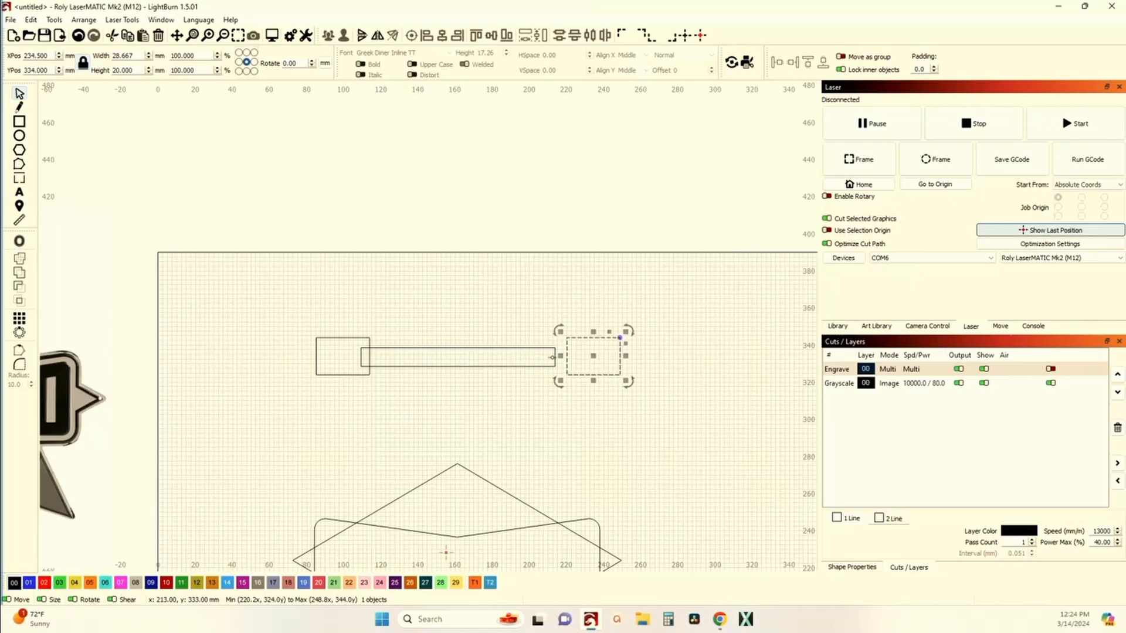
left_click(779, 61)
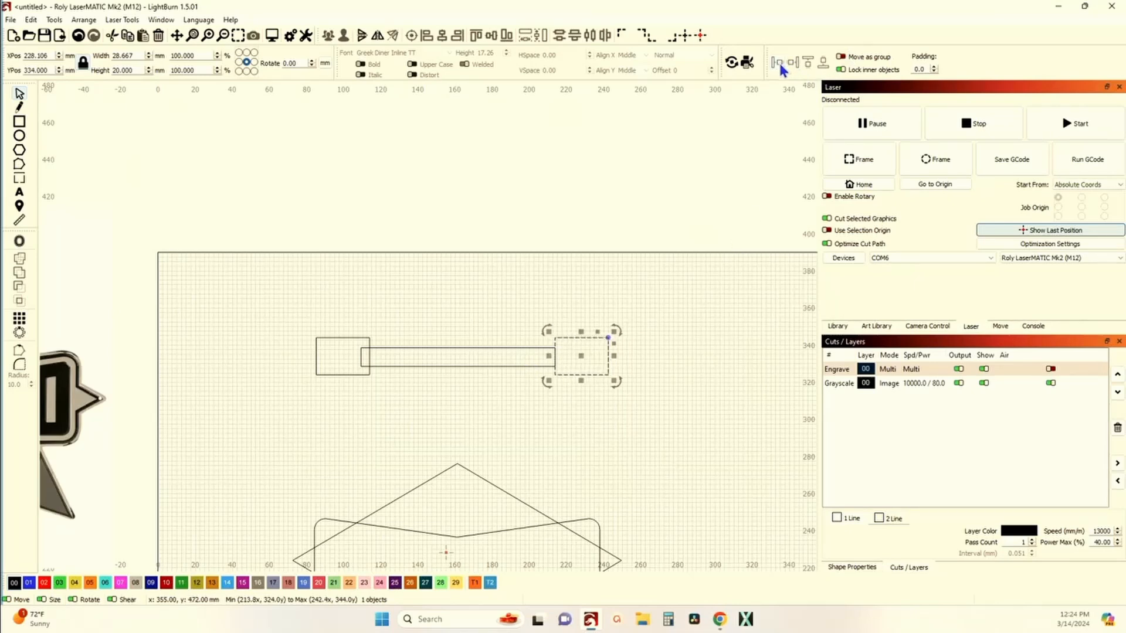
Step: Nudge the left rectangle left three increments and align it to the thin rectangle's left end
left_click(347, 338)
key("Left")
key("Left")
key("Left")
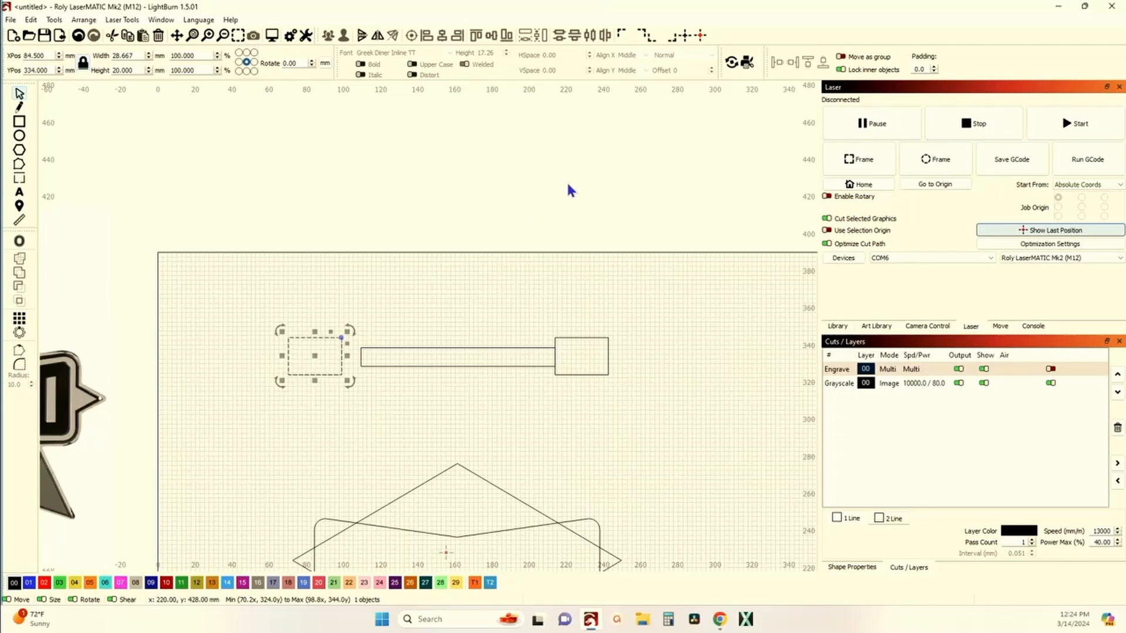
left_click(793, 62)
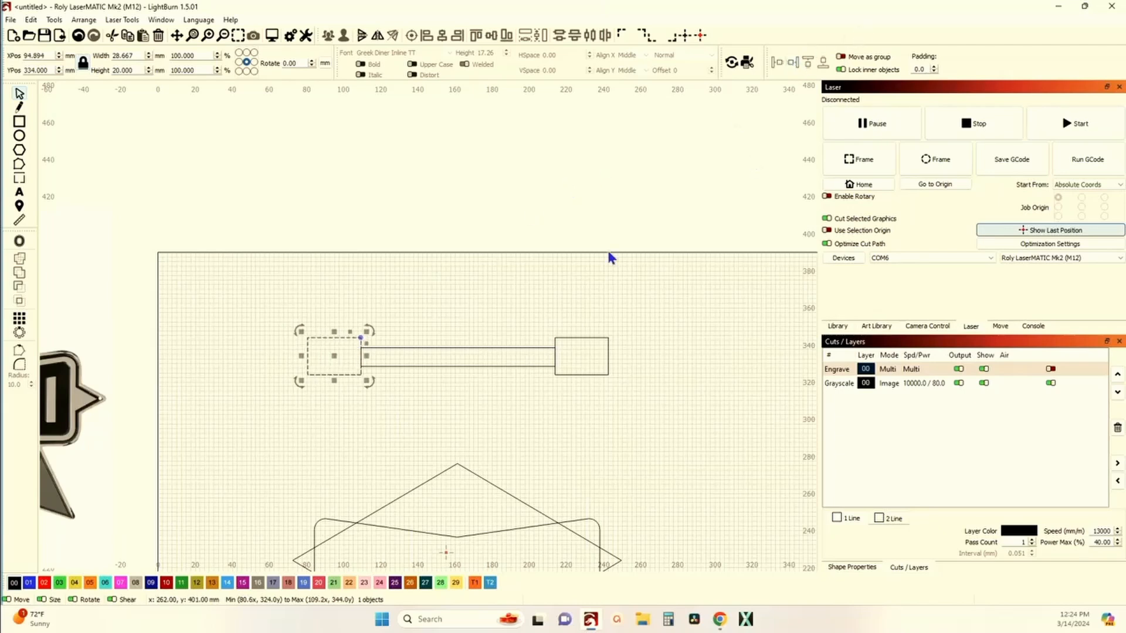
Step: Select all three rectangles together and apply an alignment to them
left_click(458, 329)
left_click_drag(626, 420, 247, 310)
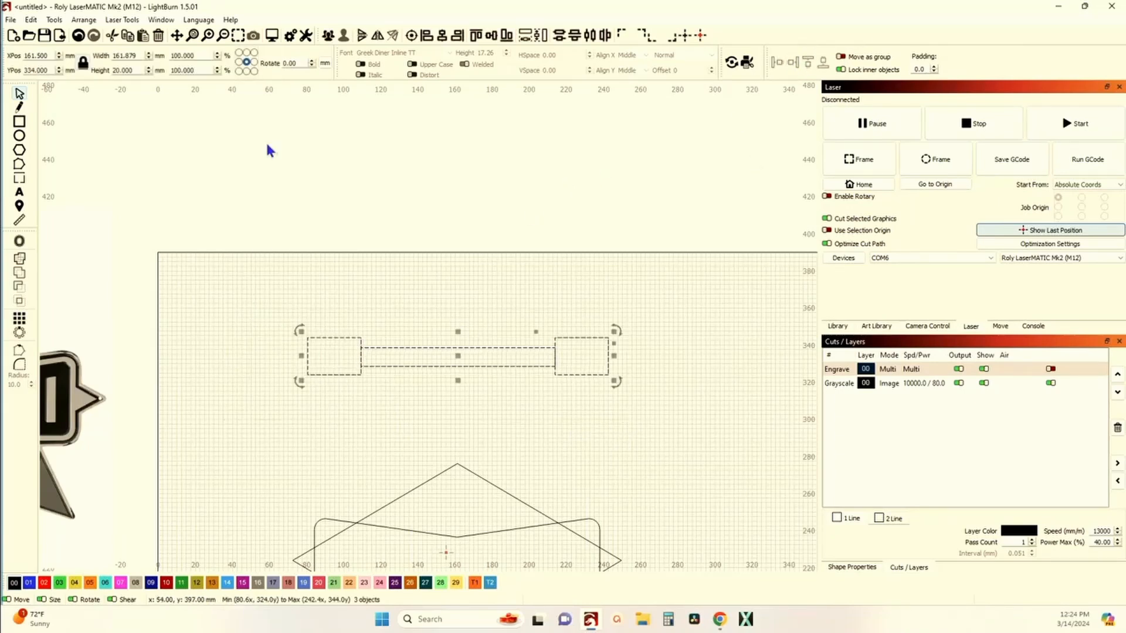
left_click(491, 37)
left_click(429, 303)
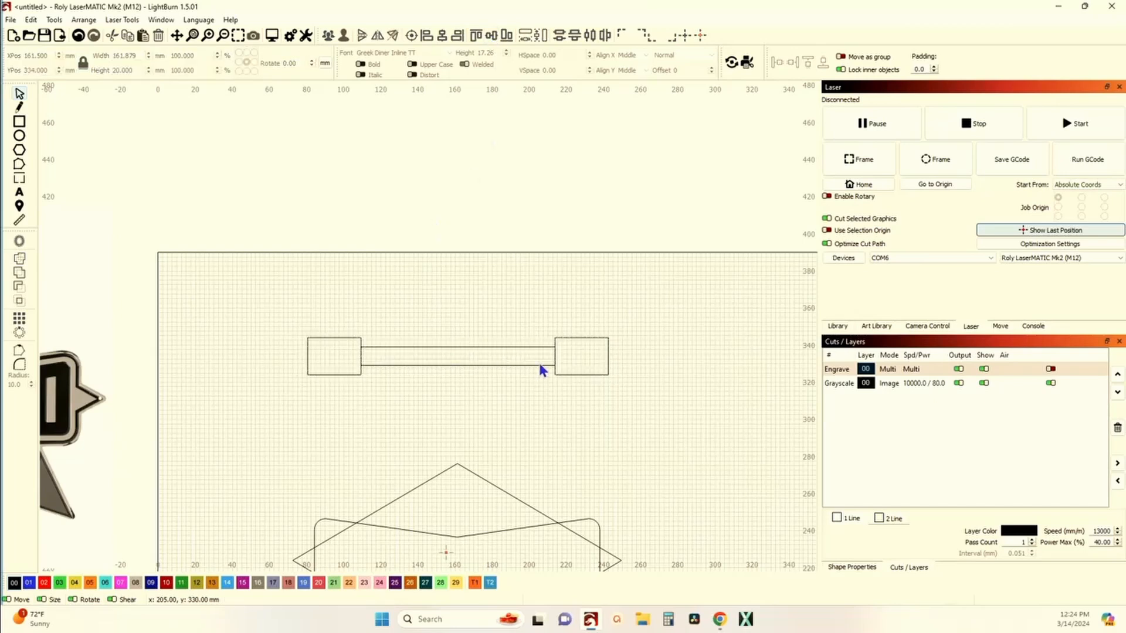
Step: Nudge the right rectangle left three increments so it overlaps the thin rectangle's end
left_click(555, 338)
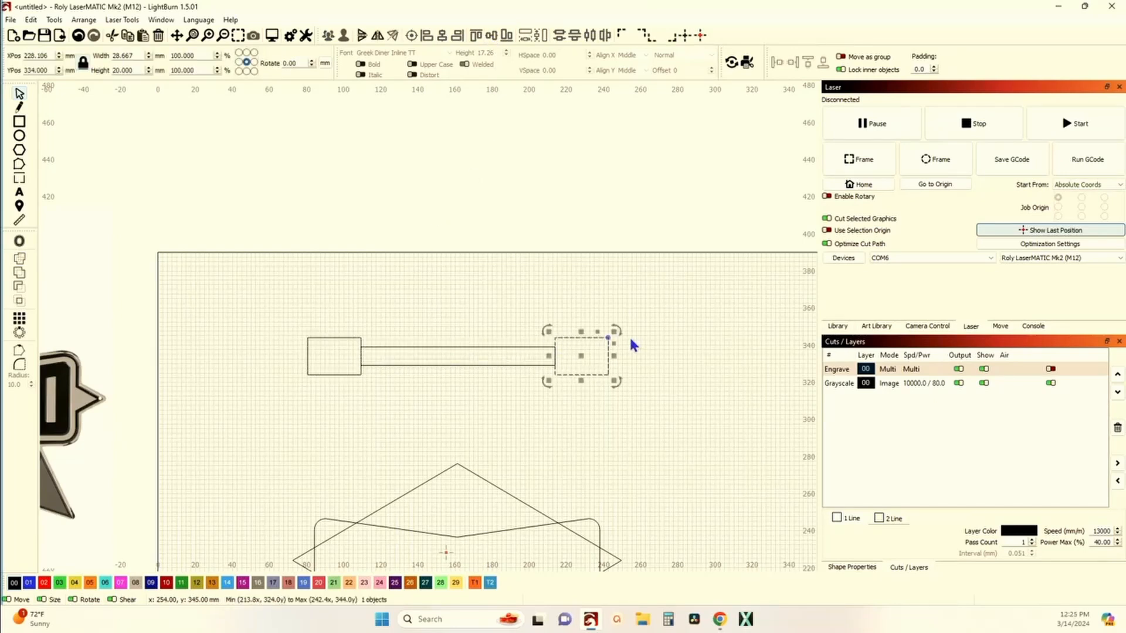
key("Left")
key("Left")
key("Left")
key("Left")
key("Left")
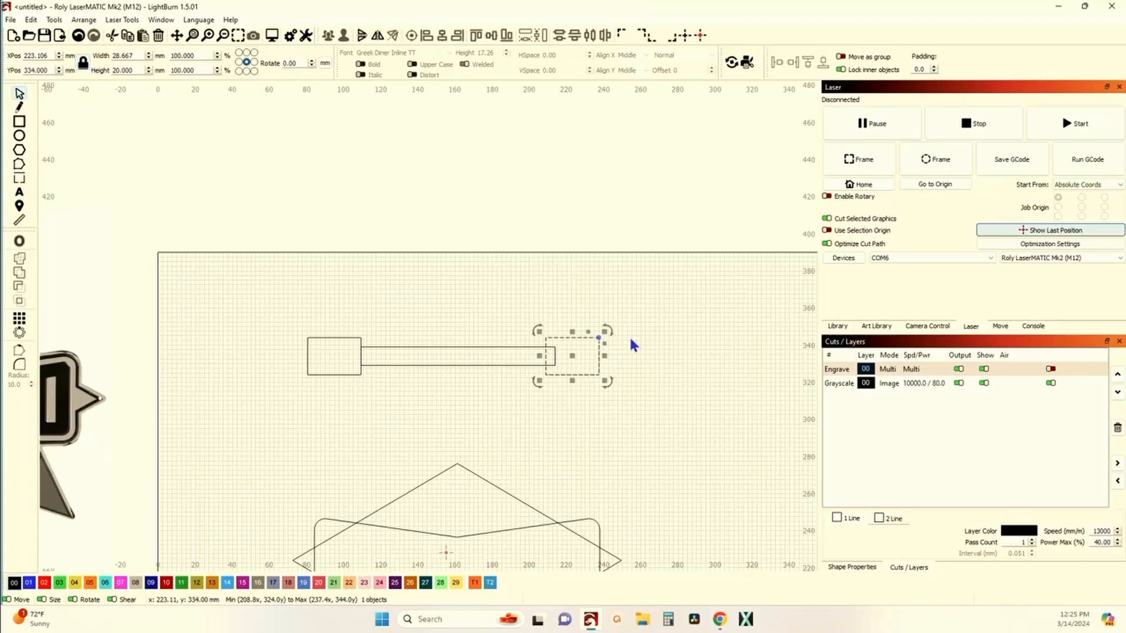
Step: Nudge the left rectangle right three increments so it overlaps the thin rectangle's left end
left_click(360, 343)
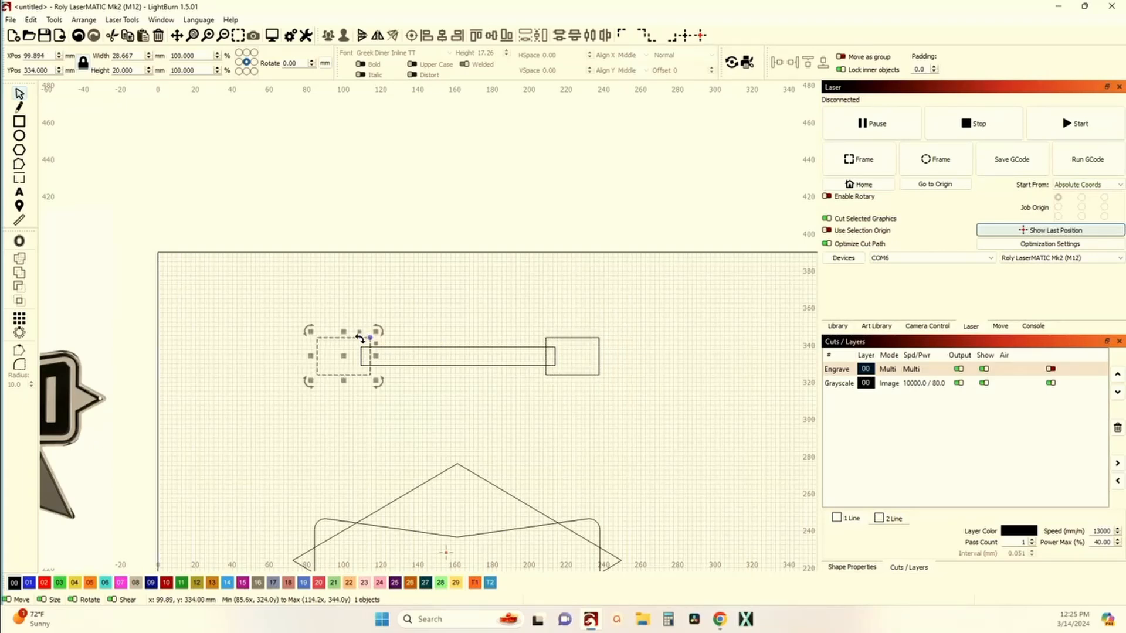
key("Right")
key("Right")
key("Right")
key("Right")
key("Right")
scroll(422, 394, "down", 2)
left_click_drag(492, 388, 497, 388)
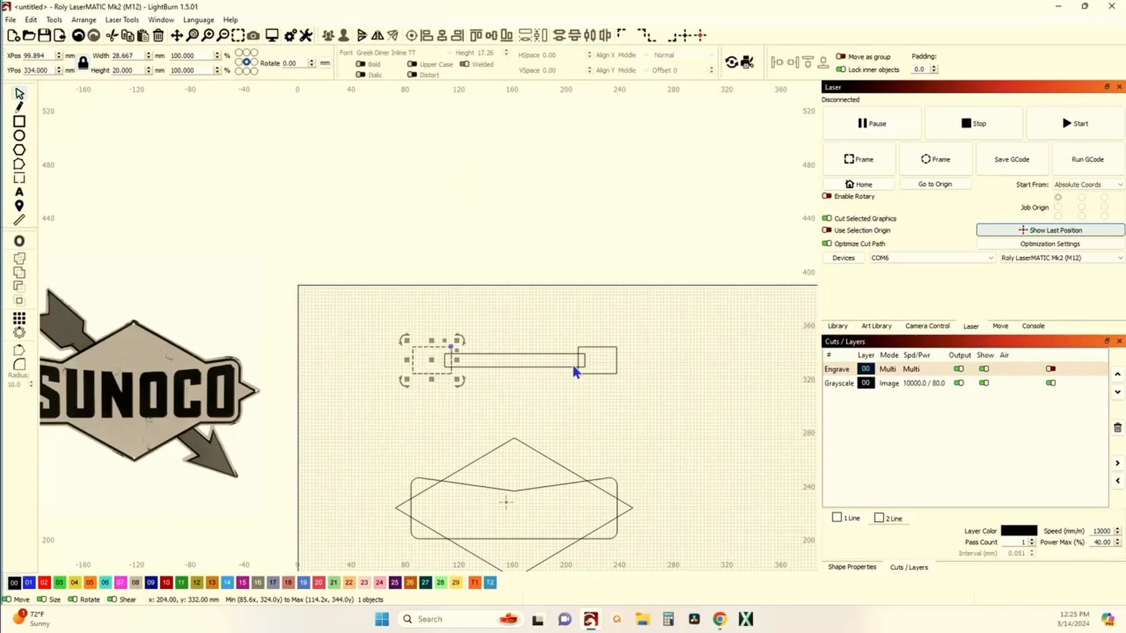
scroll(588, 360, "up", 3)
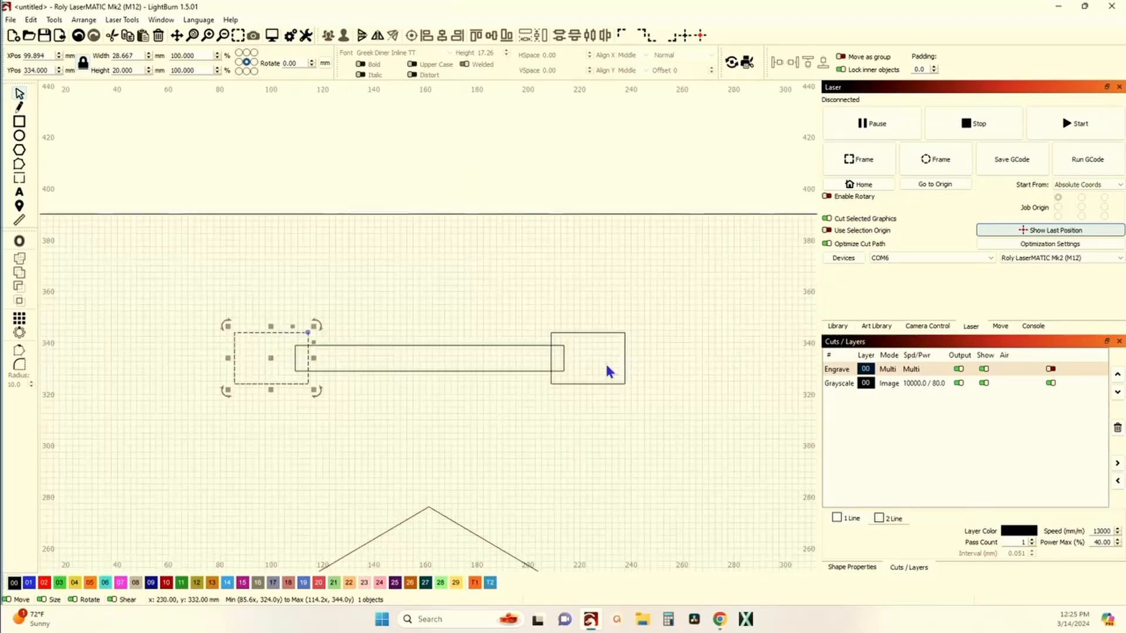
Step: Convert the right rectangle to a path
left_click(548, 360)
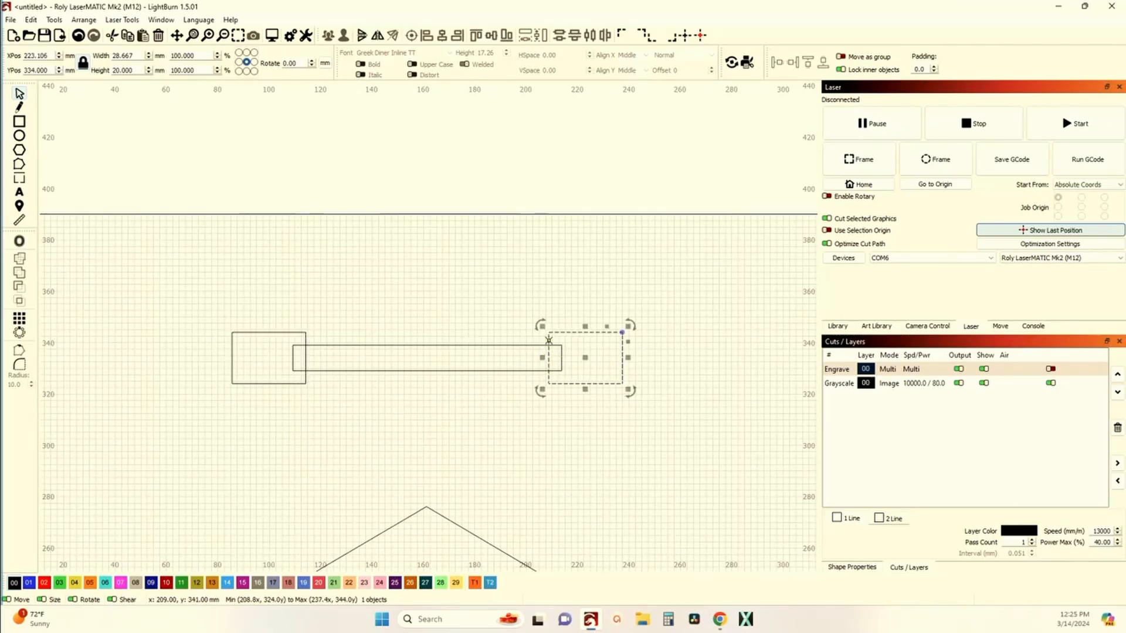
right_click(551, 343)
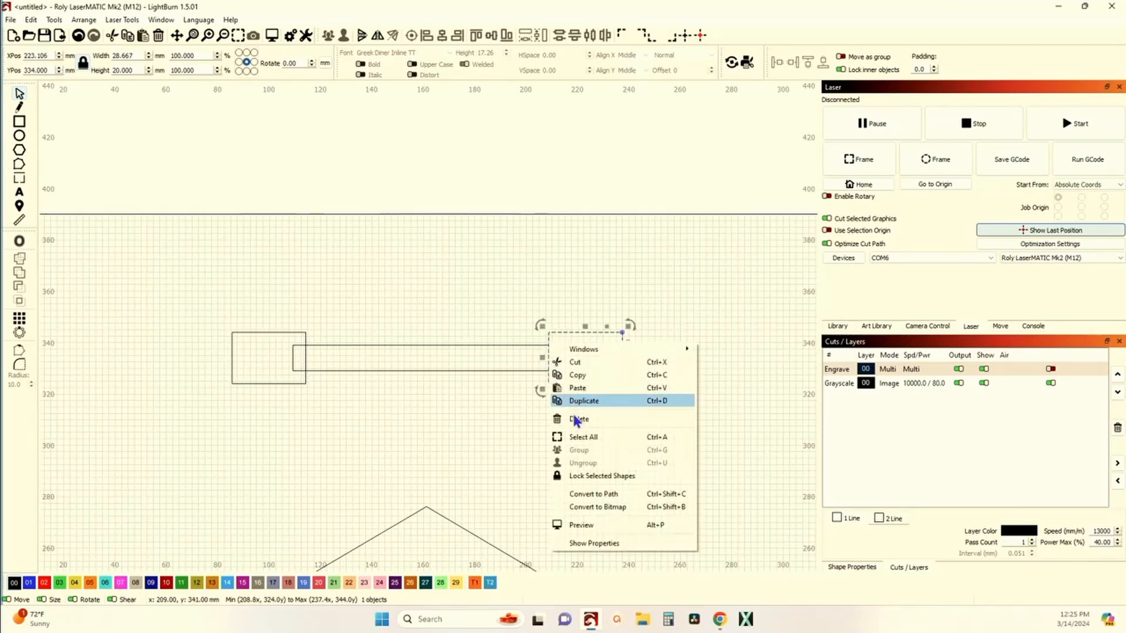
left_click(586, 494)
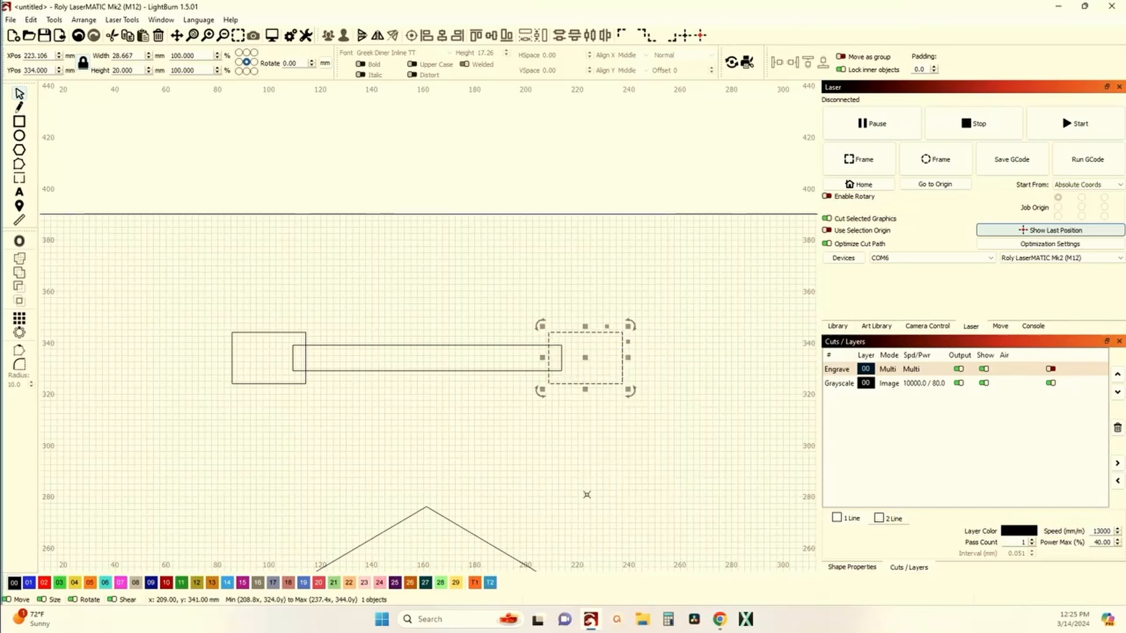
Step: Node-edit the right rectangle, deleting two of its corner points to turn it into a triangular arrowhead
left_click(20, 164)
scroll(596, 379, "up", 3)
scroll(596, 378, "up", 1)
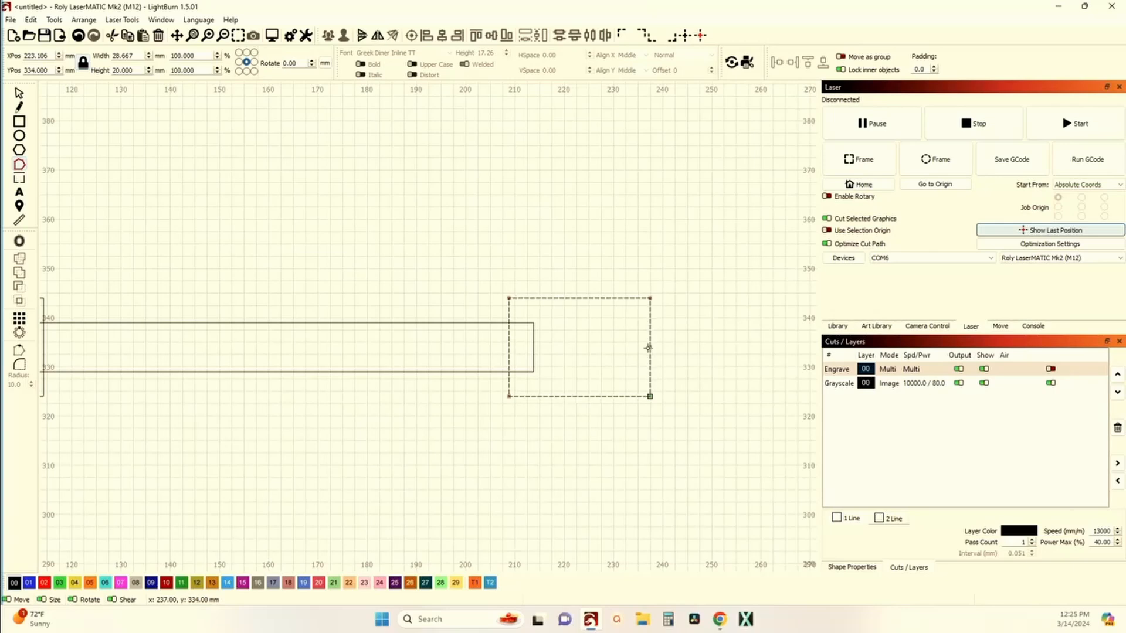
key("m")
scroll(508, 349, "down", 5)
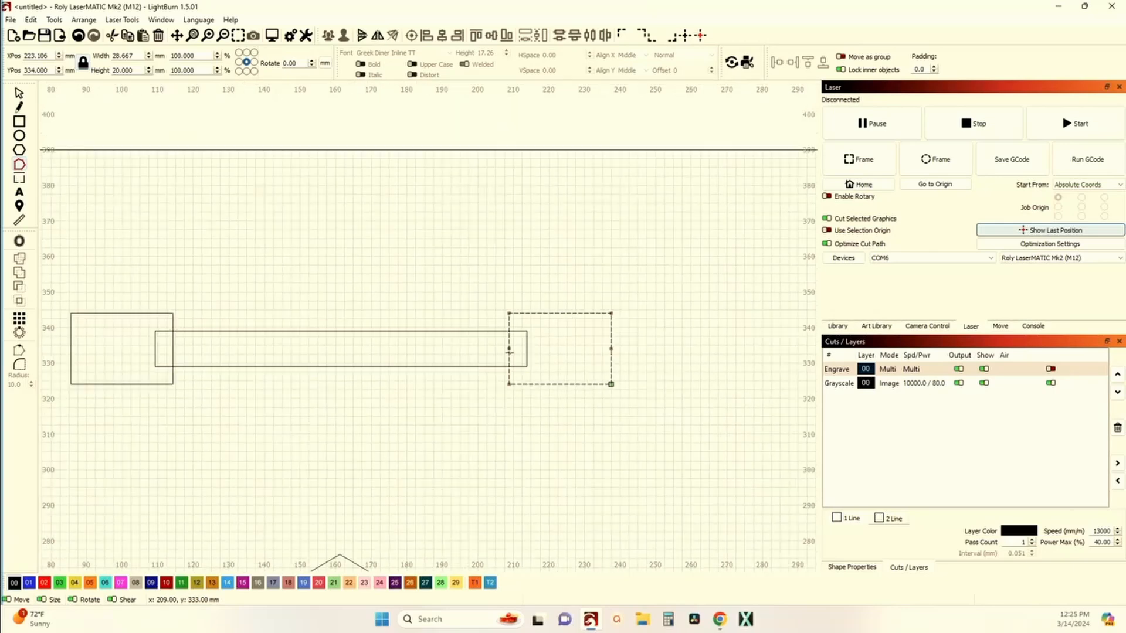
scroll(602, 361, "down", 2)
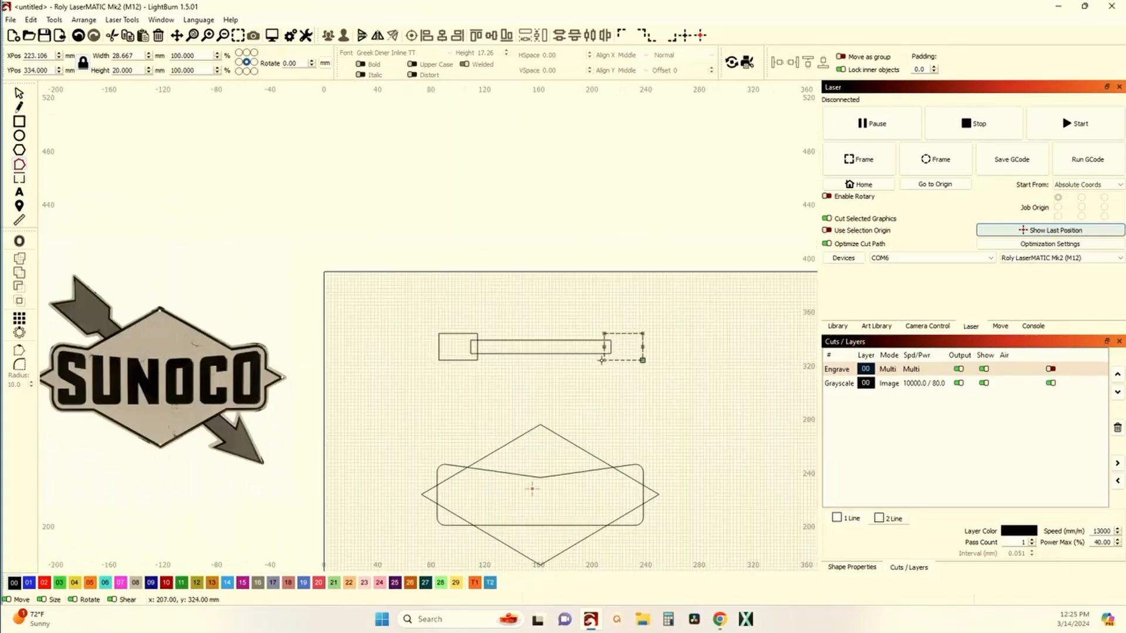
scroll(602, 360, "up", 6)
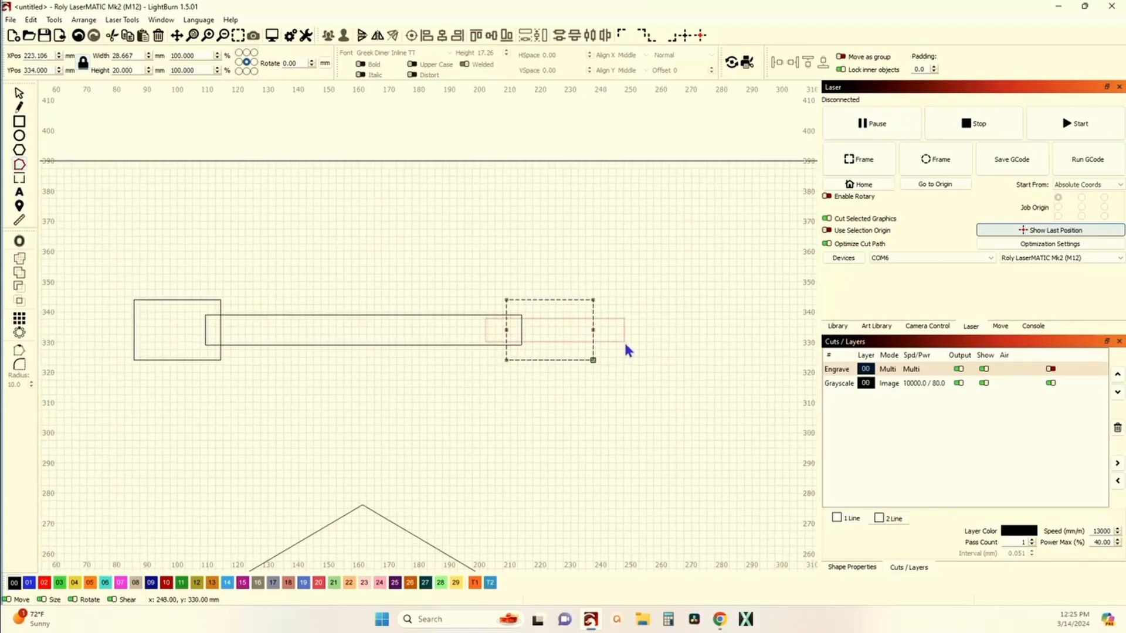
scroll(626, 350, "down", 2)
scroll(572, 349, "down", 2)
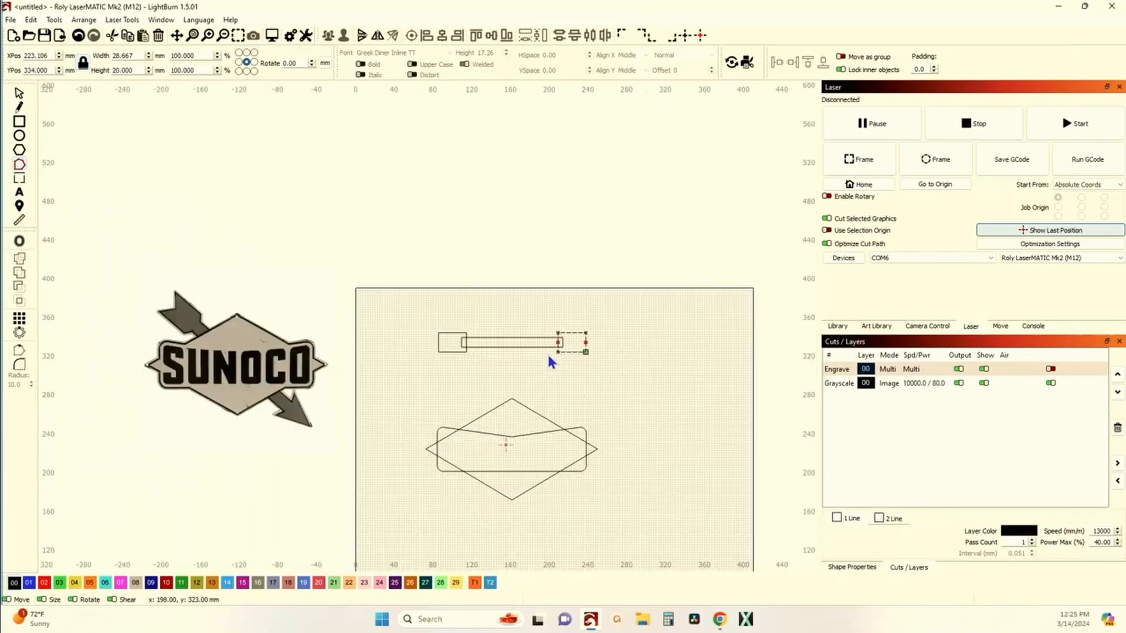
scroll(589, 357, "up", 5)
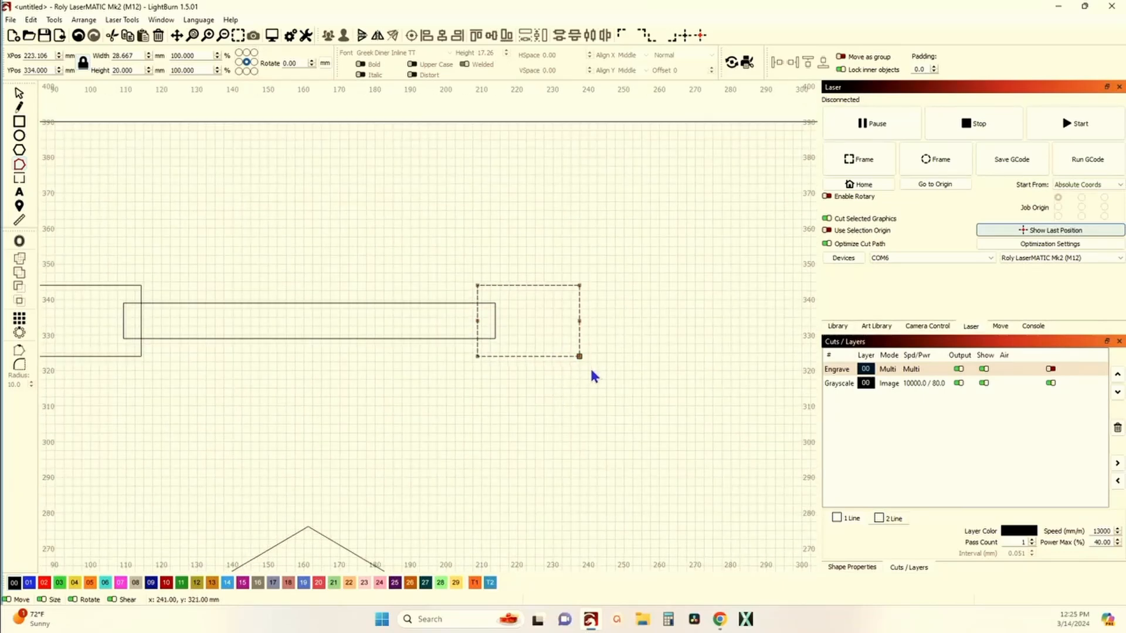
key("Delete")
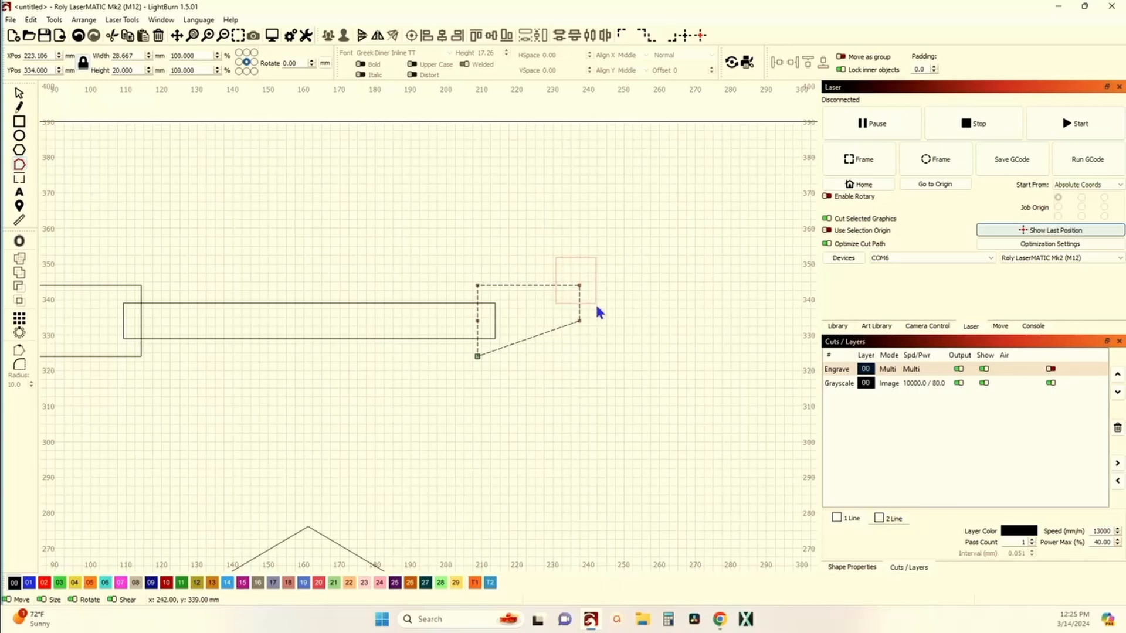
key("Delete")
Step: Set the Shift-arrow move increment to 2.5 in the program settings
scroll(458, 317, "down", 1)
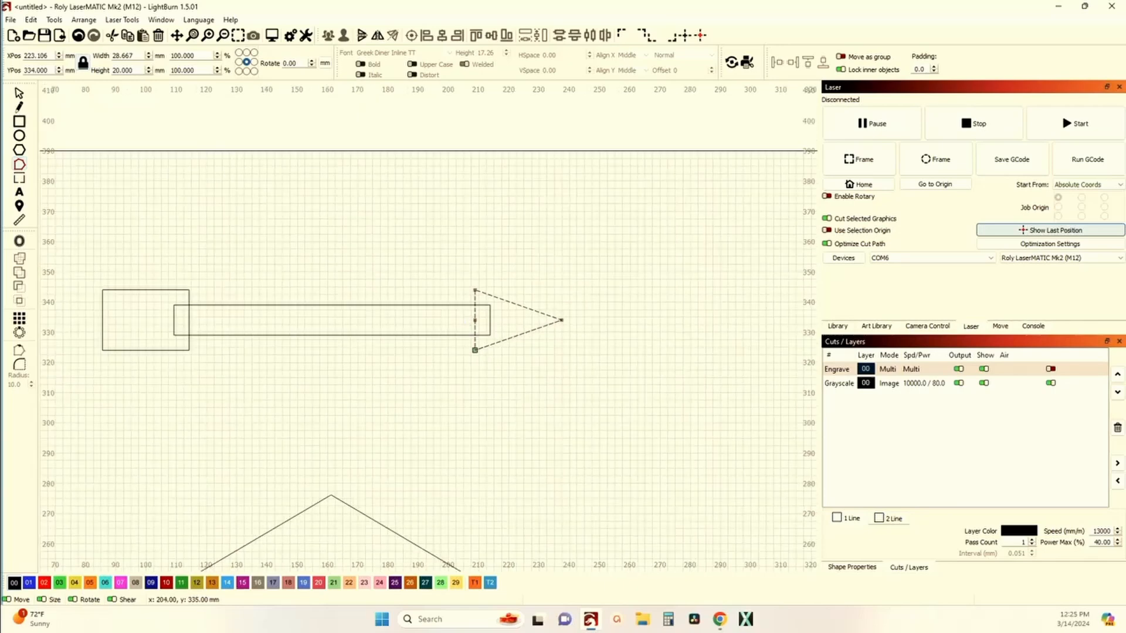
scroll(465, 321, "down", 1)
scroll(459, 326, "up", 2)
scroll(459, 326, "down", 3)
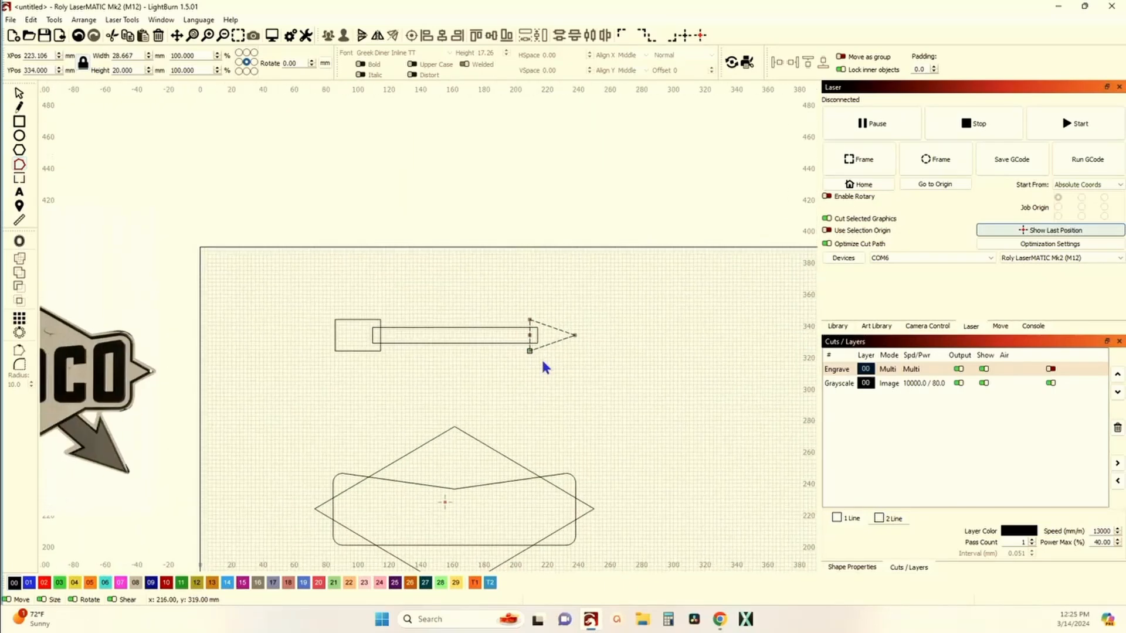
scroll(502, 347, "up", 3)
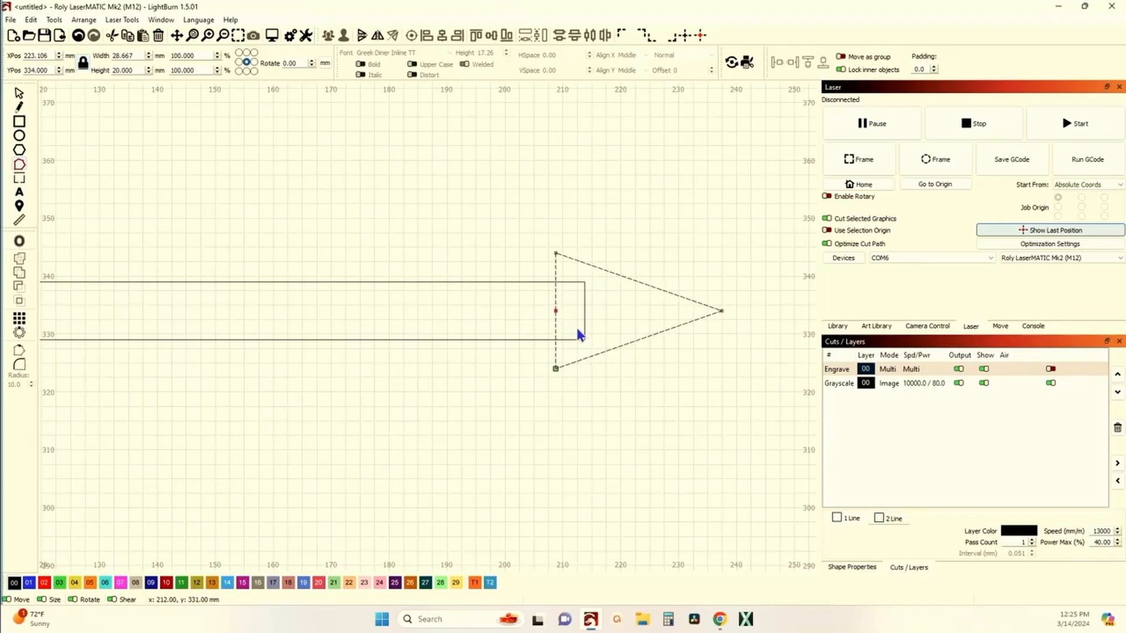
left_click(290, 37)
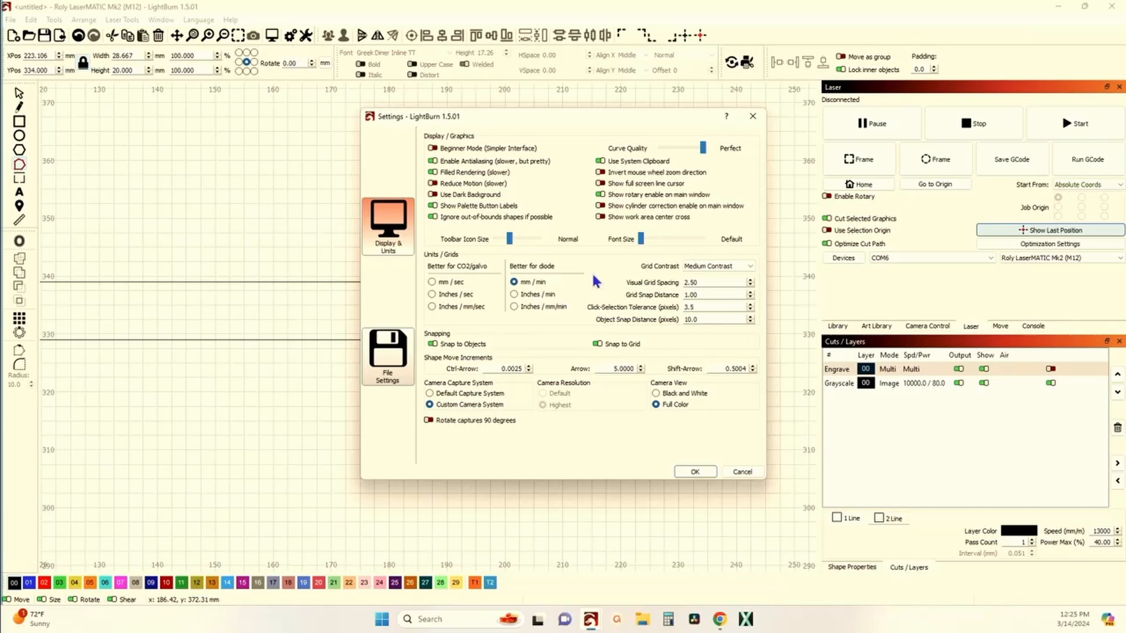
double_click(720, 368)
type("2.5")
left_click(683, 472)
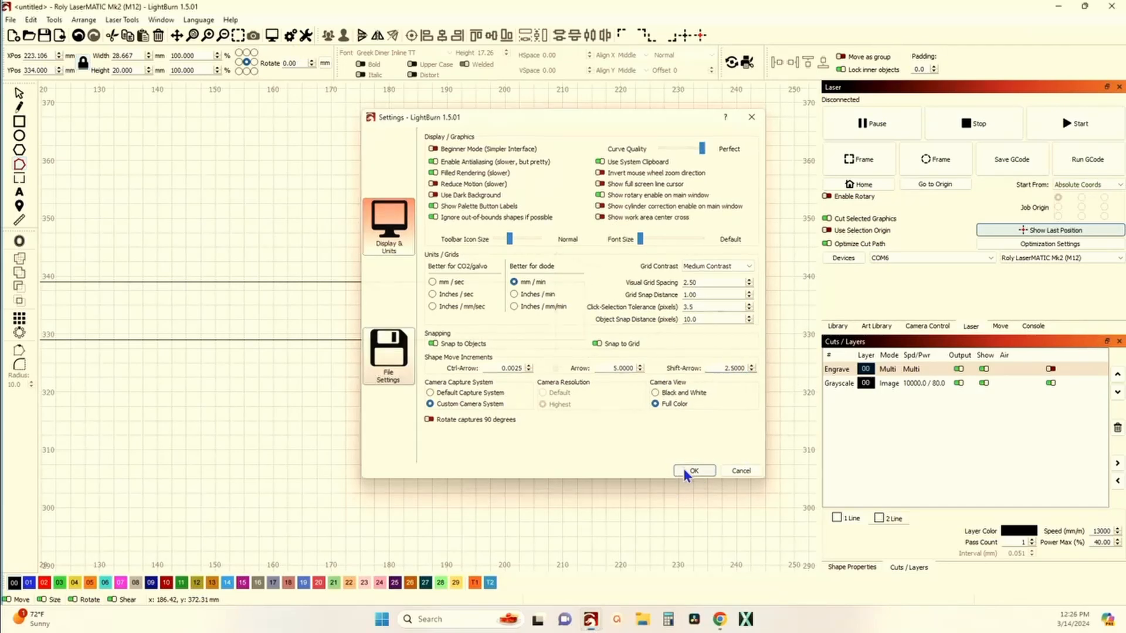
Step: Move the arrowhead's back midpoint node right two 2.5 mm increments to notch its base
key("shift+Right")
key("shift+Right")
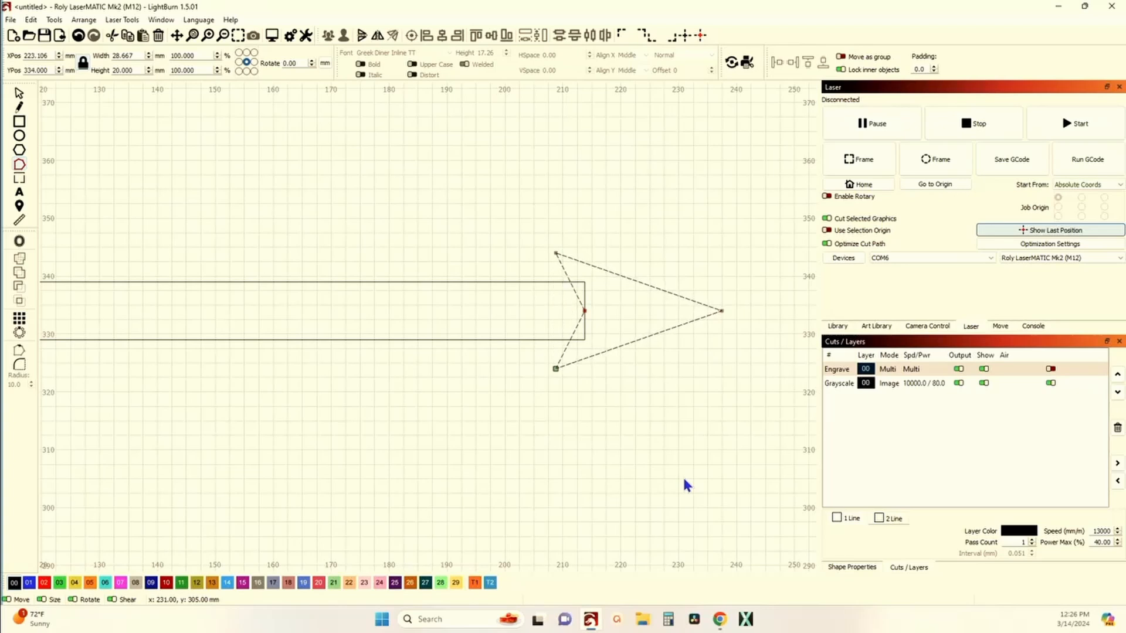
key("shift+Right")
key("shift+Left")
scroll(585, 310, "up", 10)
scroll(572, 324, "down", 10)
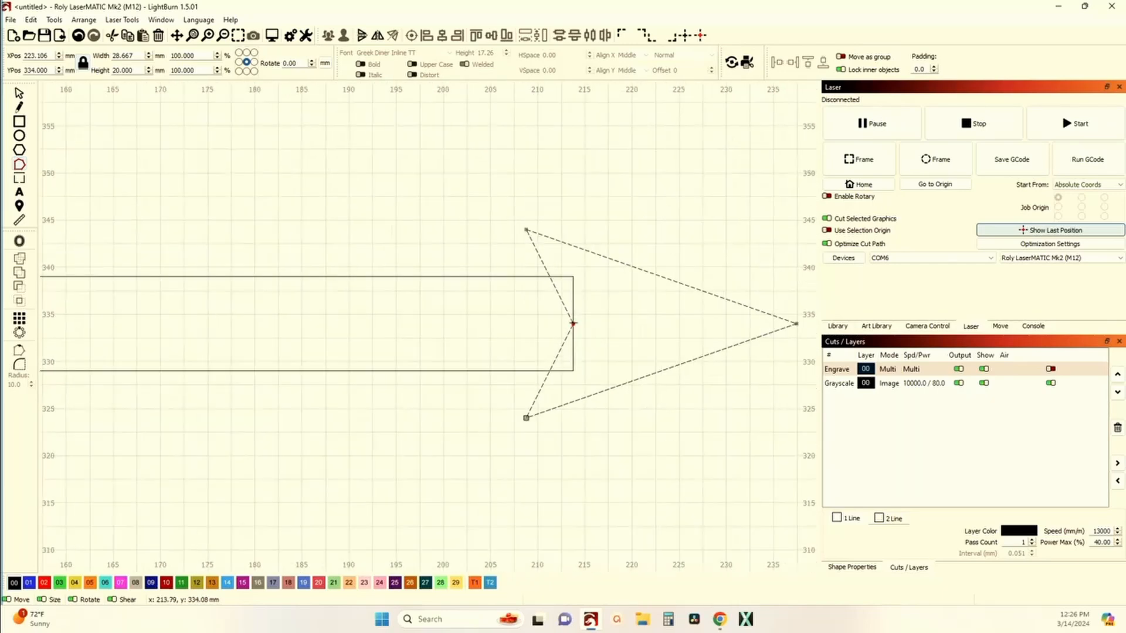
scroll(255, 302, "down", 2)
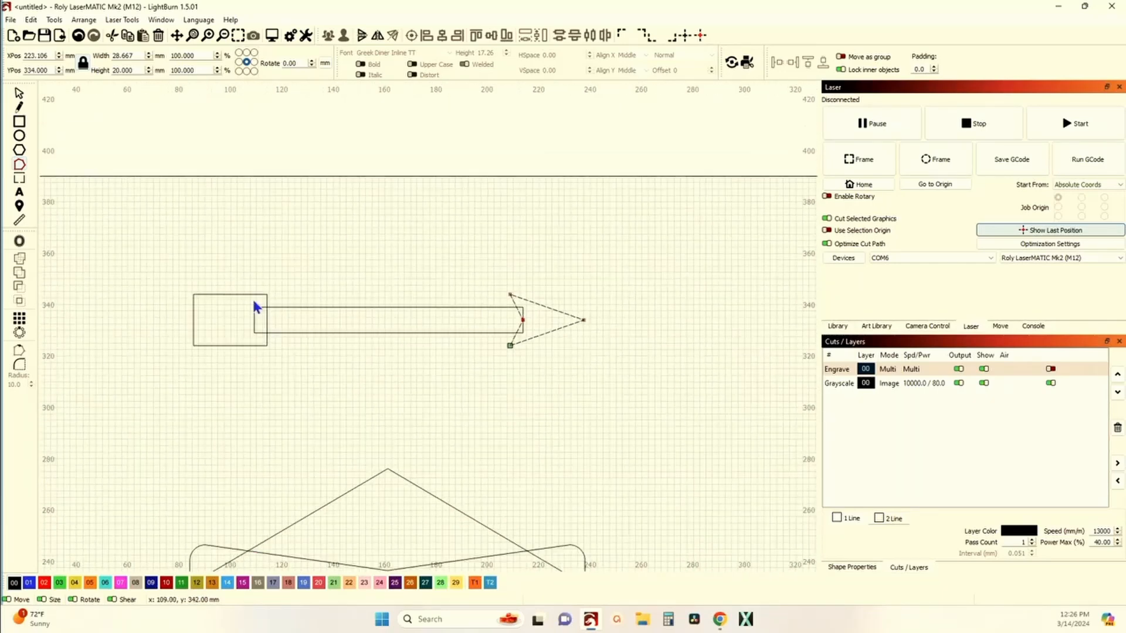
Step: Convert the left rectangle to a path
left_click(249, 294)
scroll(244, 300, "down", 5)
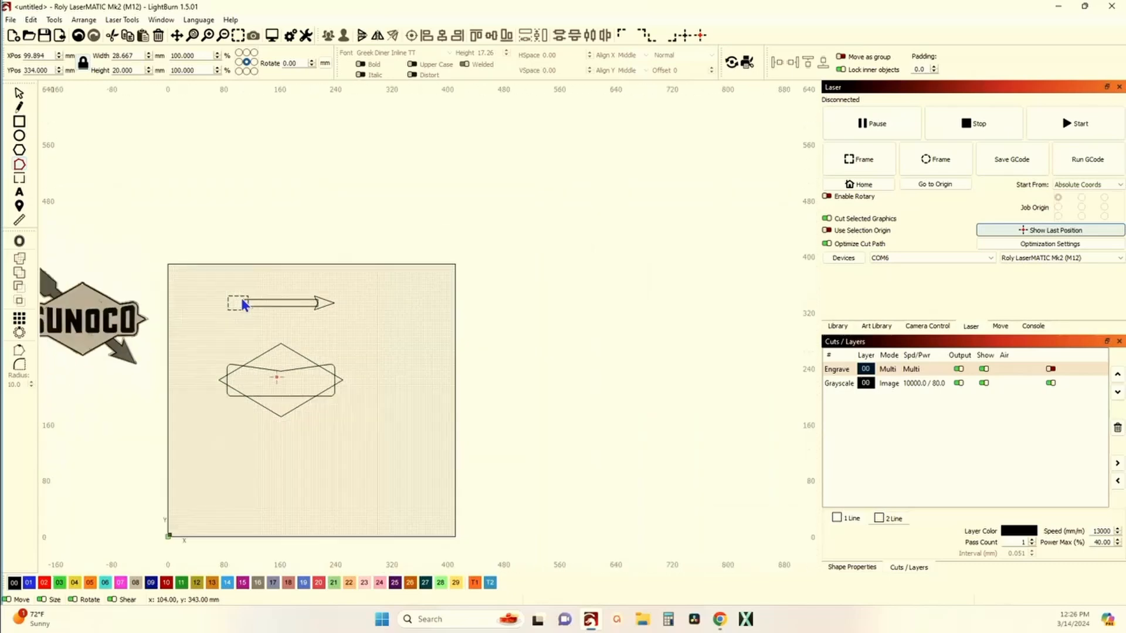
left_click_drag(225, 319, 285, 342)
scroll(285, 339, "up", 5)
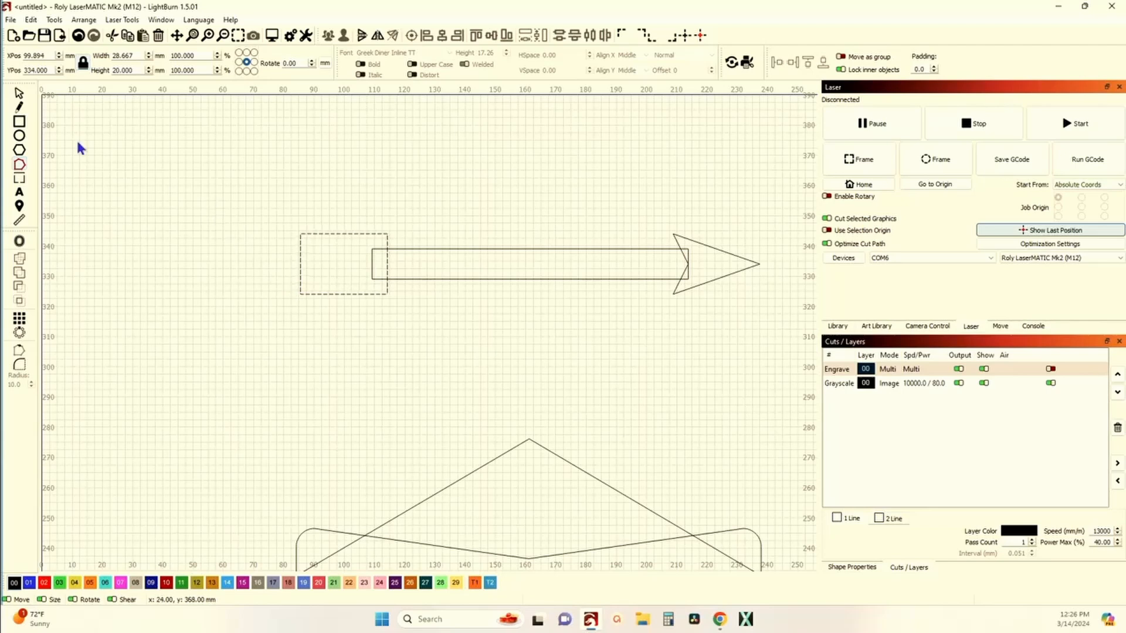
key("Escape")
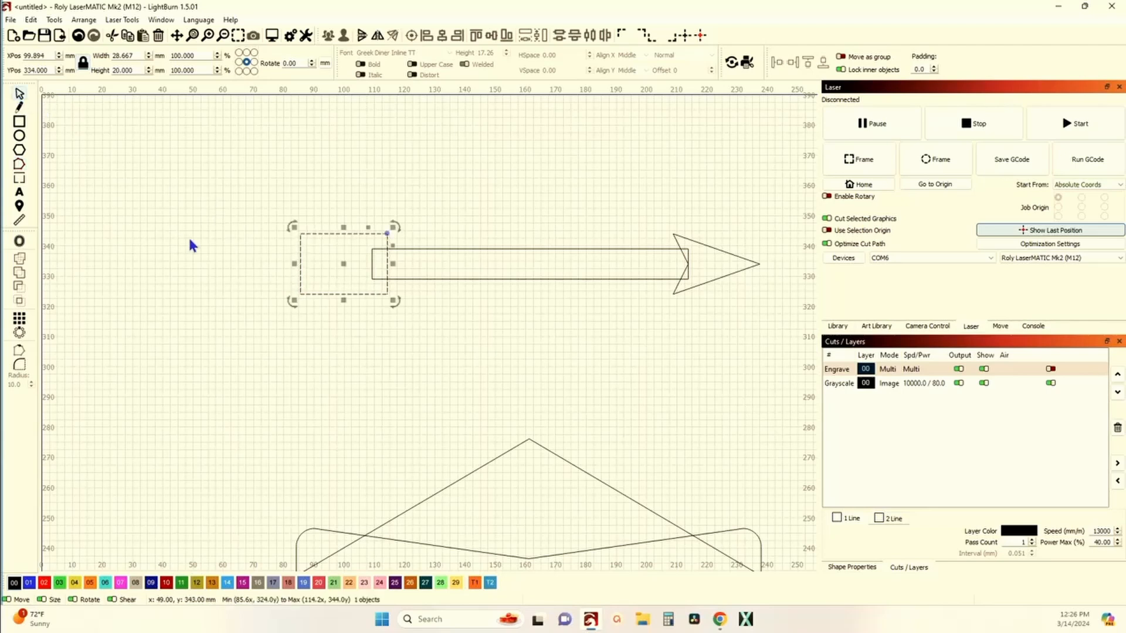
right_click(297, 269)
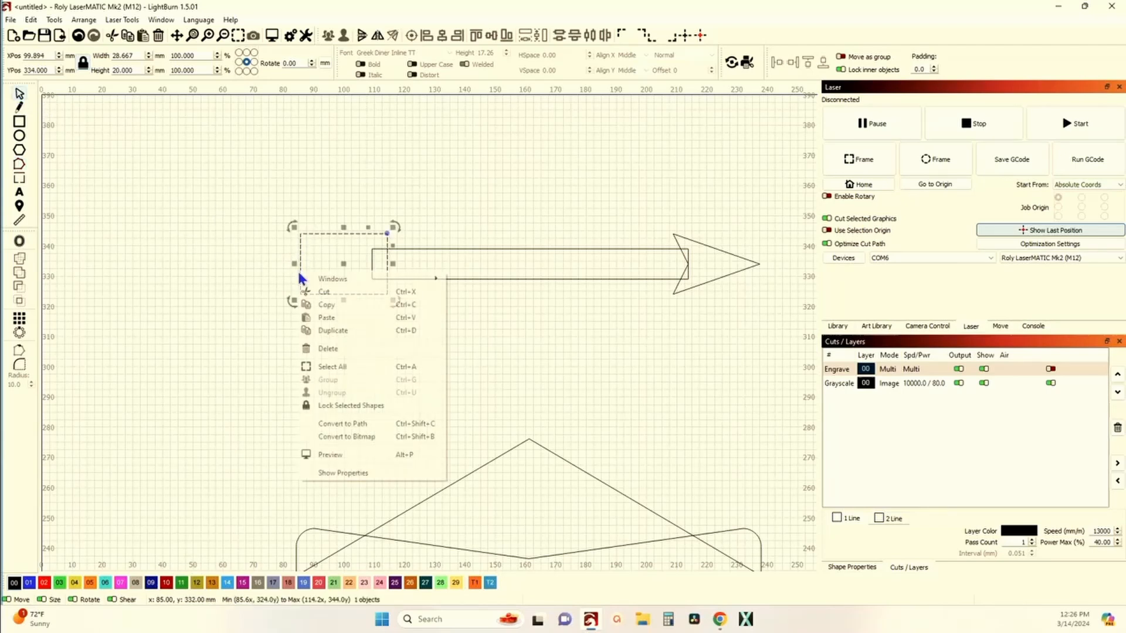
left_click(364, 425)
scroll(307, 269, "up", 4)
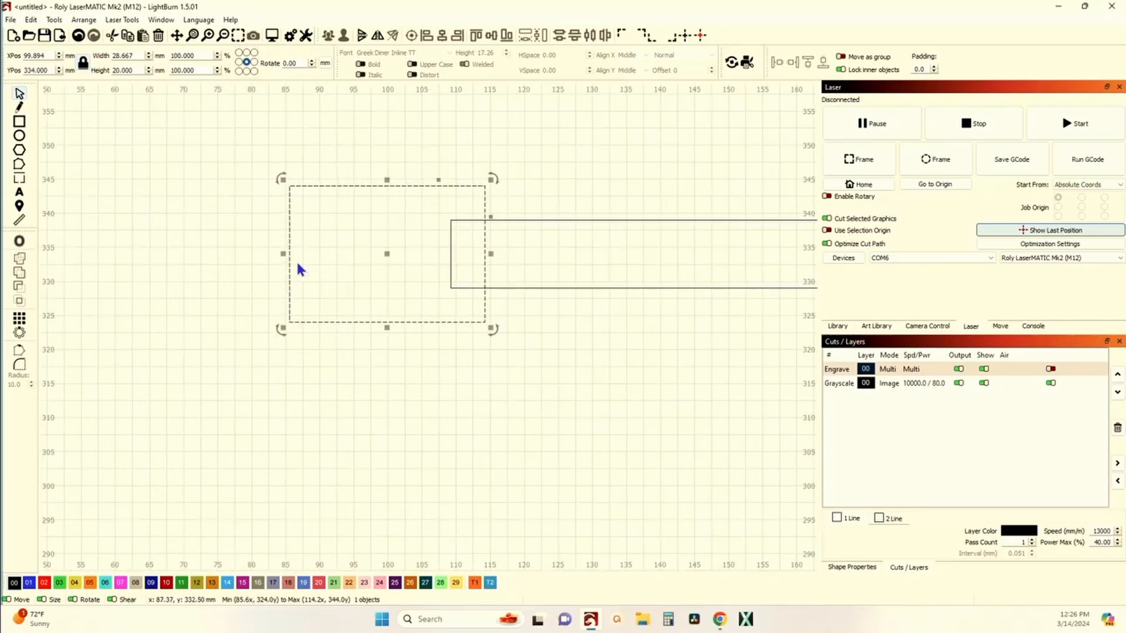
Step: Node-edit the left rectangle, moving its end nodes to form a notched chevron tail for the arrow
left_click(22, 166)
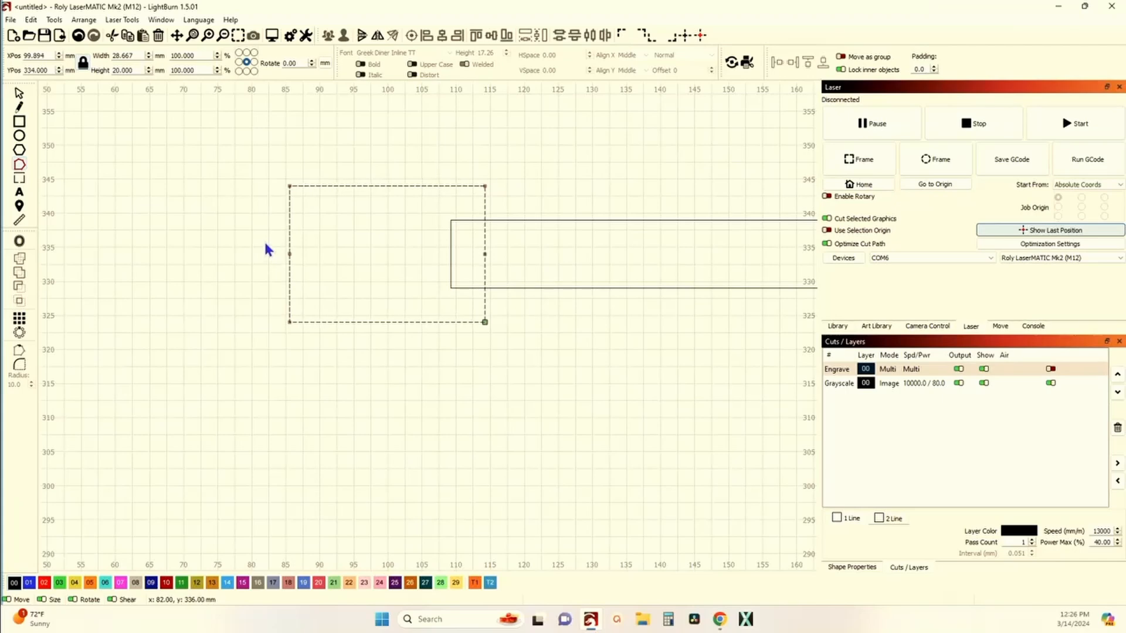
scroll(510, 264, "down", 8)
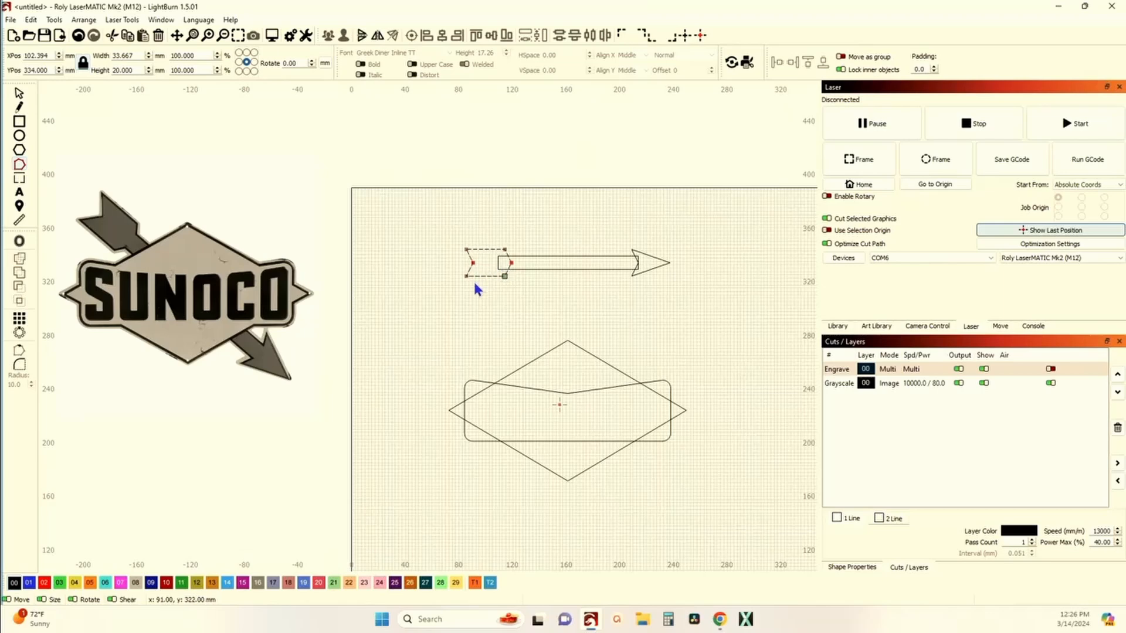
scroll(475, 283, "up", 3)
key("Right")
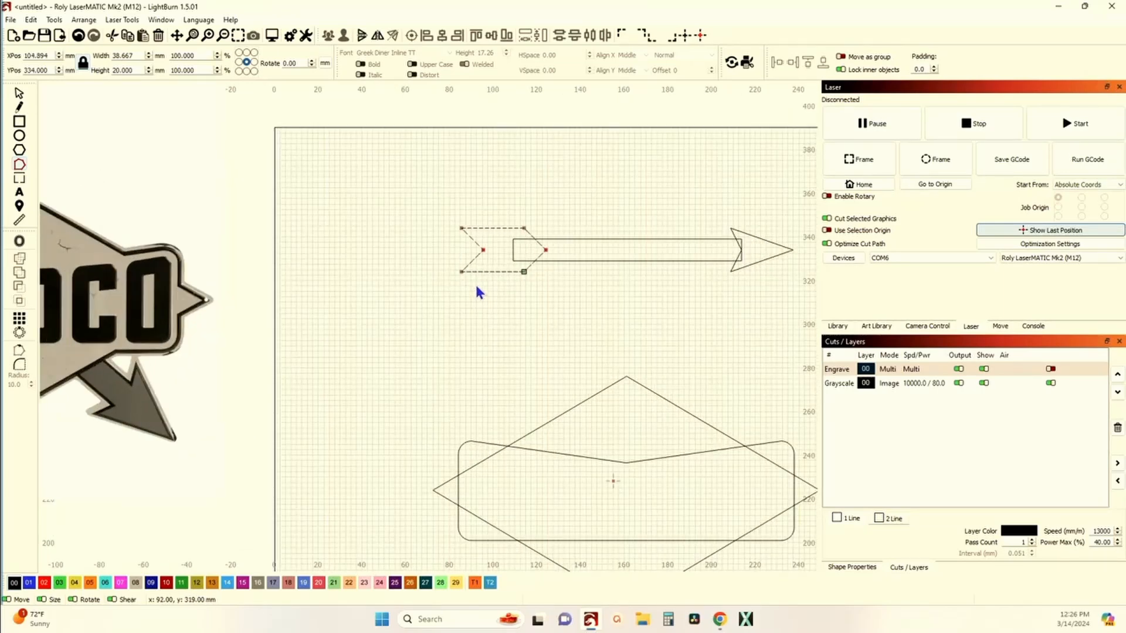
Step: Weld the arrow's shaft, arrowhead and chevron tail into a single shape with Union
scroll(476, 287, "down", 5)
scroll(514, 292, "up", 3)
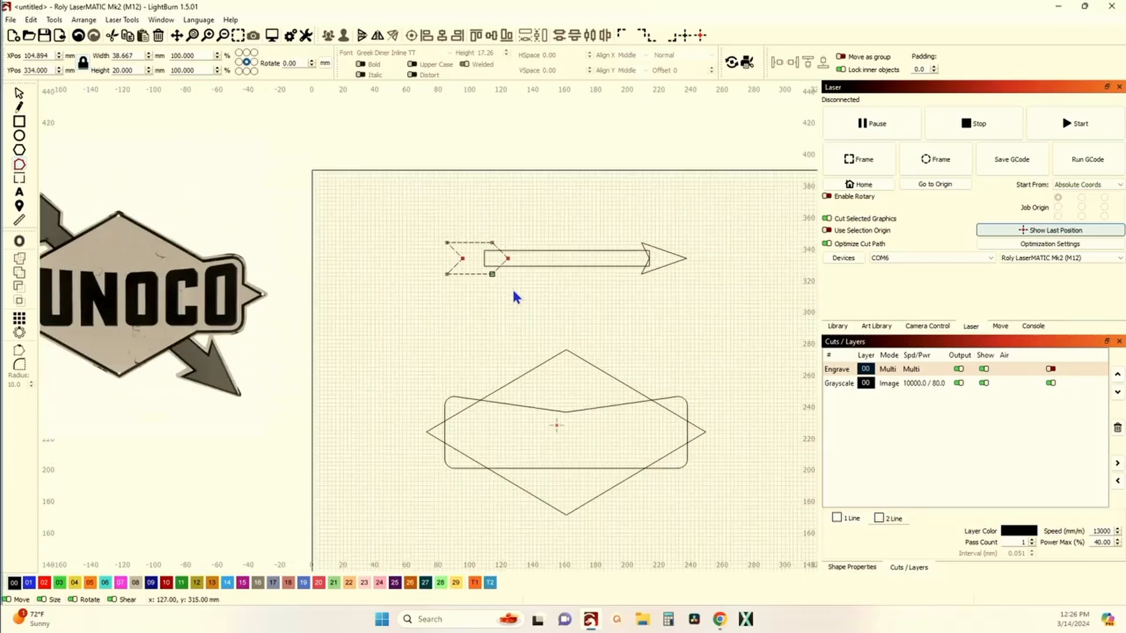
scroll(514, 292, "down", 1)
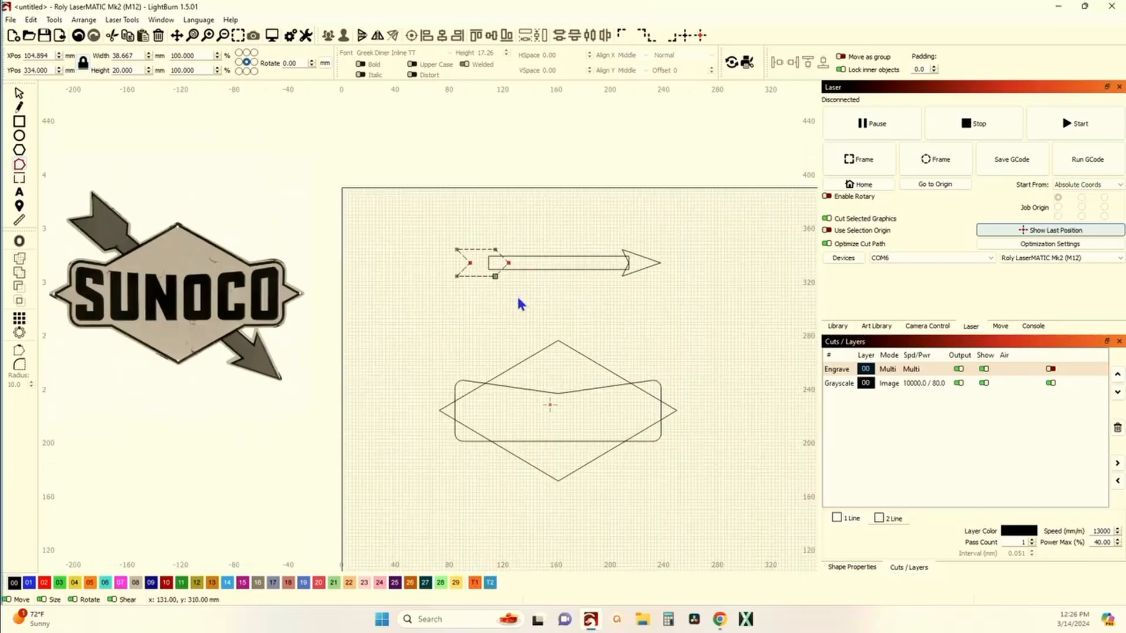
left_click(20, 95)
scroll(609, 297, "up", 5)
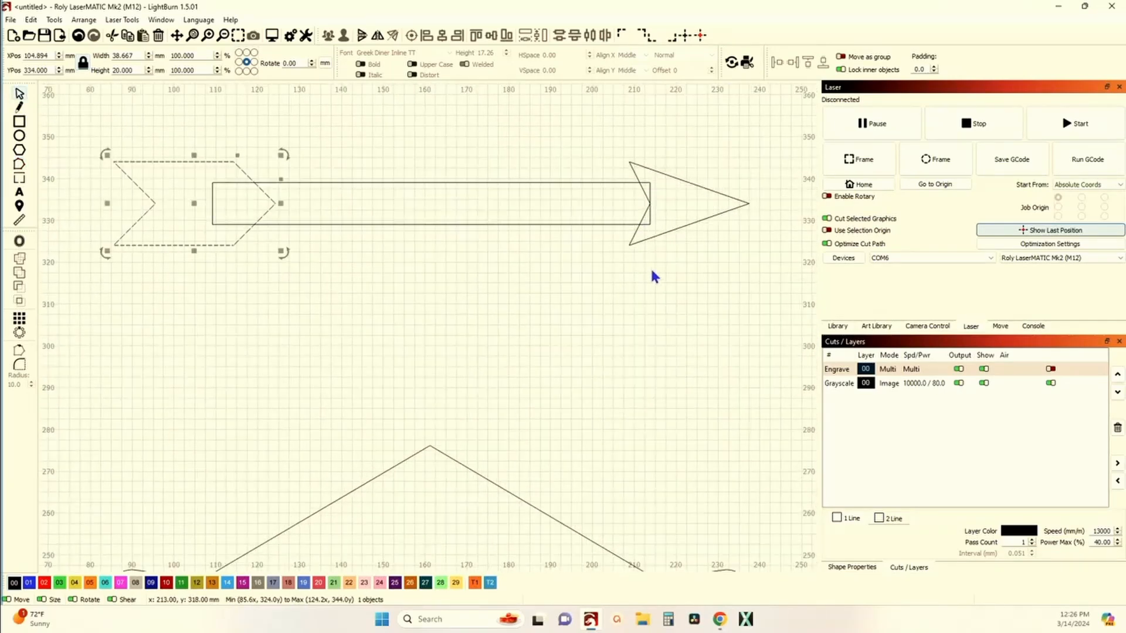
left_click(656, 266)
left_click(603, 223)
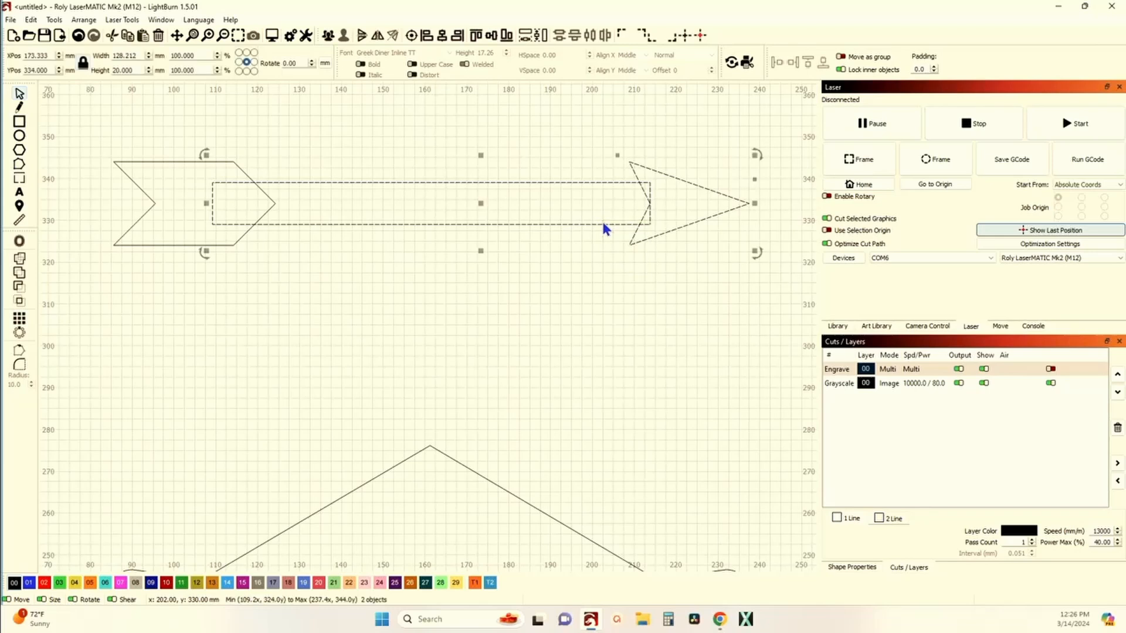
left_click(22, 274)
left_click(292, 255)
left_click_drag(292, 255, 202, 213)
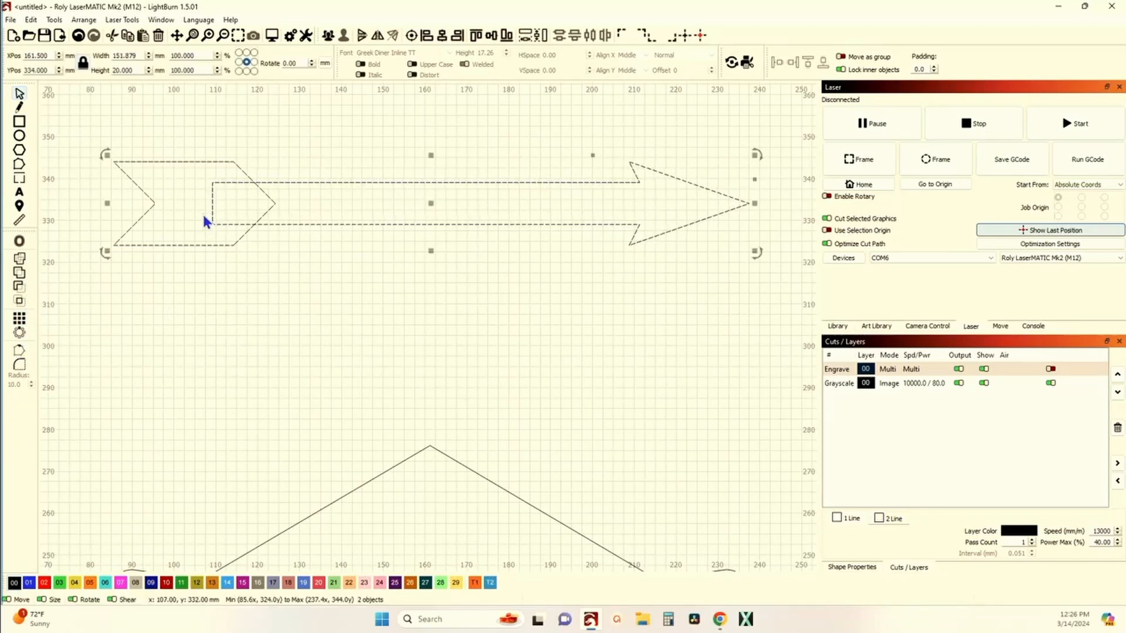
left_click(21, 274)
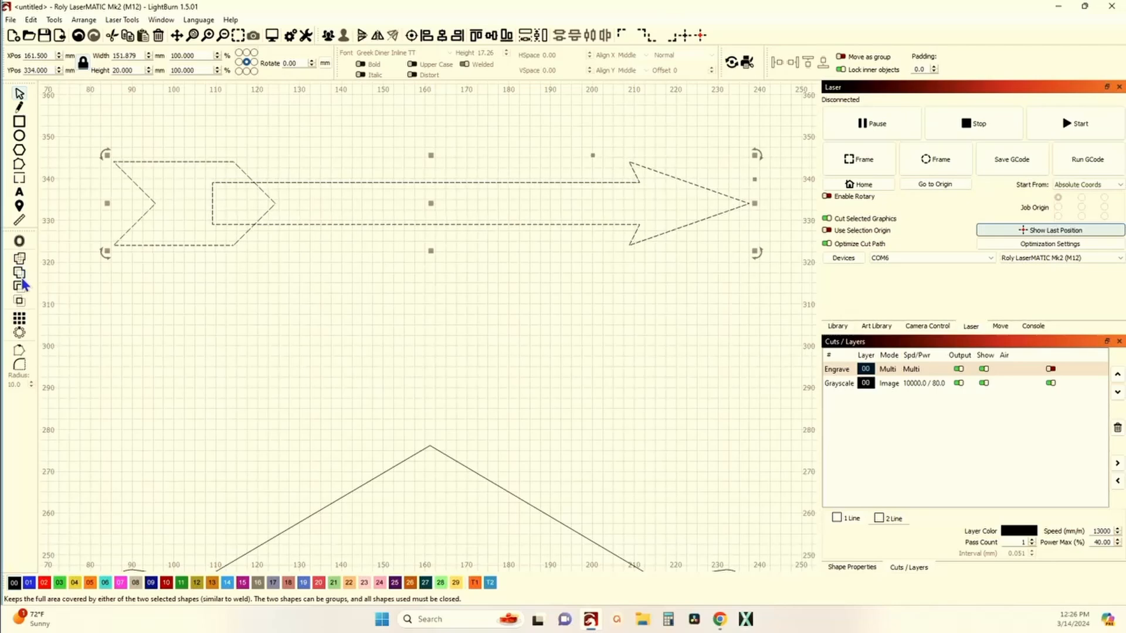
Step: Union the diamond and the rounded rectangle into one sign outline
scroll(104, 288, "down", 5)
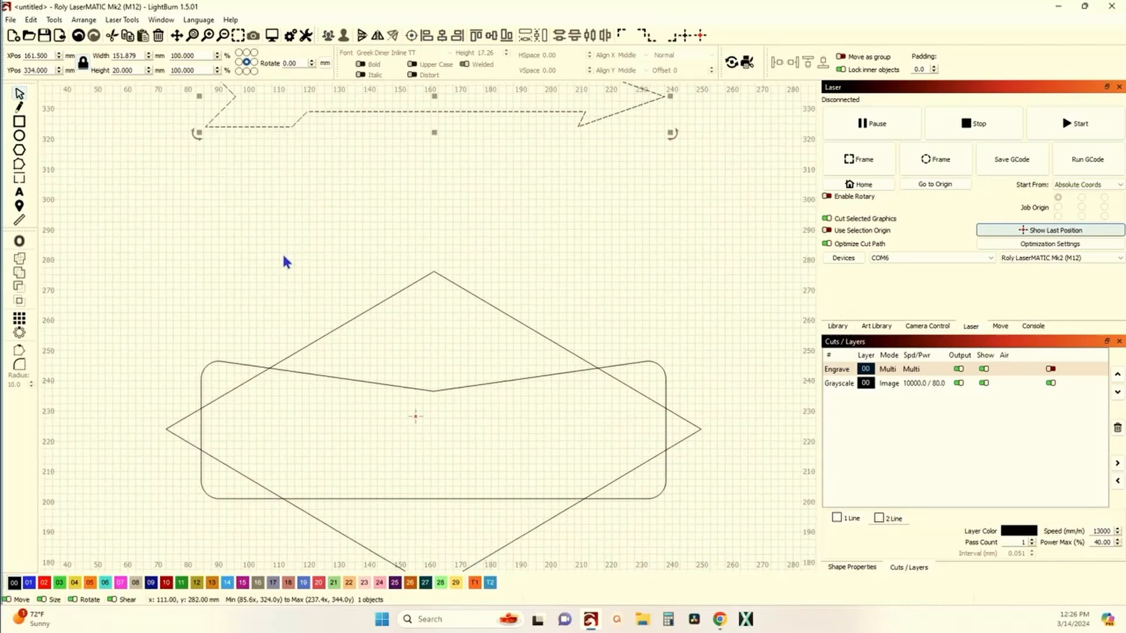
left_click_drag(300, 421, 258, 369)
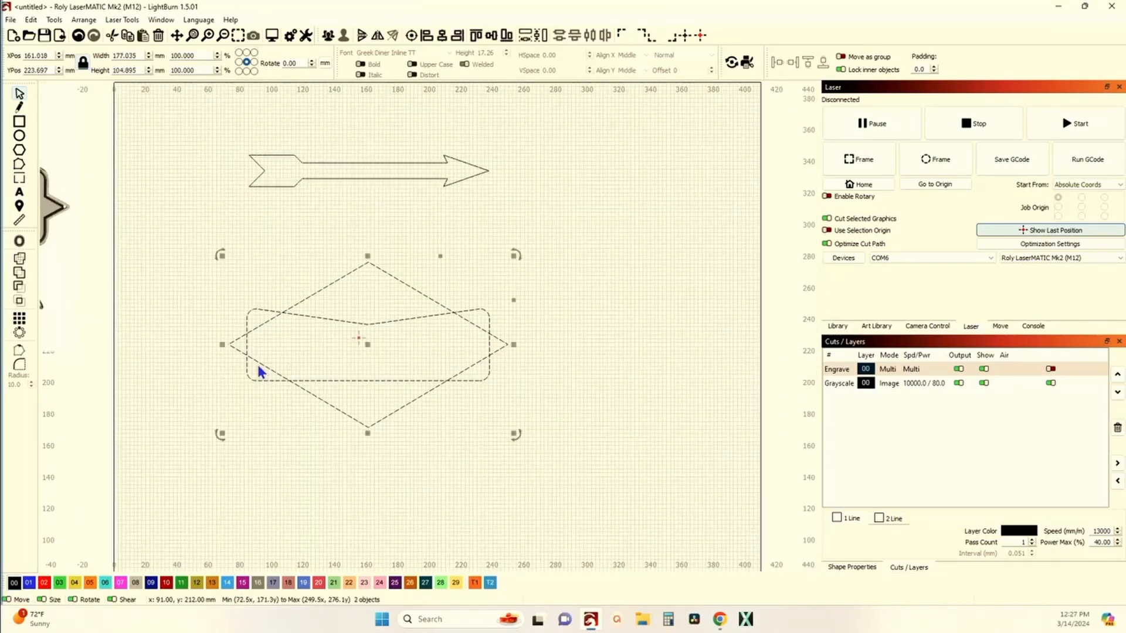
left_click(22, 273)
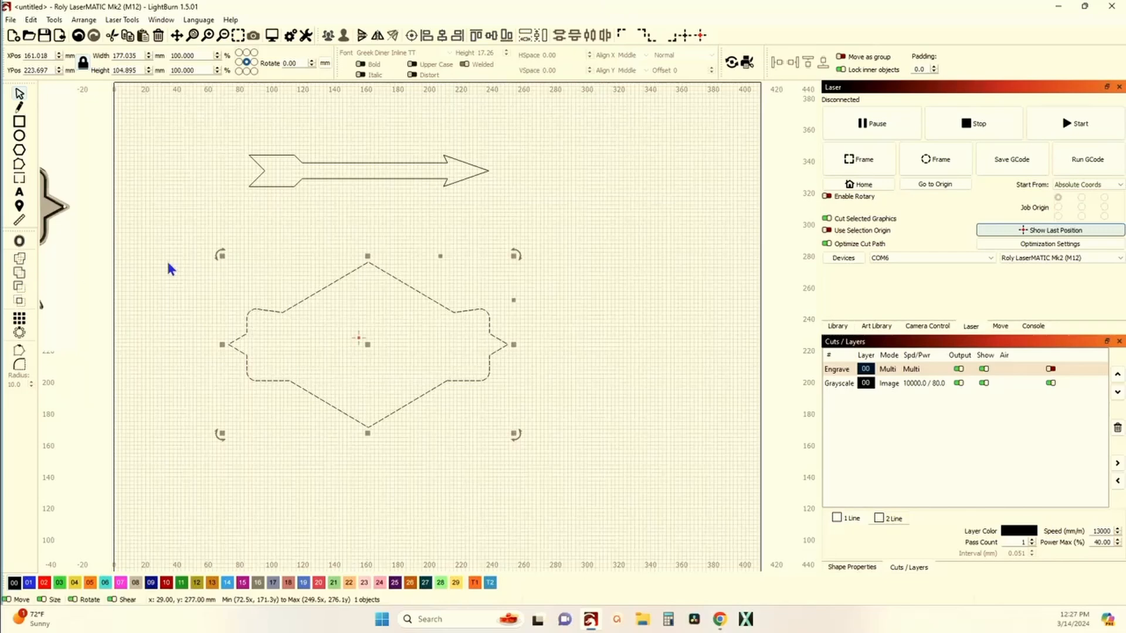
Step: Select the arrow and rotate it diagonally
scroll(252, 260, "down", 2)
scroll(301, 273, "down", 3)
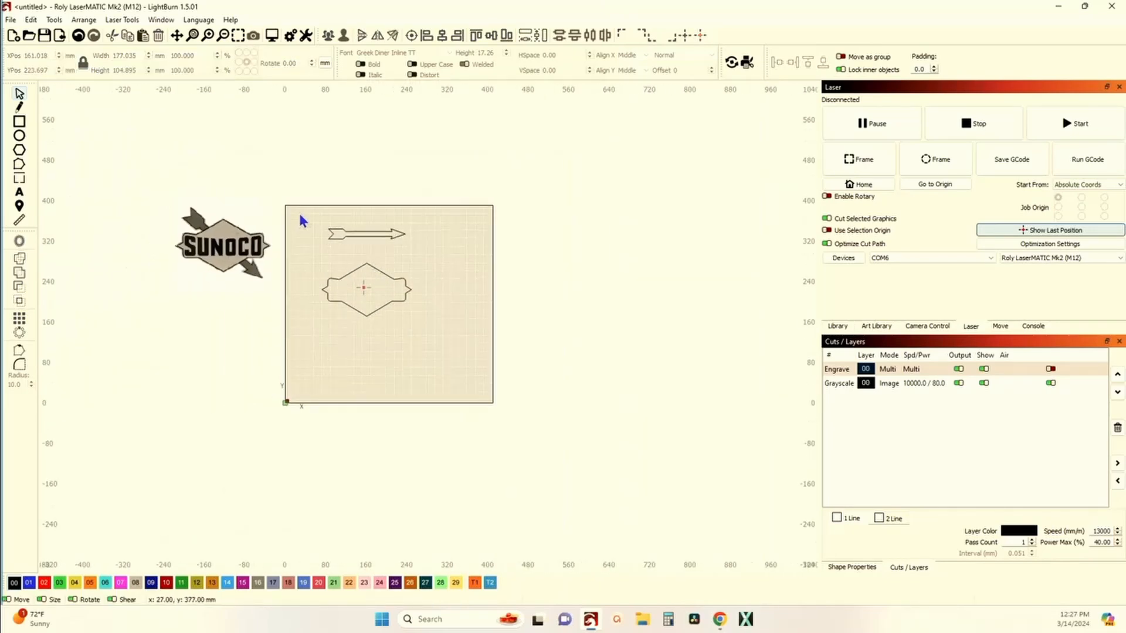
left_click_drag(302, 220, 432, 250)
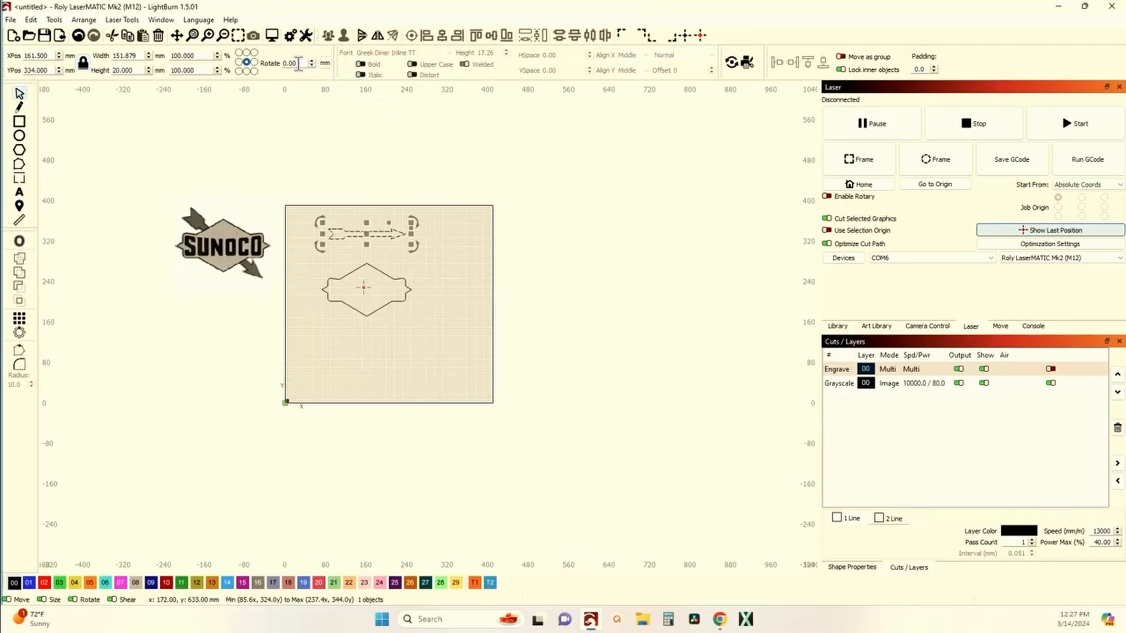
left_click_drag(299, 64, 269, 65)
key("Return")
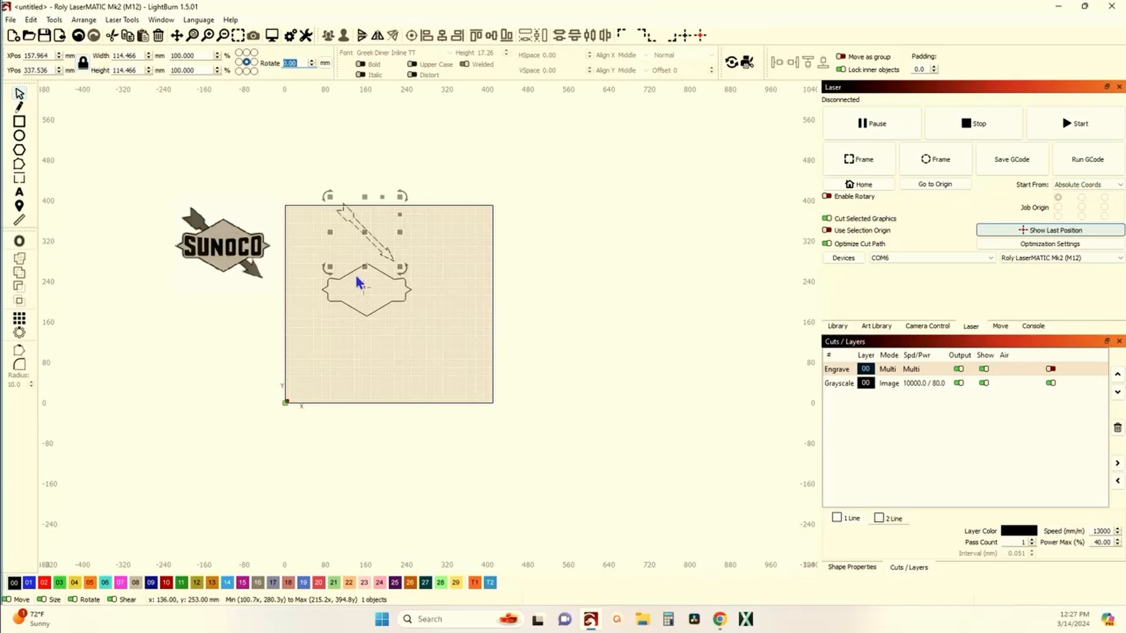
Step: Align the arrow's center with the center of the sign outline
left_click_drag(355, 274, 336, 199)
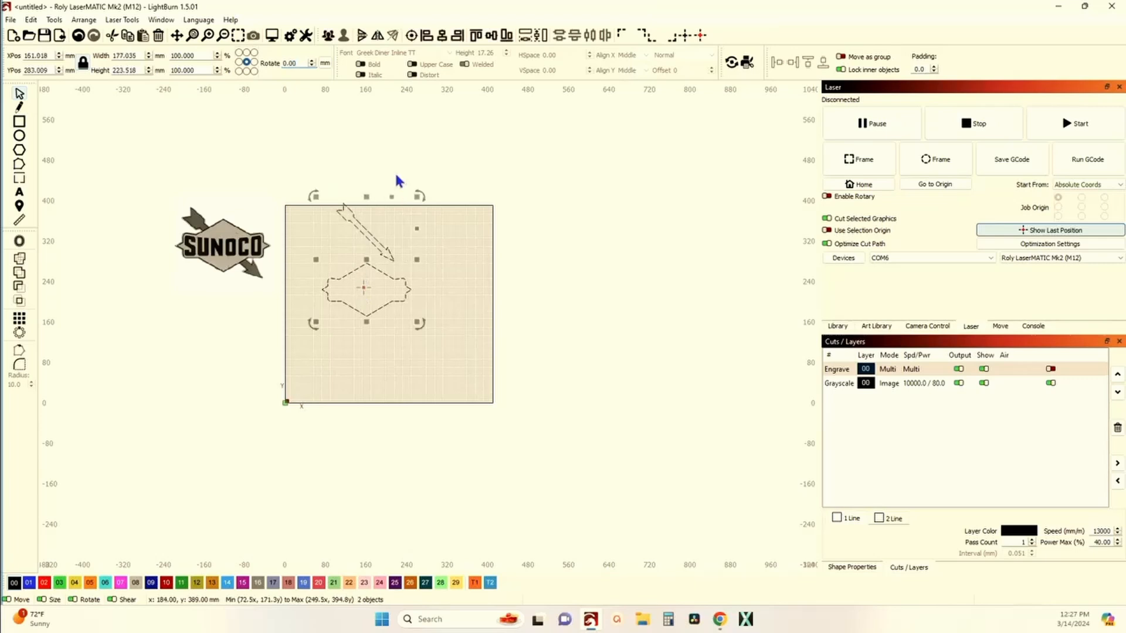
left_click(411, 36)
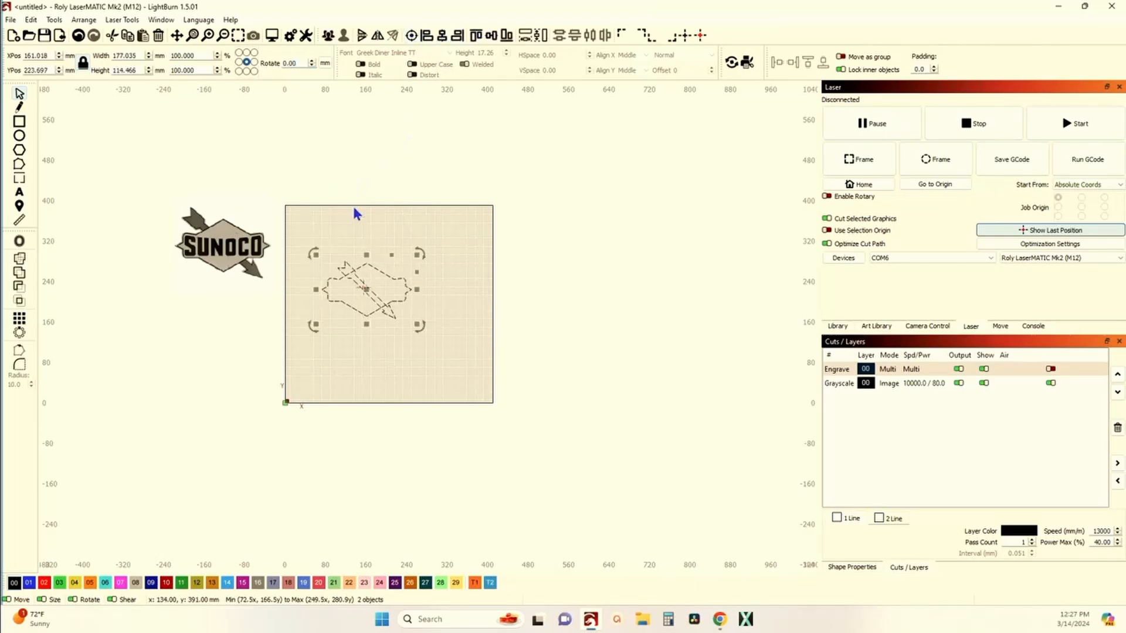
Step: Select the arrow alone and rotate it by -45 degrees
left_click(392, 335)
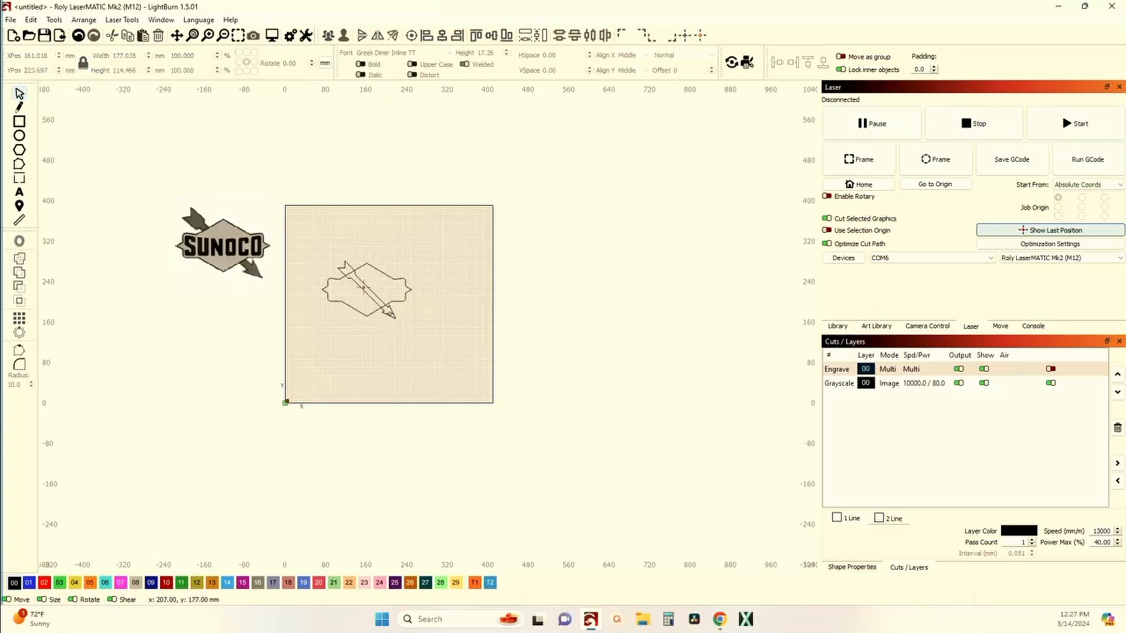
left_click(392, 318)
scroll(391, 318, "up", 3)
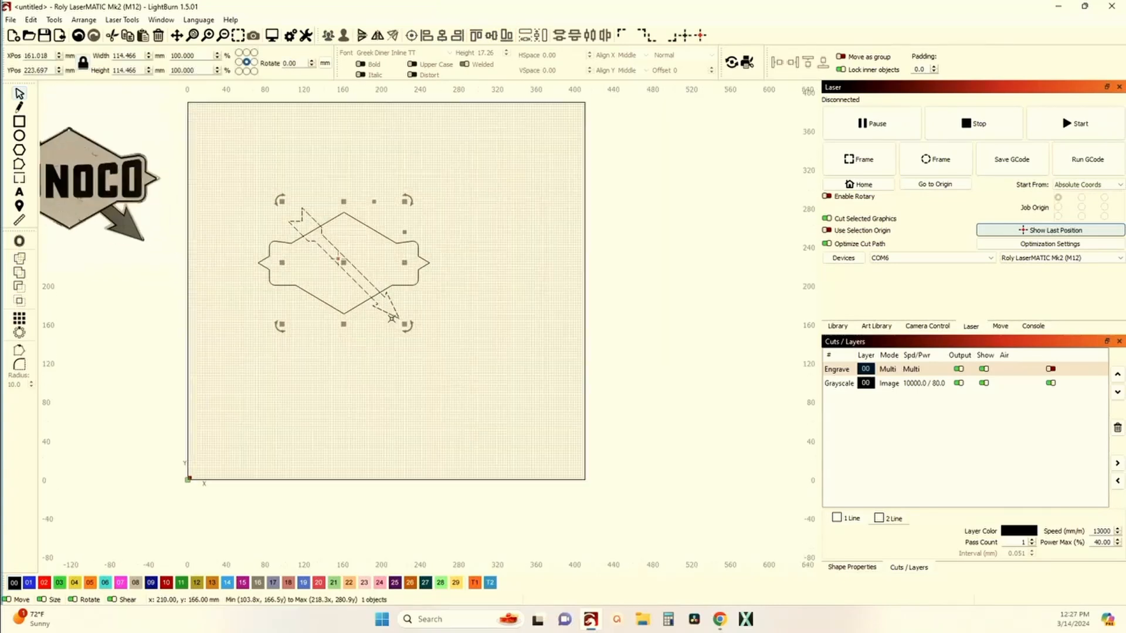
left_click_drag(301, 64, 270, 65)
type("-45")
key("Return")
Step: Scale the arrow up to about 215 mm wide
scroll(230, 114, "down", 2)
left_click_drag(233, 183, 284, 245)
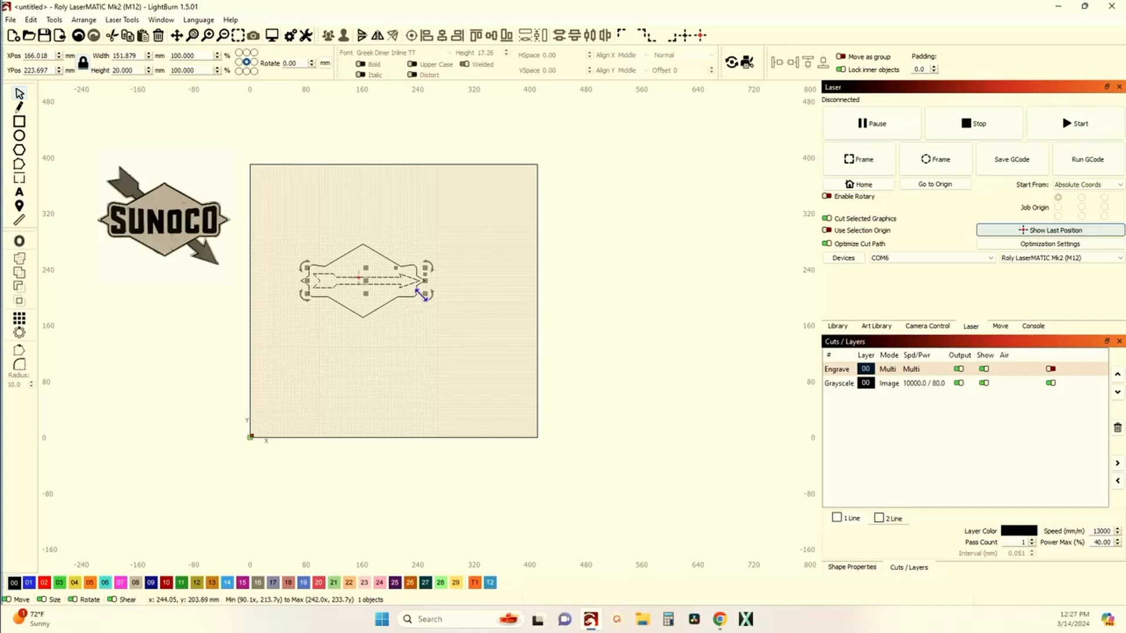
left_click_drag(425, 294, 423, 295)
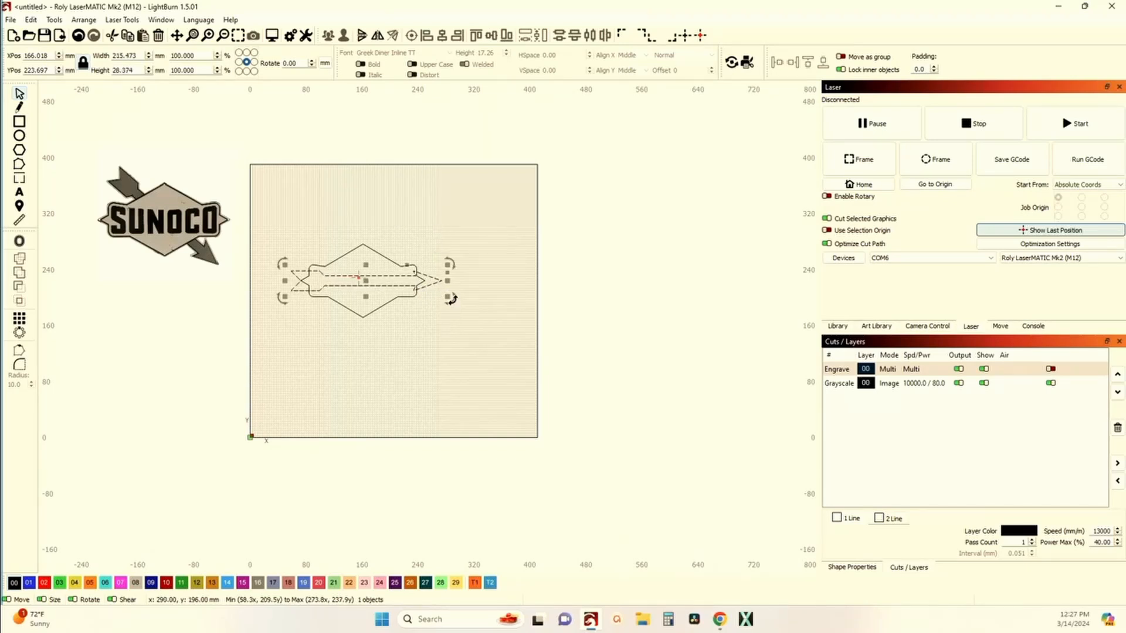
Step: Center the arrow on the sign outline by aligning both shapes' centers
left_click(389, 259, "shift")
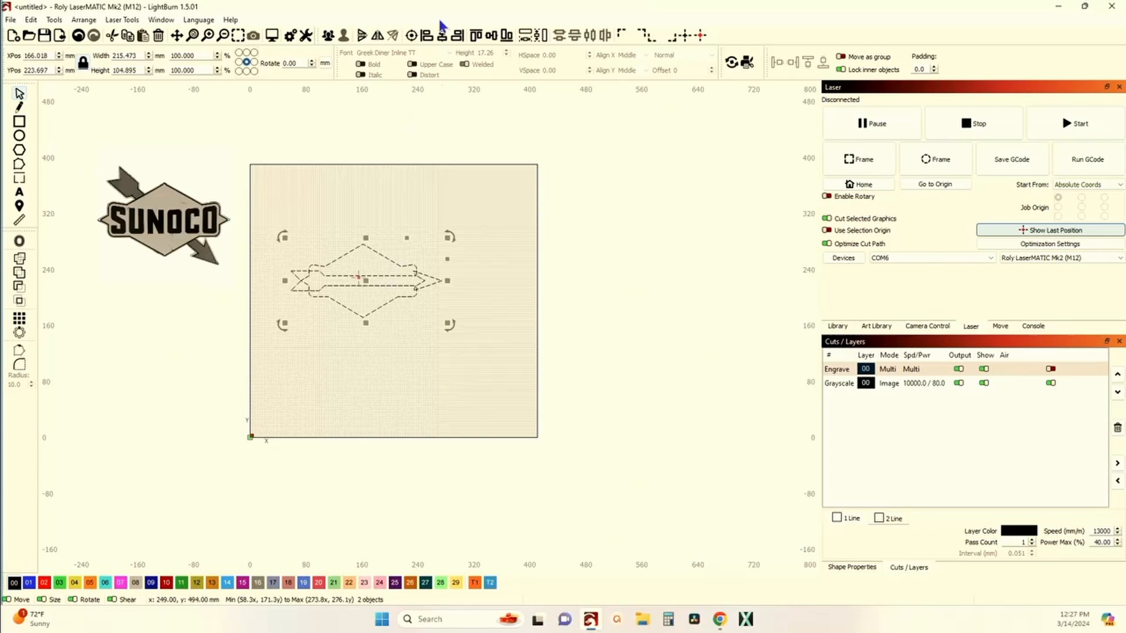
left_click(413, 37)
left_click(421, 153)
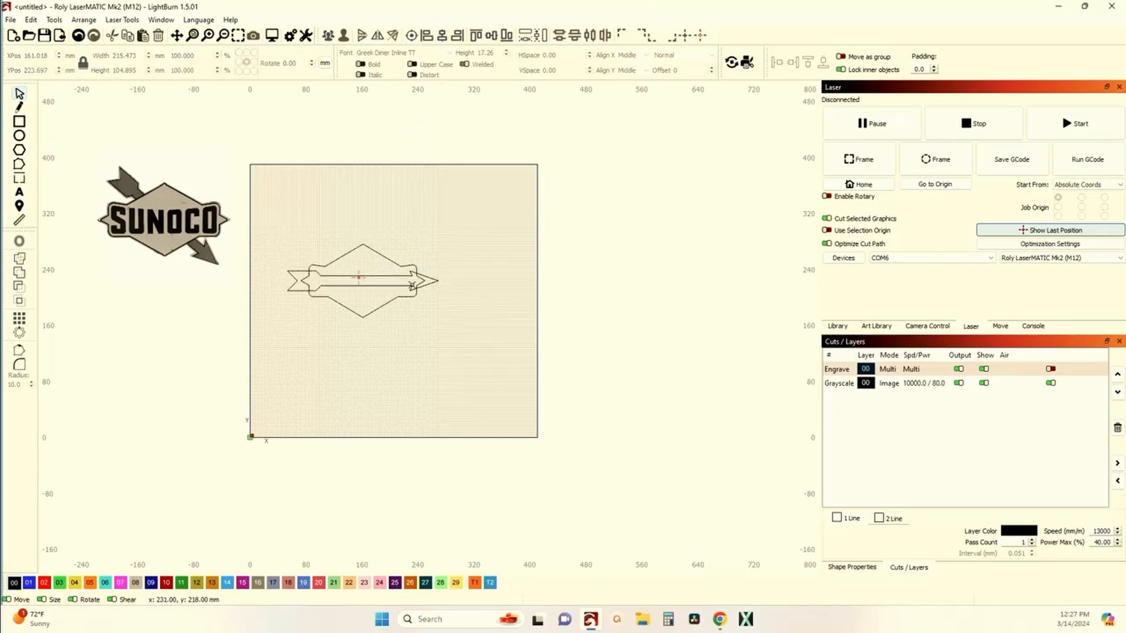
Step: Try rotating the arrow about 39 degrees with its rotate handle, then undo the rotation
left_click(434, 281)
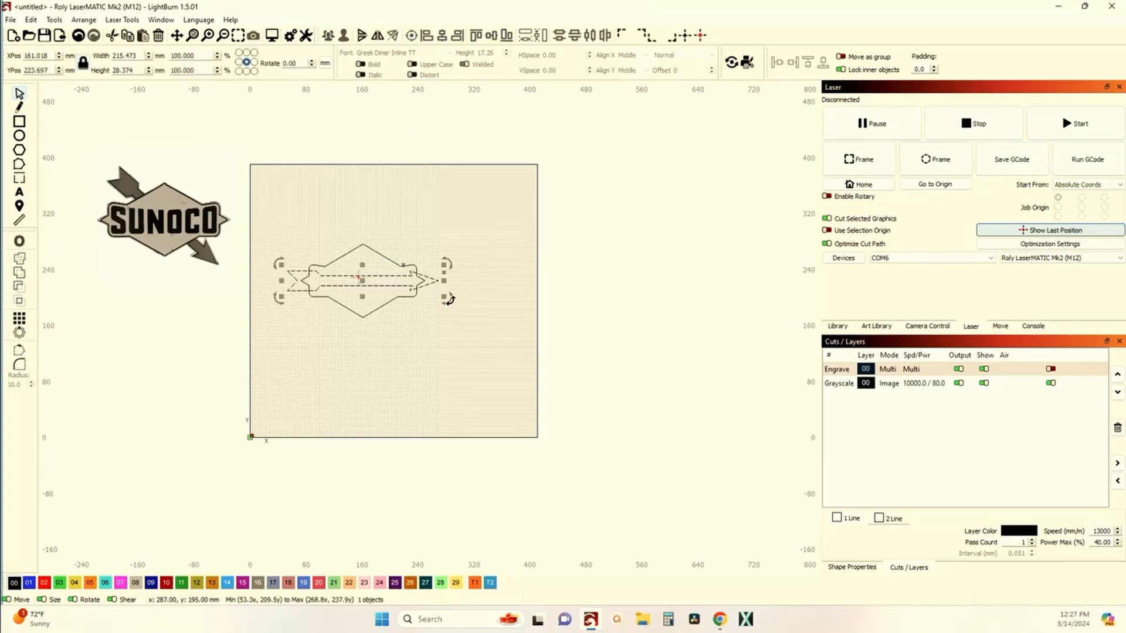
left_click_drag(450, 299, 420, 356)
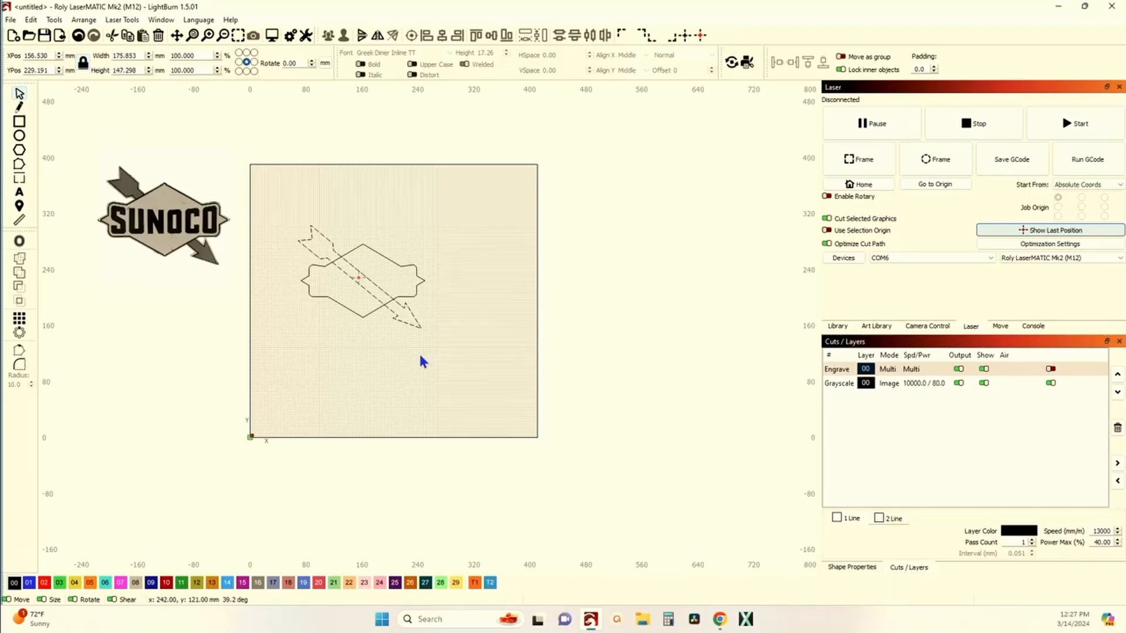
left_click_drag(420, 356, 419, 356)
scroll(212, 236, "up", 10)
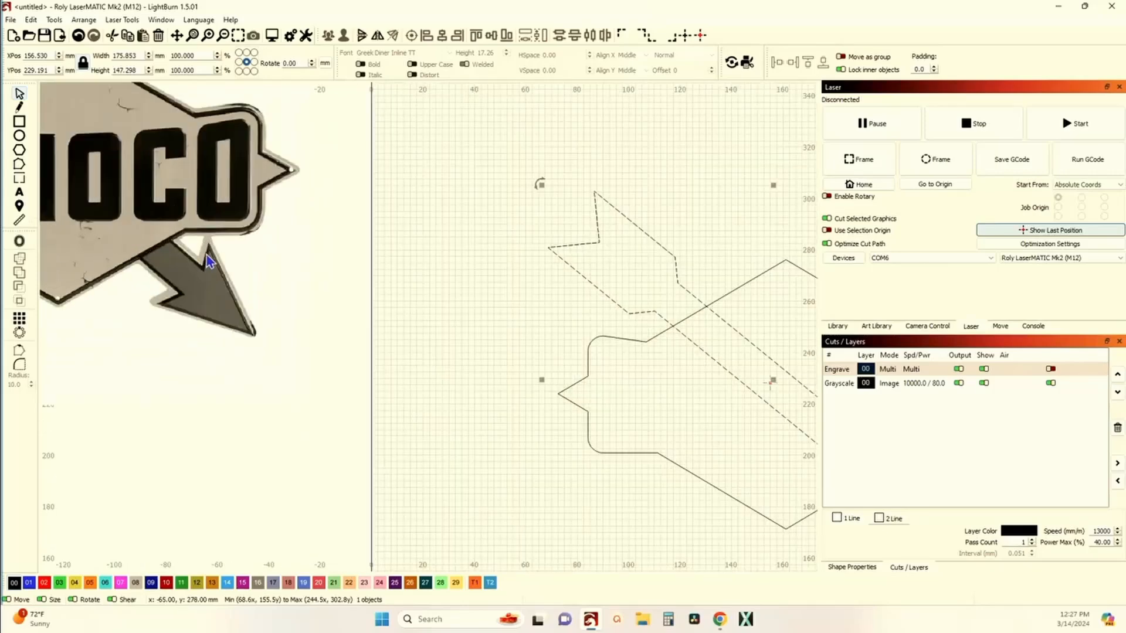
scroll(212, 236, "down", 10)
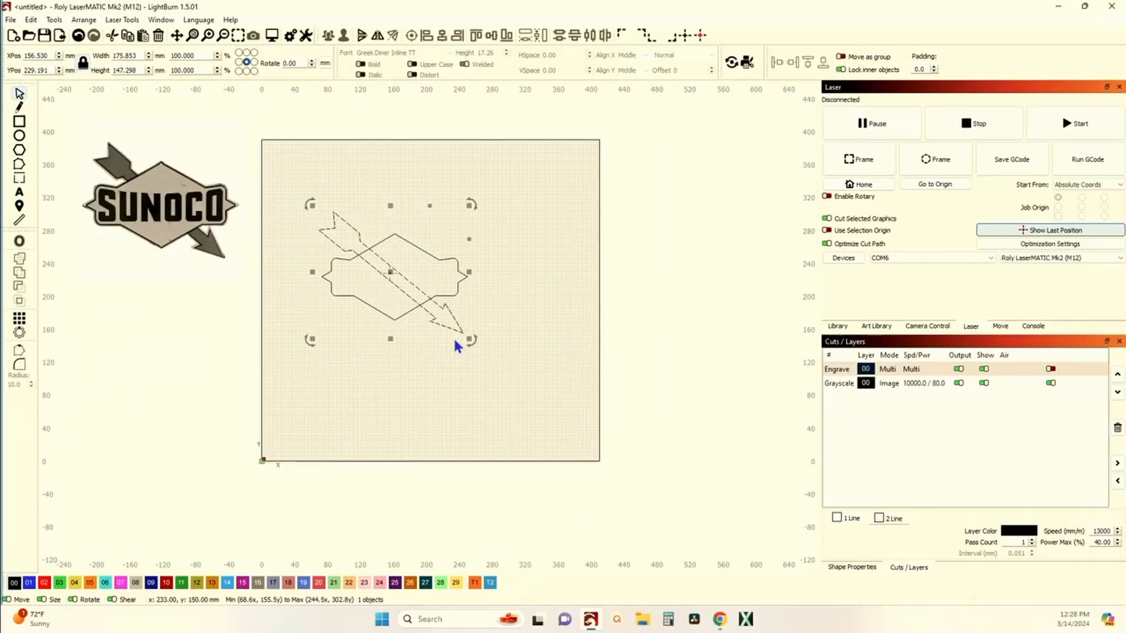
left_click(78, 35)
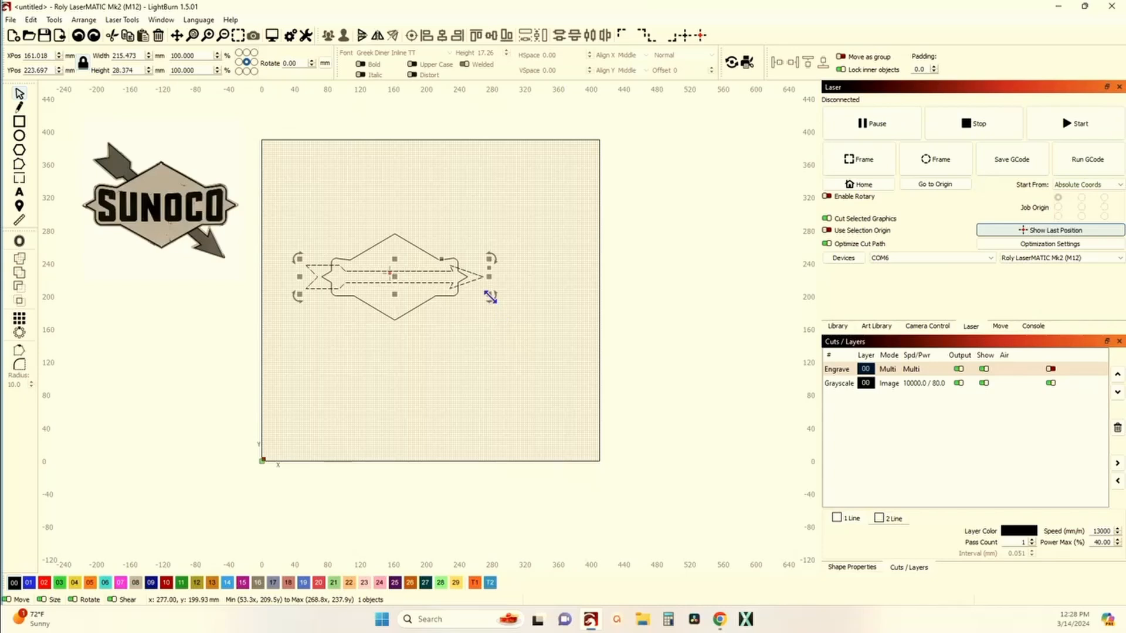
Step: Shrink the arrow to about 196 mm wide, then try rotating it -40 degrees and undo that rotation
left_click_drag(490, 297, 480, 291)
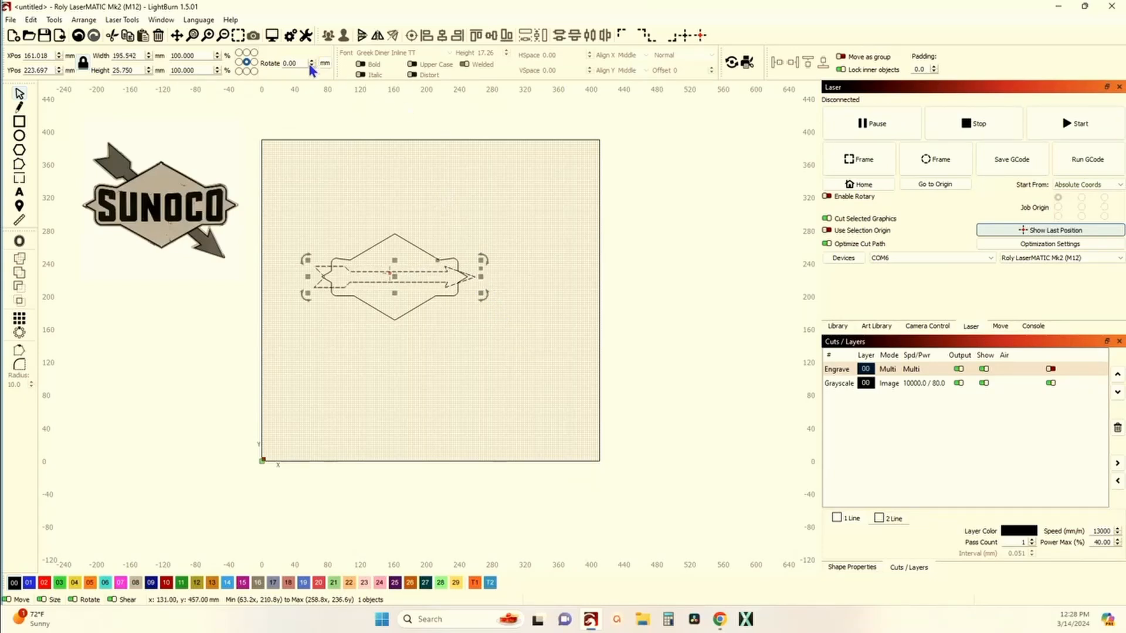
left_click_drag(298, 63, 229, 63)
type("-40")
key("Return")
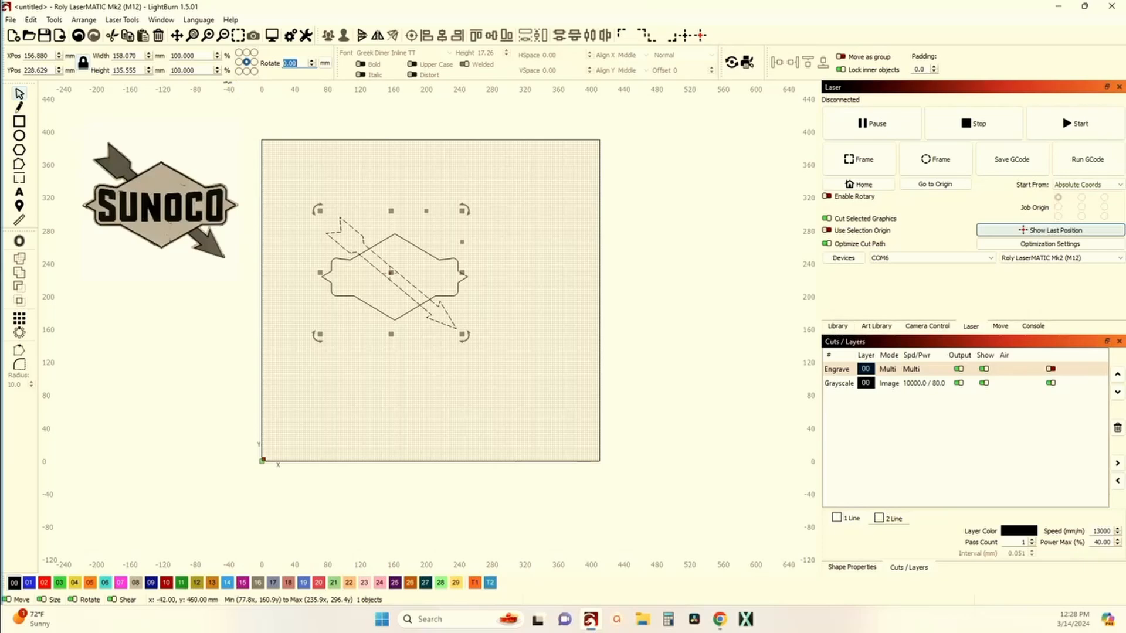
scroll(352, 284, "up", 3)
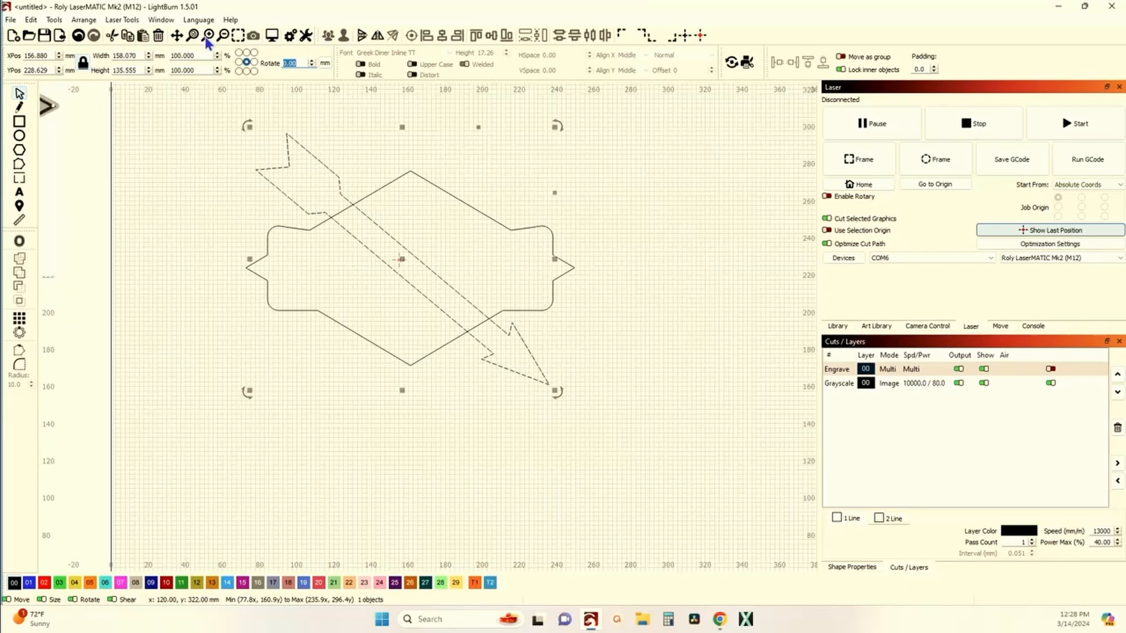
left_click(78, 35)
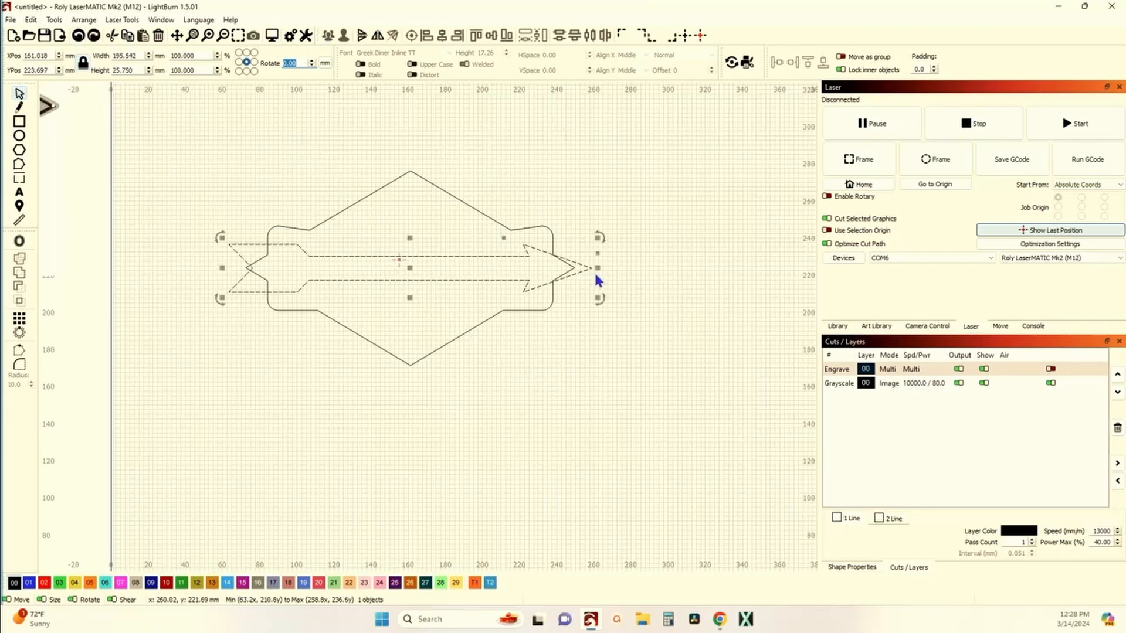
Step: Narrow the arrow to about 180 mm wide and rotate it 40 degrees across the sign
key("Escape")
left_click_drag(598, 268, 579, 269)
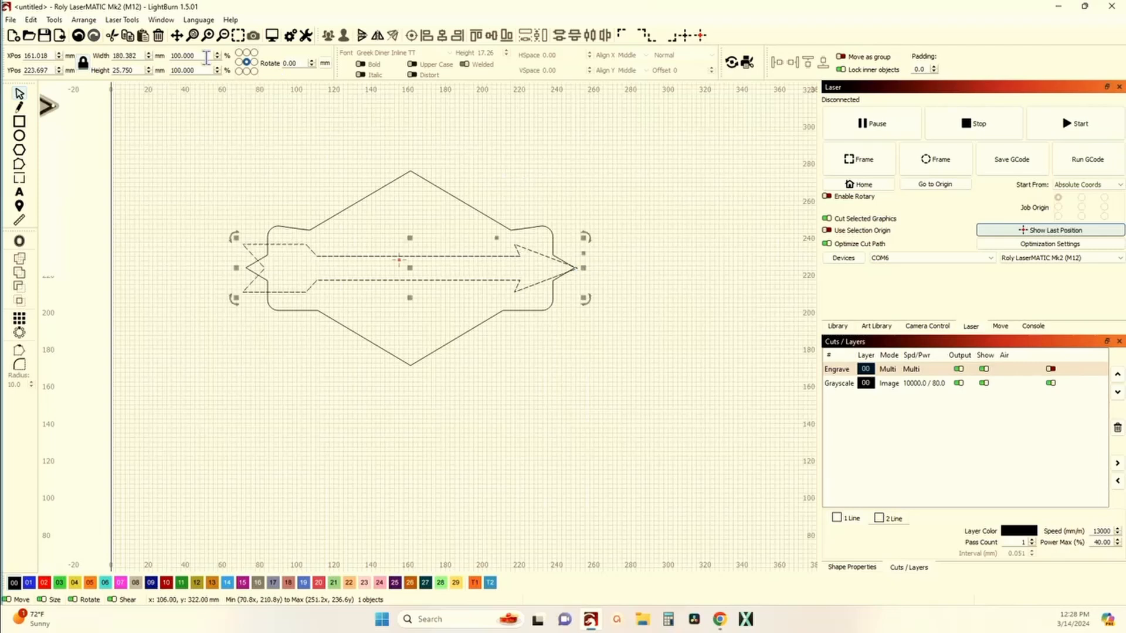
double_click(293, 63)
type("40")
key("Return")
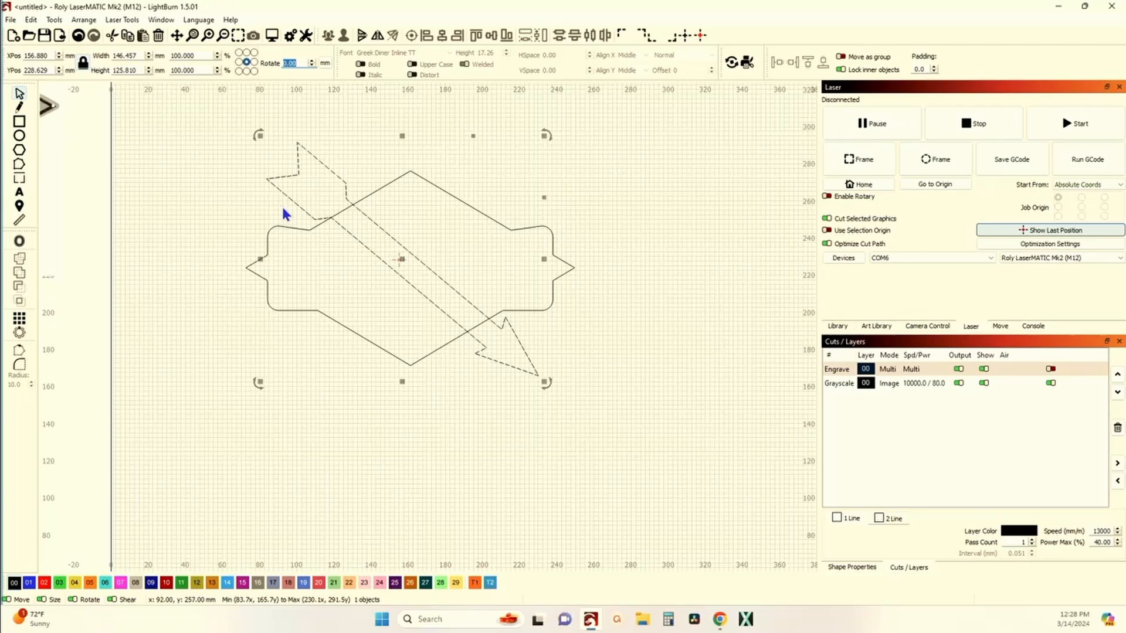
scroll(287, 219, "down", 5)
scroll(112, 166, "up", 2)
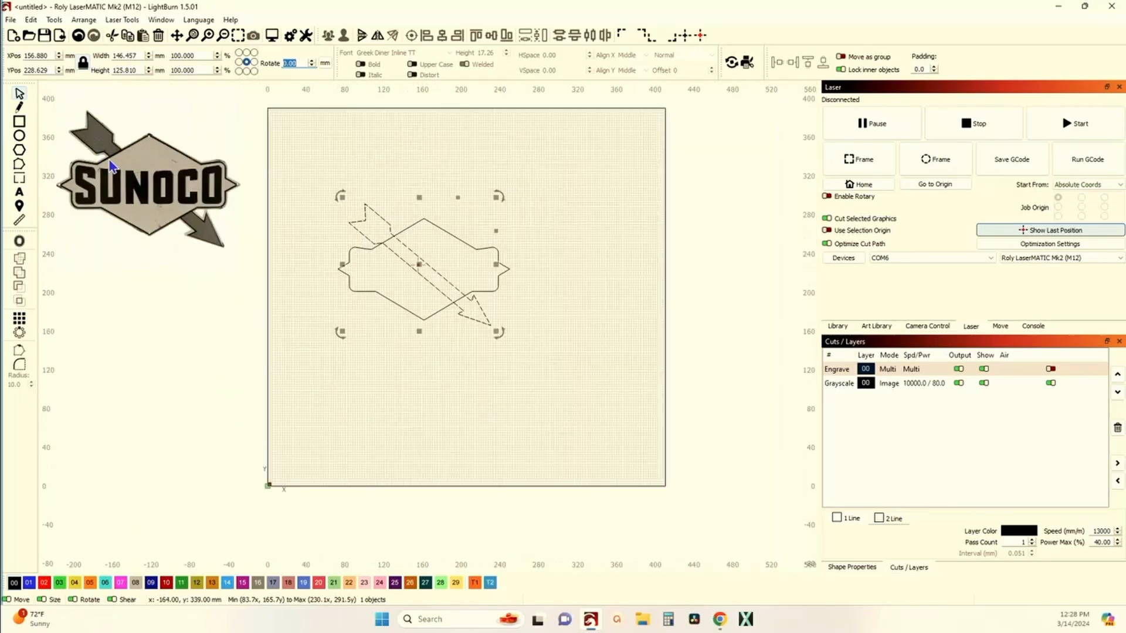
Step: Undo the arrow's rotation, widen it to about 188 mm, and rotate it 40 degrees
left_click(78, 35)
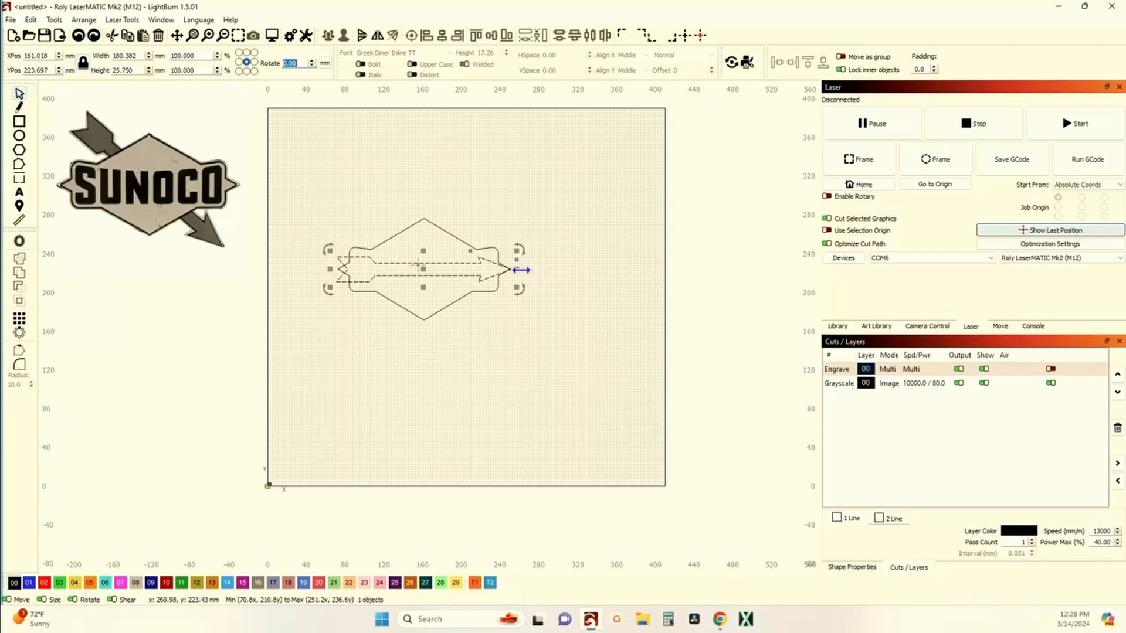
left_click_drag(519, 269, 517, 268)
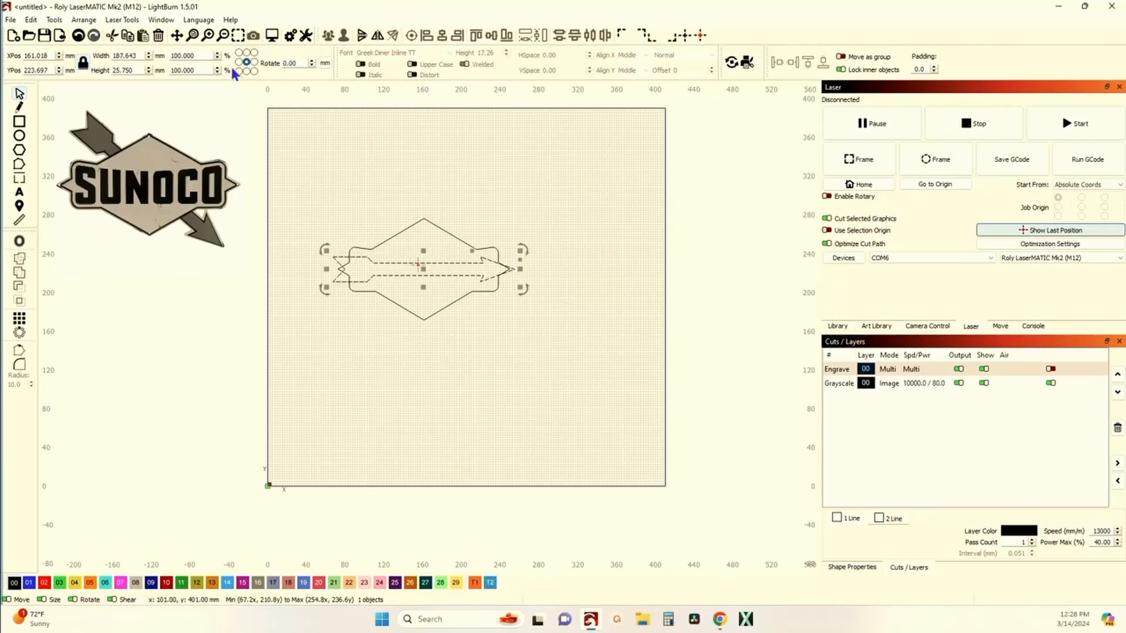
left_click(298, 61)
key("Return")
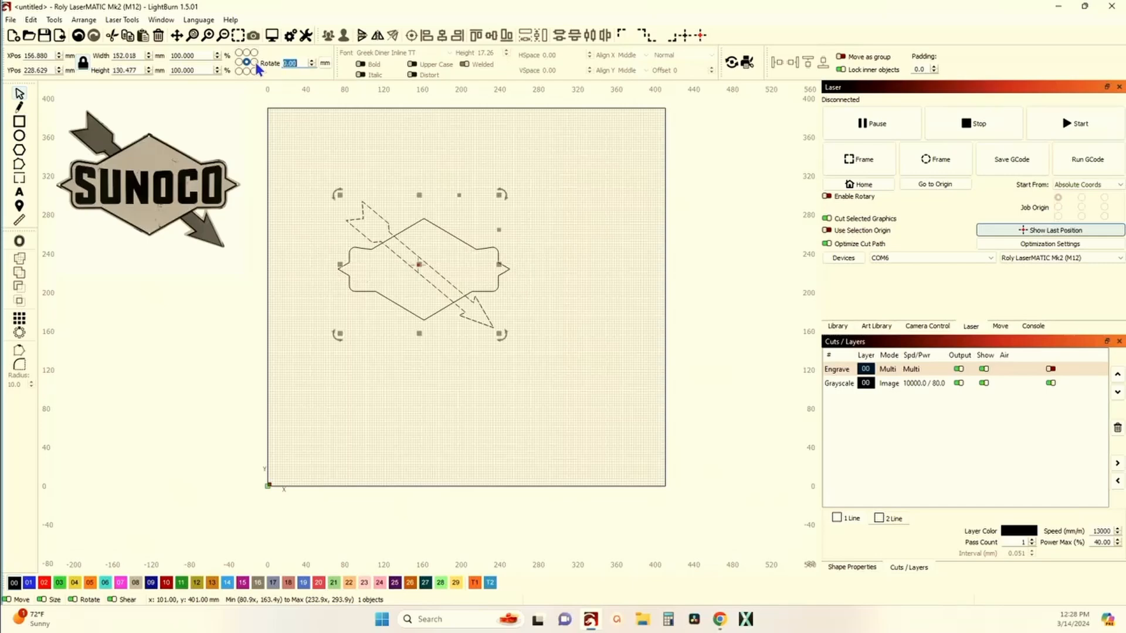
Step: Undo that rotation, widen the arrow to about 194 mm, and rotate it -40 degrees across the sign
scroll(369, 311, "up", 3)
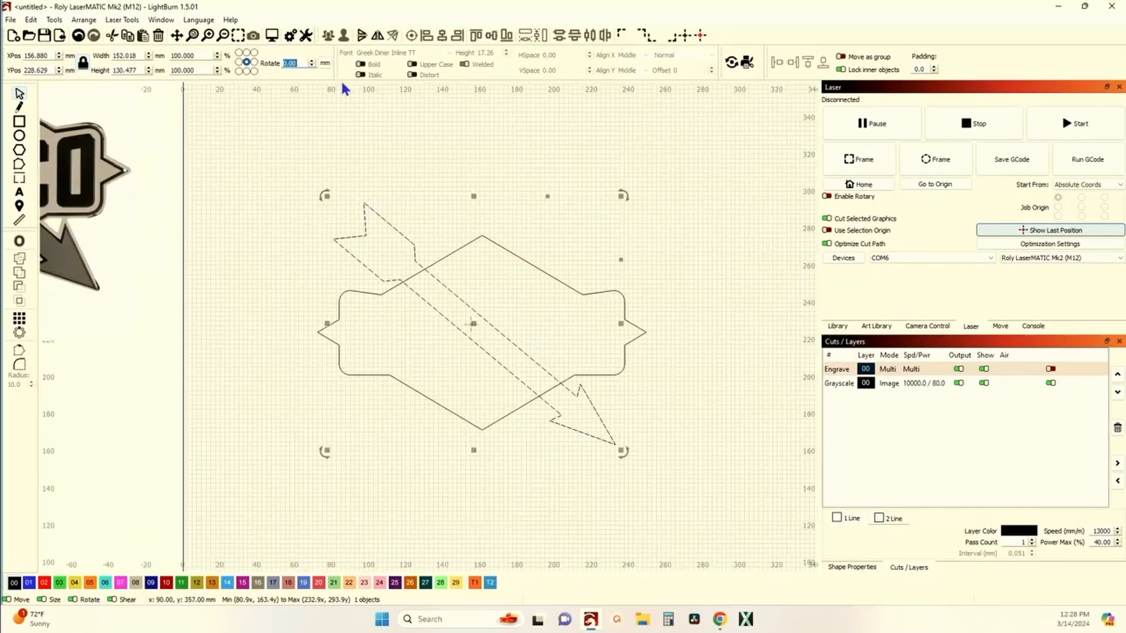
left_click(85, 37)
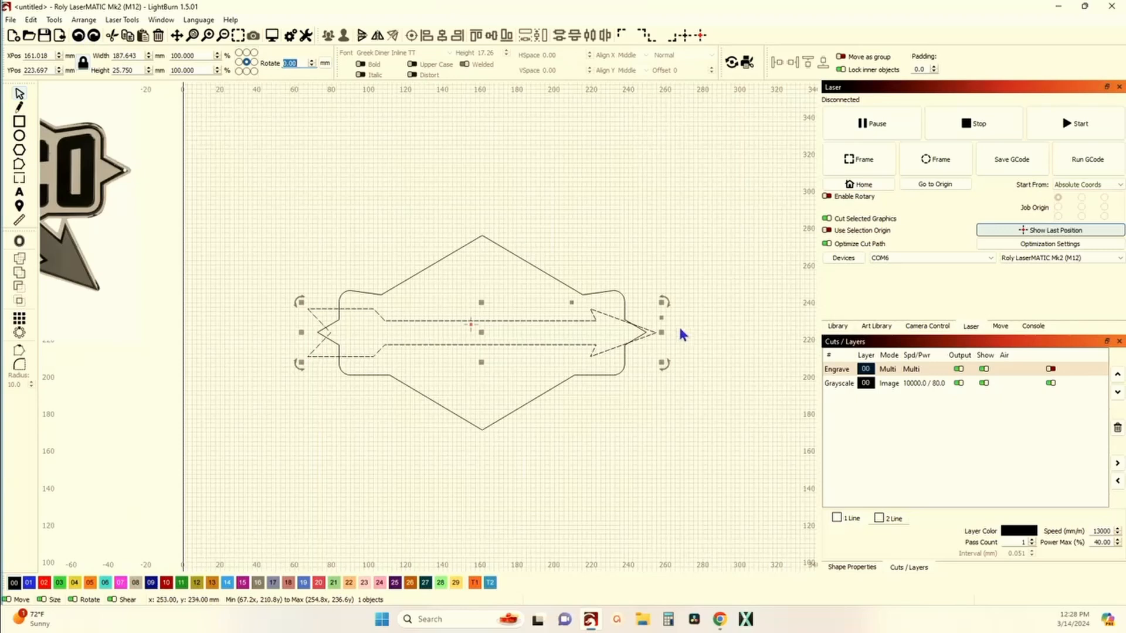
left_click_drag(662, 332, 668, 332)
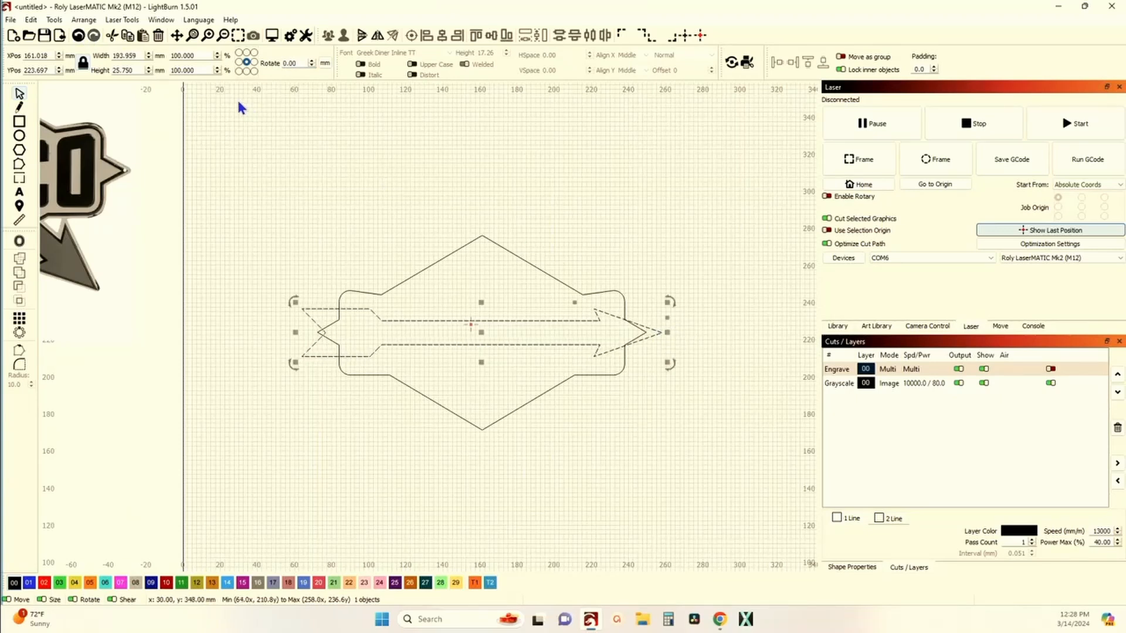
left_click(300, 65)
type("-40")
key("Return")
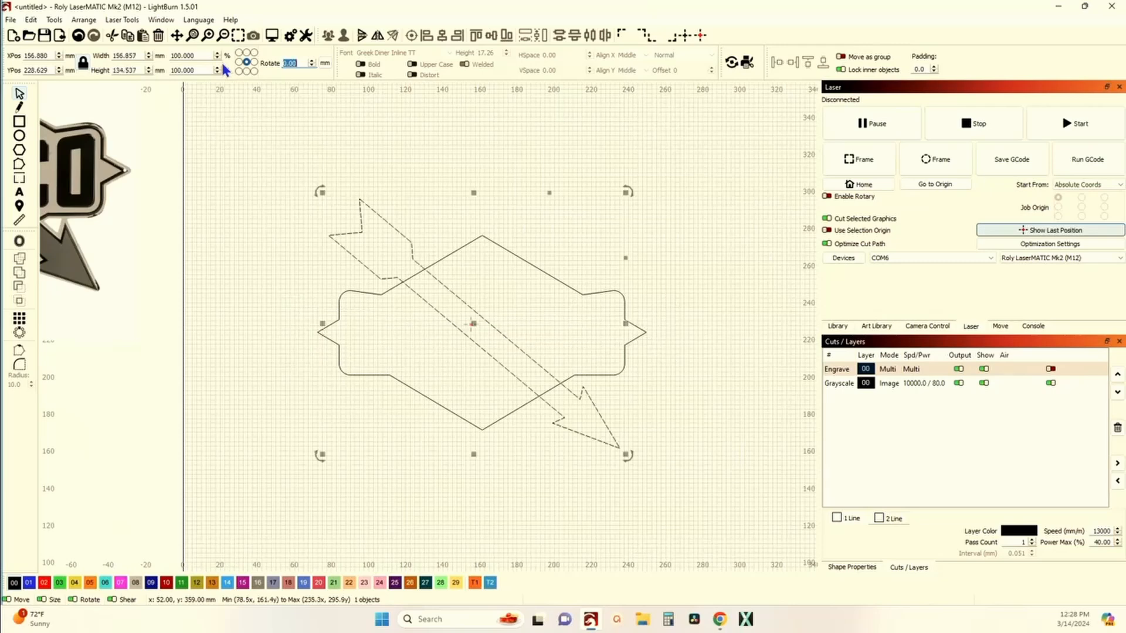
Step: Select the arrow together with the sign outline and weld them into one combined shape
scroll(199, 110, "down", 3)
left_click_drag(185, 267, 327, 286)
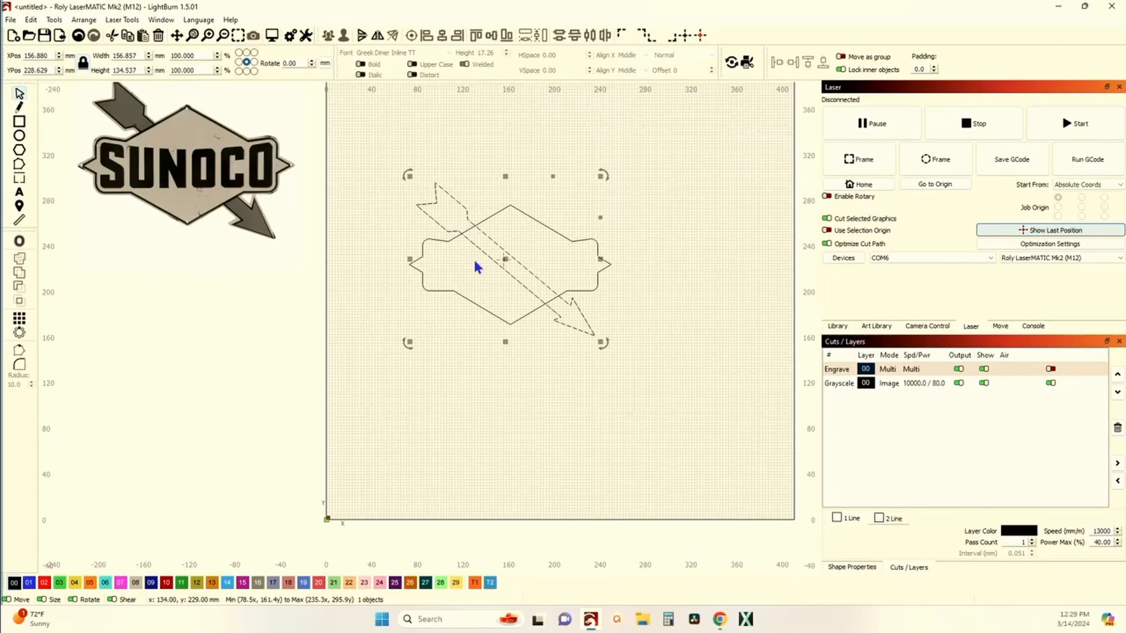
left_click(423, 284, "shift")
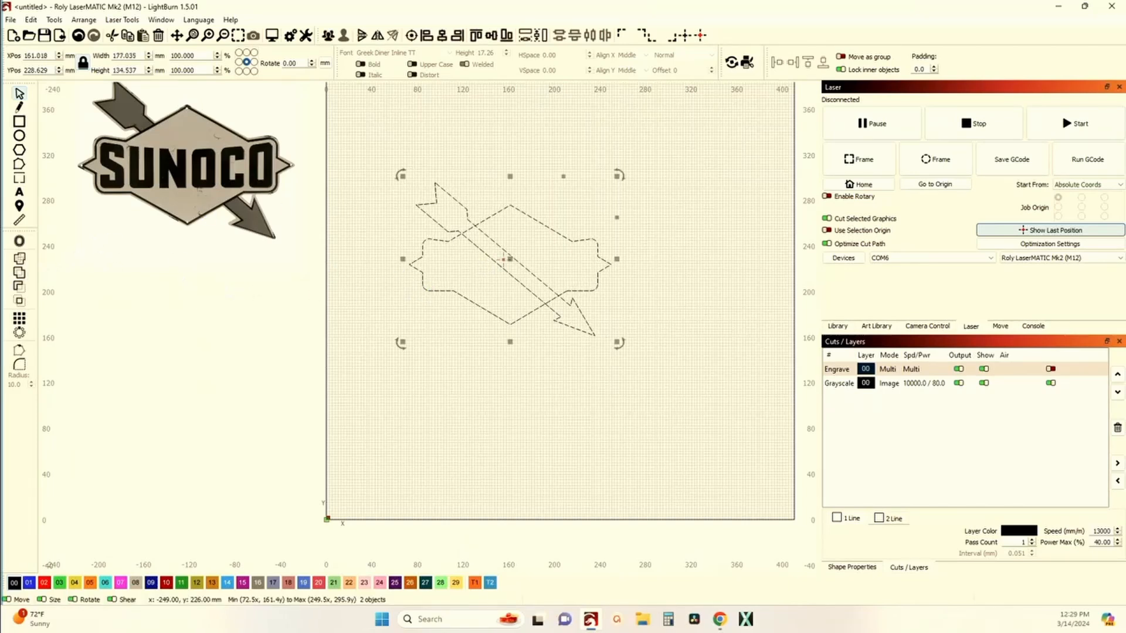
left_click(19, 275)
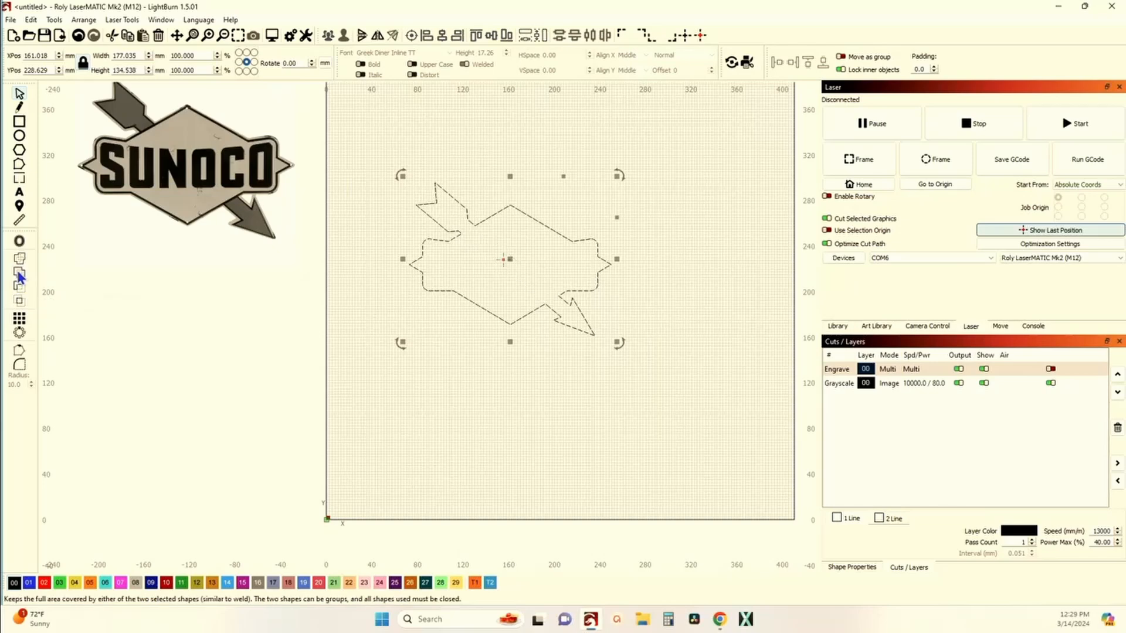
left_click(251, 308)
scroll(251, 308, "down", 2)
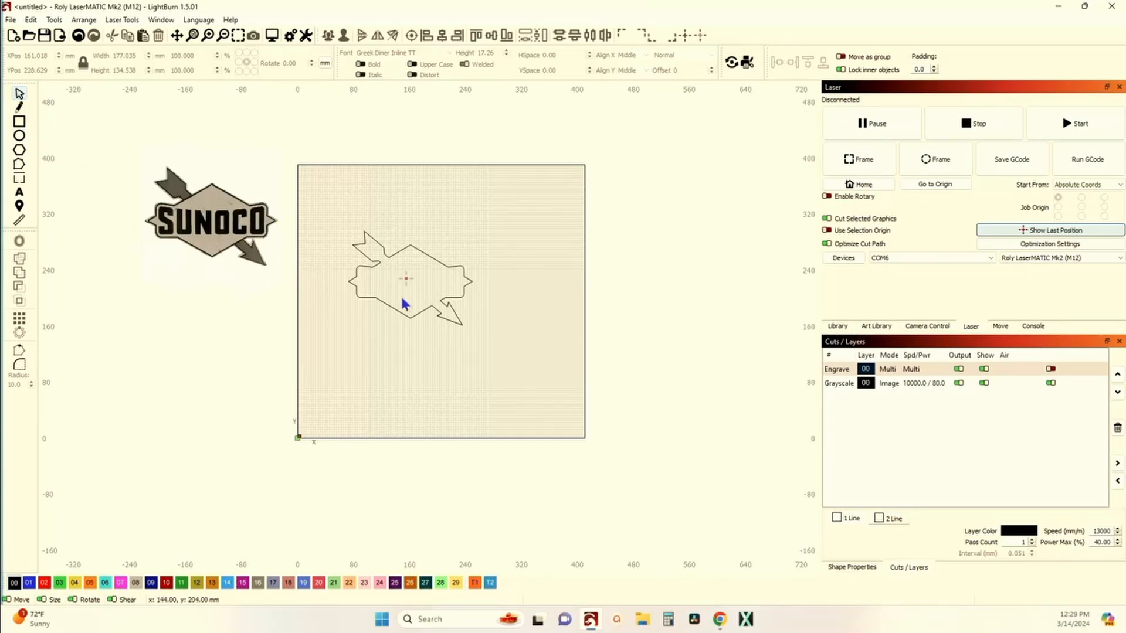
Step: Undo the weld so the arrow and the sign outline are separate shapes again
scroll(412, 304, "up", 3)
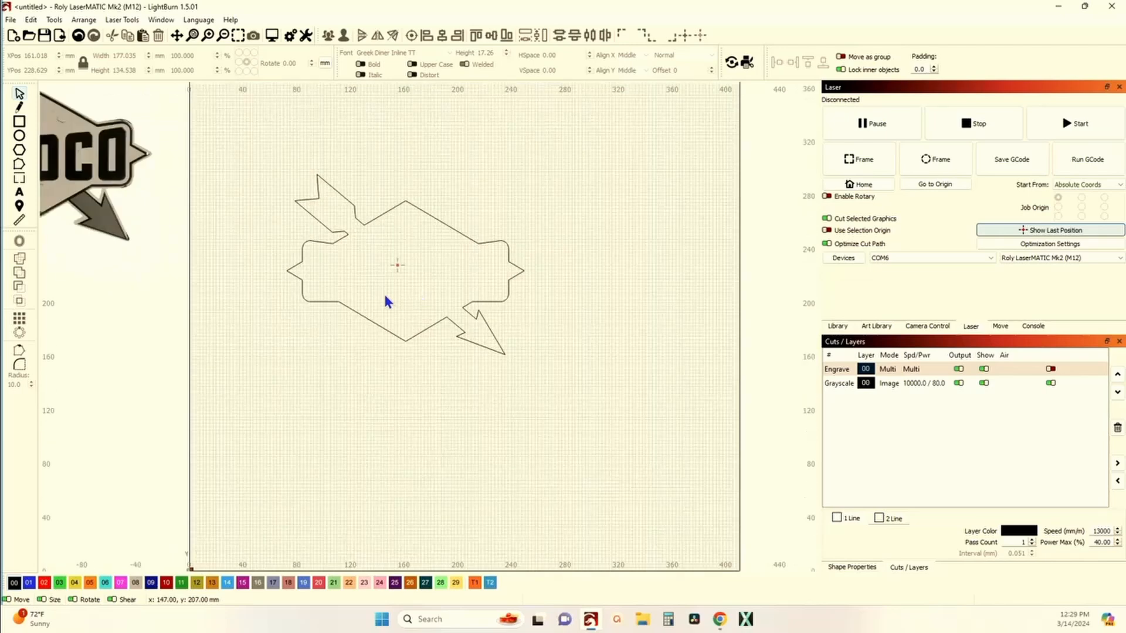
scroll(495, 319, "down", 2)
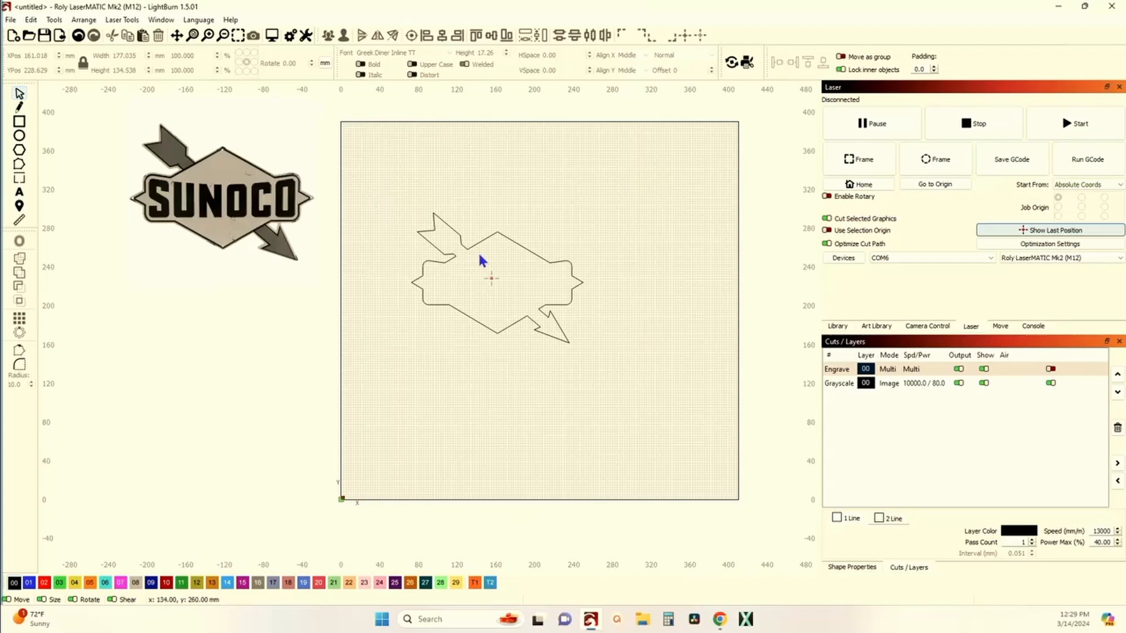
left_click(78, 35)
left_click(78, 35)
left_click(425, 203)
left_click(446, 258)
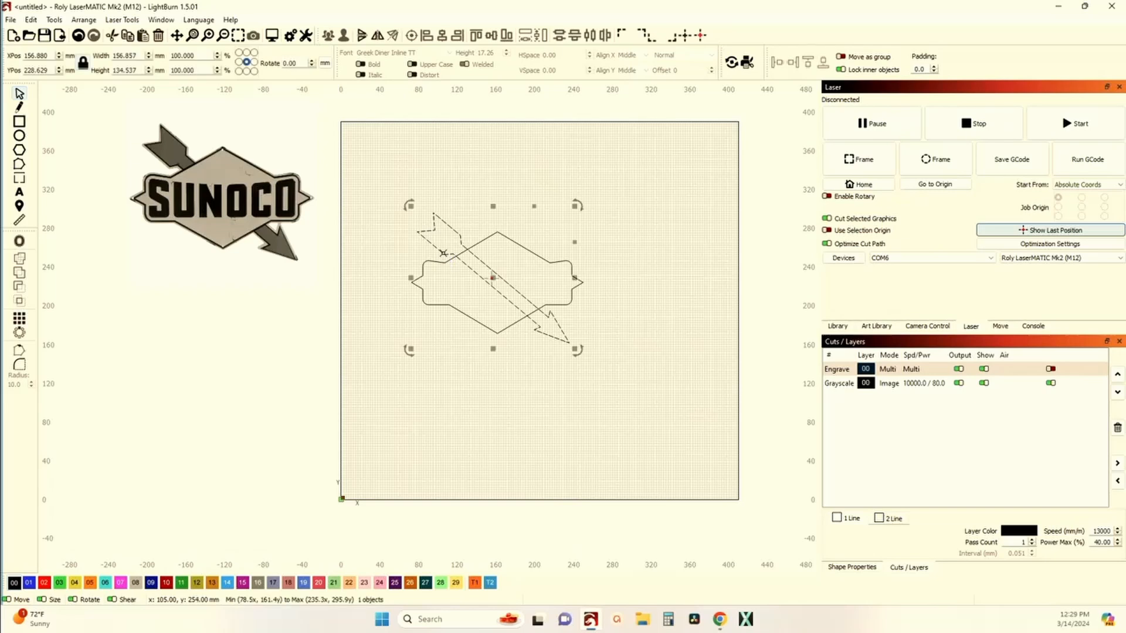
left_click(19, 241)
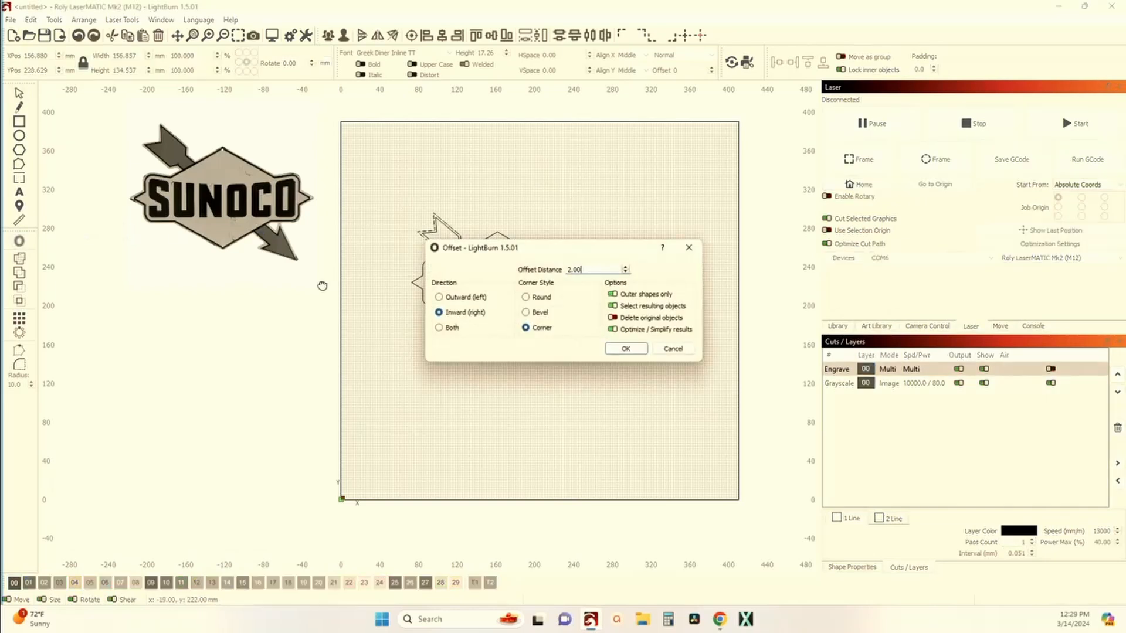
left_click(441, 312)
left_click_drag(573, 254, 742, 230)
scroll(528, 273, "up", 6)
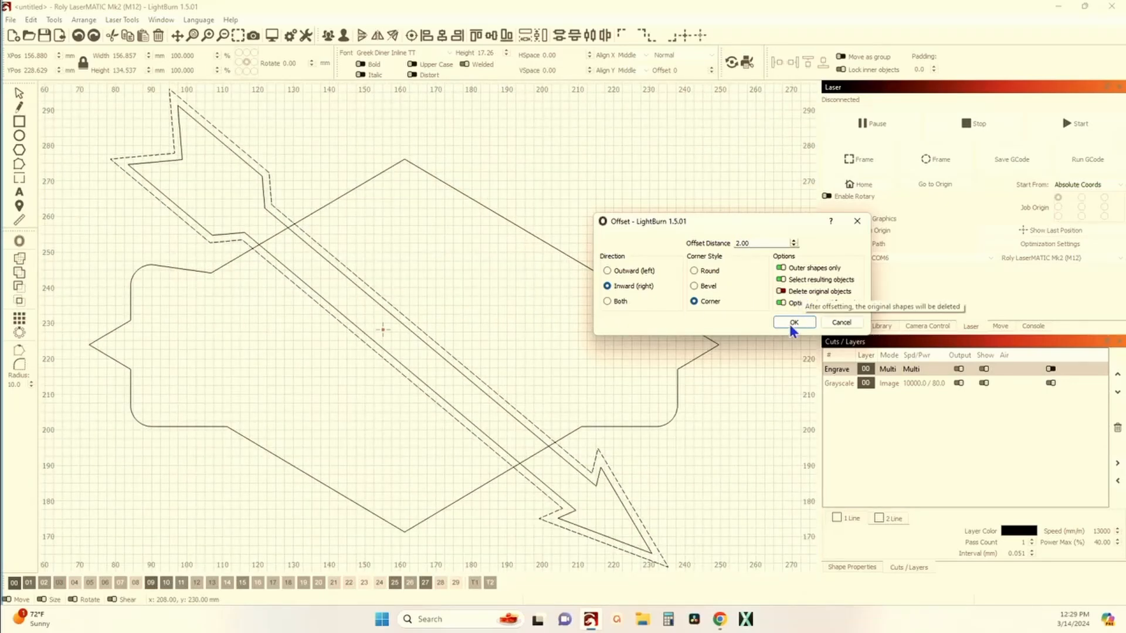
left_click(840, 323)
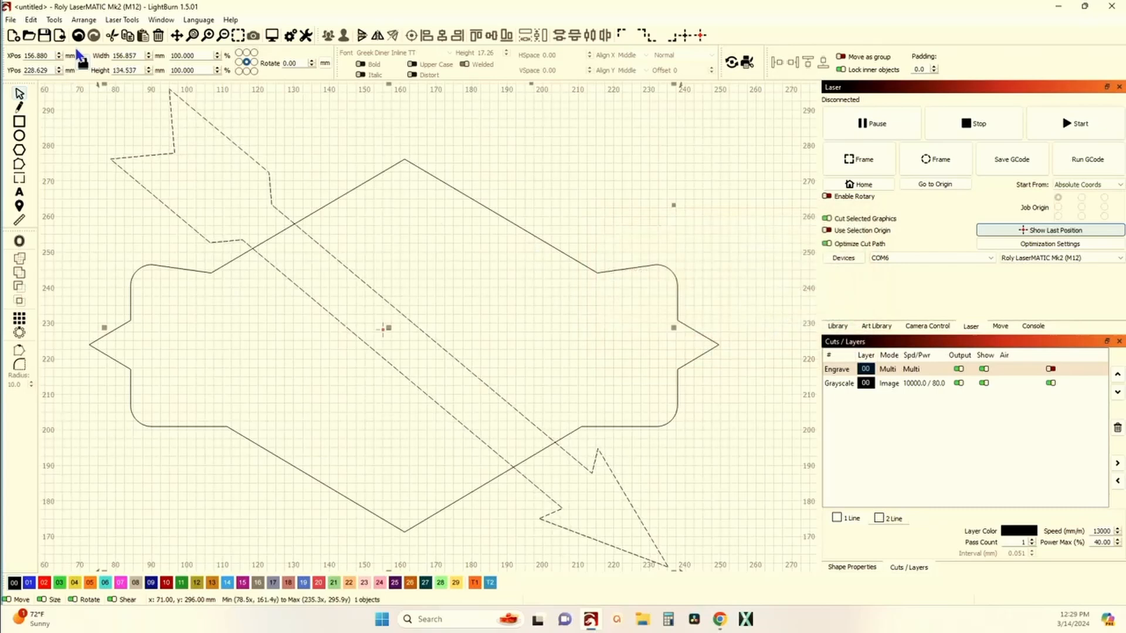
key("Escape")
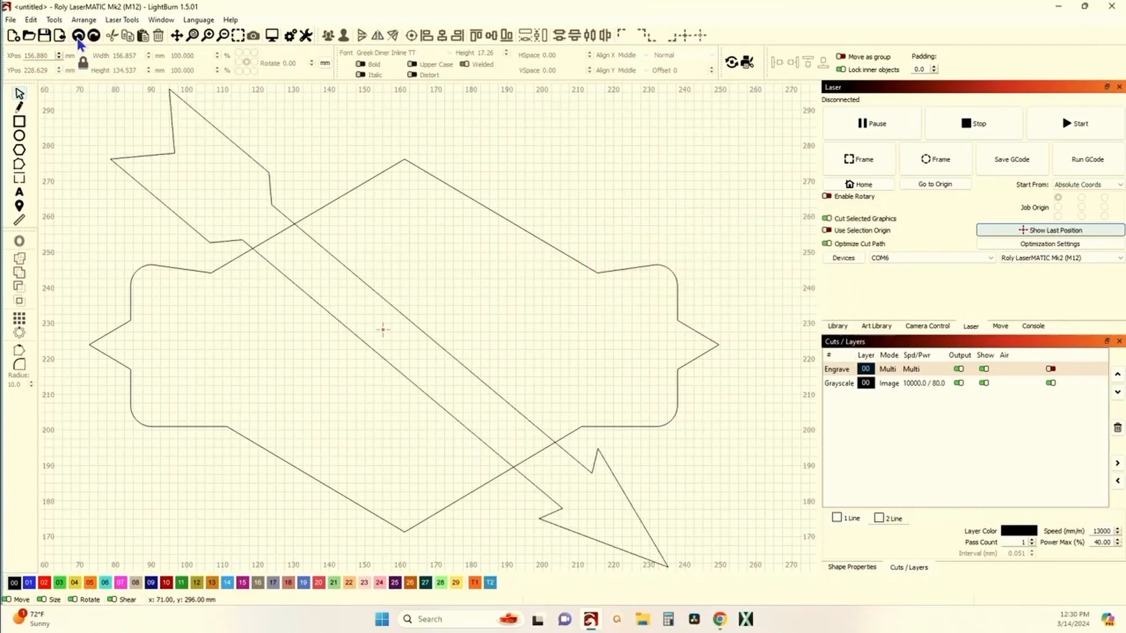
Step: Offset the arrow inward by 2.00 mm with corner-style corners, keeping the original arrow
left_click(168, 207)
left_click(23, 245)
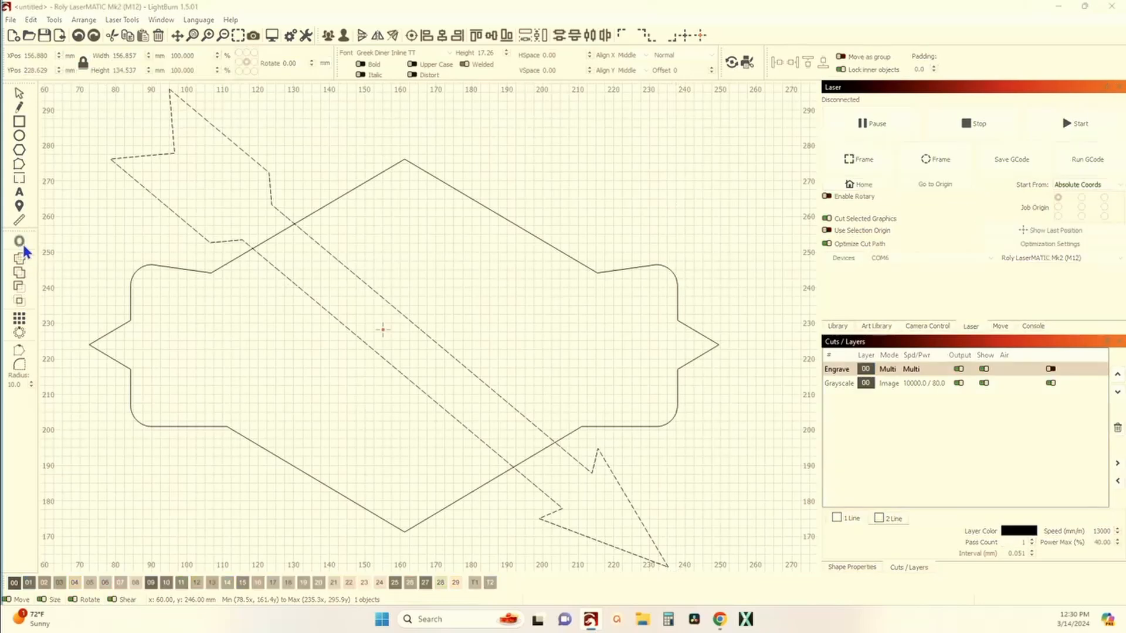
left_click(628, 346)
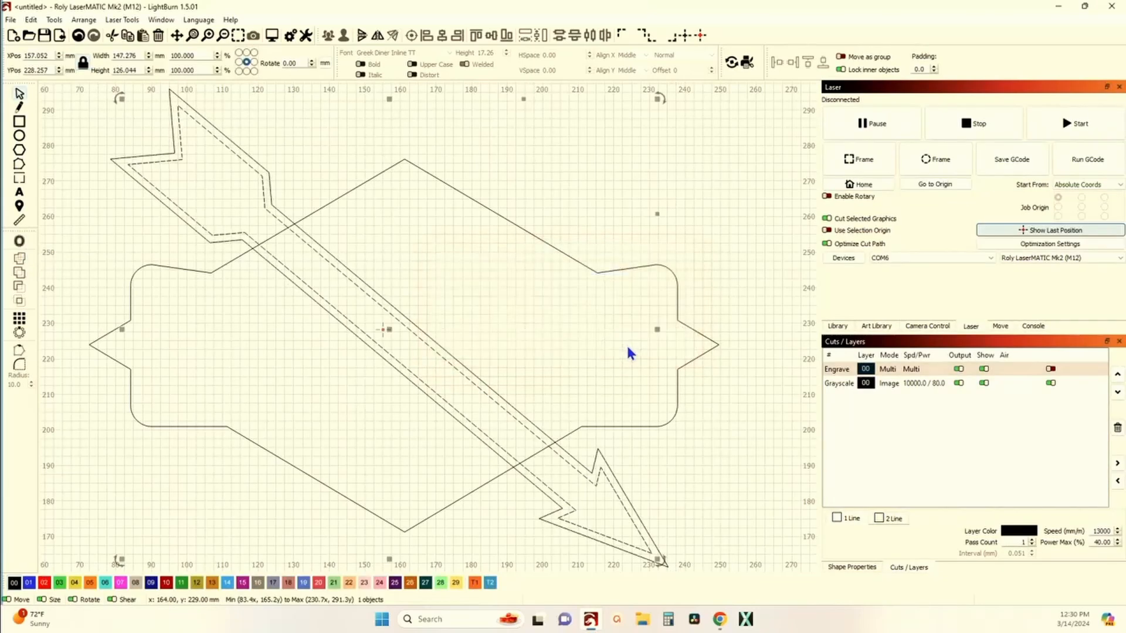
Step: Select the sign outline together with the inner arrow offset and weld them
left_click(555, 338)
scroll(247, 253, "up", 2)
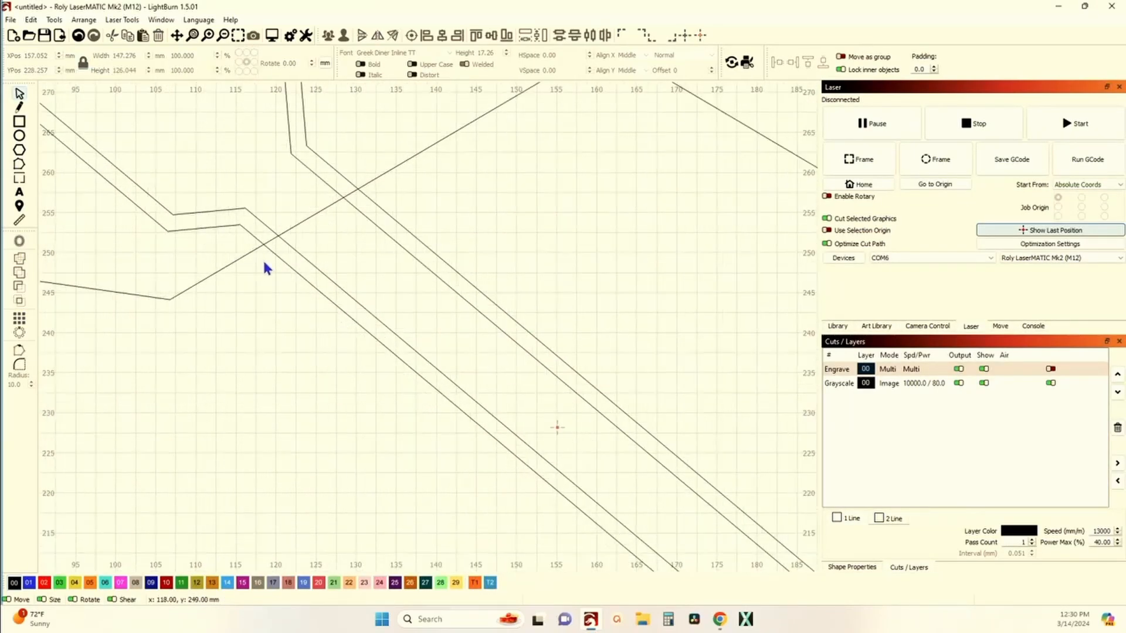
left_click_drag(265, 258, 248, 244)
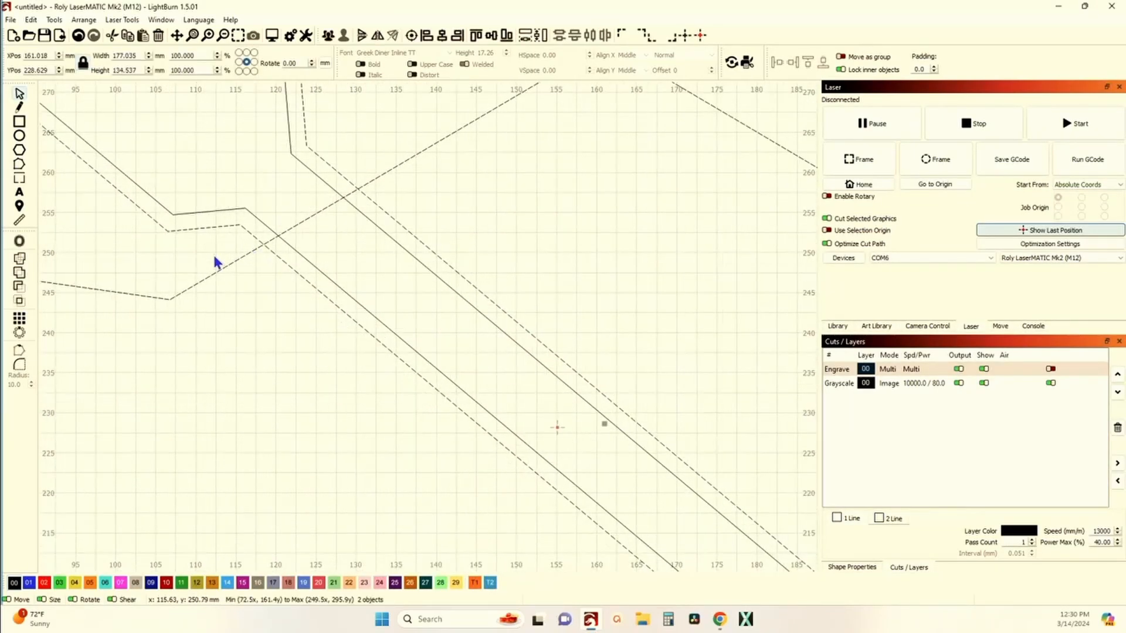
left_click(21, 288)
scroll(309, 255, "down", 6)
left_click(291, 276)
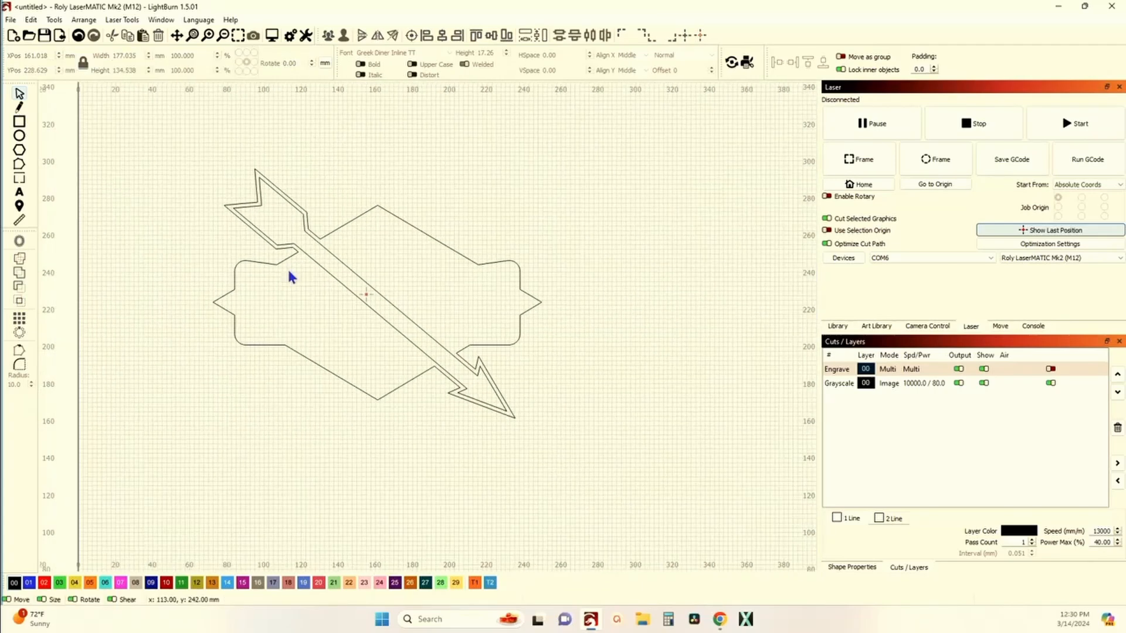
Step: Undo the weld of the sign outline and the inner arrow offset
scroll(350, 374, "down", 4)
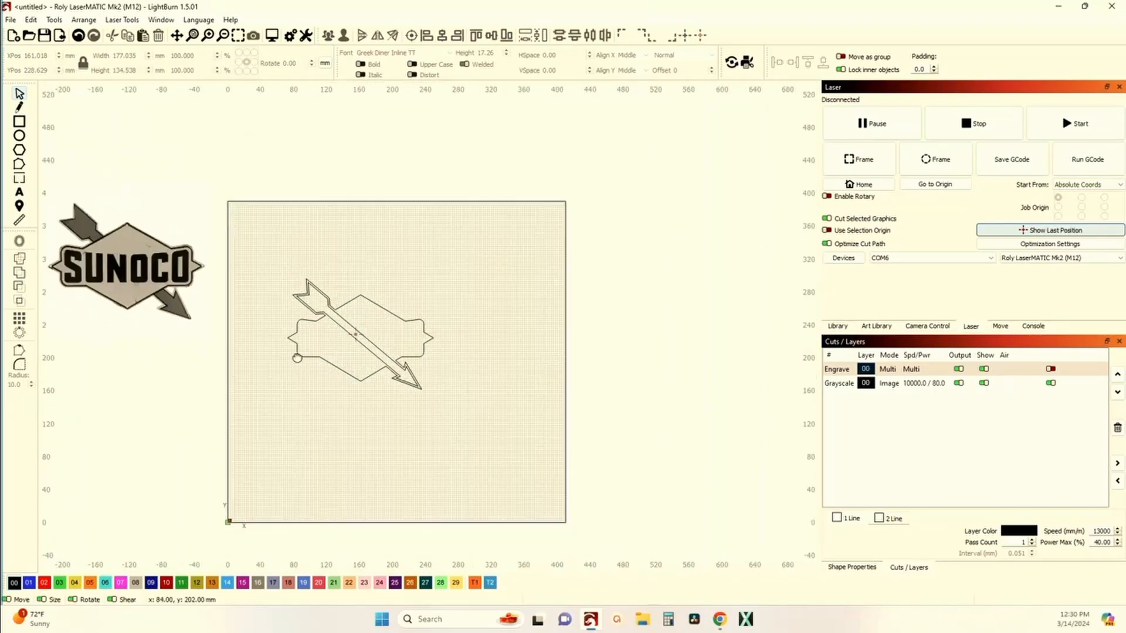
scroll(320, 346, "up", 2)
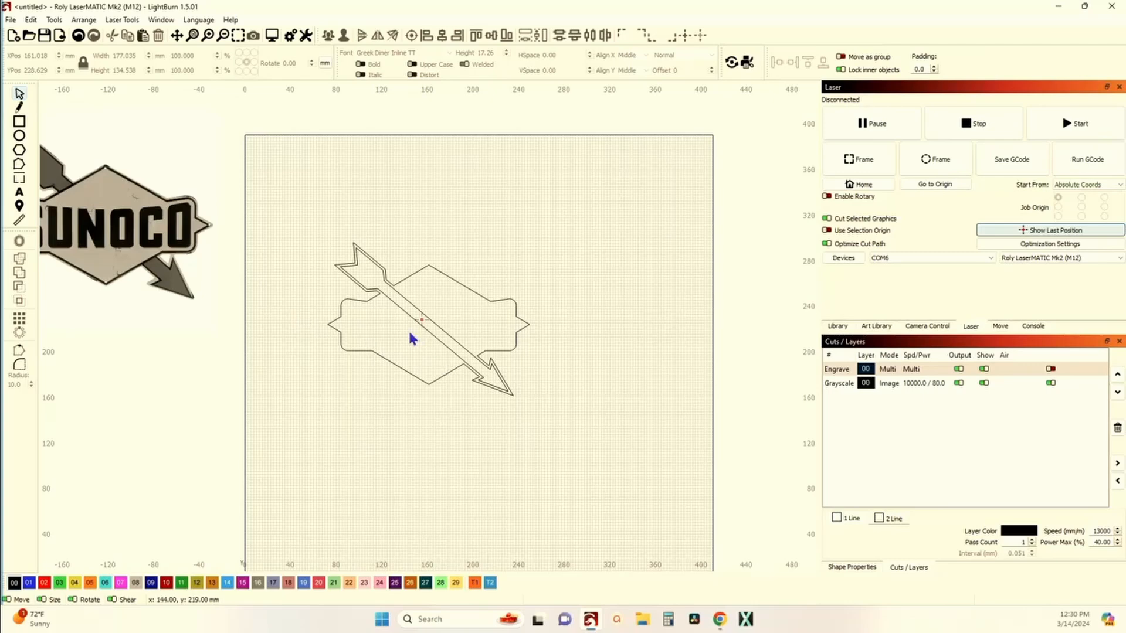
scroll(375, 297, "up", 3)
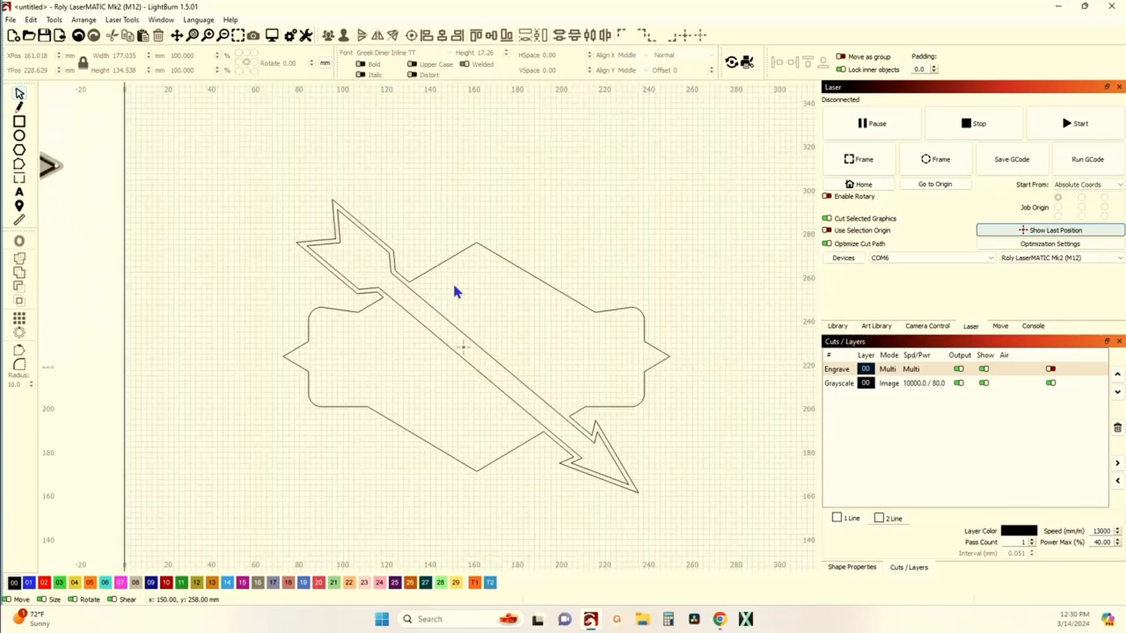
scroll(405, 303, "down", 2)
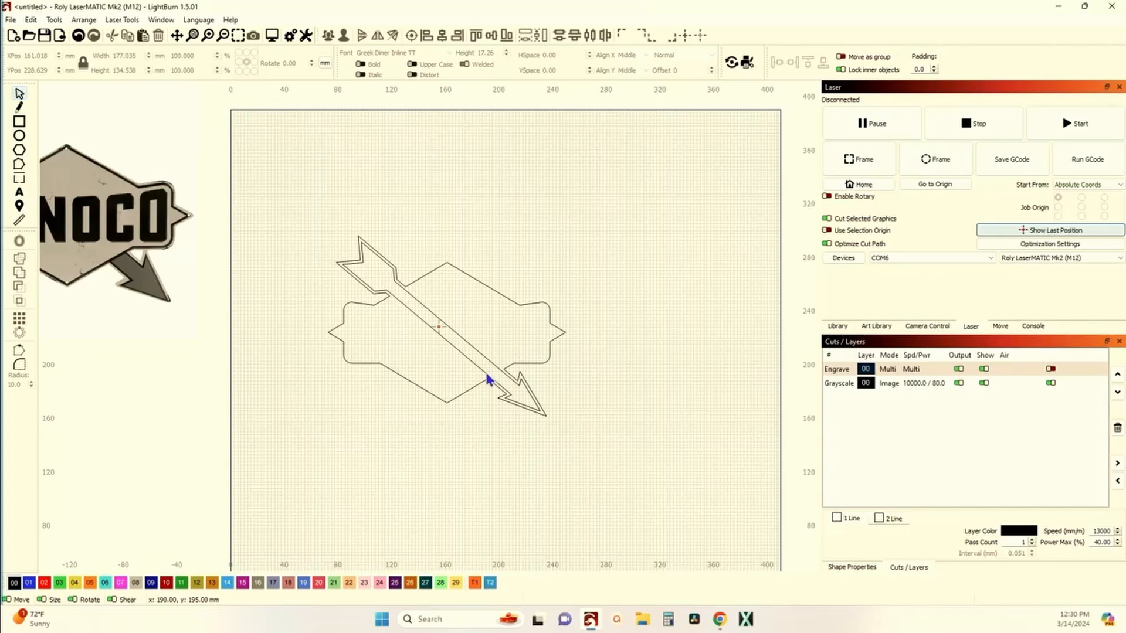
left_click(79, 37)
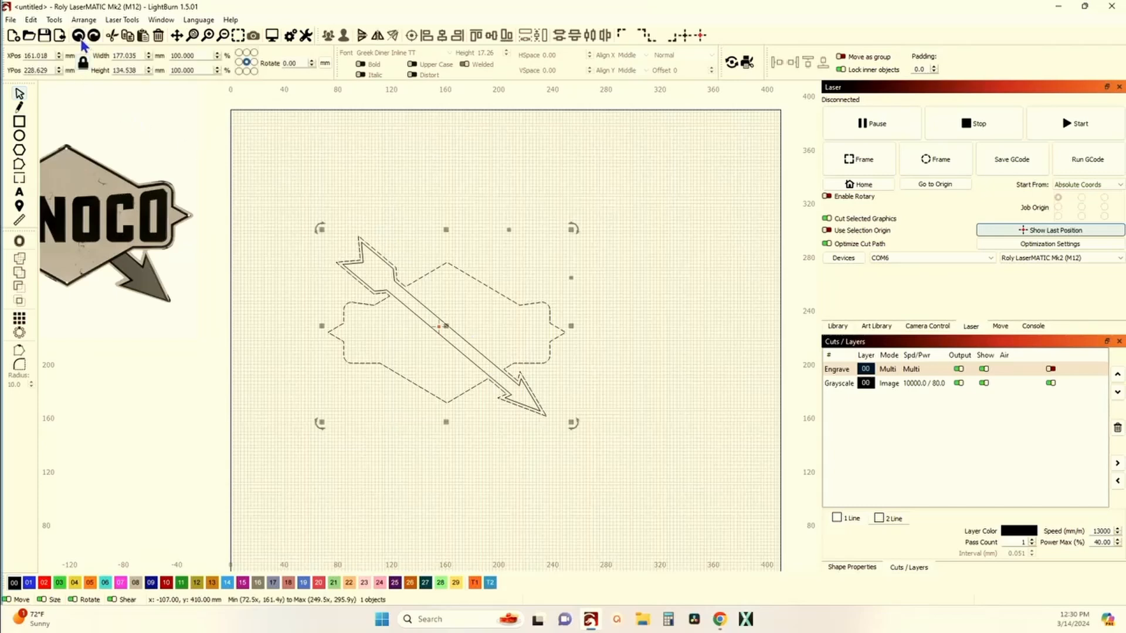
Step: Select the sign outline and duplicate it
left_click(299, 198)
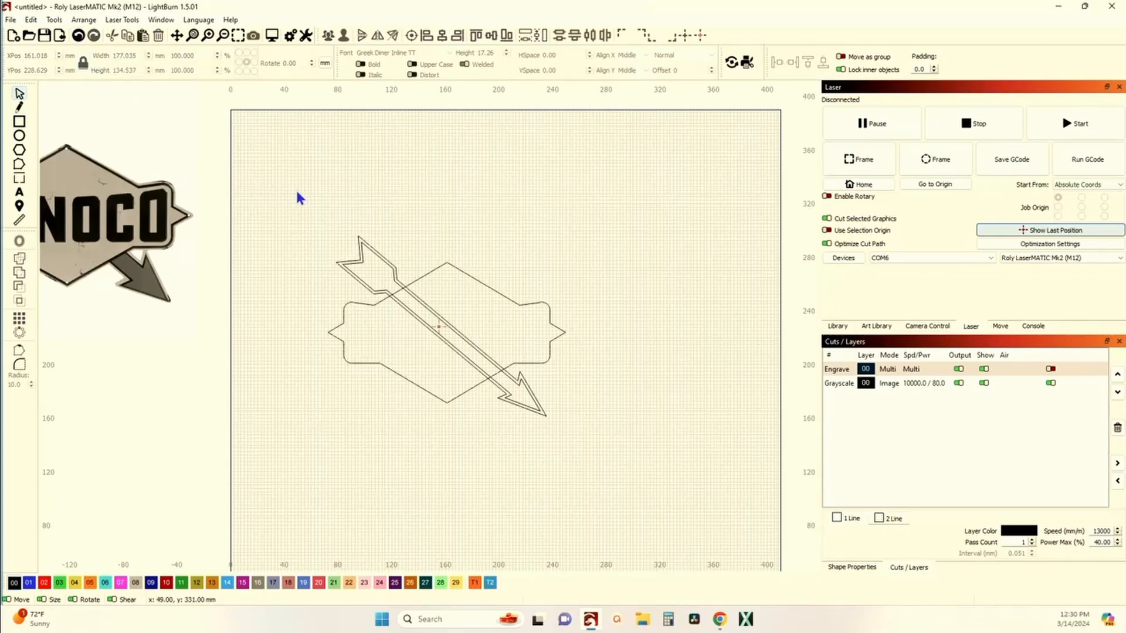
left_click(370, 304)
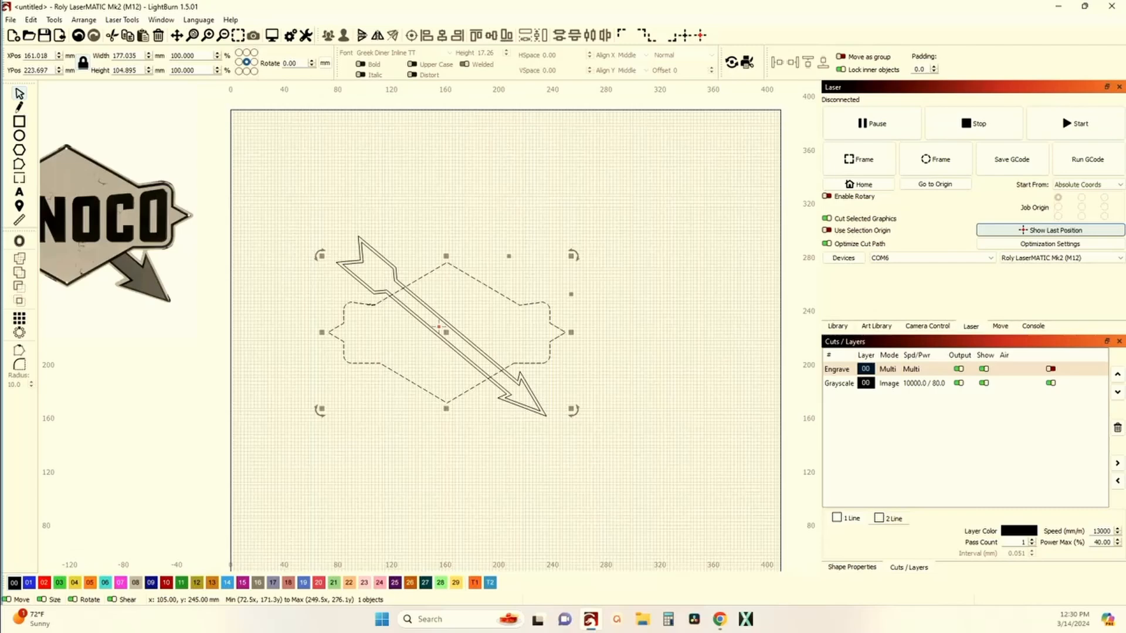
key("ctrl+d")
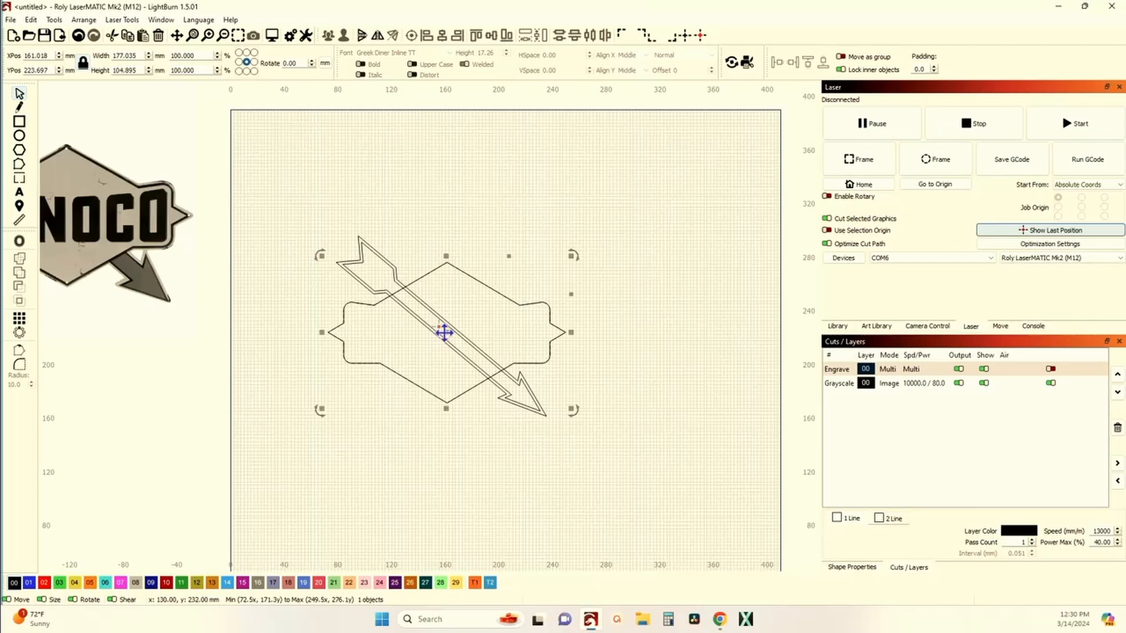
Step: Select the inner arrow offset with the sign outline and apply Cut Shapes to them
scroll(353, 331, "up", 4)
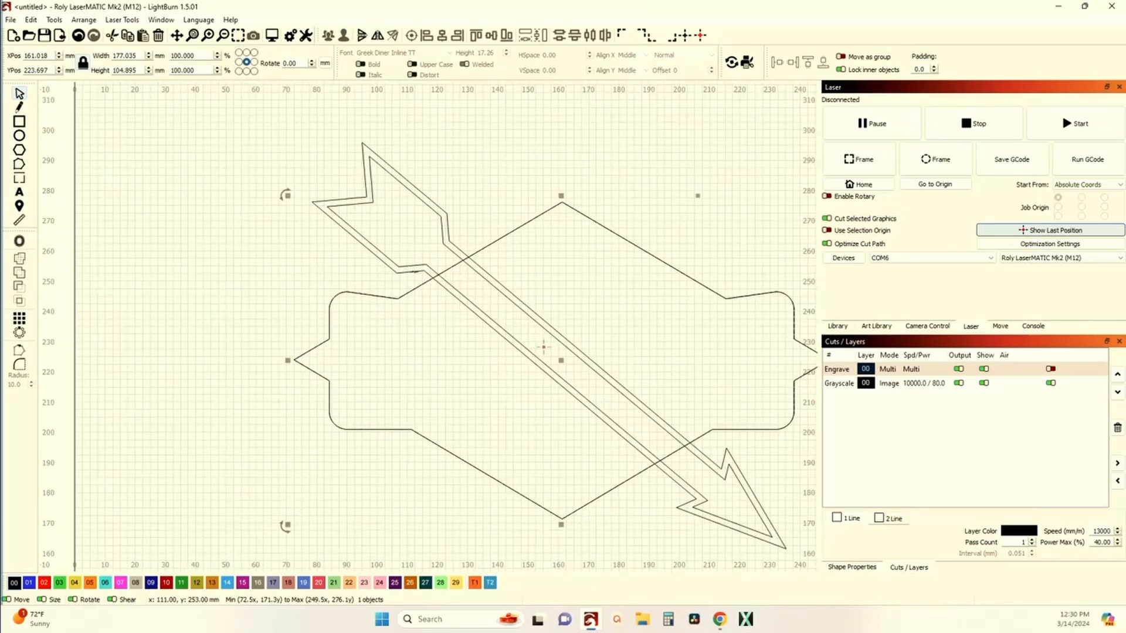
scroll(424, 276, "up", 3)
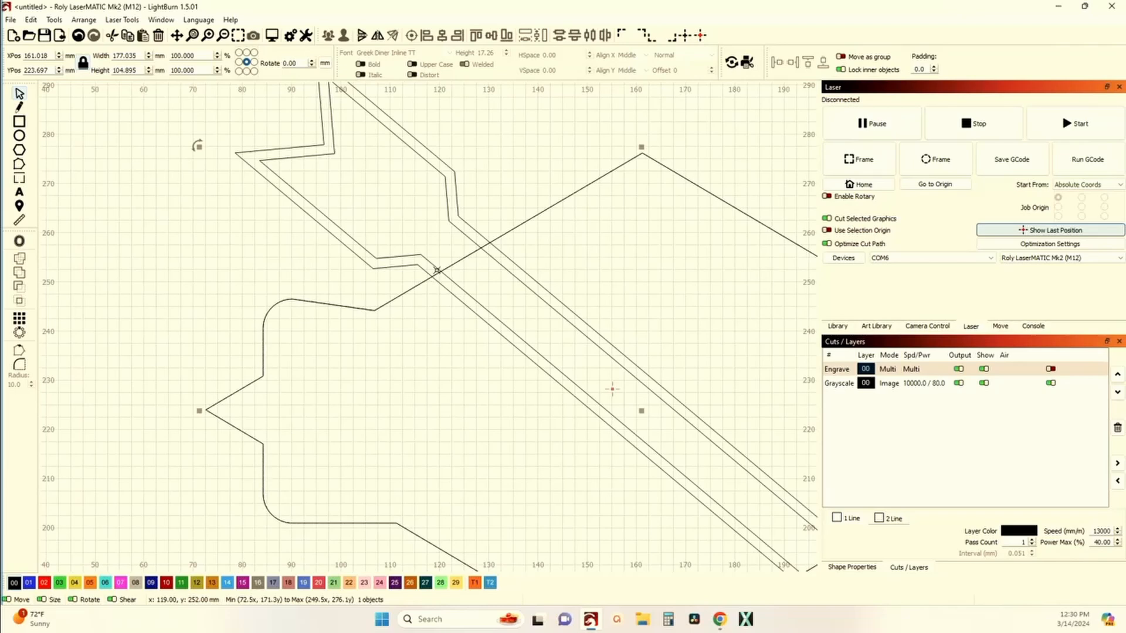
left_click(437, 267)
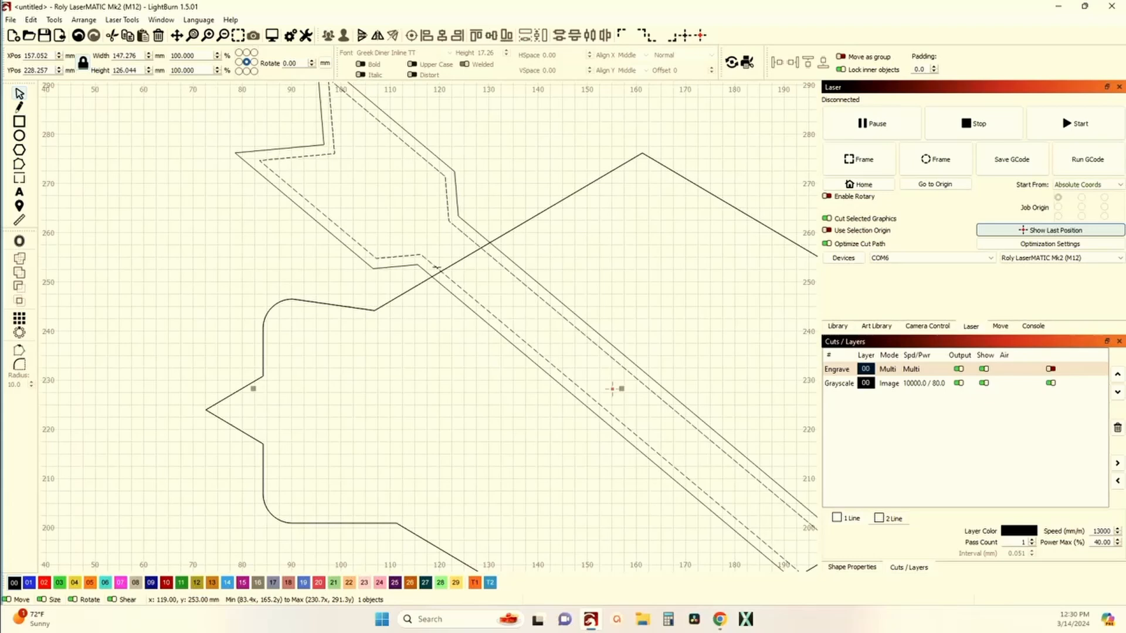
scroll(437, 267, "down", 1)
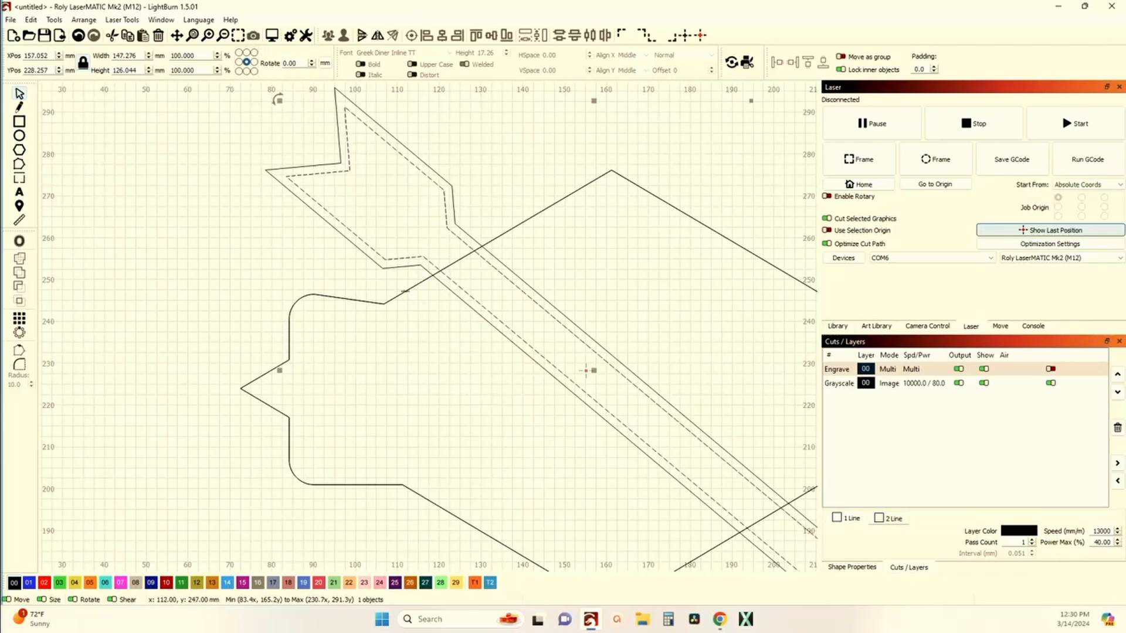
left_click(404, 291, "shift")
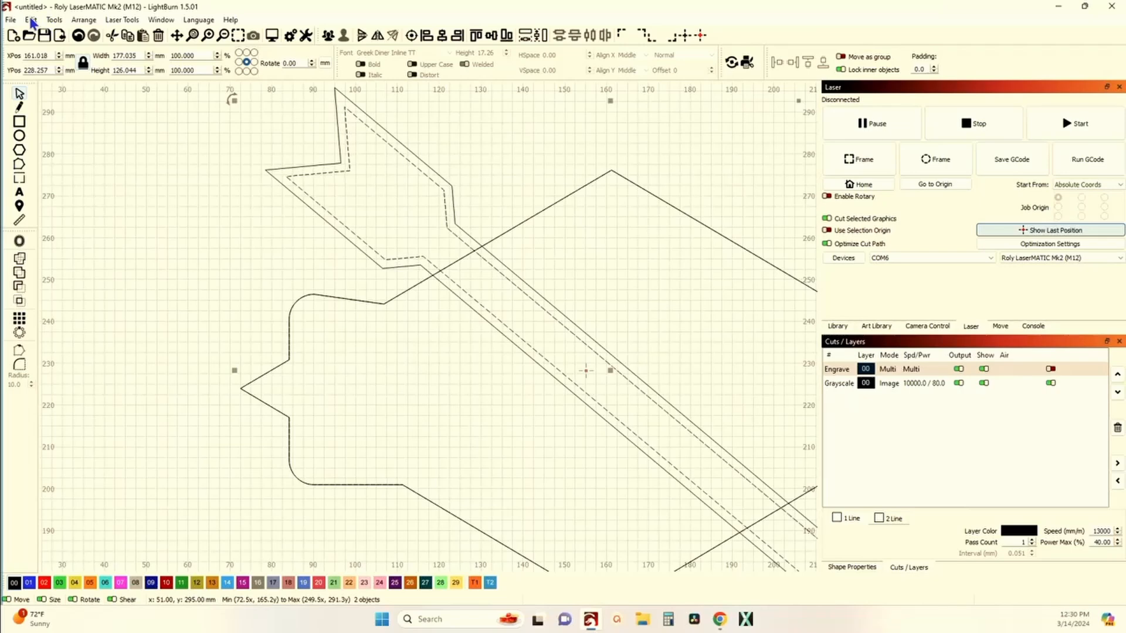
left_click(54, 19)
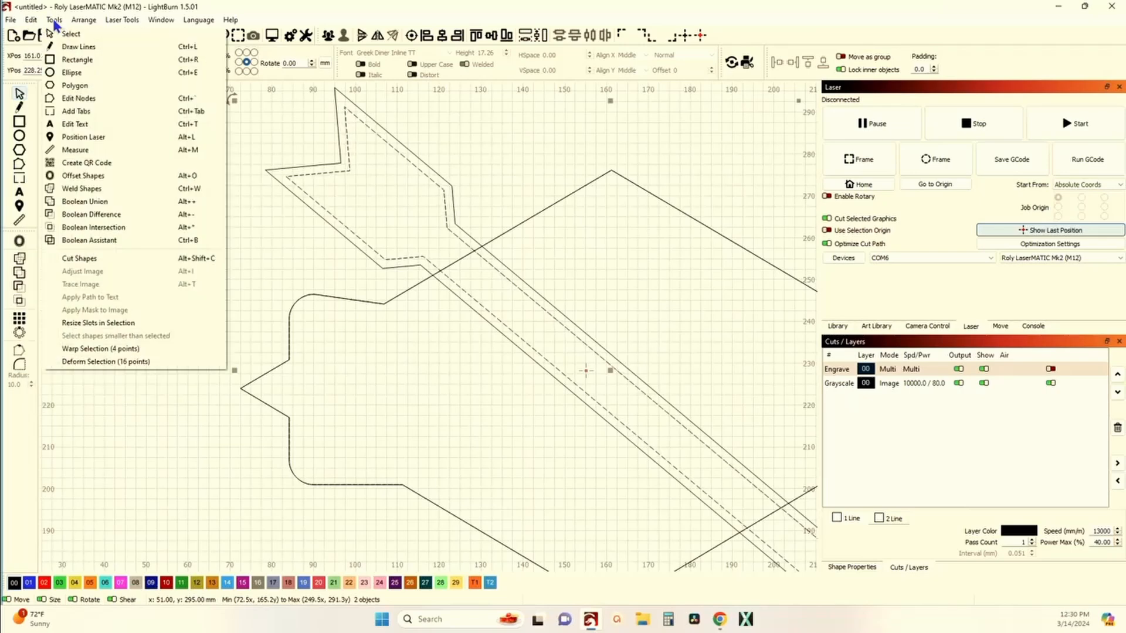
left_click(105, 258)
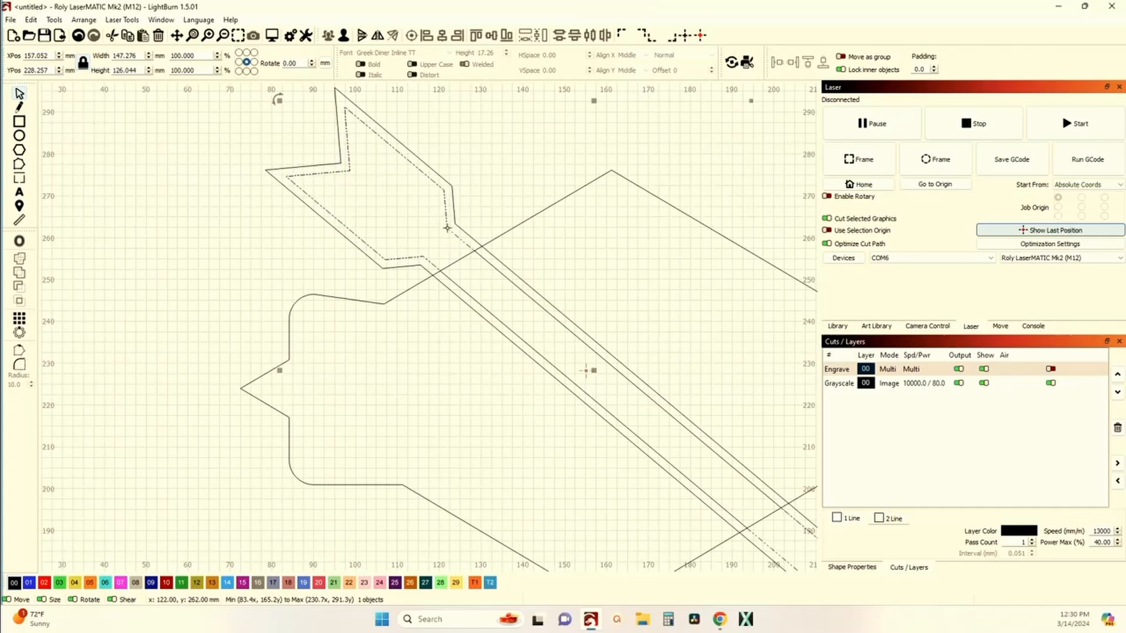
Step: Select the sign outline with the arrow and weld them into a single shape
left_click(478, 305)
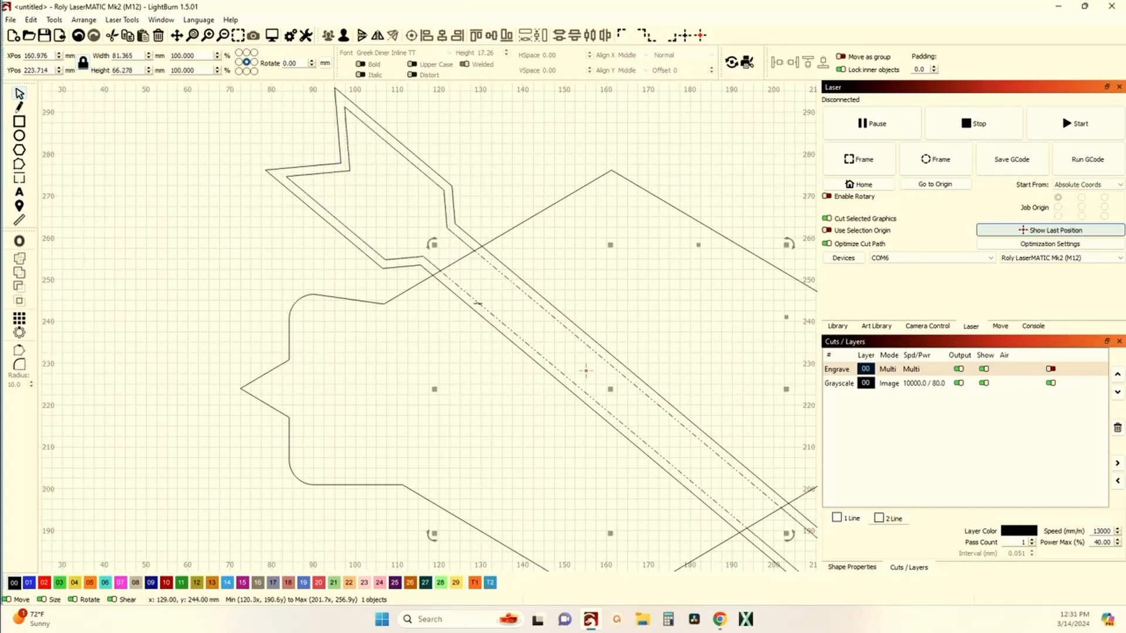
key("Escape")
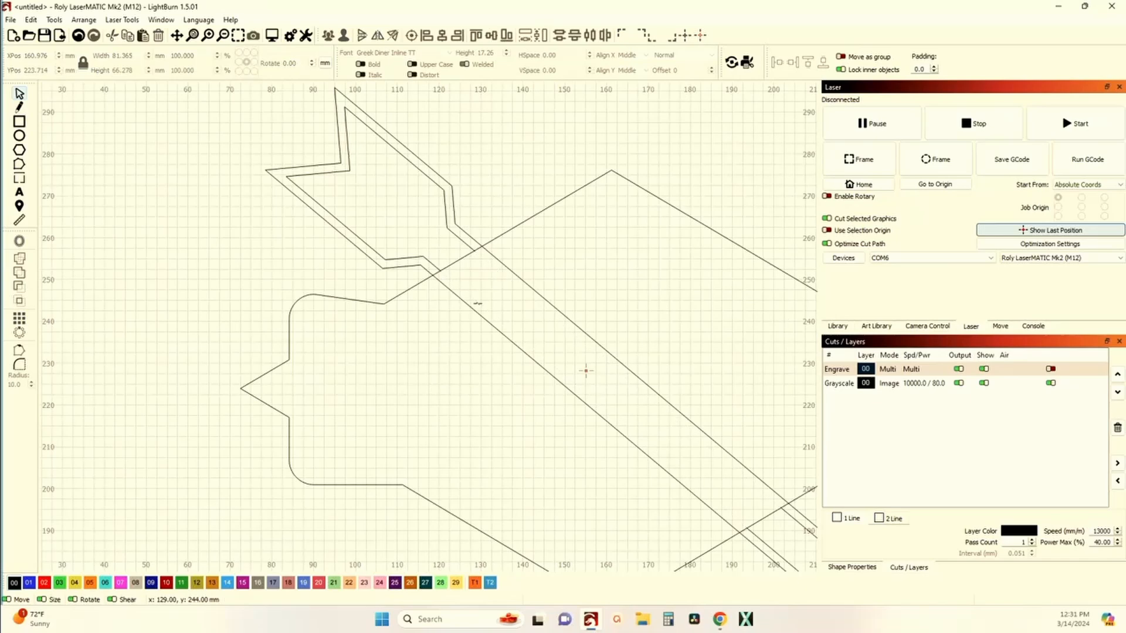
scroll(477, 303, "down", 3)
scroll(476, 302, "up", 4)
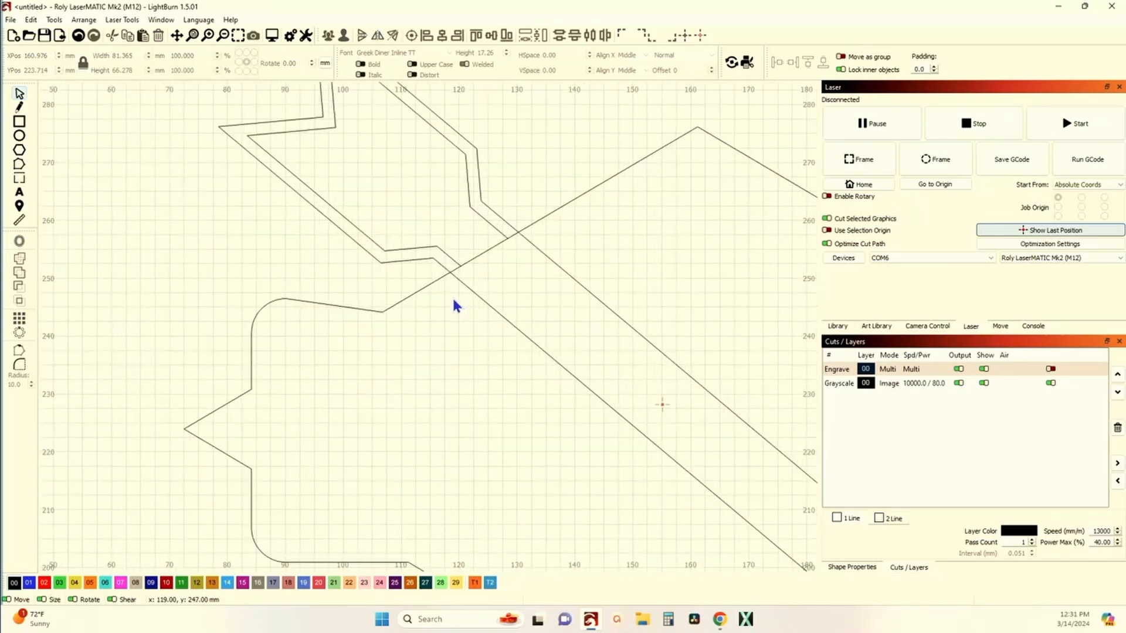
left_click(434, 275)
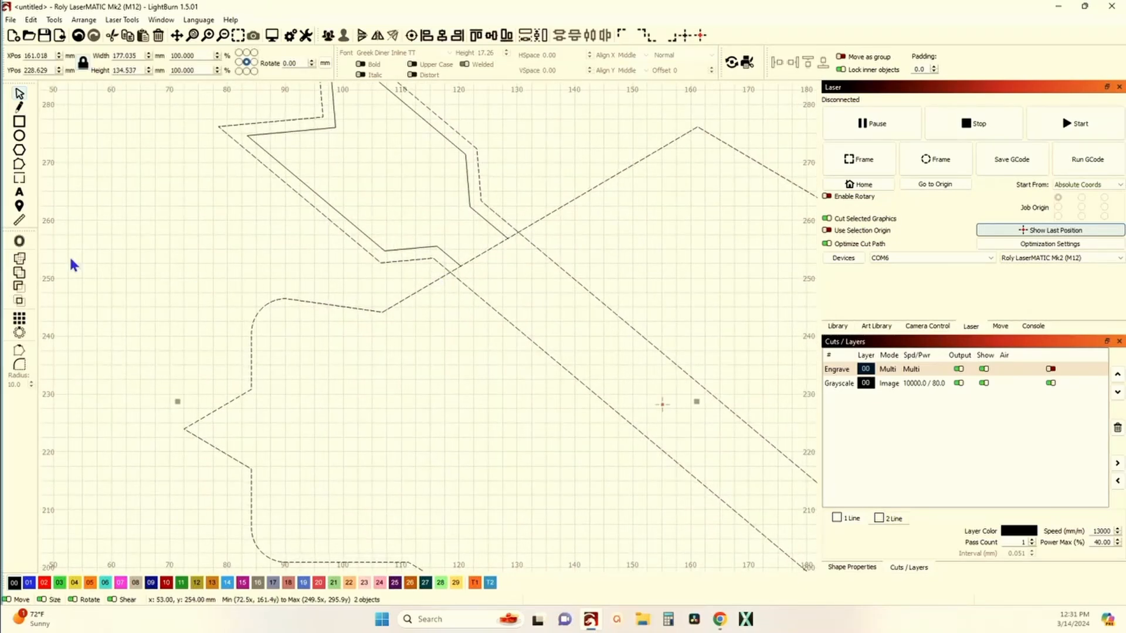
left_click(24, 274)
scroll(199, 268, "down", 3)
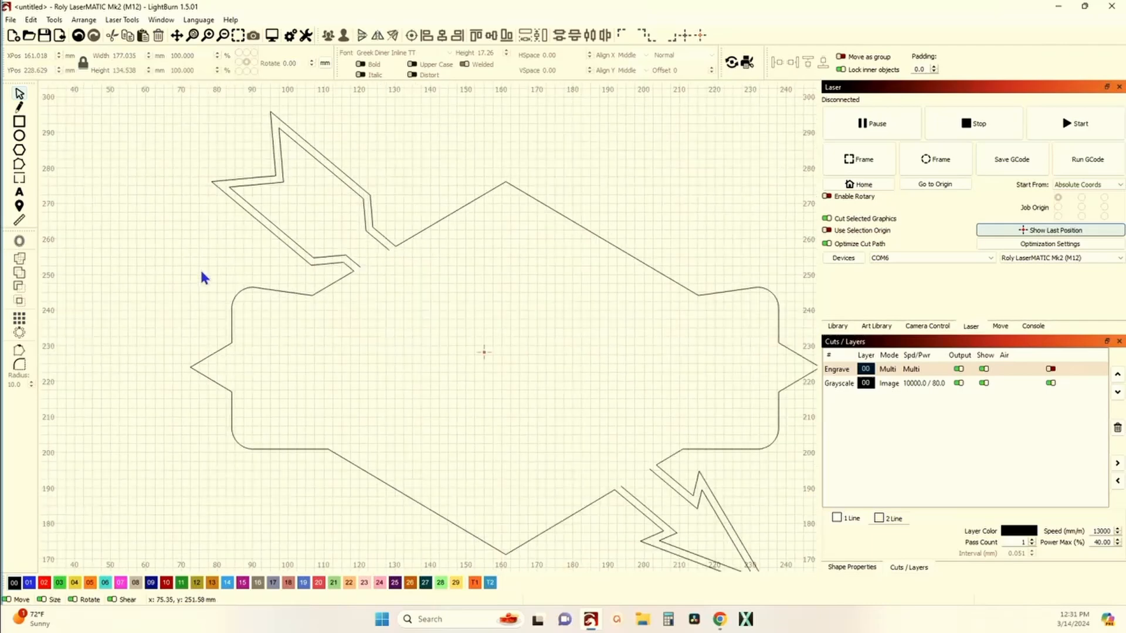
scroll(360, 277, "up", 3)
scroll(360, 277, "down", 2)
scroll(361, 277, "down", 3)
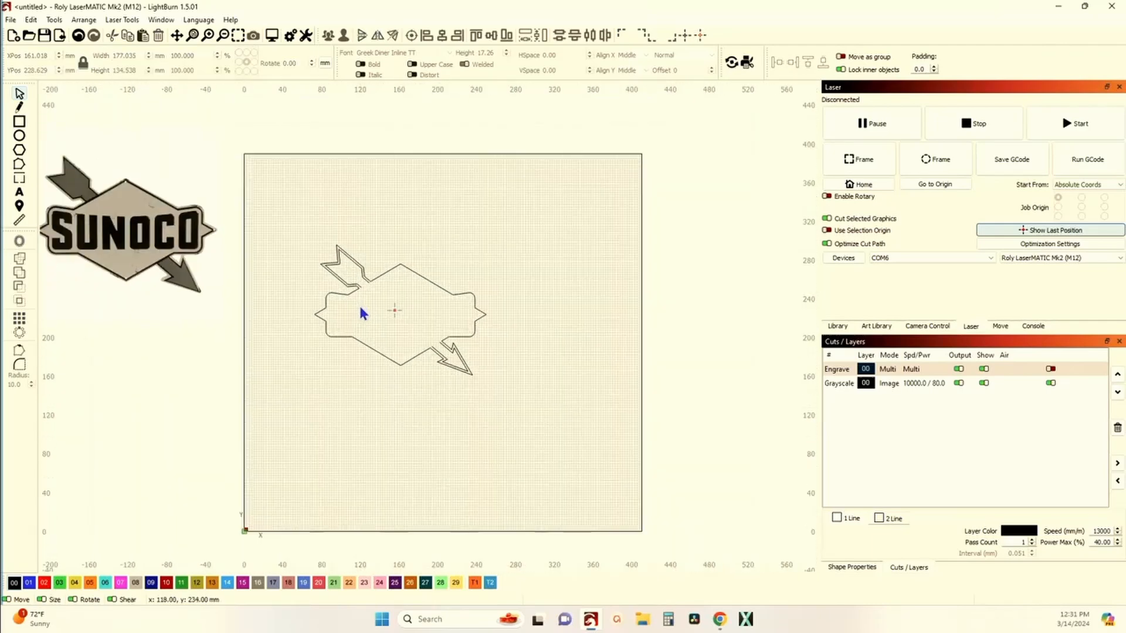
scroll(364, 309, "up", 2)
scroll(396, 325, "down", 1)
left_click_drag(402, 327, 493, 322)
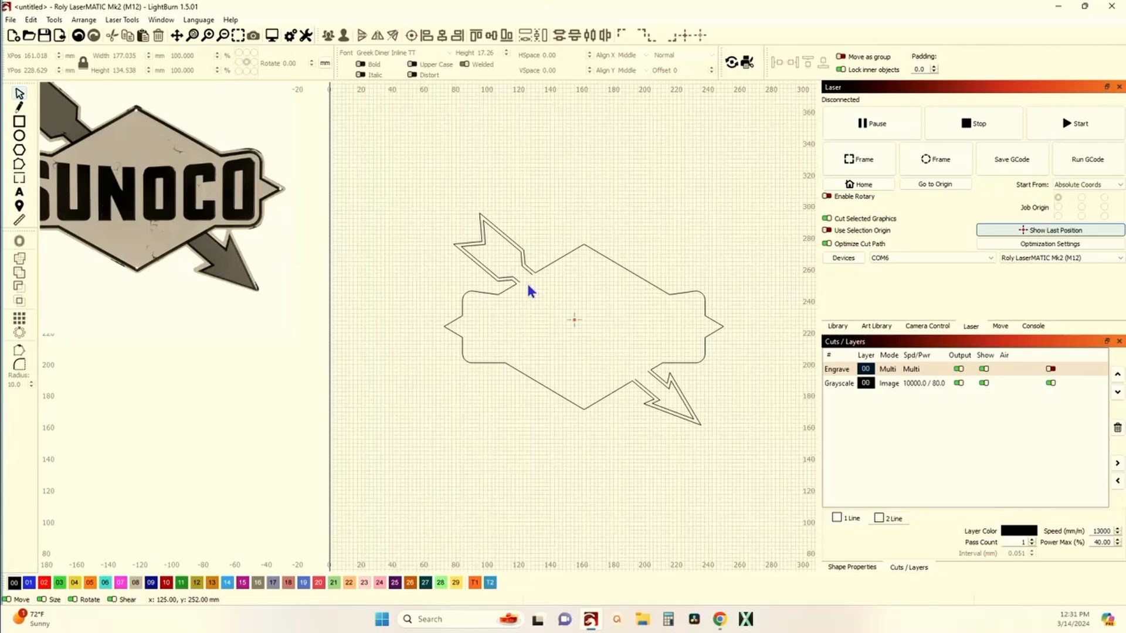
Step: Undo the recent operations until the sign outline and inner arrow offset are separate again
scroll(527, 281, "down", 1)
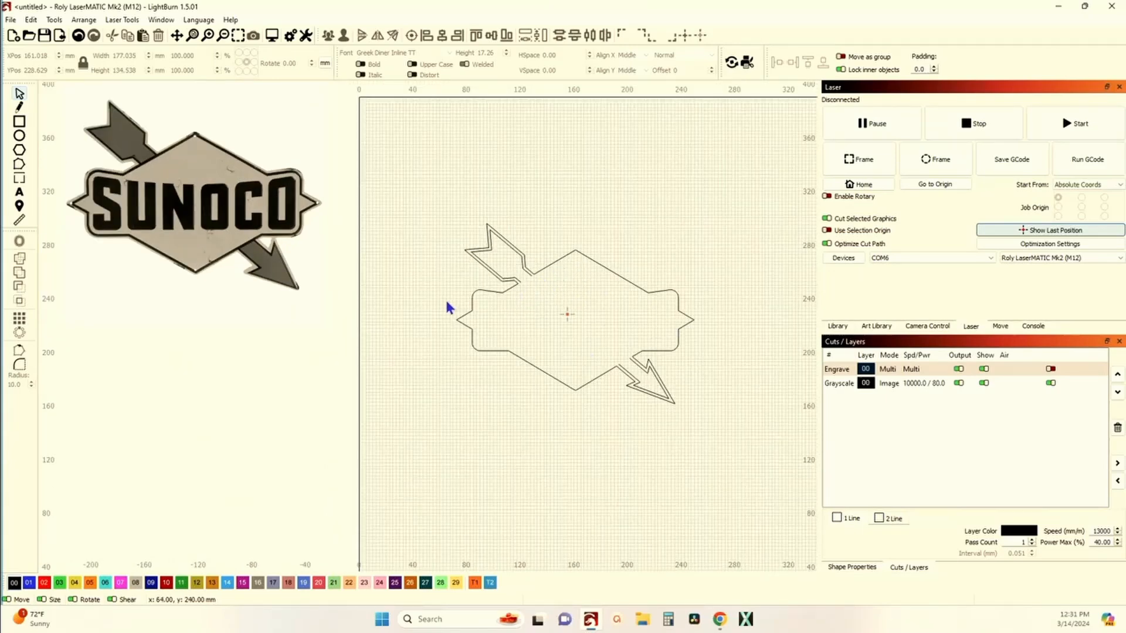
scroll(521, 289, "up", 5)
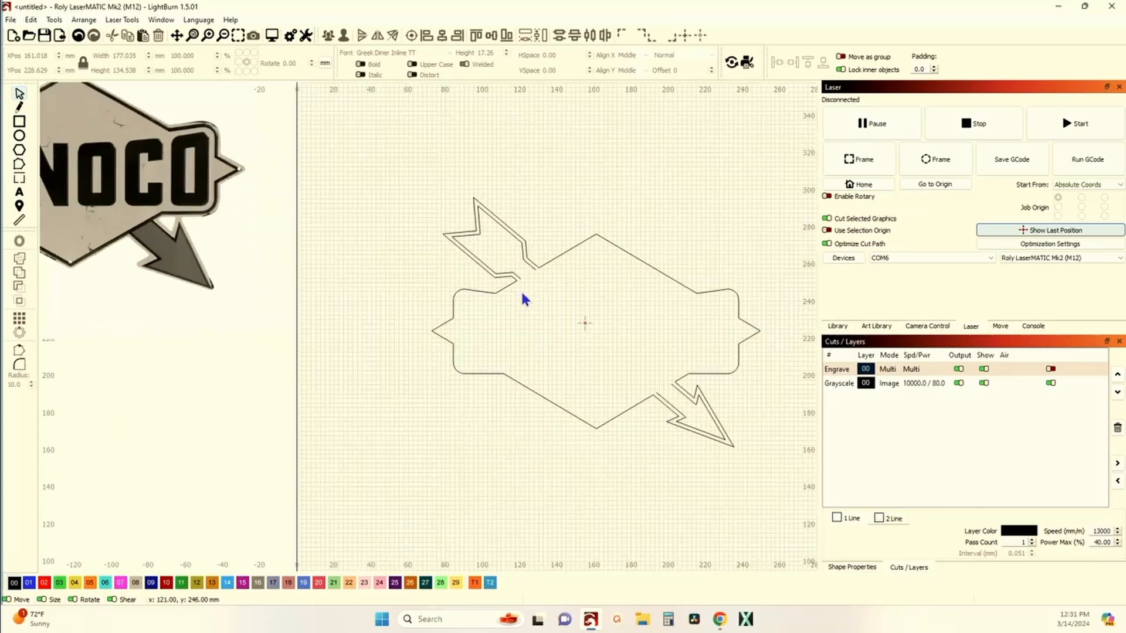
scroll(519, 273, "down", 1)
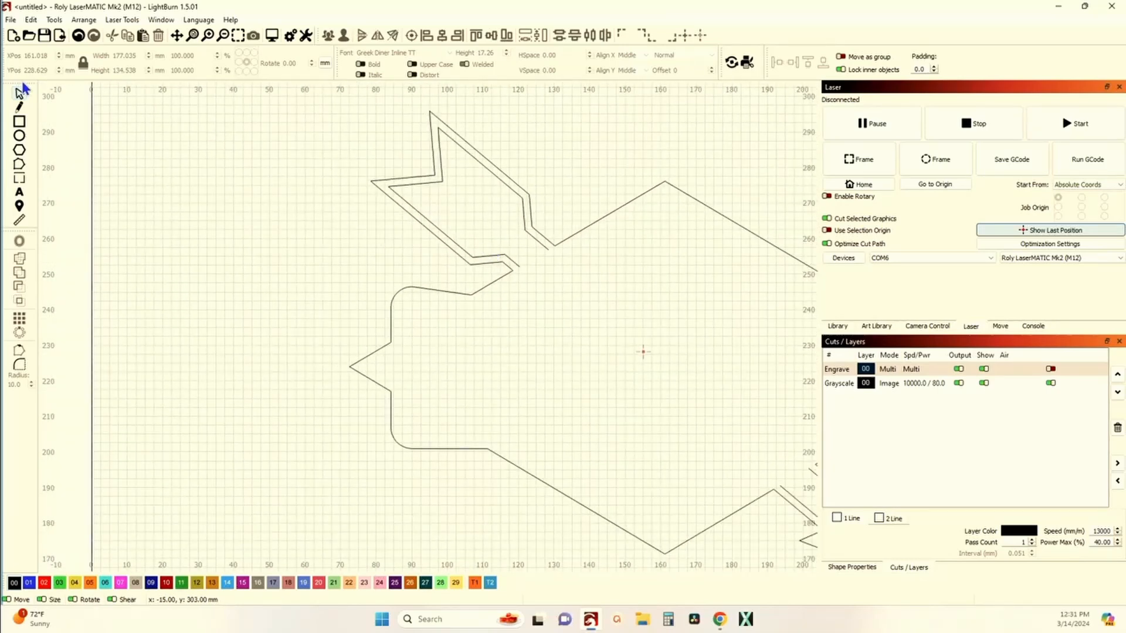
left_click(75, 39)
left_click(76, 40)
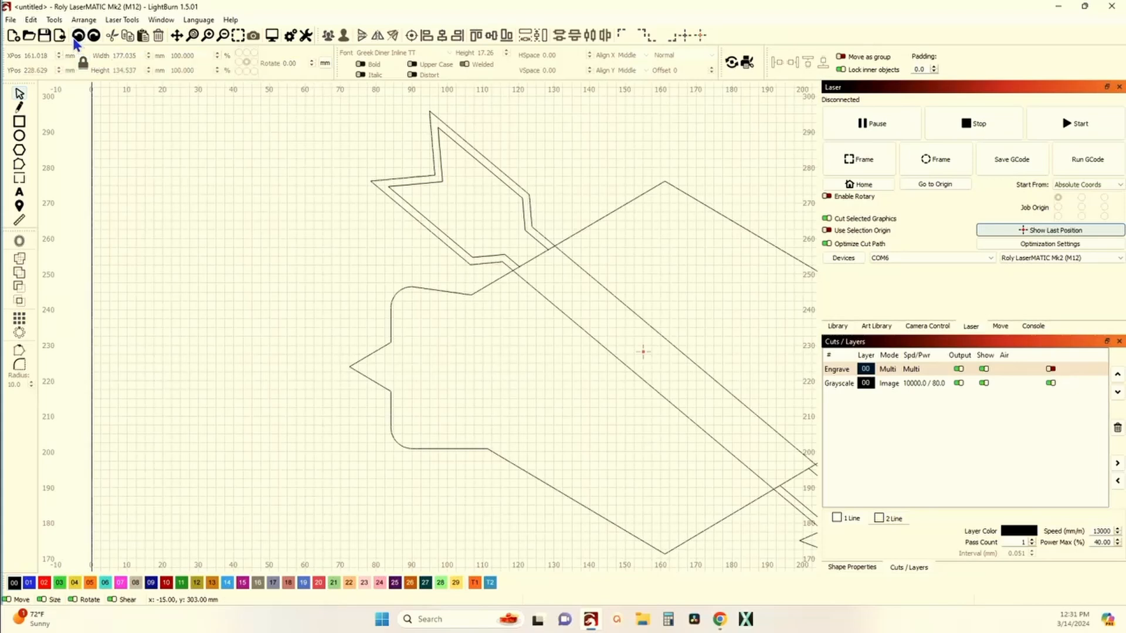
left_click(77, 40)
left_click(78, 40)
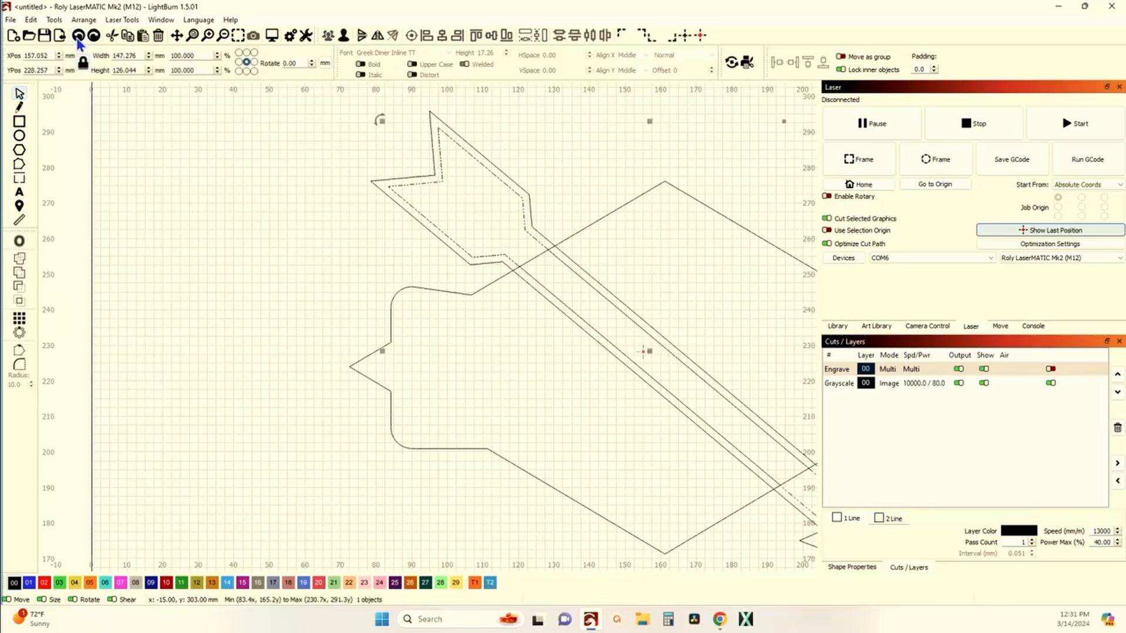
left_click(80, 37)
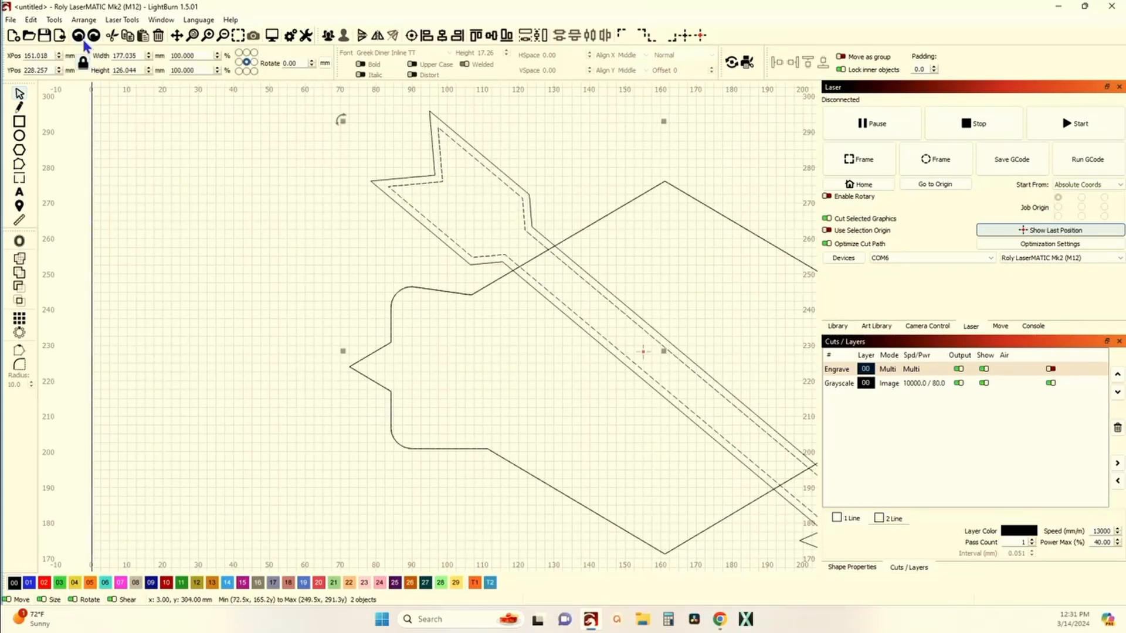
left_click(83, 41)
left_click(83, 42)
left_click(82, 42)
left_click(138, 191)
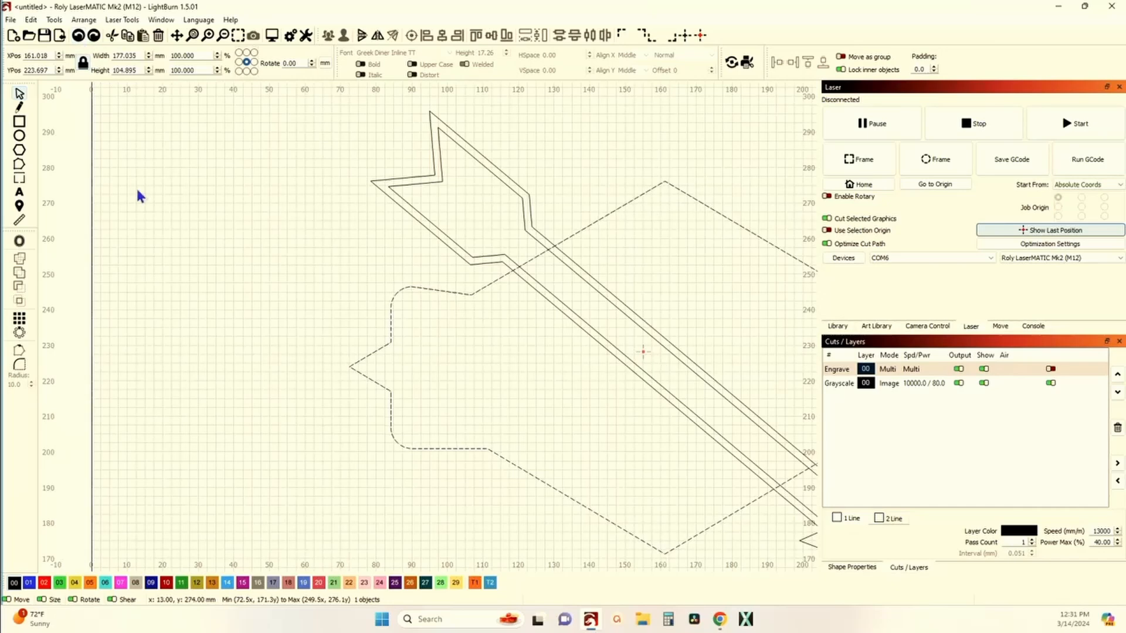
Step: Select the sign outline again and make a duplicate copy of it
left_click(518, 267)
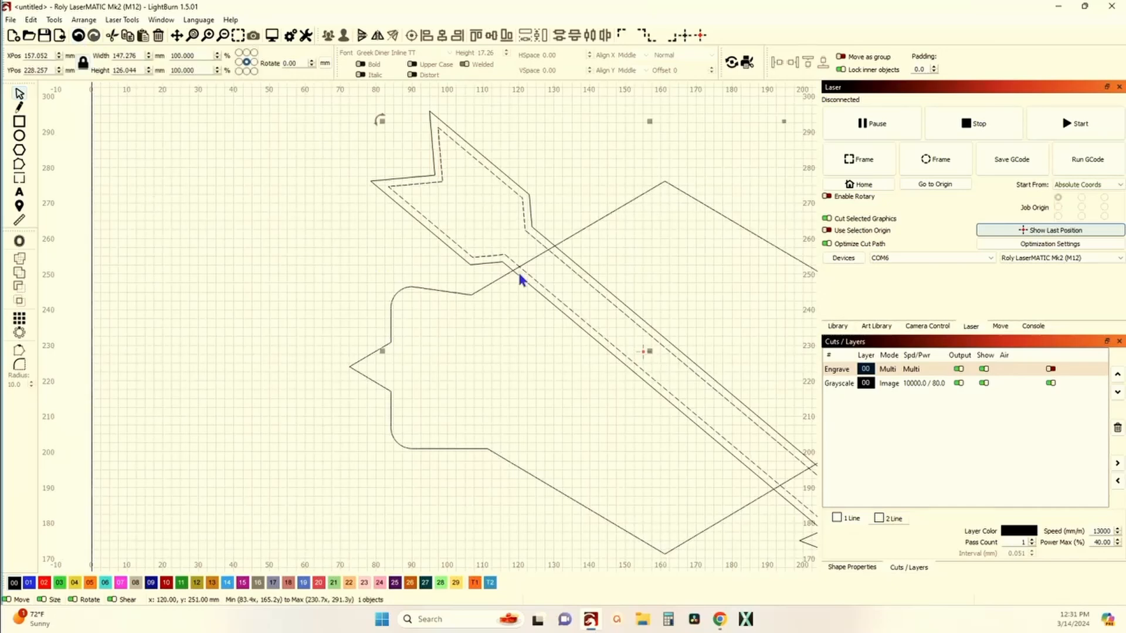
scroll(519, 271, "up", 3)
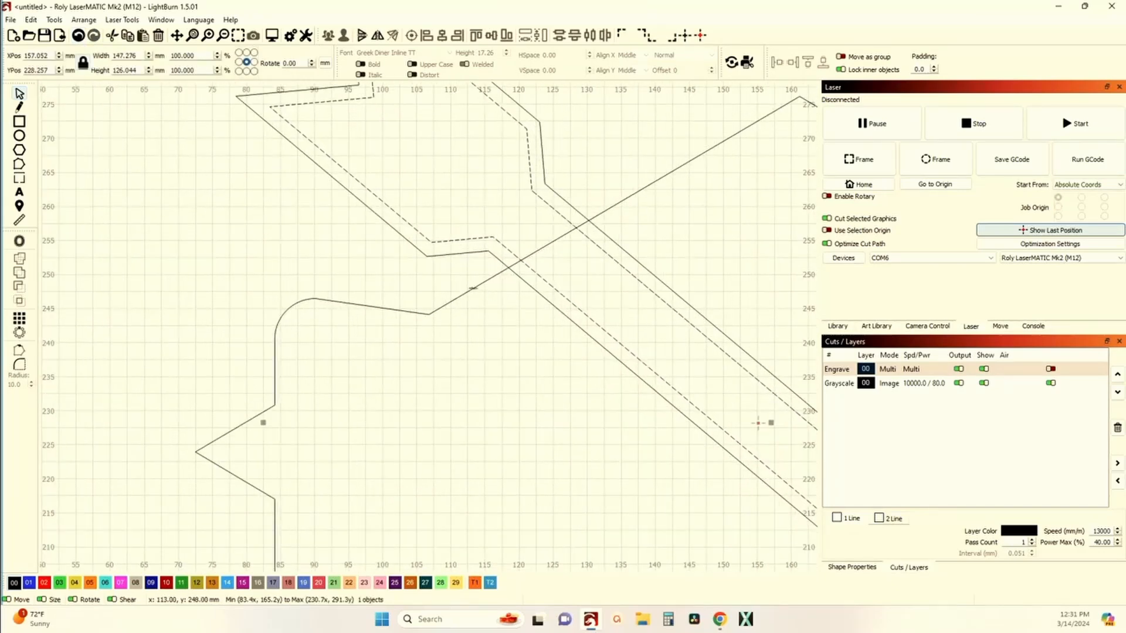
left_click(461, 296)
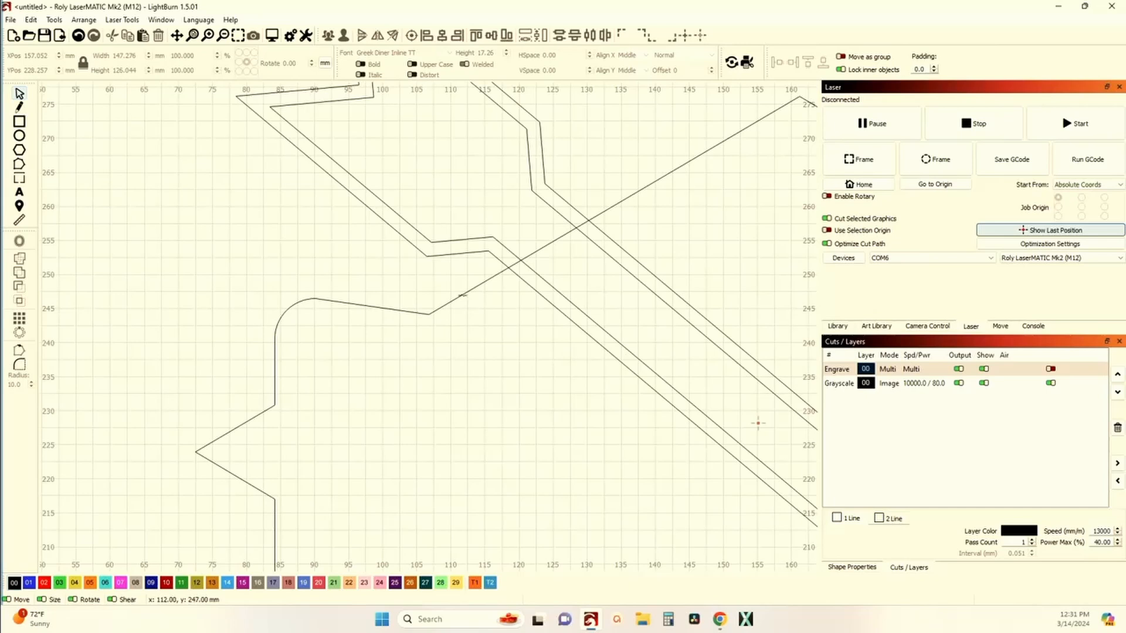
left_click(461, 296)
left_click(461, 299)
left_click(440, 306)
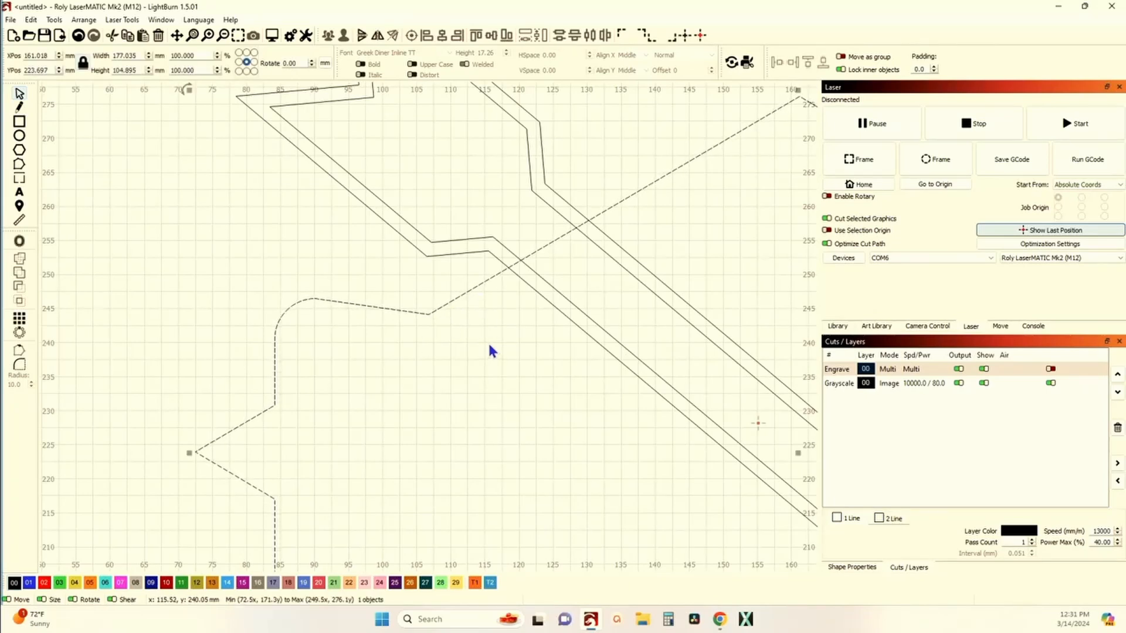
key("ctrl+d")
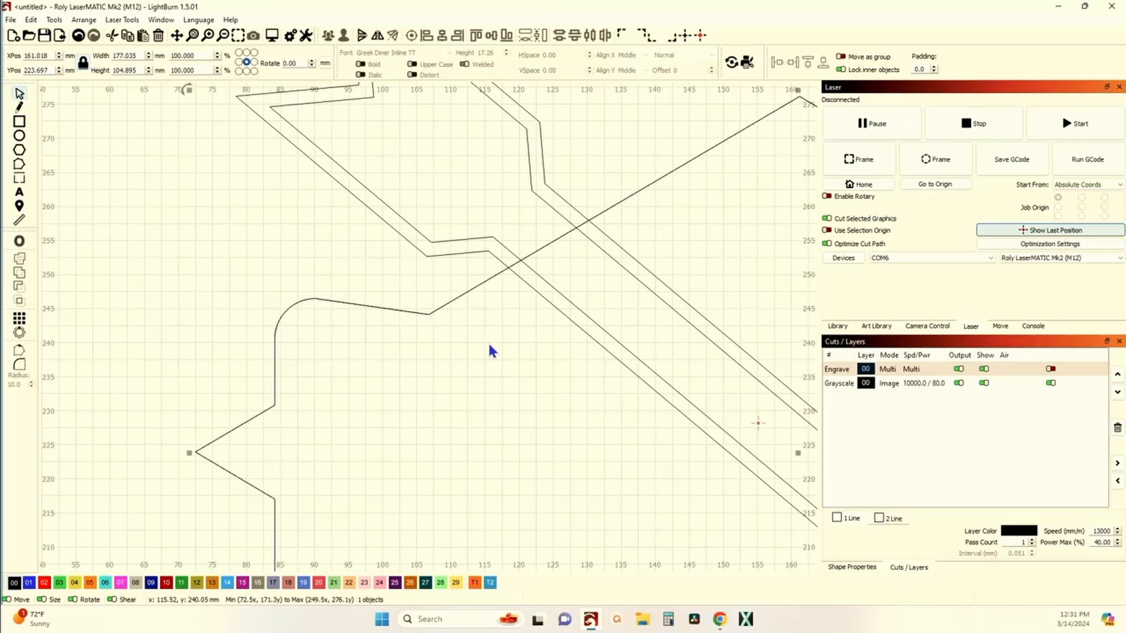
Step: Try the Boolean Assistant's Union, Intersection and Subtract options on the sign outline and arrow offset without applying them
left_click(78, 38)
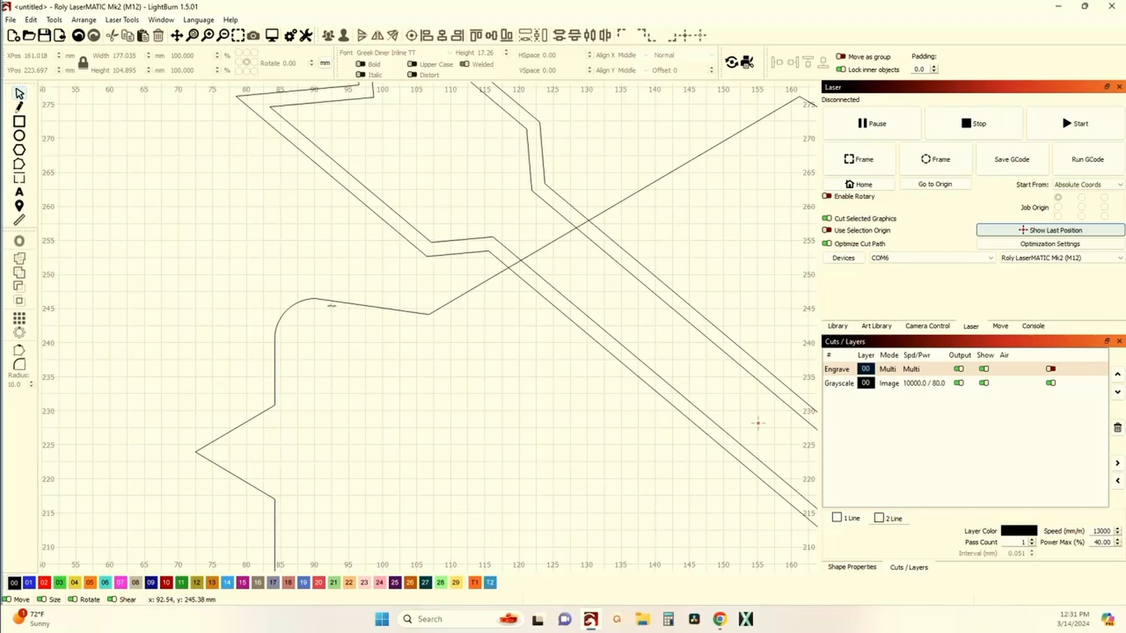
left_click(332, 300)
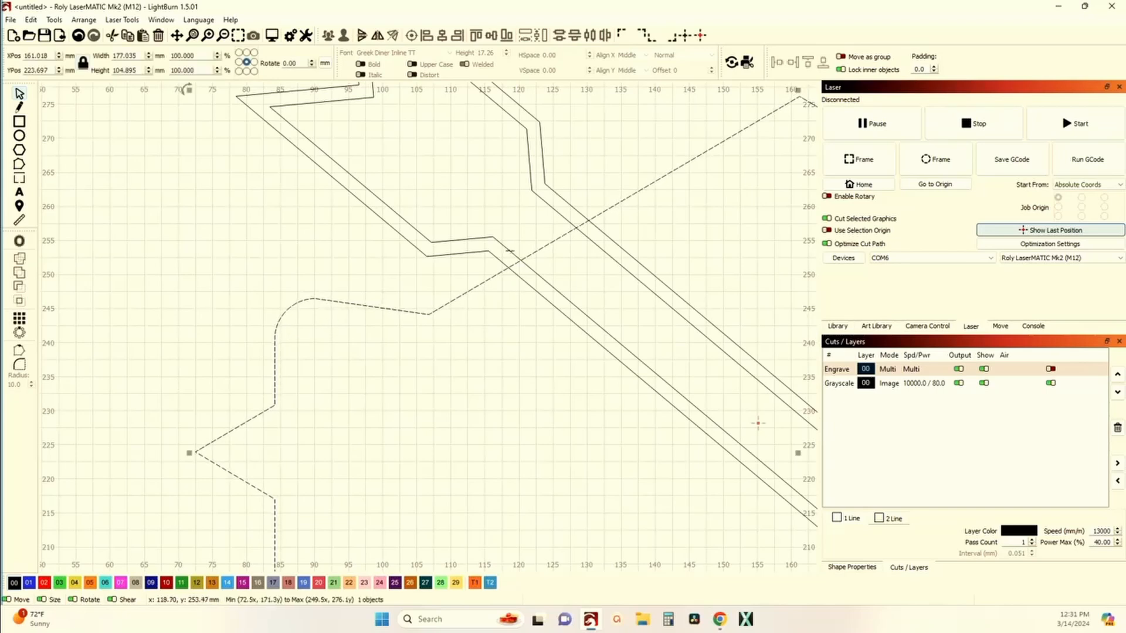
left_click(510, 251, "shift")
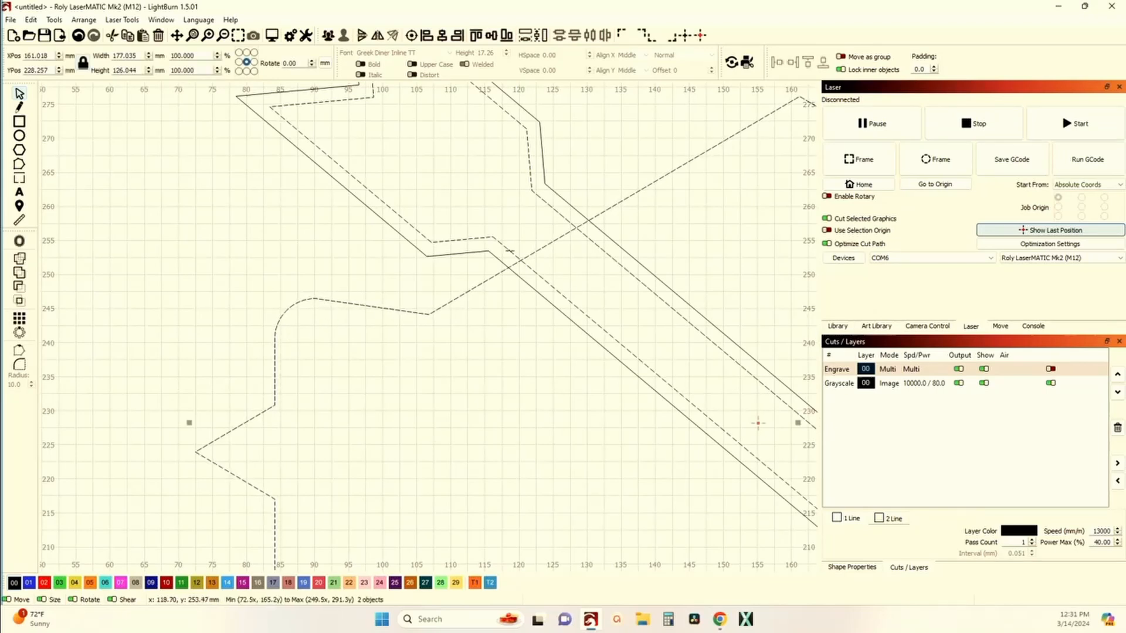
left_click(54, 20)
left_click(136, 238)
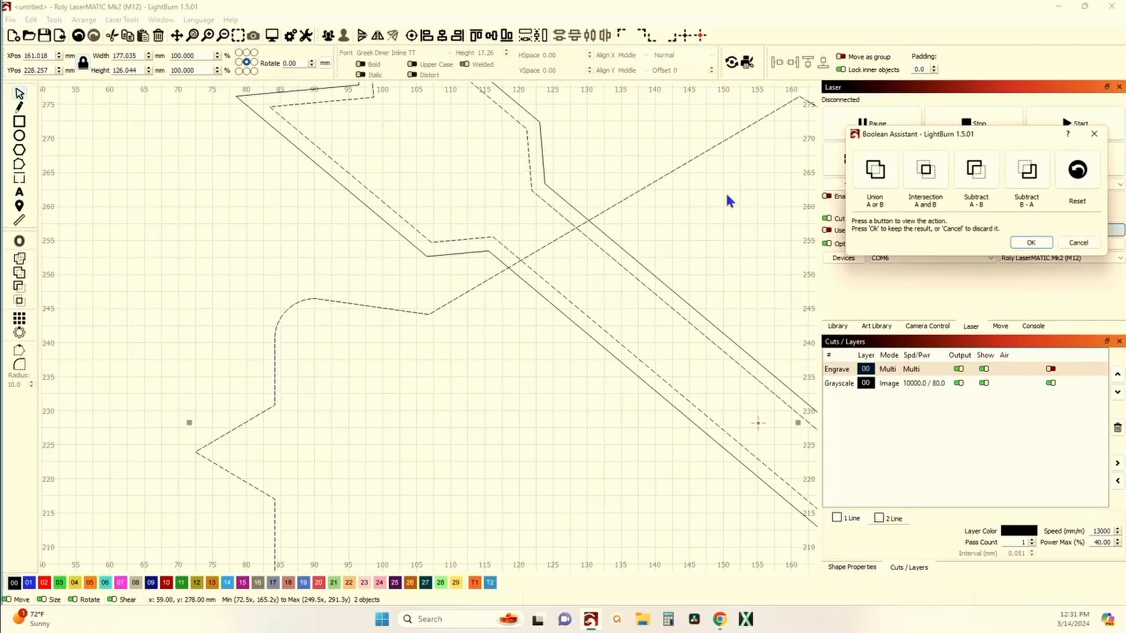
left_click(874, 174)
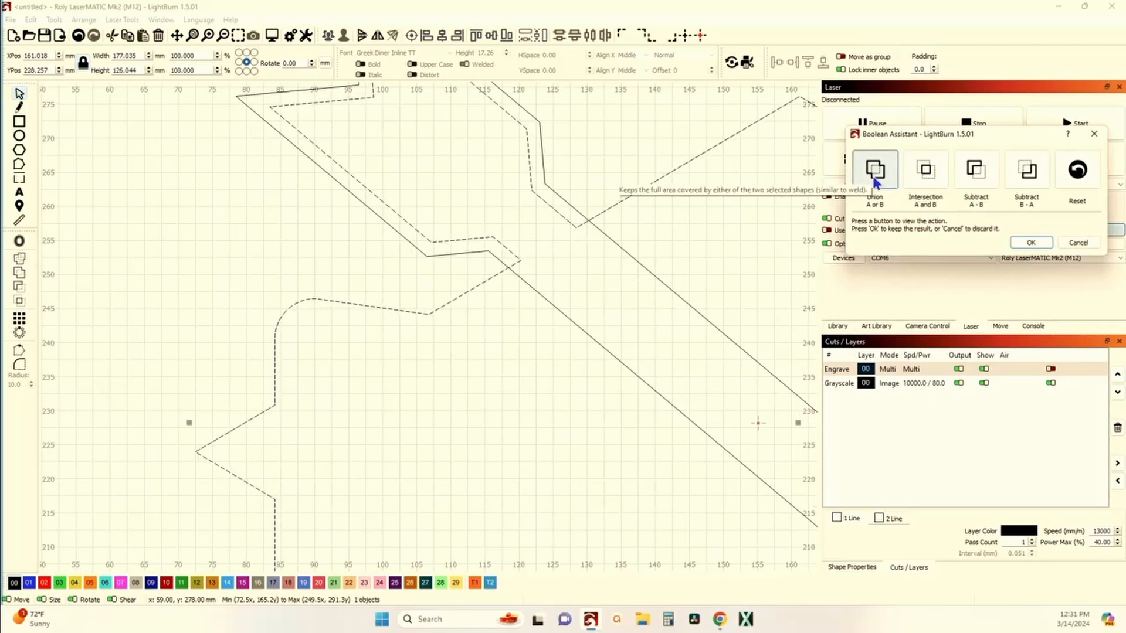
left_click(925, 170)
left_click(975, 171)
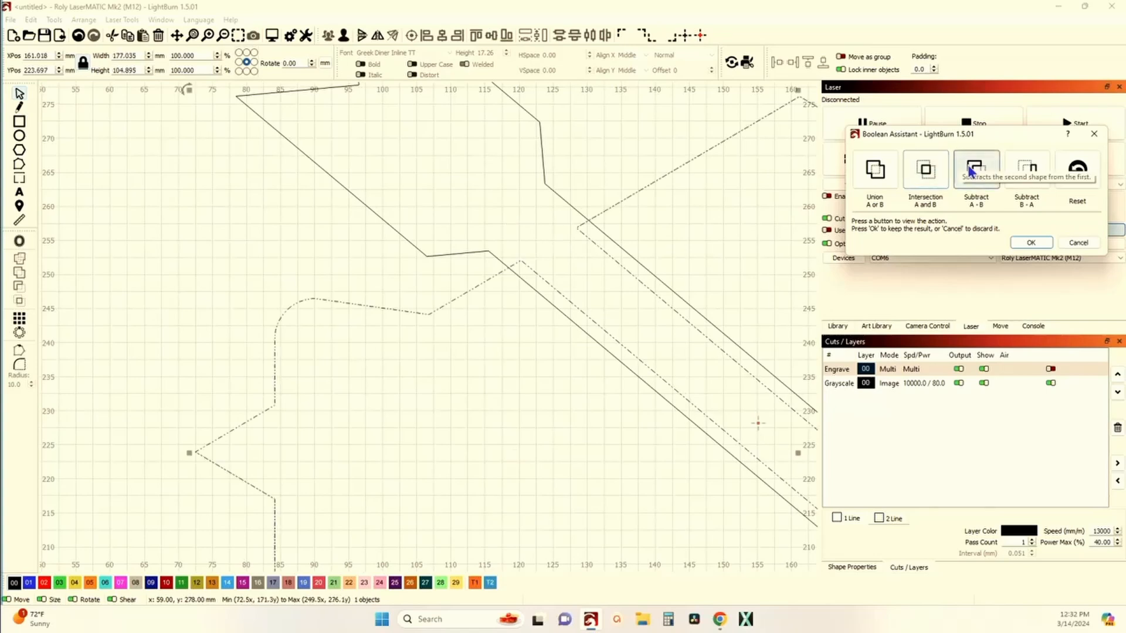
left_click(1027, 170)
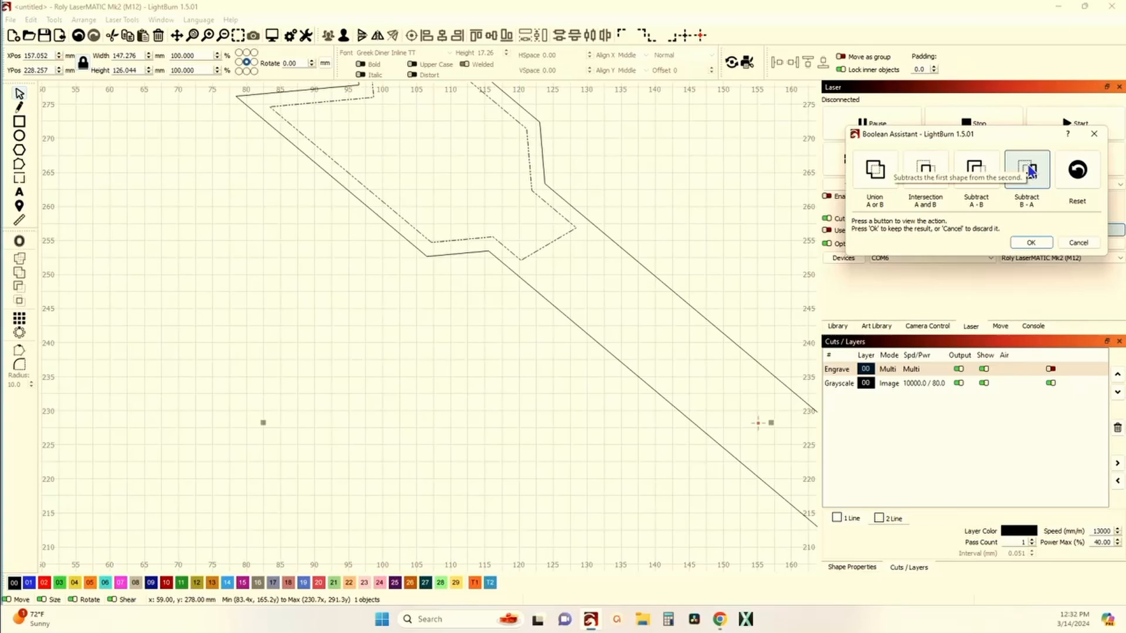
left_click(1081, 243)
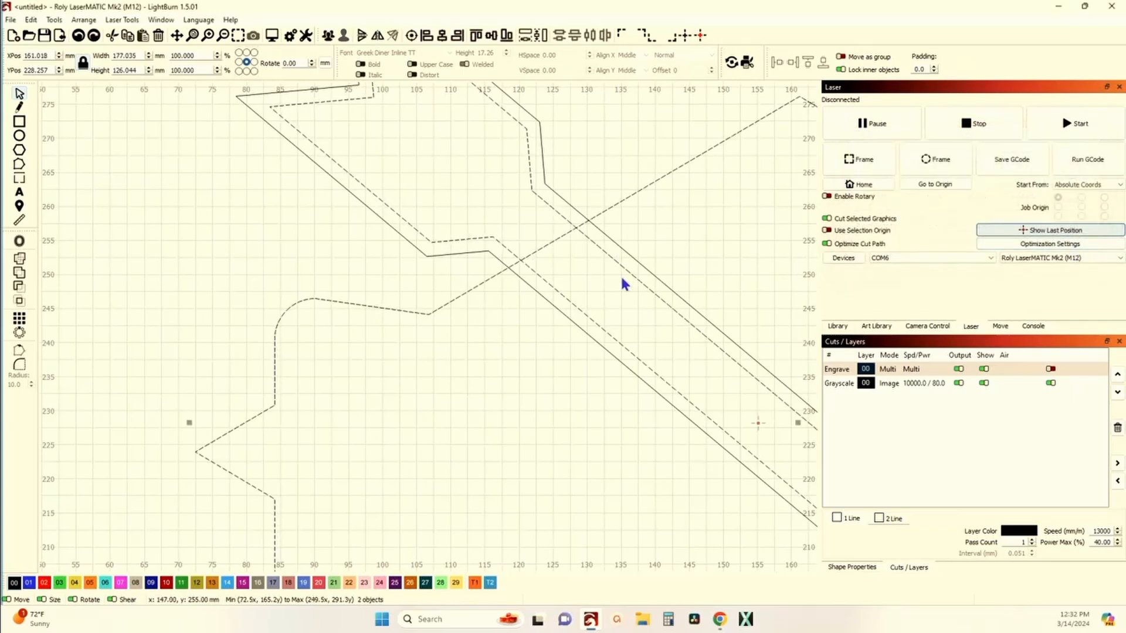
Step: Select the sign outline and the inner arrow offset and apply Boolean Subtract B - A to them
left_click(469, 328)
left_click(444, 306)
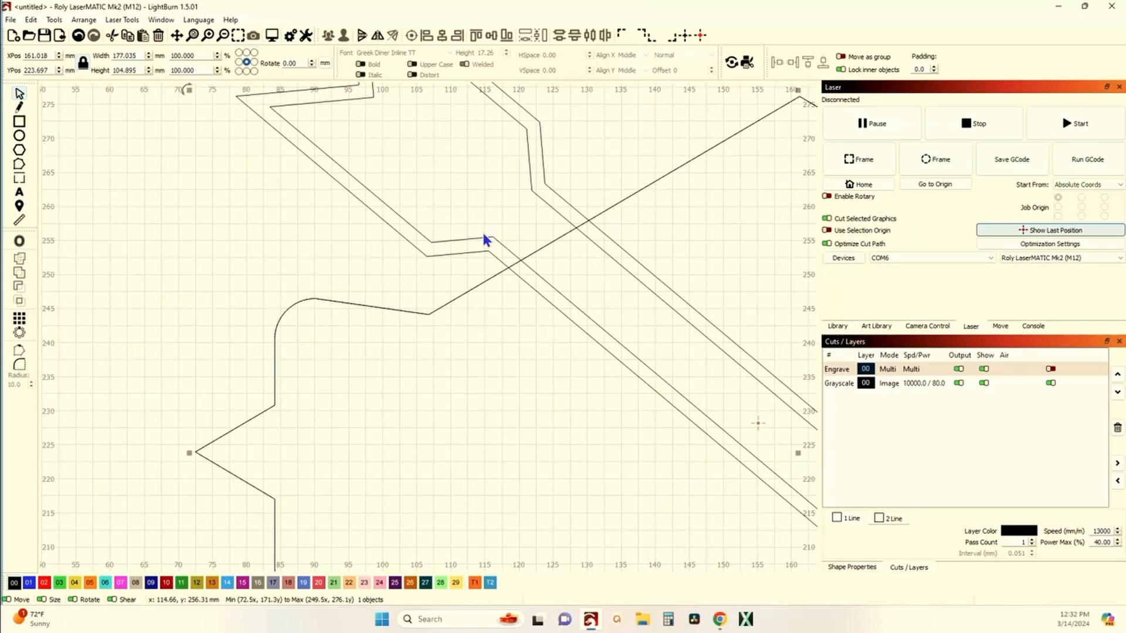
left_click(336, 163, "shift")
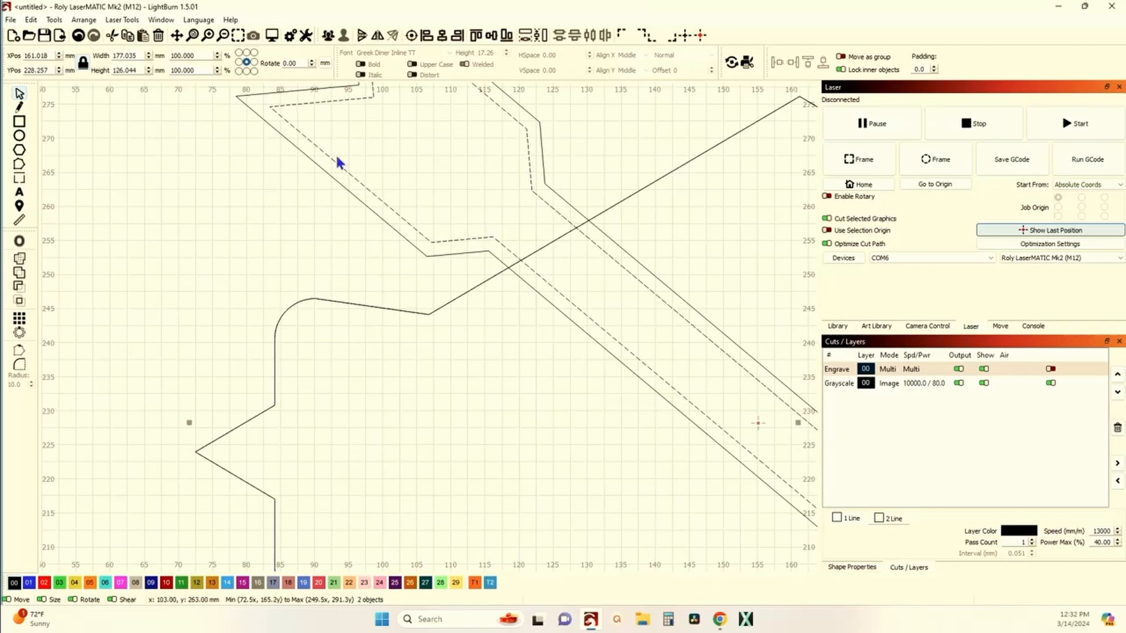
left_click(54, 20)
left_click(88, 240)
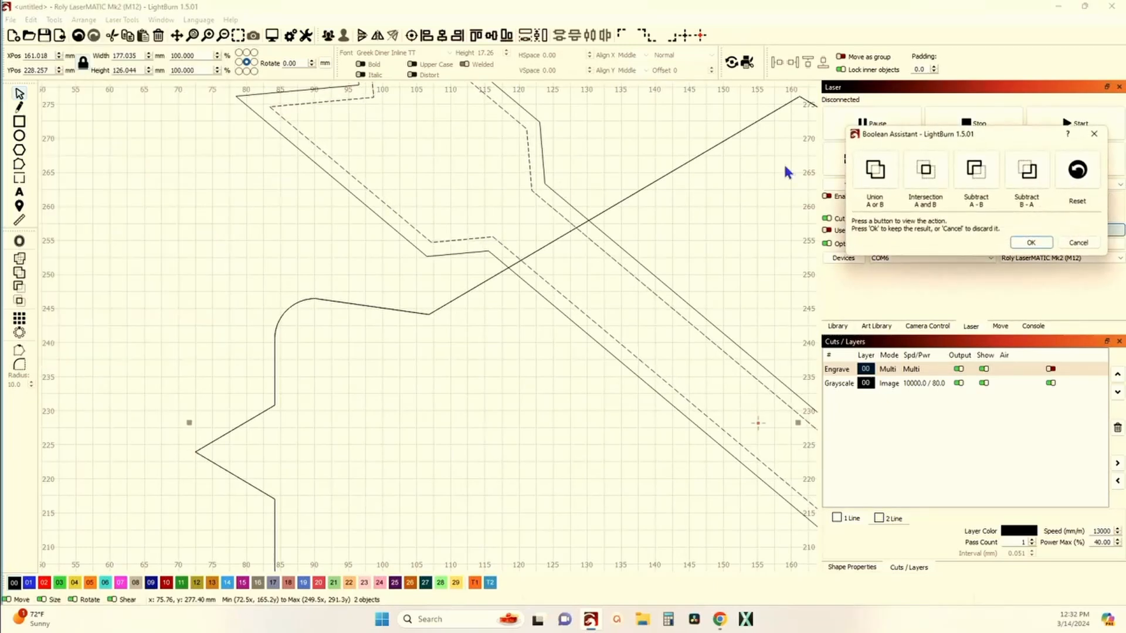
left_click(1015, 170)
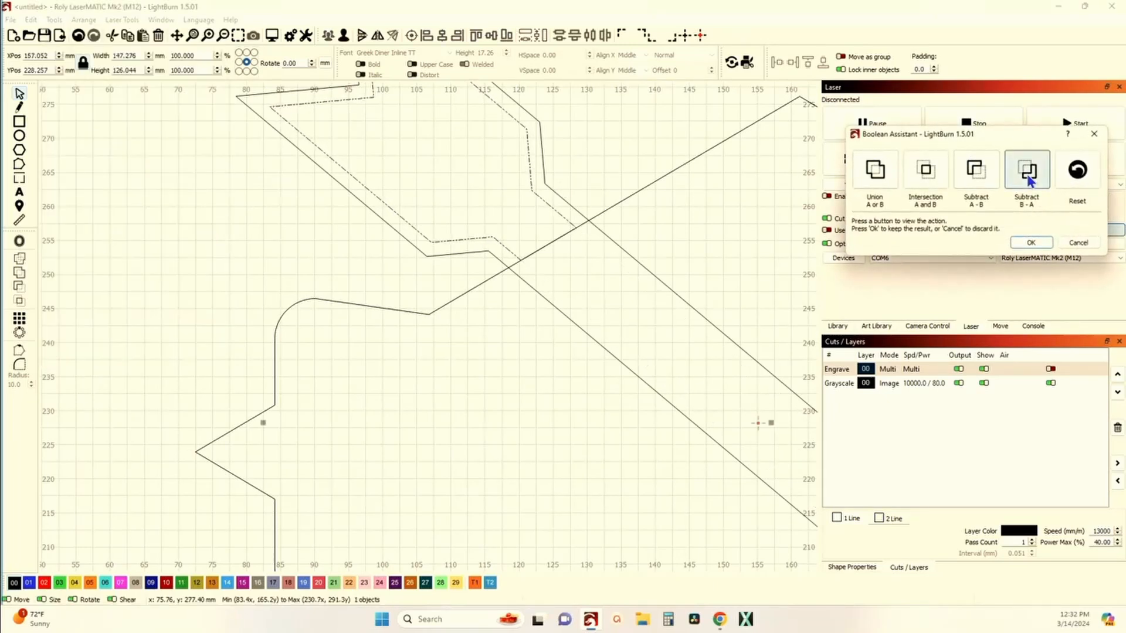
left_click(1030, 244)
Step: Select all shapes and weld them into one outline
key("ctrl+a")
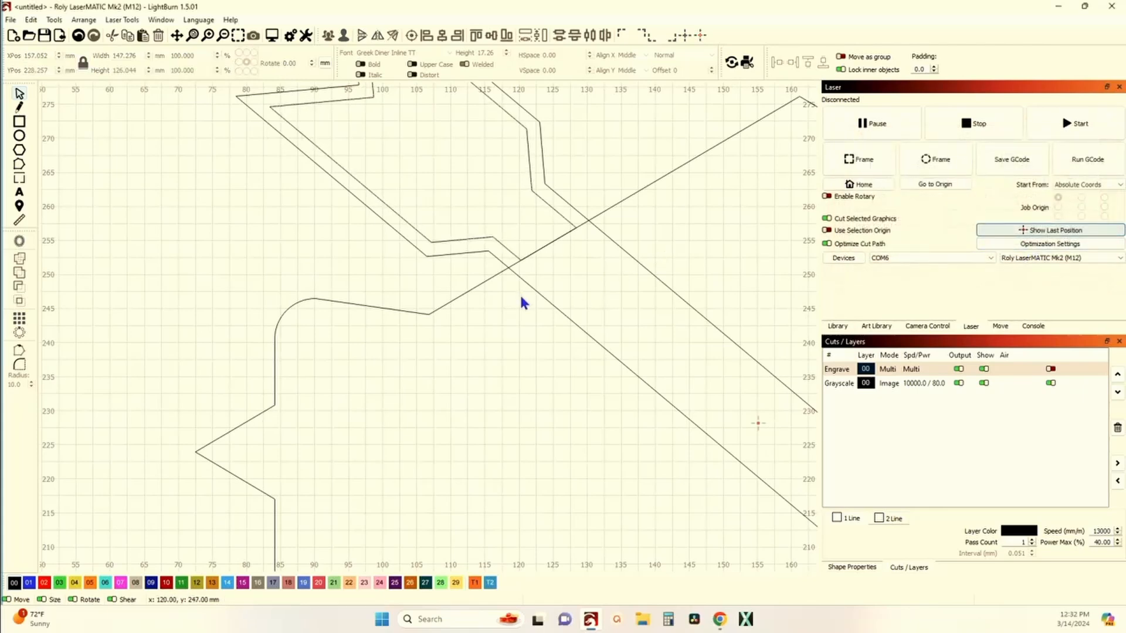
left_click(22, 274)
Step: Compare the welded sign shape with the reference Sunoco image
scroll(119, 287, "down", 5)
scroll(271, 377, "down", 5)
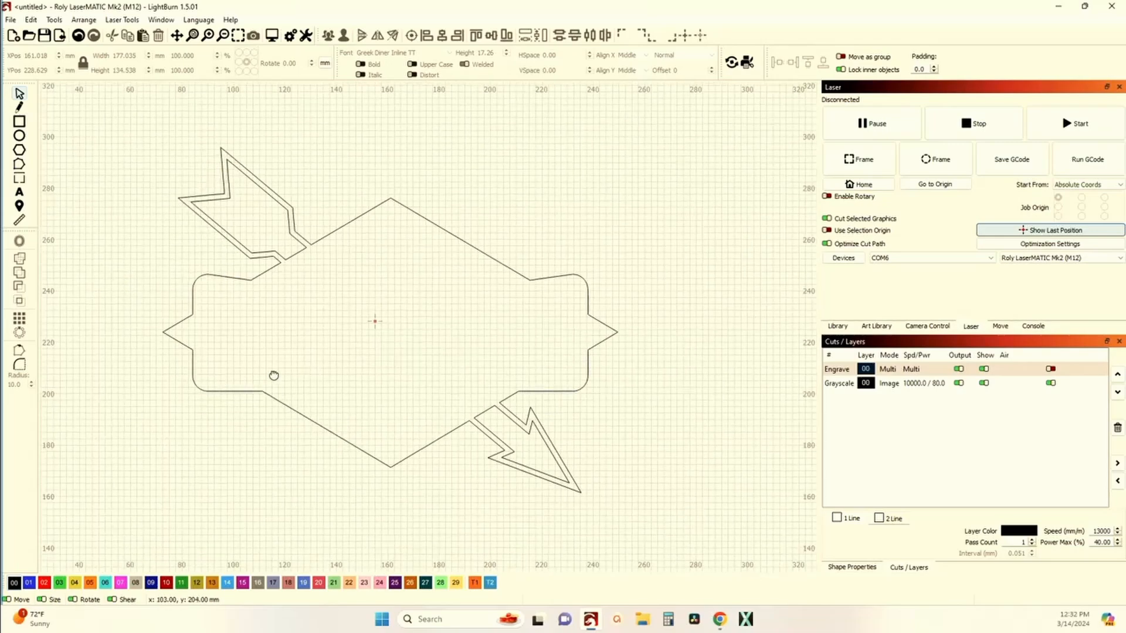
scroll(217, 314, "up", 5)
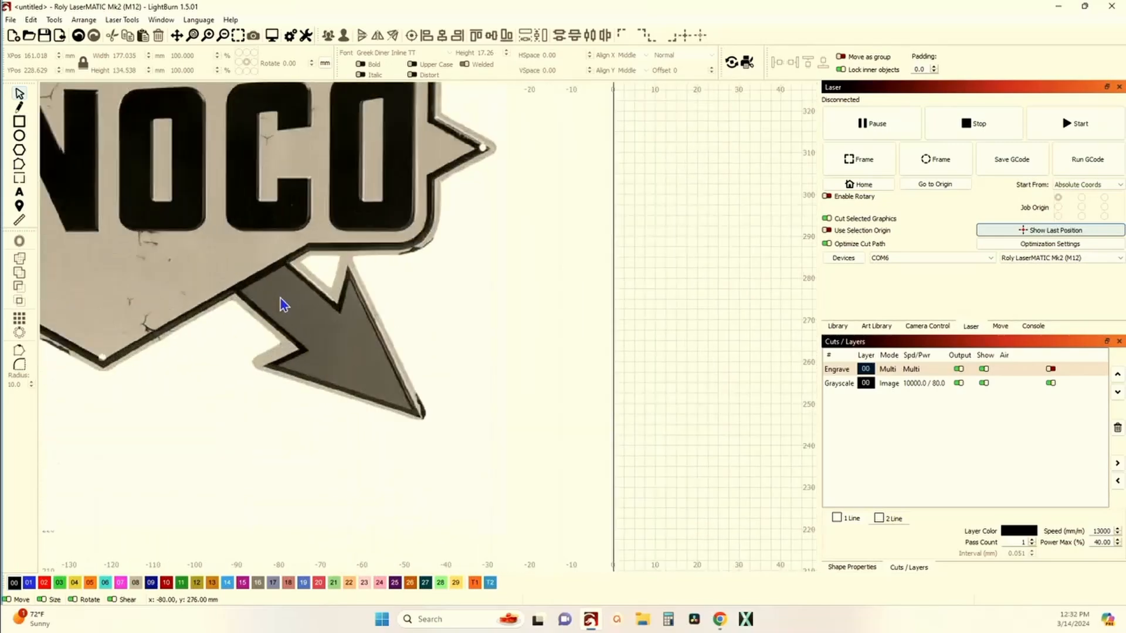
scroll(293, 318, "down", 5)
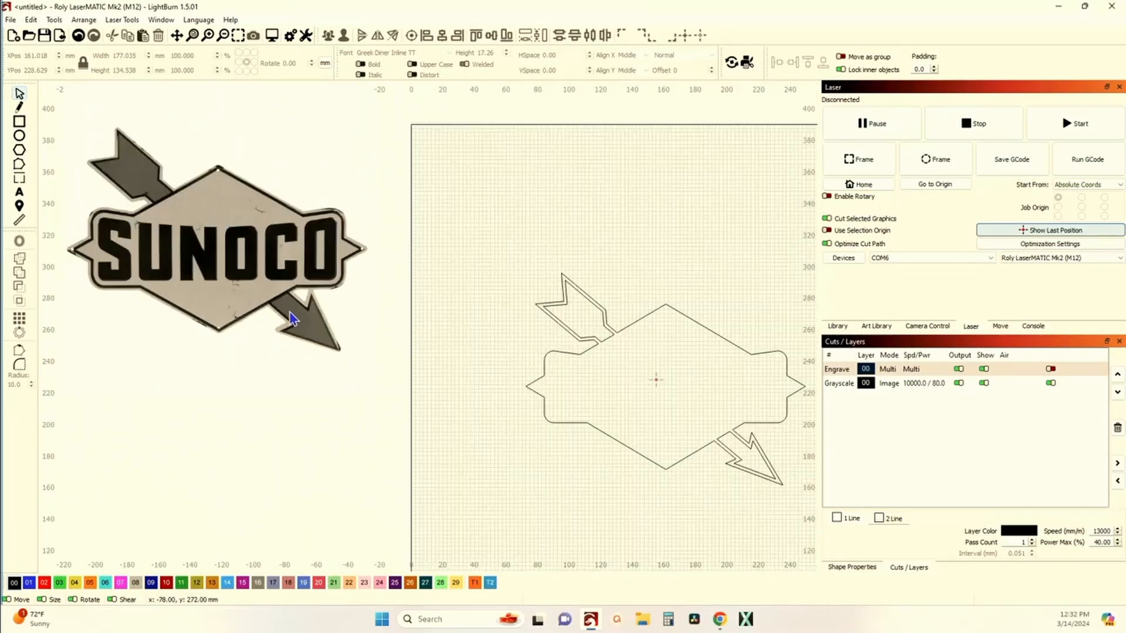
scroll(610, 348, "up", 4)
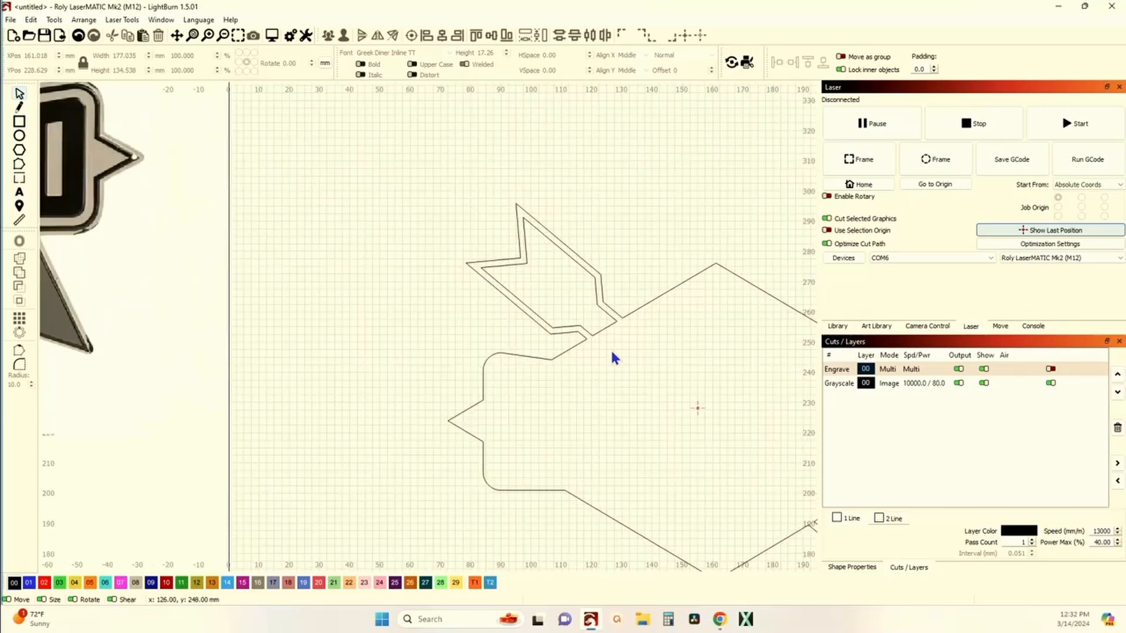
scroll(610, 348, "down", 5)
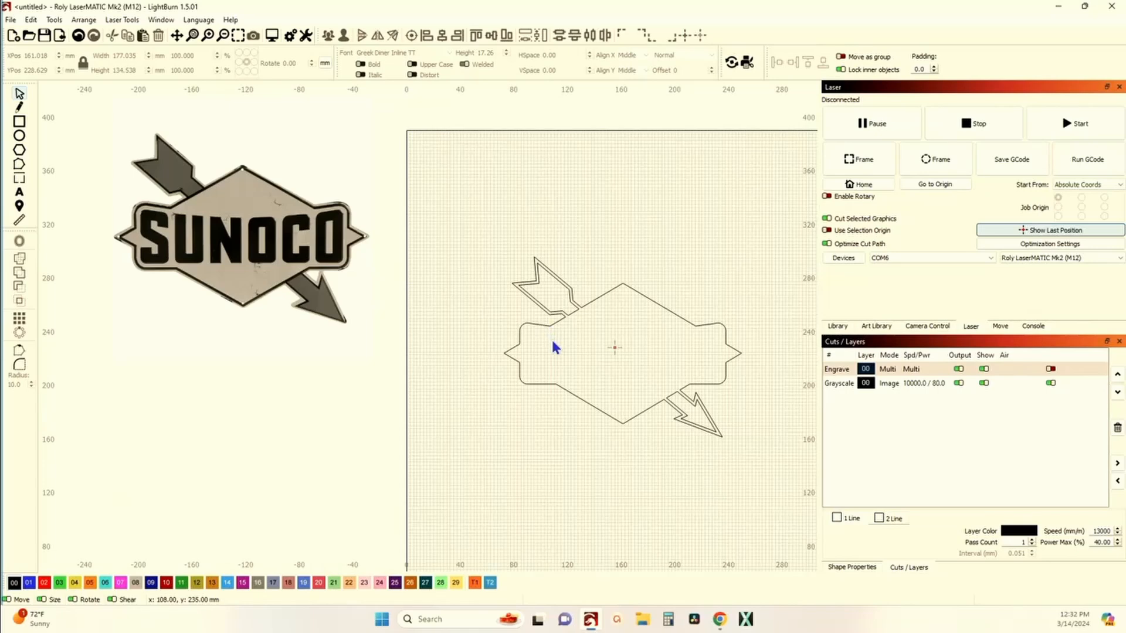
scroll(680, 396, "up", 7)
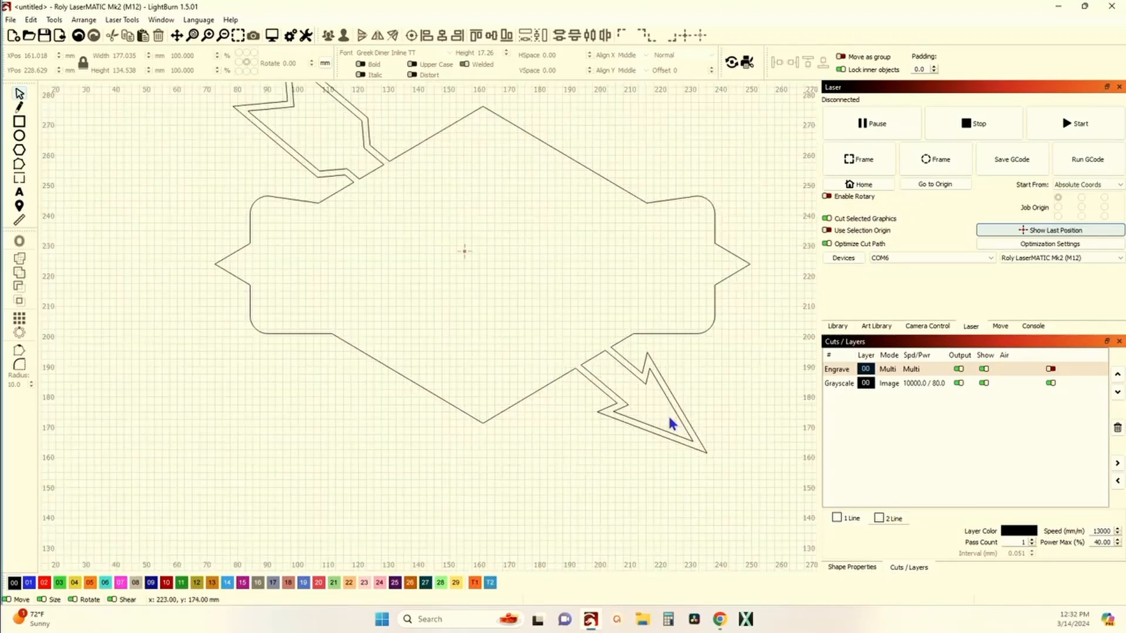
scroll(639, 367, "down", 6)
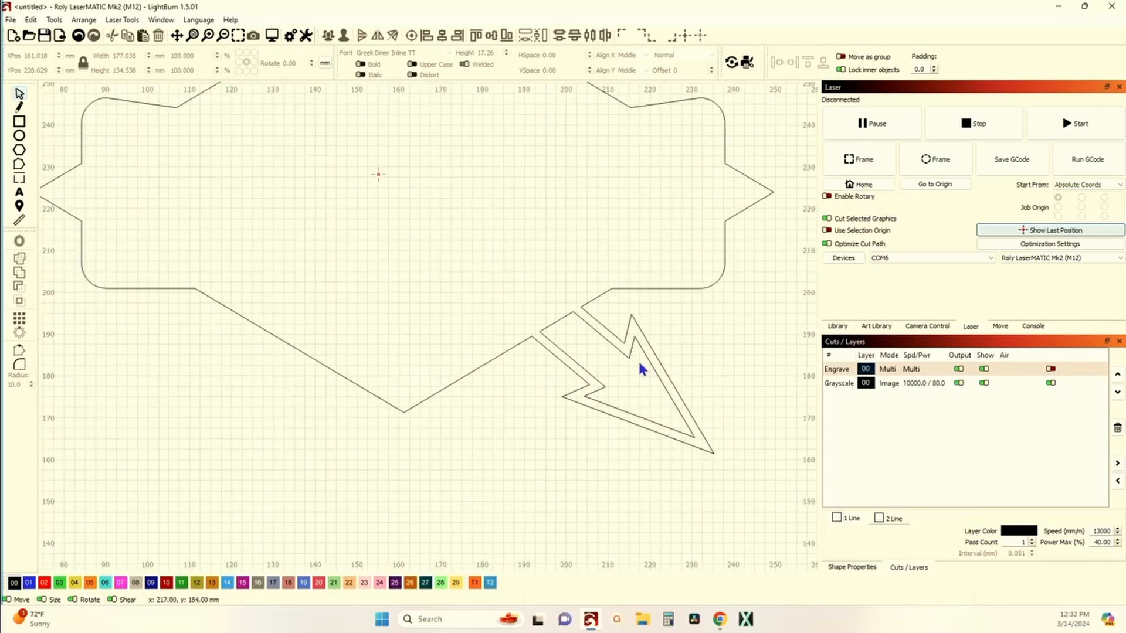
Step: Offset the welded sign shape outward by 2.00 mm with corner style
left_click(614, 337)
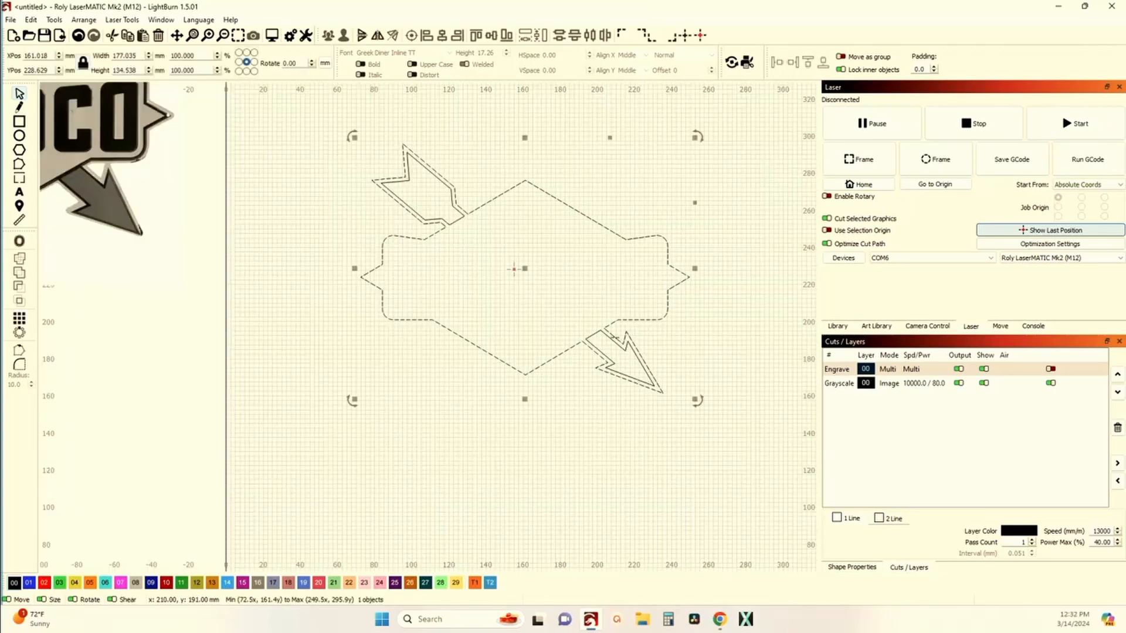
left_click(20, 243)
left_click(470, 300)
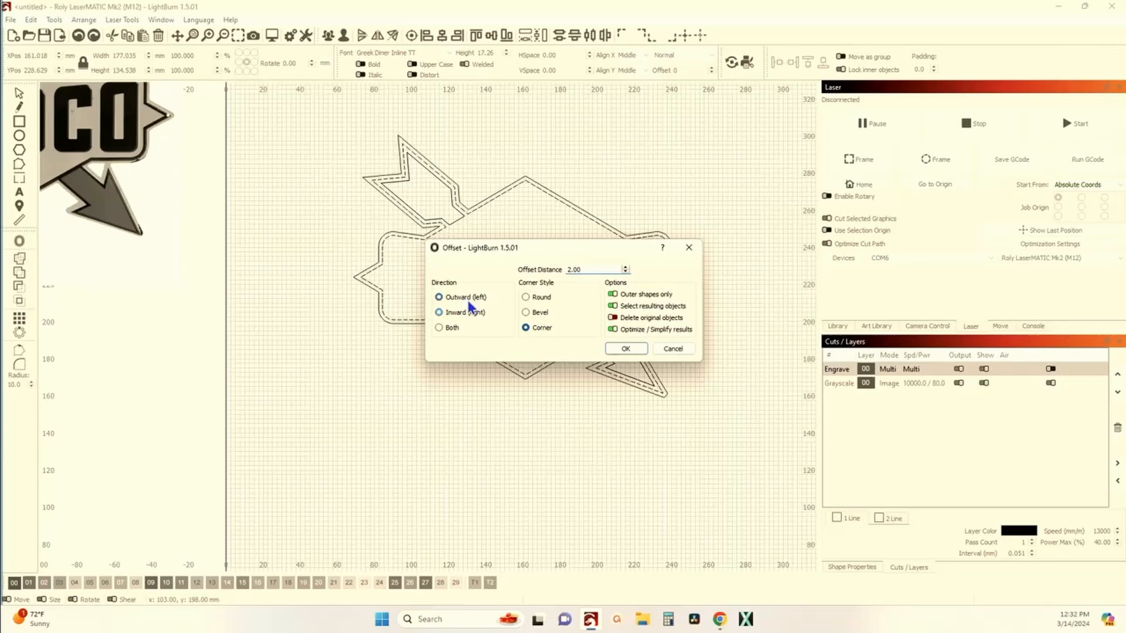
left_click(624, 349)
scroll(624, 323, "up", 6)
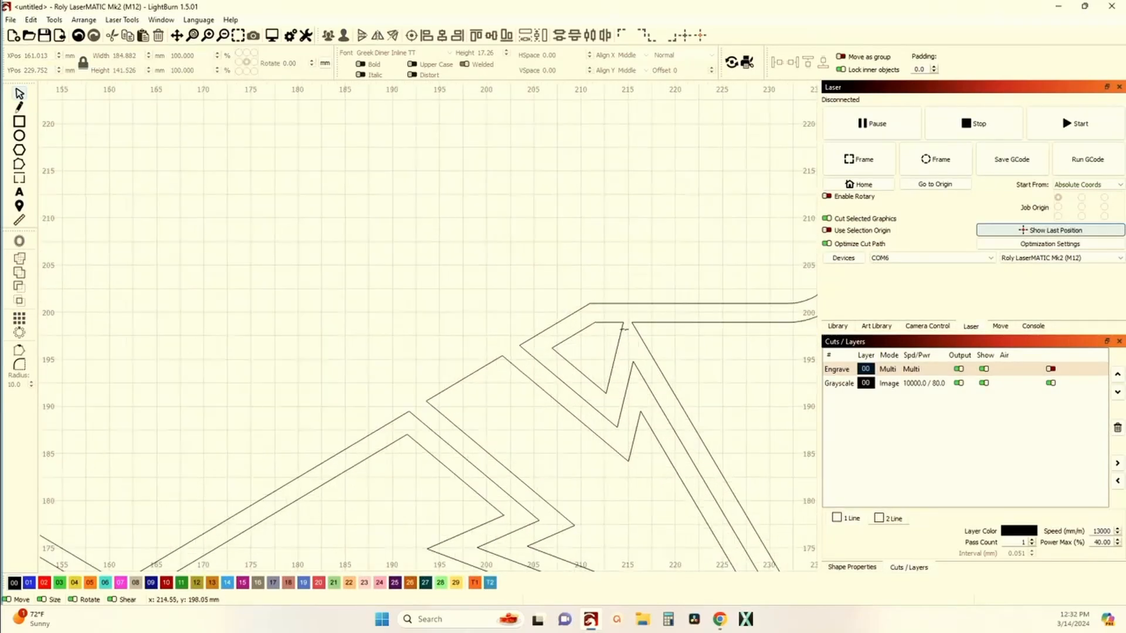
Step: Zoom in to inspect the offset sign outline, especially around the lower arrow junction
scroll(623, 329, "down", 8)
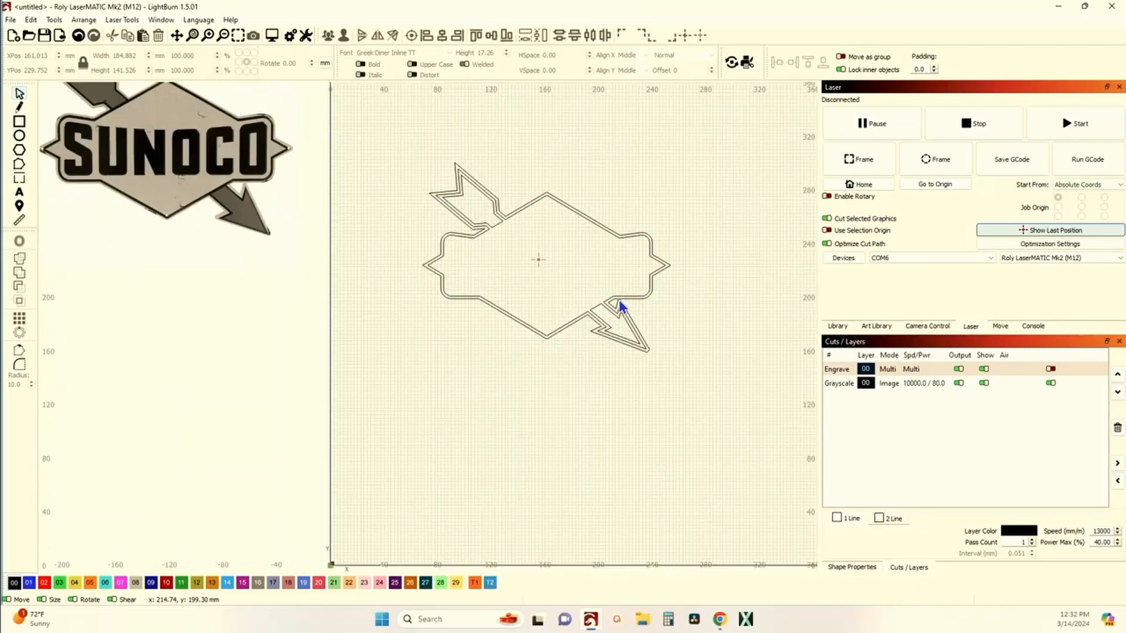
scroll(328, 201, "up", 10)
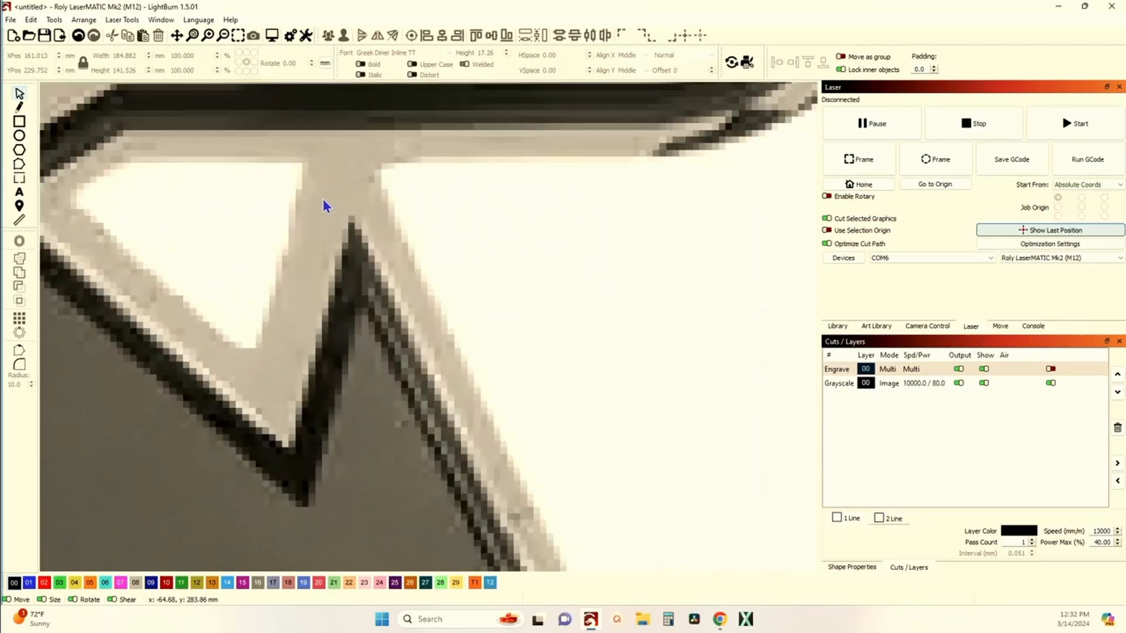
scroll(326, 205, "down", 10)
scroll(522, 282, "up", 4)
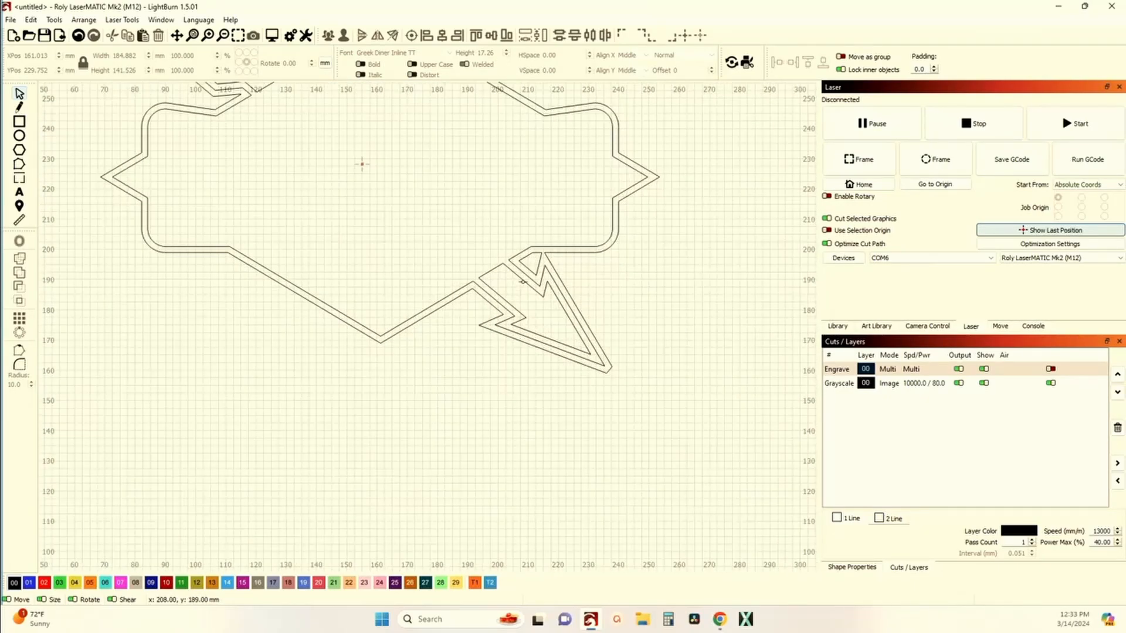
scroll(502, 291, "up", 2)
scroll(502, 292, "down", 5)
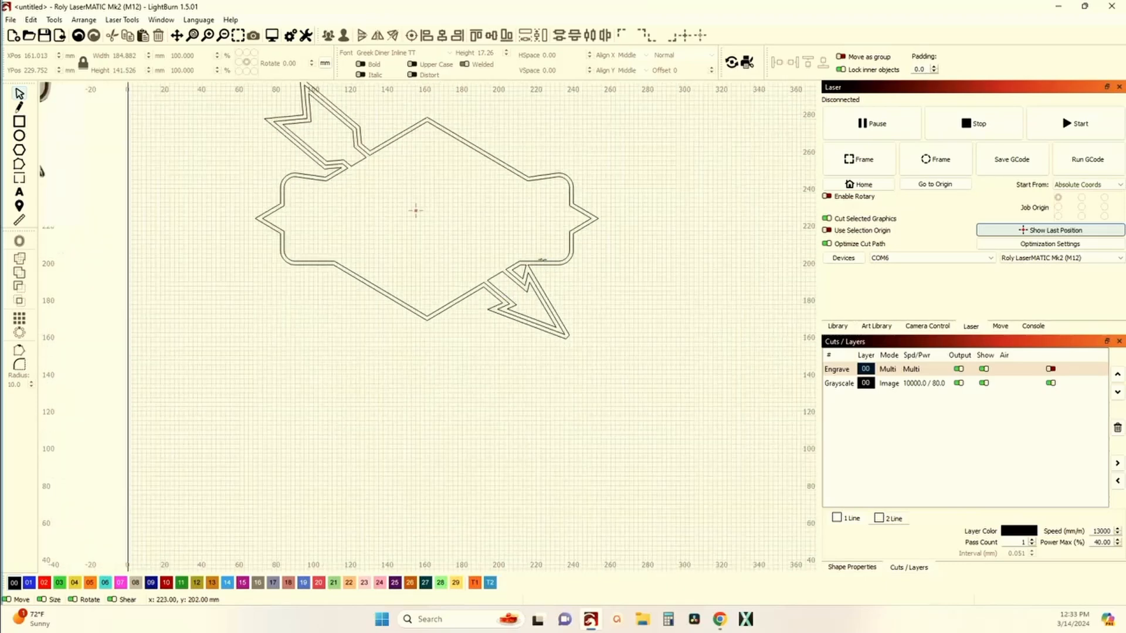
left_click(542, 259)
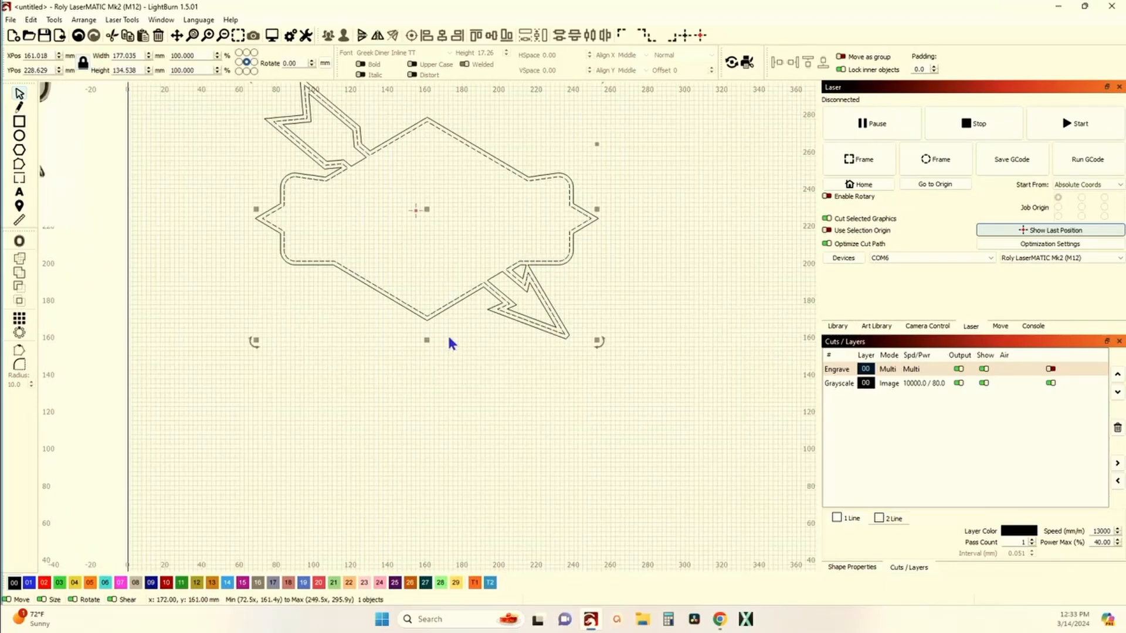
scroll(449, 338, "up", 5)
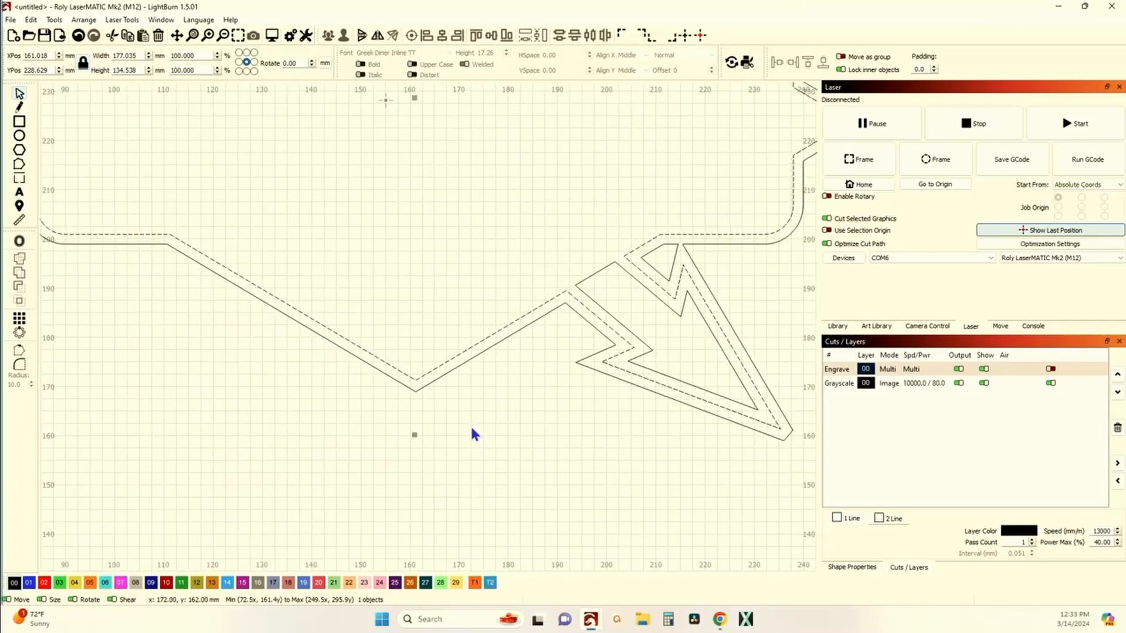
scroll(470, 399, "down", 1)
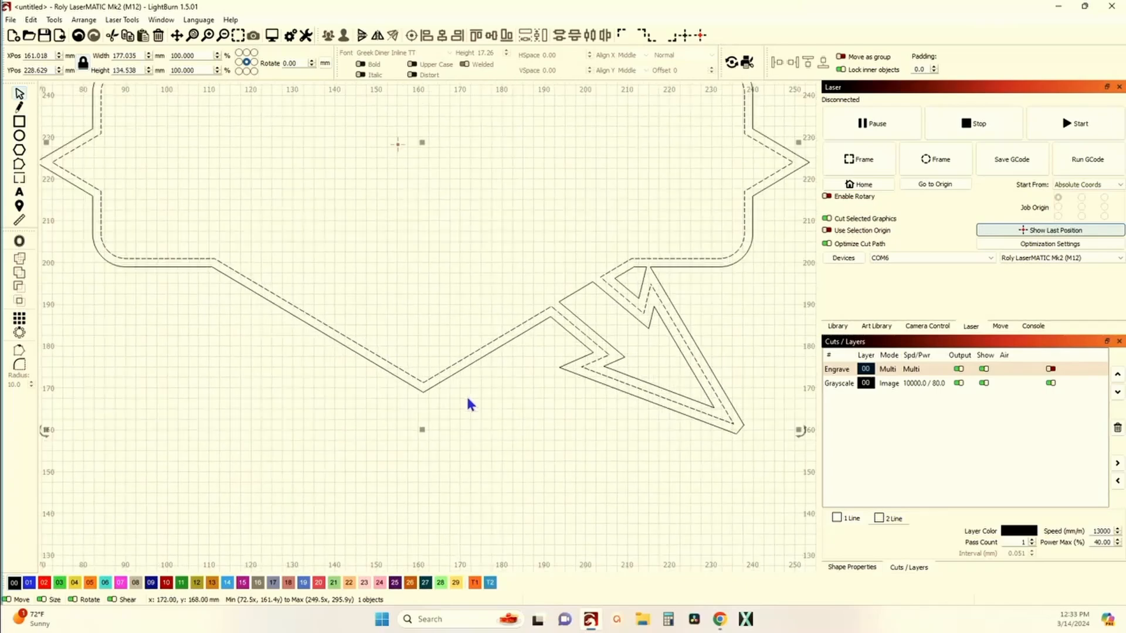
scroll(466, 395, "down", 3)
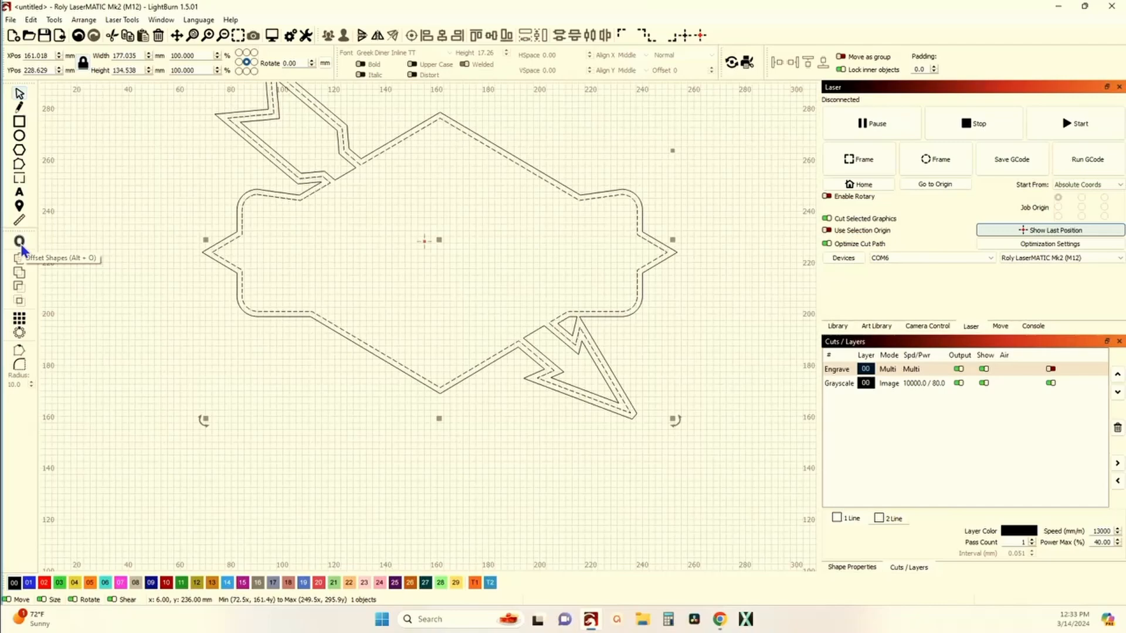
scroll(108, 284, "down", 3)
left_click(276, 286)
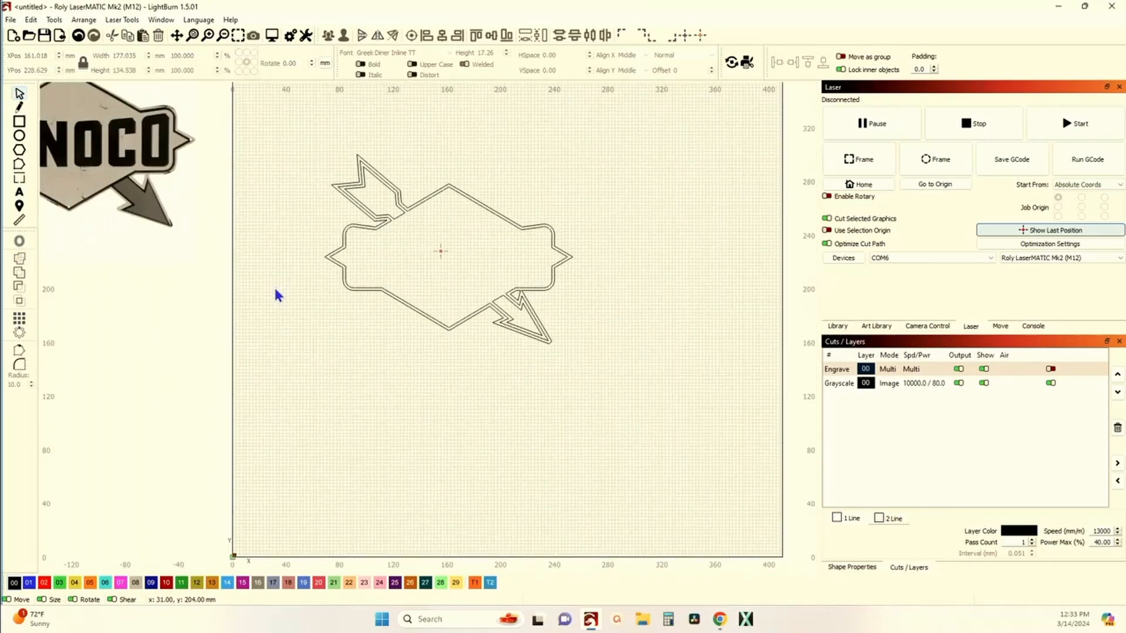
Step: Compare the offset sign outline with the Sunoco reference image across the canvas
left_click_drag(293, 317, 368, 355)
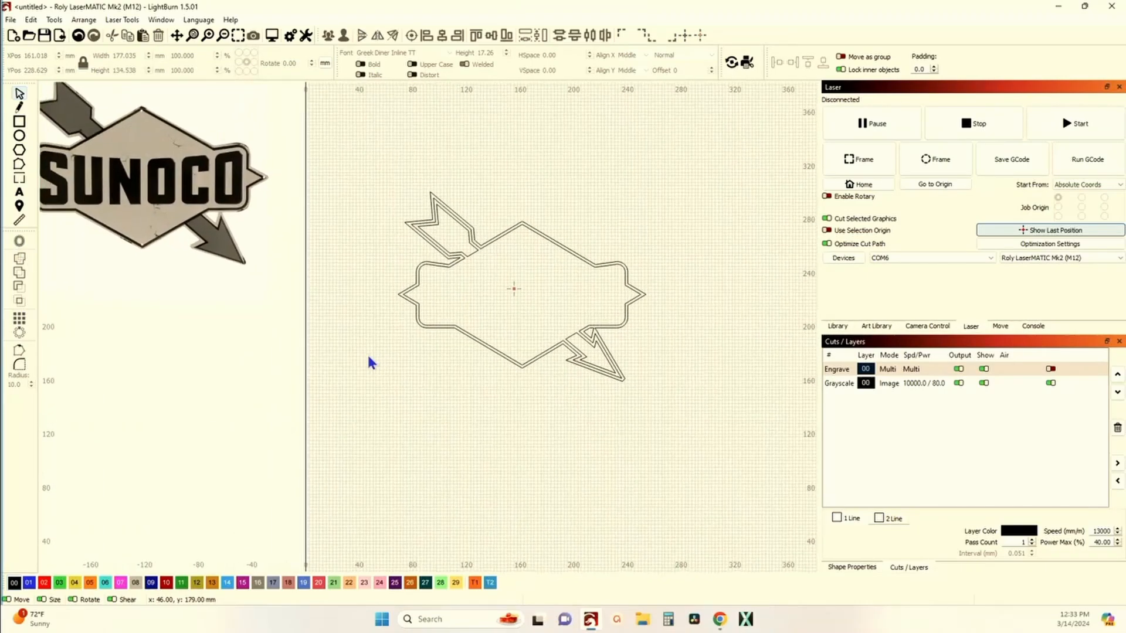
scroll(516, 354, "up", 5)
scroll(516, 346, "down", 3)
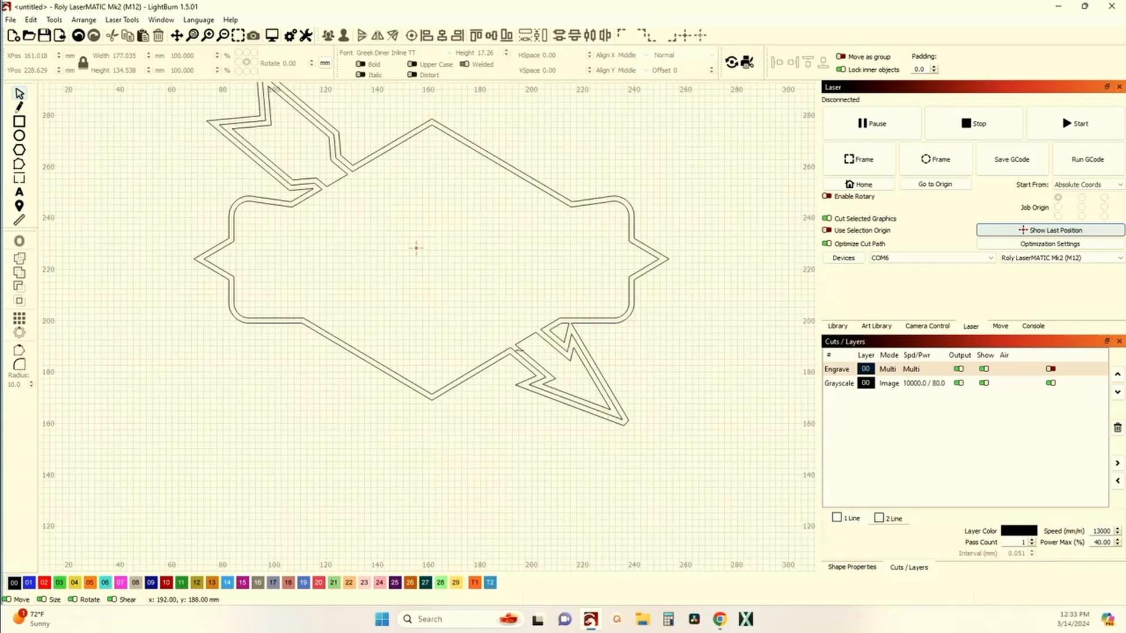
scroll(535, 351, "up", 6)
scroll(527, 348, "down", 2)
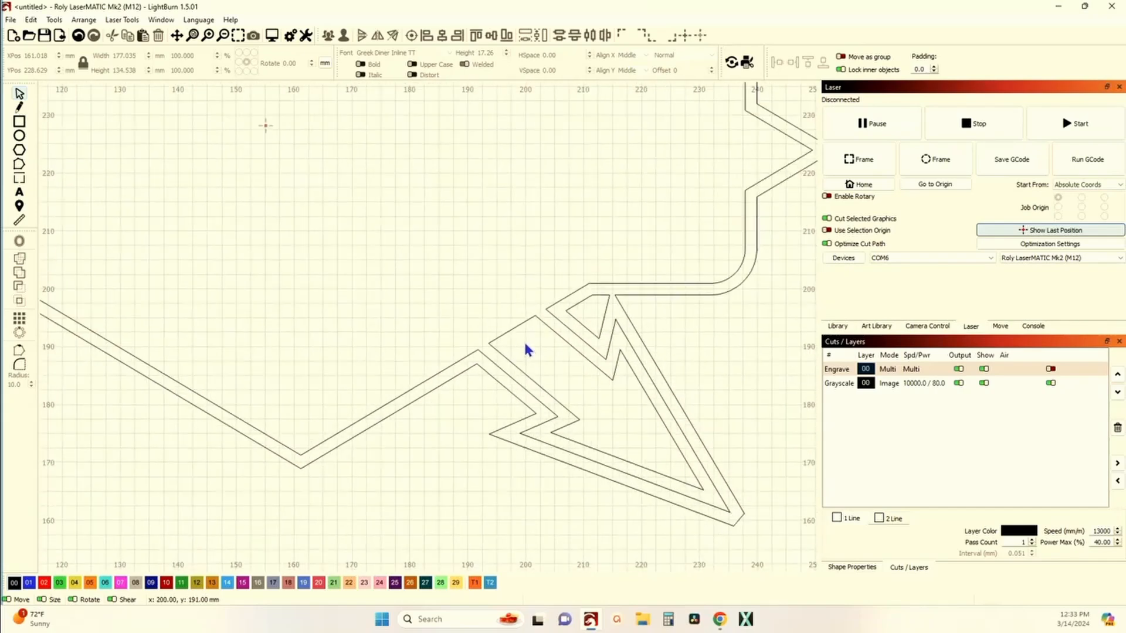
scroll(521, 349, "down", 3)
scroll(504, 354, "down", 3)
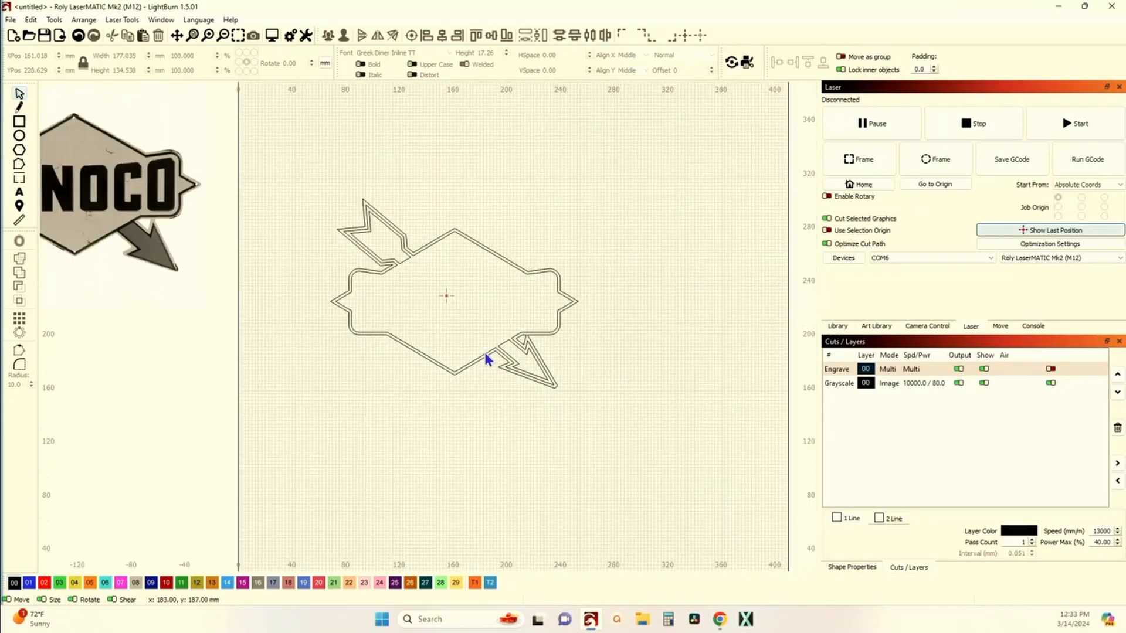
scroll(247, 258, "up", 5)
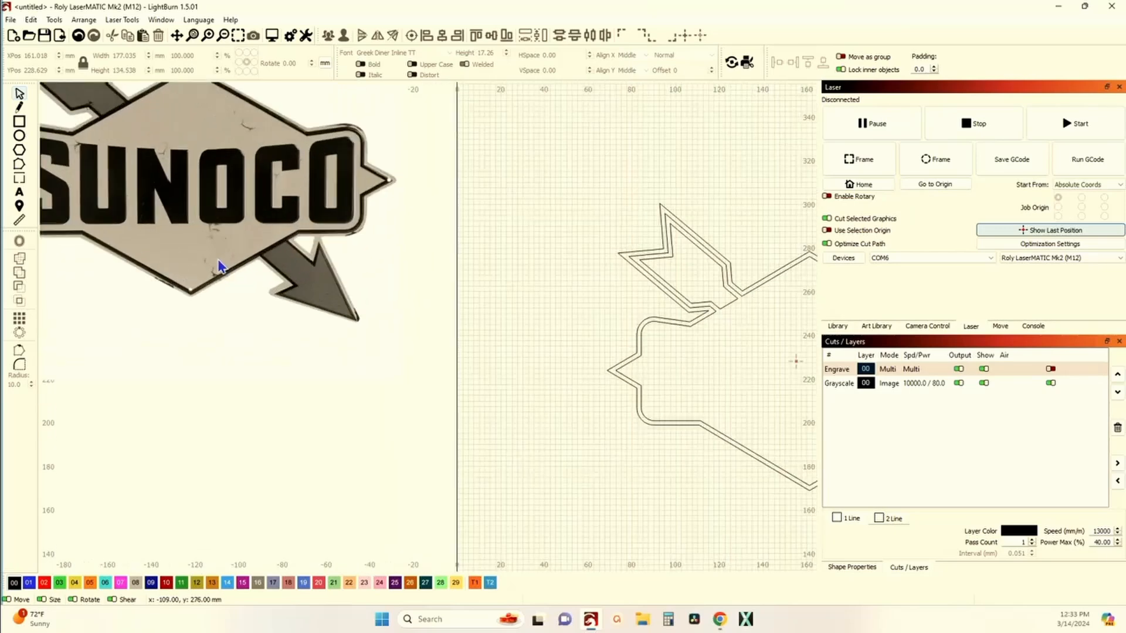
scroll(269, 267, "down", 4)
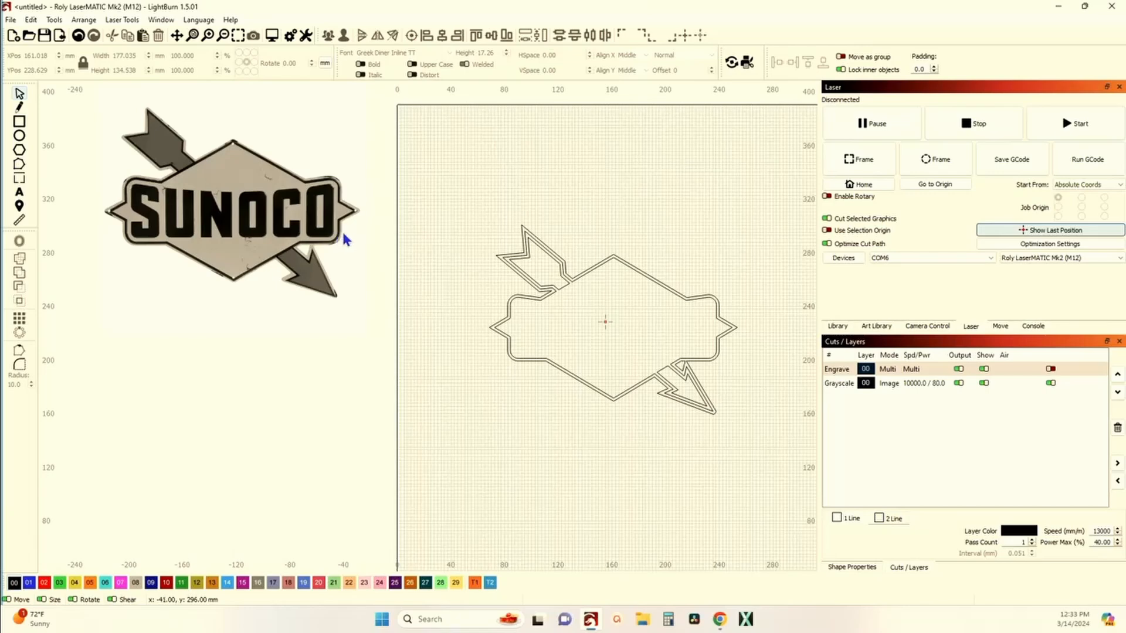
scroll(643, 366, "up", 1)
scroll(644, 365, "down", 2)
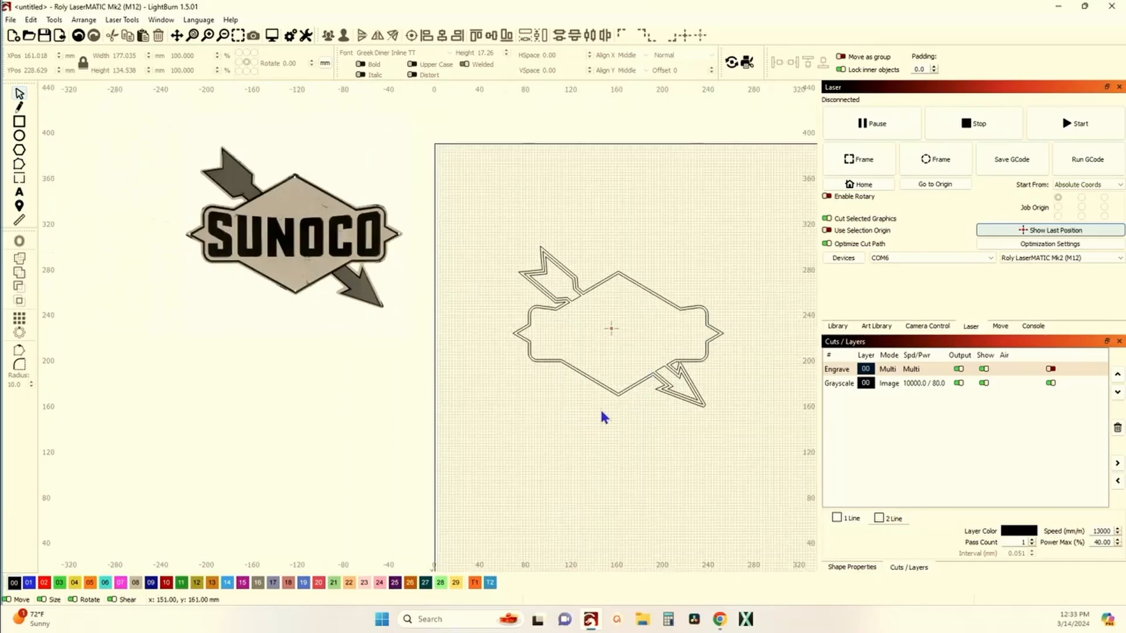
left_click_drag(550, 375, 443, 346)
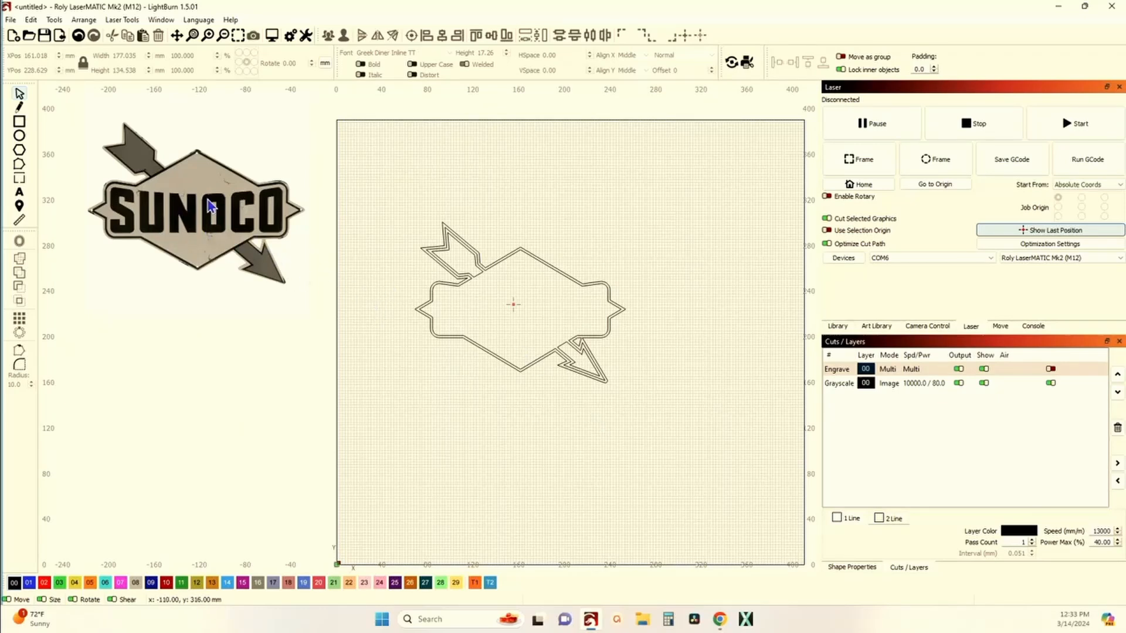
scroll(188, 180, "down", 2)
left_click_drag(210, 262, 248, 368)
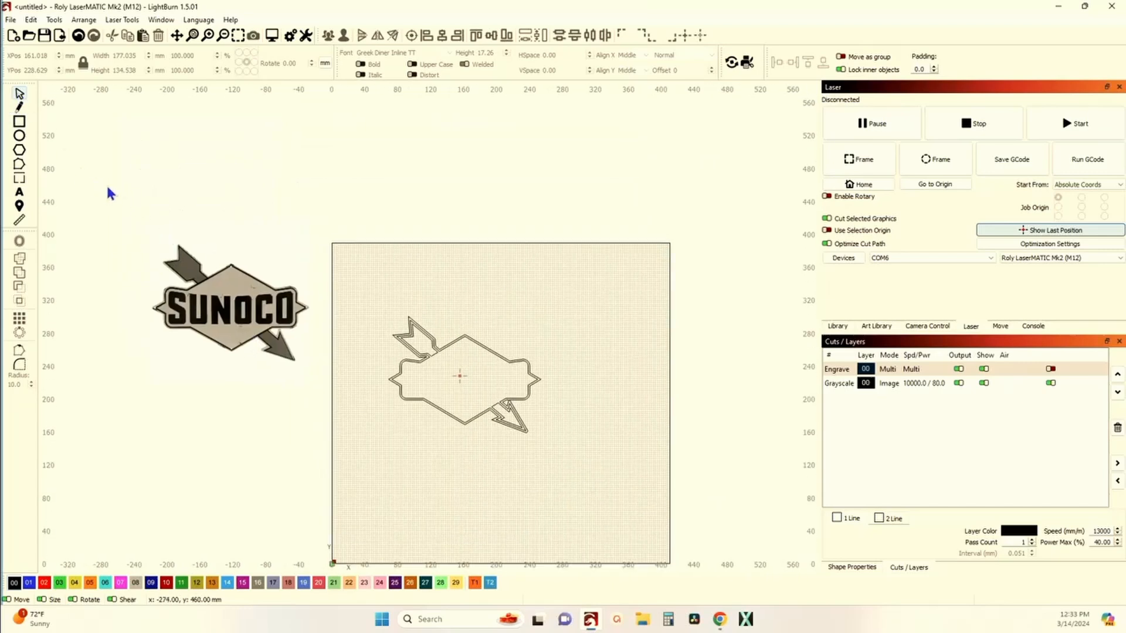
Step: Select everything on the canvas, including the reference image, and delete it
left_click_drag(107, 191, 642, 552)
key("Delete")
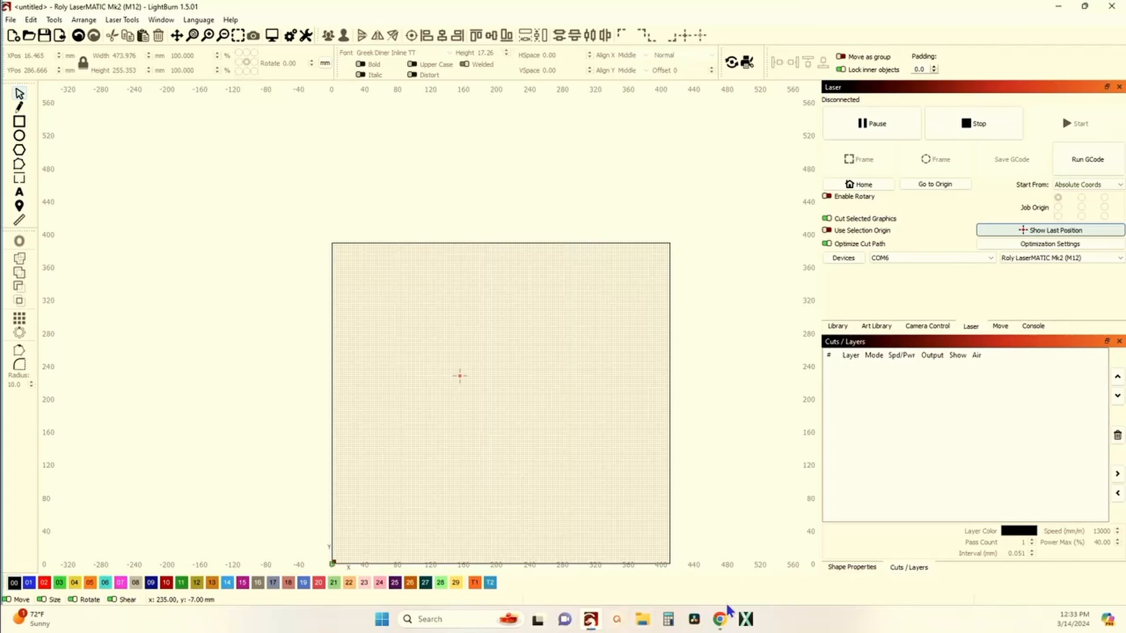
Step: Switch to the browser and open the Old People Metal Sign product page from the Hobby Lobby search results
left_click(716, 624)
scroll(550, 348, "down", 4)
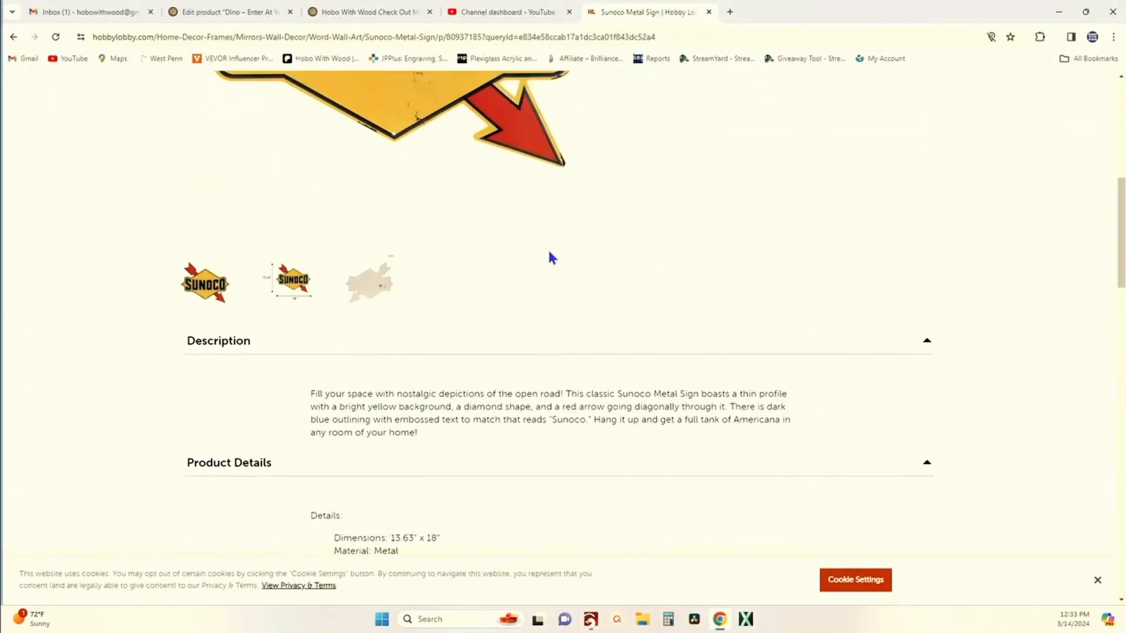
scroll(108, 117, "up", 10)
left_click(13, 36)
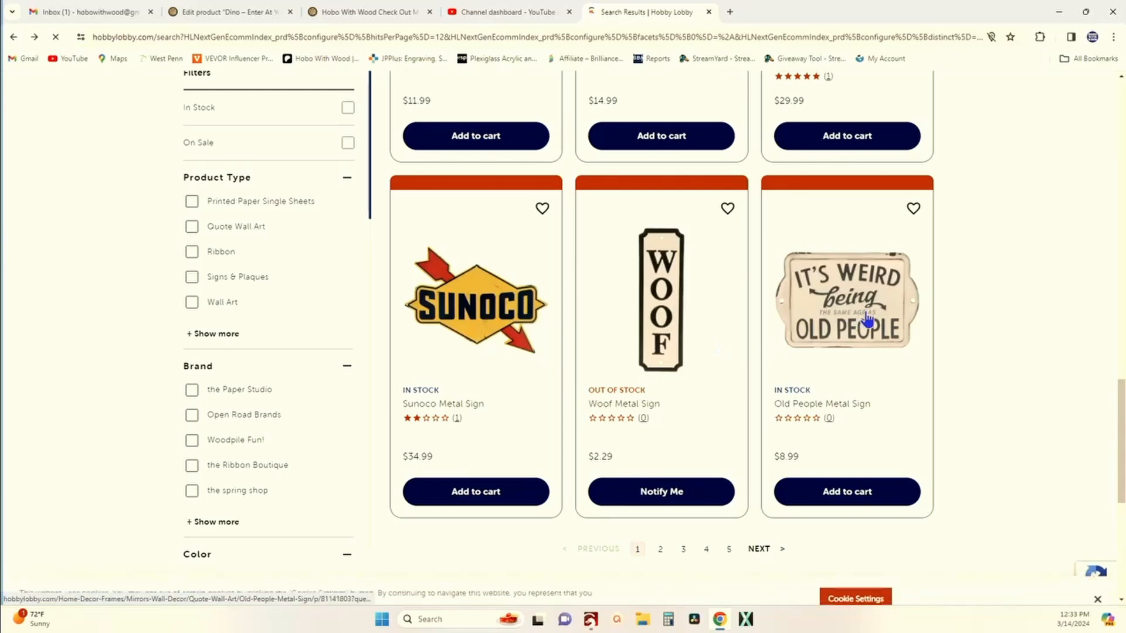
left_click(865, 313)
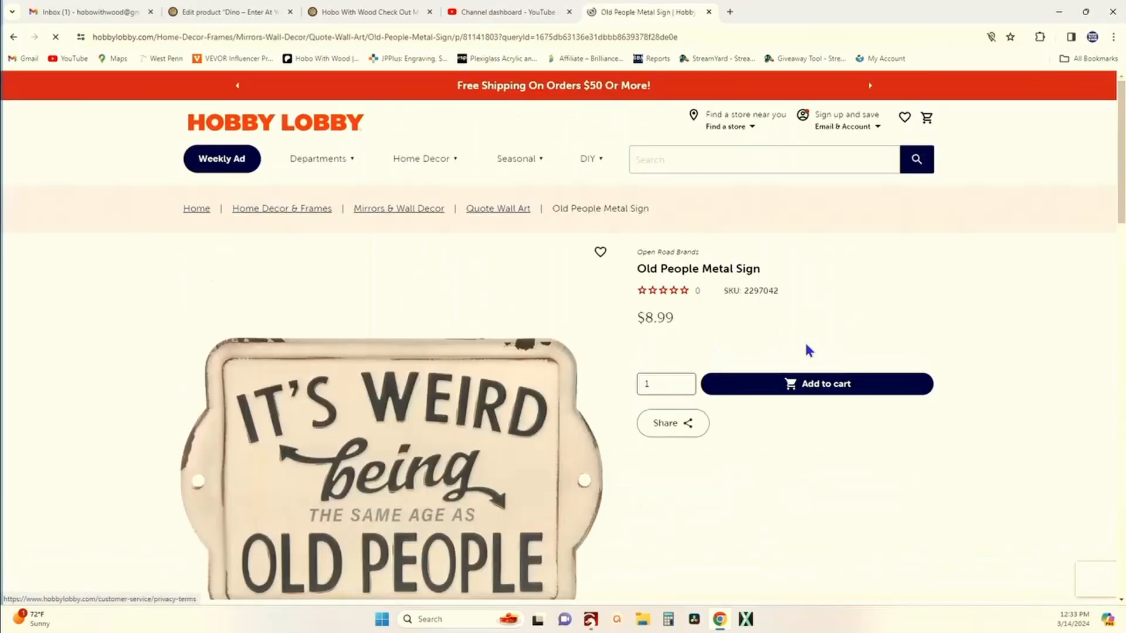
Step: Copy the Old People Metal Sign product image
scroll(509, 419, "down", 2)
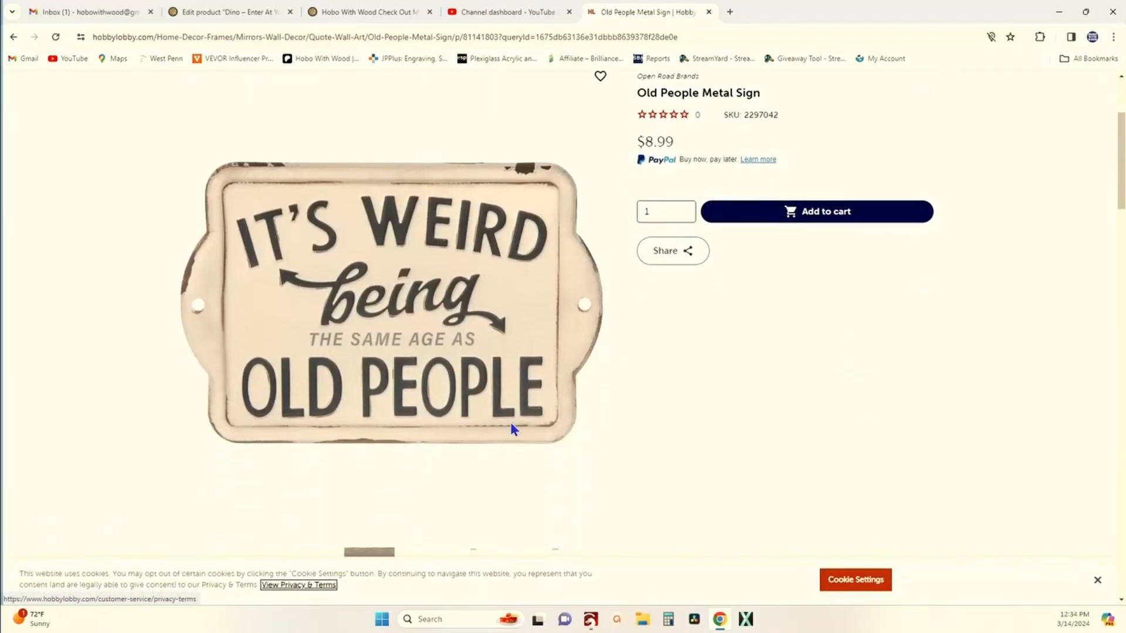
right_click(386, 304)
left_click(417, 348)
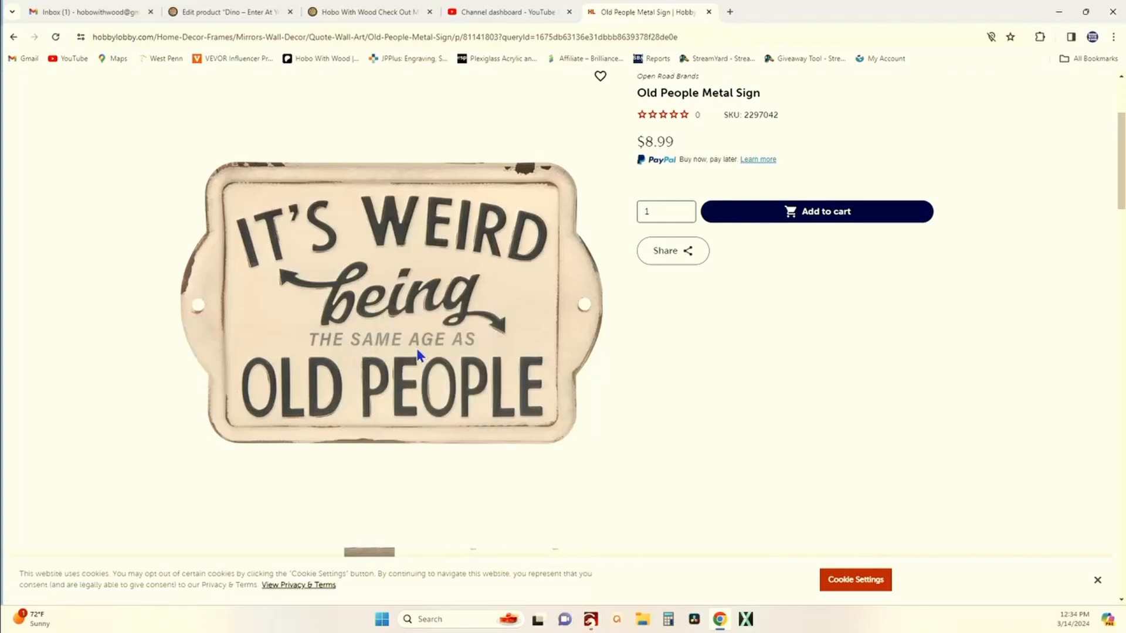
Step: Switch back to LightBurn and paste the copied sign image beside the work area
left_click(592, 620)
scroll(384, 409, "down", 3)
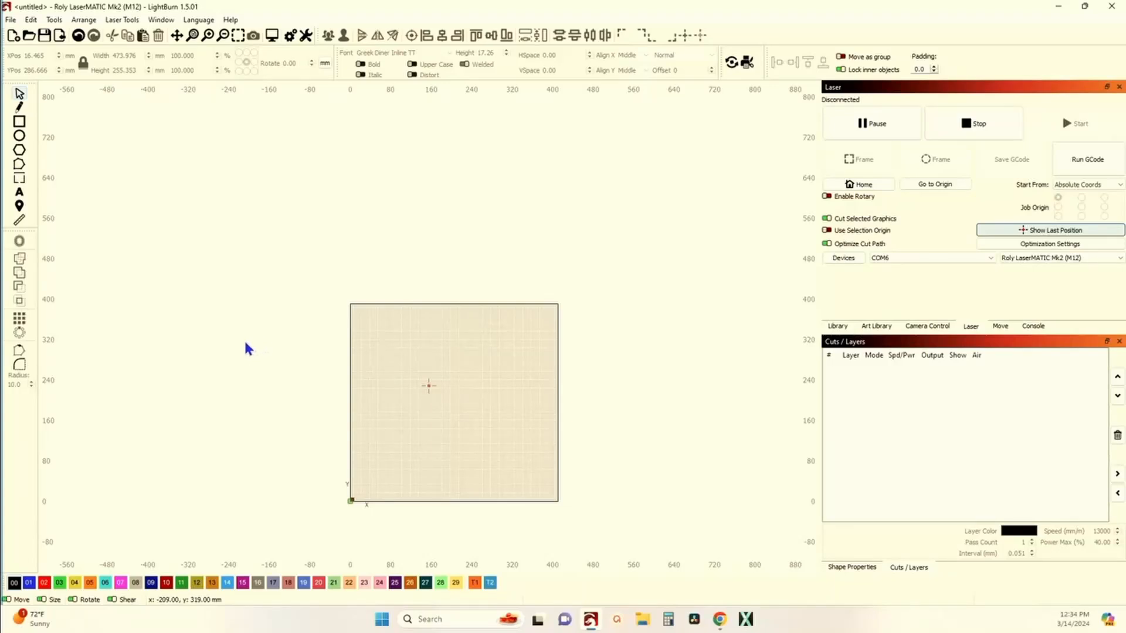
right_click(244, 339)
left_click(302, 392)
Step: Zoom in to examine the pasted Old People sign image's outline
scroll(260, 357, "up", 4)
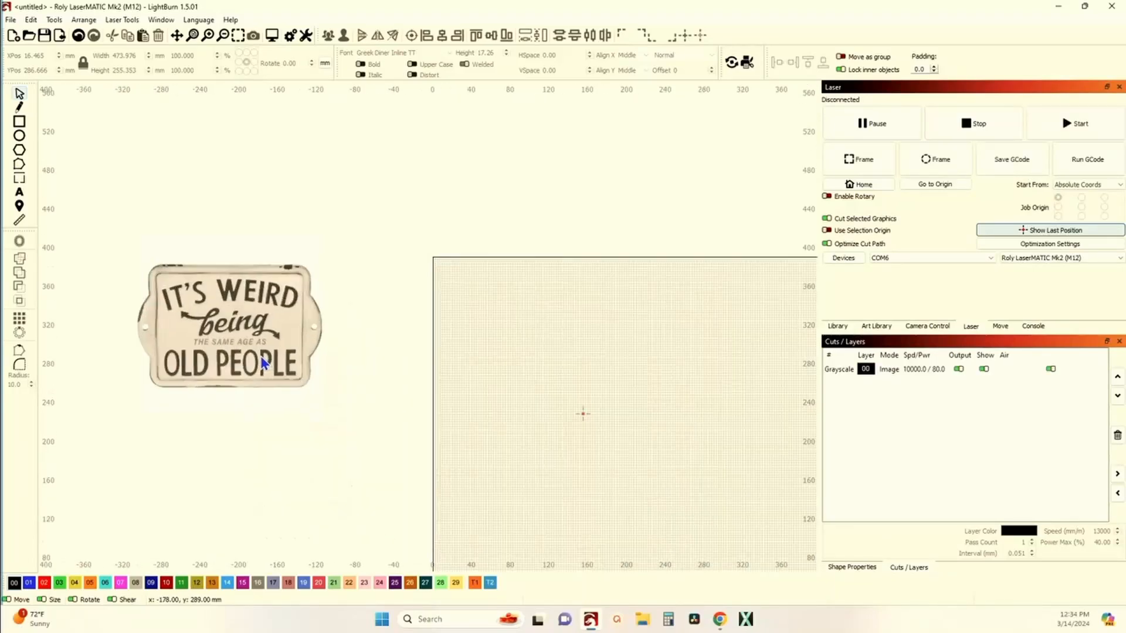
scroll(260, 356, "up", 3)
scroll(327, 314, "down", 3)
scroll(314, 288, "up", 4)
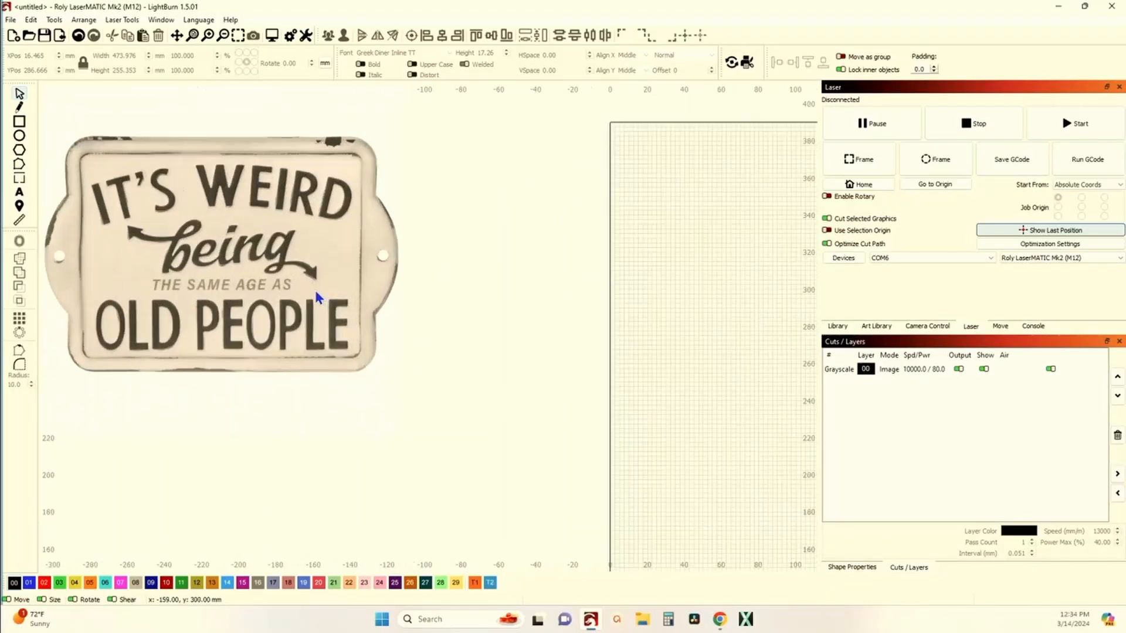
scroll(317, 297, "down", 2)
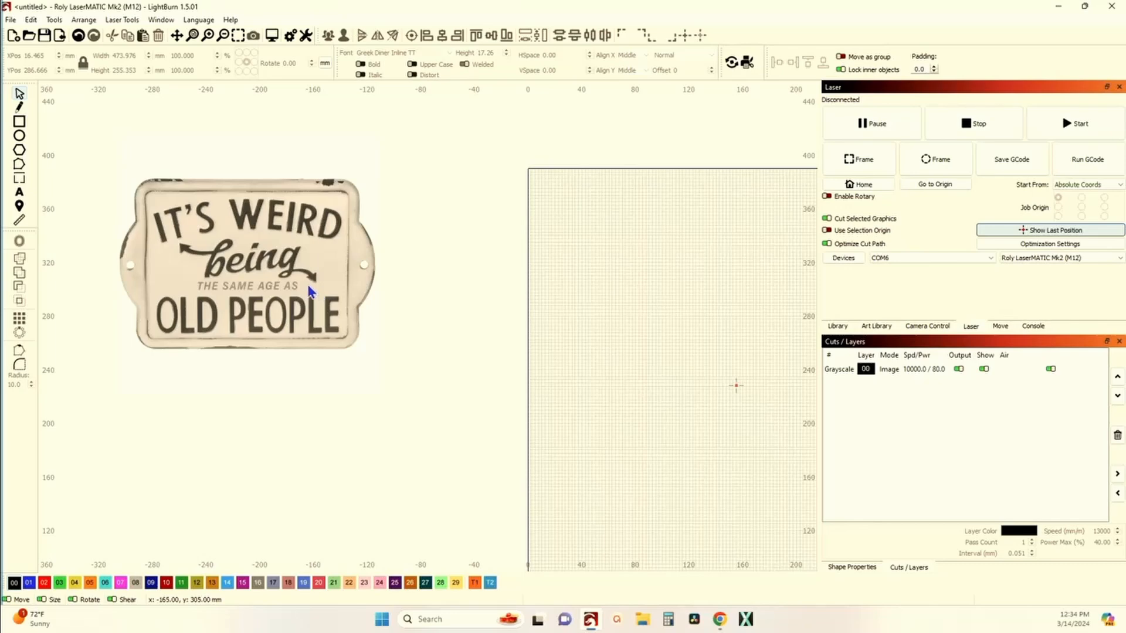
scroll(309, 316, "down", 1)
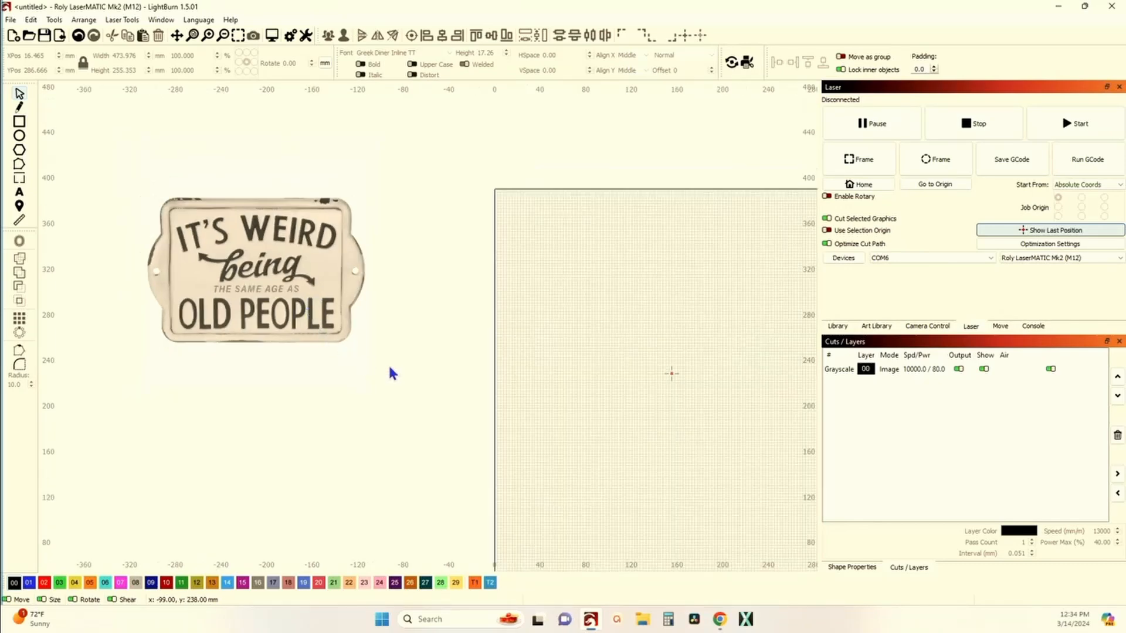
scroll(394, 314, "down", 3)
left_click_drag(440, 316, 384, 274)
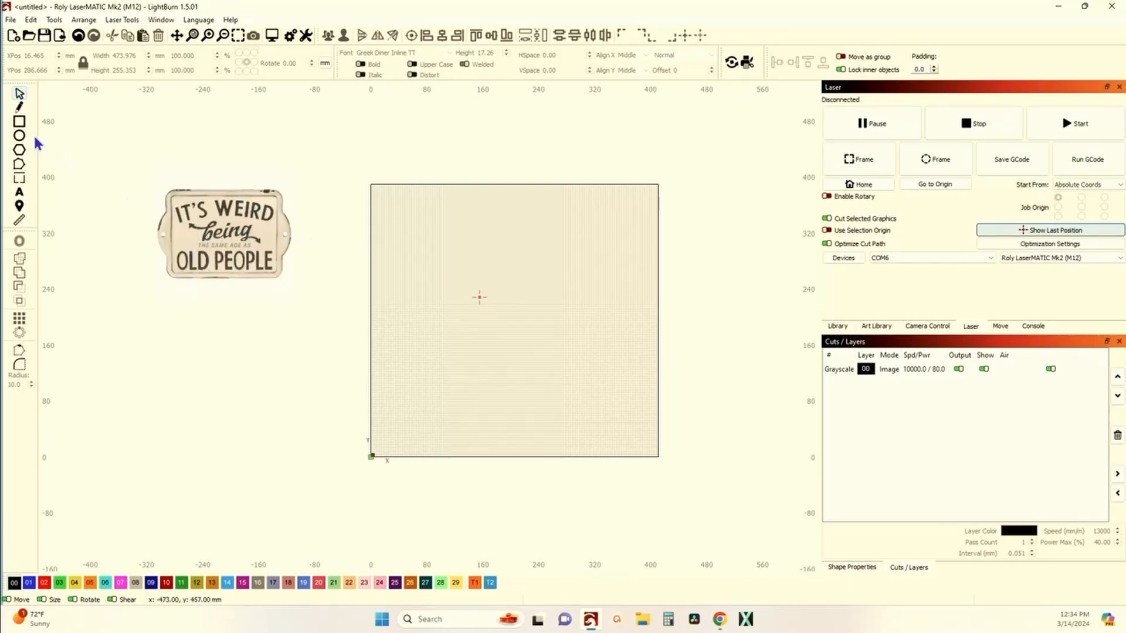
Step: Draw a rectangle about 187 × 111 mm in the work area
left_click(20, 123)
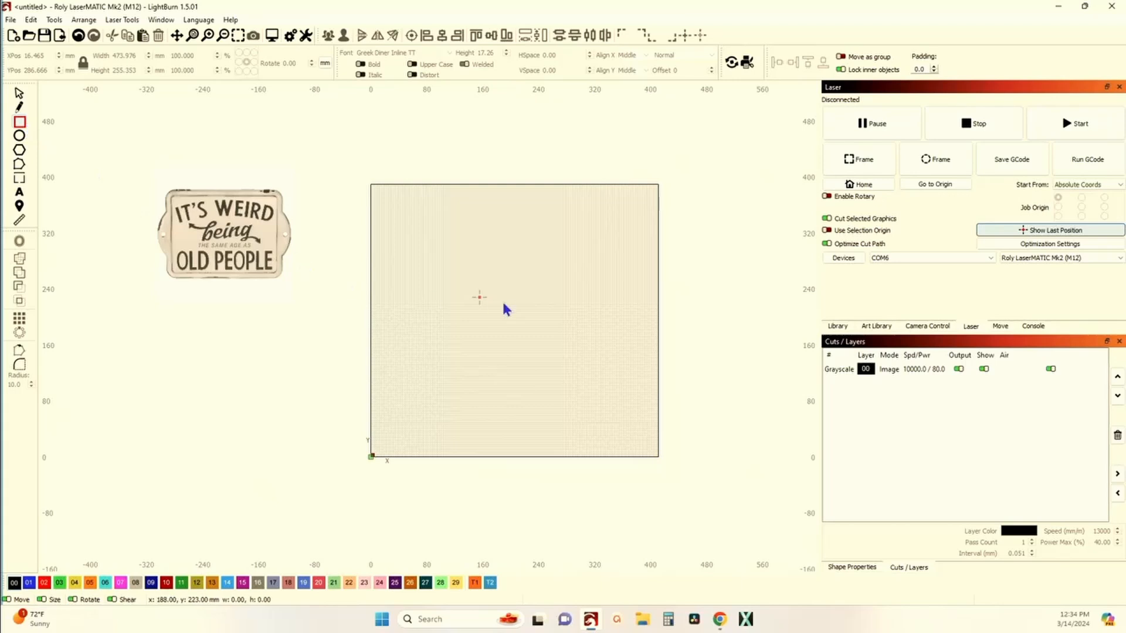
mouse_move(461, 274)
left_mouse_down()
mouse_move(525, 350)
mouse_move(591, 351)
left_mouse_up()
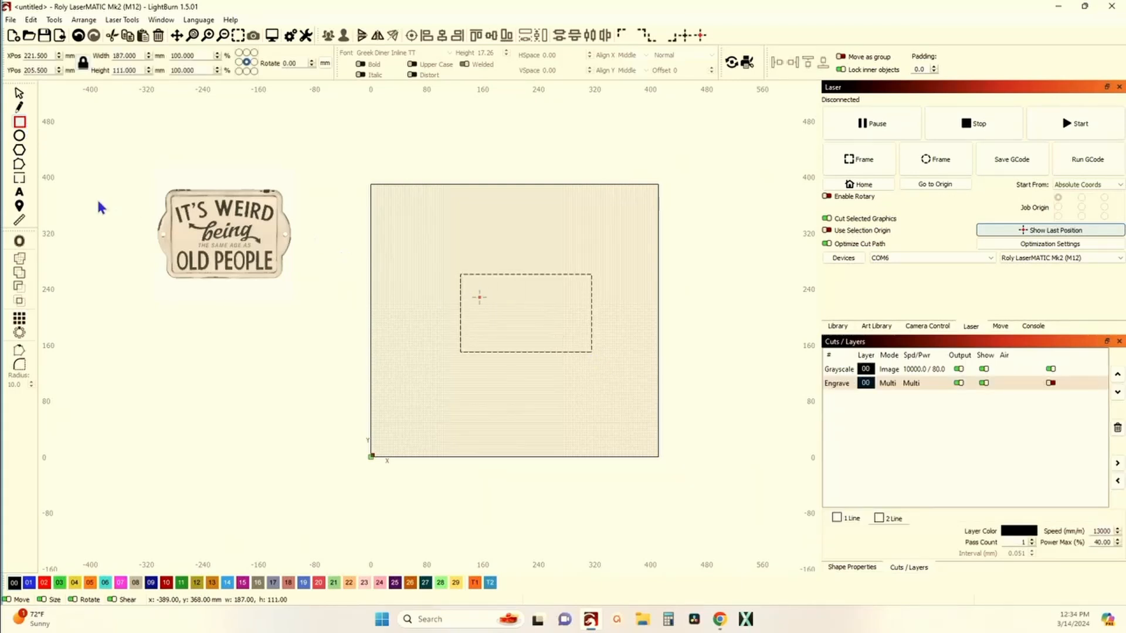
Step: Draw an ellipse about 30 × 58 mm straddling the rectangle's left edge
left_click(19, 135)
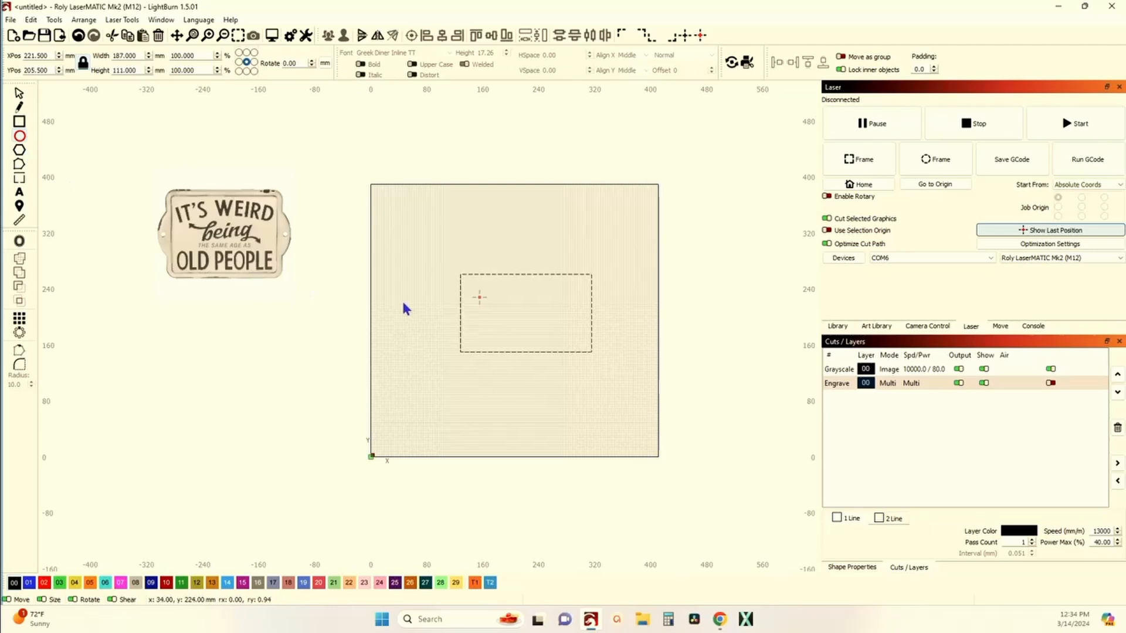
left_click_drag(448, 295, 471, 340)
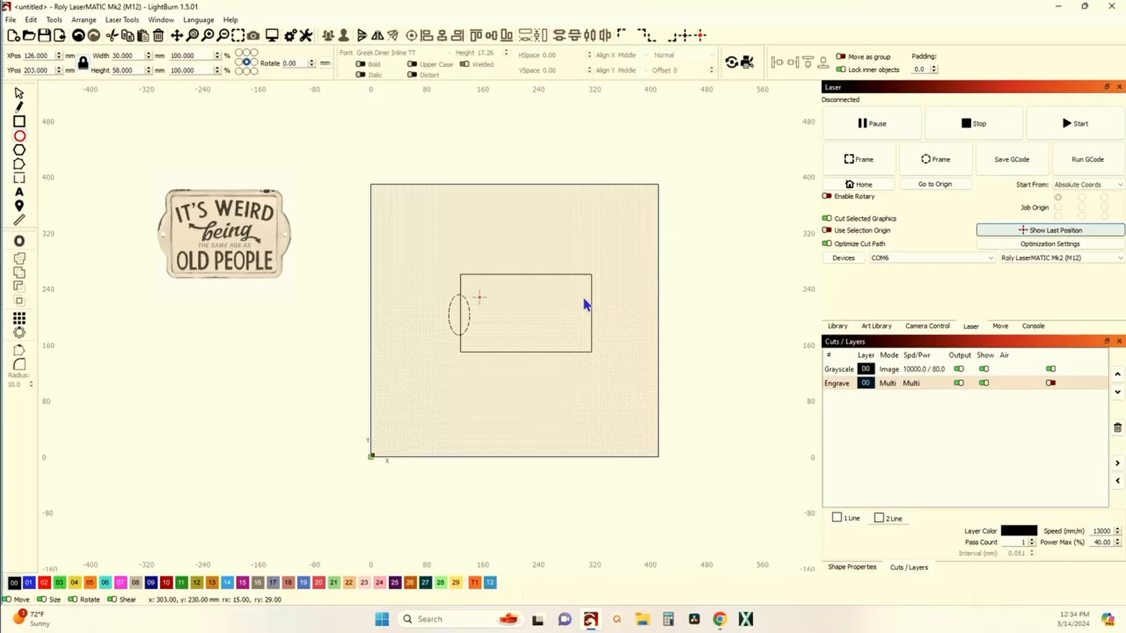
left_click(19, 93)
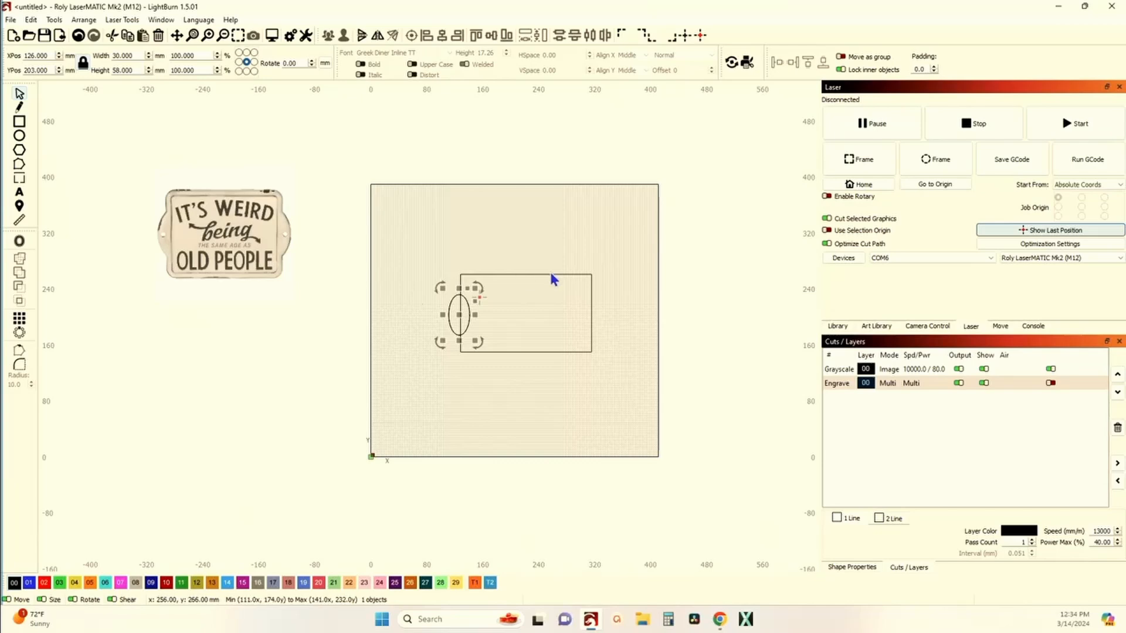
Step: Move the duplicate ellipse right so it straddles the rectangle's right edge at about X 315 mm
key("Right")
key("Right")
key("Right")
key("Right")
key("Right")
key("Right")
key("Right")
key("Right")
key("Right")
key("Right")
key("Right")
key("Right")
key("Right")
key("Right")
key("Right")
key("Right")
key("Right")
key("Right")
key("Right")
key("Right")
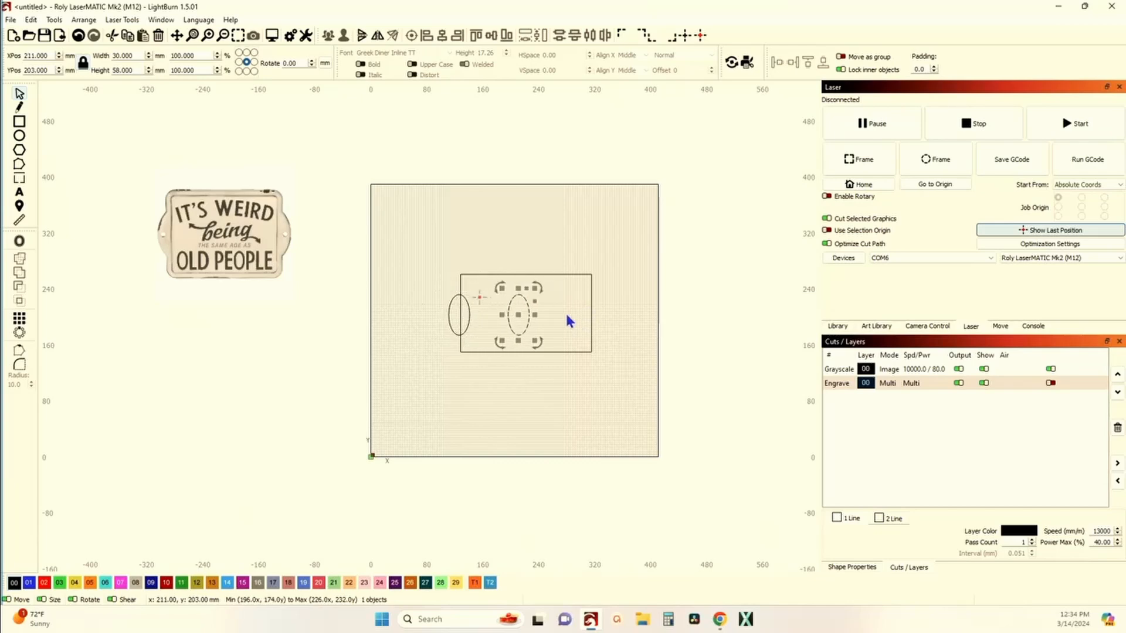
key("Right")
key("Right")
key("Right")
key("Right")
key("Right")
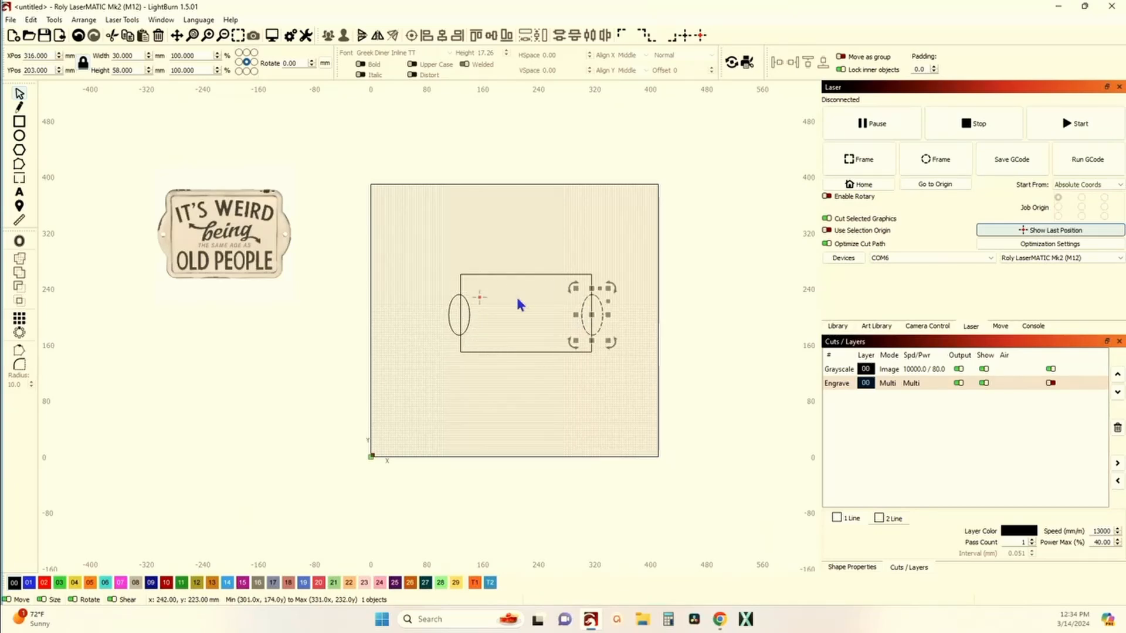
scroll(616, 320, "up", 4)
scroll(567, 305, "up", 10)
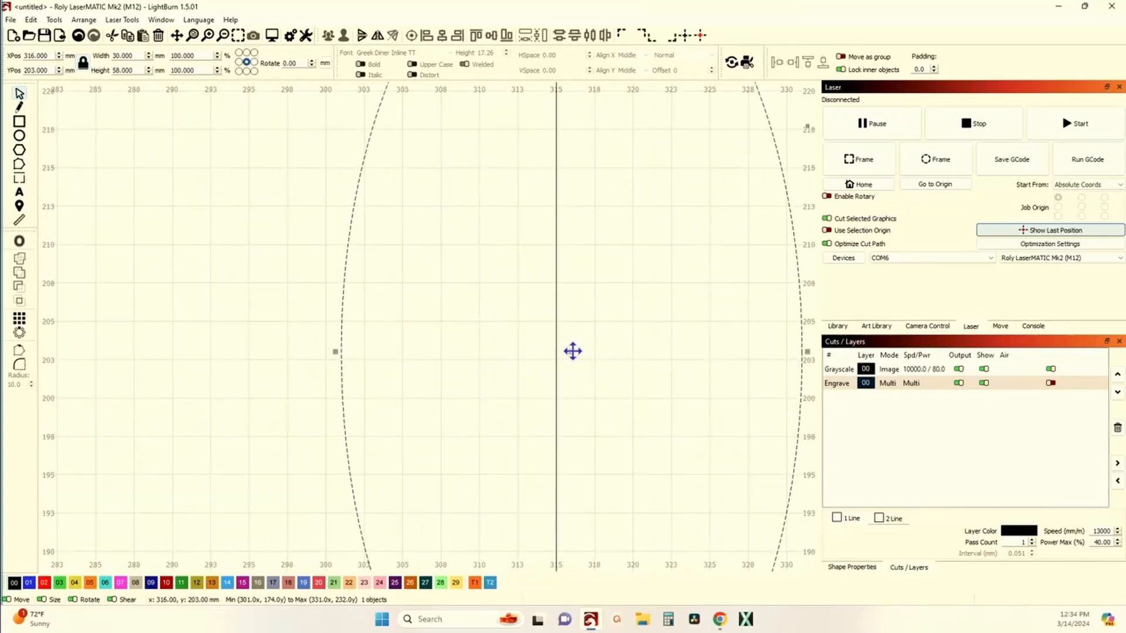
left_click_drag(574, 351, 556, 315)
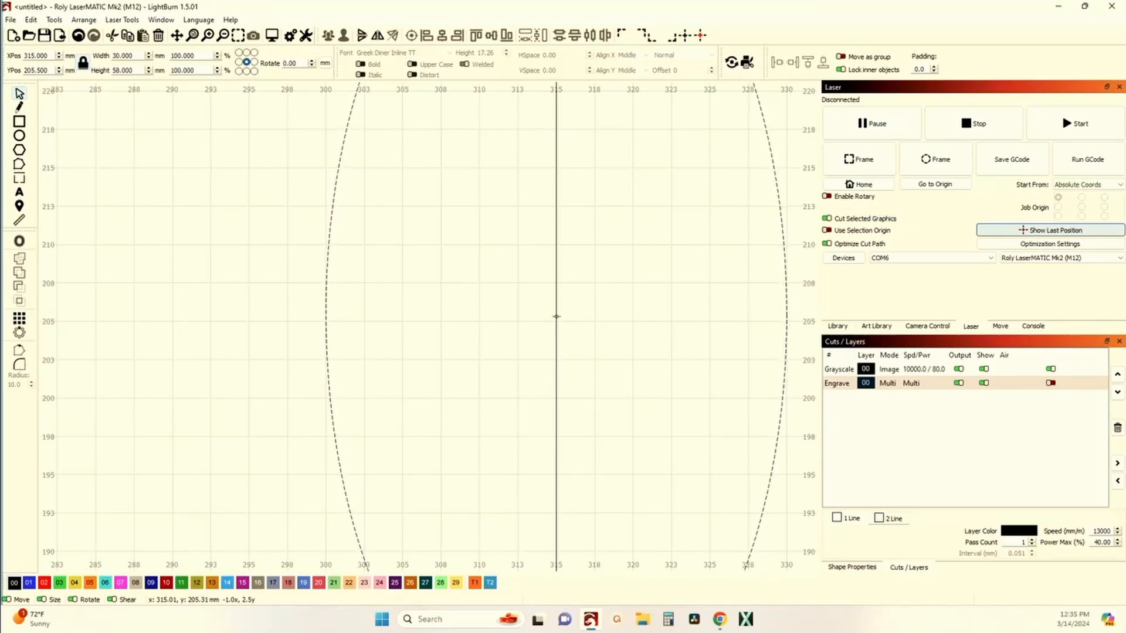
Step: Select both ellipses and the rectangle and align their vertical centres
scroll(556, 317, "down", 8)
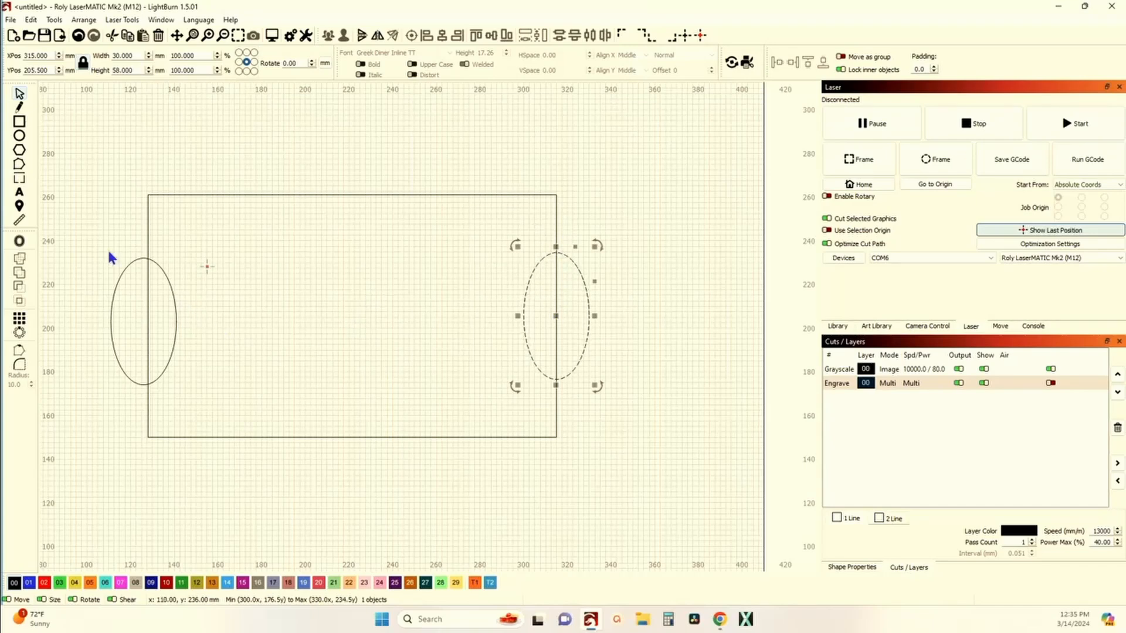
left_click(82, 230)
scroll(106, 301, "up", 2)
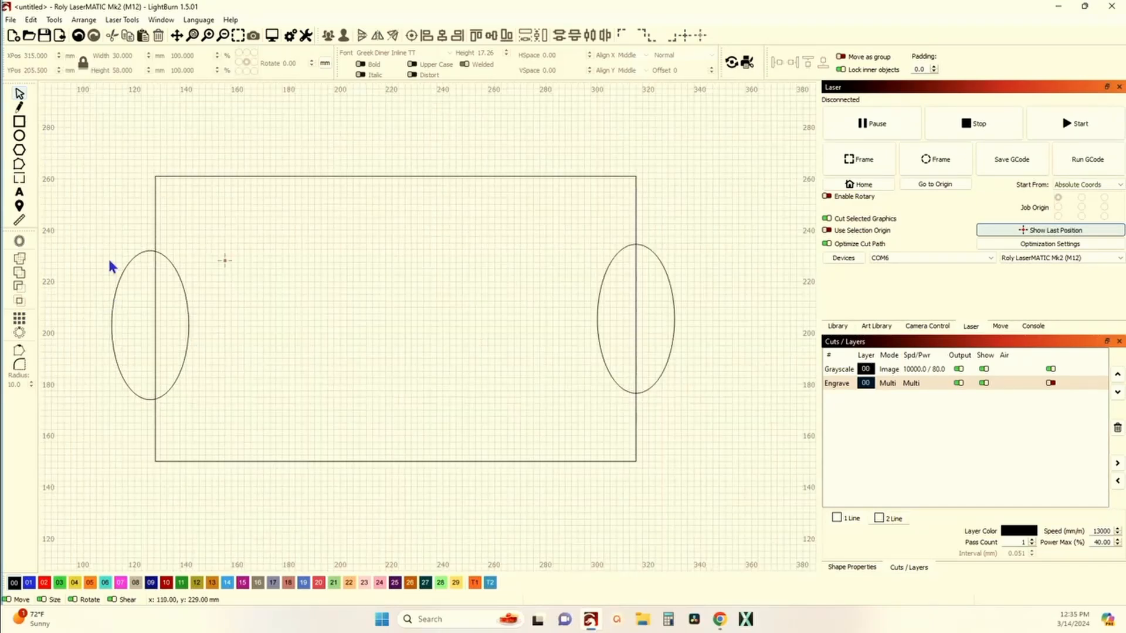
left_click_drag(93, 209, 716, 424)
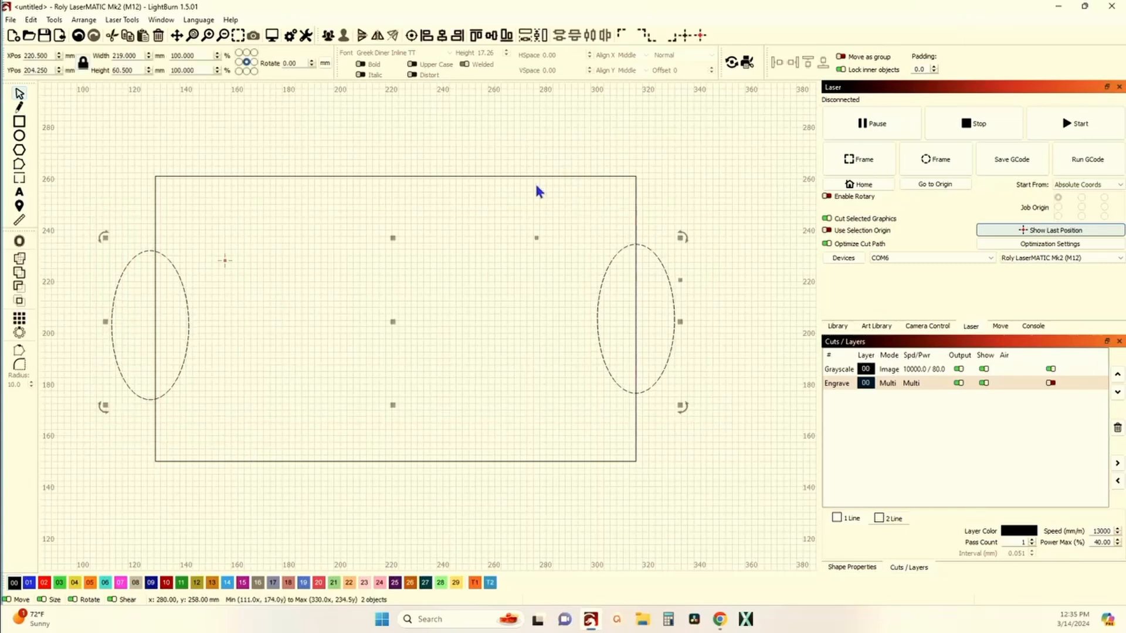
left_click(365, 177, "shift")
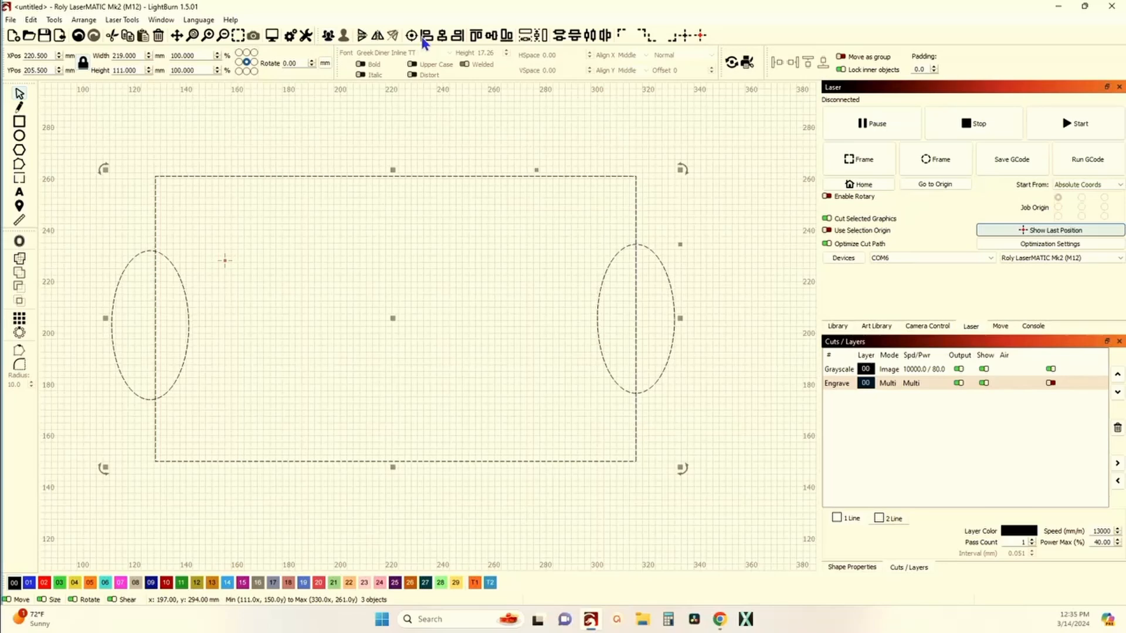
left_click(492, 37)
left_click(302, 250)
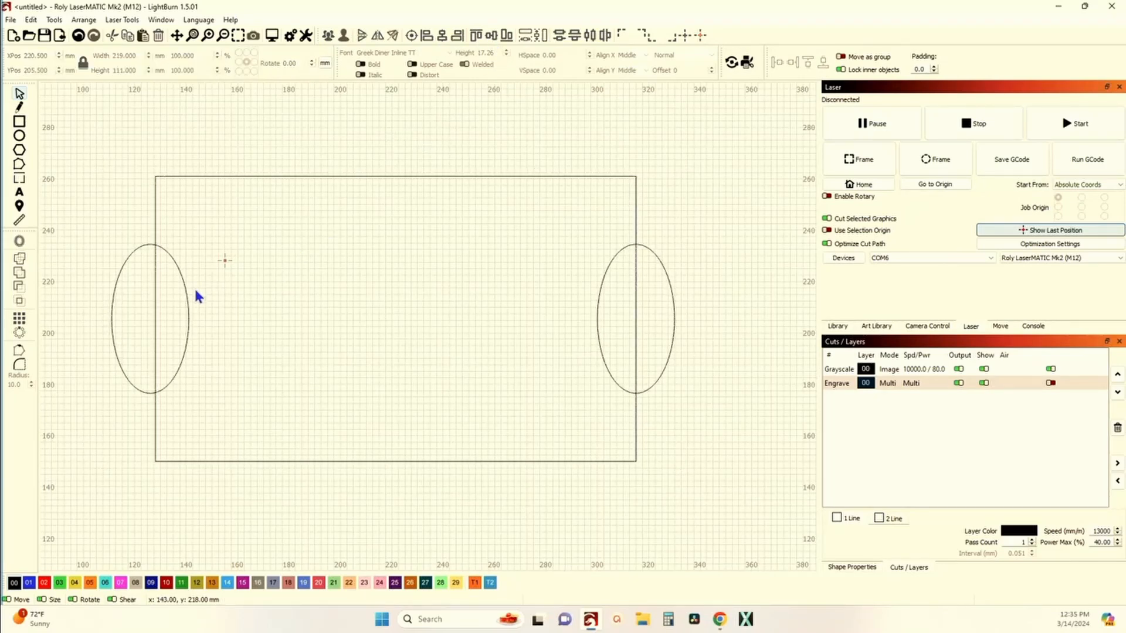
Step: Move the left ellipse so it centres on the rectangle's left edge at about X 128 mm
scroll(195, 292, "up", 5)
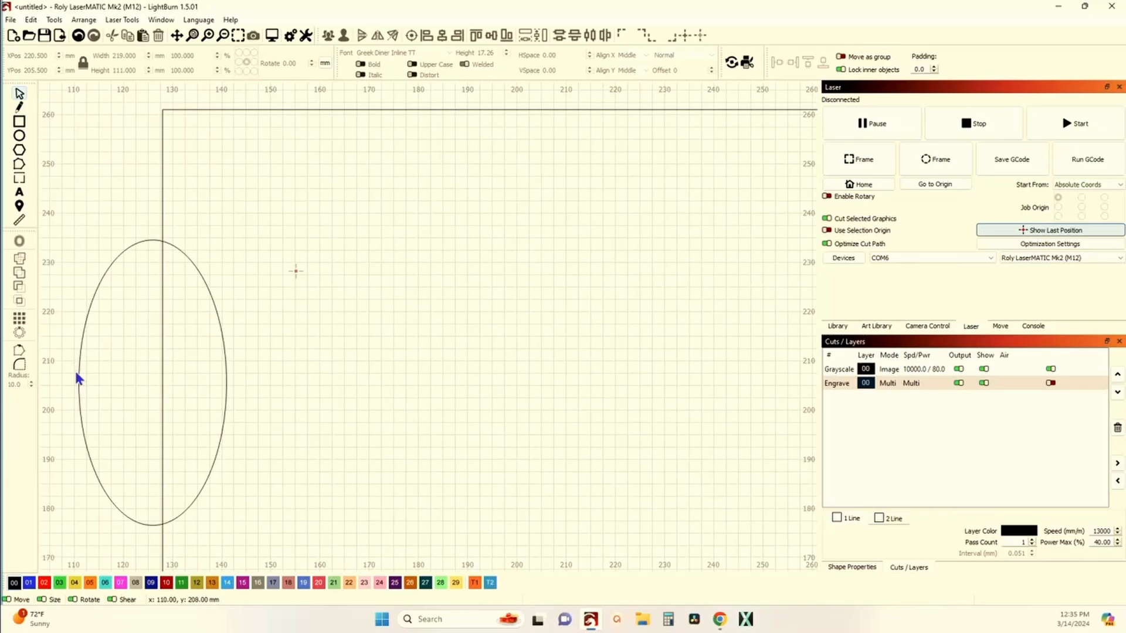
left_click(77, 372)
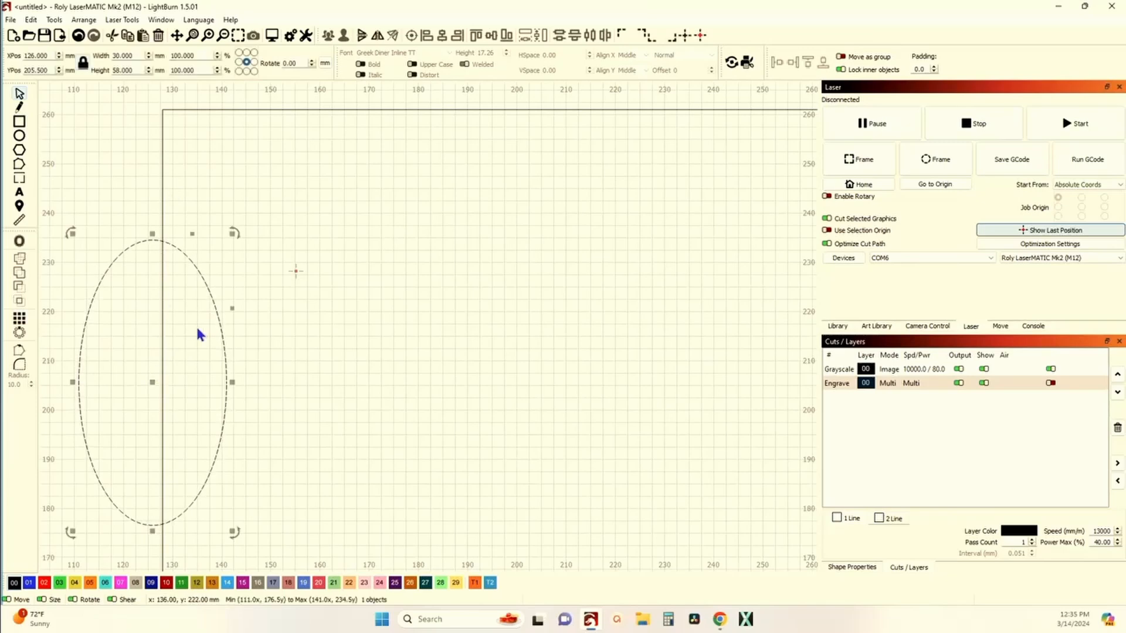
scroll(188, 371, "up", 5)
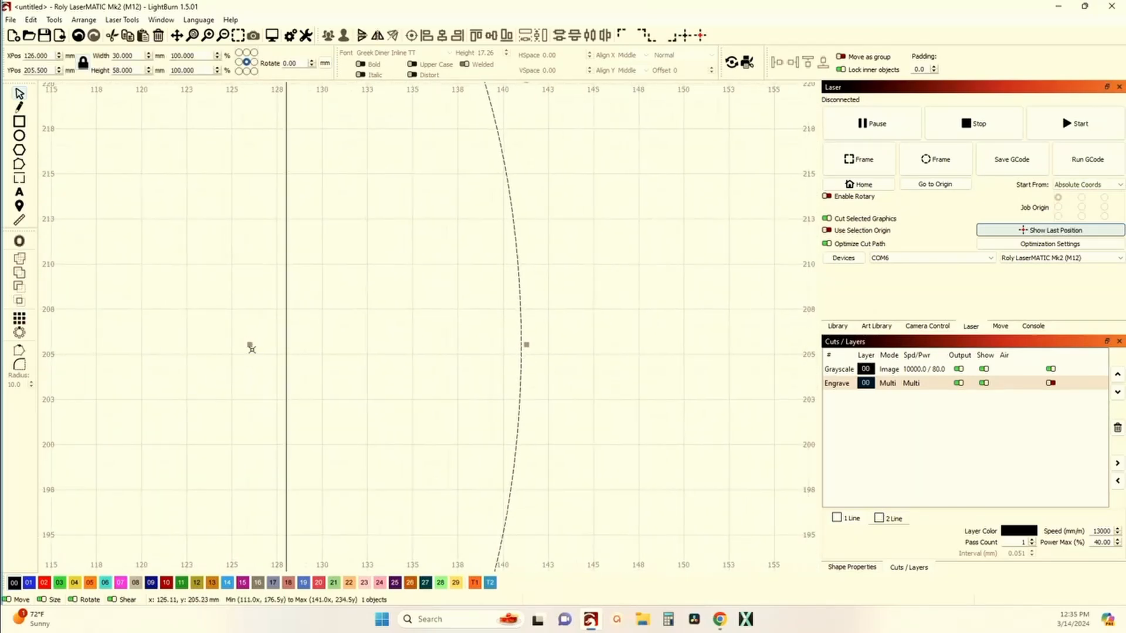
left_click_drag(250, 346, 286, 344)
scroll(307, 351, "down", 6)
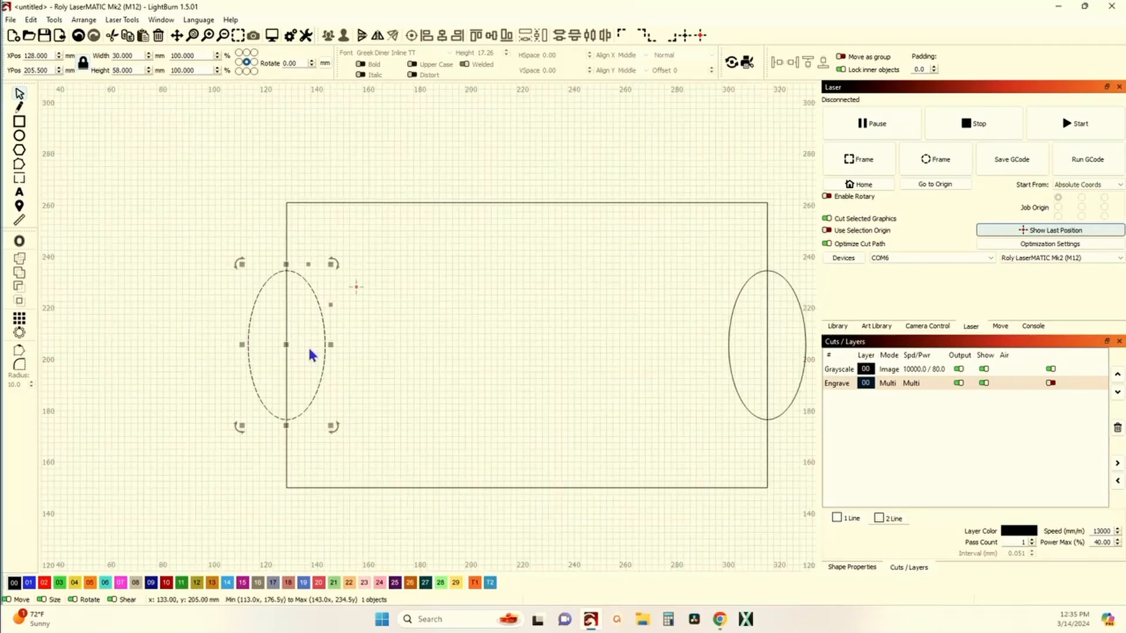
scroll(405, 316, "down", 3)
scroll(354, 321, "down", 3)
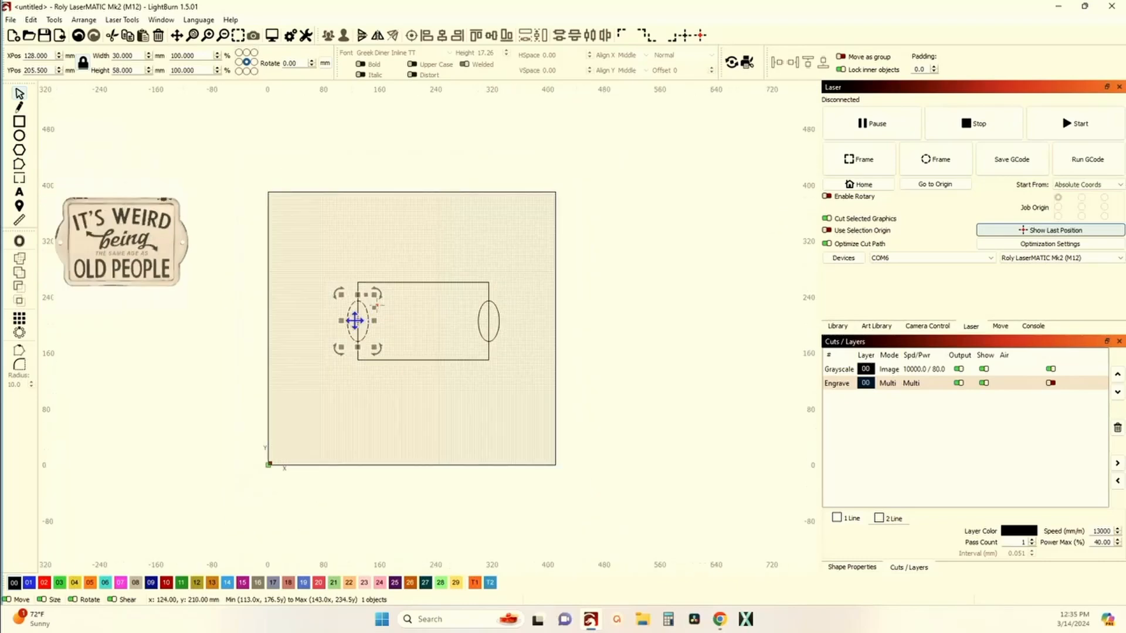
scroll(355, 321, "up", 4)
scroll(362, 320, "down", 2)
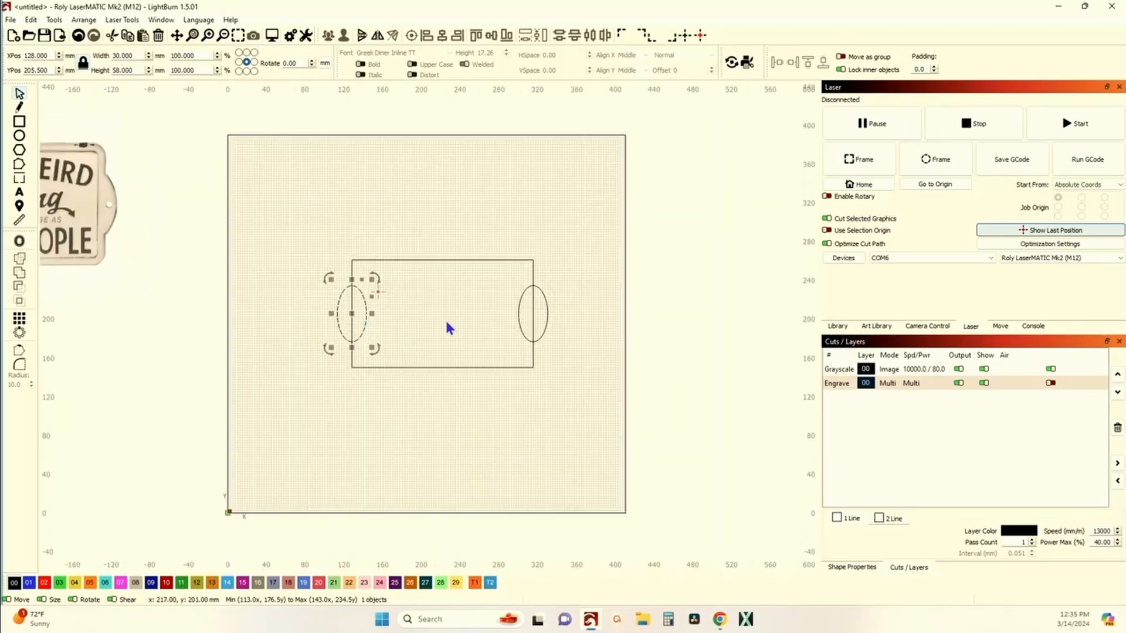
Step: Group the two ellipses together
left_click(517, 313, "shift")
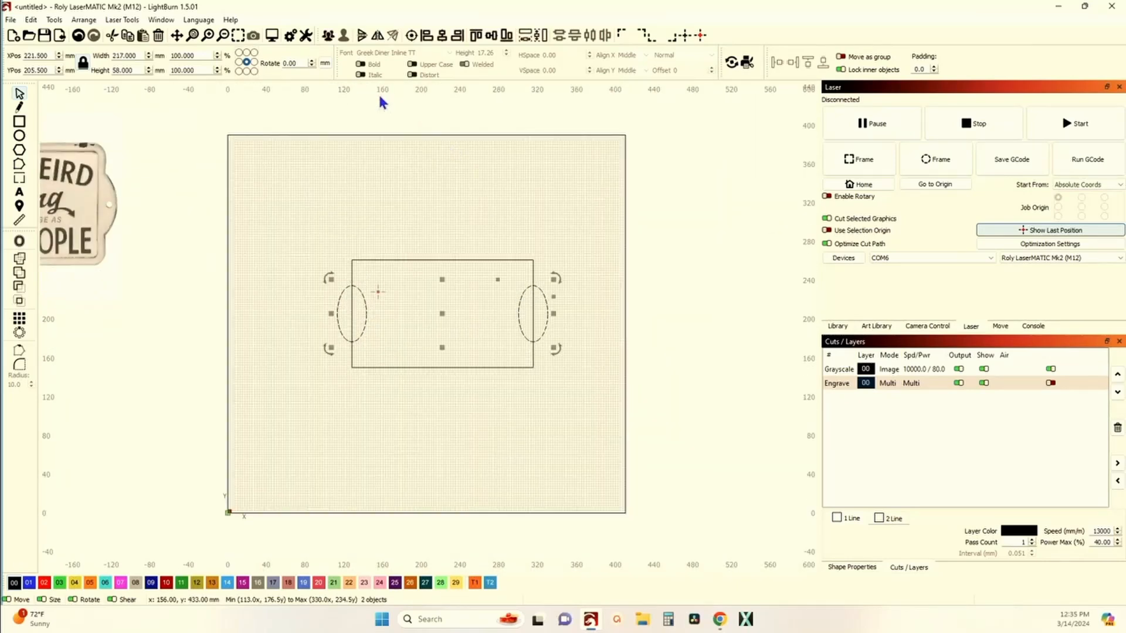
left_click(330, 37)
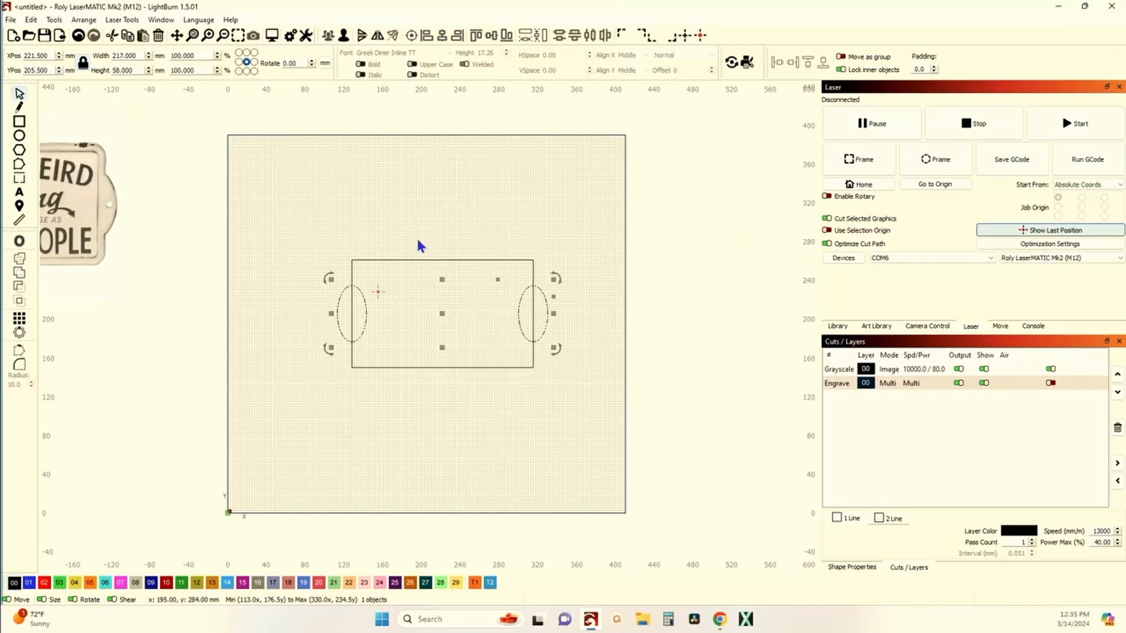
scroll(416, 237, "down", 2)
left_click(401, 226)
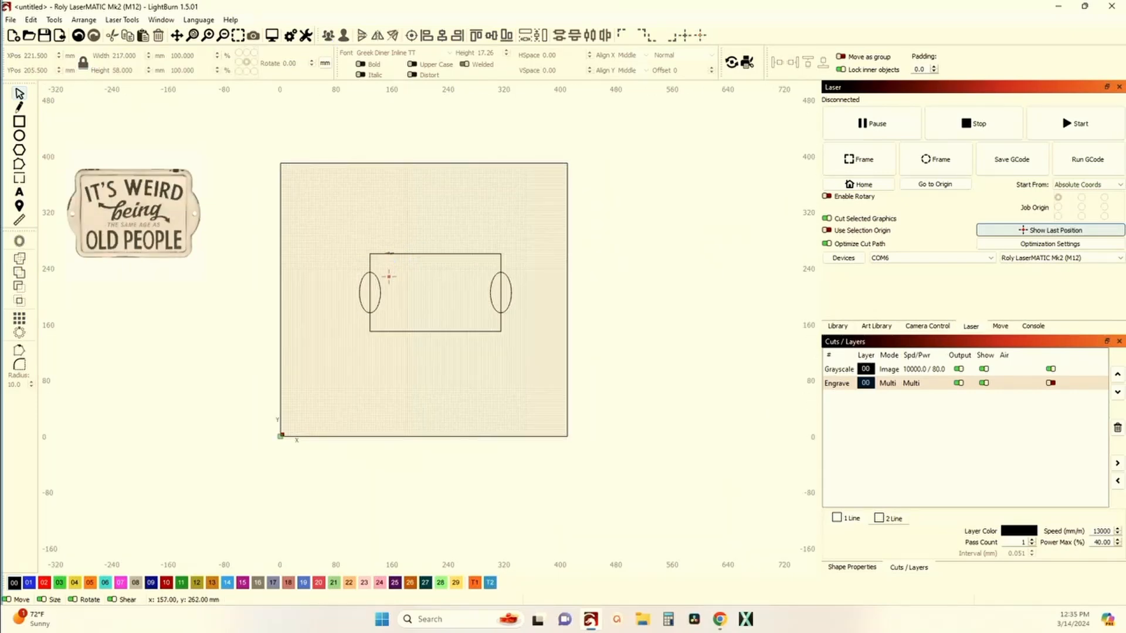
Step: Round the rectangle's corners by pulling its corner-rounding handle slightly inward
left_click(390, 254)
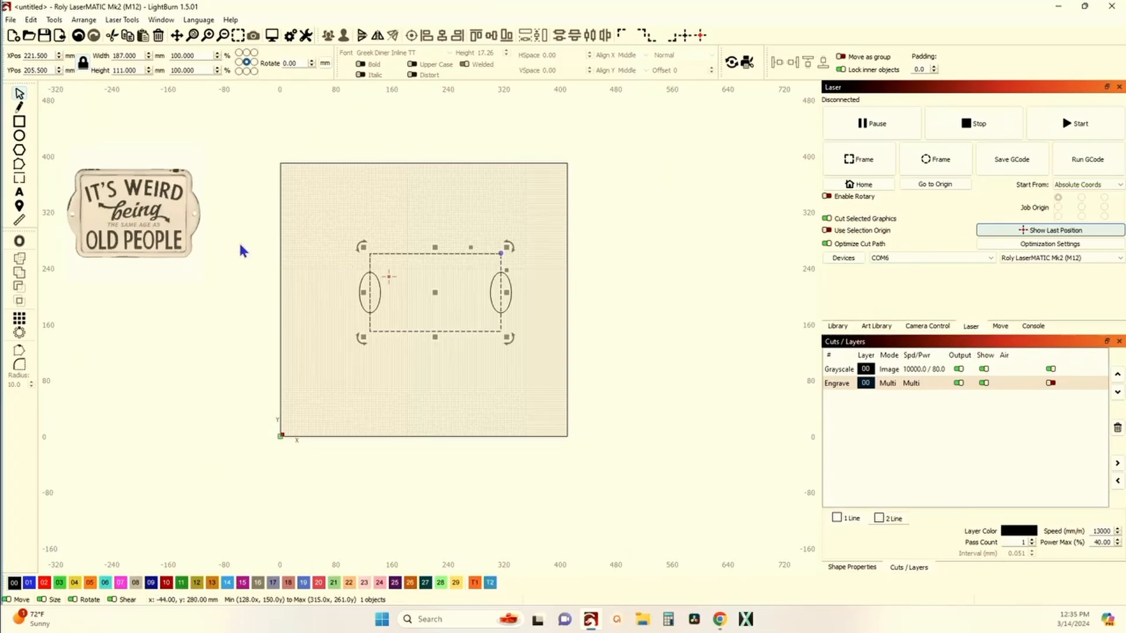
scroll(230, 242, "up", 2)
scroll(237, 239, "down", 1)
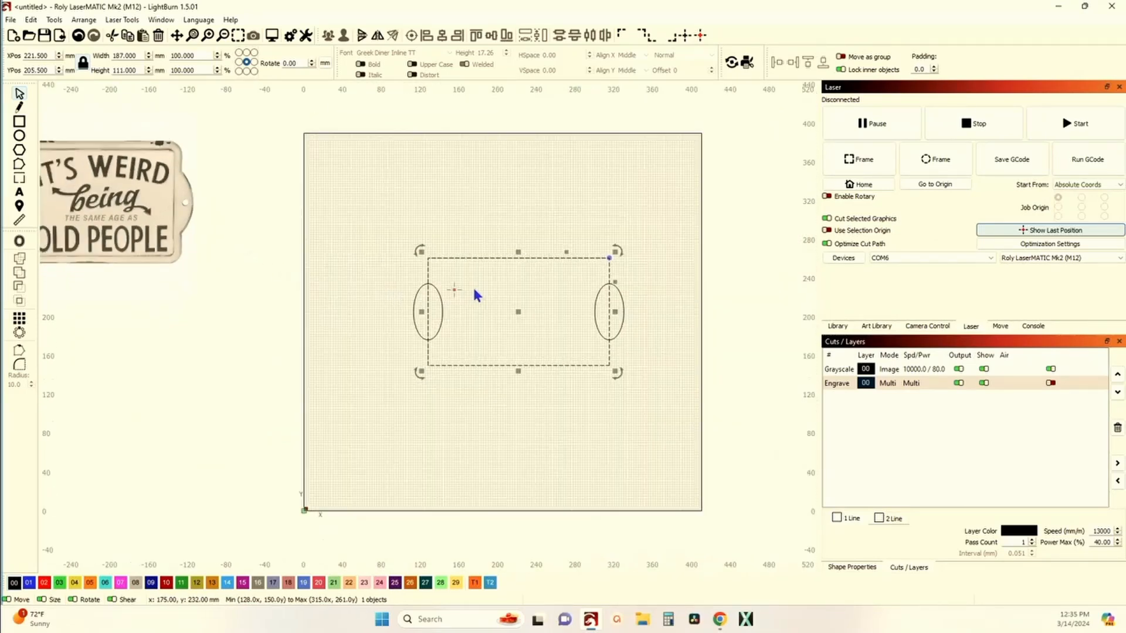
scroll(170, 188, "up", 2)
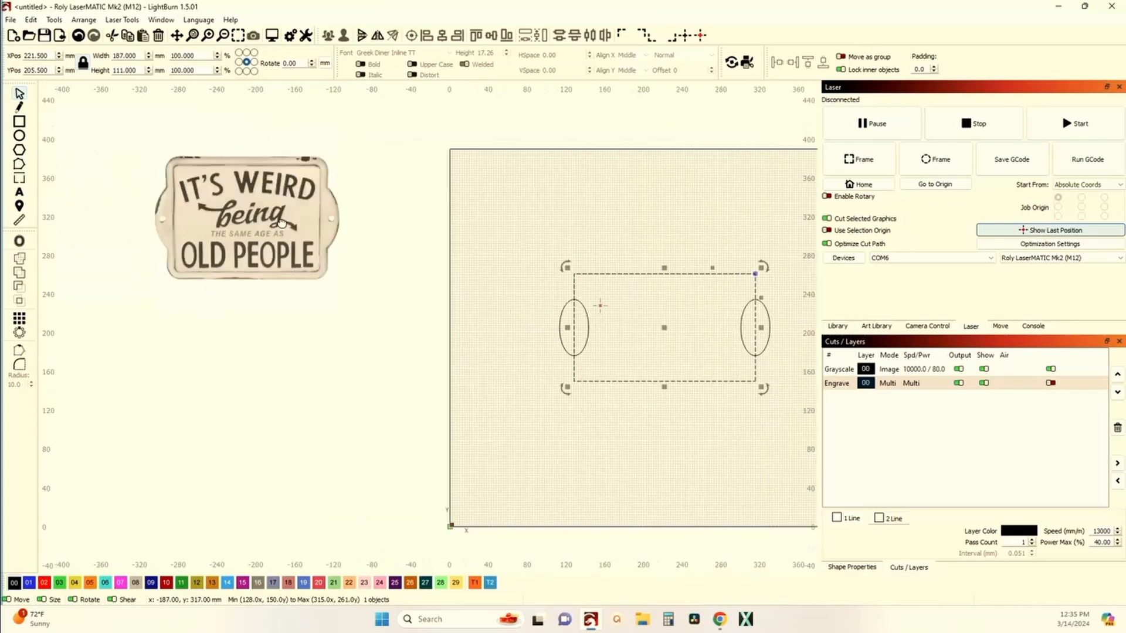
scroll(221, 204, "down", 1)
scroll(229, 193, "up", 3)
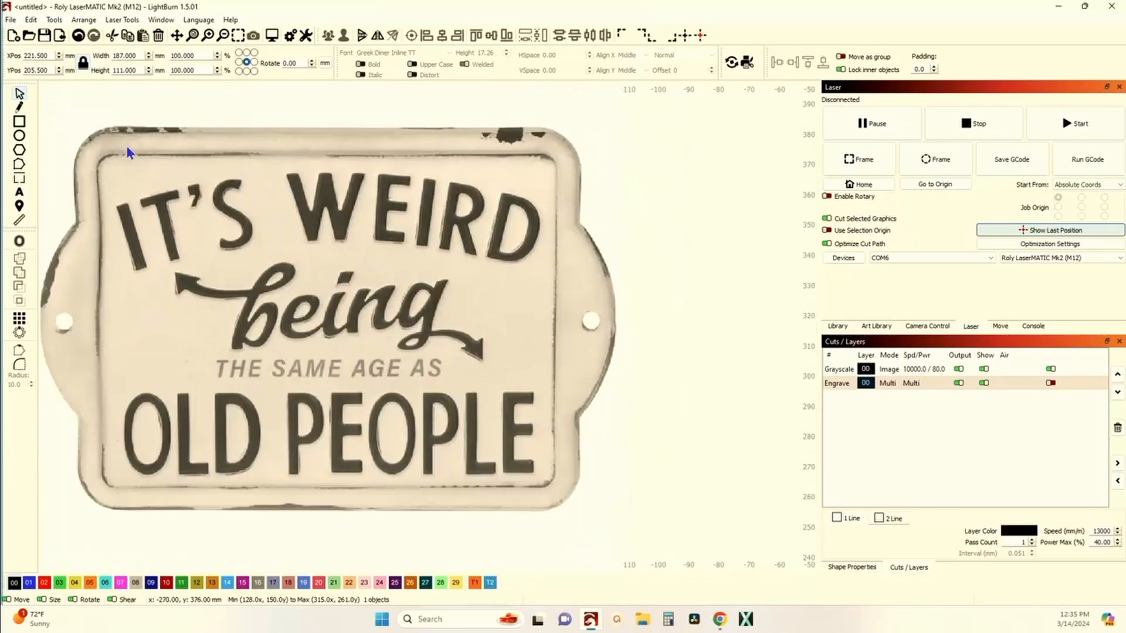
scroll(473, 372, "down", 5)
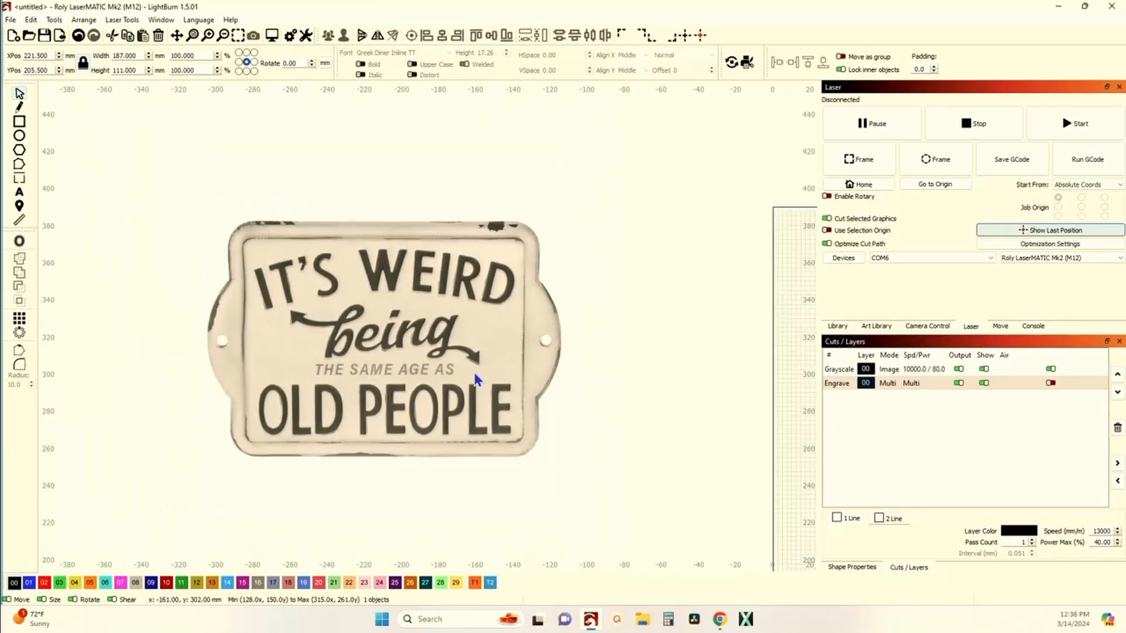
left_click_drag(633, 392, 480, 302)
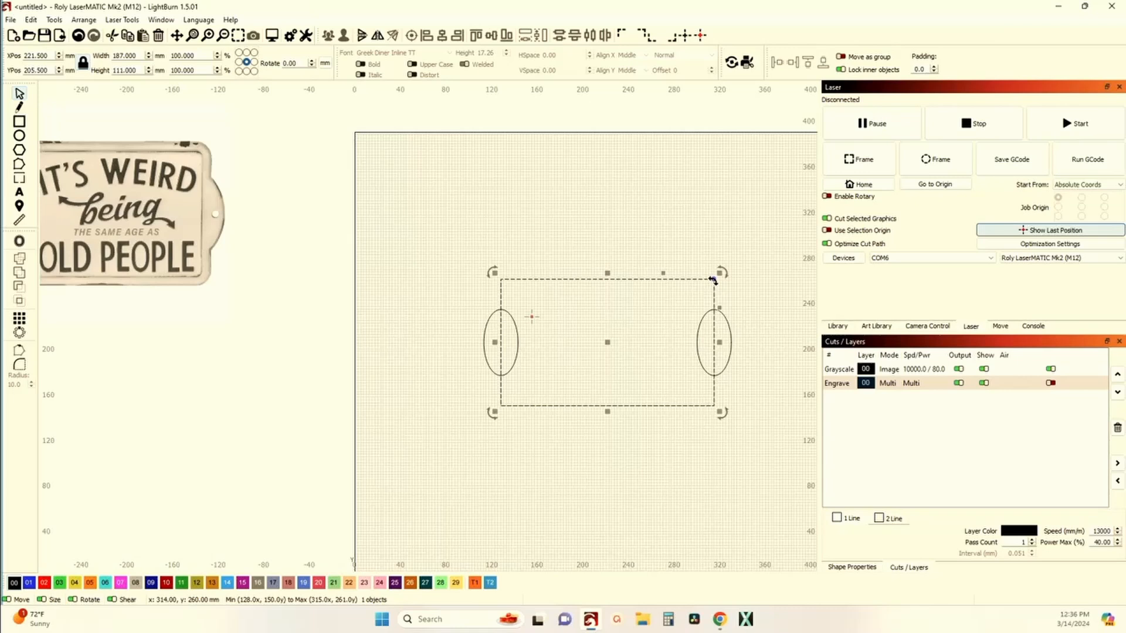
left_click_drag(712, 280, 697, 280)
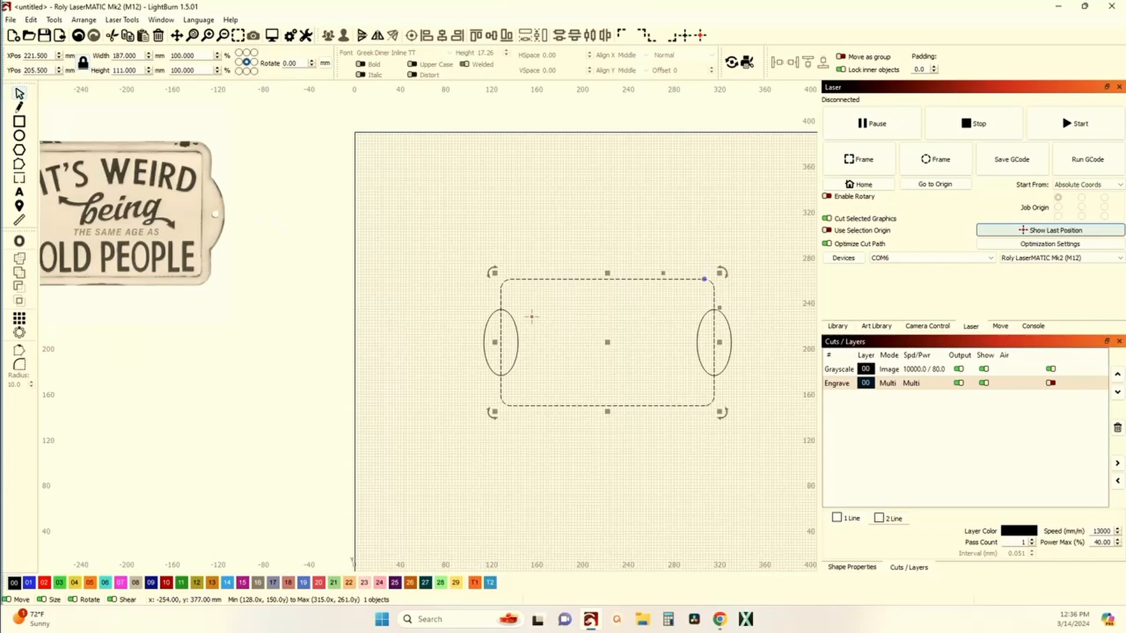
Step: Offset the rounded rectangle inward by 10 mm with round corners
left_click(19, 241)
left_click_drag(518, 248, 354, 130)
left_click(287, 194)
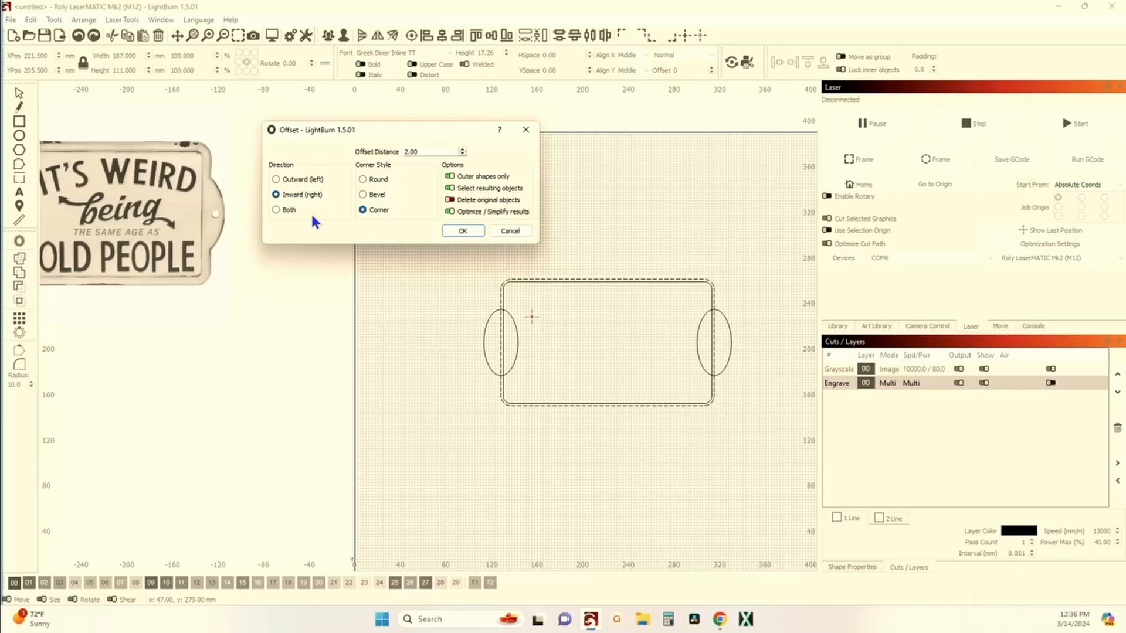
left_click_drag(422, 151, 377, 151)
type("10")
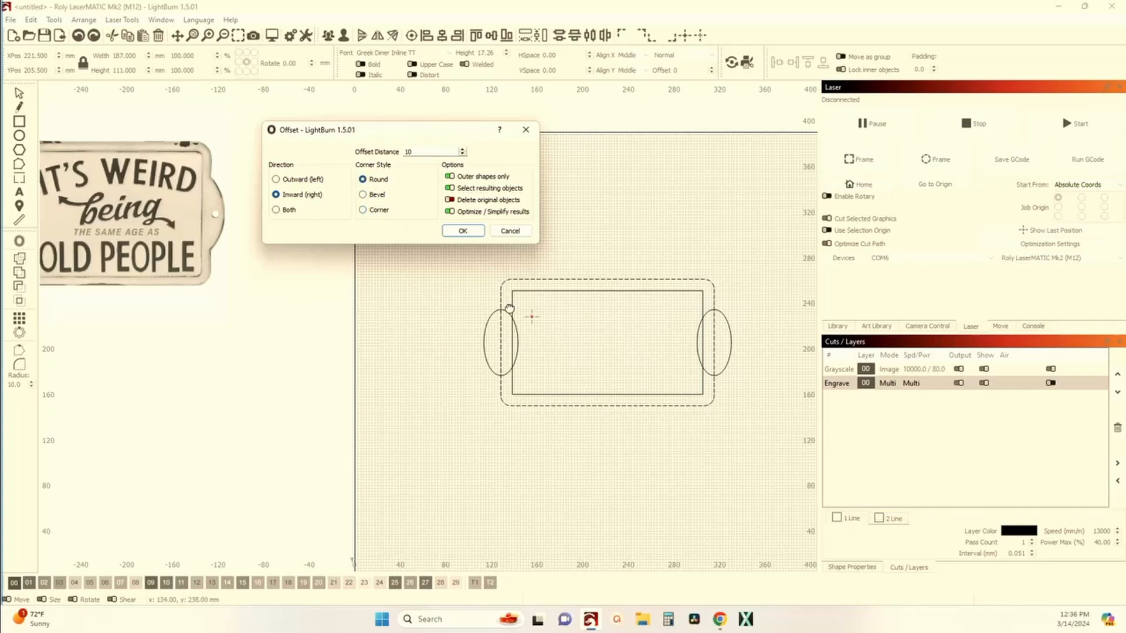
scroll(515, 296, "up", 8)
scroll(525, 271, "down", 4)
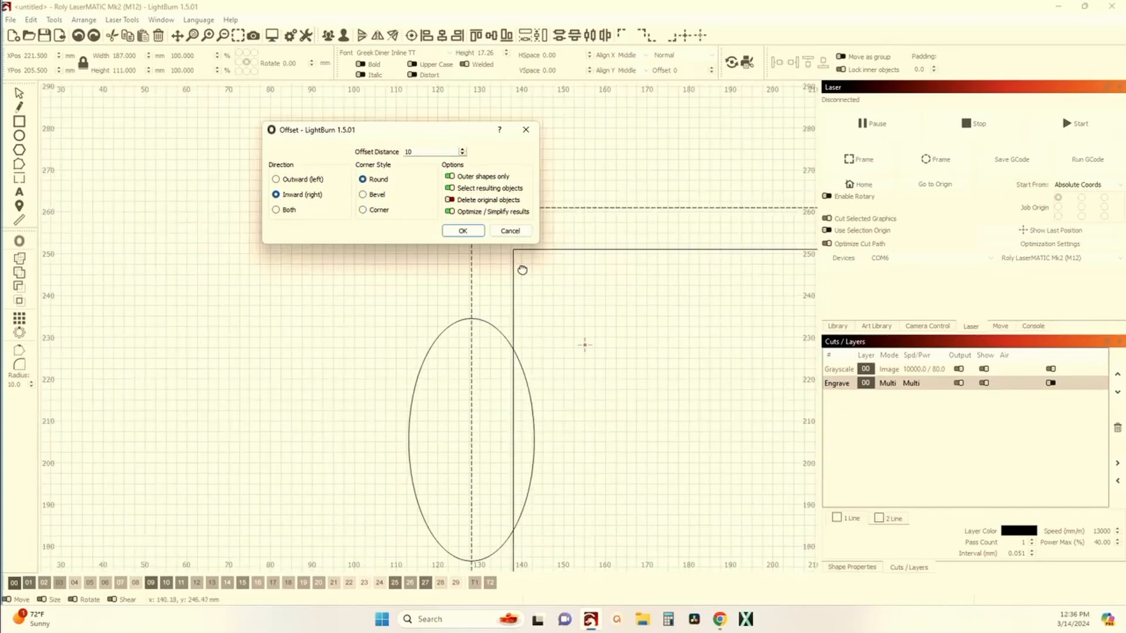
scroll(524, 268, "down", 2)
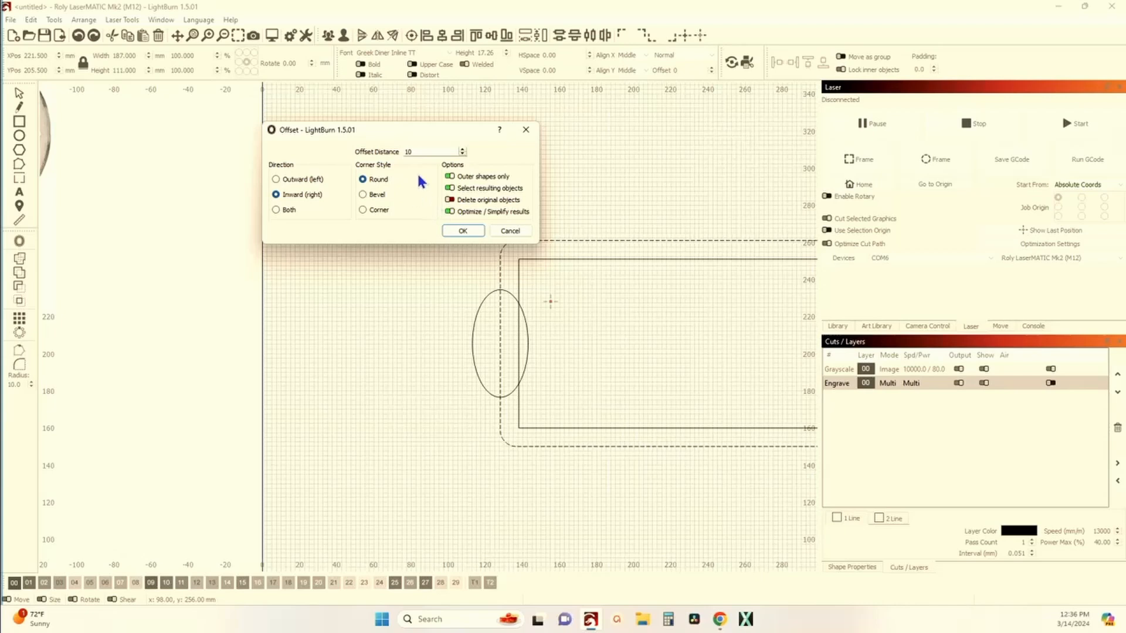
left_click(462, 231)
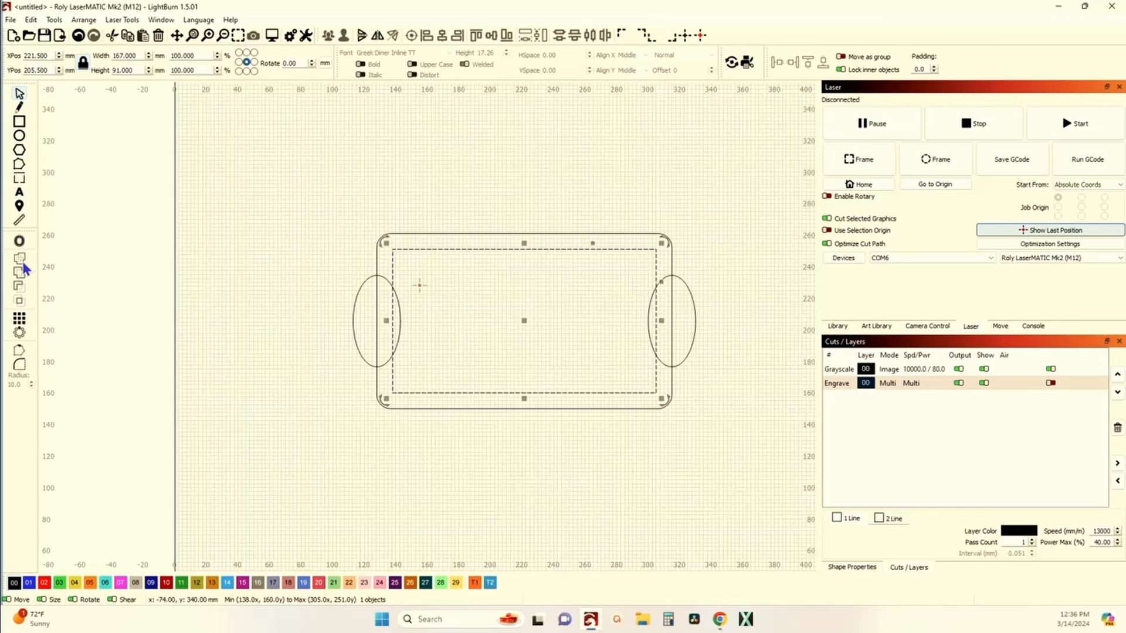
Step: Try rounding the inner rectangle's four corners with a 10 mm radius, then undo the rounding
left_click(19, 364)
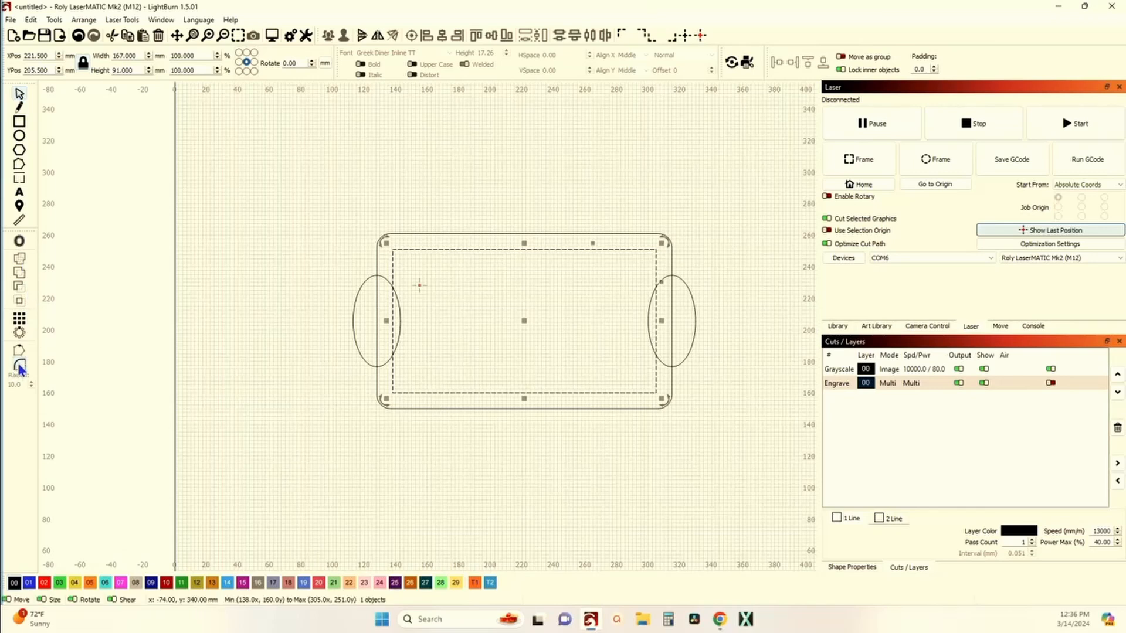
left_click(391, 249)
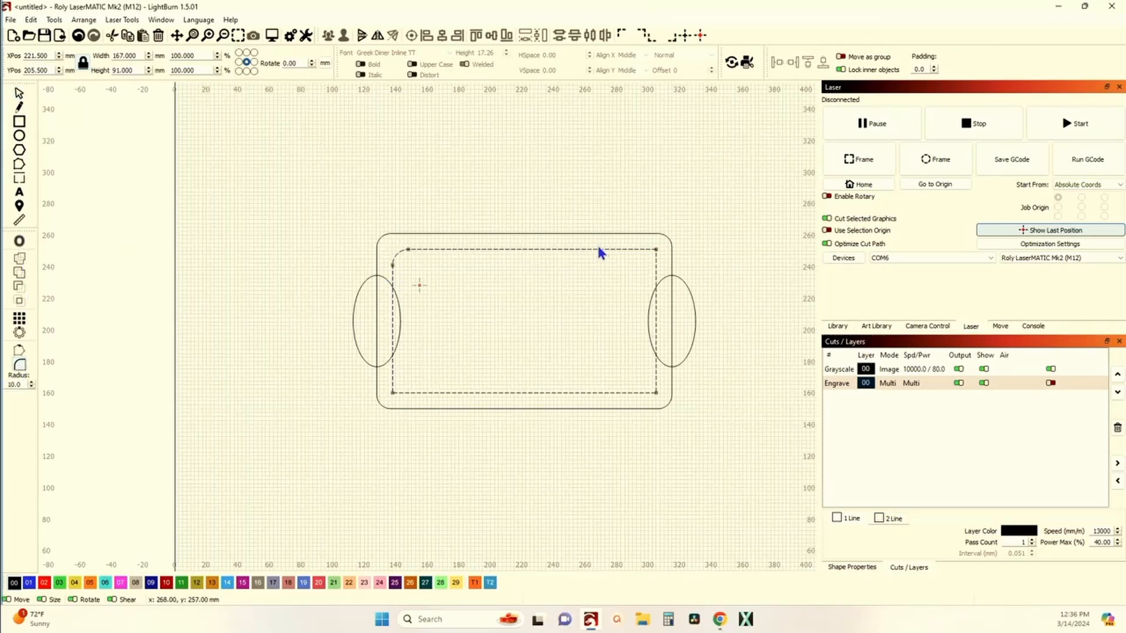
left_click(656, 249)
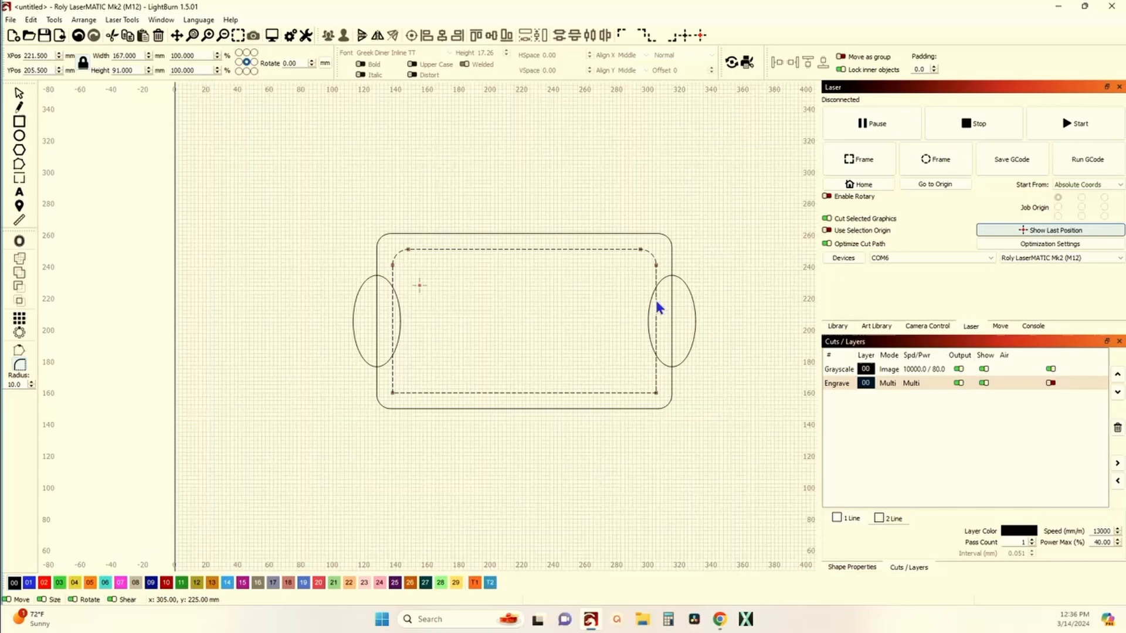
left_click(657, 391)
left_click(392, 392)
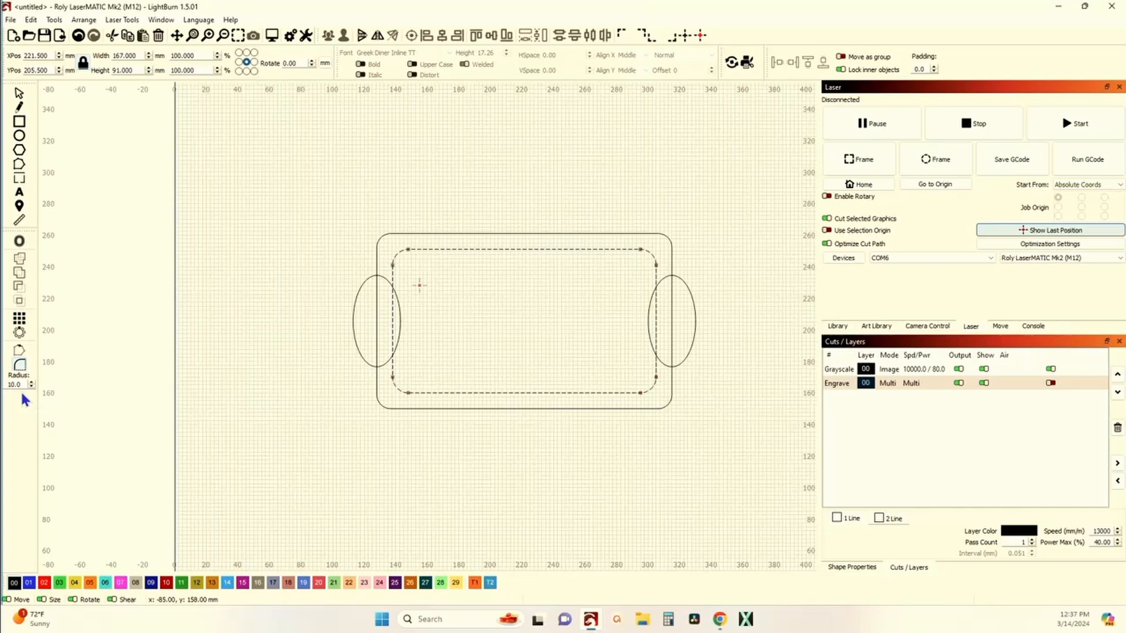
left_click(78, 36)
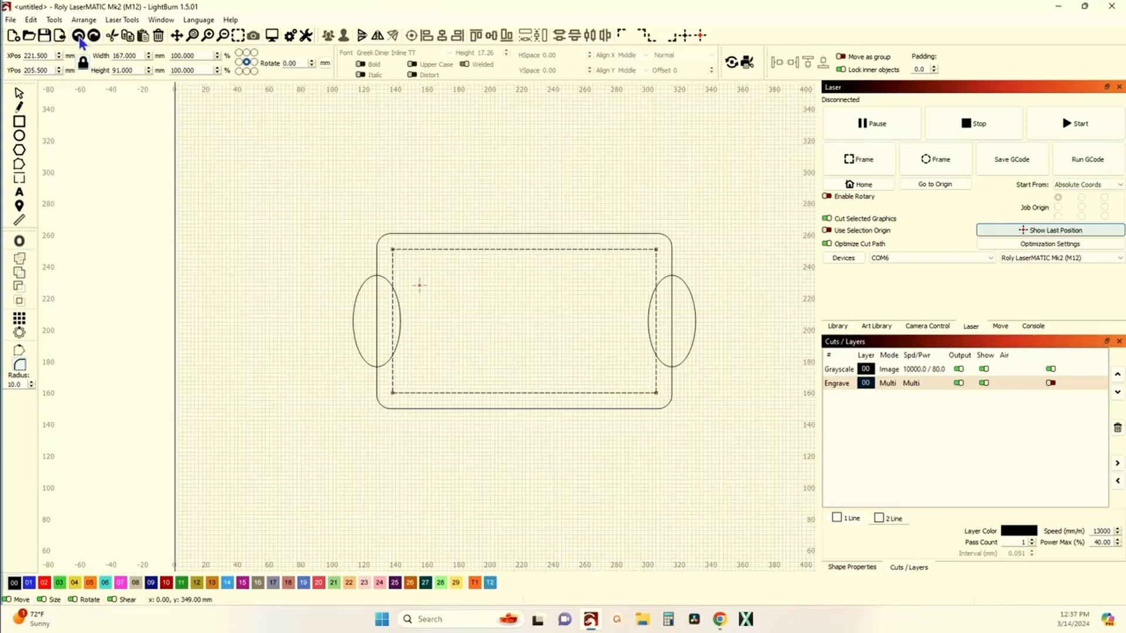
Step: Undo the last two actions to remove the inner offset rectangle
left_click(79, 36)
left_click(78, 37)
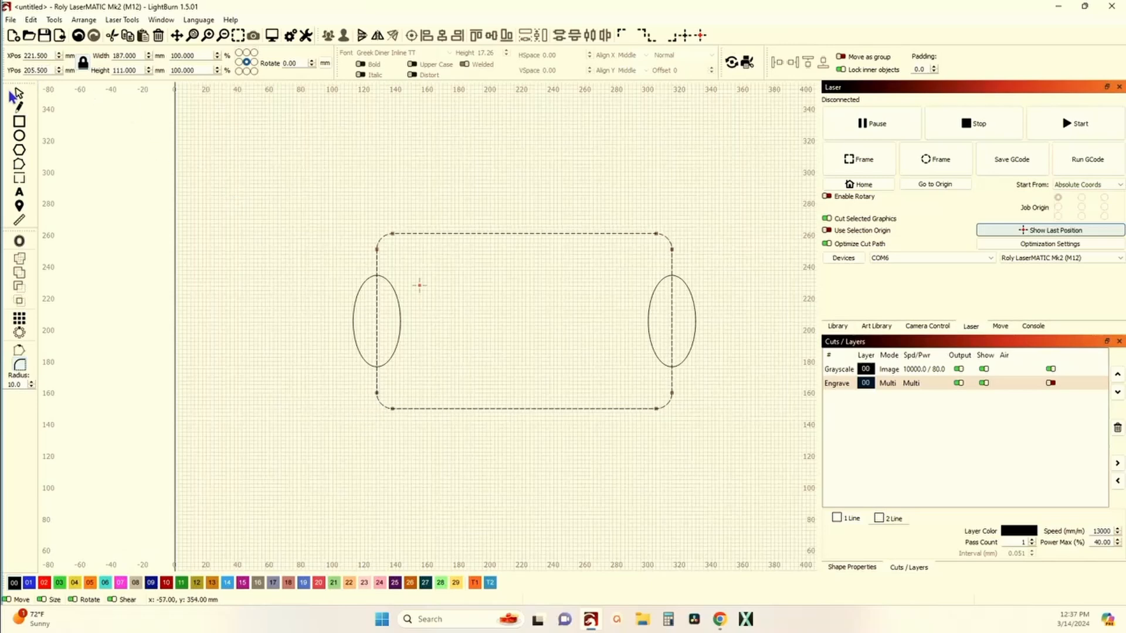
left_click(19, 94)
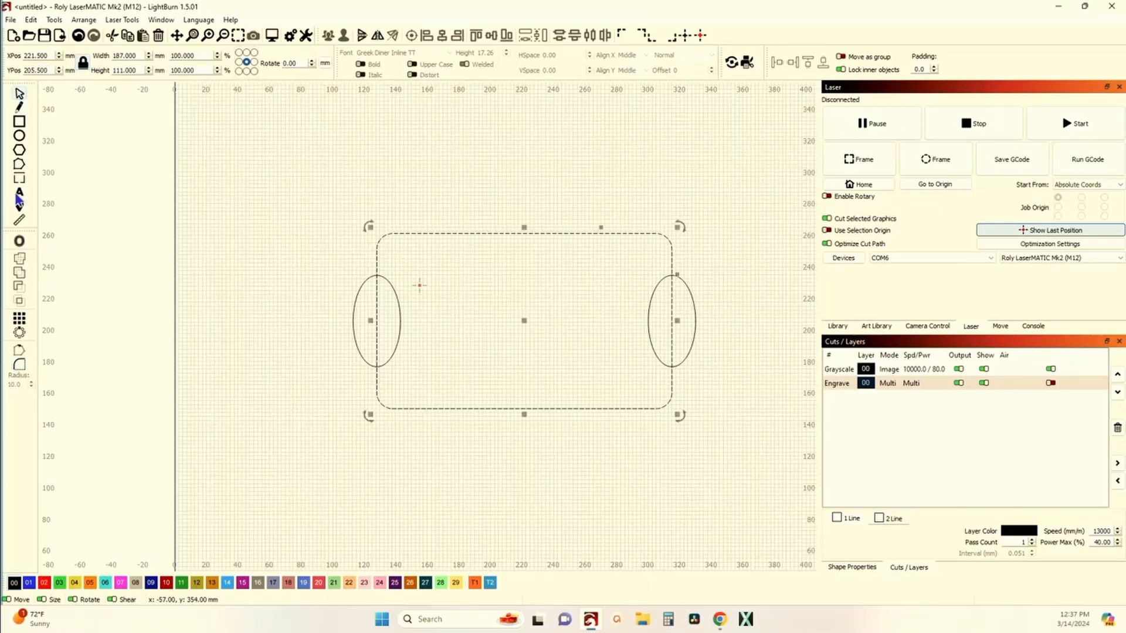
left_click(20, 241)
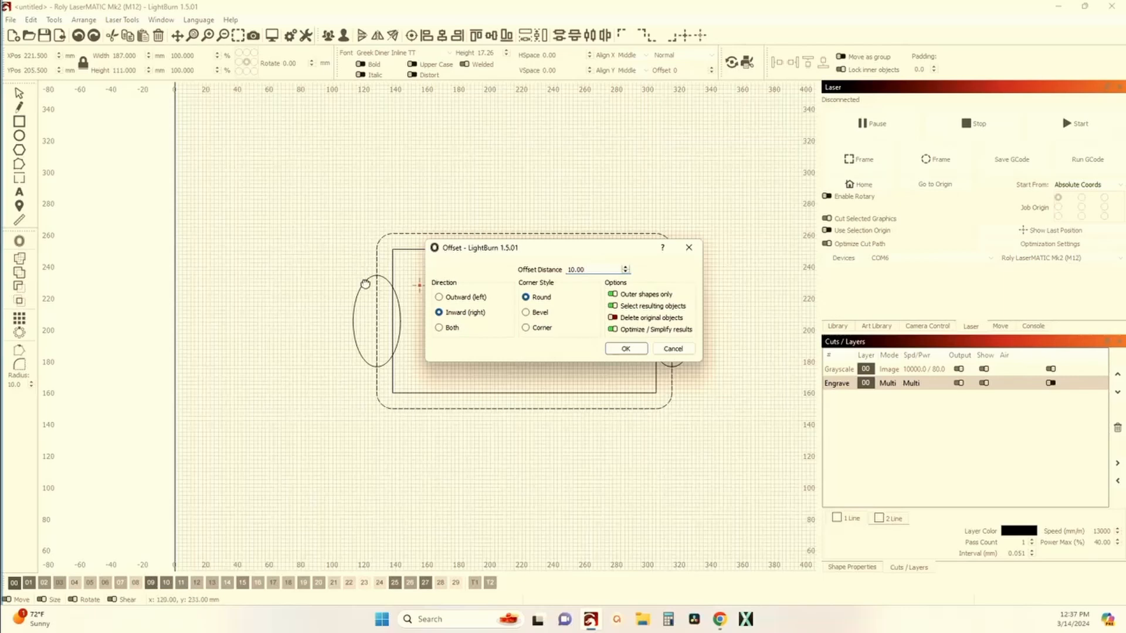
scroll(392, 253, "up", 8)
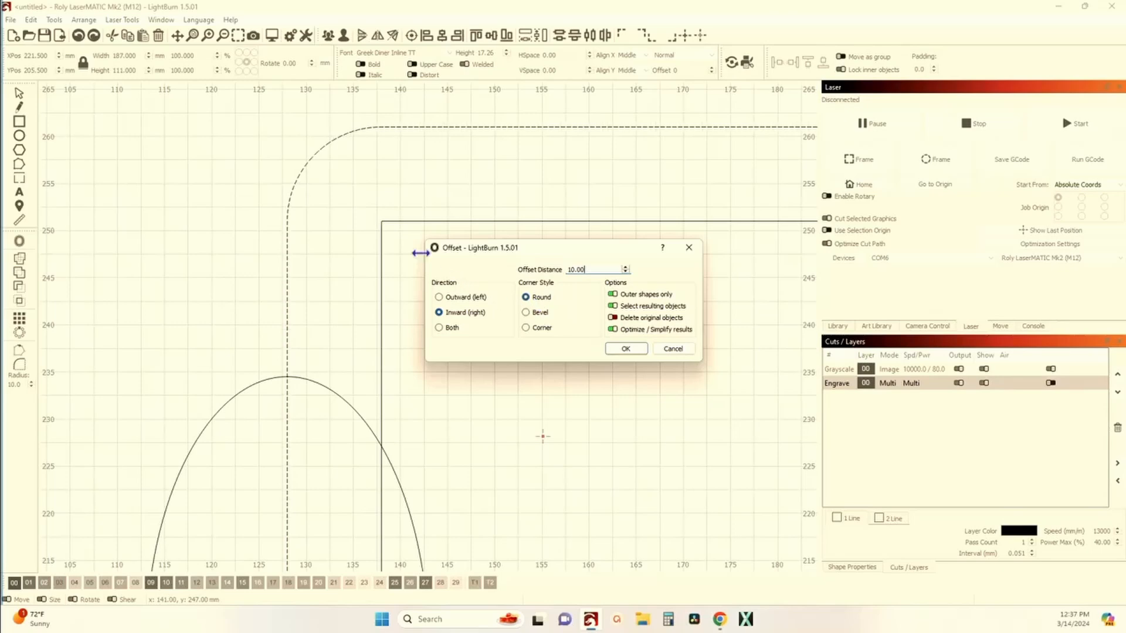
scroll(381, 231, "down", 2)
scroll(352, 226, "down", 4)
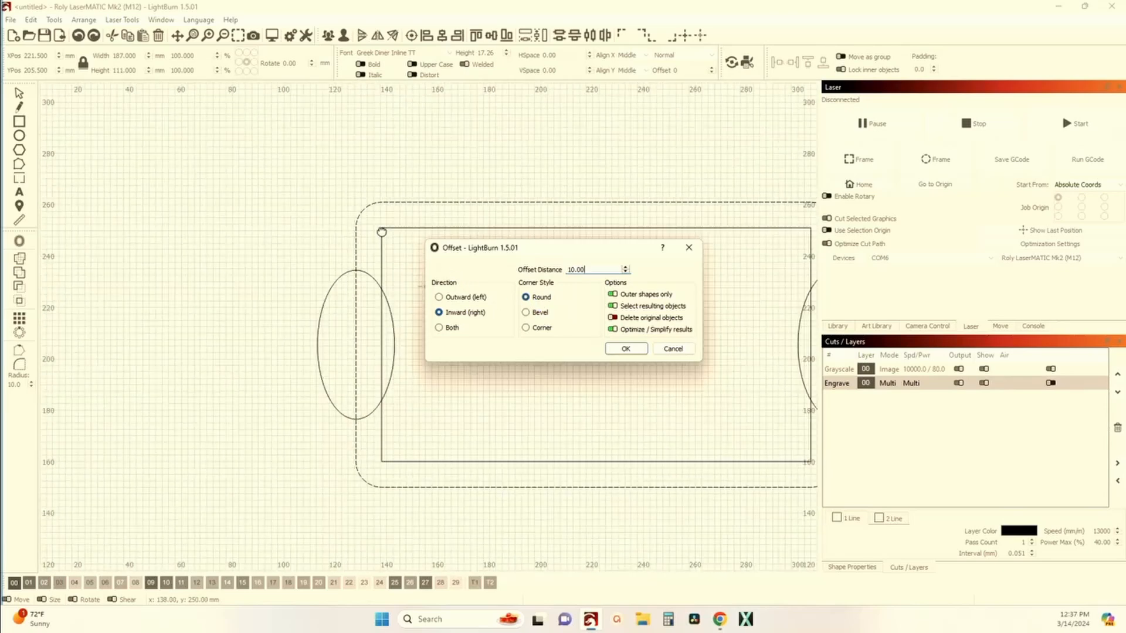
scroll(142, 137, "up", 6)
left_click_drag(142, 137, 202, 276)
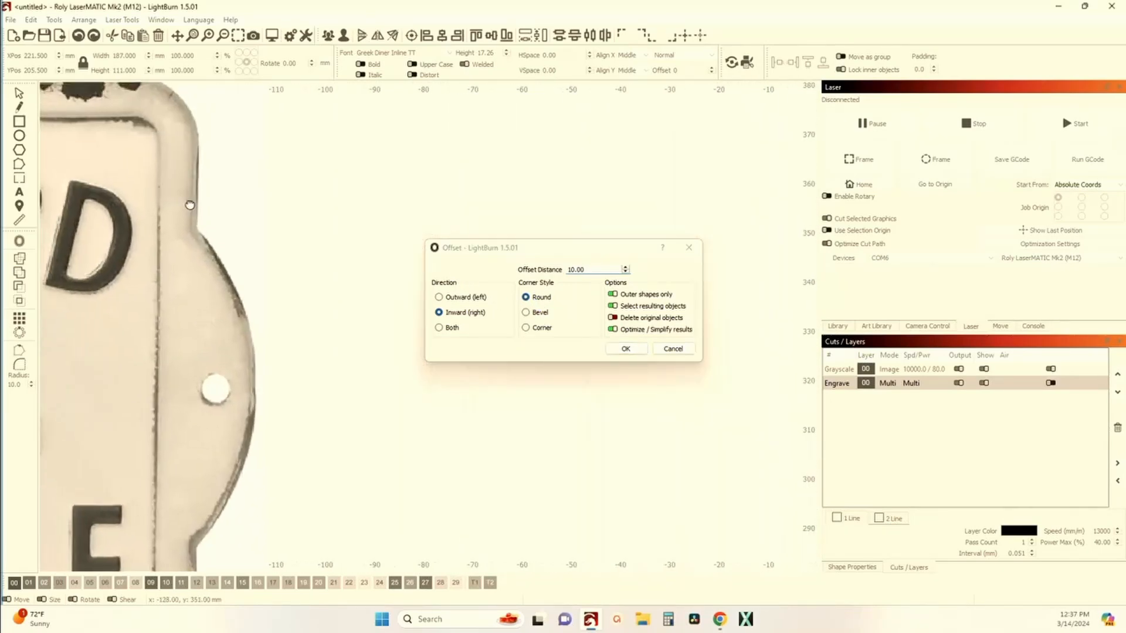
scroll(164, 177, "down", 3)
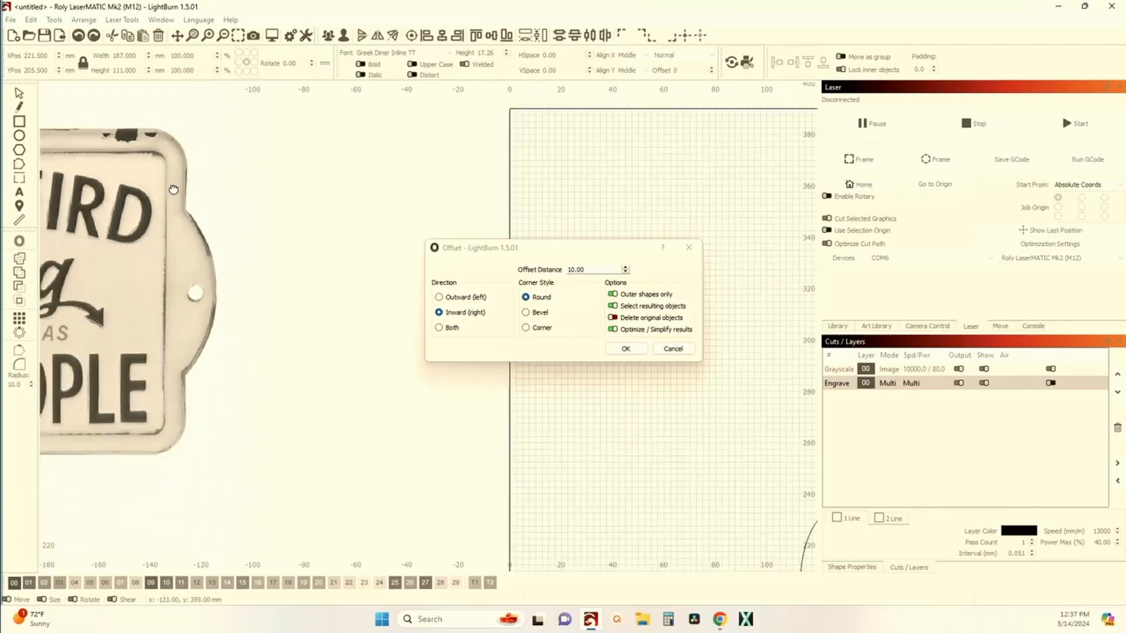
left_click(689, 249)
Step: Create a scaled copy of the rounded rectangle inside it, about 160 × 95 mm and centred
scroll(630, 320, "down", 2)
left_click_drag(631, 319, 510, 335)
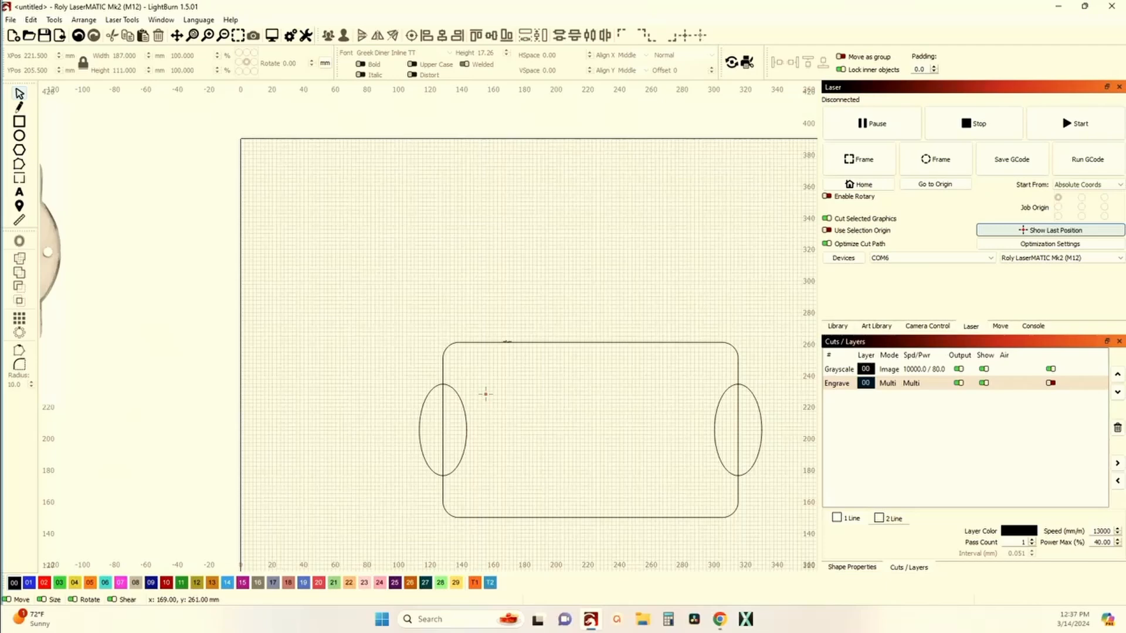
left_click(508, 342)
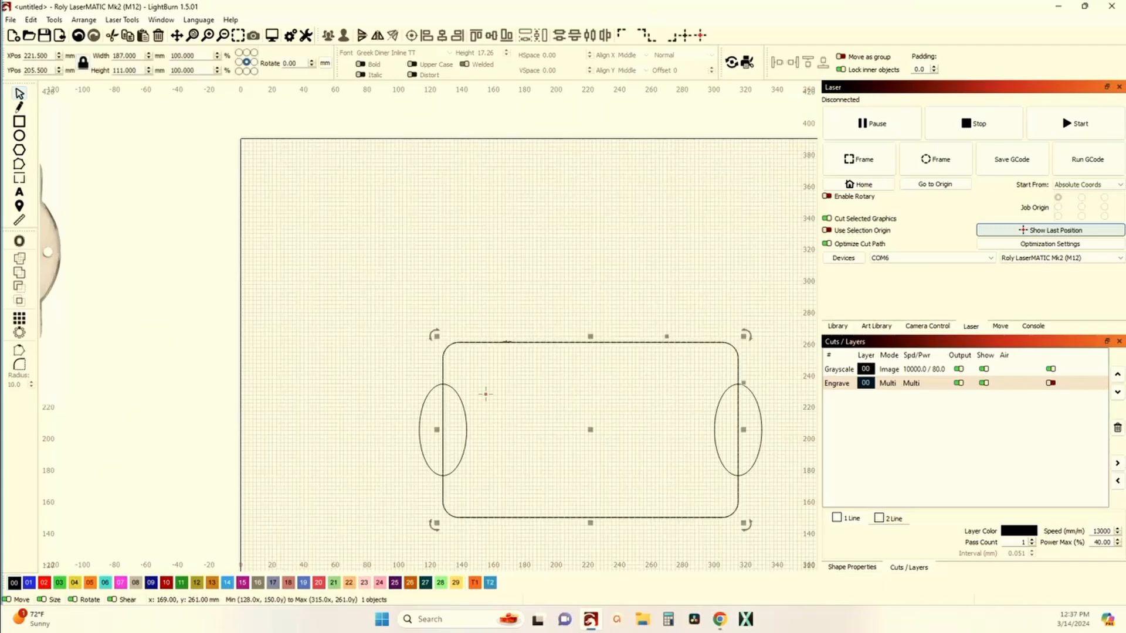
left_click_drag(685, 354, 672, 305)
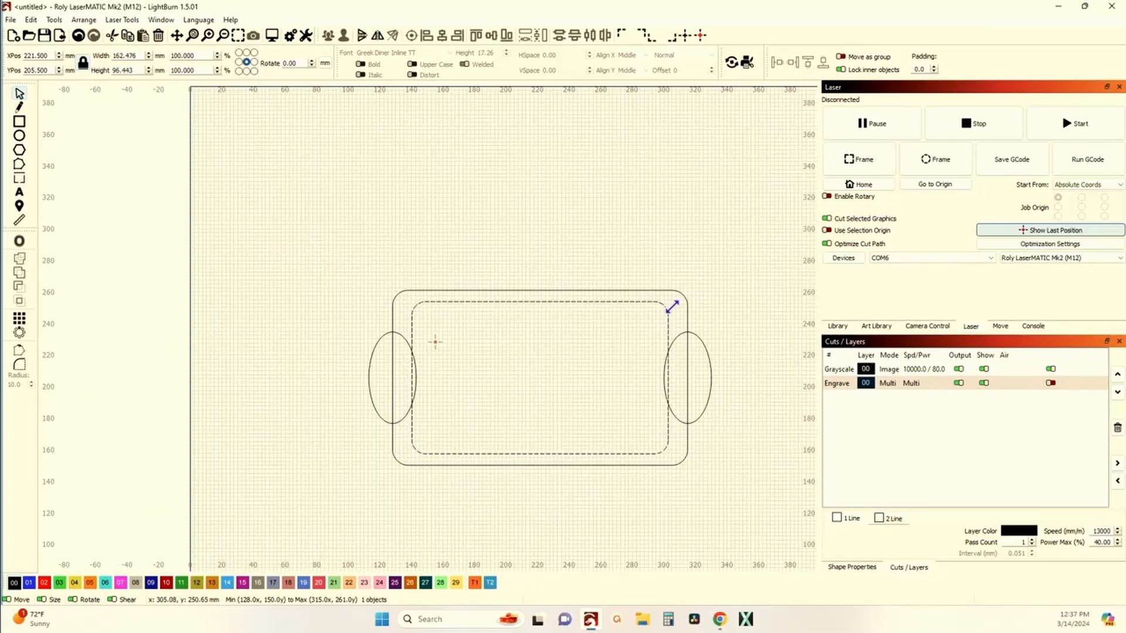
left_click_drag(672, 307, 673, 307)
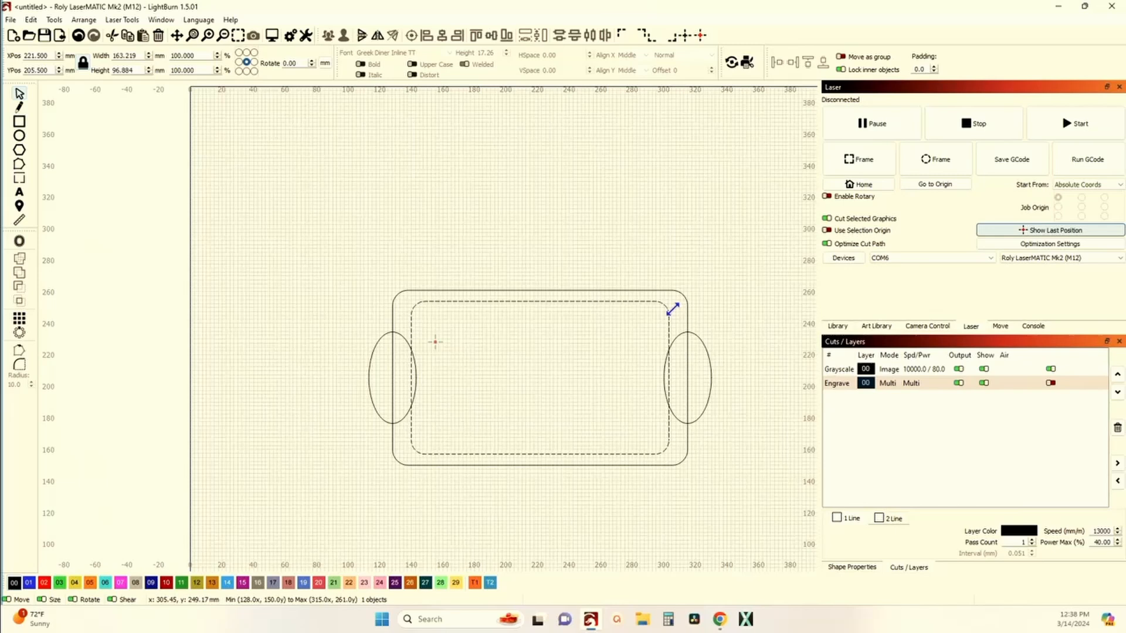
left_click_drag(672, 308, 670, 311)
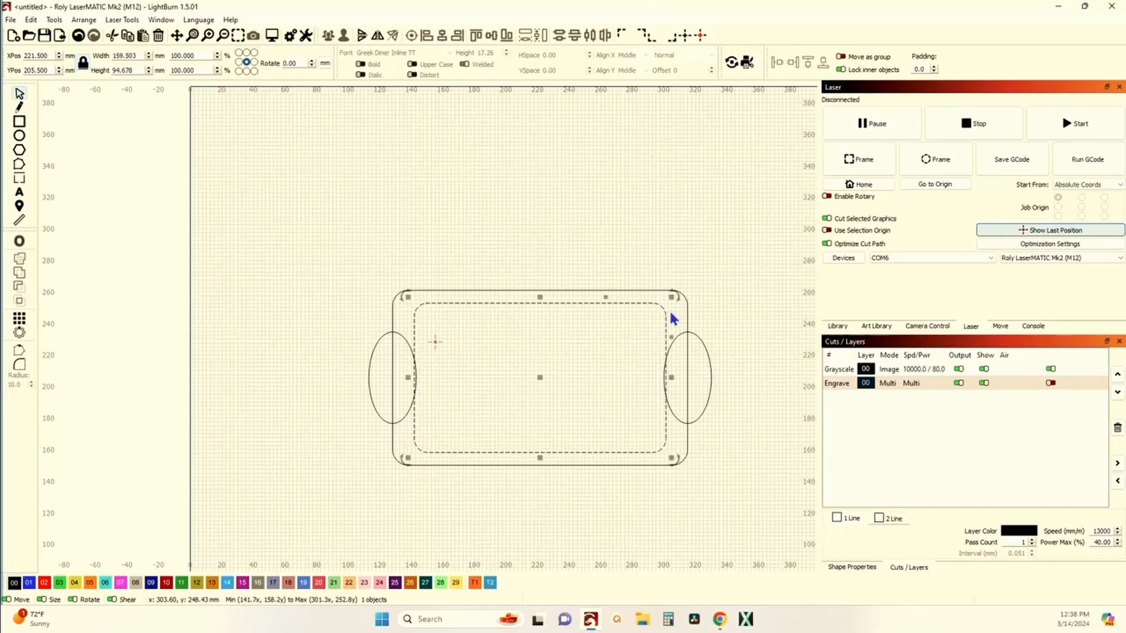
left_click(578, 290, "shift")
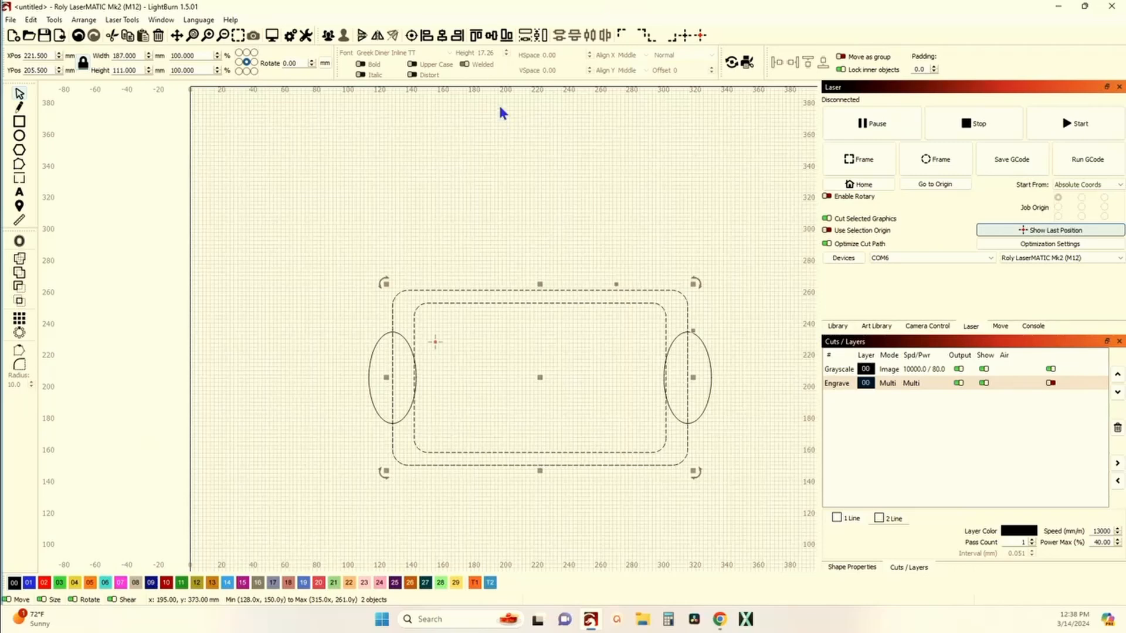
left_click(455, 154)
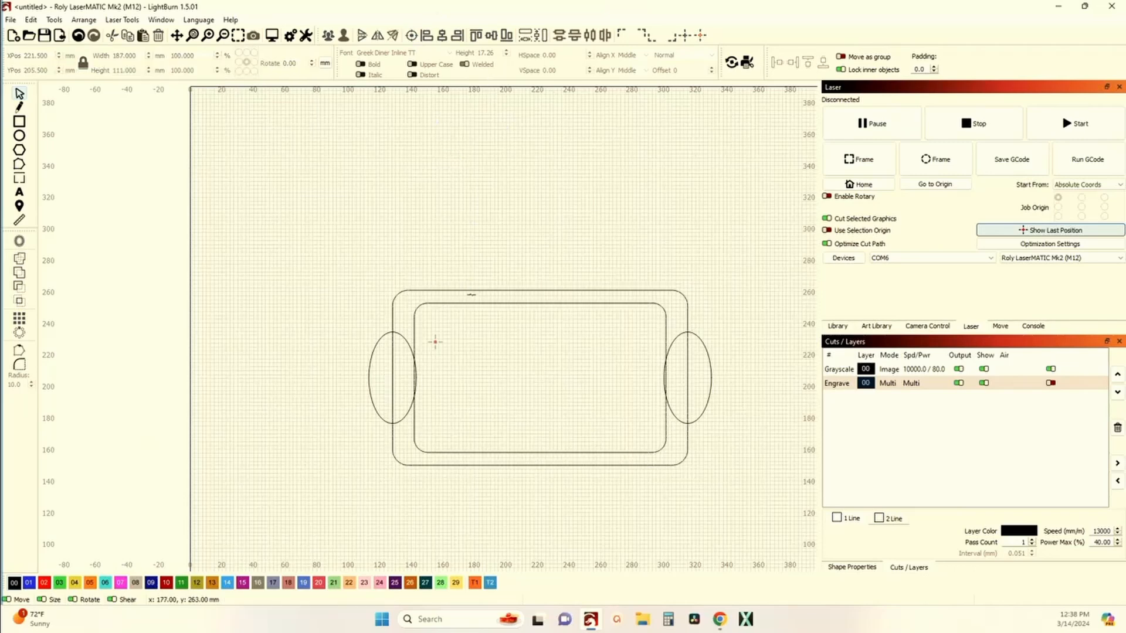
Step: Stretch the inner rounded rectangle to about 170 mm wide and 96 mm tall
scroll(598, 500, "up", 4)
scroll(575, 467, "down", 2)
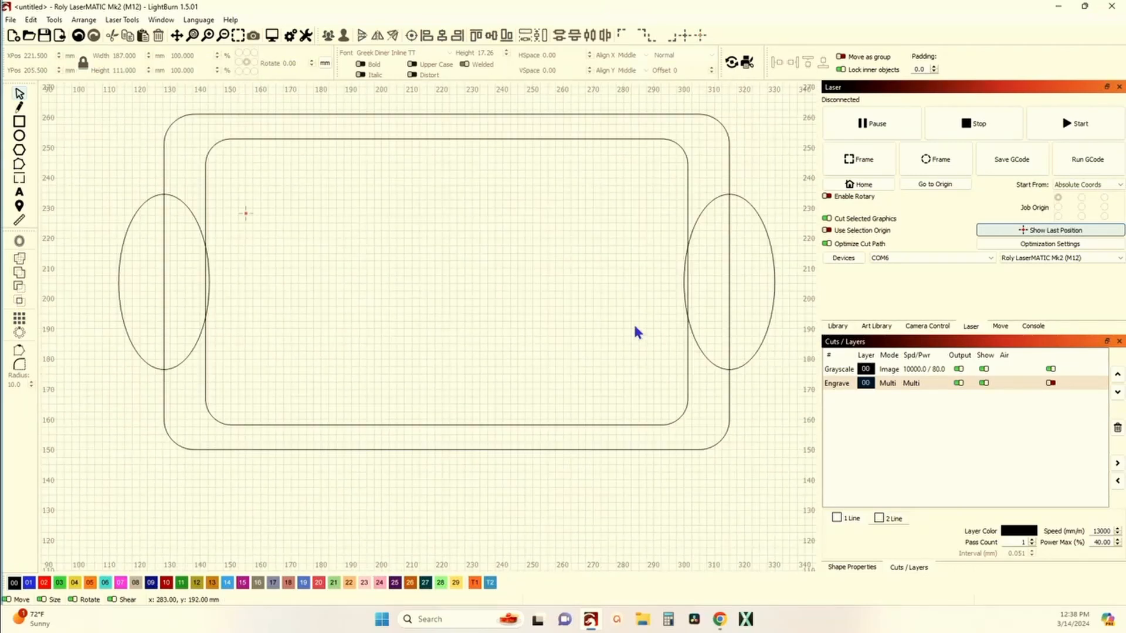
left_click(686, 185)
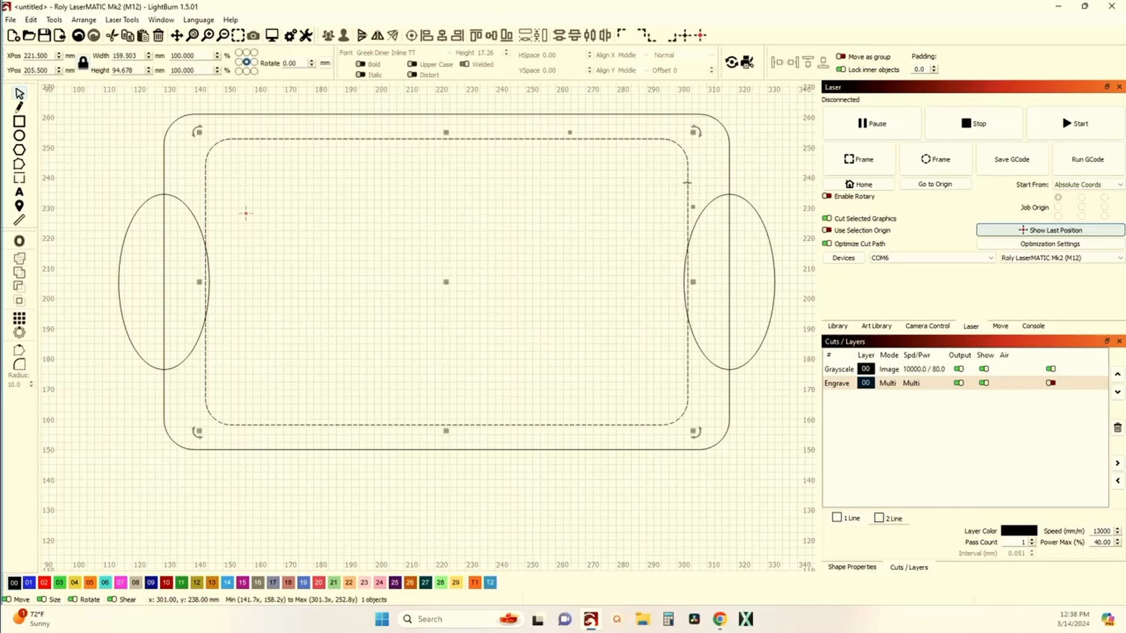
left_click_drag(696, 285, 710, 281)
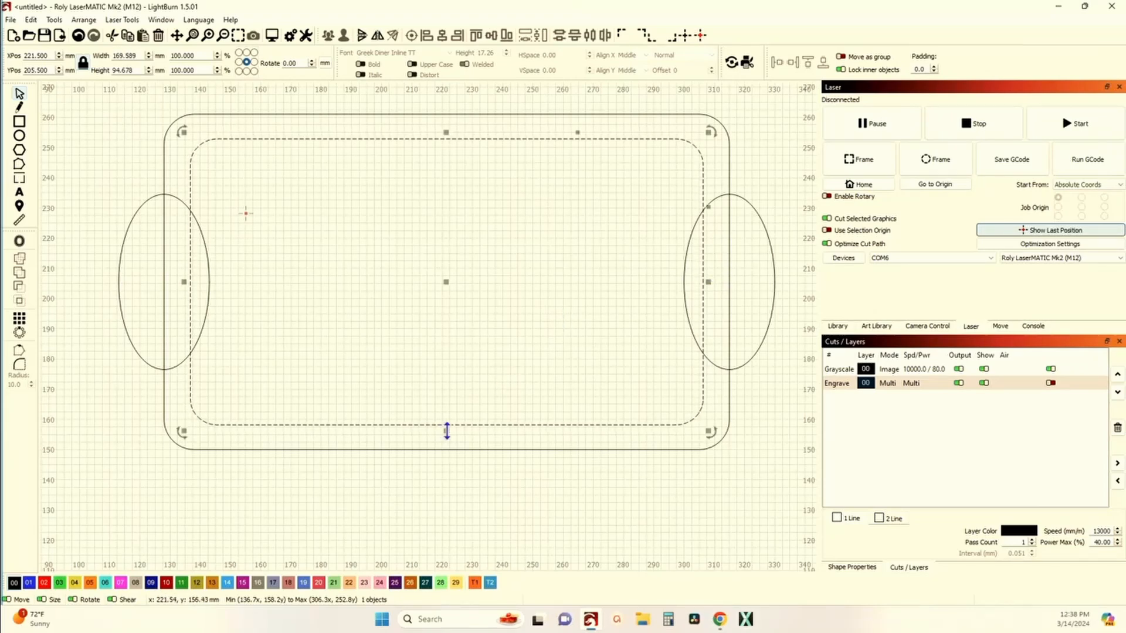
left_click_drag(445, 429, 447, 431)
left_click(455, 361)
scroll(440, 360, "down", 3)
scroll(440, 360, "down", 3)
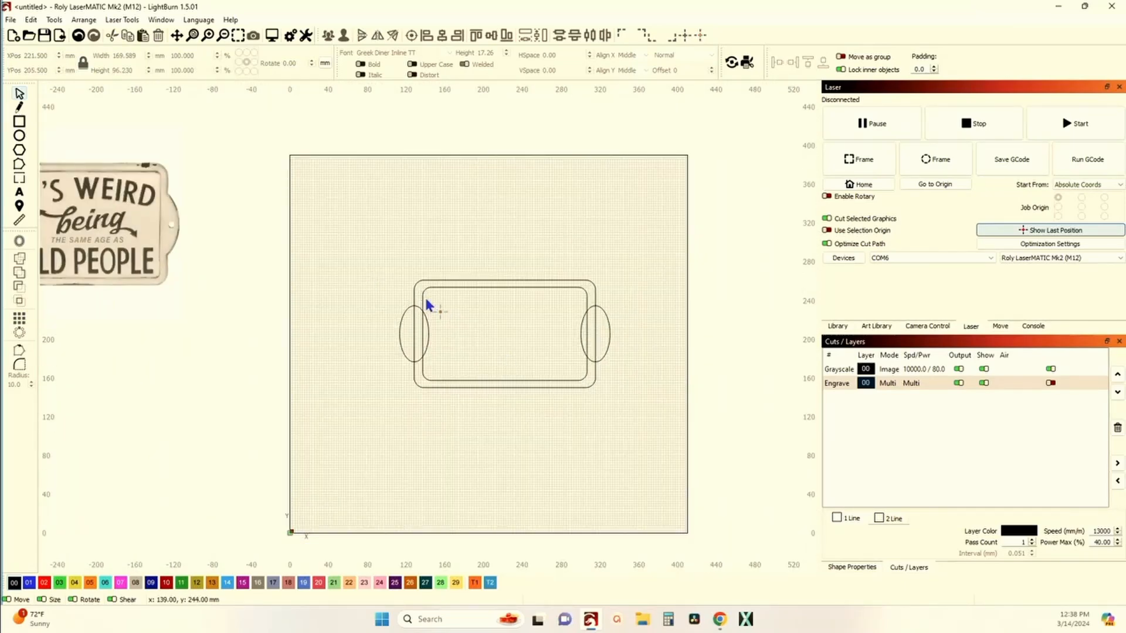
left_click(424, 302)
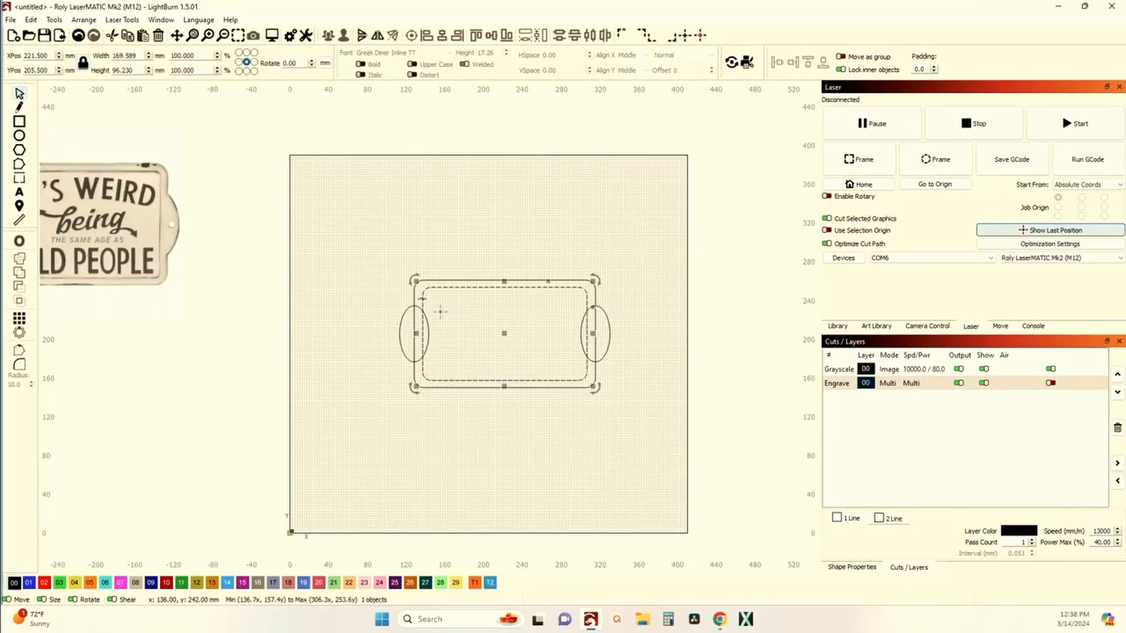
left_click(20, 241)
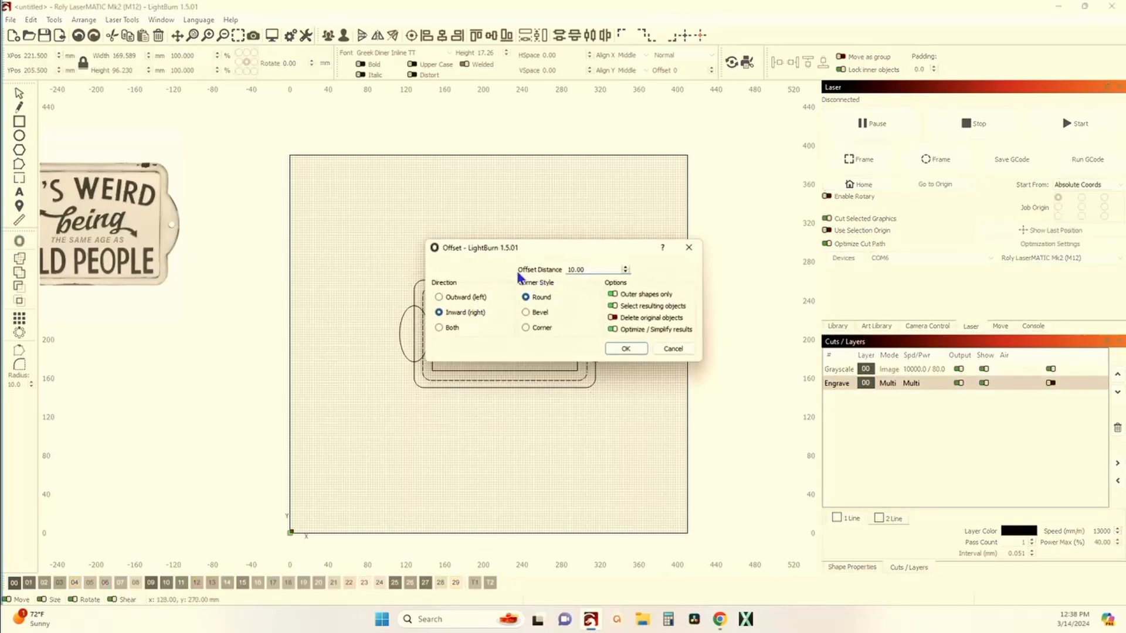
left_click_drag(541, 256, 748, 188)
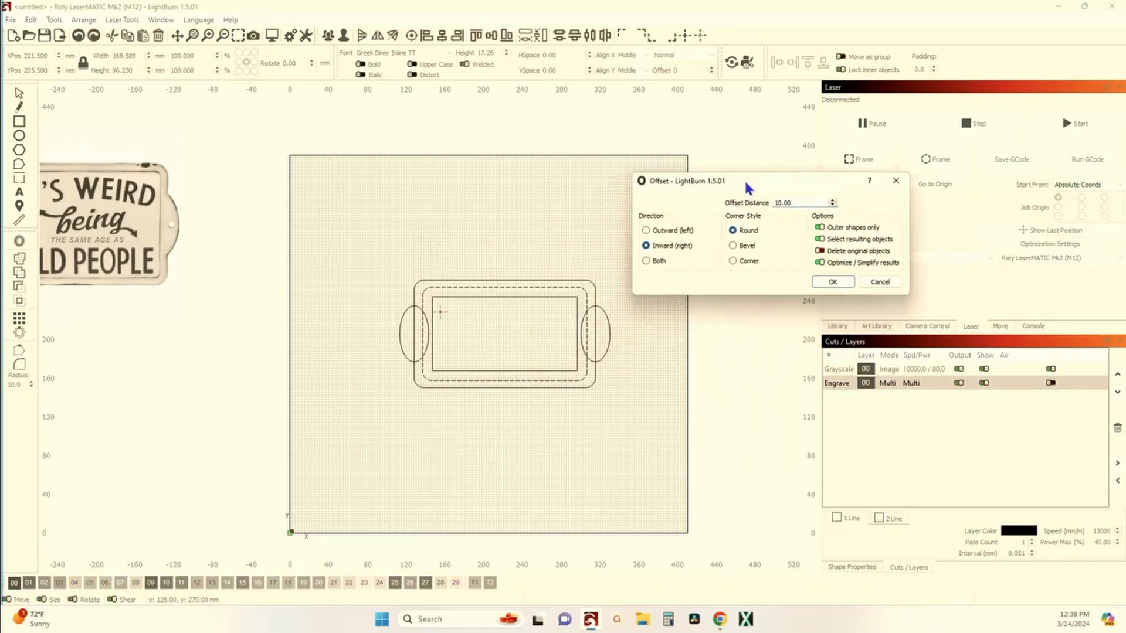
scroll(494, 309, "up", 6)
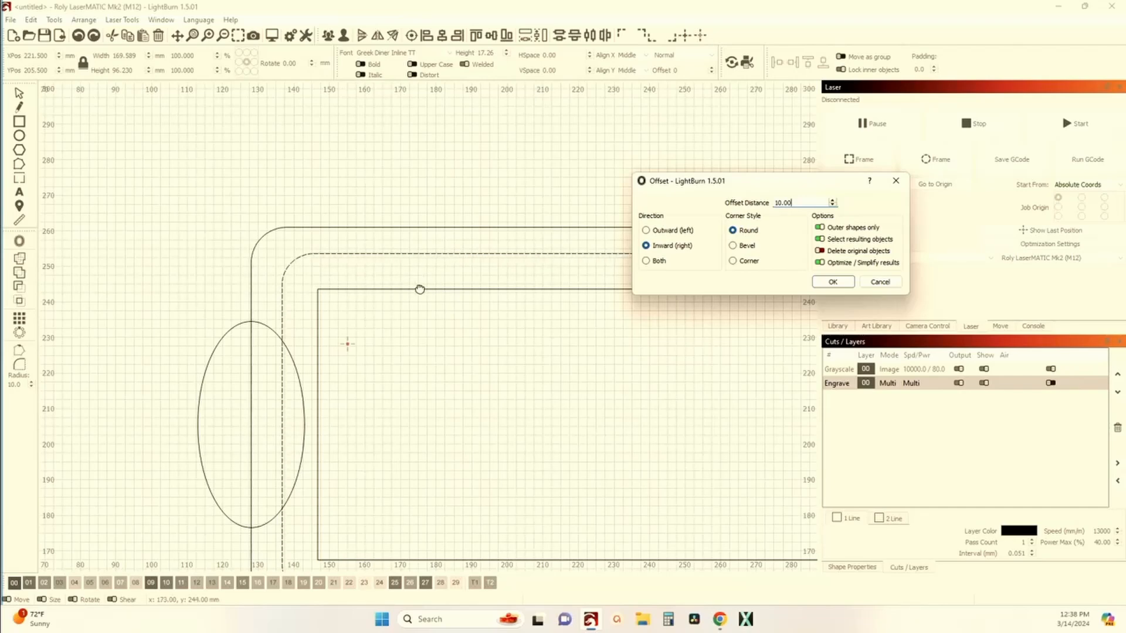
left_click(873, 283)
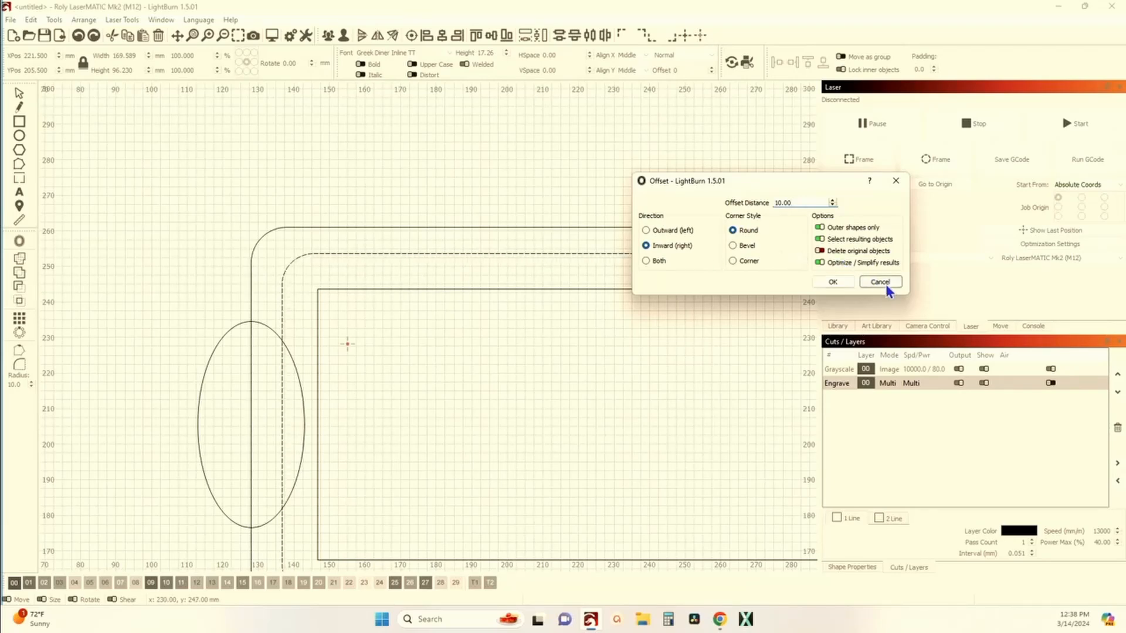
Step: Shrink the inner rounded rectangle to about 166 × 94 mm by adjusting its corner and bottom edge
scroll(497, 312, "down", 2)
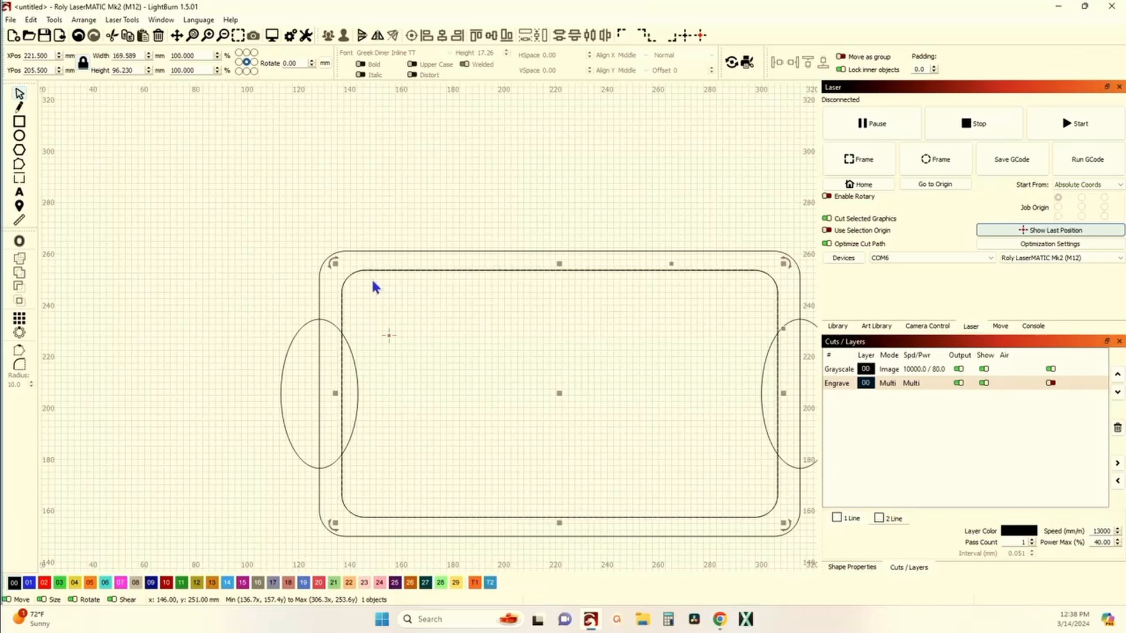
left_click_drag(526, 308, 390, 273)
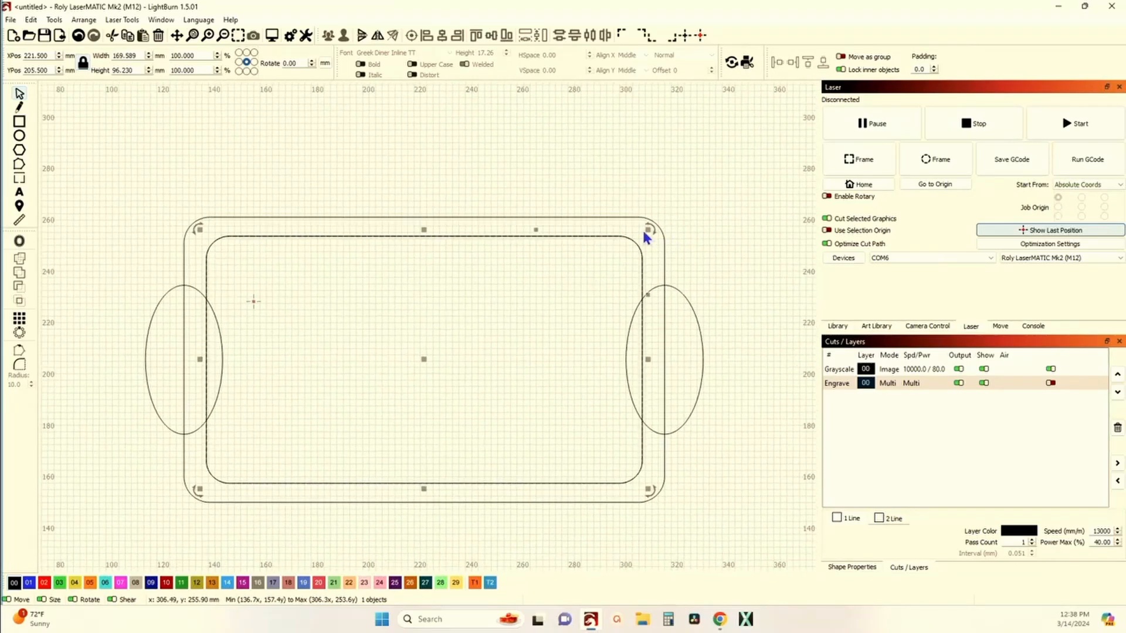
left_click_drag(650, 229, 648, 230)
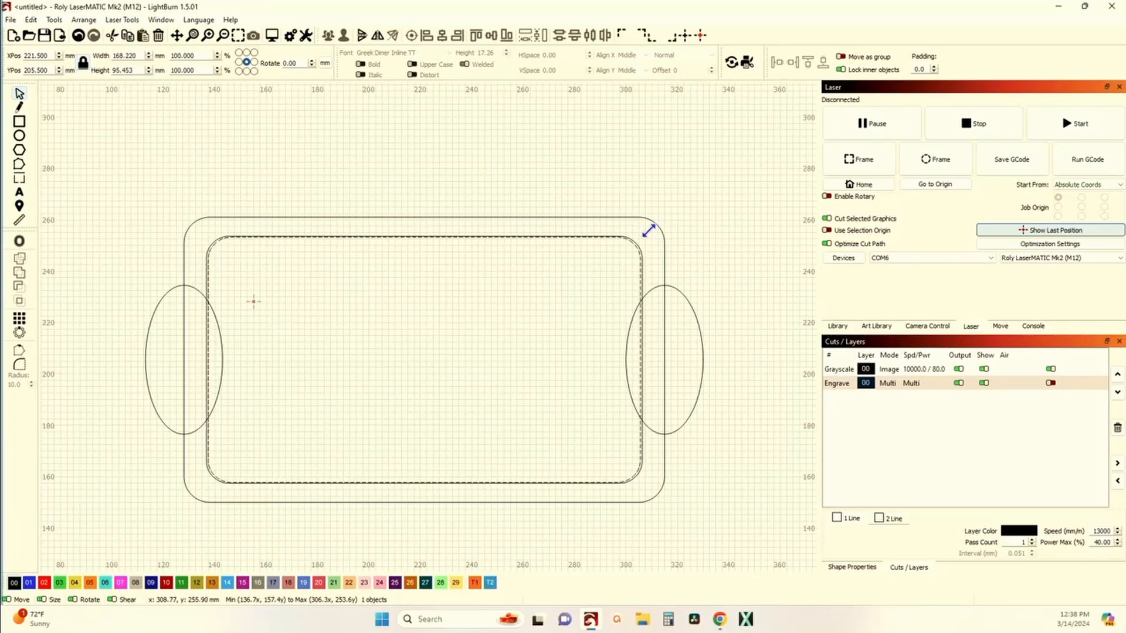
left_click_drag(648, 231, 646, 232)
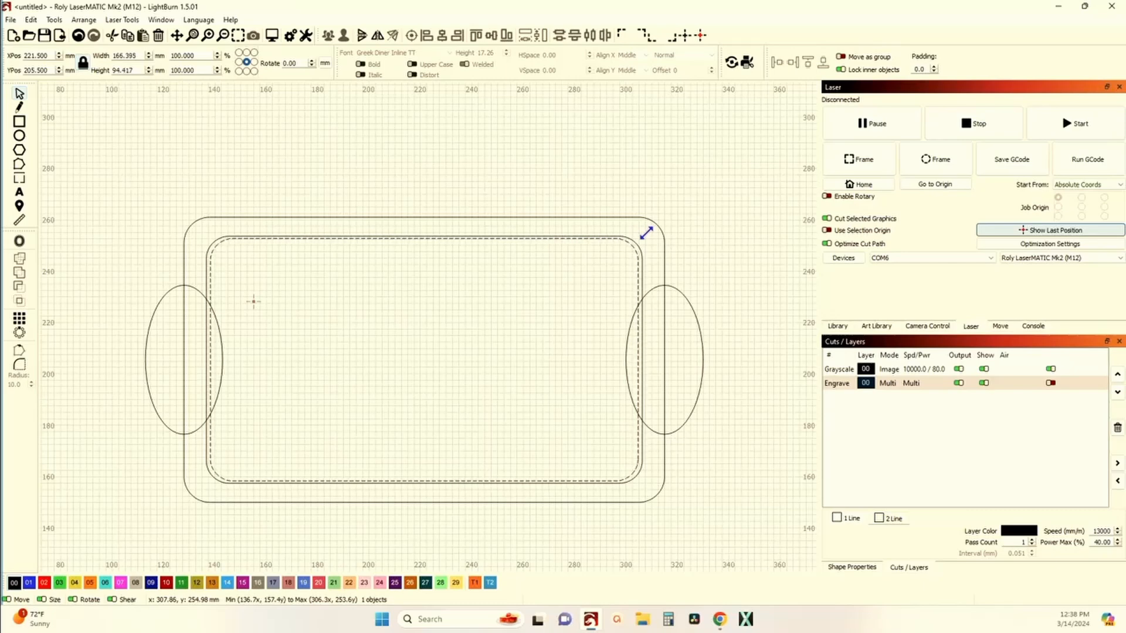
scroll(631, 402, "up", 2)
scroll(527, 445, "down", 2)
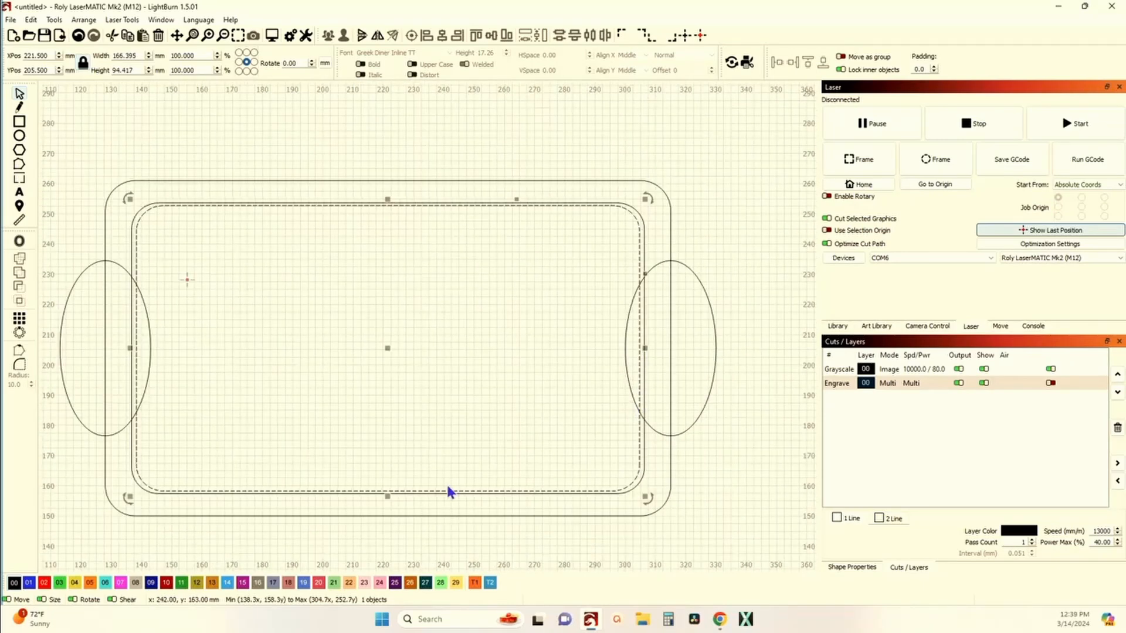
scroll(447, 490, "up", 5)
left_click_drag(372, 530, 563, 456)
scroll(543, 443, "up", 2)
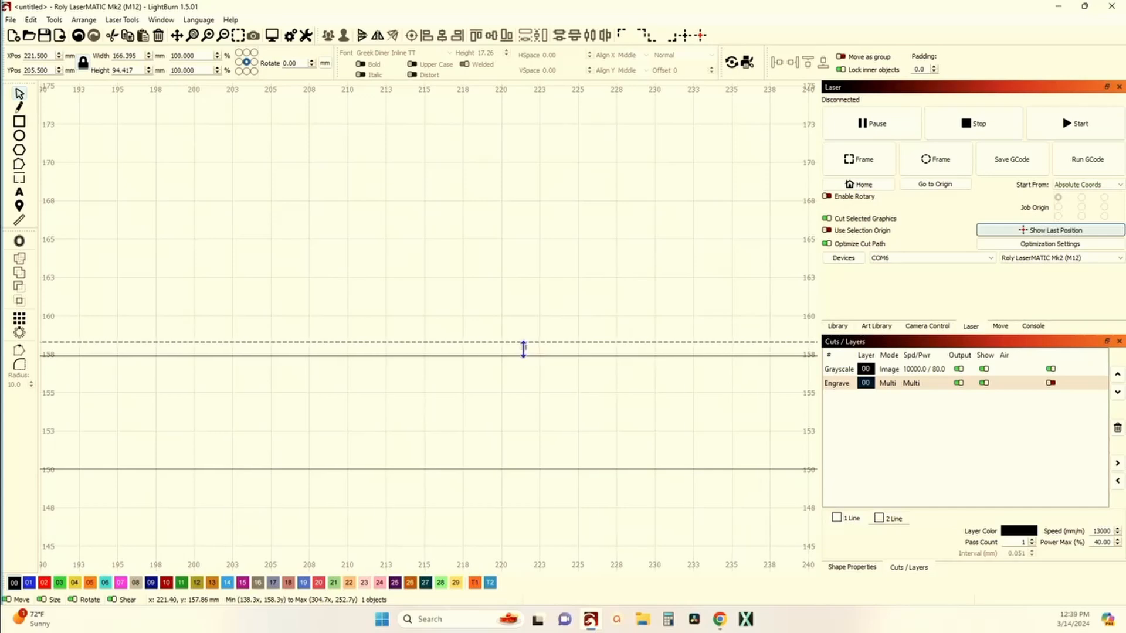
left_click_drag(523, 349, 523, 344)
scroll(523, 344, "down", 5)
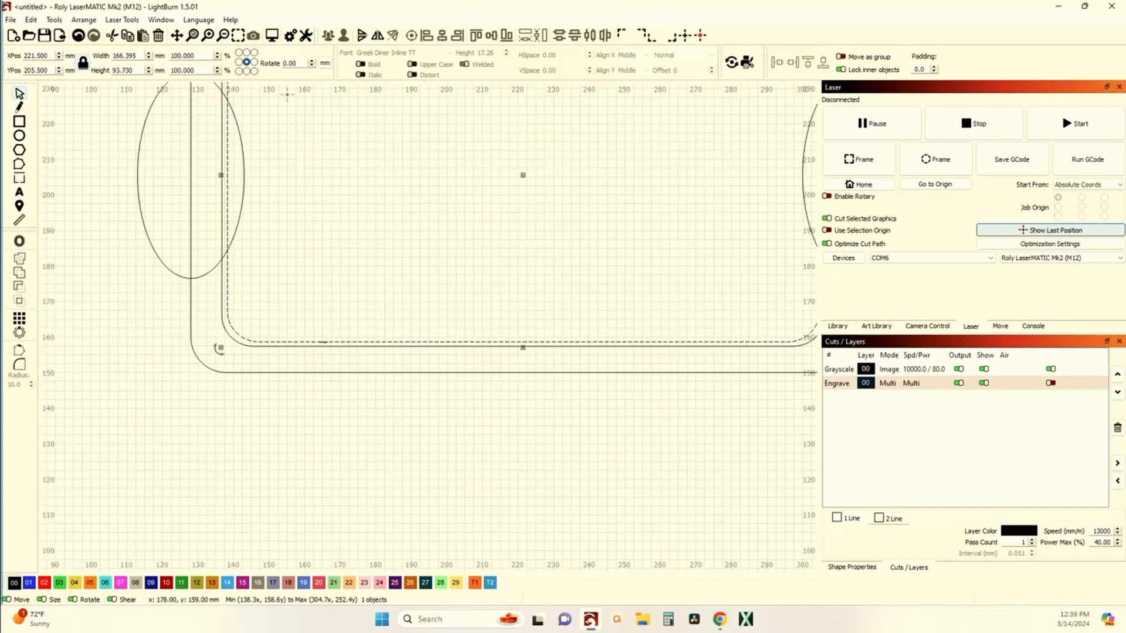
left_click_drag(301, 319, 346, 463)
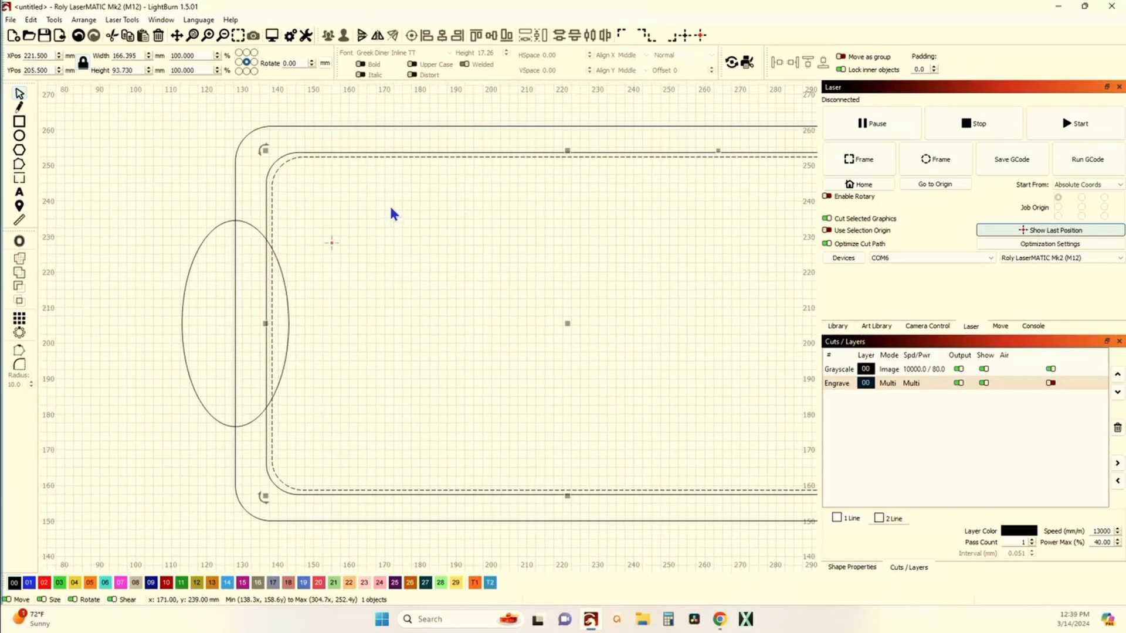
scroll(338, 205, "down", 3)
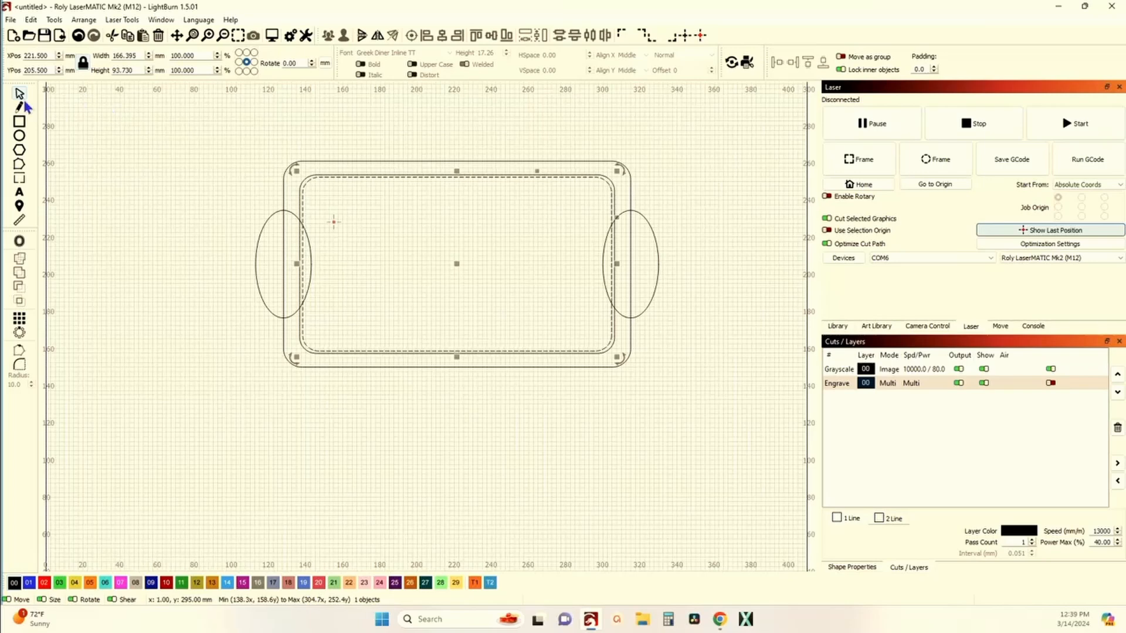
Step: Compare the drawn outline with the reference sign image beside the work area
left_click(112, 130)
scroll(112, 130, "down", 2)
scroll(357, 229, "down", 3)
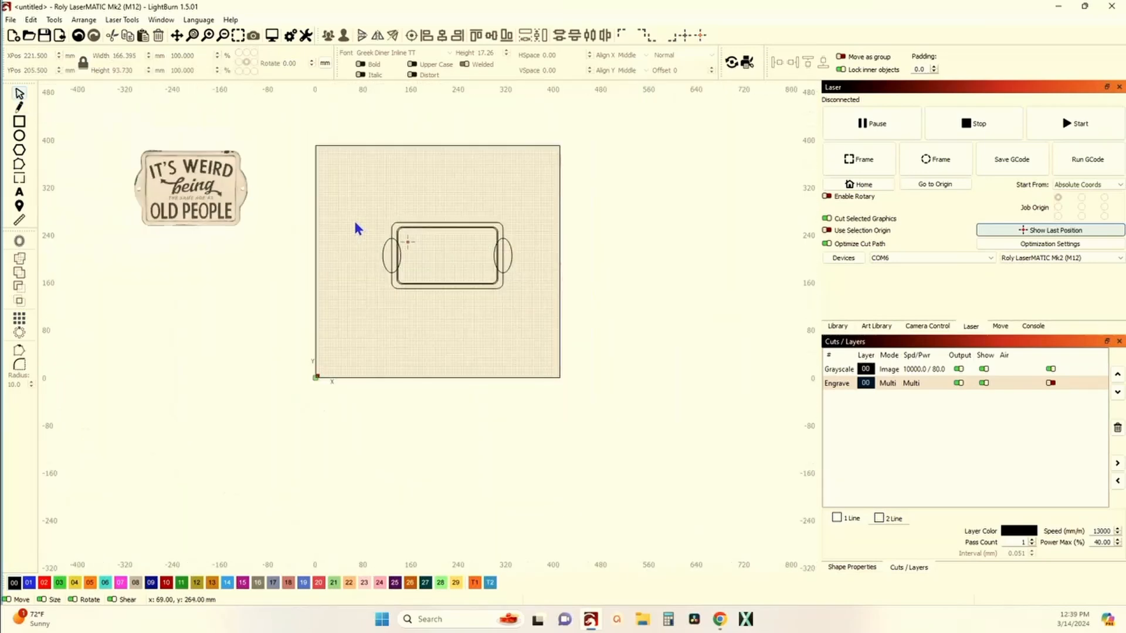
scroll(246, 175, "up", 7)
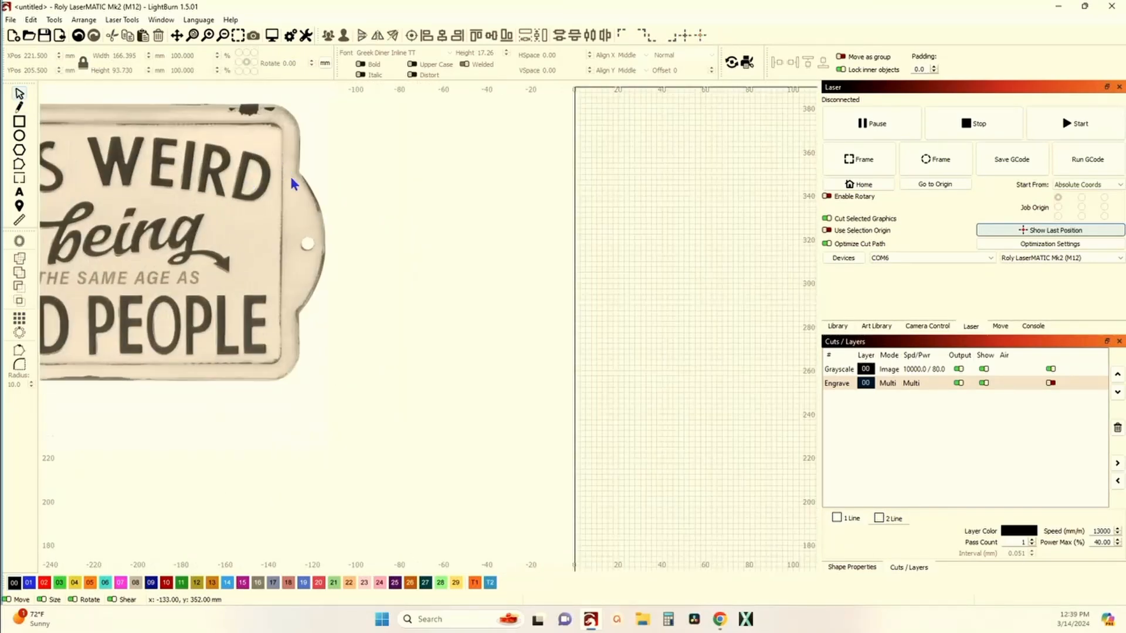
scroll(317, 234, "down", 4)
scroll(323, 267, "up", 2)
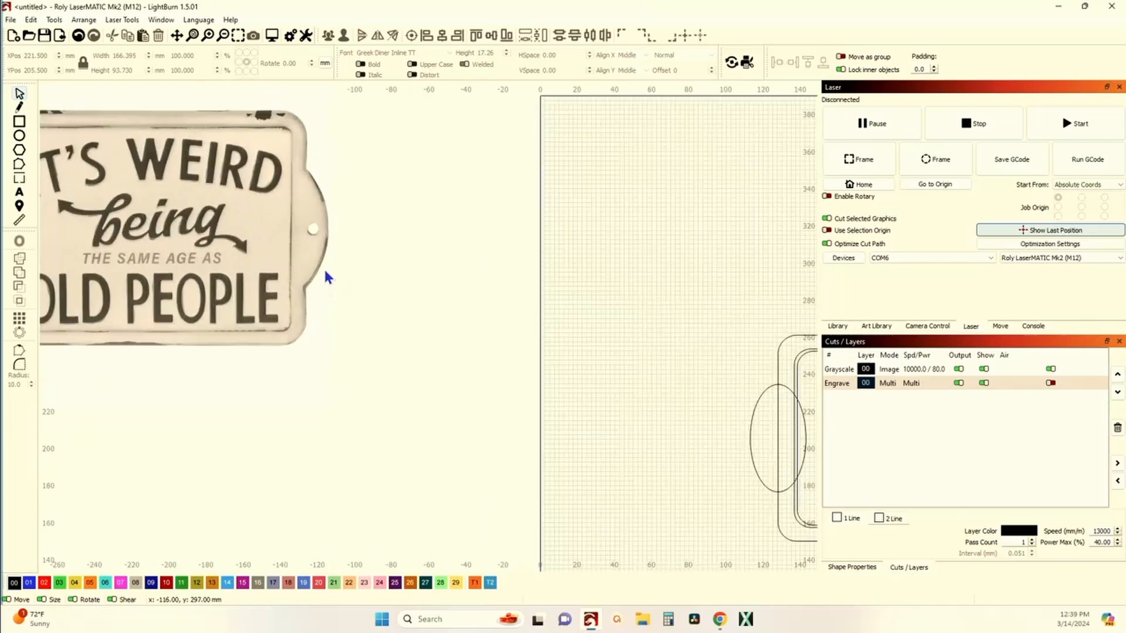
Step: Draw a circle about 5 mm across inside the left tab ellipse as a mounting hole
scroll(324, 268, "down", 2)
scroll(157, 249, "down", 2)
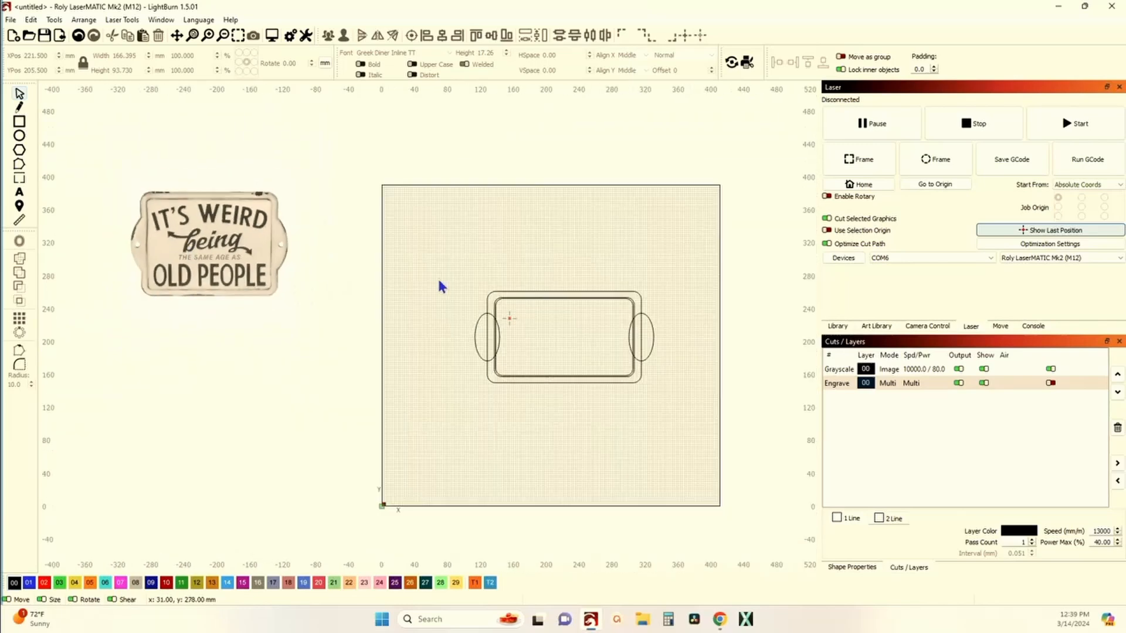
scroll(417, 308, "up", 5)
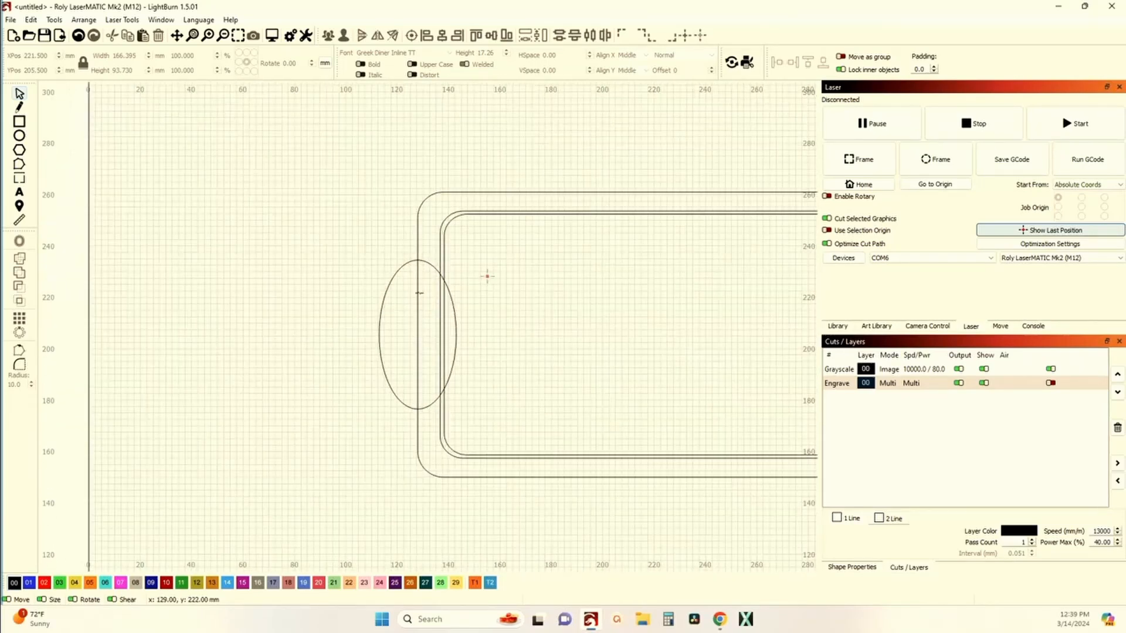
scroll(420, 292, "down", 7)
left_click_drag(178, 222, 398, 233)
scroll(316, 220, "up", 4)
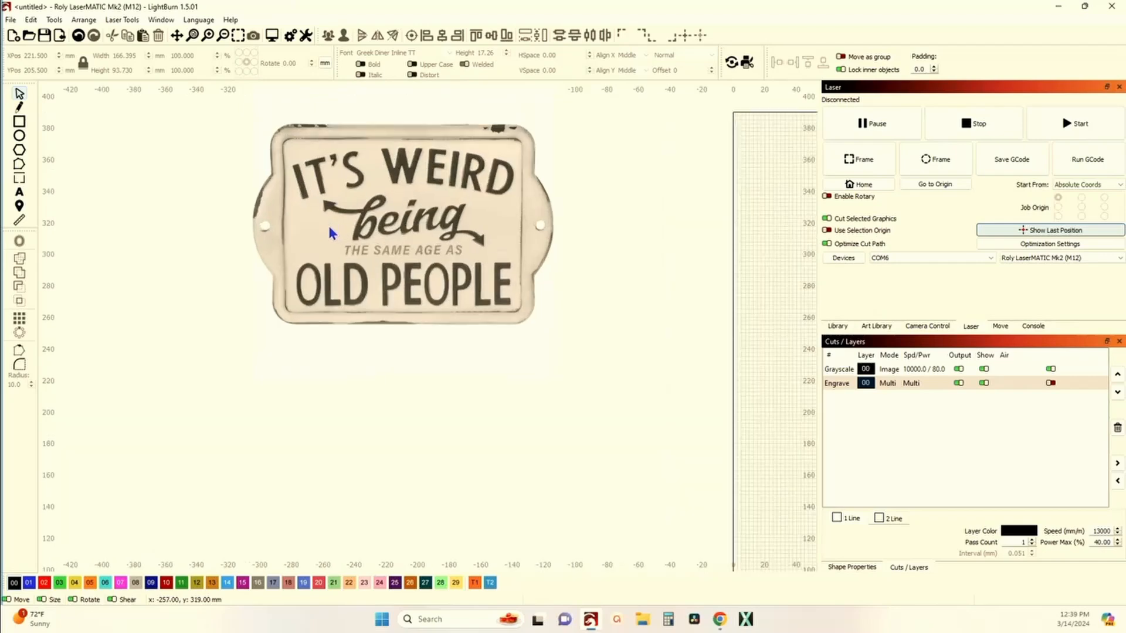
scroll(328, 223, "down", 3)
scroll(510, 276, "up", 6)
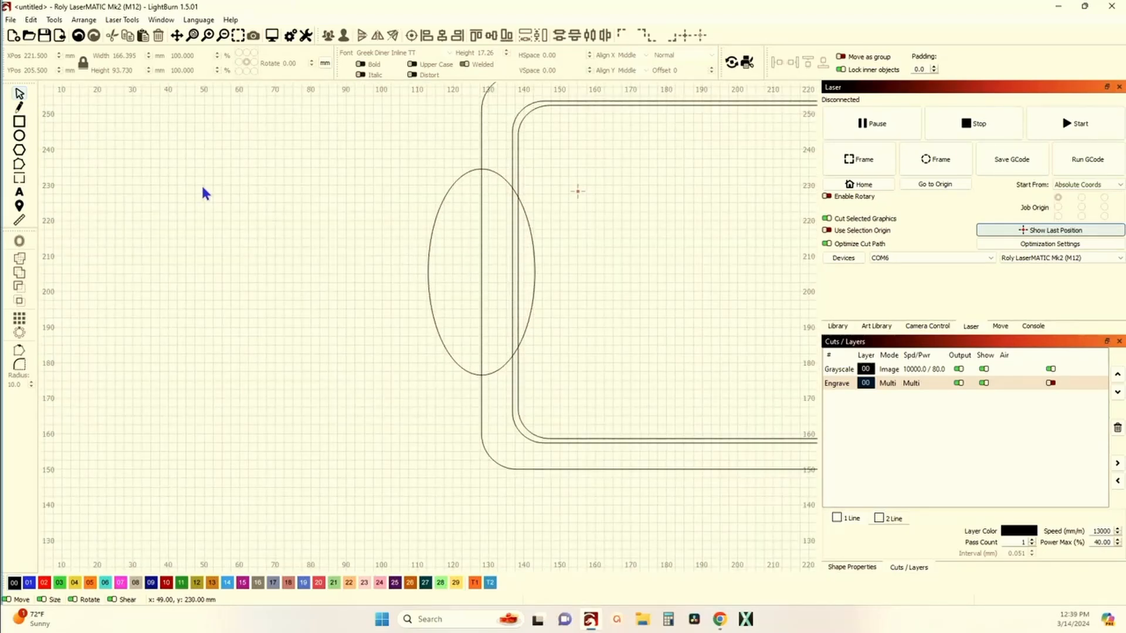
left_click(20, 138)
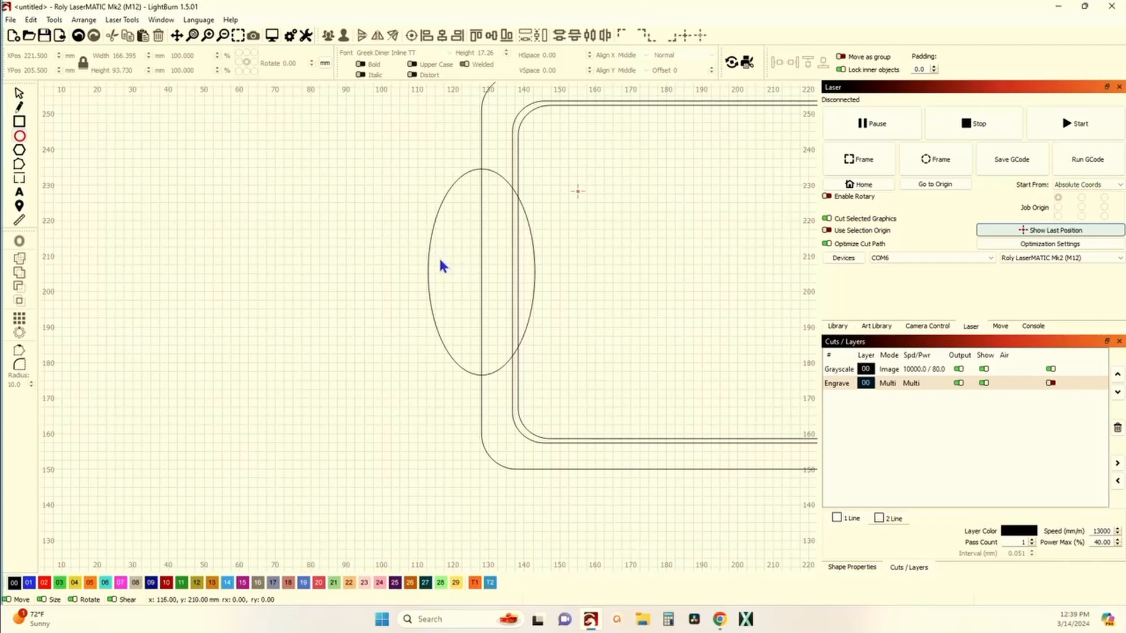
left_click_drag(439, 261, 441, 273)
left_click(20, 94)
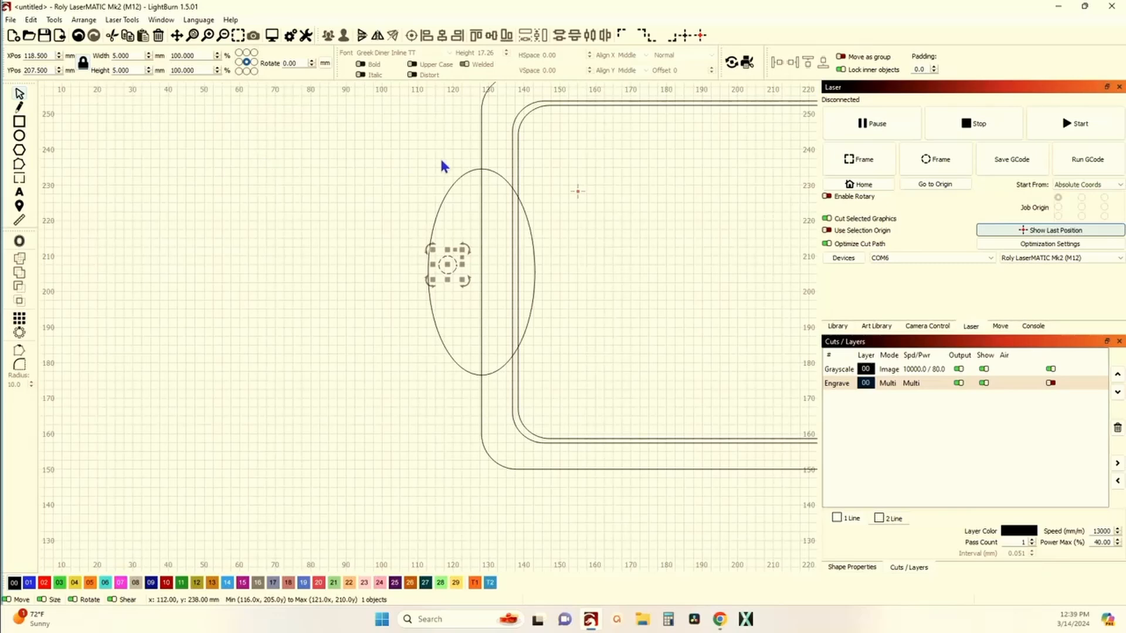
Step: Align the hole vertically with the centre of the left ellipse
left_click(451, 185, "shift")
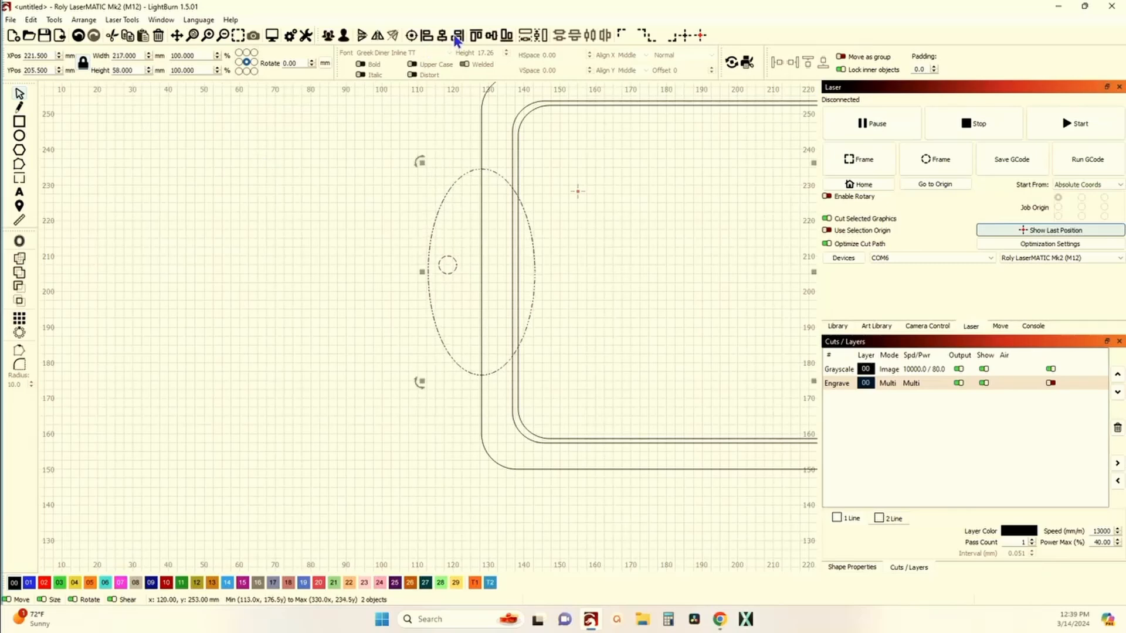
left_click(491, 35)
left_click(344, 184)
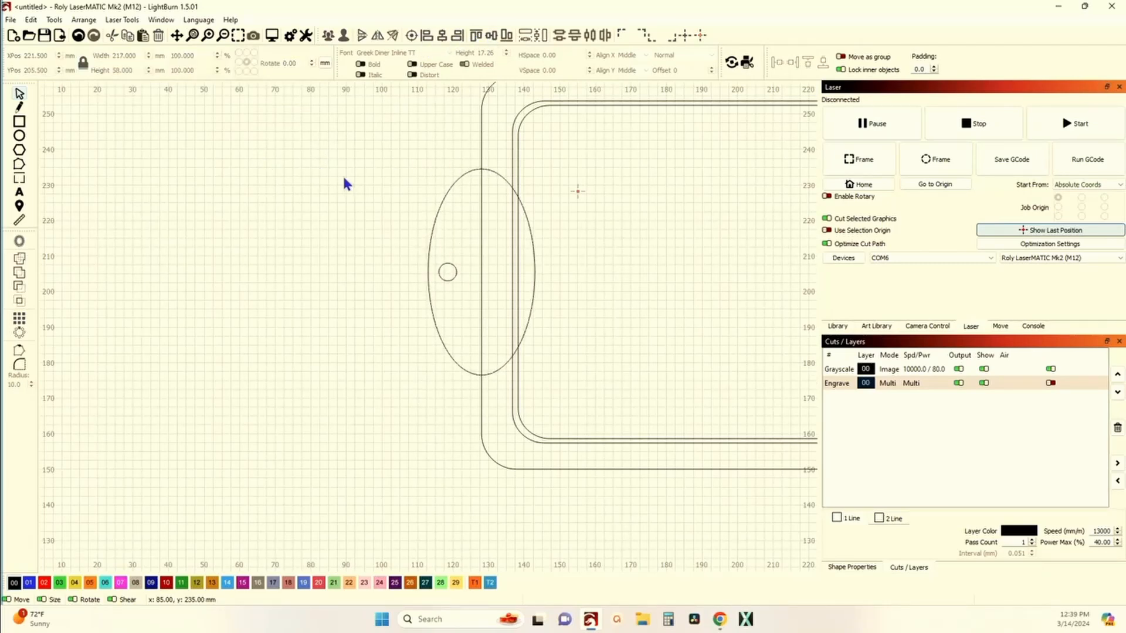
Step: Ungroup the two tab ellipses and align the hole's left edge with the left ellipse's left edge
scroll(376, 303, "down", 3)
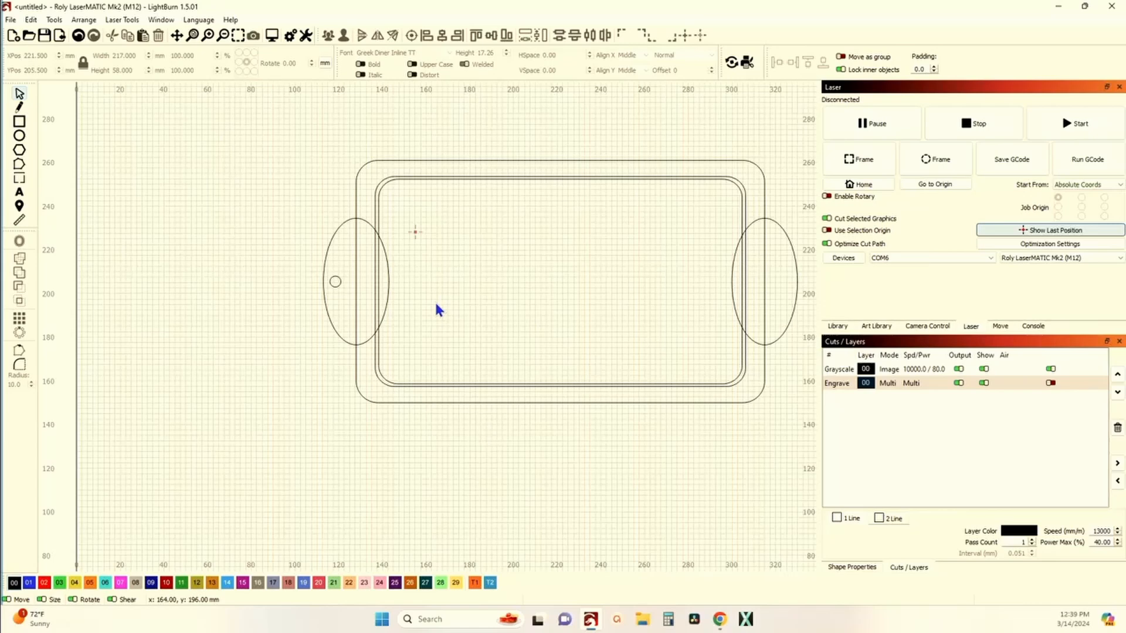
left_click(335, 282)
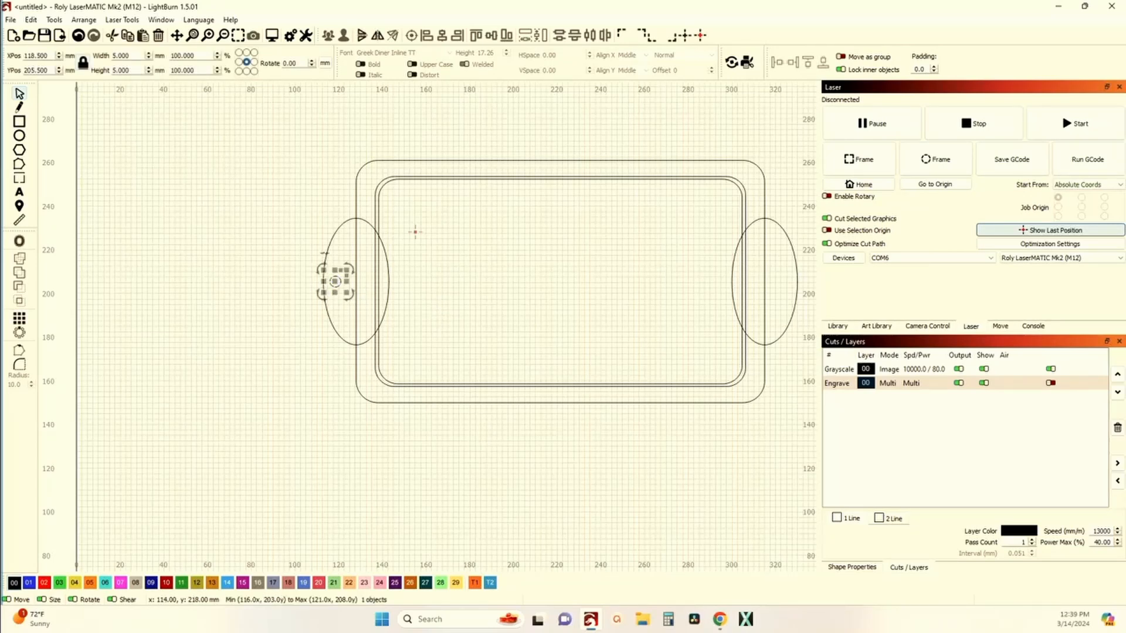
left_click(327, 256, "shift")
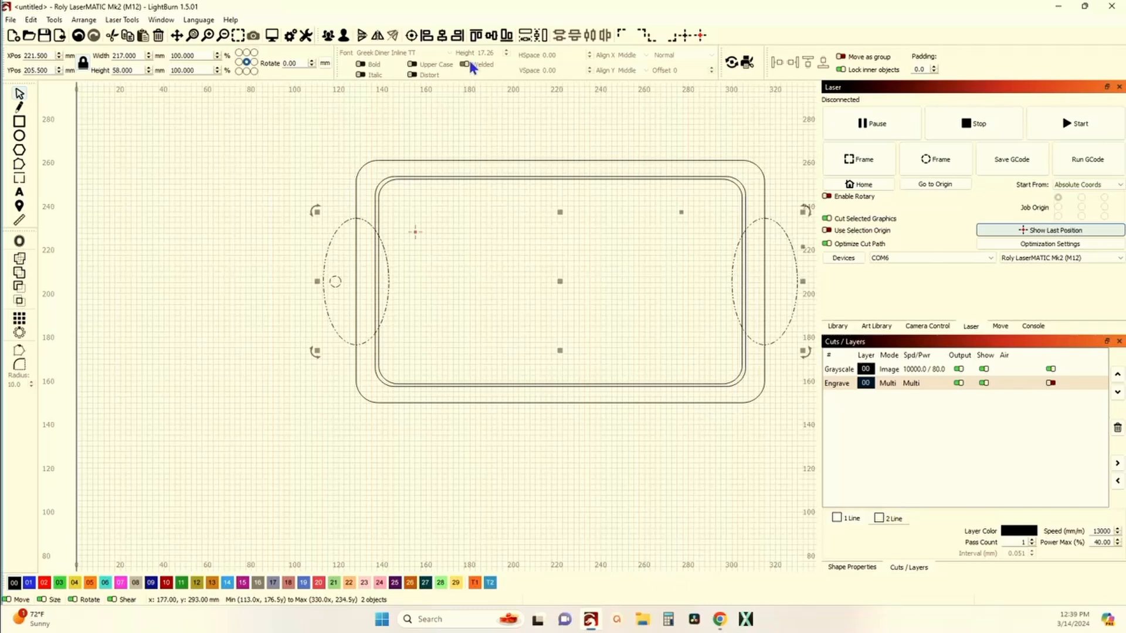
left_click(348, 212)
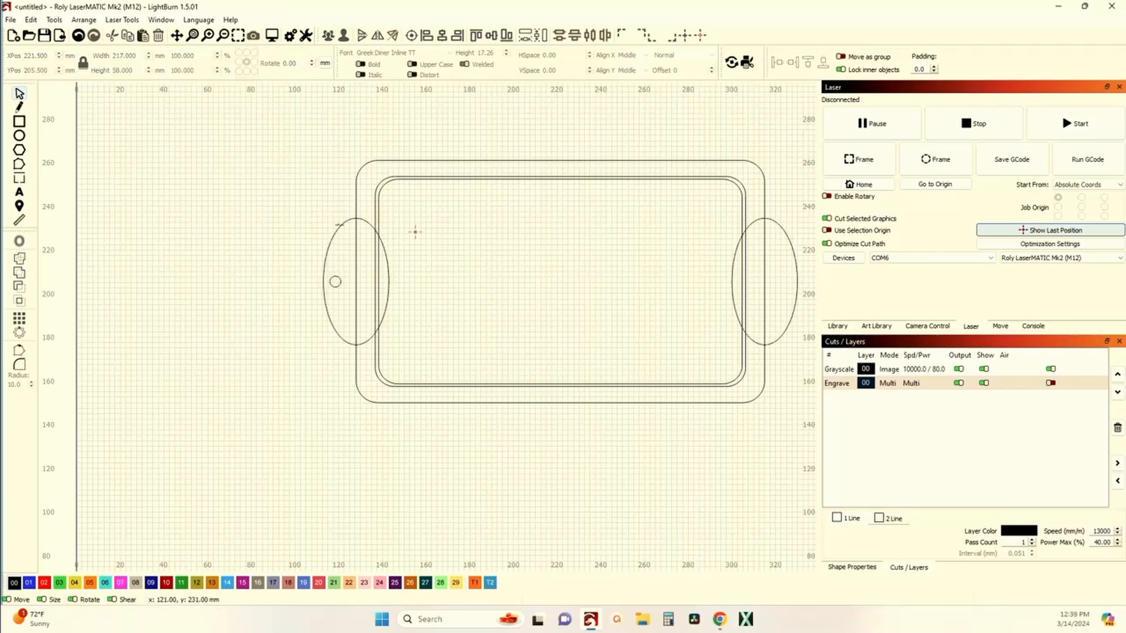
left_click(339, 225)
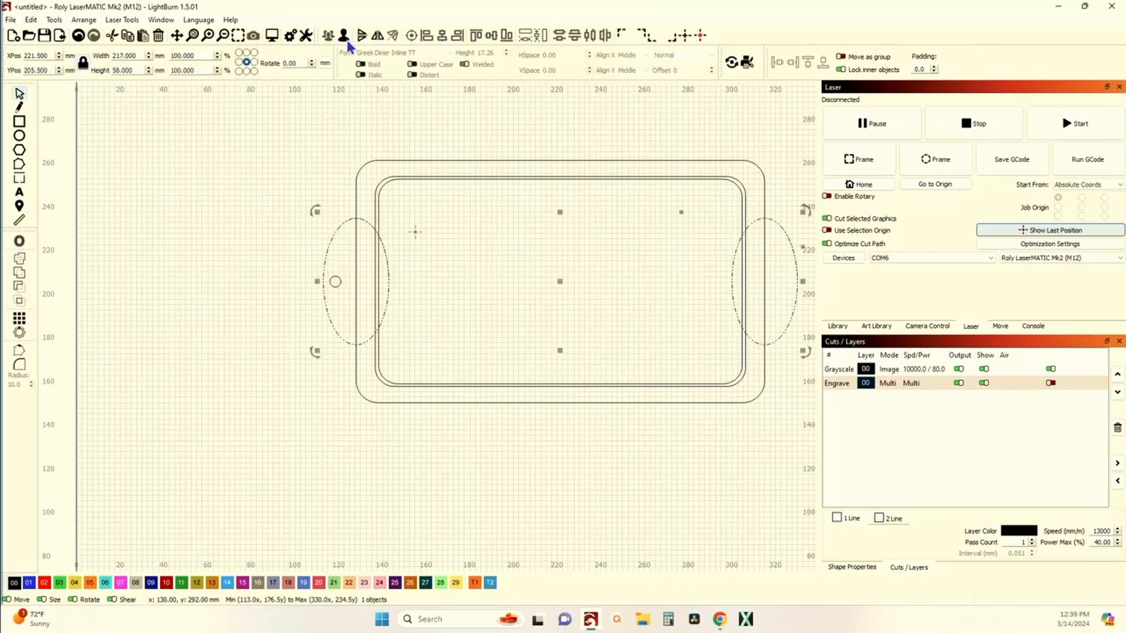
left_click(360, 283)
left_click(335, 282)
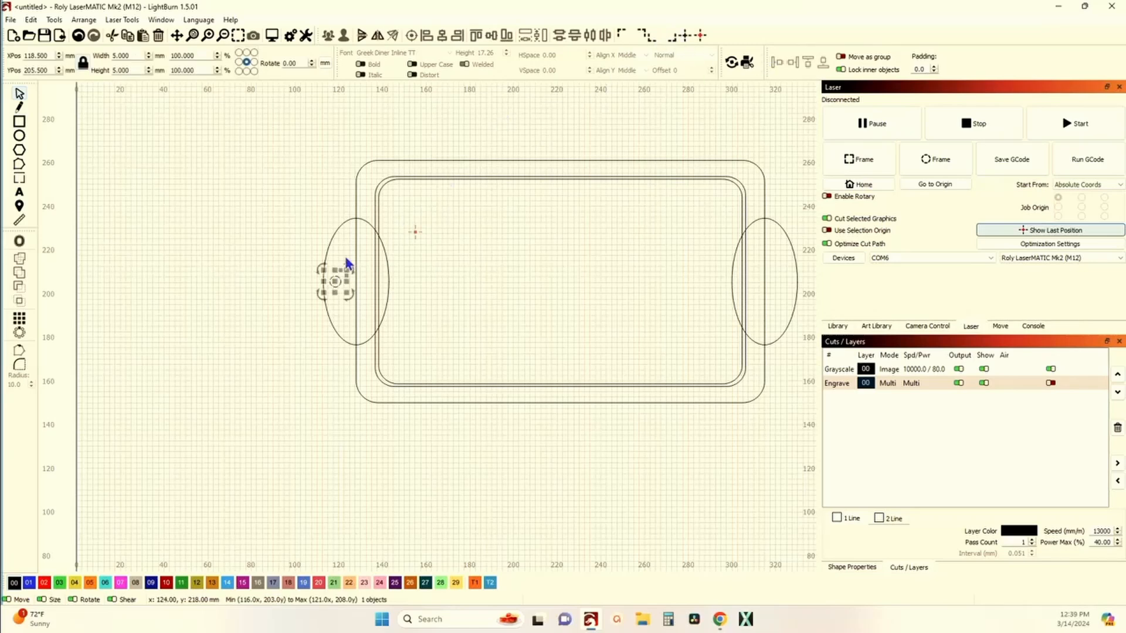
left_click(333, 233, "shift")
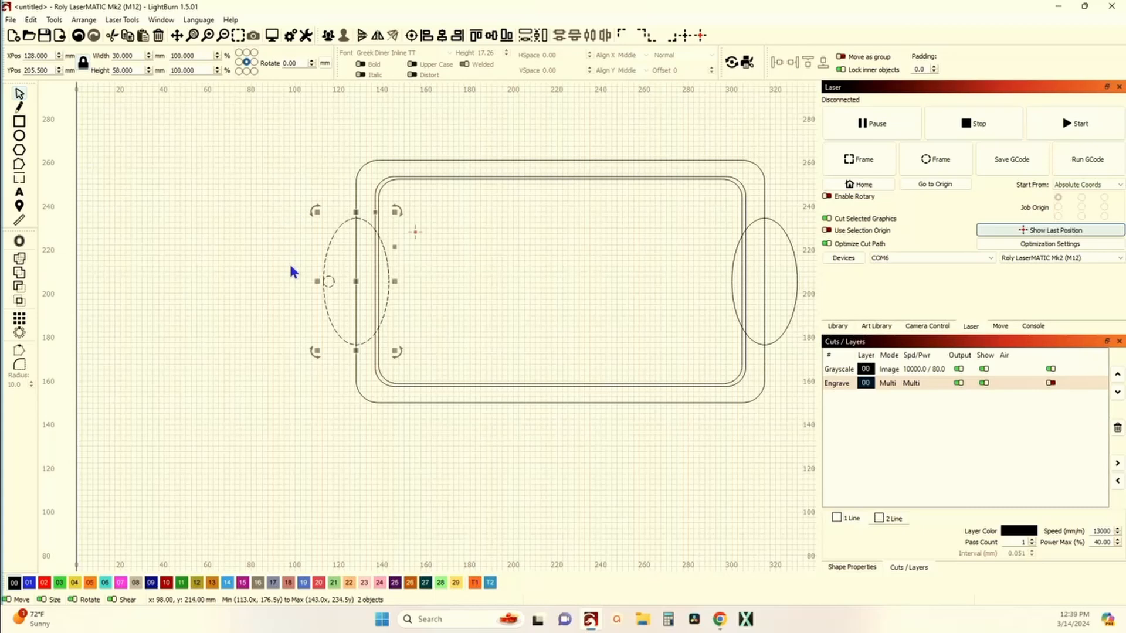
left_click(294, 297)
left_click(331, 283)
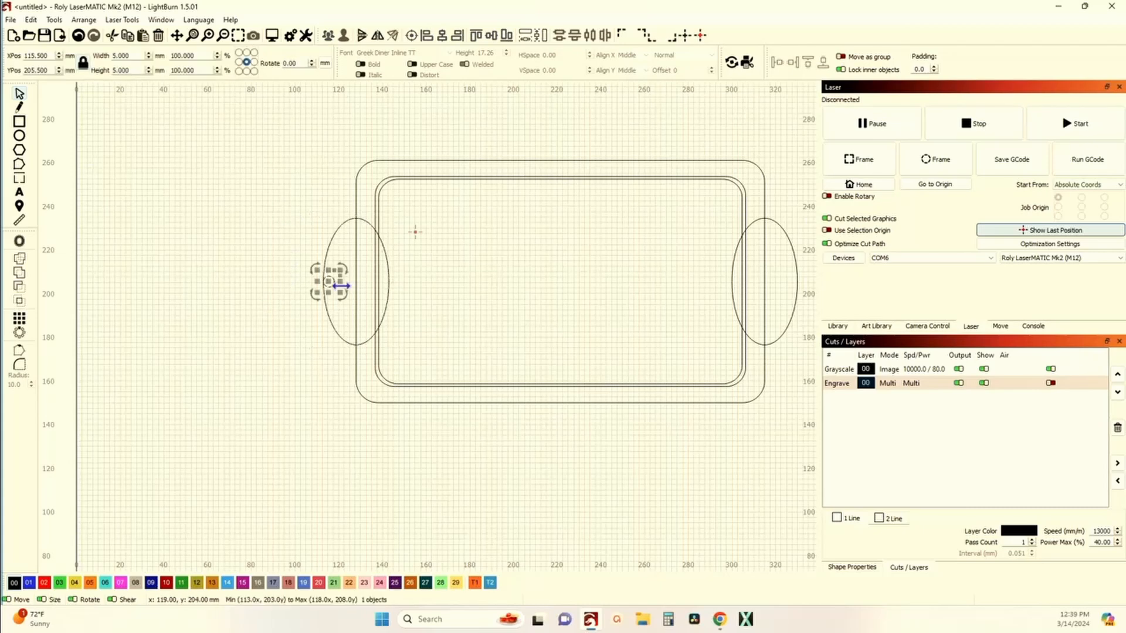
key("Right")
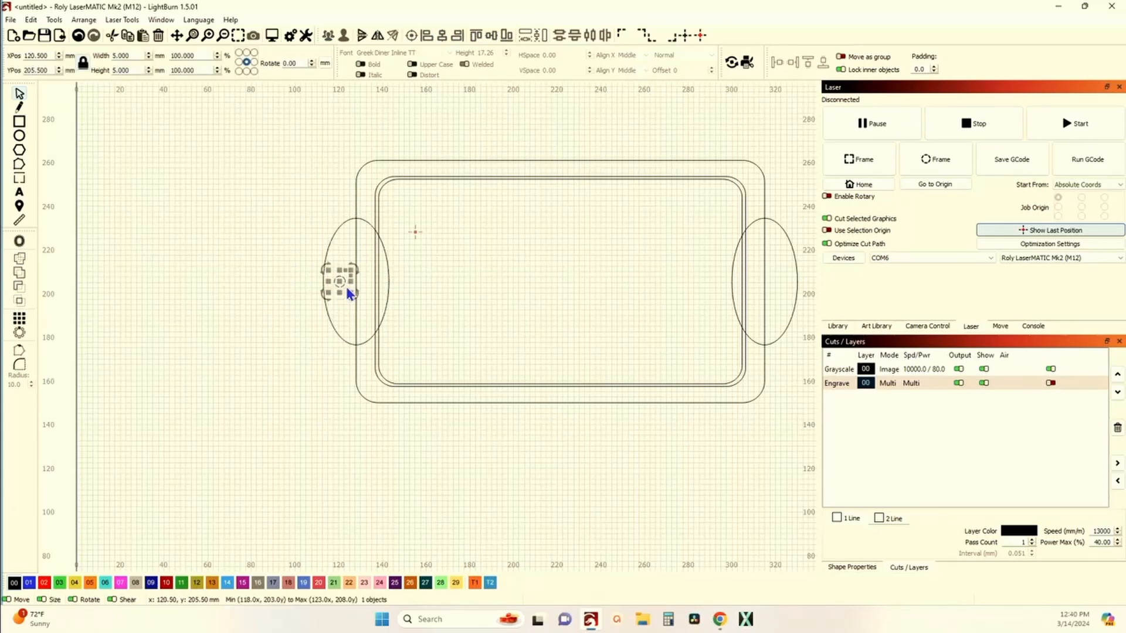
key("Left")
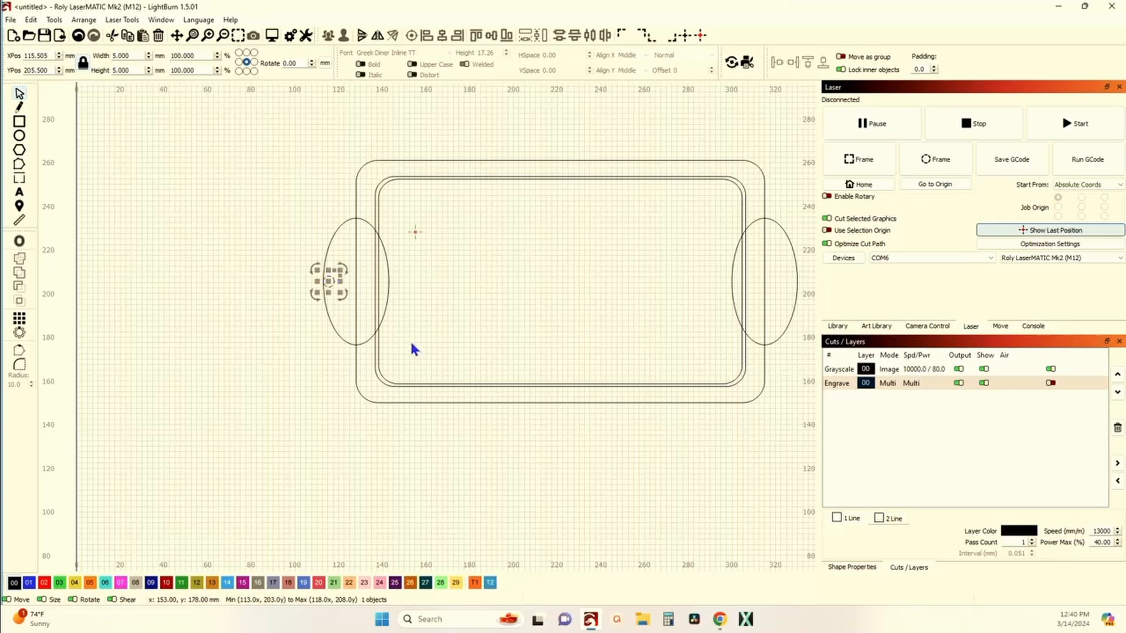
Step: Realign the hole with the left ellipse's edge and nudge it about 2.5 mm inward
scroll(404, 342, "up", 3)
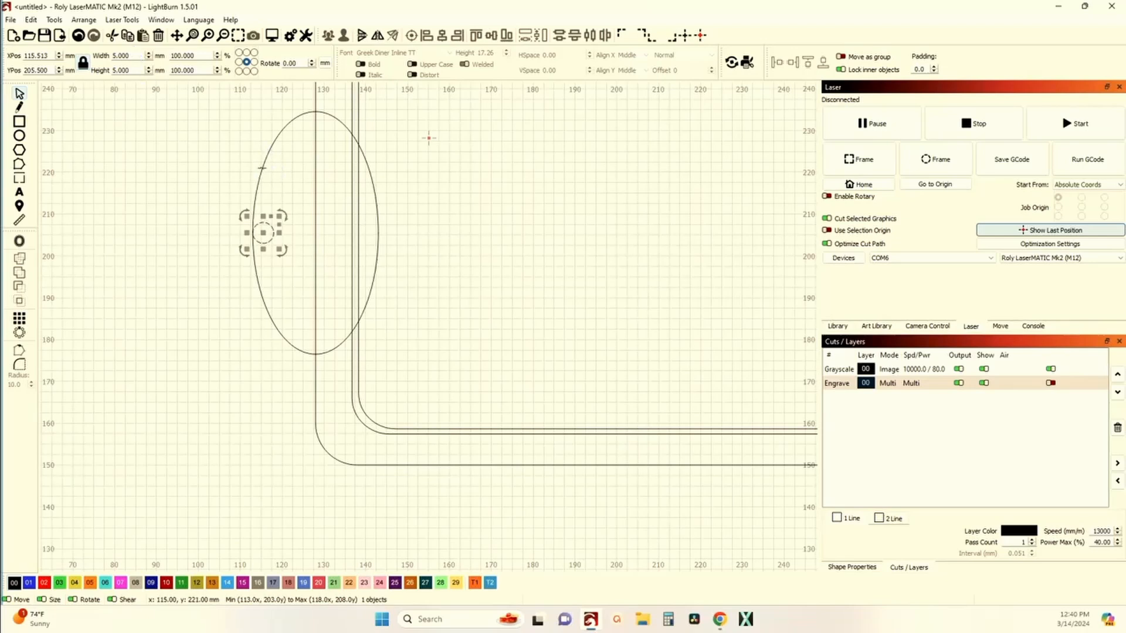
left_click(260, 168, "shift")
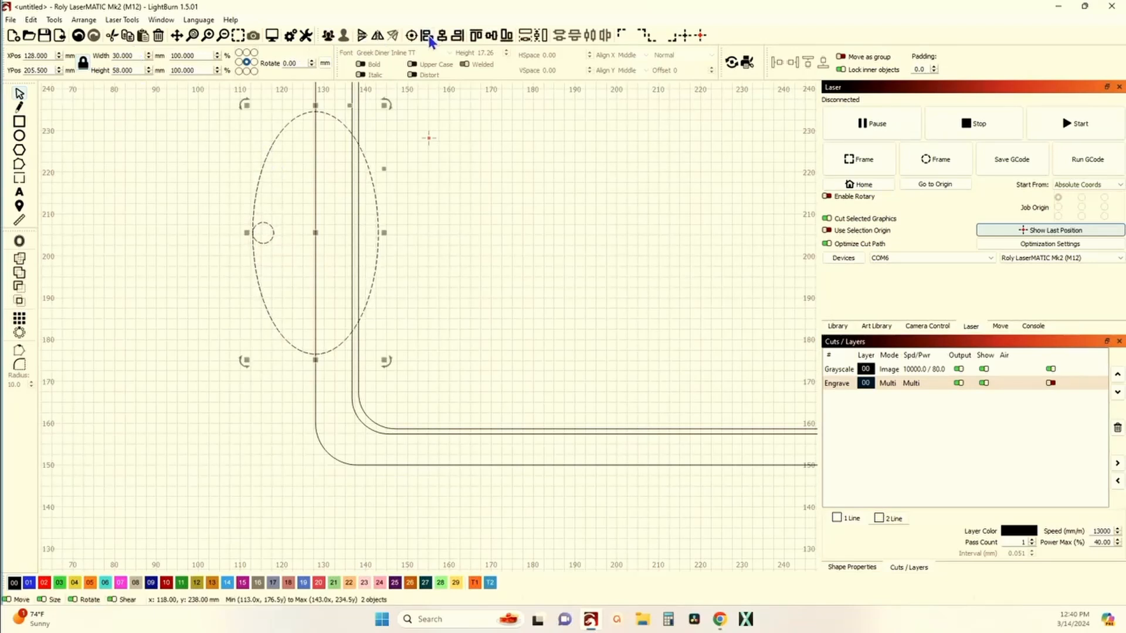
left_click(124, 221)
left_click(263, 245)
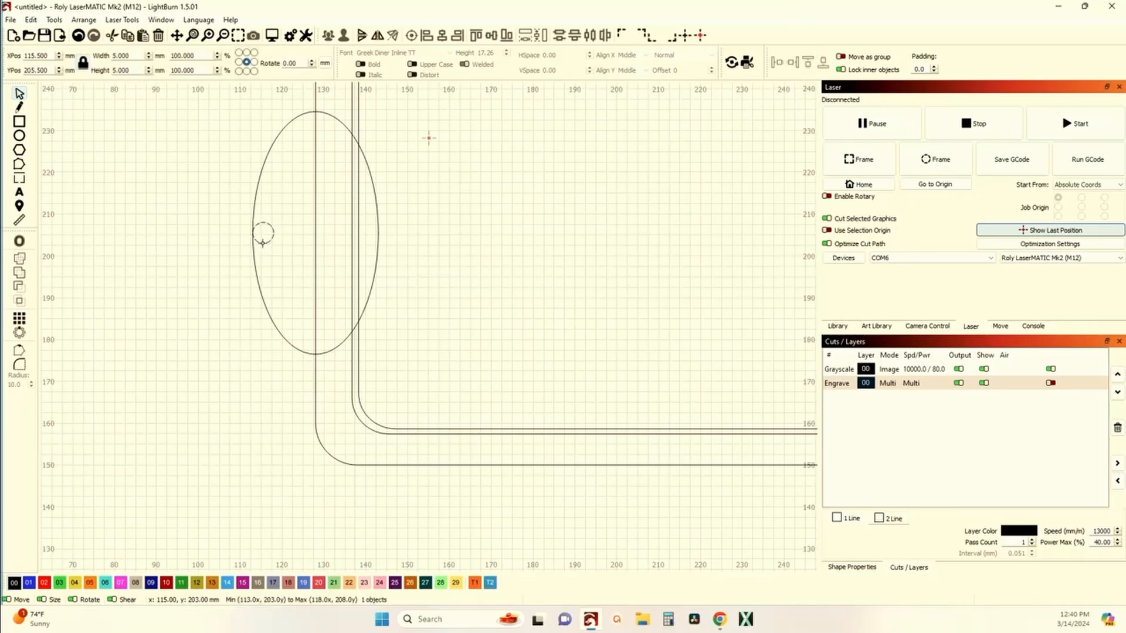
key("Right")
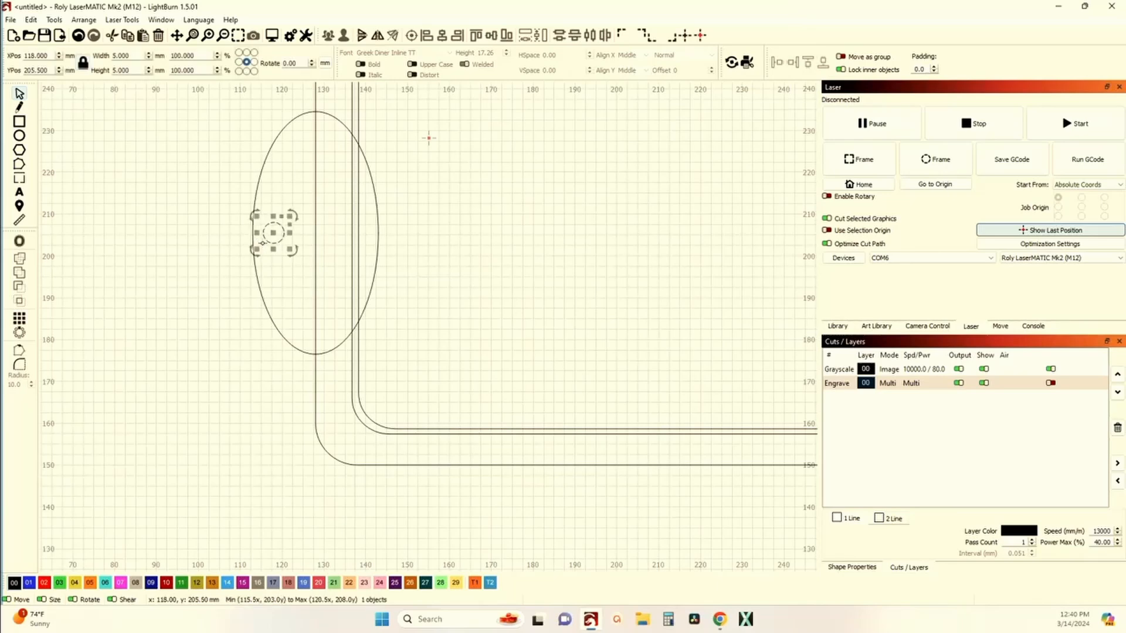
Step: Place a matching hole inside the right ellipse, near its outer edge and vertically centred
scroll(241, 251, "down", 3)
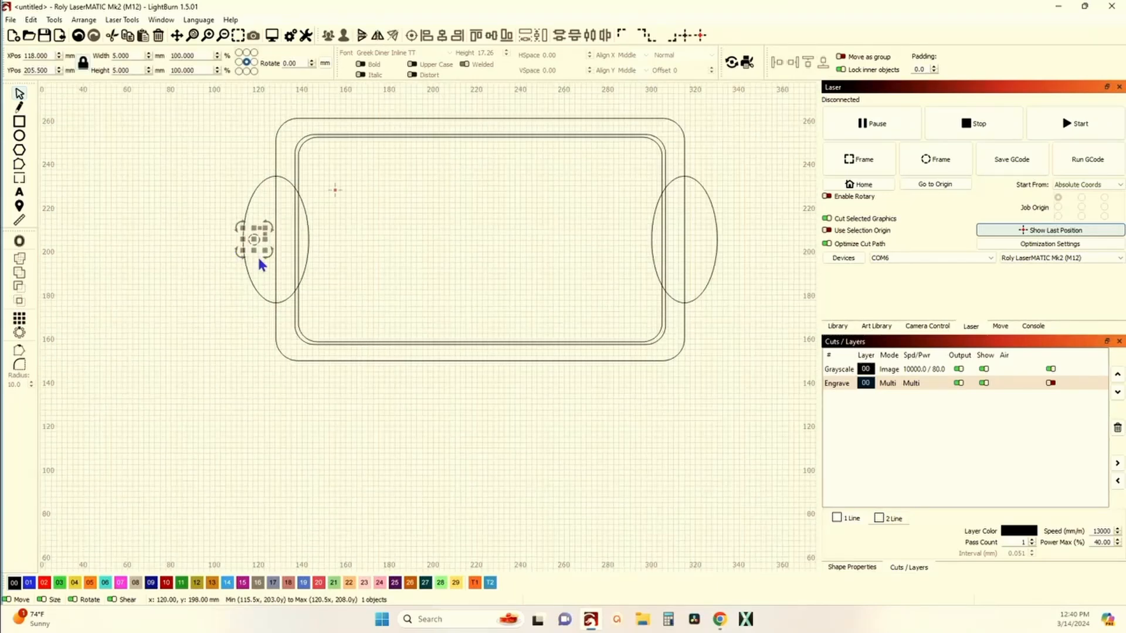
left_click(716, 240, "shift")
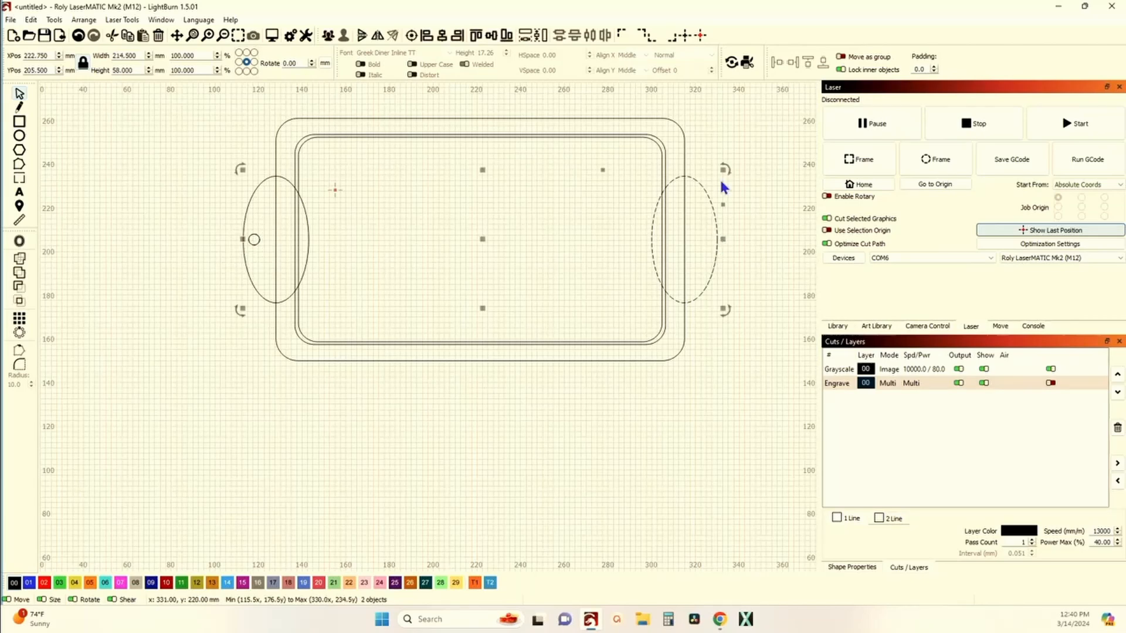
left_click(458, 36)
scroll(719, 248, "up", 5)
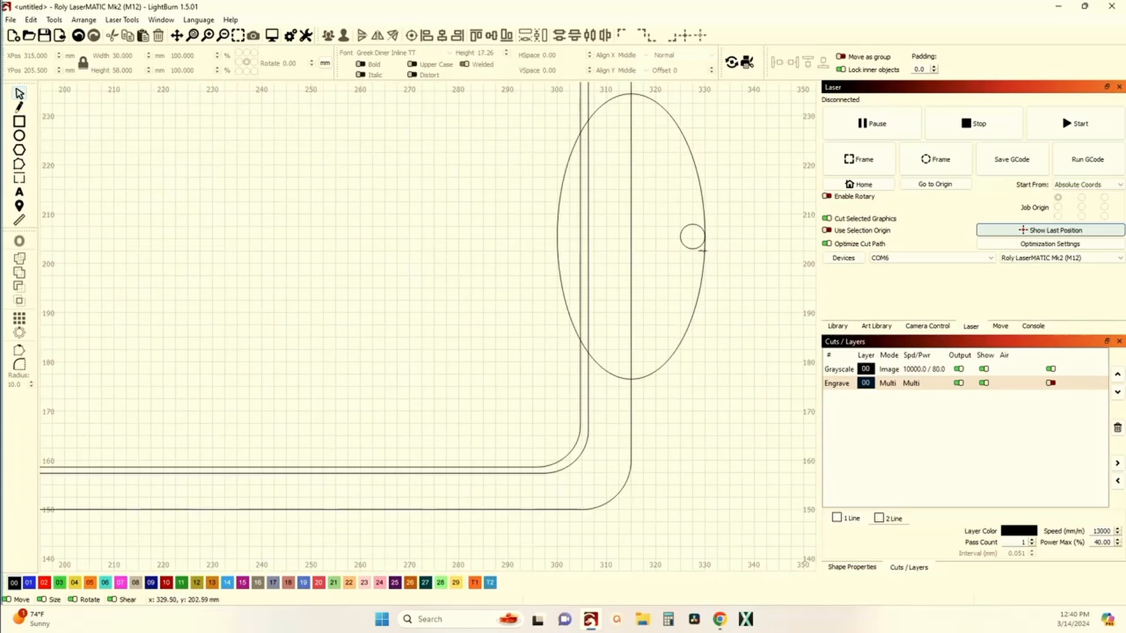
left_click(699, 254)
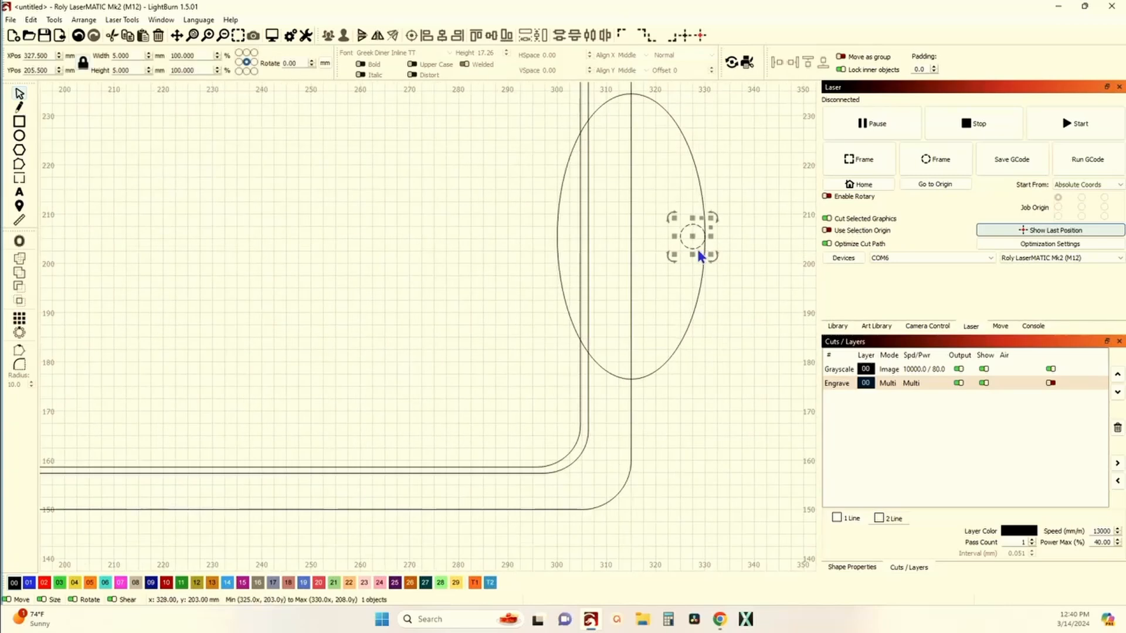
scroll(701, 257, "down", 3)
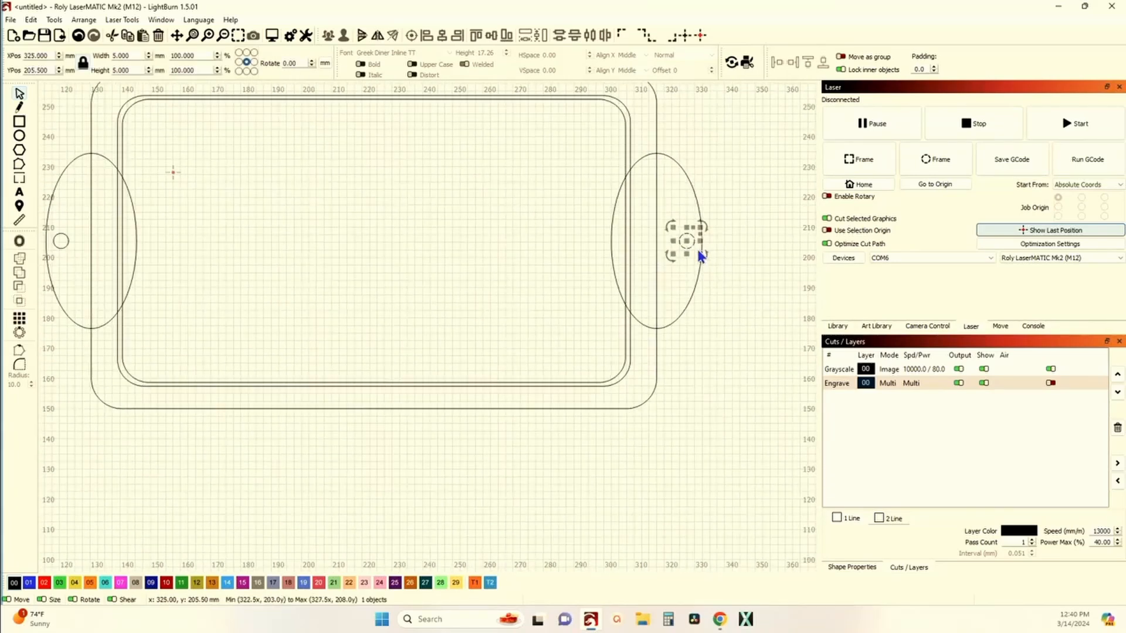
left_click(724, 271)
Step: Weld the left ellipse to the outer rounded rectangle
scroll(723, 268, "down", 5)
scroll(499, 245, "up", 5)
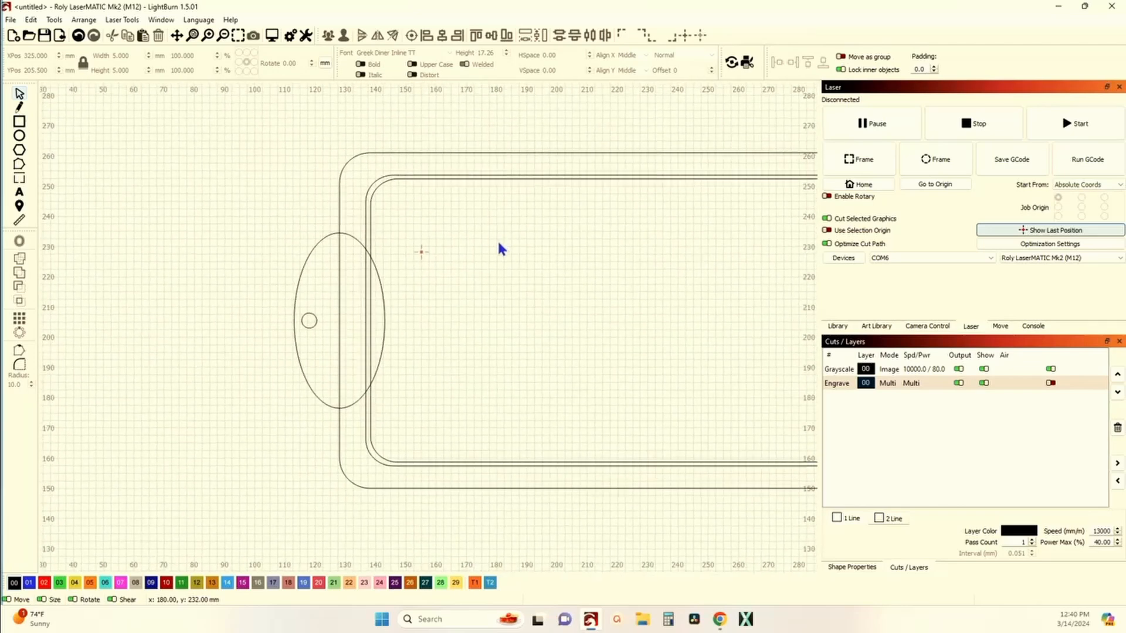
scroll(371, 246, "up", 3)
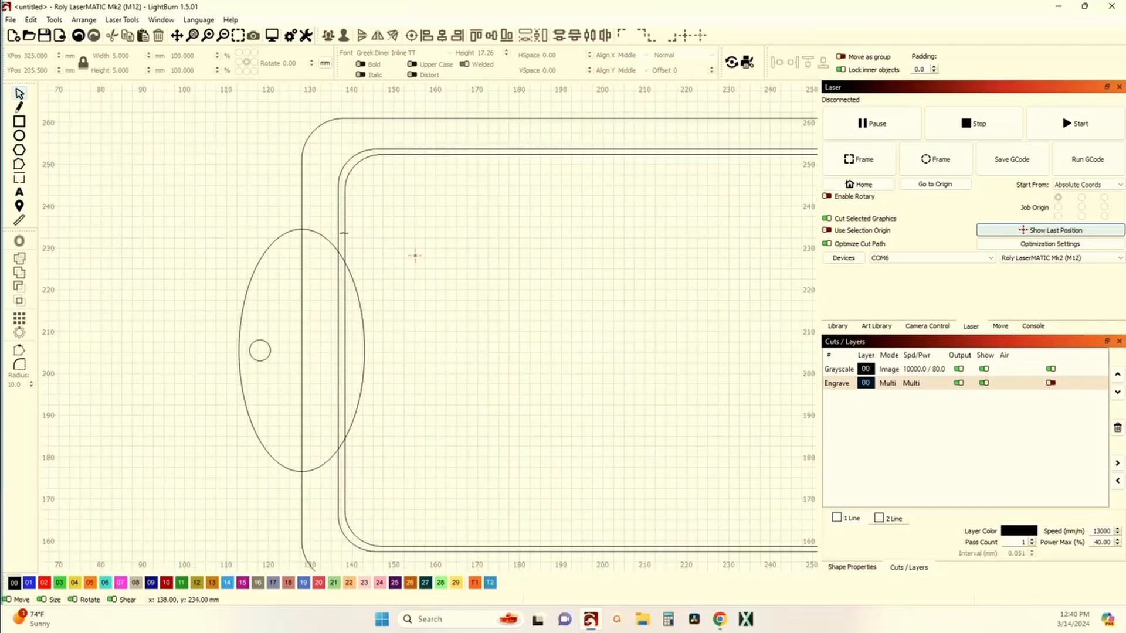
left_click_drag(313, 258, 251, 212)
left_click(22, 263)
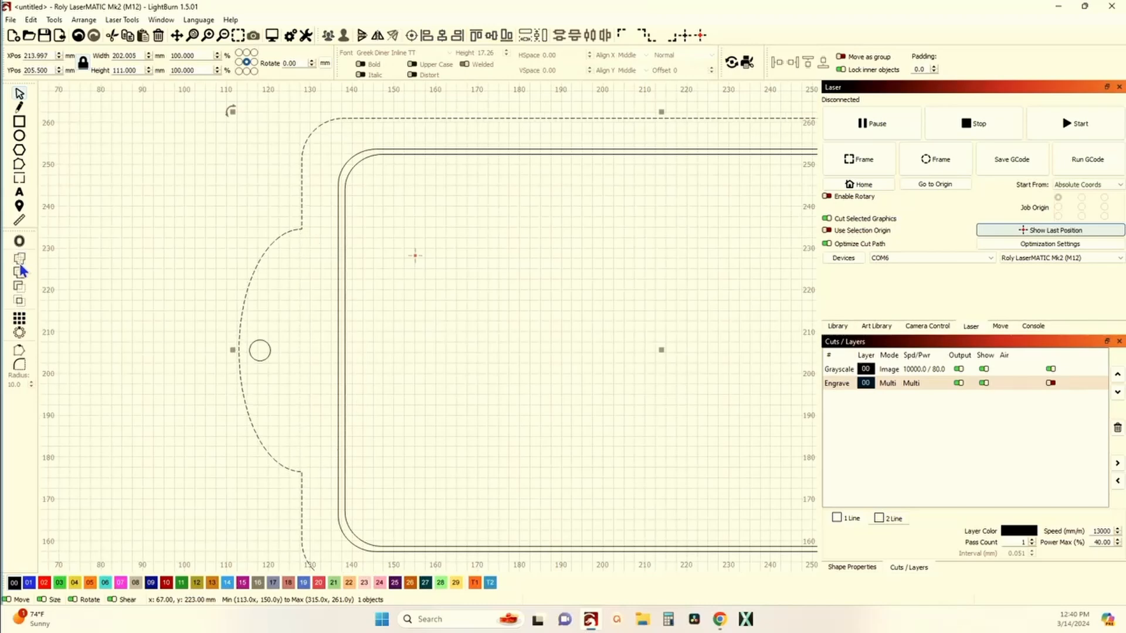
left_click(76, 260)
Step: Weld the right ellipse into the outer sign outline
scroll(76, 261, "down", 3)
scroll(591, 320, "up", 3)
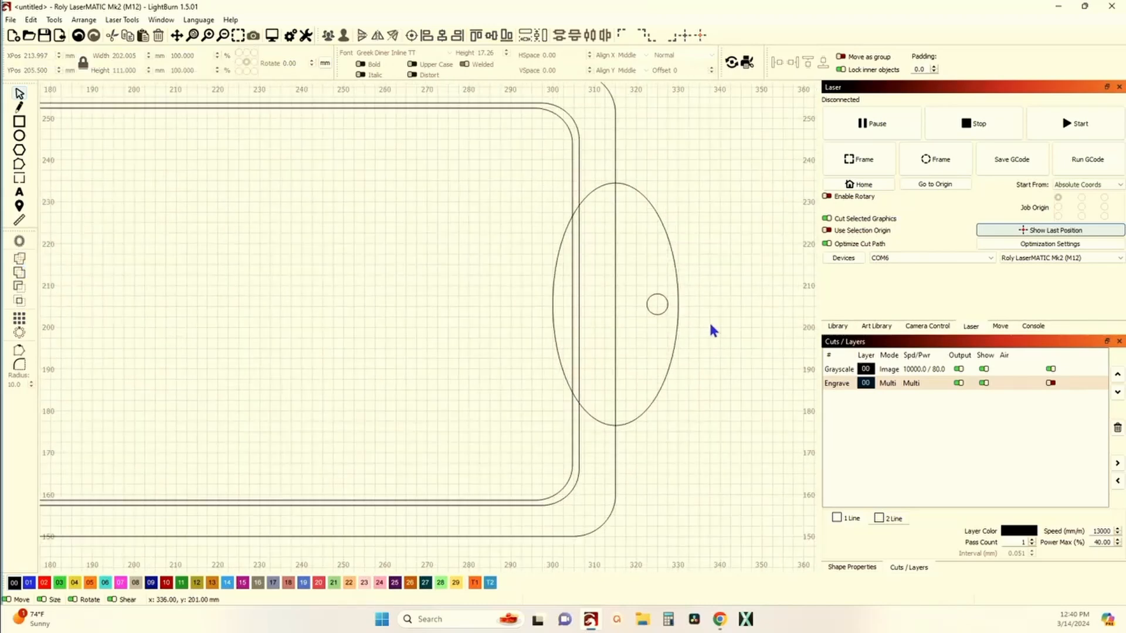
left_click_drag(631, 200, 594, 171)
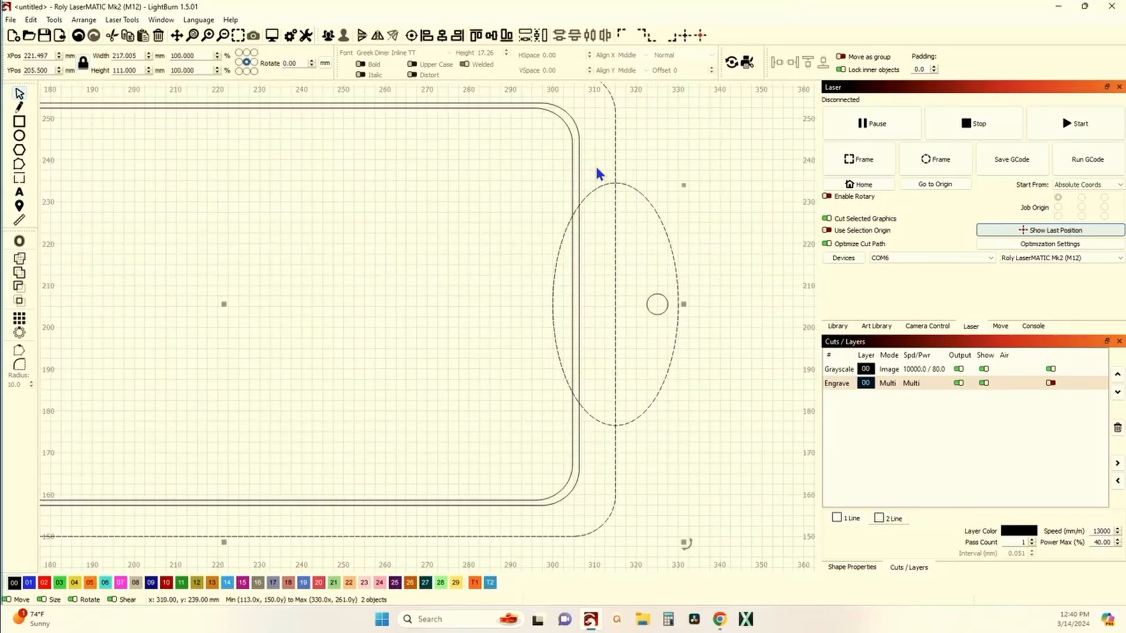
left_click(19, 274)
left_click(158, 284)
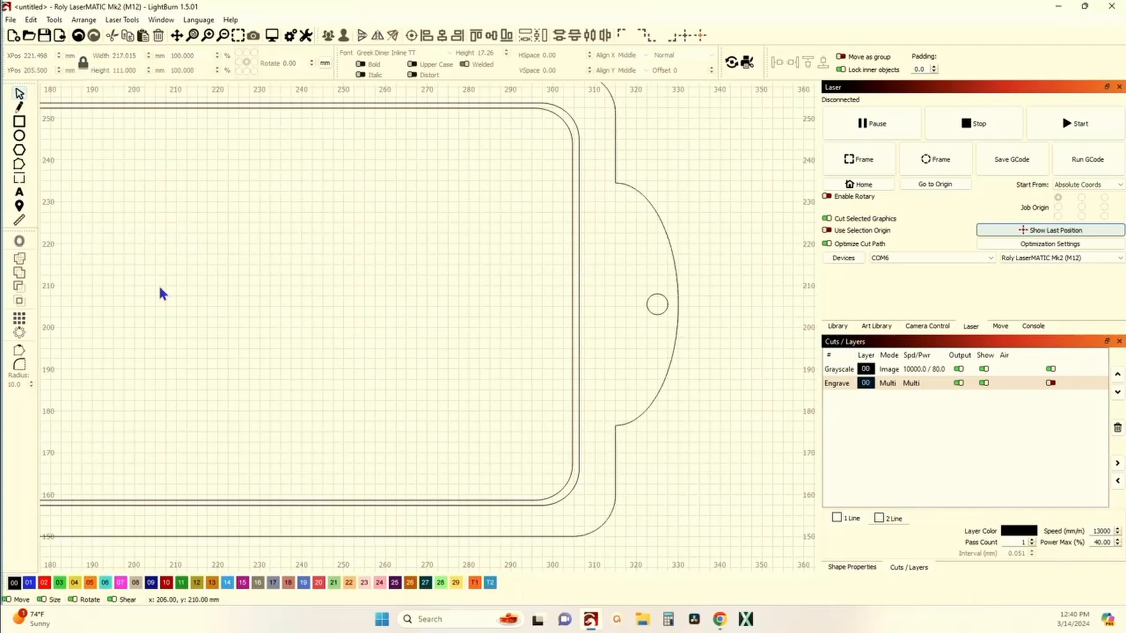
Step: Group all sign parts and stretch the group vertically to about 134 mm tall
scroll(158, 283, "down", 3)
scroll(357, 301, "down", 5)
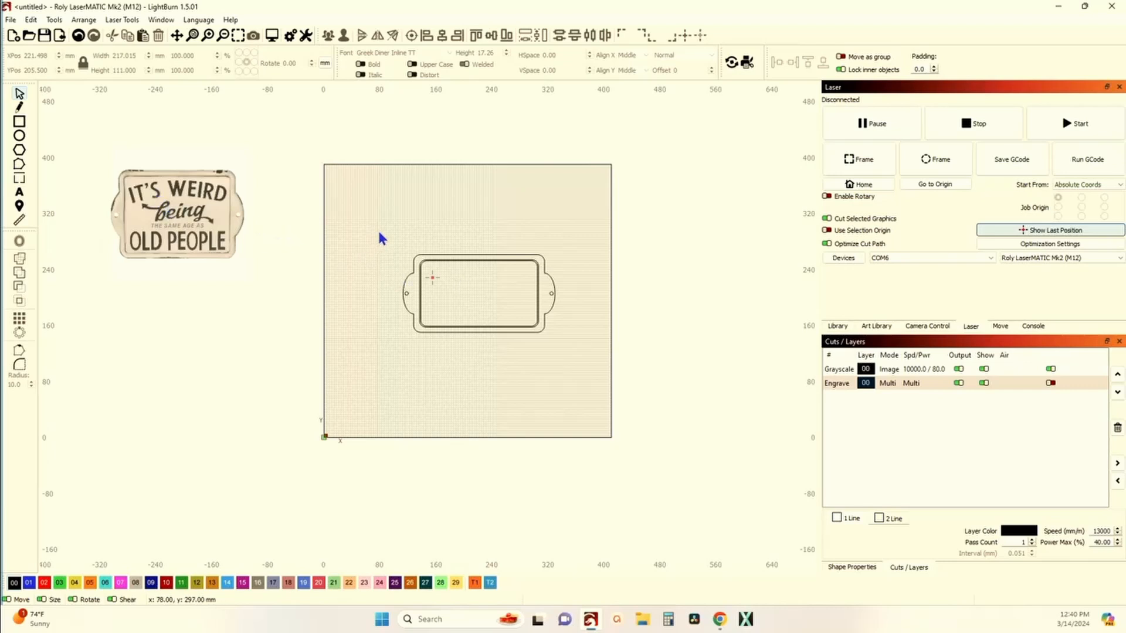
left_click_drag(384, 237, 576, 351)
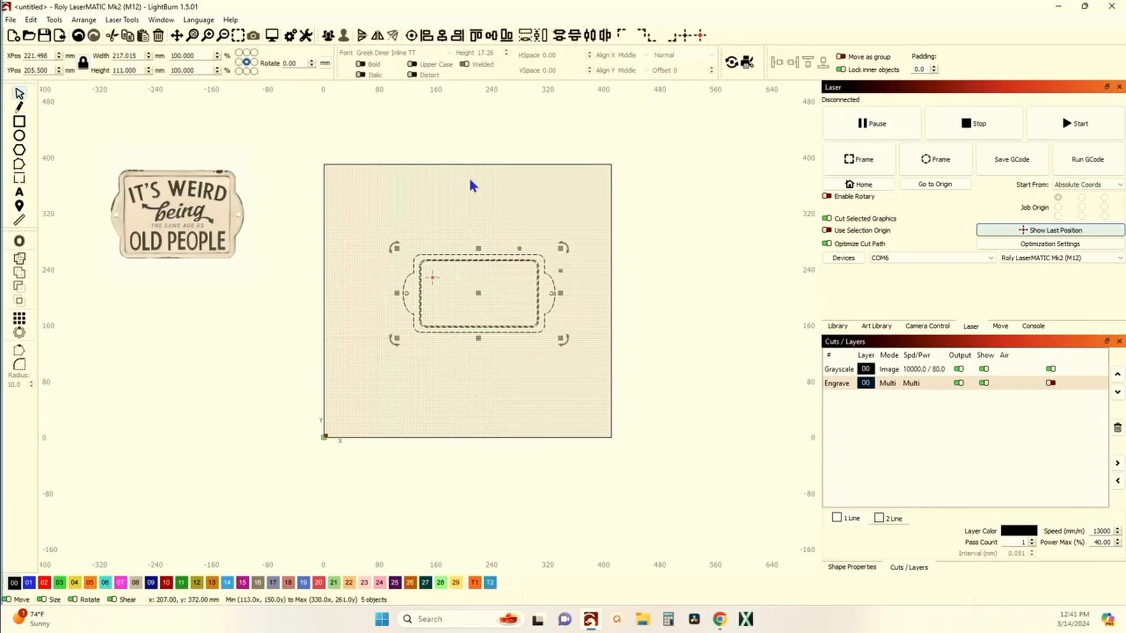
left_click(328, 35)
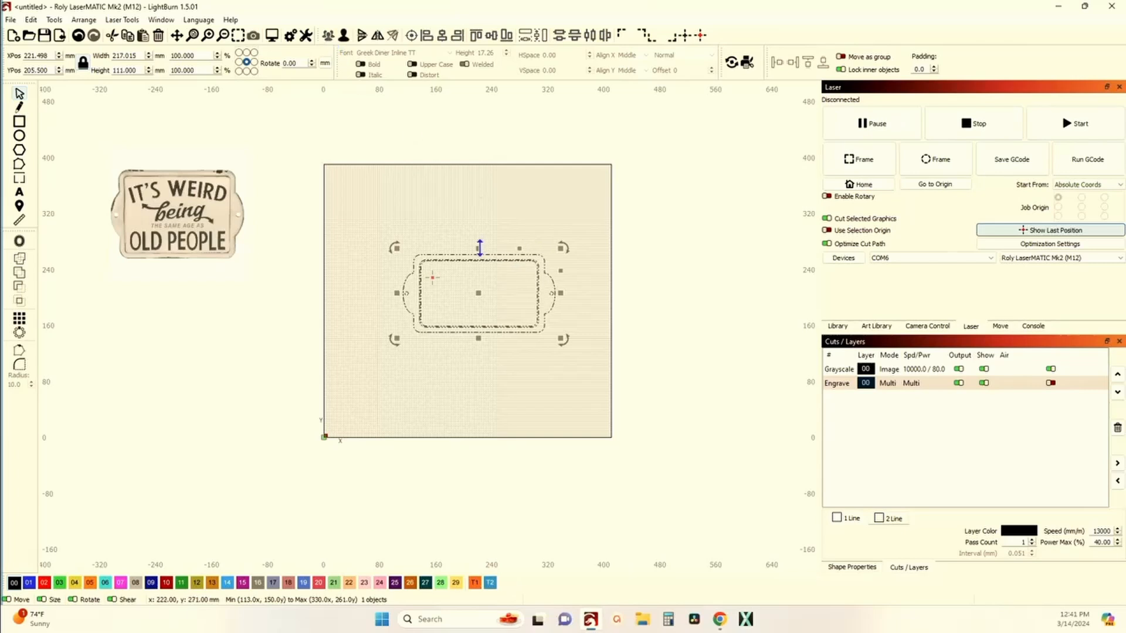
left_click_drag(479, 248, 480, 239)
left_click(424, 214)
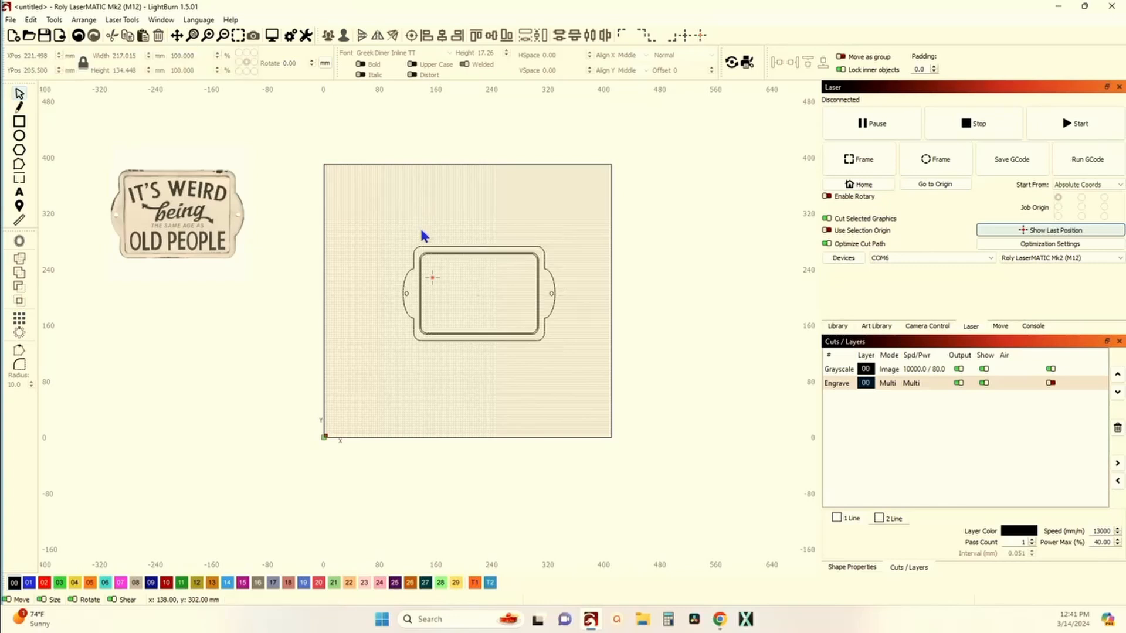
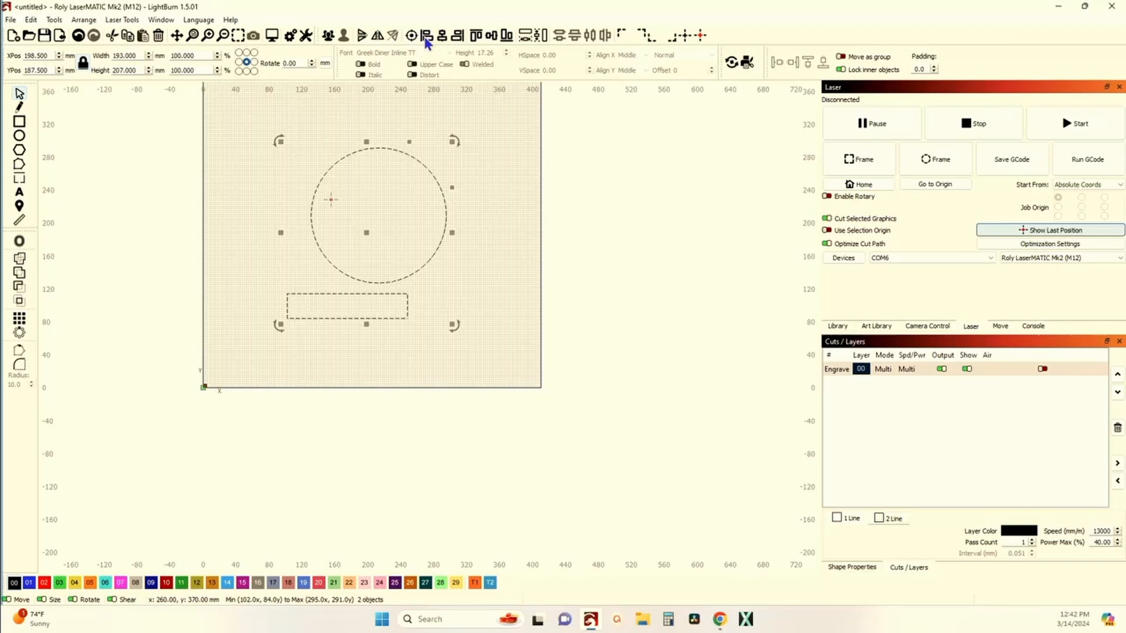
Step: Centre the rectangle horizontally under the circle
left_click(442, 39)
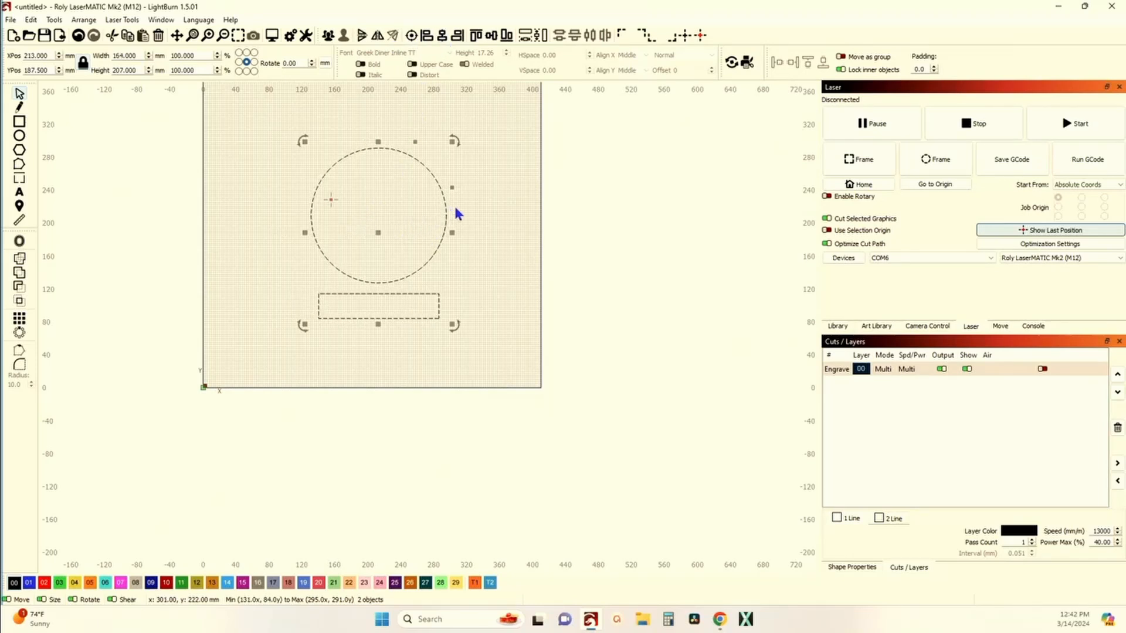
left_click(473, 213)
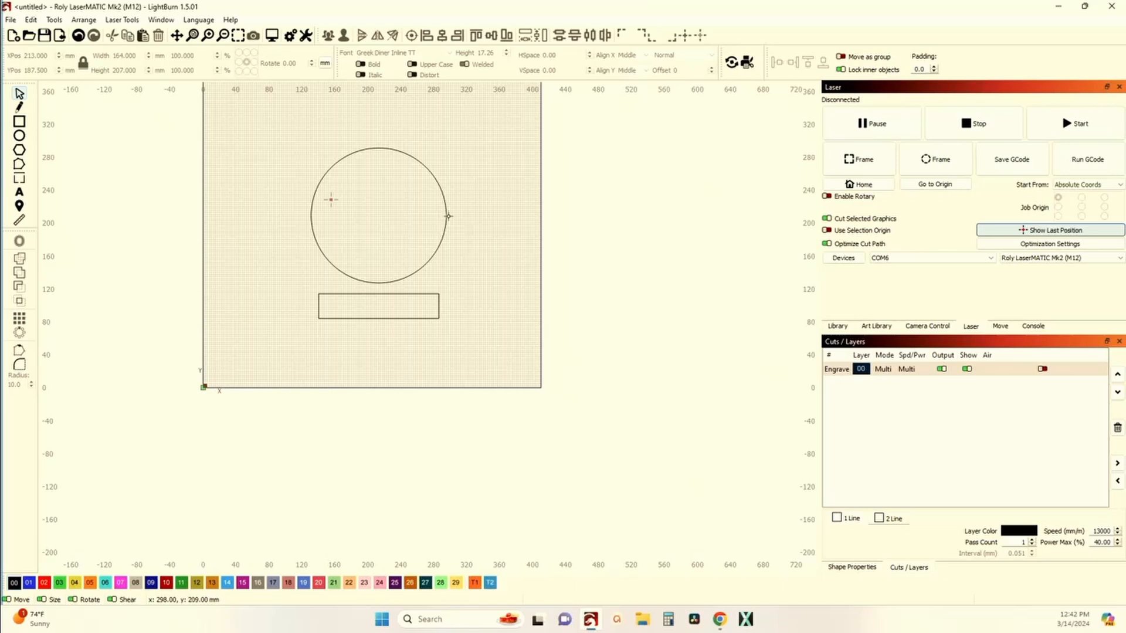
left_click(446, 218)
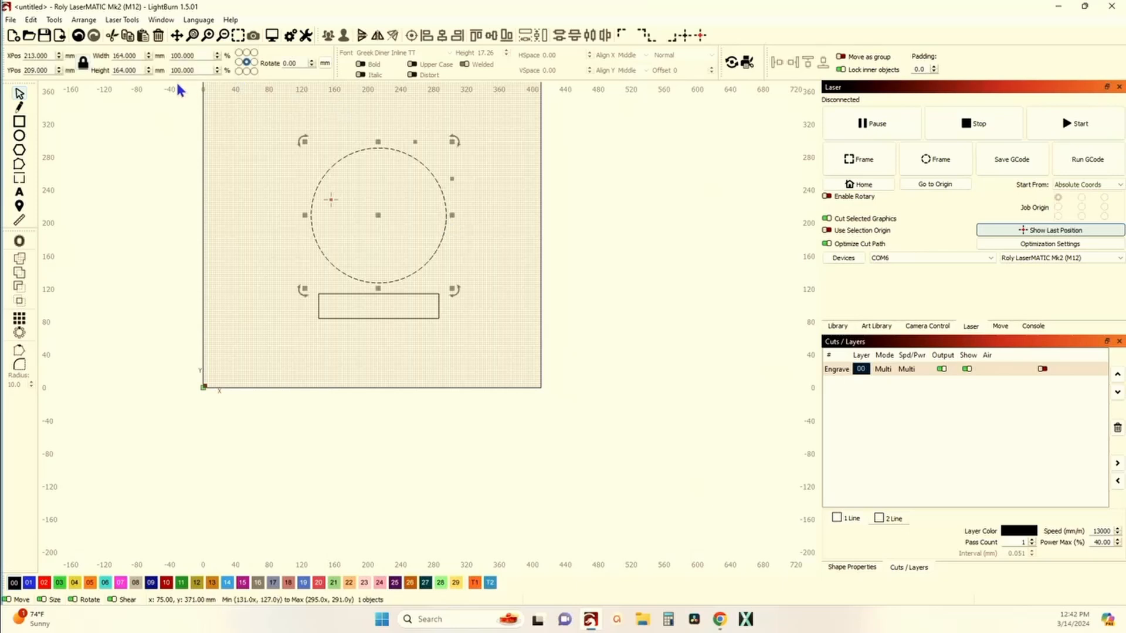
left_click(339, 324)
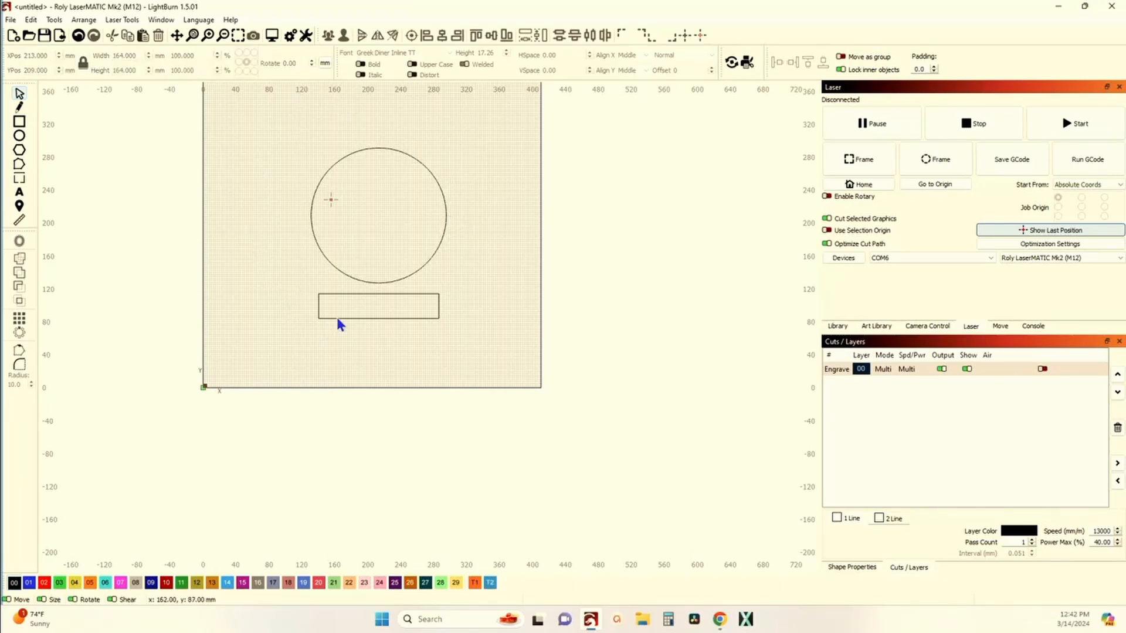
left_click(336, 319)
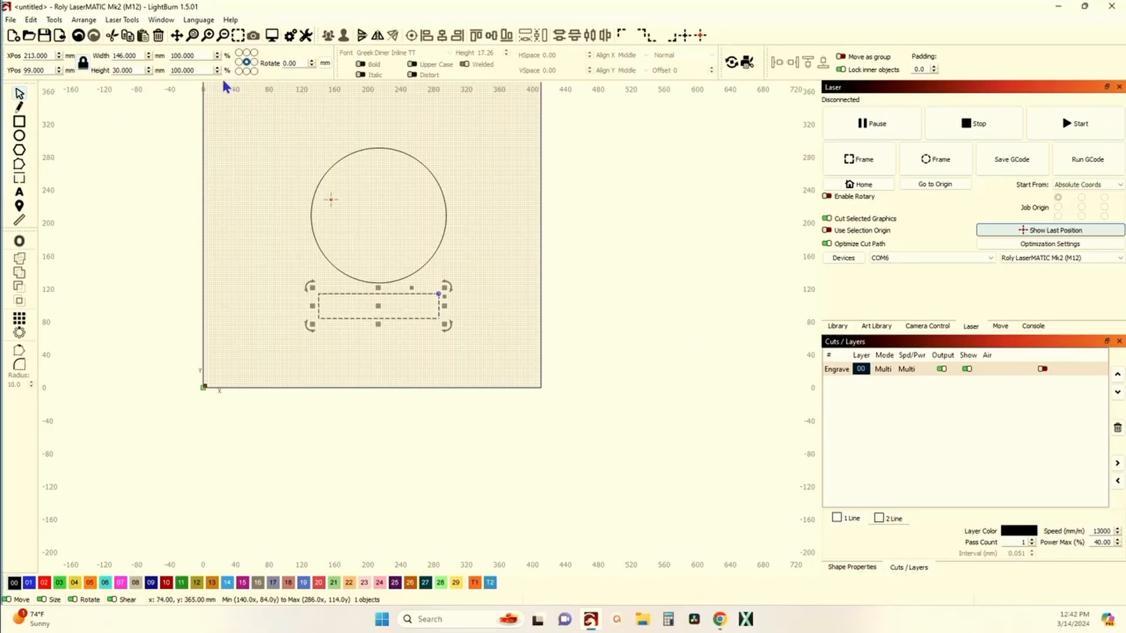
Step: Resize the circle to 180 mm wide, keeping its proportions
left_click(241, 176)
left_click_drag(321, 225, 293, 202)
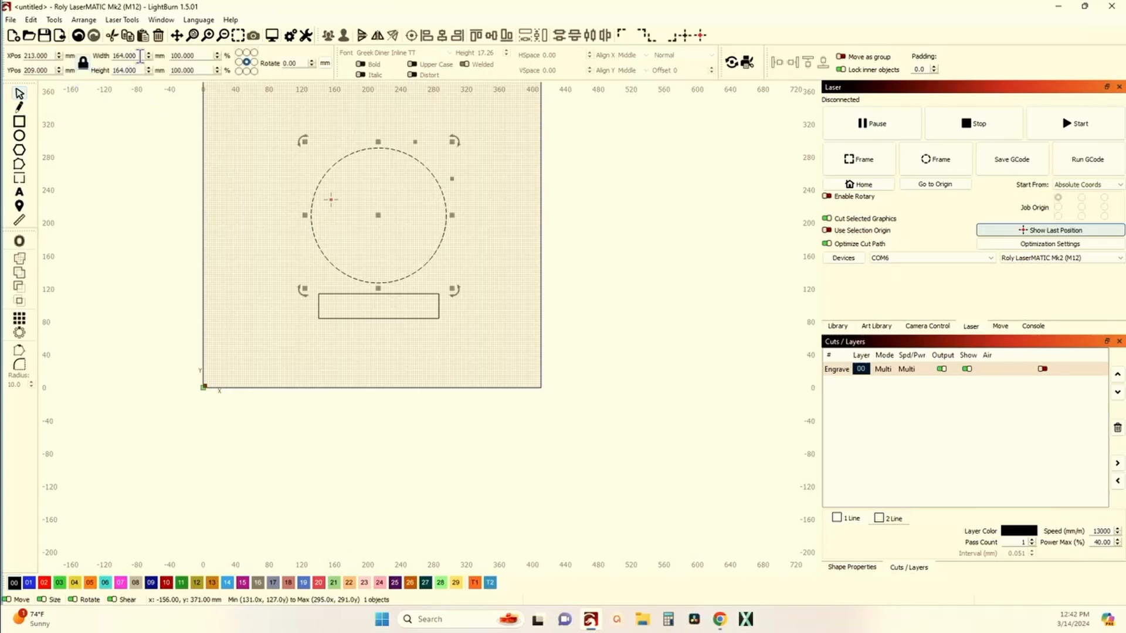
left_click_drag(143, 55, 100, 64)
type("180")
key("Return")
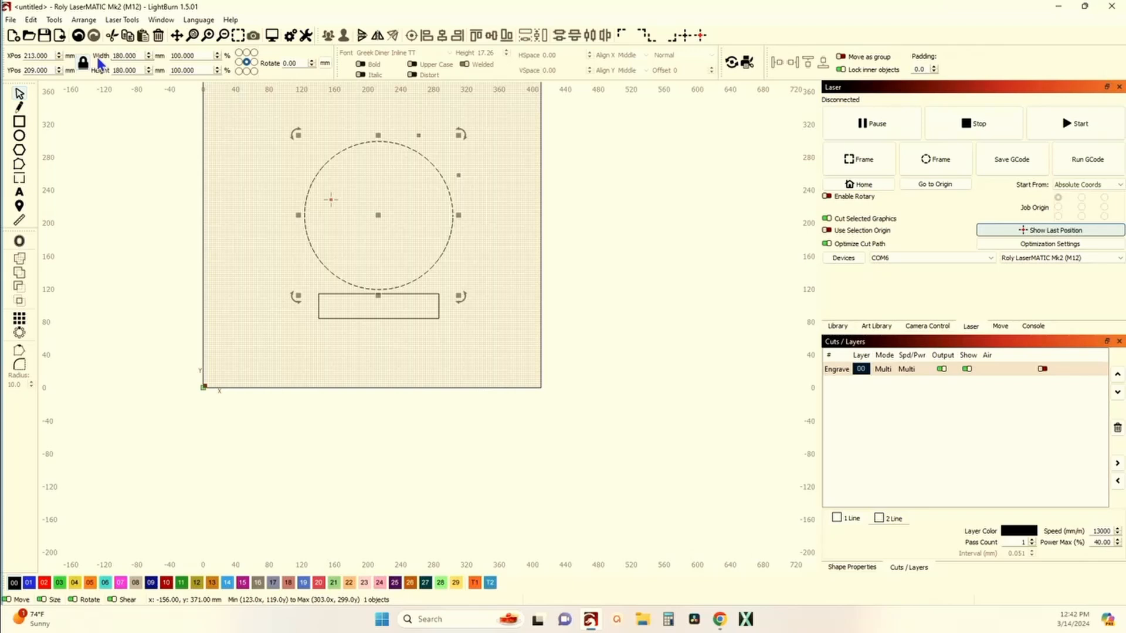
Step: Set the rectangle's width to 140 mm with locked proportions
left_click(332, 294)
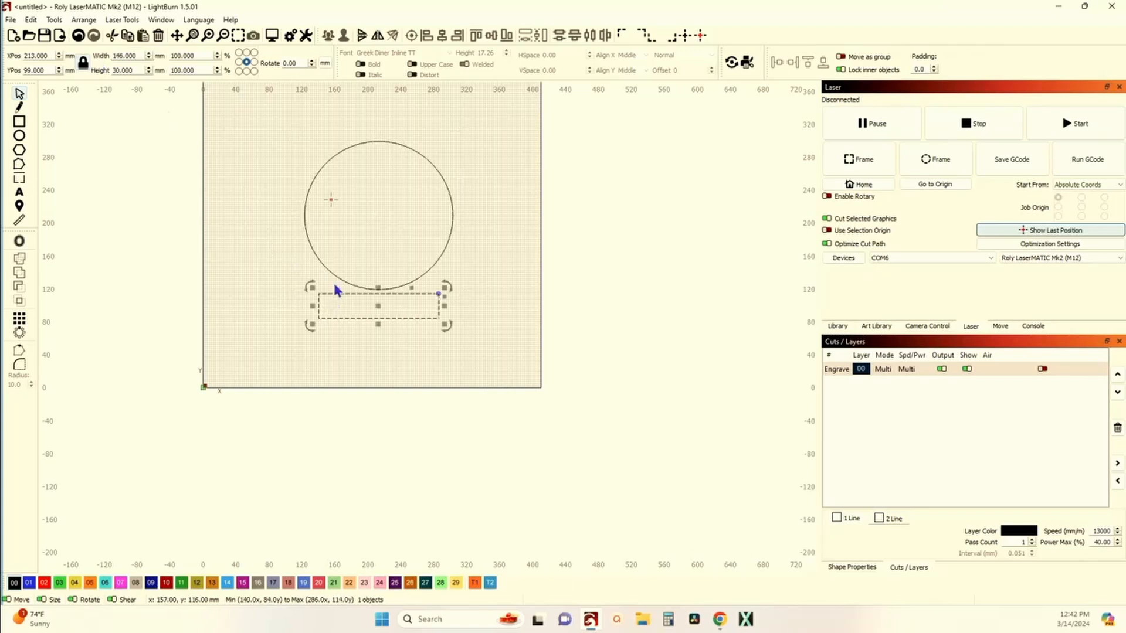
double_click(141, 57)
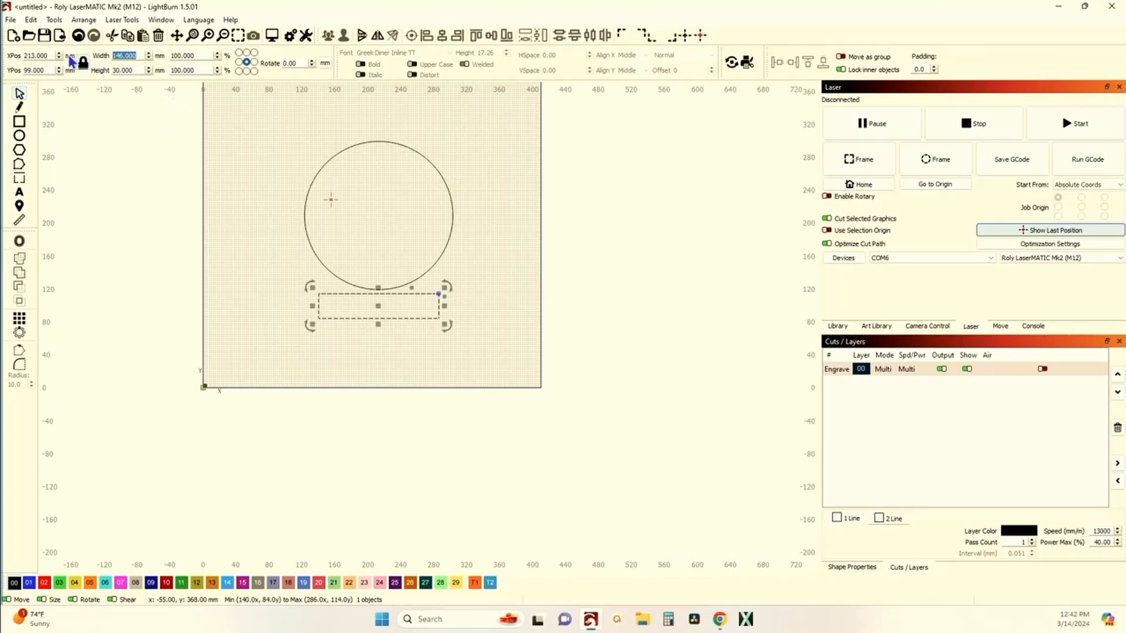
type("140")
key("Return")
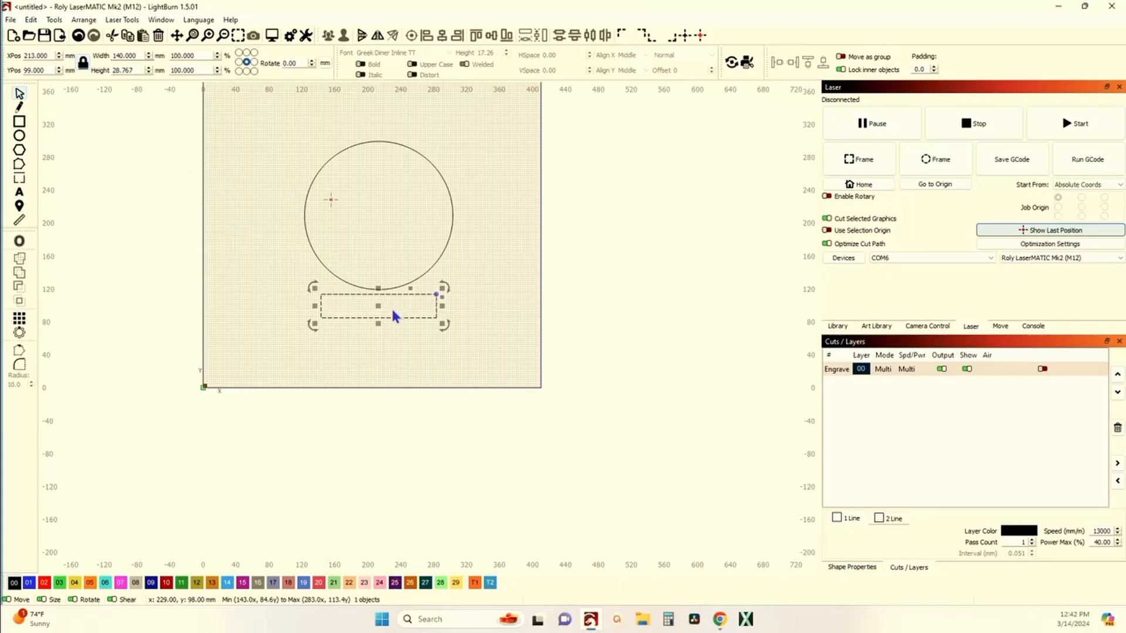
Step: Move the rectangle up so its top touches the bottom of the circle
scroll(389, 309, "up", 2)
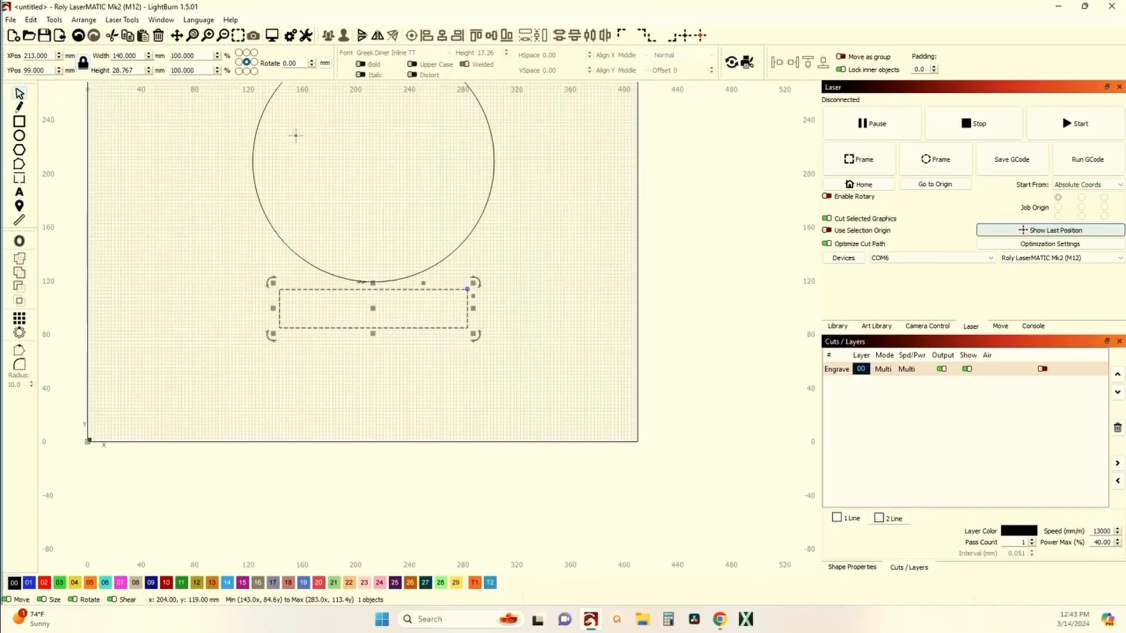
left_click(361, 282, "shift")
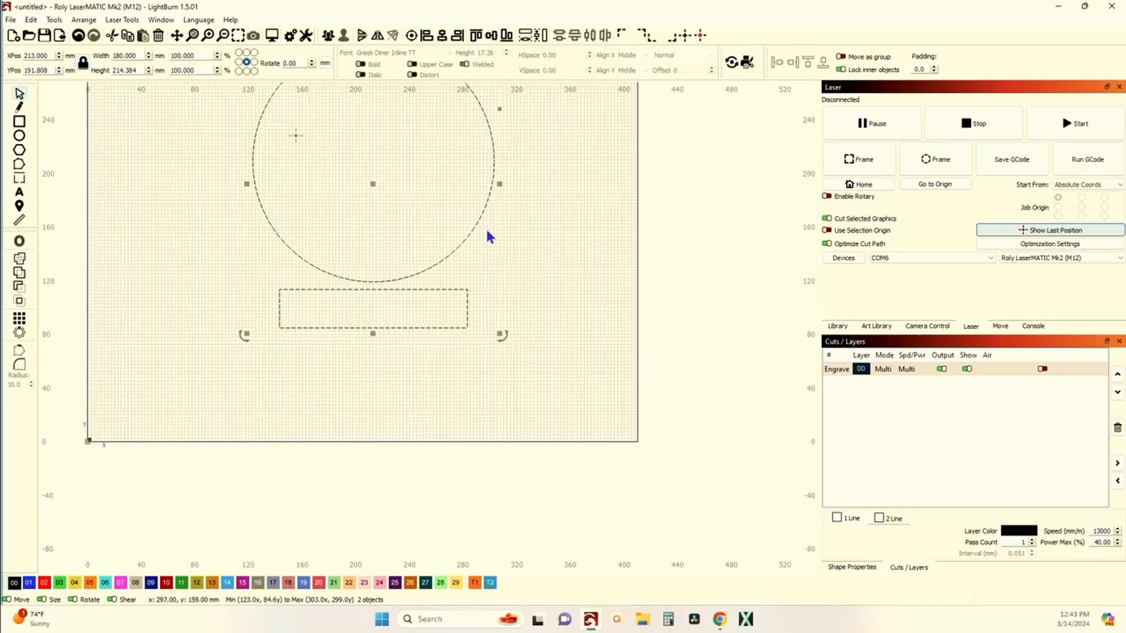
key("alt+shift+v")
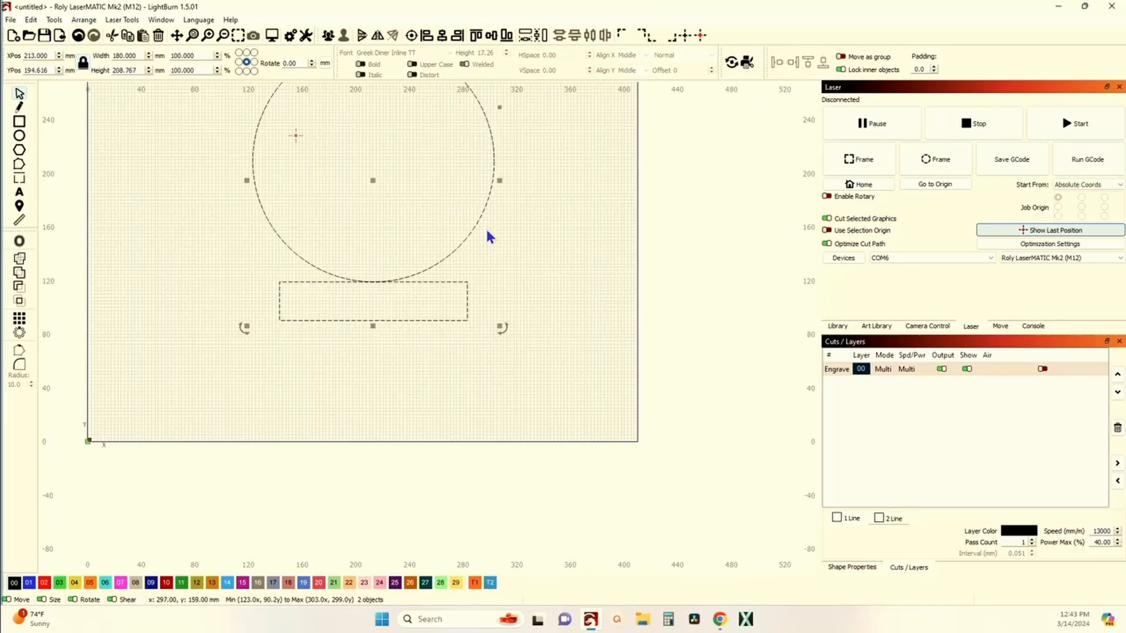
Step: Nudge the rectangle up one step so it overlaps the circle
scroll(388, 280, "up", 10)
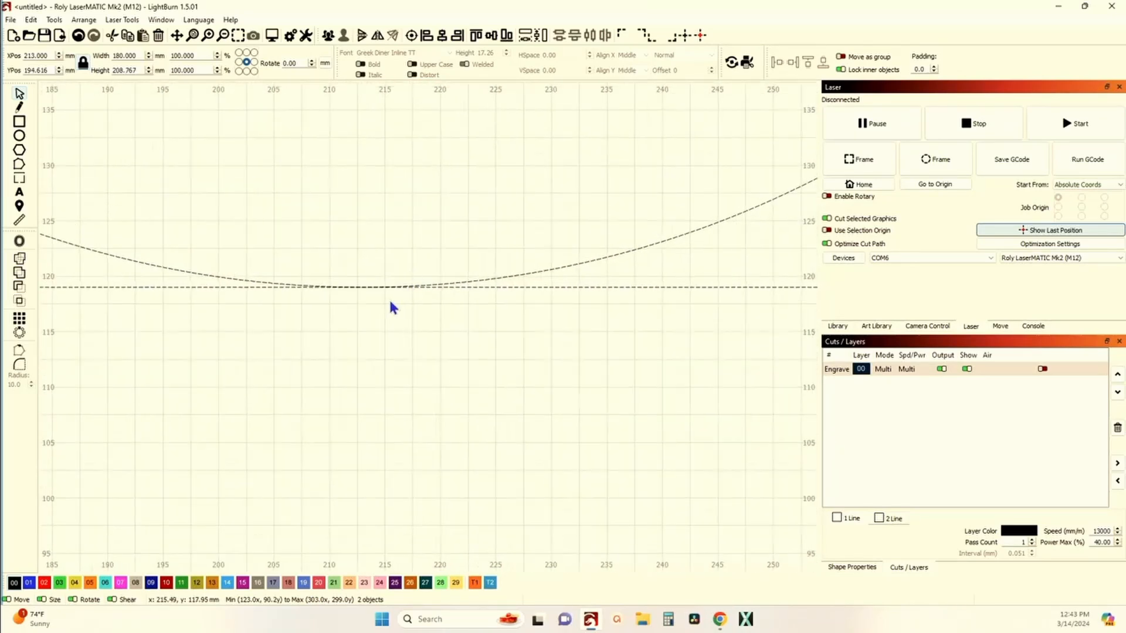
scroll(391, 303, "down", 3)
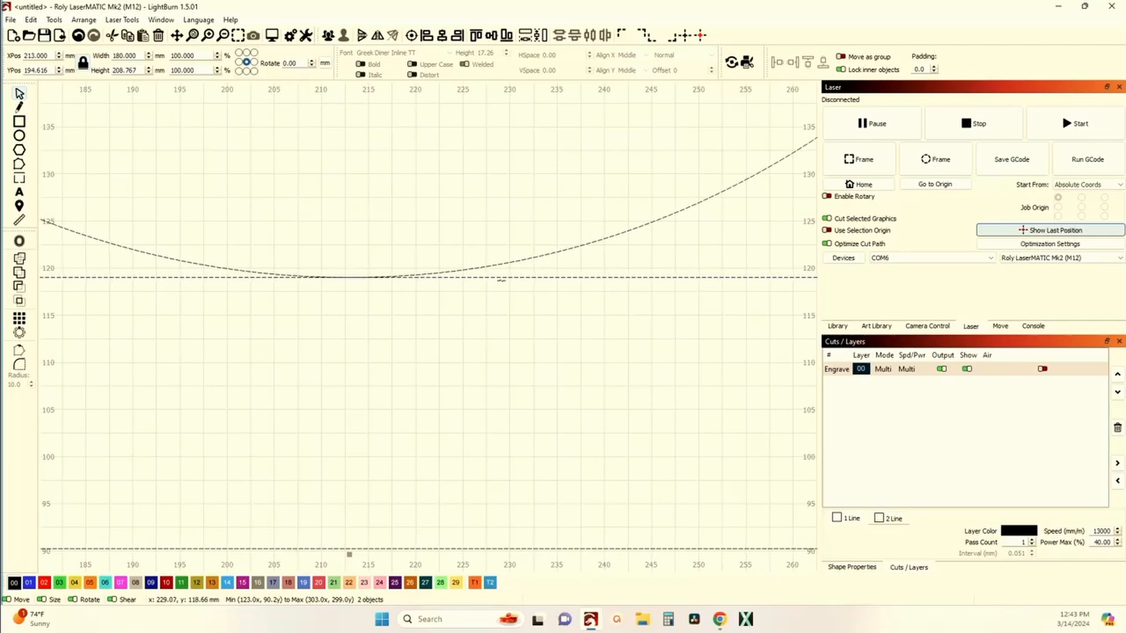
left_click(507, 292)
left_click(510, 278)
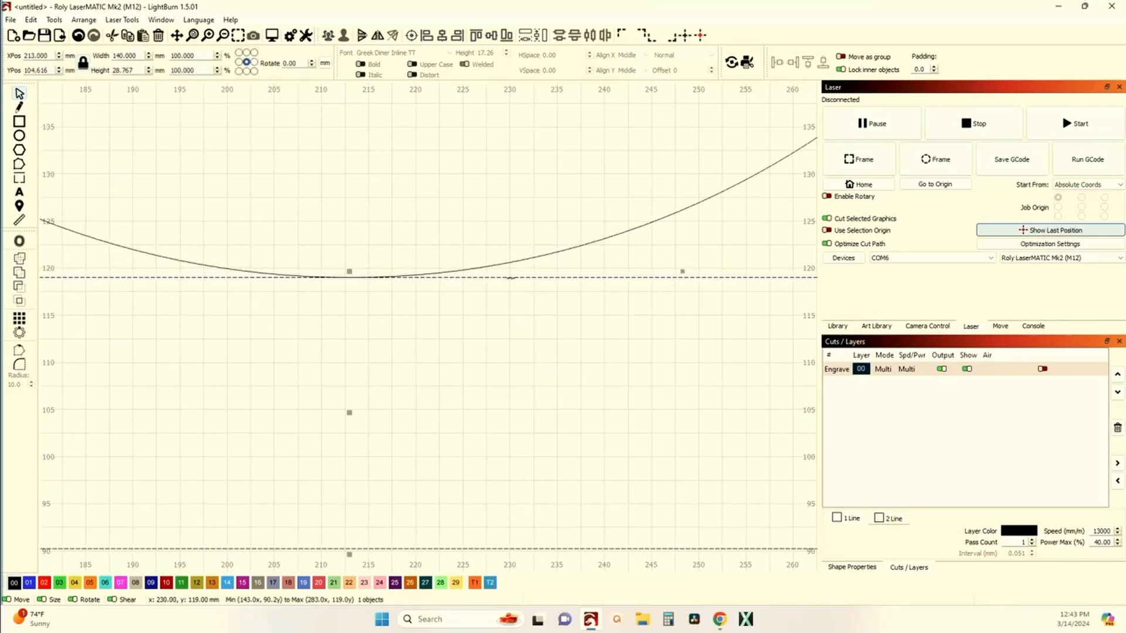
key("Up")
scroll(513, 286, "down", 3)
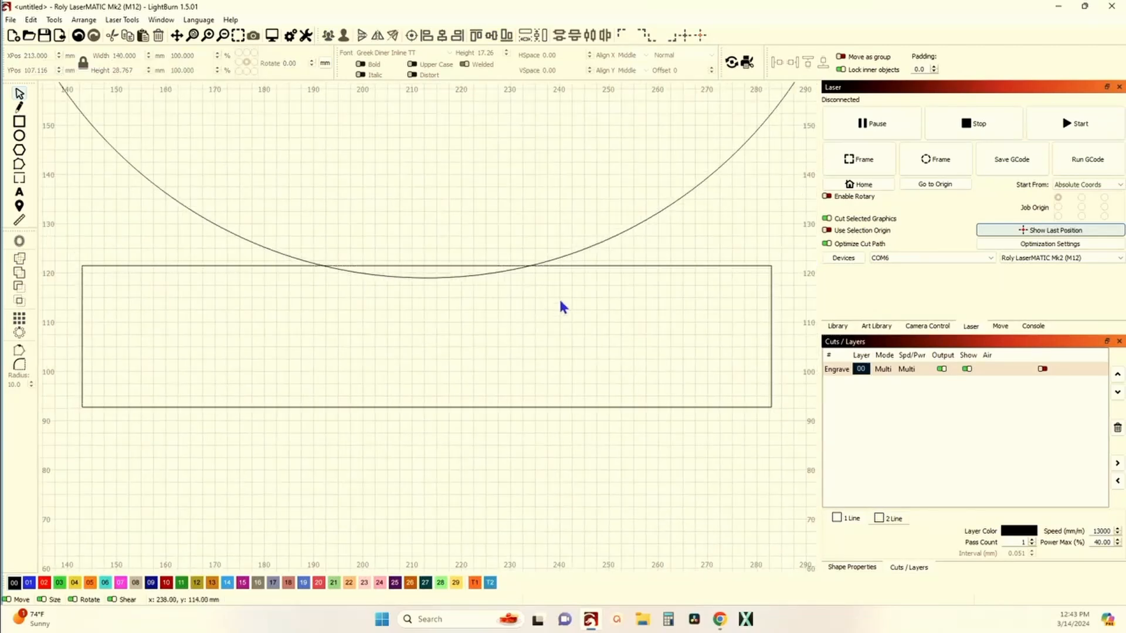
Step: Select all shapes and weld them together
key("ctrl+a")
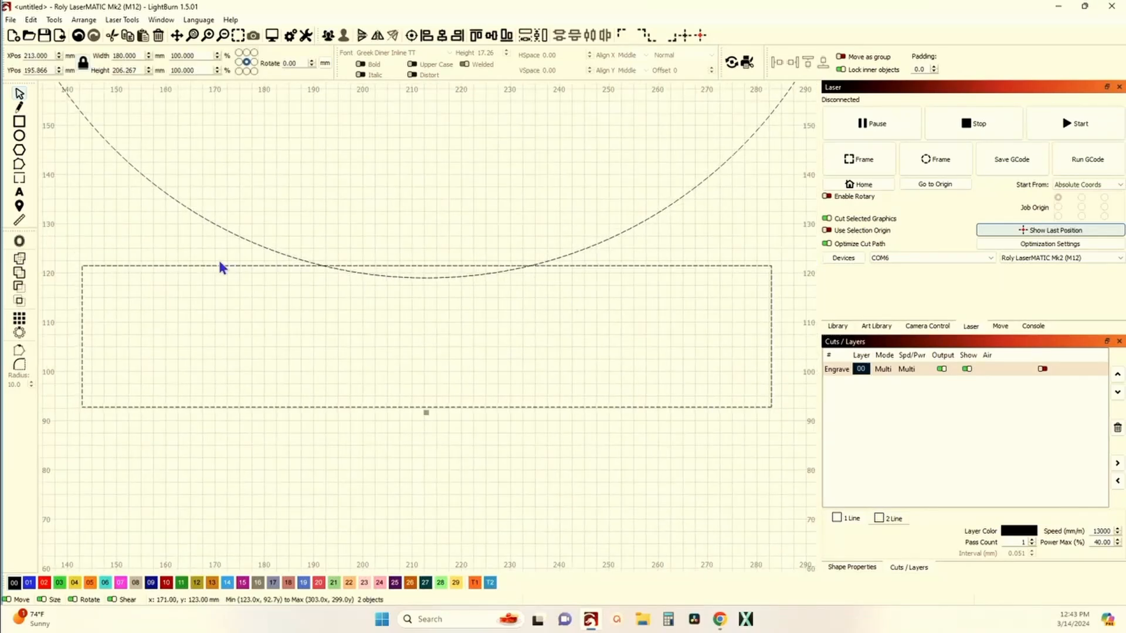
left_click(19, 273)
Step: Undo the weld
scroll(157, 296, "down", 5)
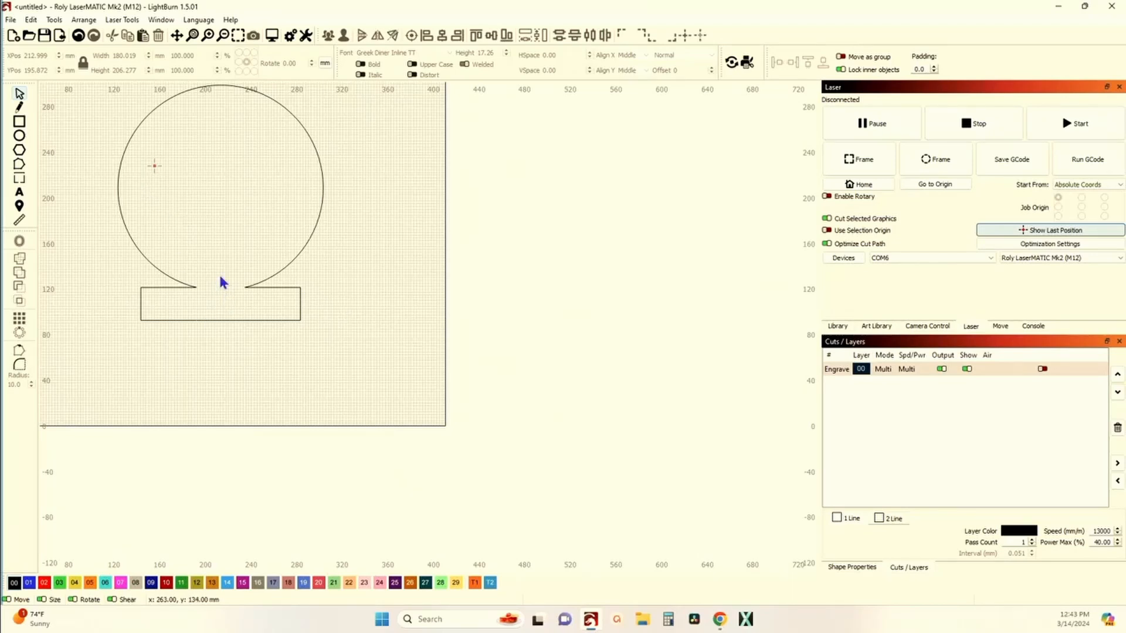
scroll(259, 243, "down", 2)
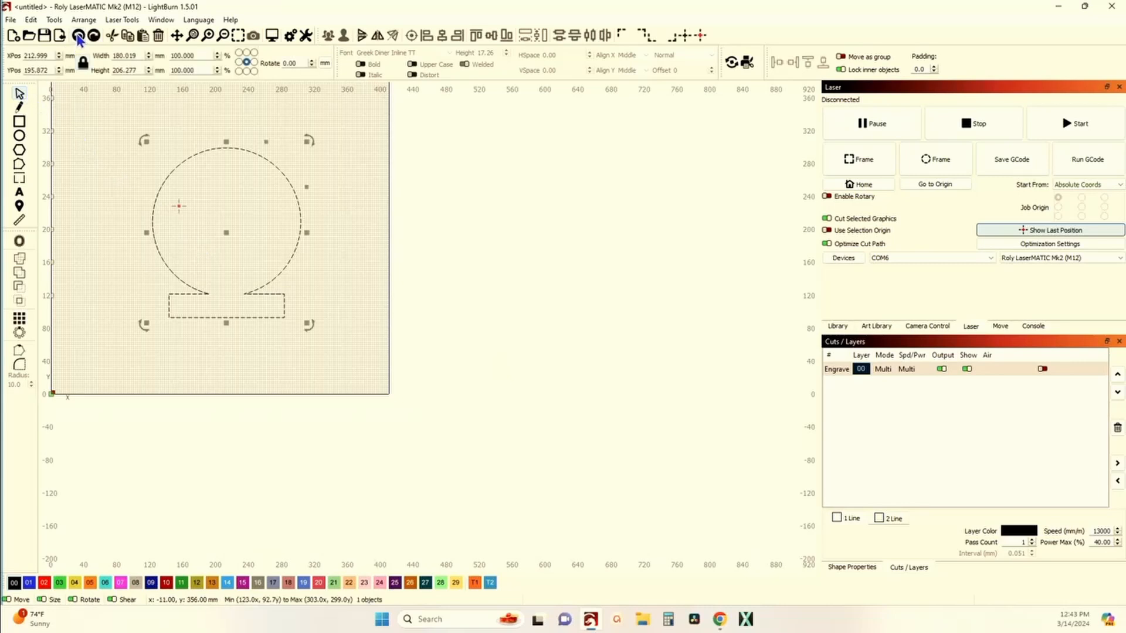
left_click(78, 35)
left_click(118, 196)
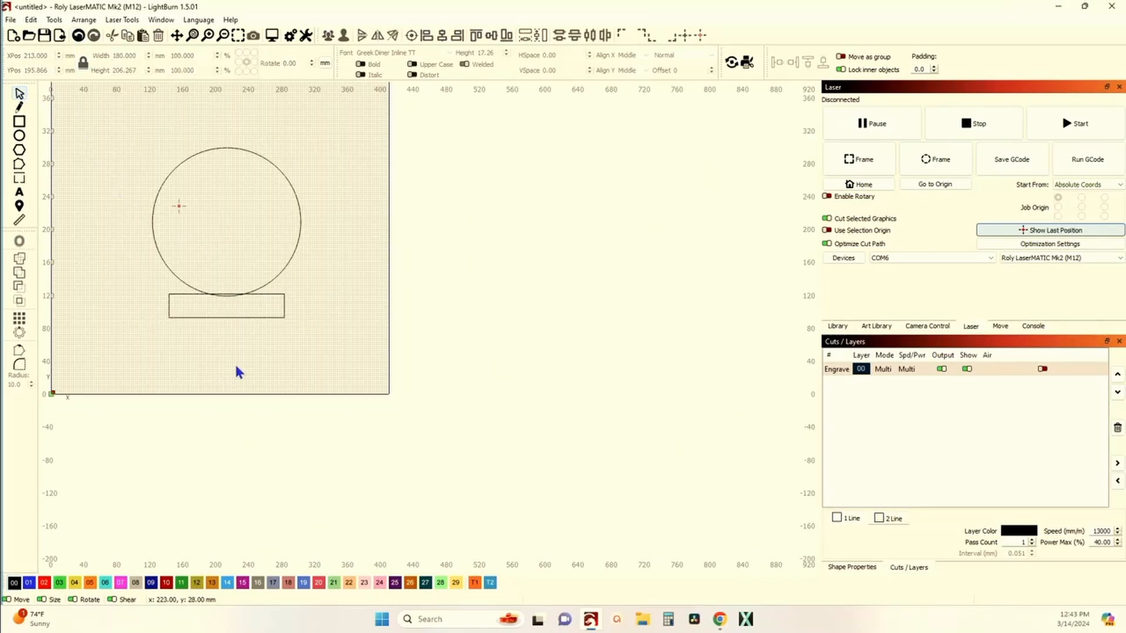
Step: Move the rectangle down below the circle, leaving a gap between them
left_click_drag(232, 336, 192, 313)
key("Down")
key("Down")
key("Down")
key("Down")
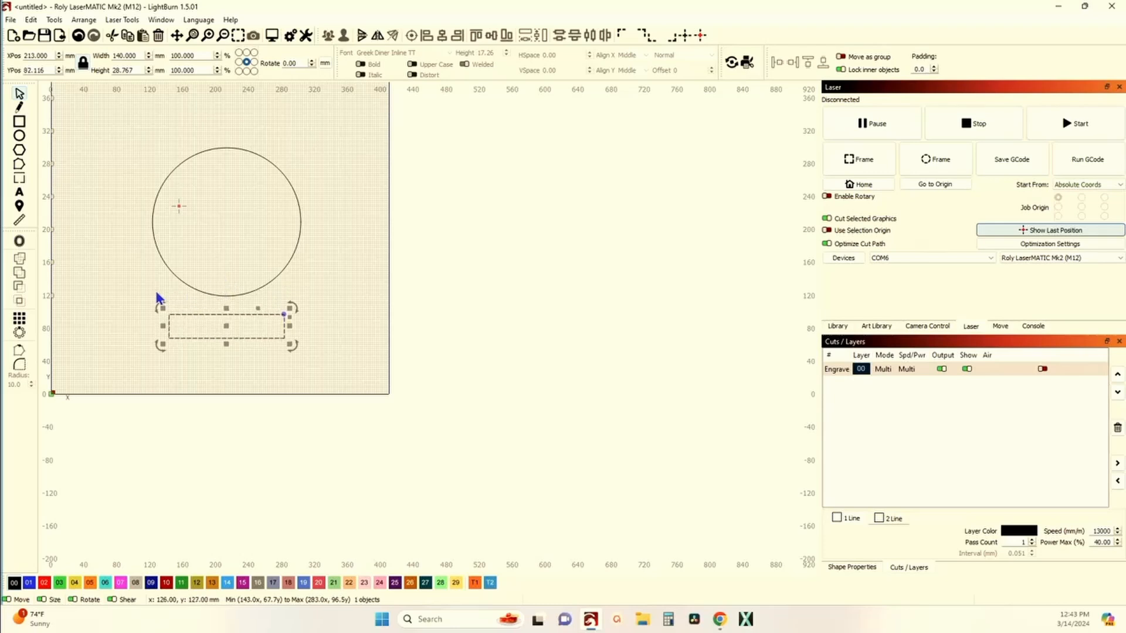
Step: Draw a rectangle about 82 × 30 mm across the circle's bottom and centre it horizontally with the circle
left_click(139, 295)
left_click(19, 121)
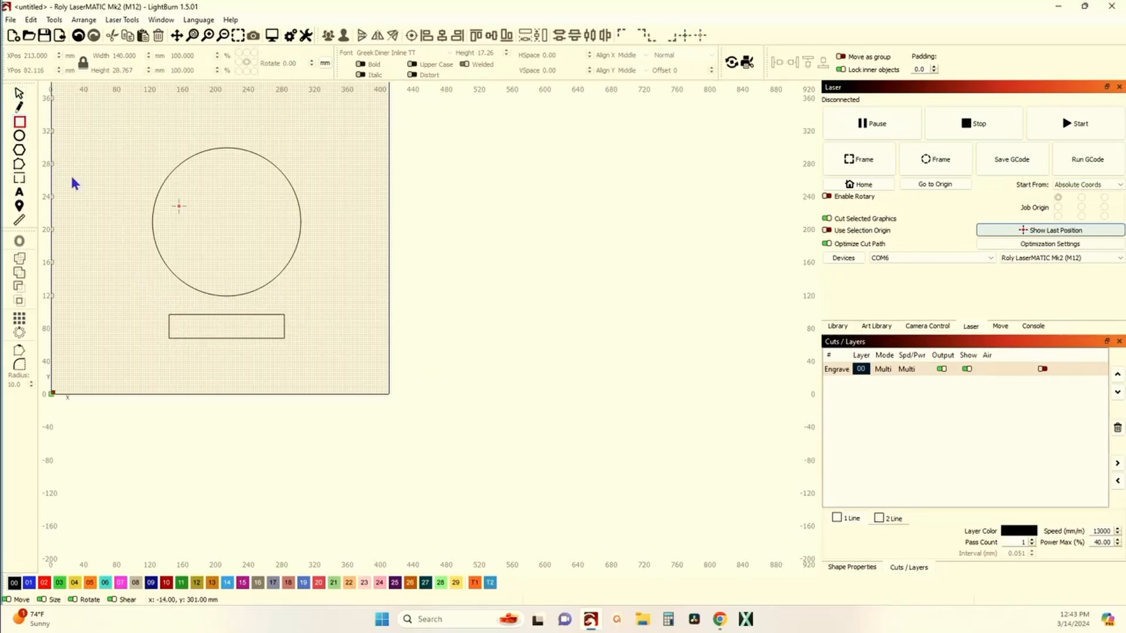
left_click_drag(165, 287, 233, 315)
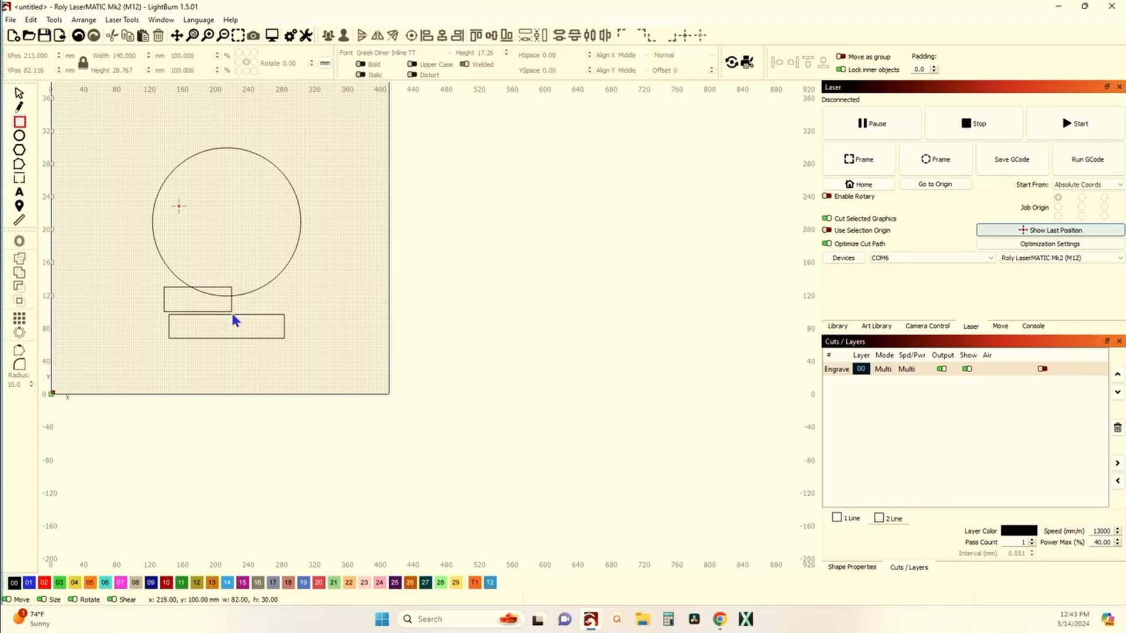
left_click(20, 94)
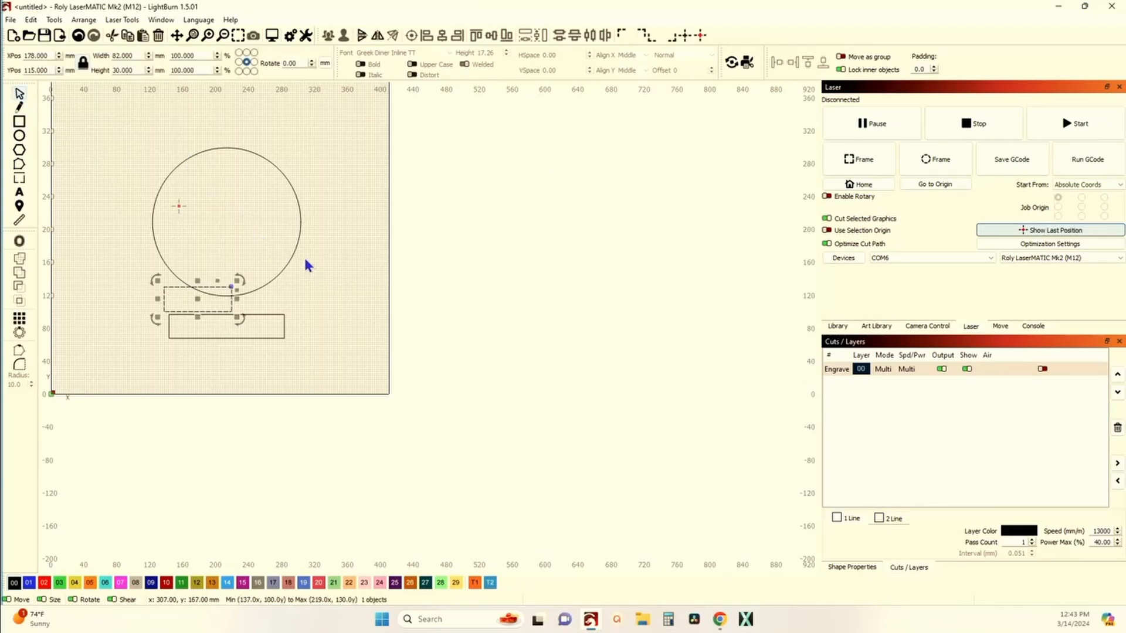
left_click(303, 203, "shift")
left_click(441, 36)
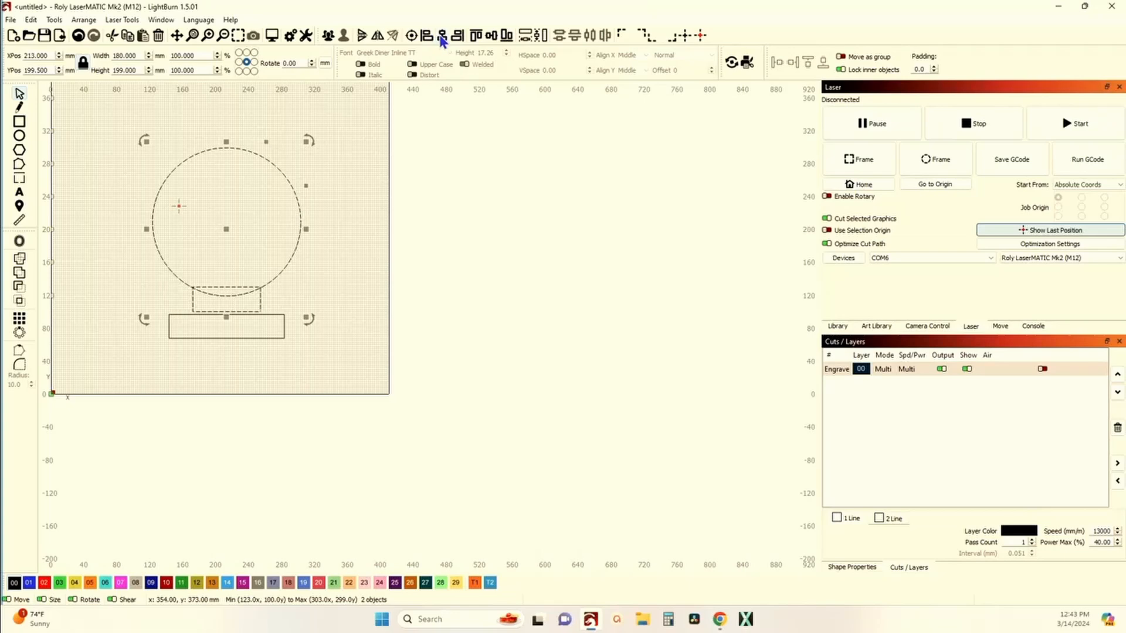
Step: Turn the small rectangle's corners into concave inward curves
left_click(360, 267)
scroll(190, 298, "up", 2)
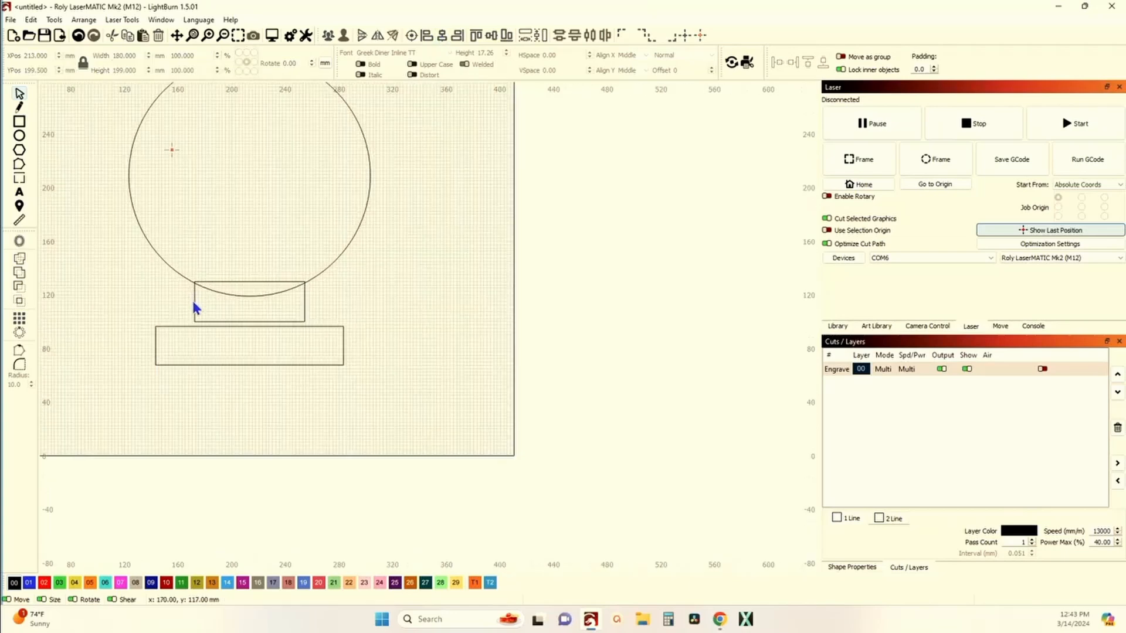
left_click(192, 302)
scroll(302, 283, "up", 2)
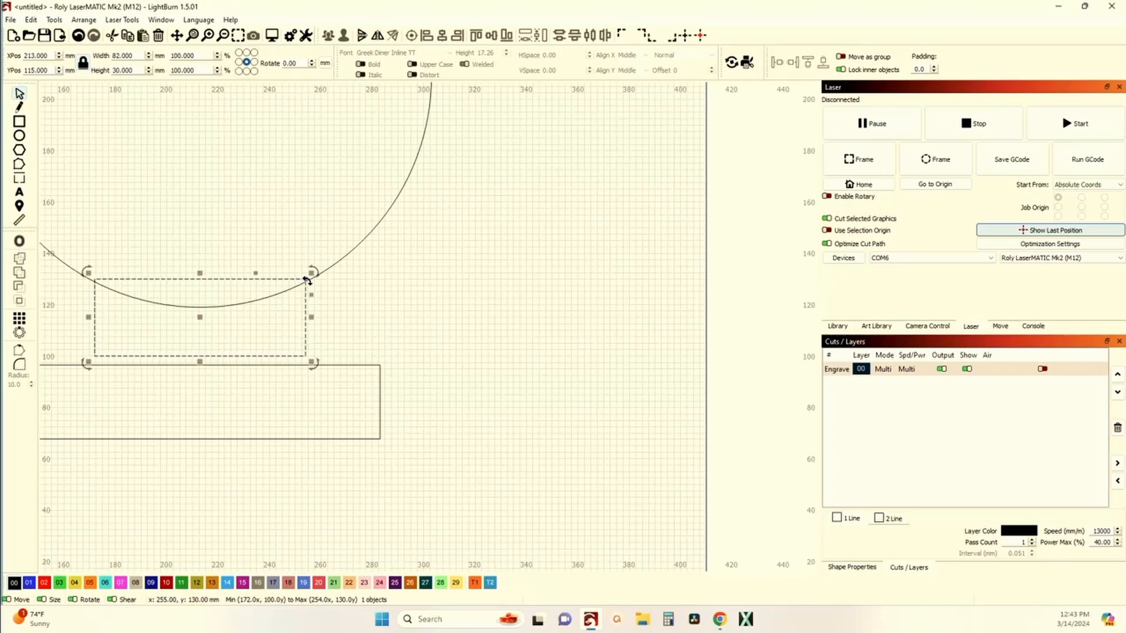
left_click_drag(304, 279, 299, 319)
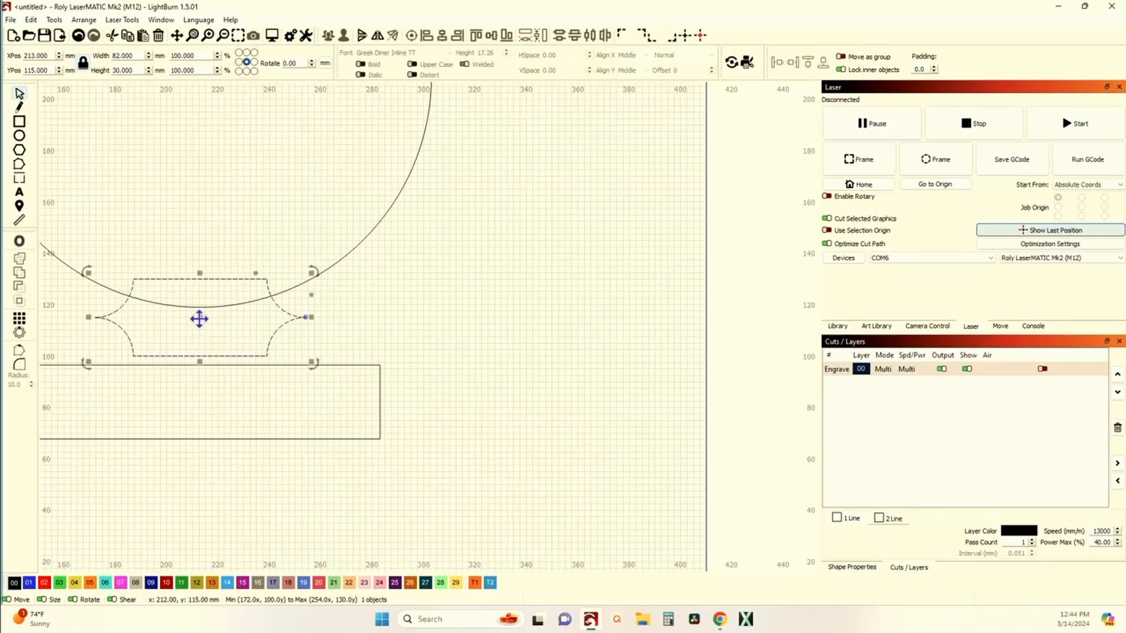
Step: Widen the concave connector to about 100 mm and move it up so its ends meet the circle
left_click_drag(200, 318, 200, 283)
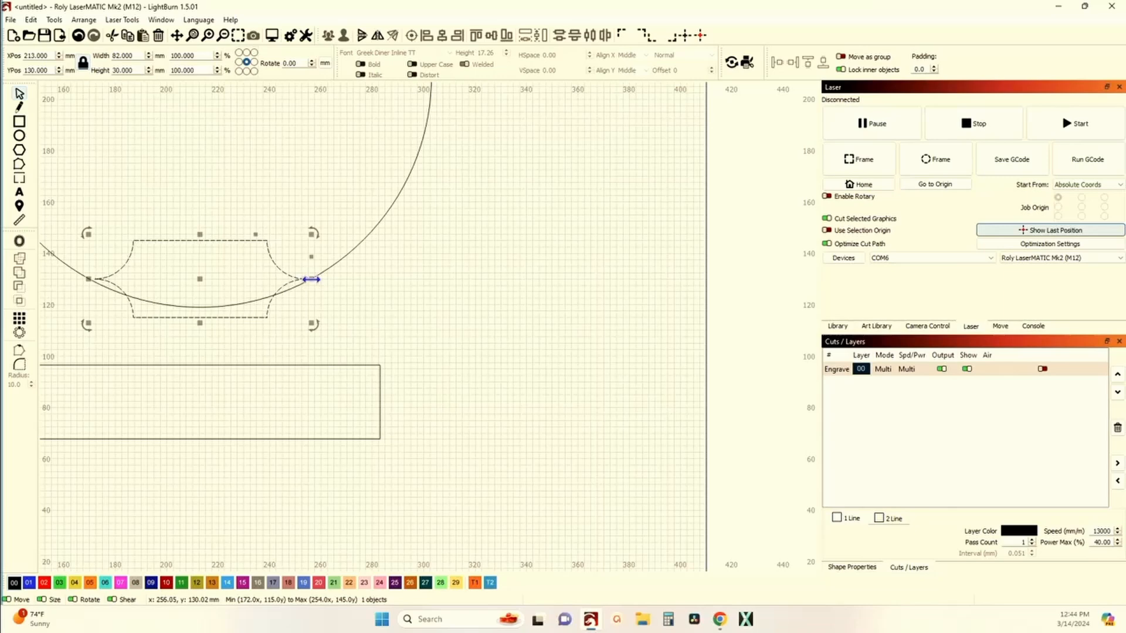
left_click_drag(311, 279, 329, 279)
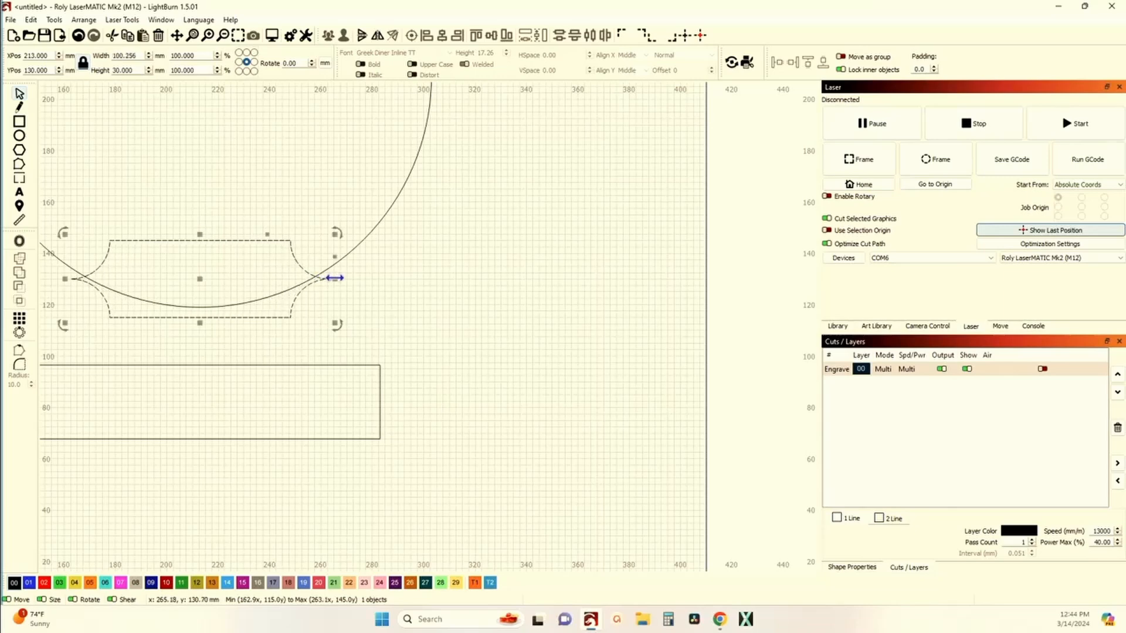
left_click_drag(195, 287, 202, 277)
scroll(194, 305, "up", 2)
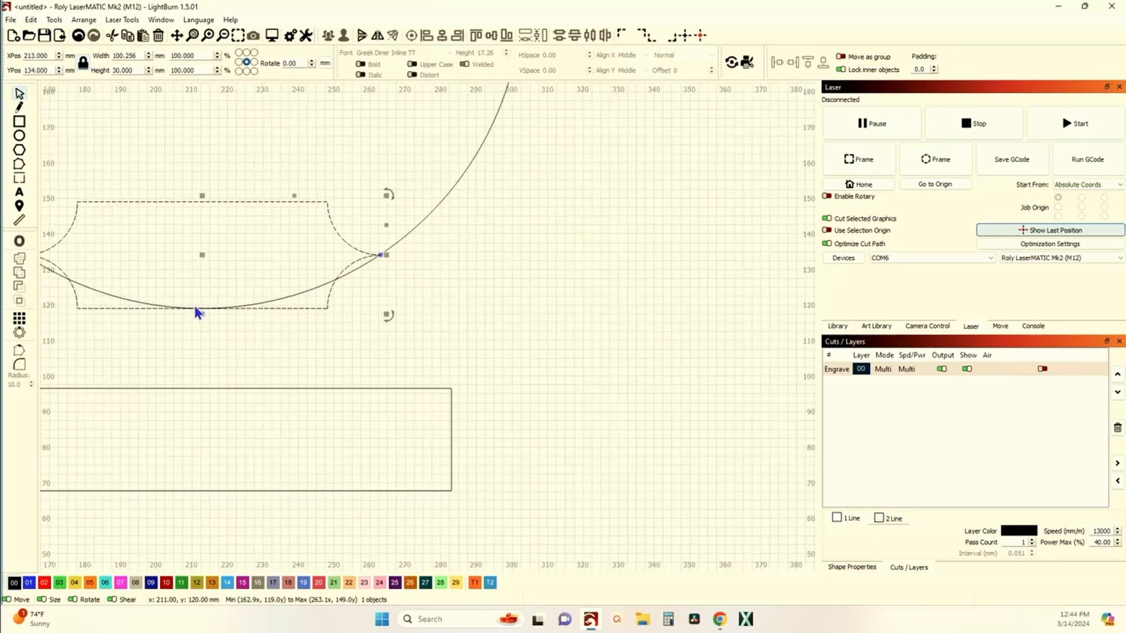
Step: Stretch the connector's height to about 34 mm
left_click_drag(202, 195, 200, 184)
scroll(241, 254, "up", 1)
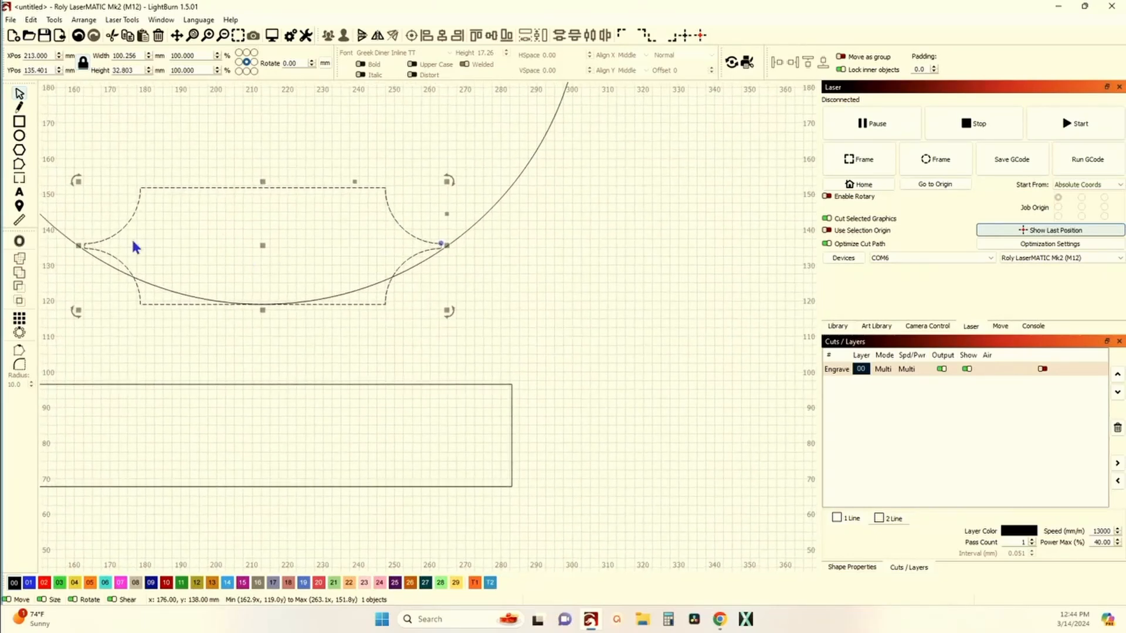
scroll(114, 255, "up", 2)
scroll(101, 252, "up", 2)
scroll(101, 252, "down", 2)
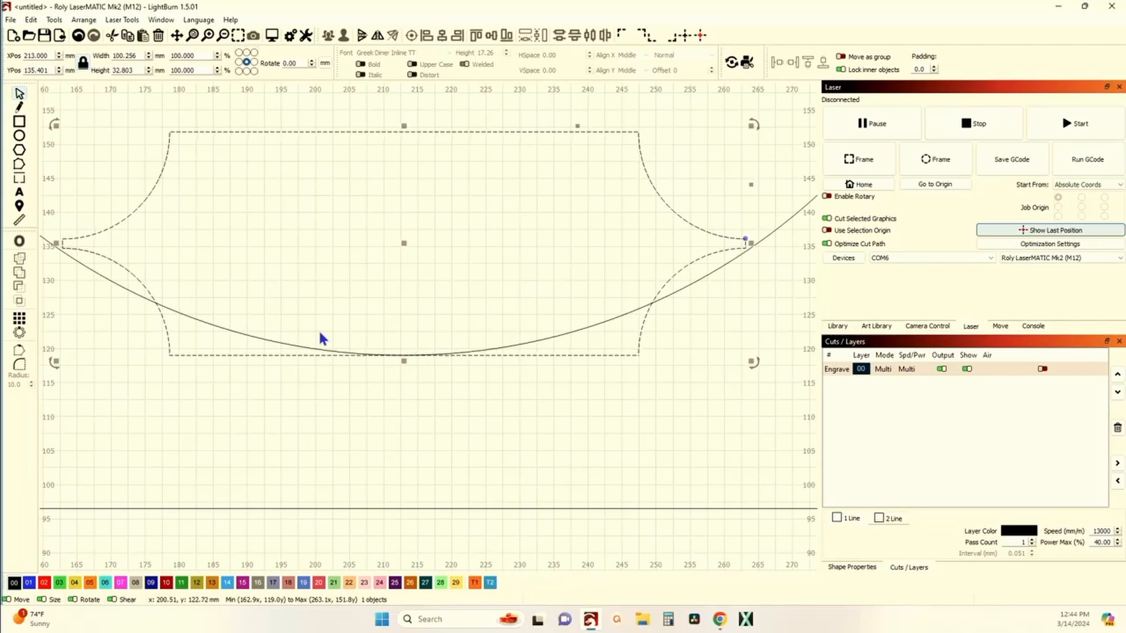
left_click_drag(404, 361, 403, 367)
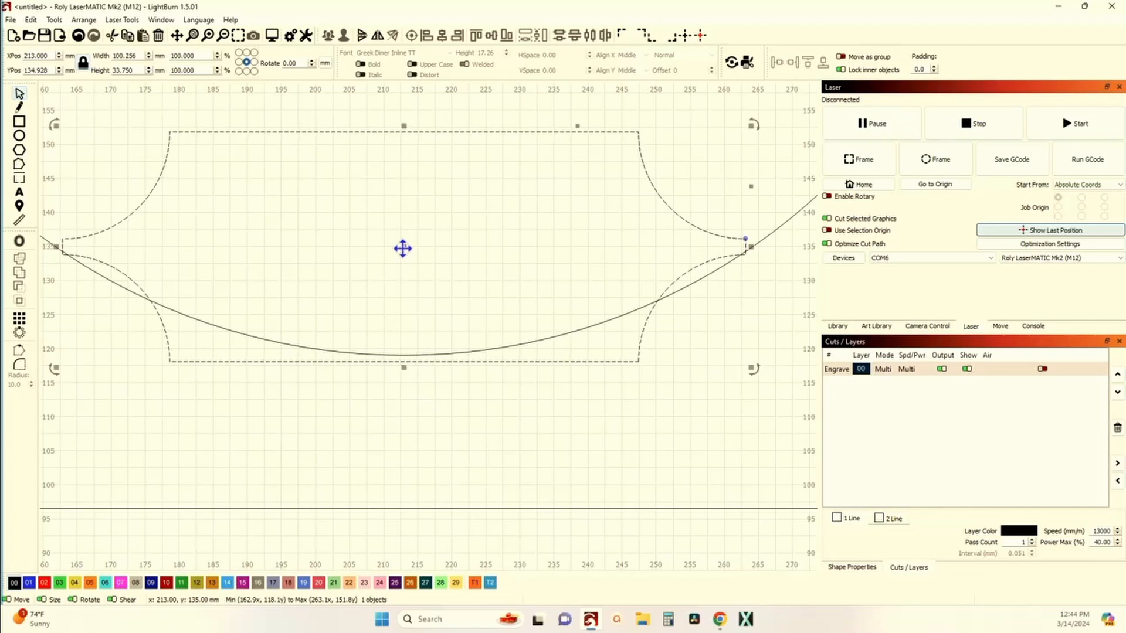
Step: Nudge the concave connector up slightly and fine-tune its bottom edge so its ends meet the circle
left_click_drag(402, 248, 403, 242)
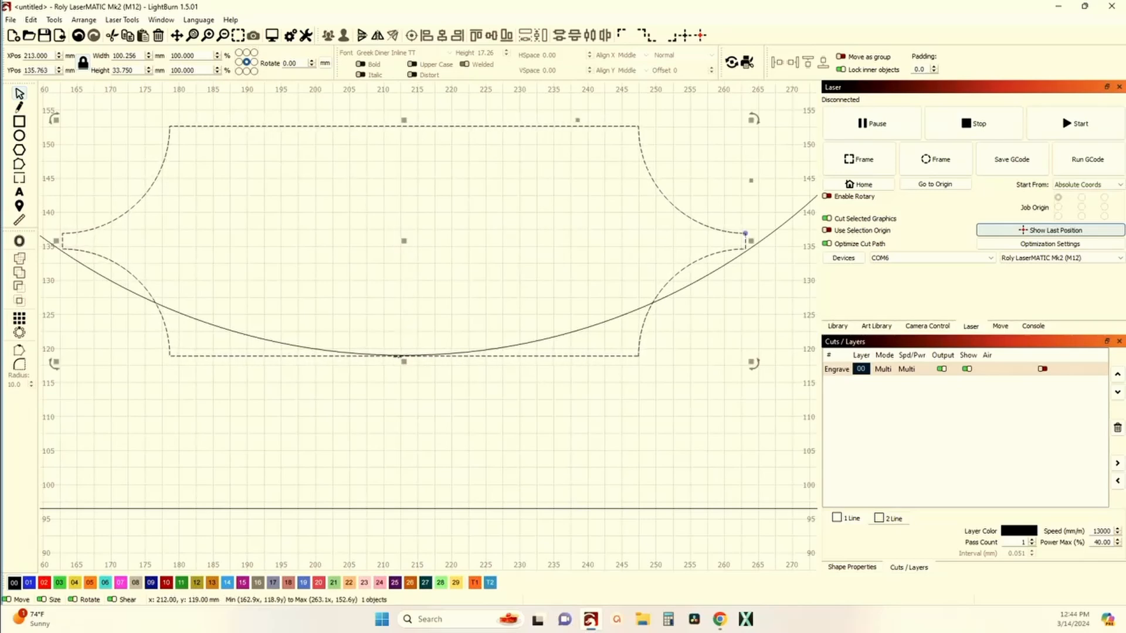
left_click_drag(403, 364, 405, 365)
scroll(645, 281, "up", 10)
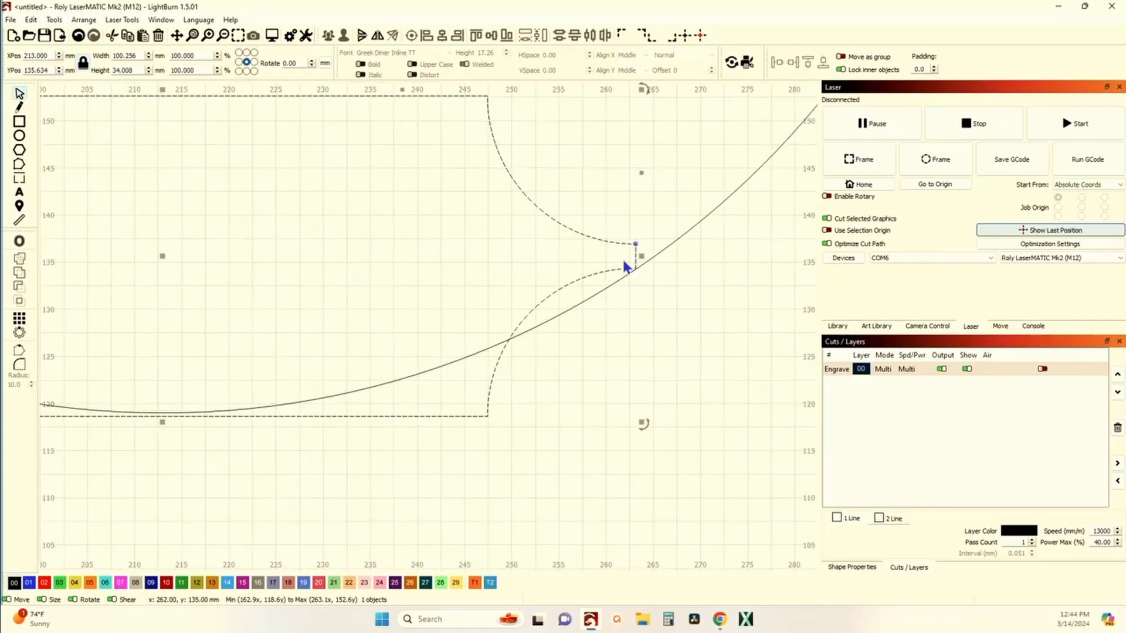
scroll(649, 287, "down", 10)
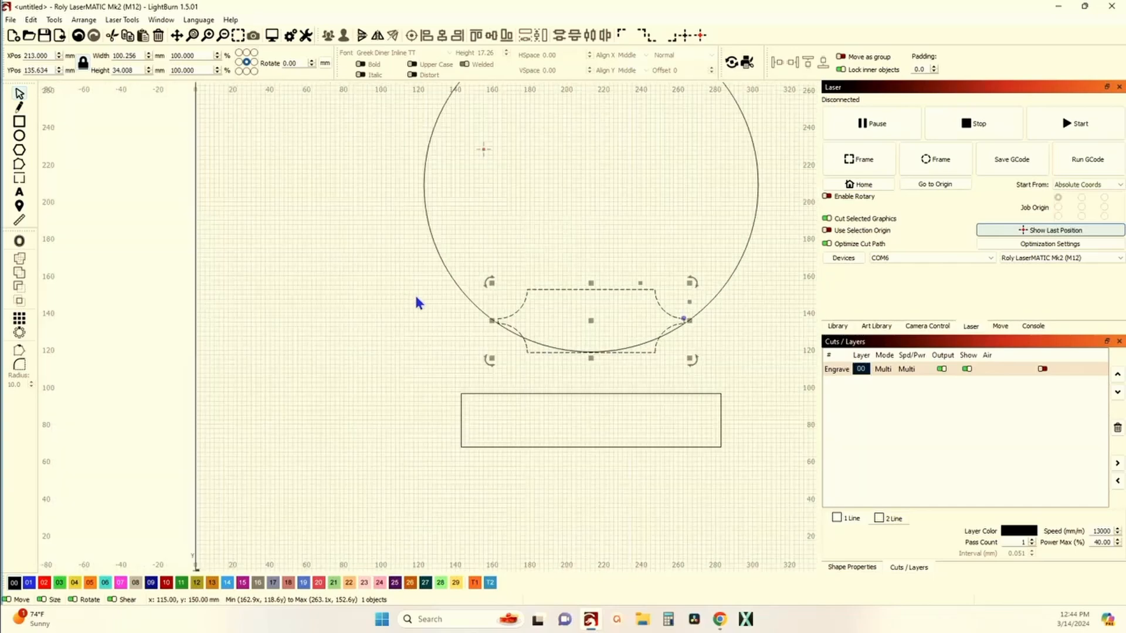
scroll(533, 384, "up", 5)
scroll(532, 384, "down", 4)
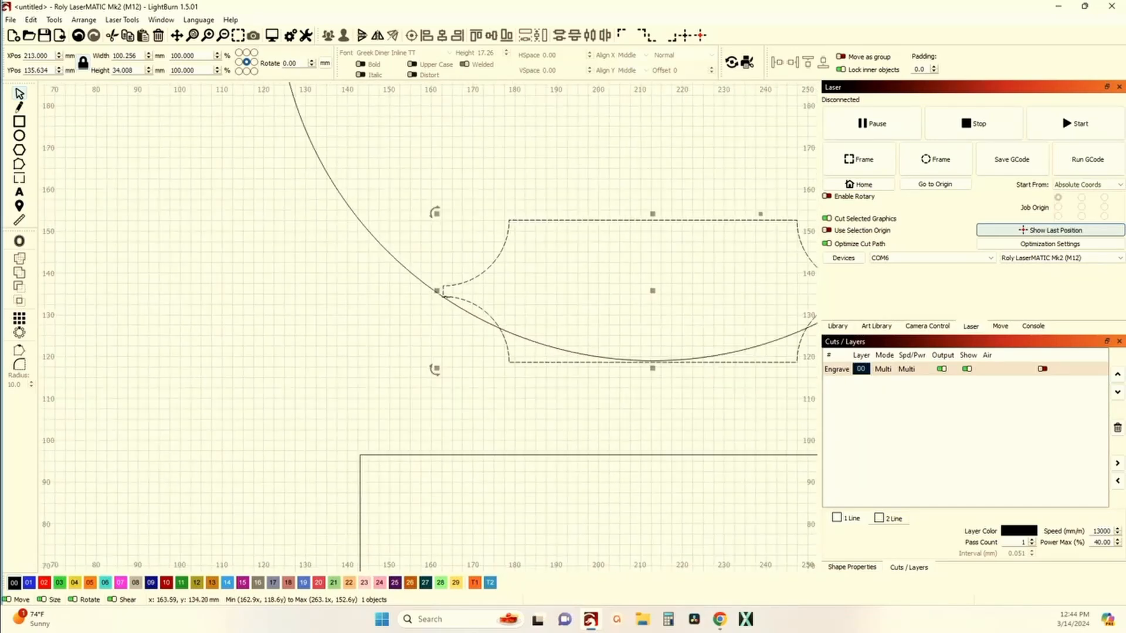
Step: Weld the circle and the concave connector into one shape
left_click(417, 274, "shift")
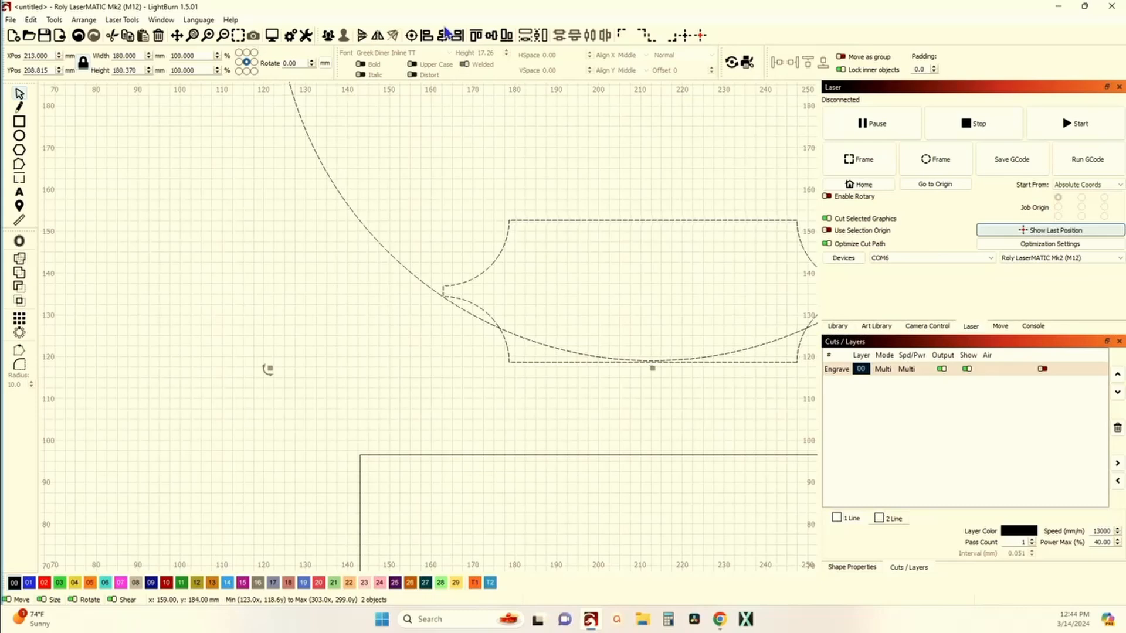
left_click(674, 379)
scroll(673, 390, "up", 4)
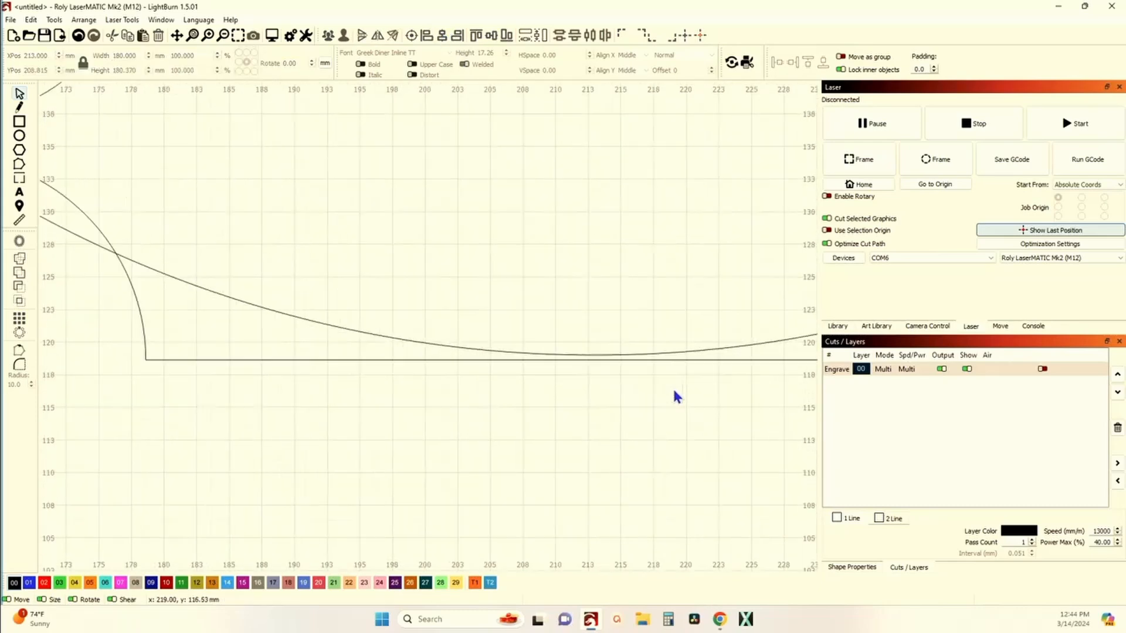
scroll(635, 376, "down", 4)
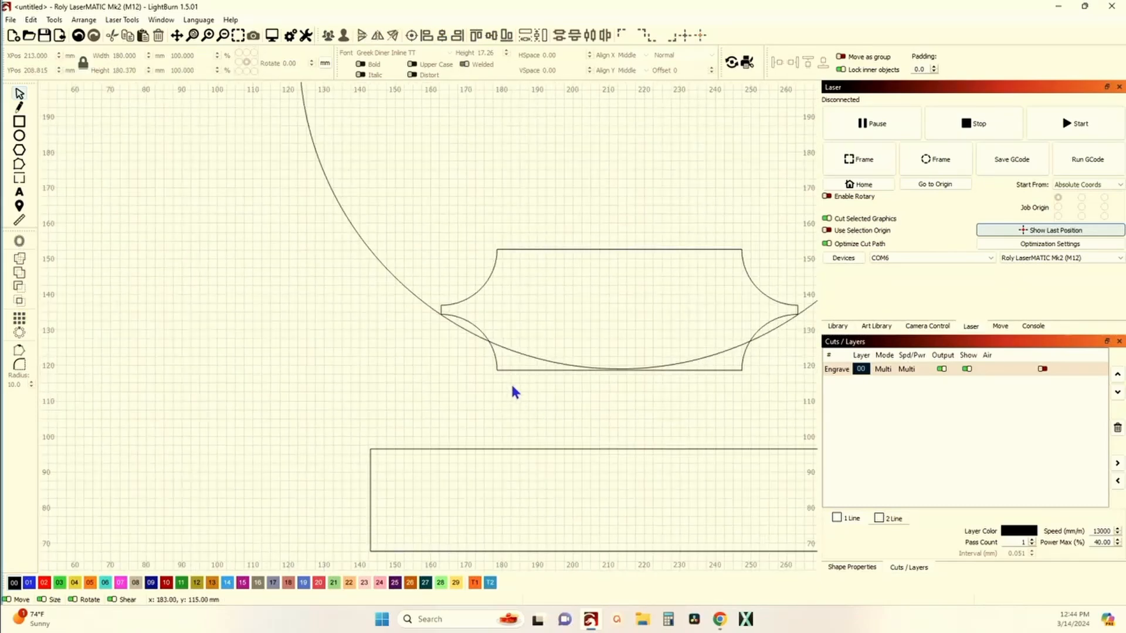
left_click_drag(511, 384, 380, 300)
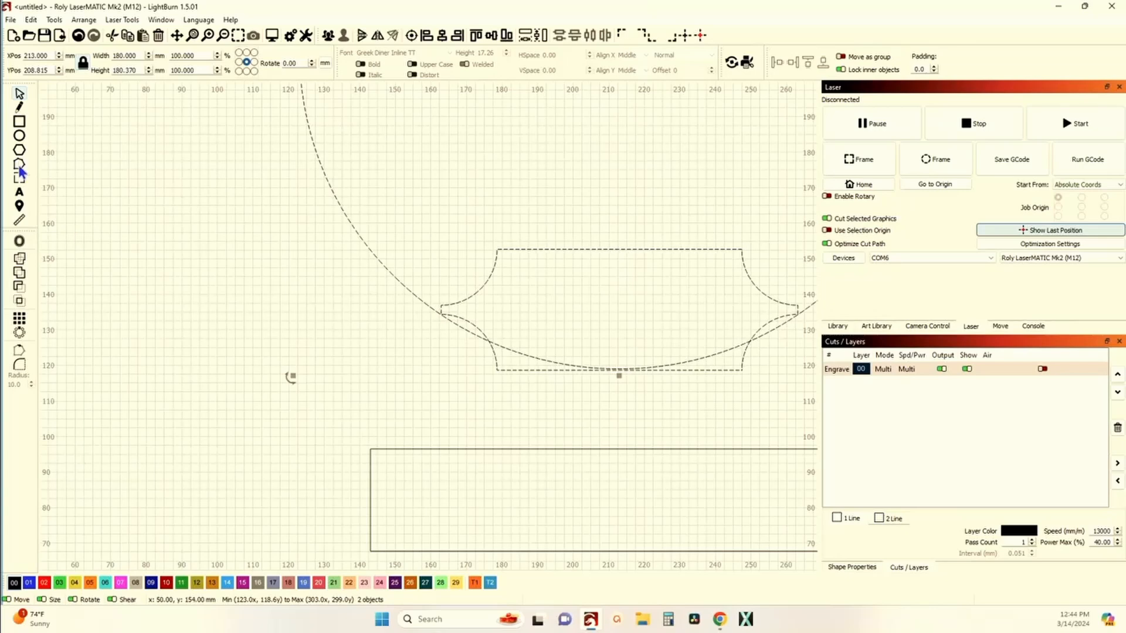
left_click(21, 262)
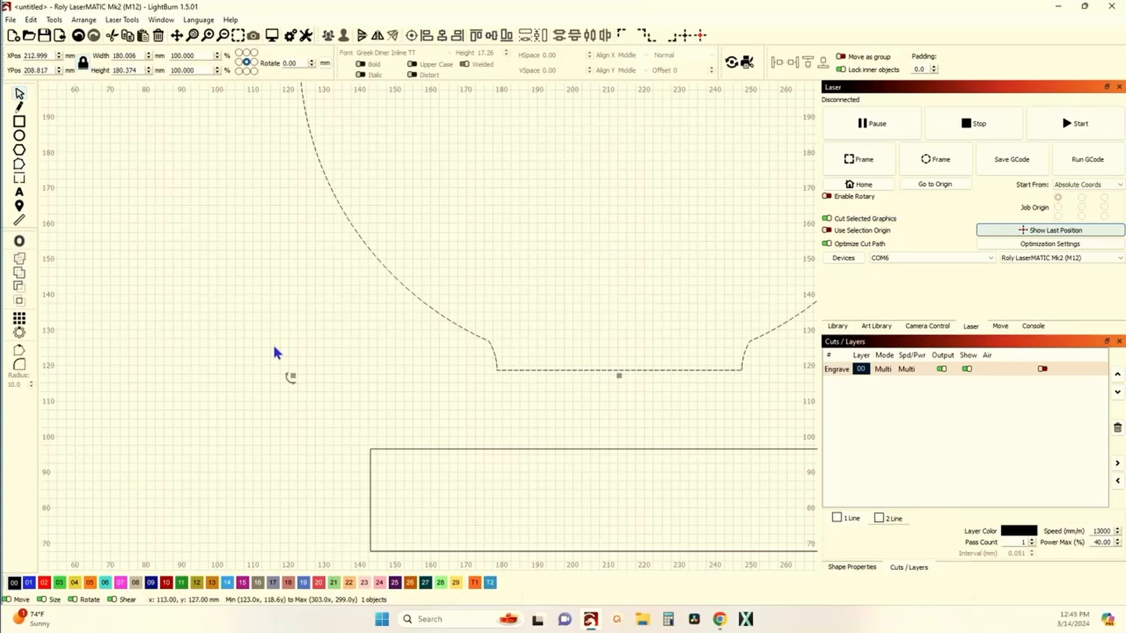
Step: Move the lower rectangle up against the connector and union it with the welded circle shape
scroll(437, 417, "down", 2)
left_click(554, 439)
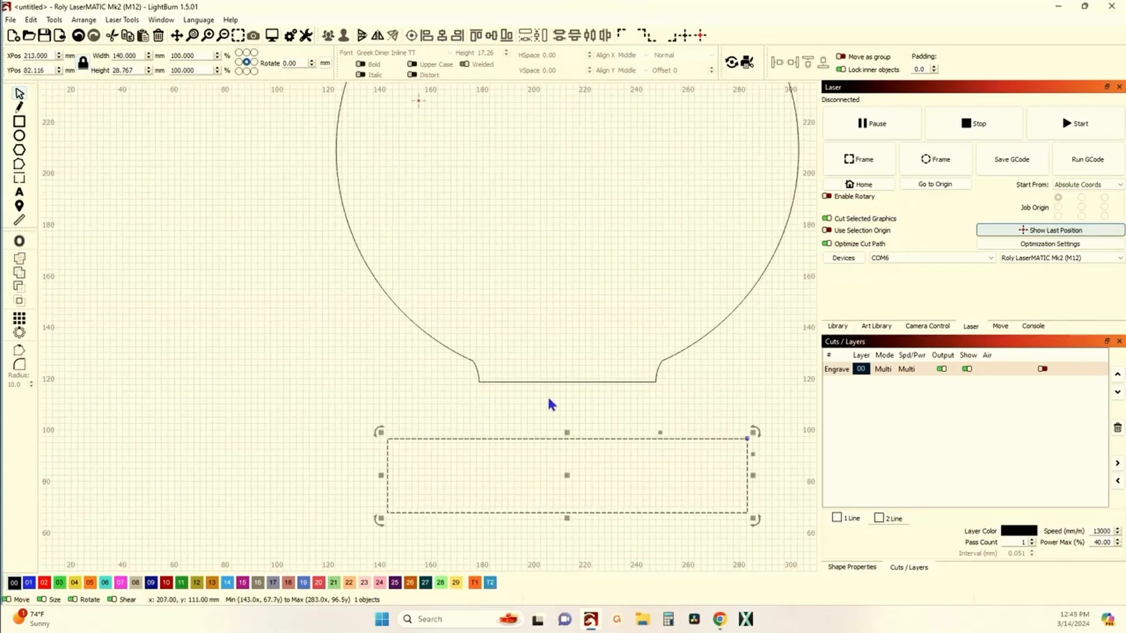
left_click(544, 382, "shift")
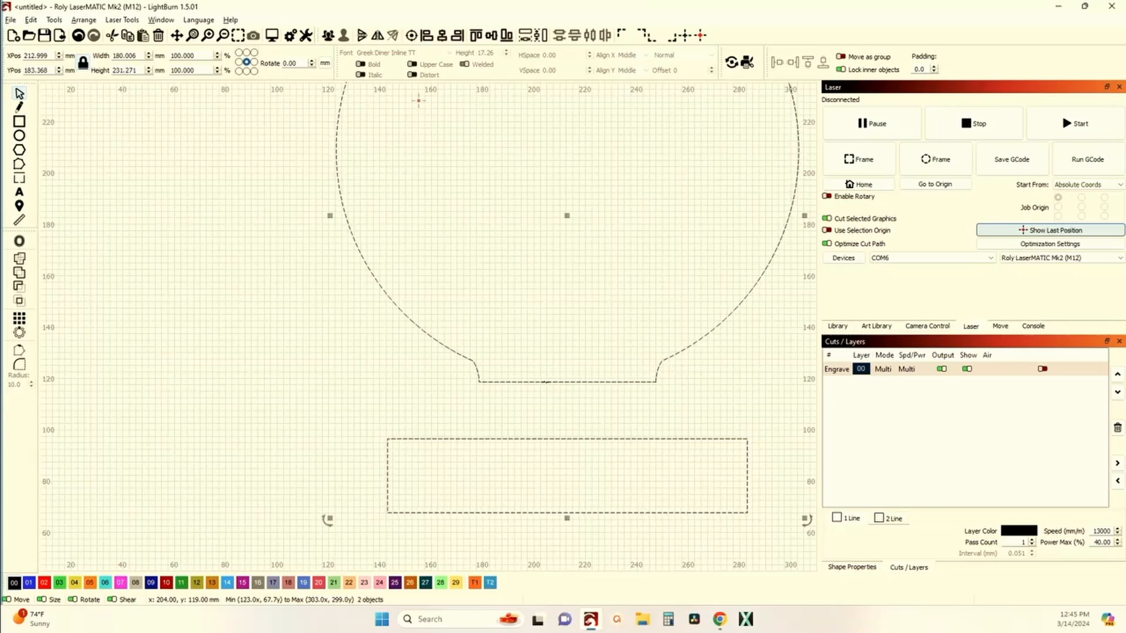
key("alt+shift+v")
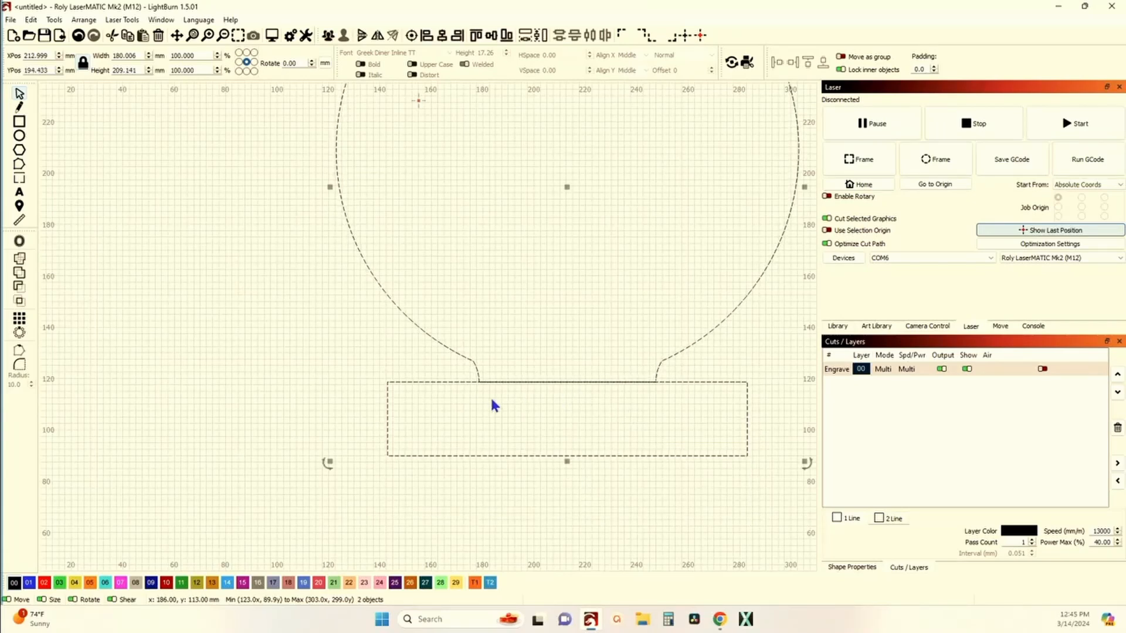
left_click(20, 274)
left_click(115, 301)
scroll(117, 305, "down", 4)
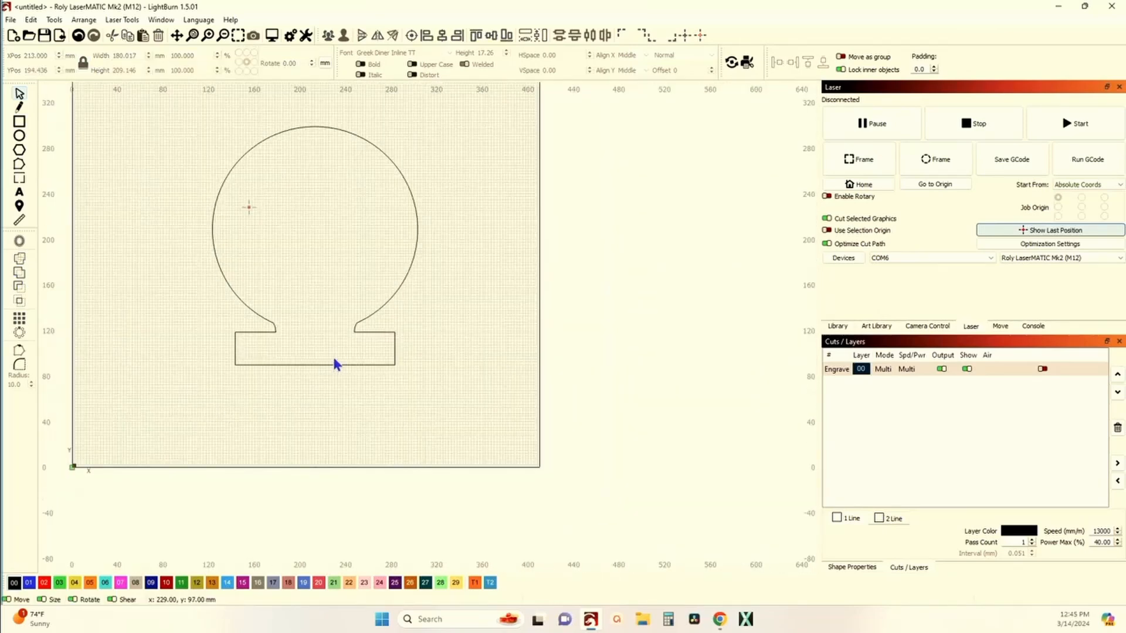
scroll(326, 365, "up", 2)
scroll(314, 367, "down", 2)
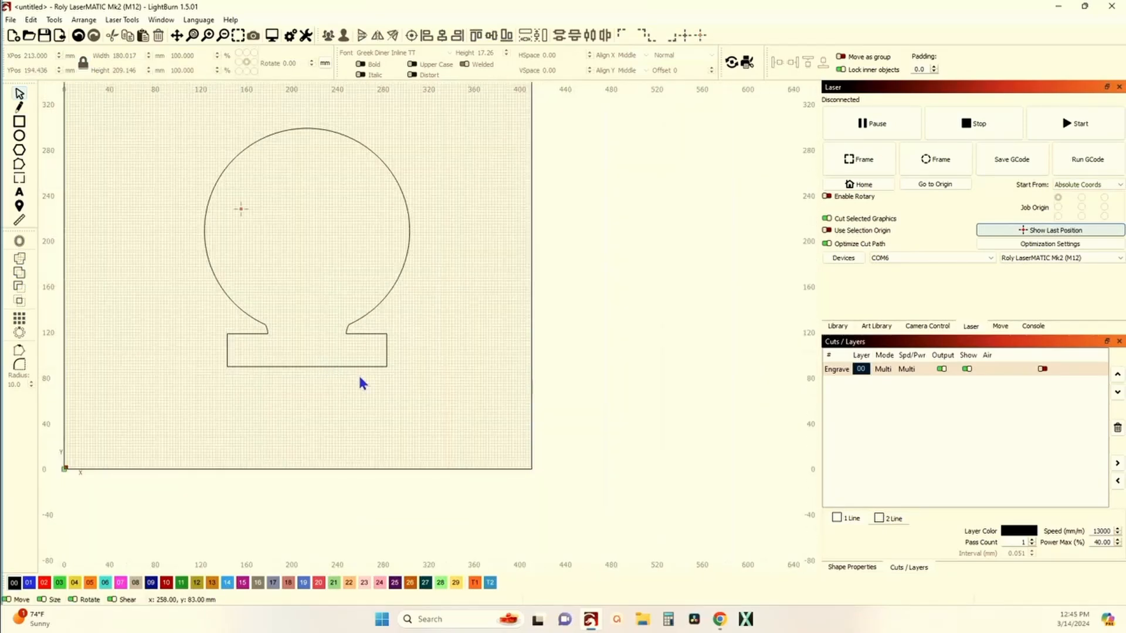
Step: Undo the union, the rectangle move and the weld
key("ctrl+a")
left_click(75, 38)
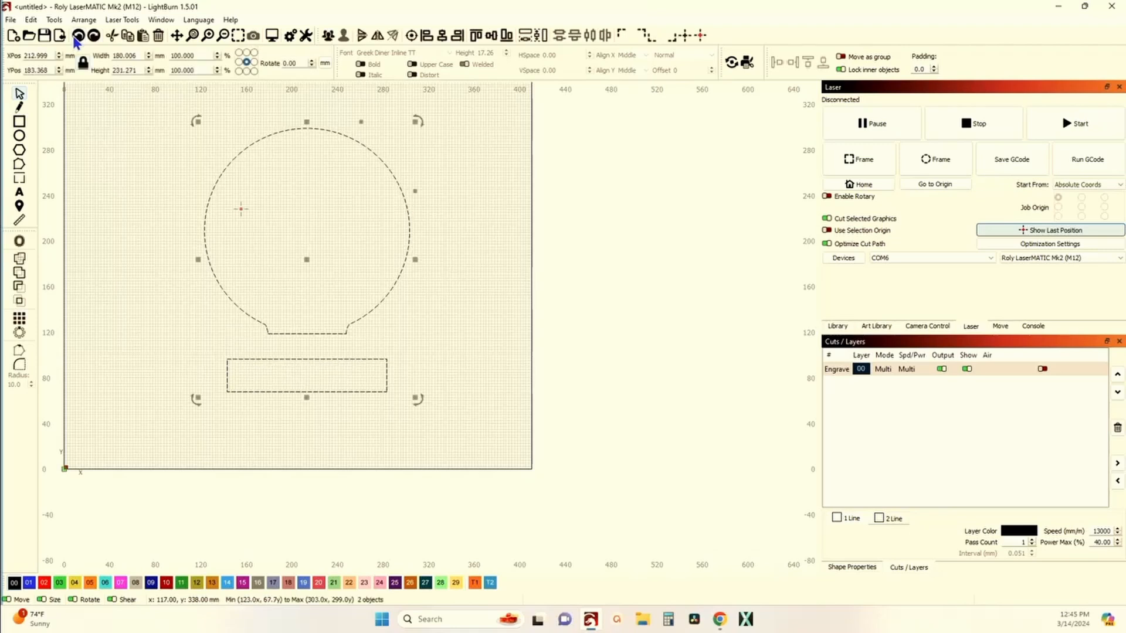
left_click(75, 39)
left_click(75, 38)
left_click(75, 39)
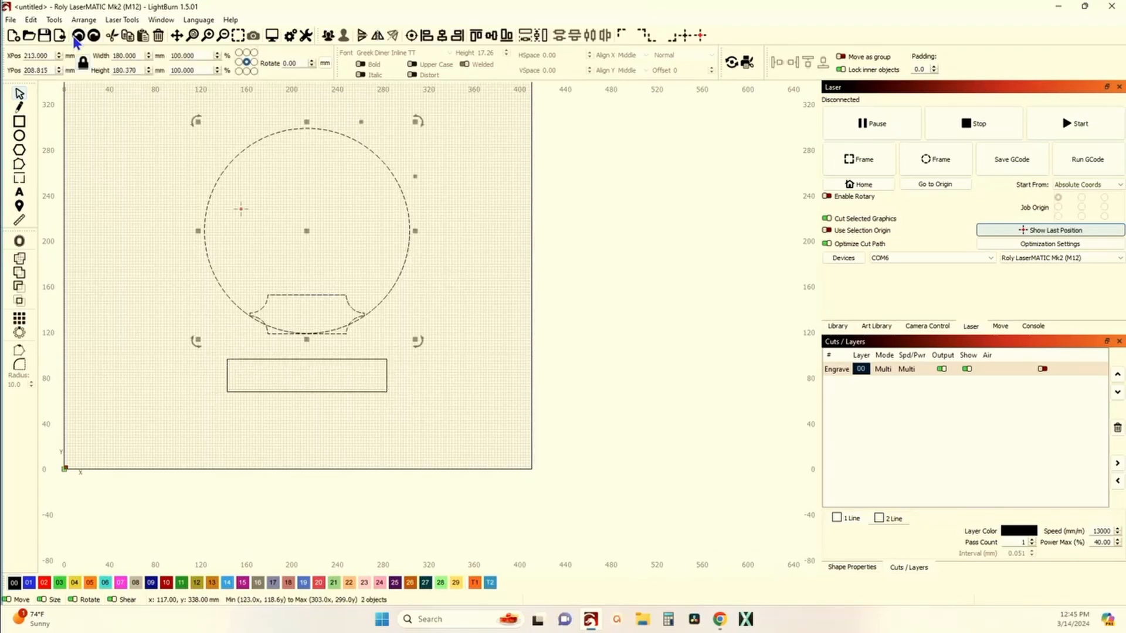
Step: Offset the circle inward by 10 mm with round corners to create an inner border ring
left_click(86, 166)
left_click(206, 247)
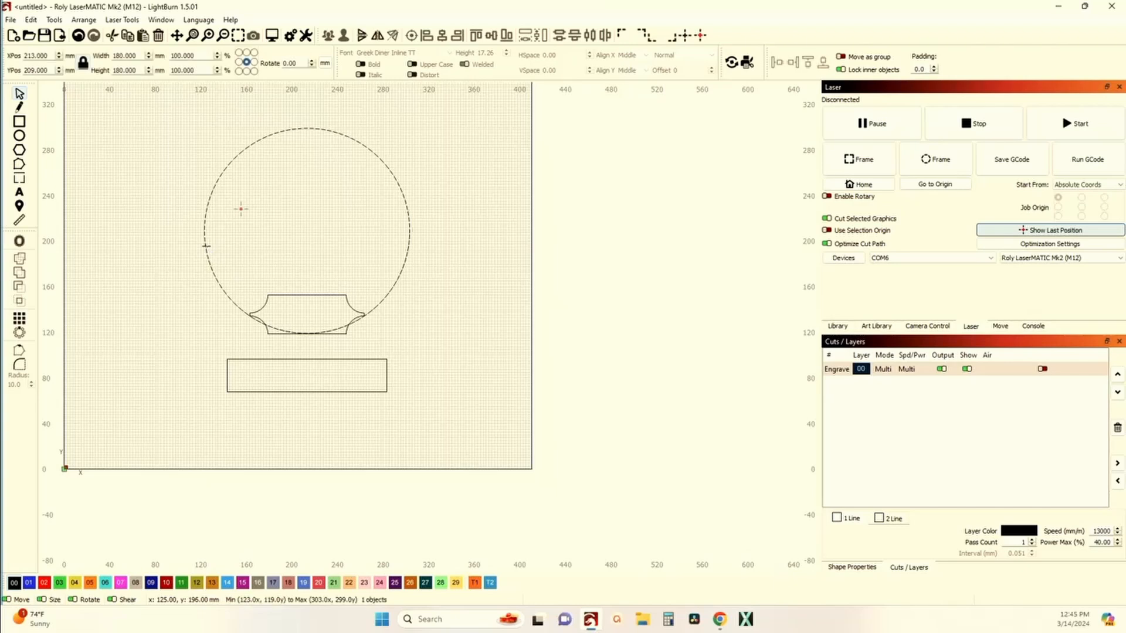
left_click(20, 137)
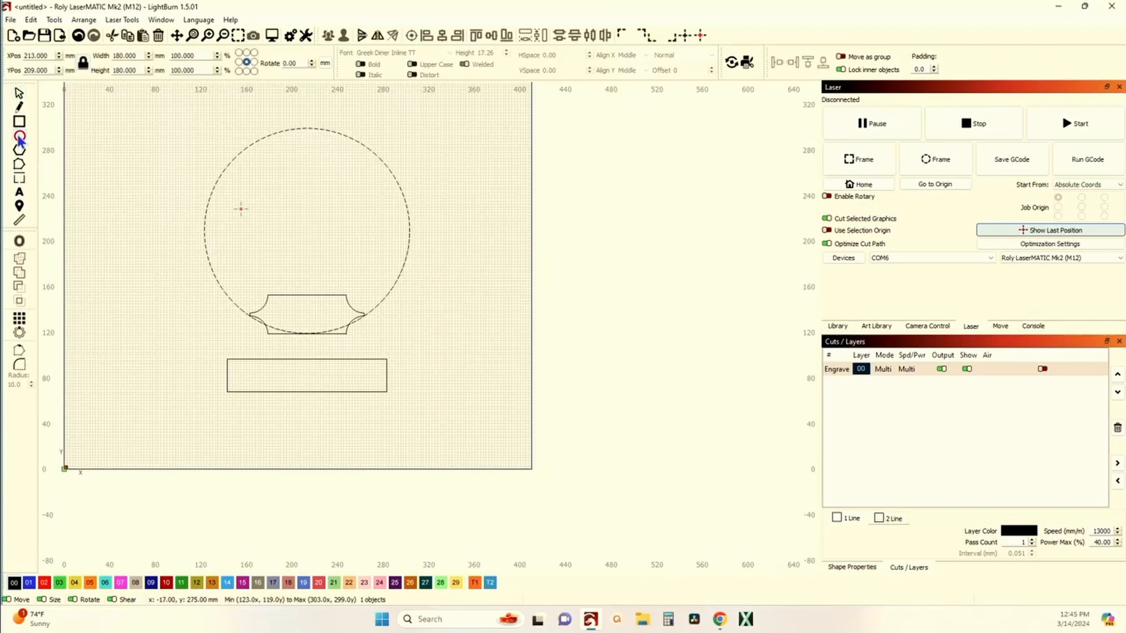
left_click(20, 241)
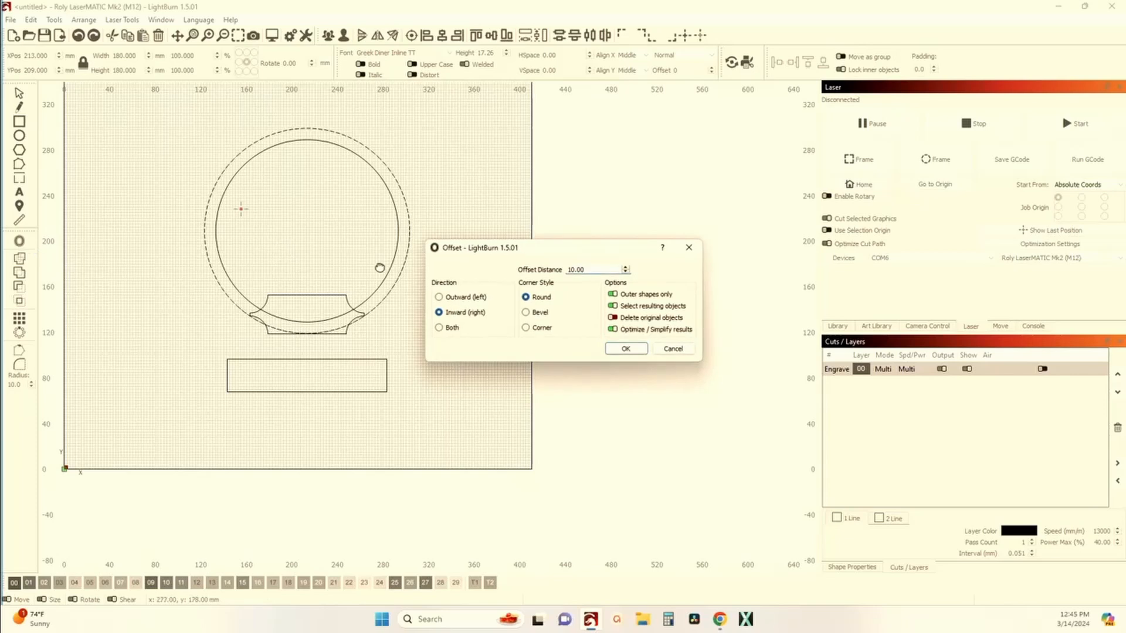
left_click(626, 349)
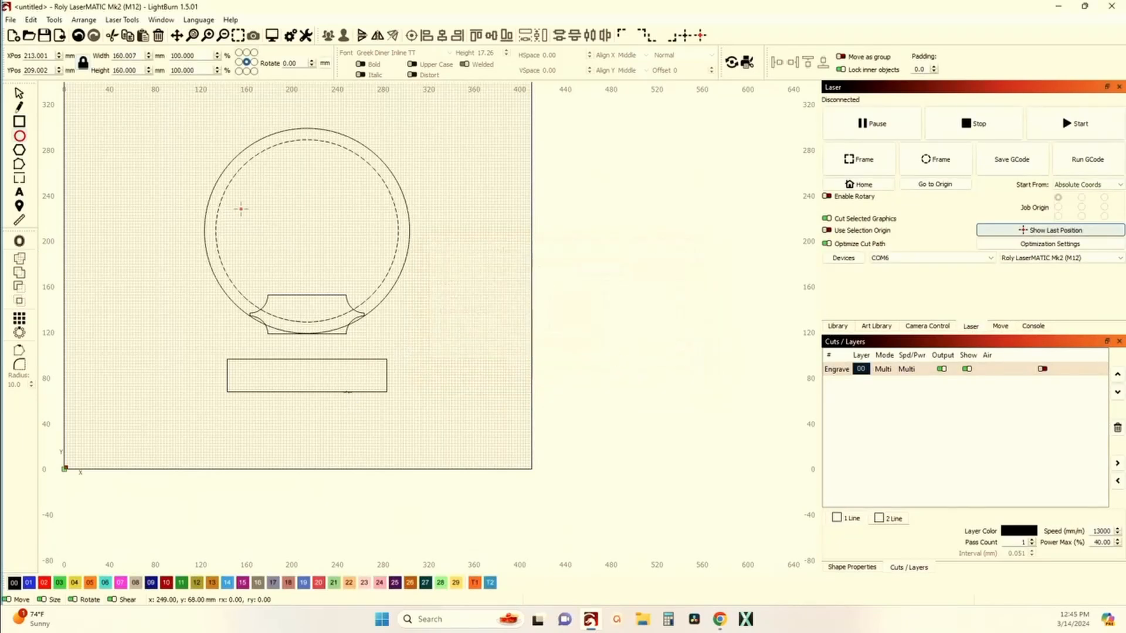
left_click(19, 93)
left_click(225, 387)
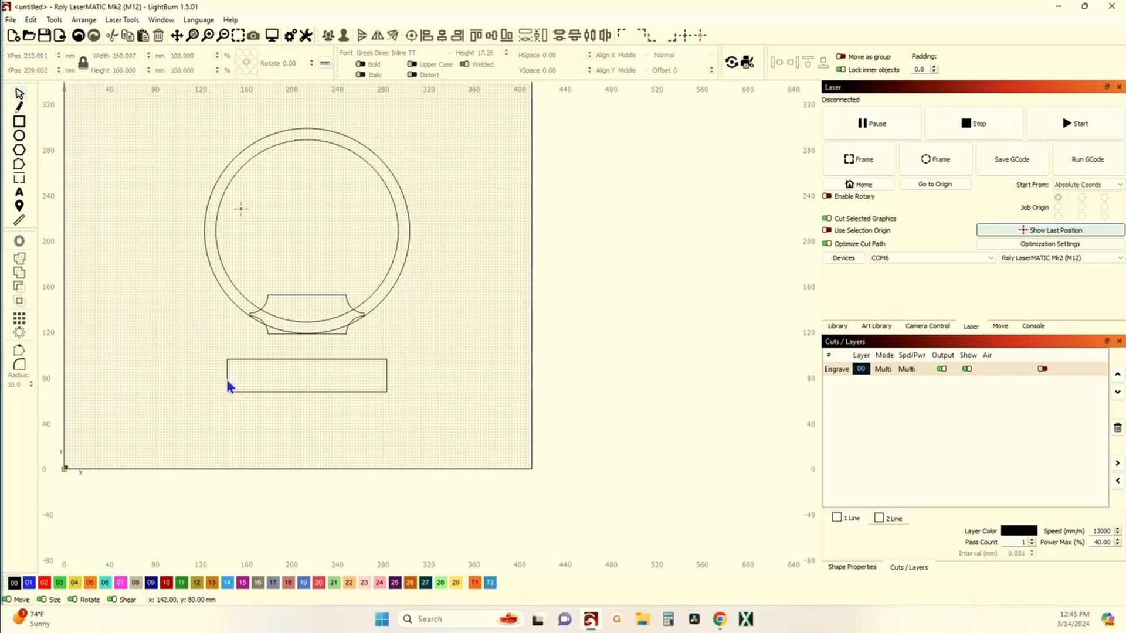
left_click(226, 382)
left_click(21, 242)
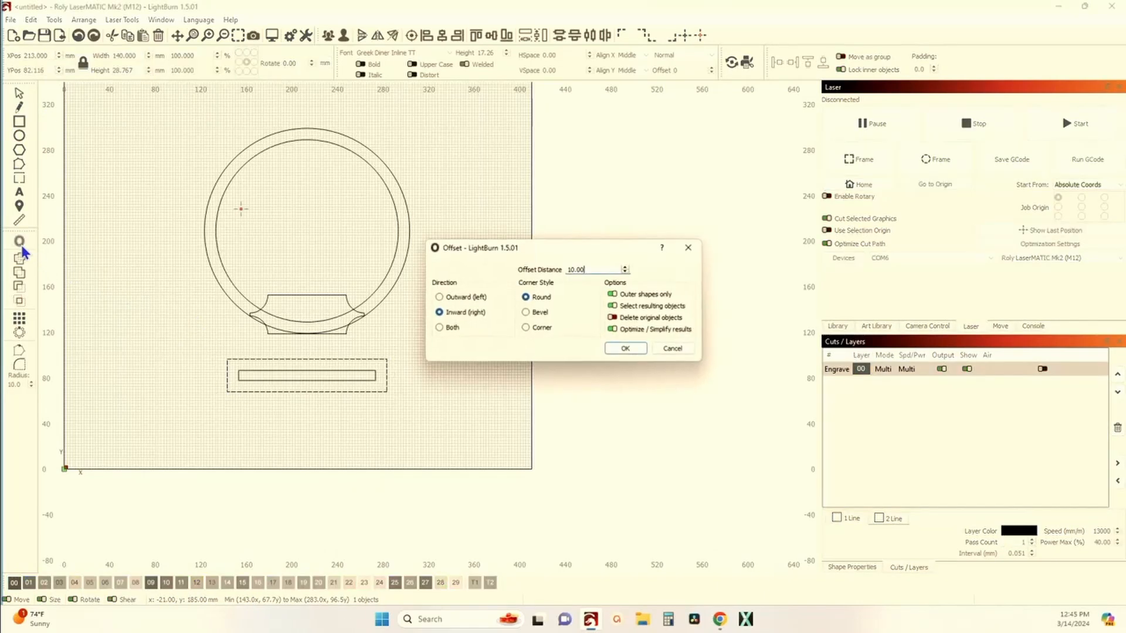
left_click(674, 351)
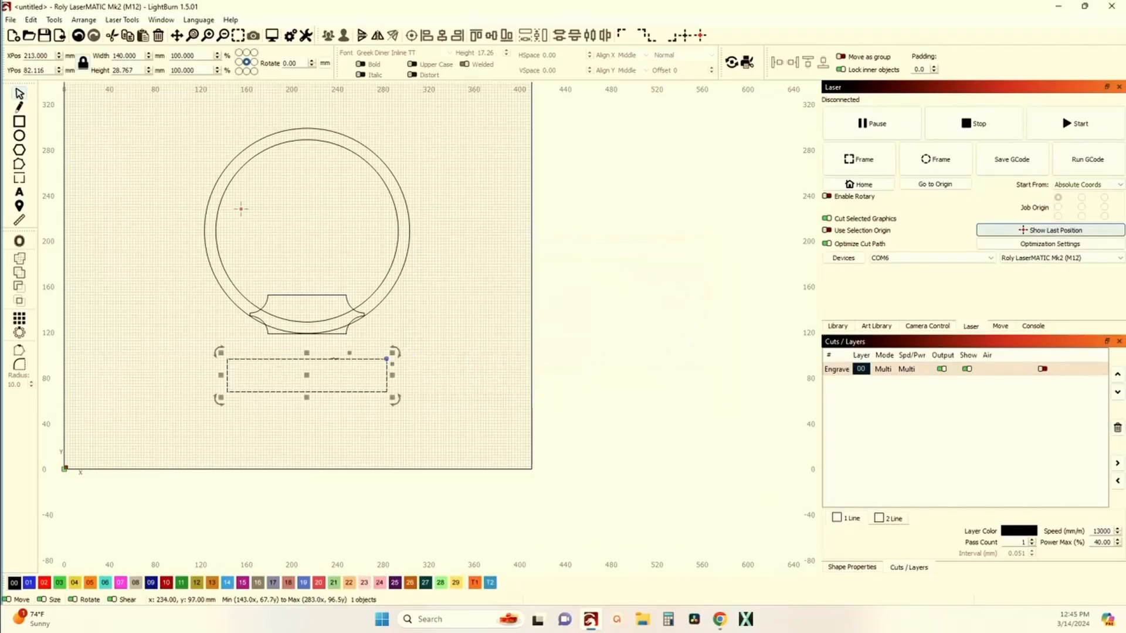
Step: Give the lower rectangle's corners concave inward curves
scroll(360, 368, "up", 3)
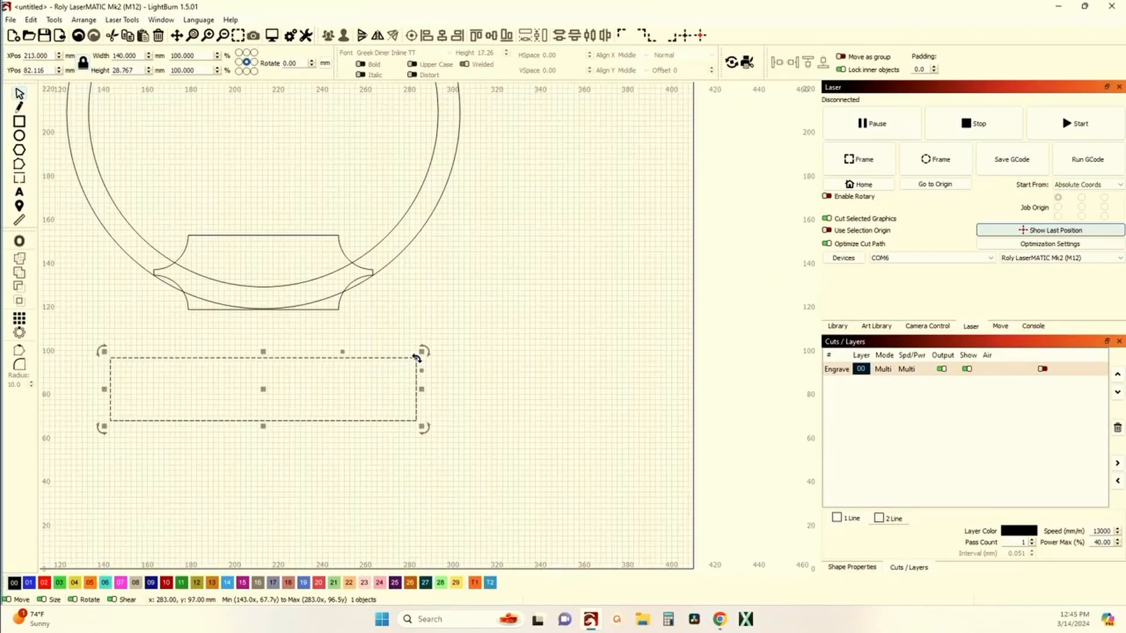
mouse_move(413, 359)
left_mouse_down()
mouse_move(394, 359)
mouse_move(428, 360)
mouse_move(425, 372)
left_mouse_up()
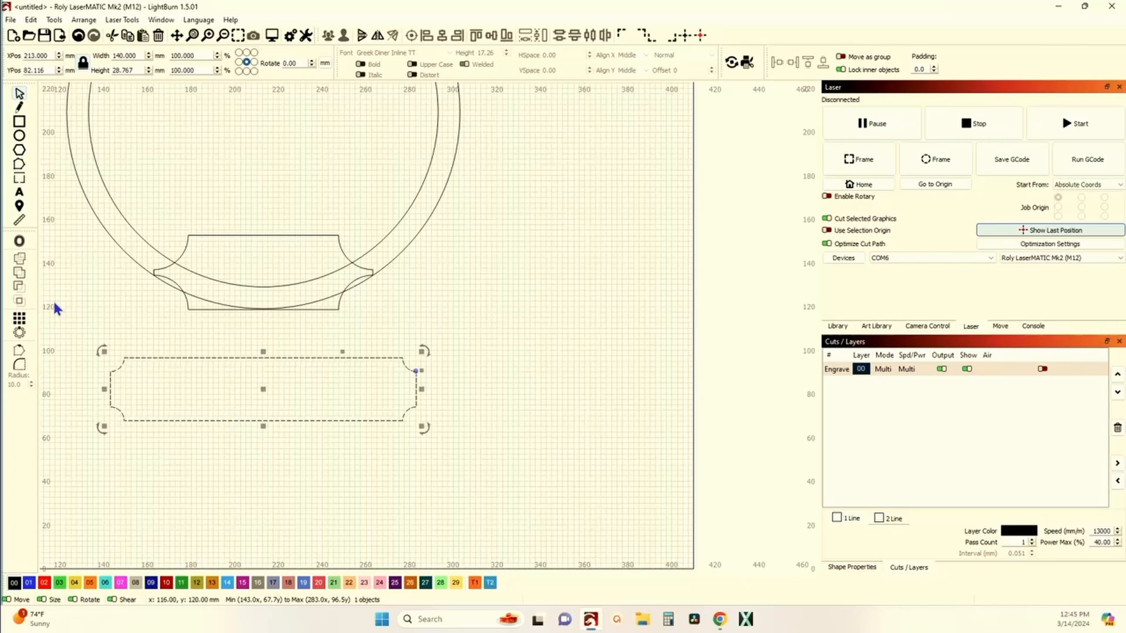
left_click(163, 375)
left_click(158, 357)
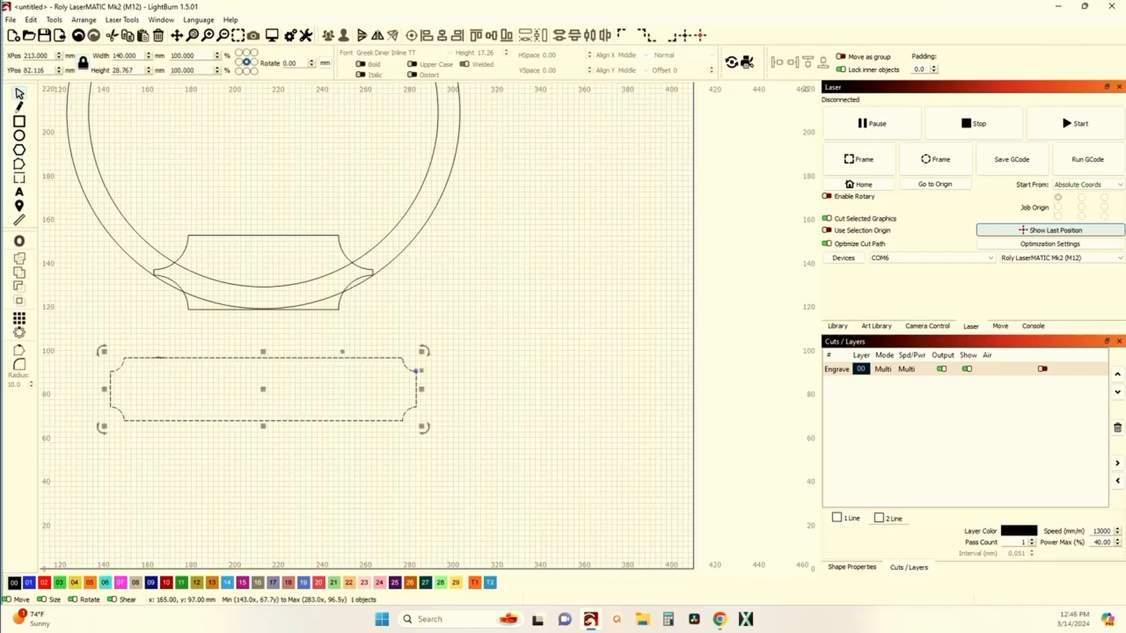
Step: Offset the plate's outline inward by 2.5 mm to create an inner border
left_click(19, 241)
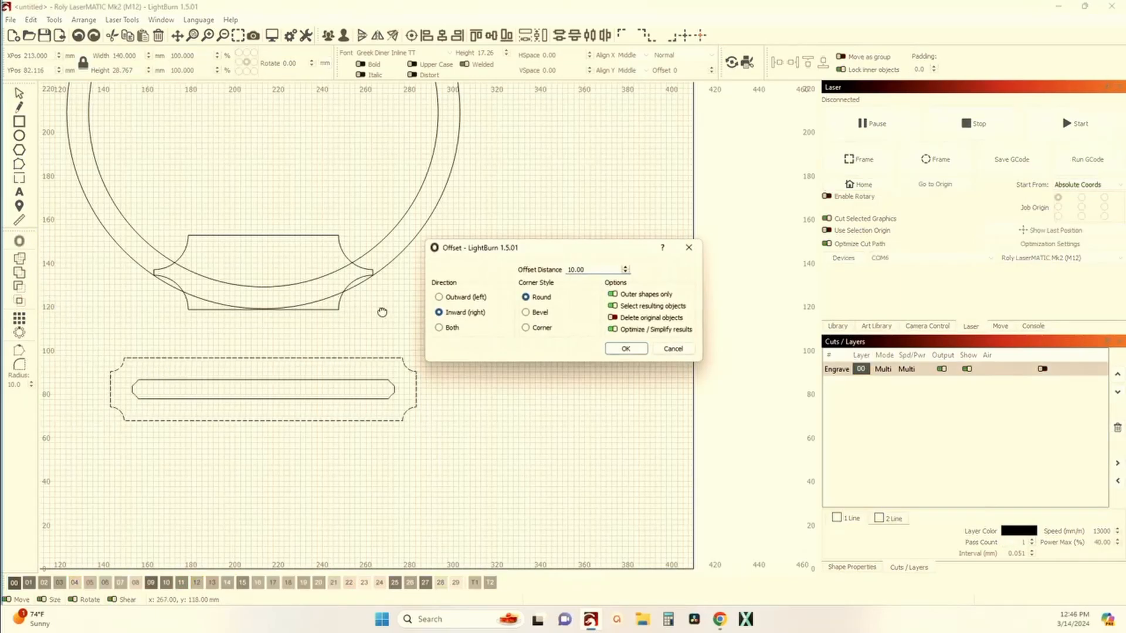
scroll(625, 271, "down", 7)
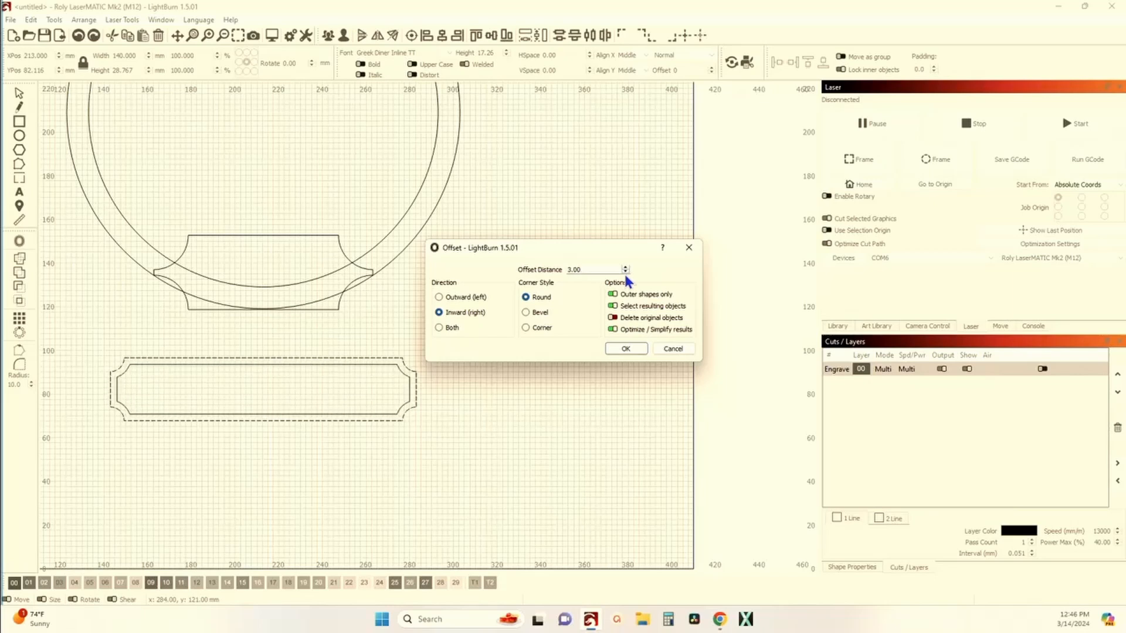
scroll(626, 278, "down", 1)
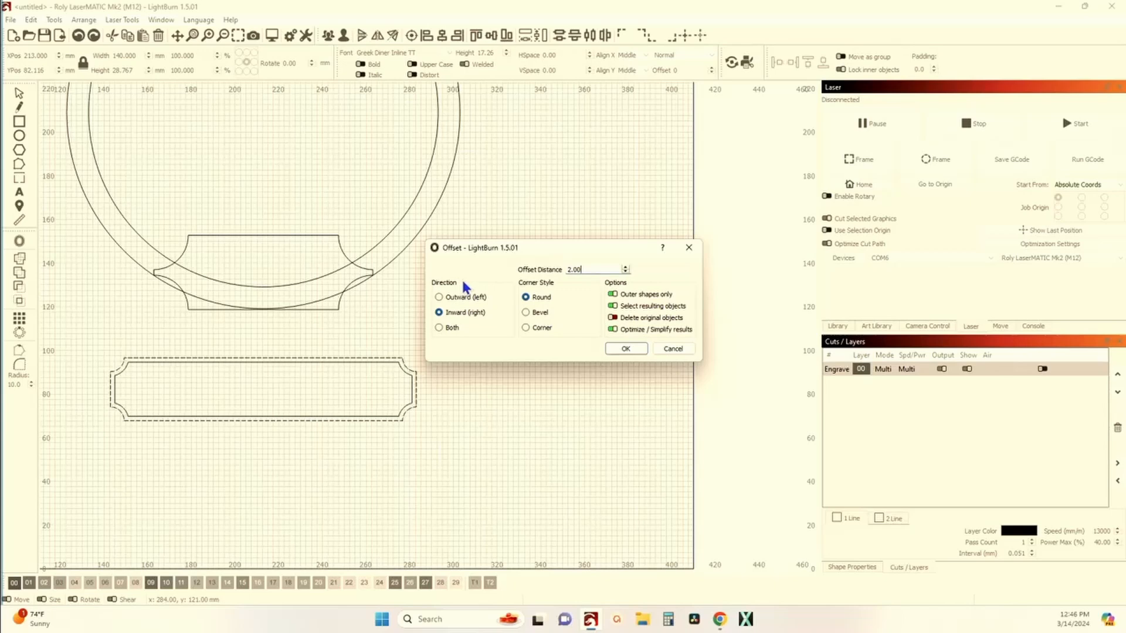
double_click(568, 269)
type("2.5")
key("Return")
left_click(377, 301)
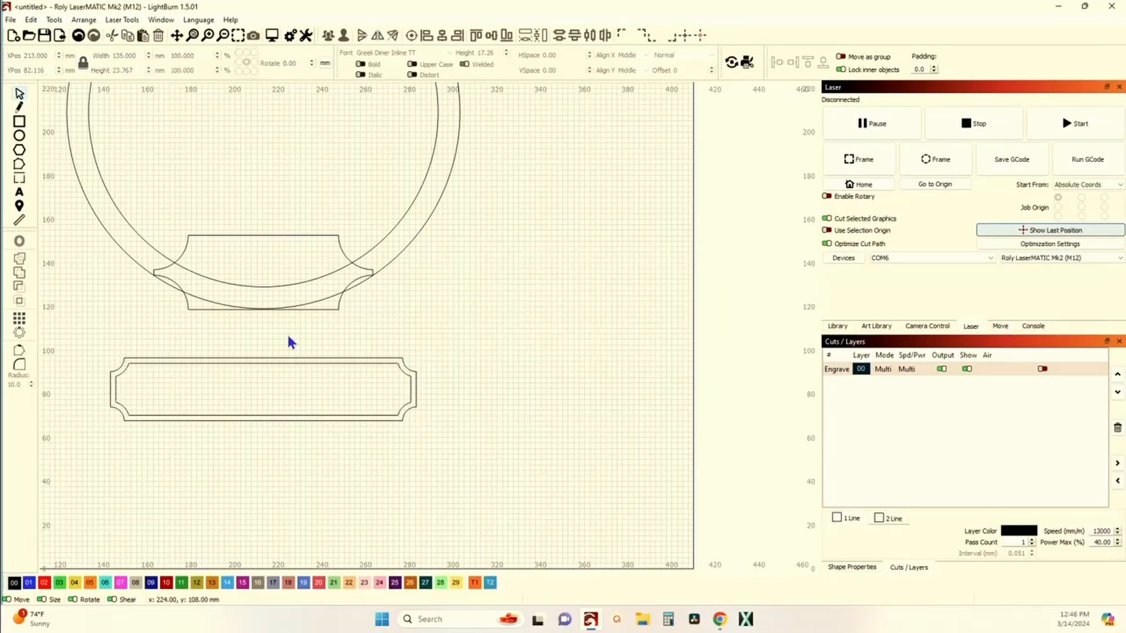
Step: Weld the outer circle and the concave connector into a single outline
left_click_drag(282, 334, 281, 362)
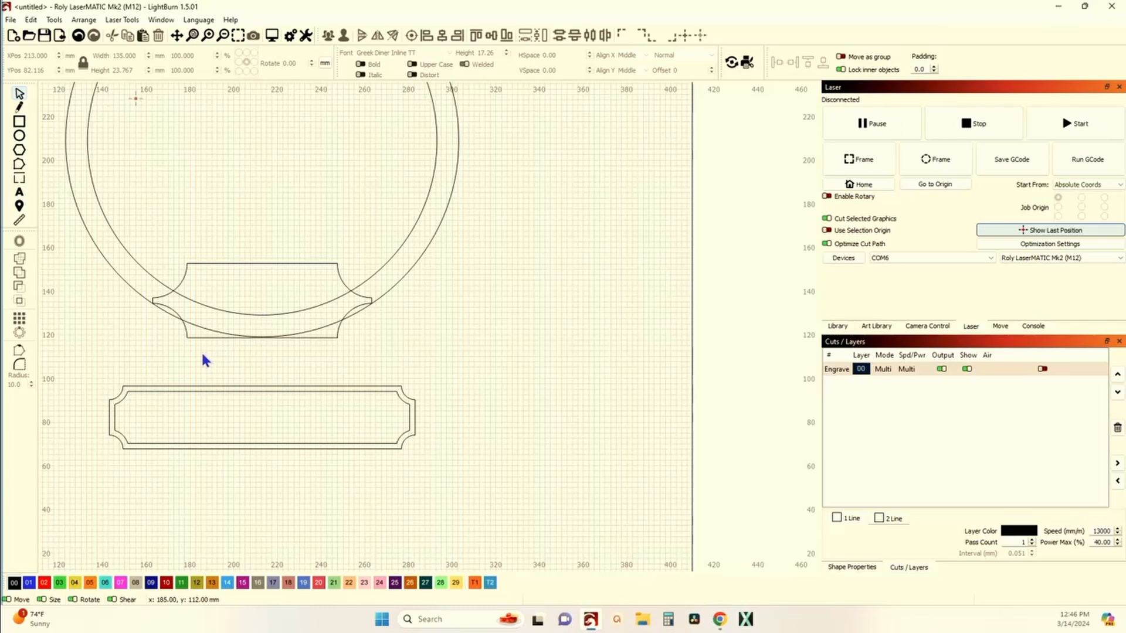
left_click_drag(172, 318, 171, 317)
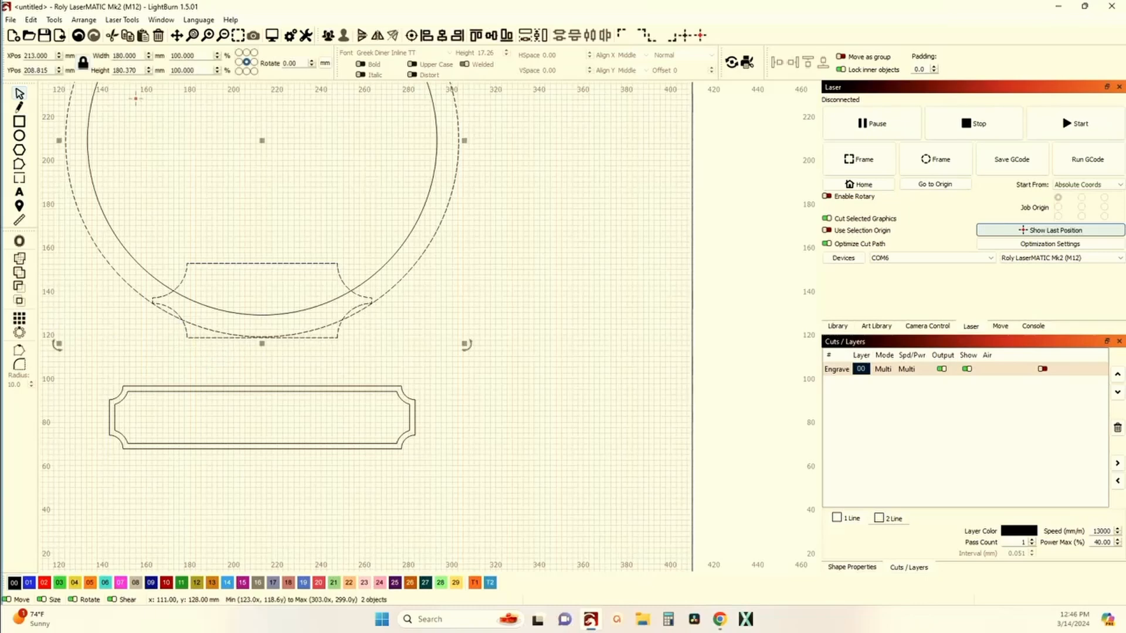
left_click(18, 275)
left_click(65, 294)
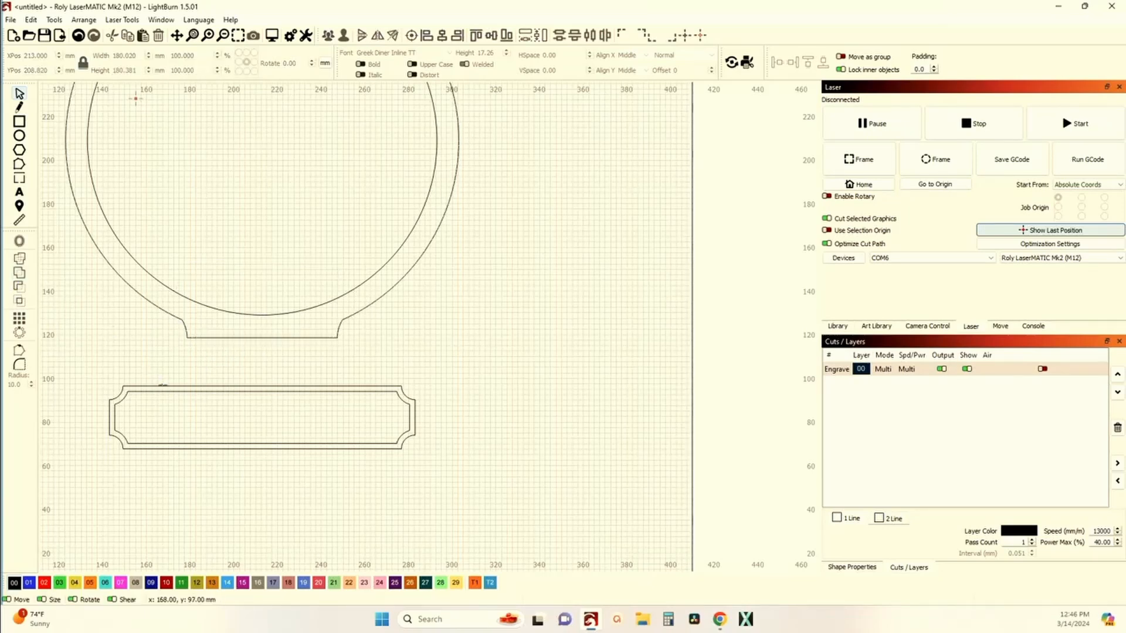
left_click(158, 394)
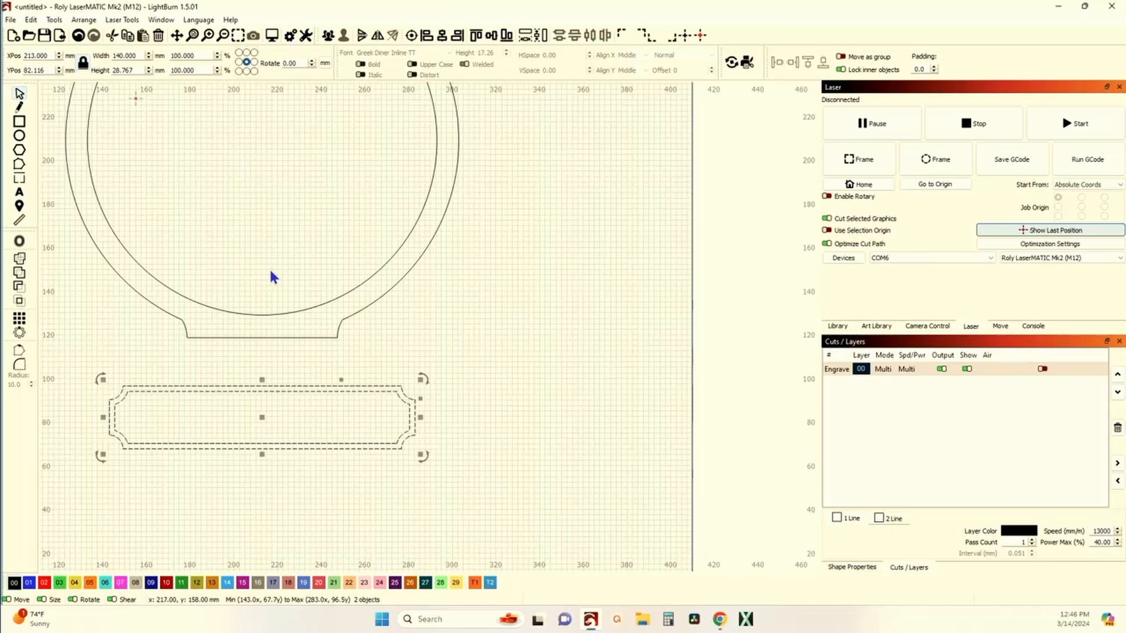
left_click(290, 415)
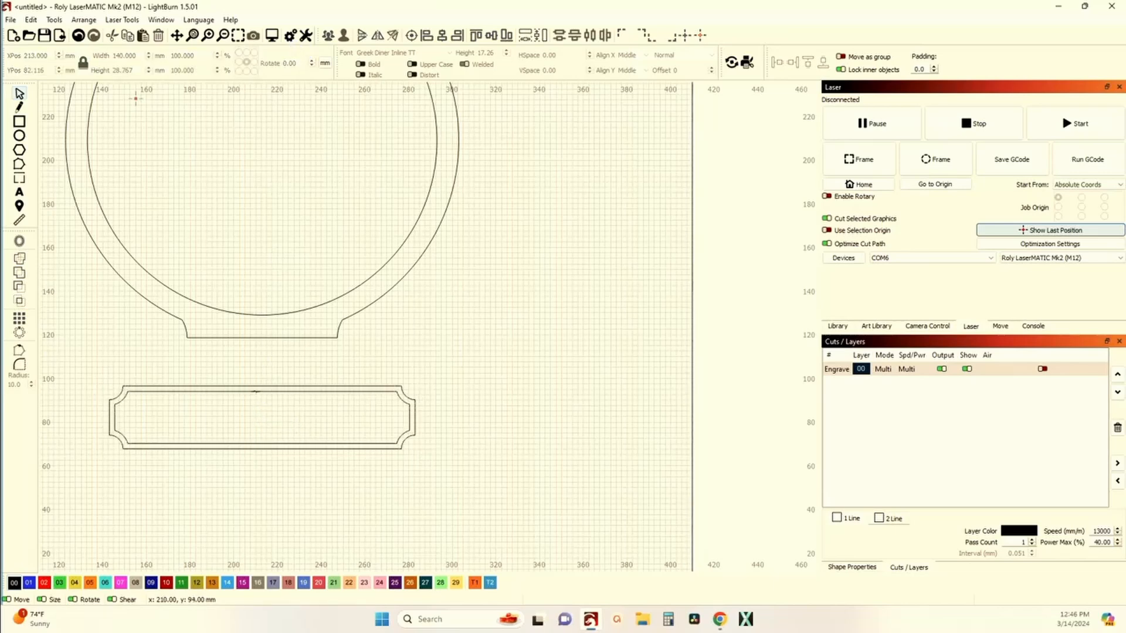
Step: Move the plate's inner border out of the way, then butt the plate against the connector and weld them into one outline
left_click(261, 437)
left_click_drag(262, 419, 721, 358)
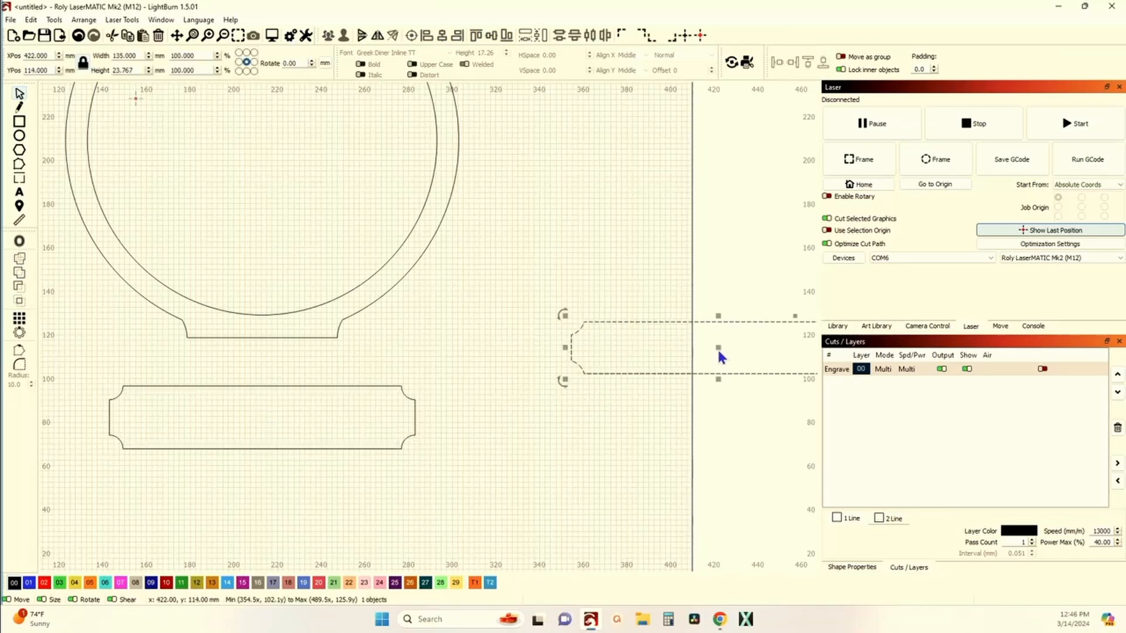
left_click_drag(321, 402, 268, 338)
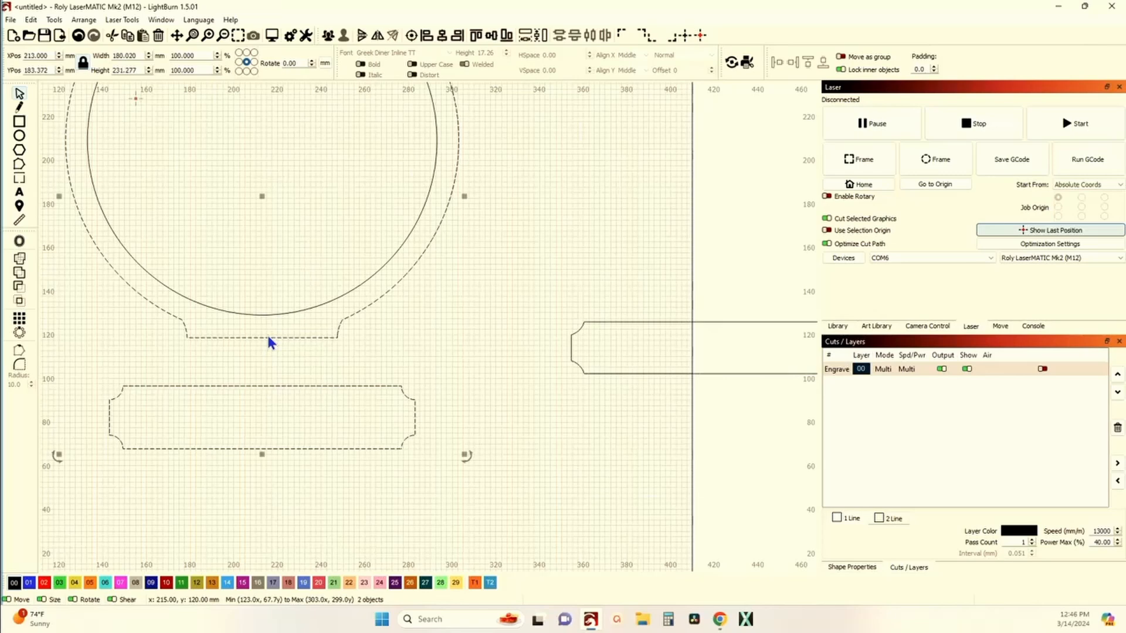
key("alt+shift+v")
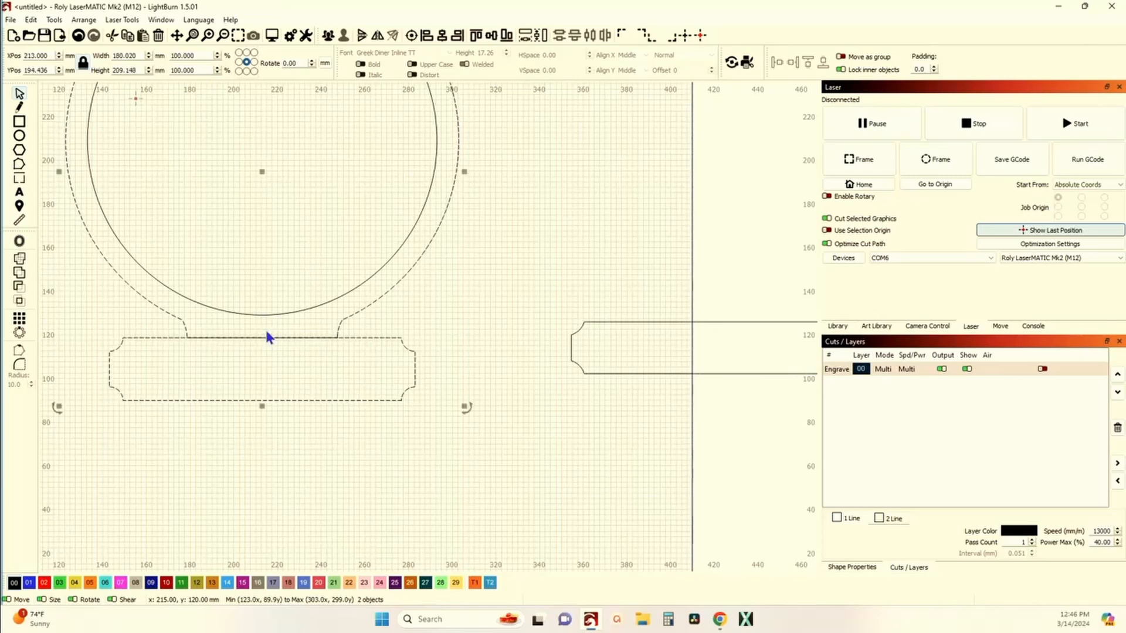
left_click(19, 258)
scroll(120, 339, "down", 1)
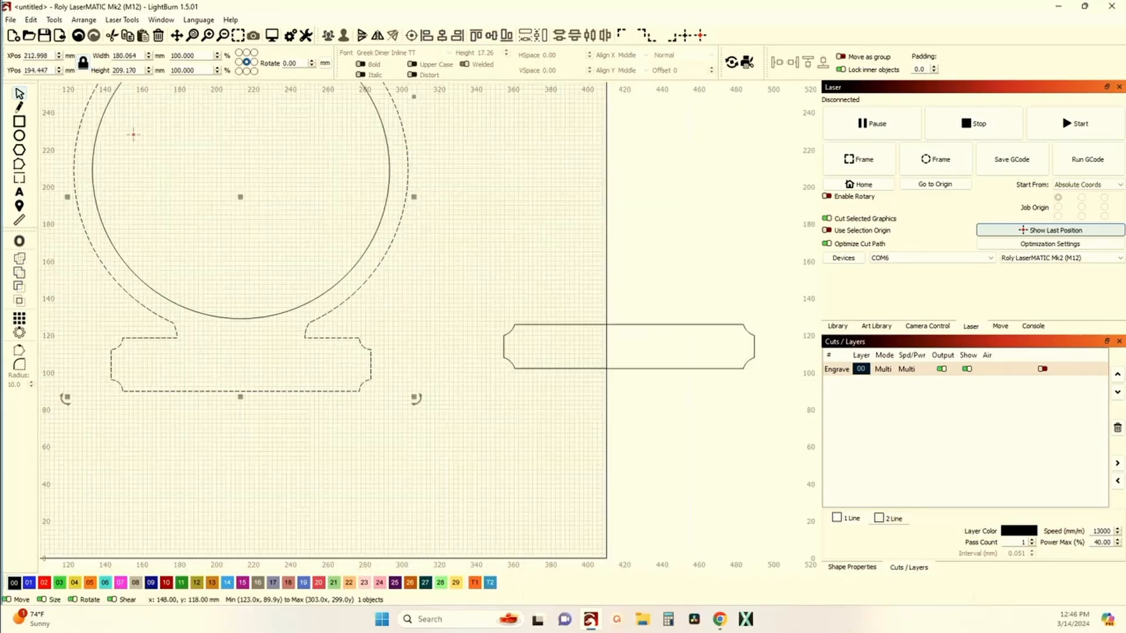
scroll(276, 405, "down", 2)
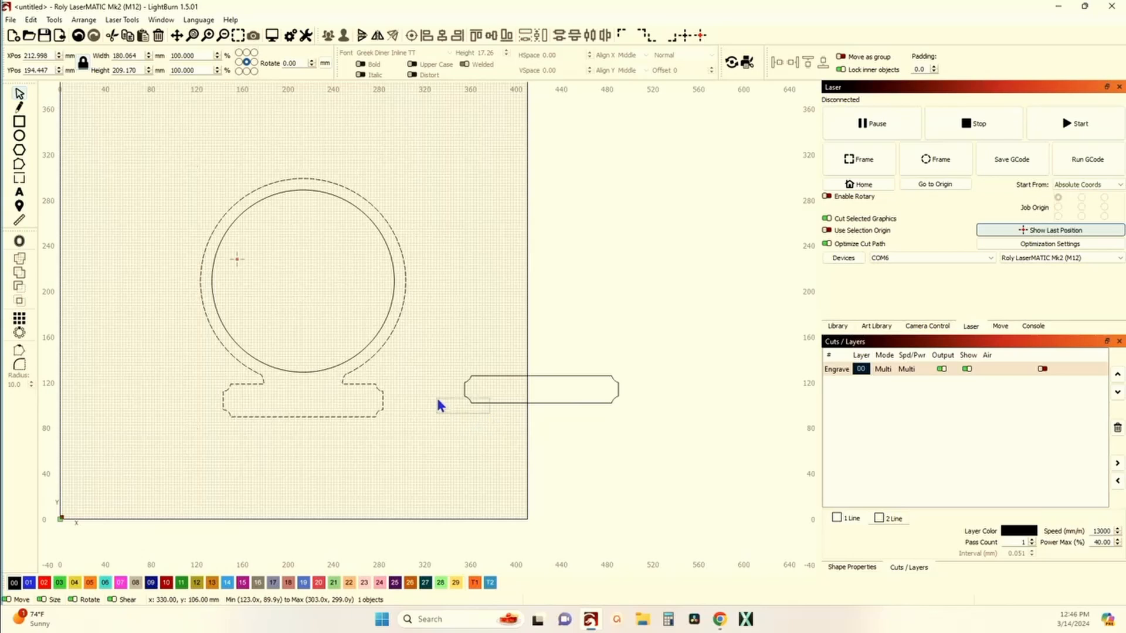
left_click(527, 400)
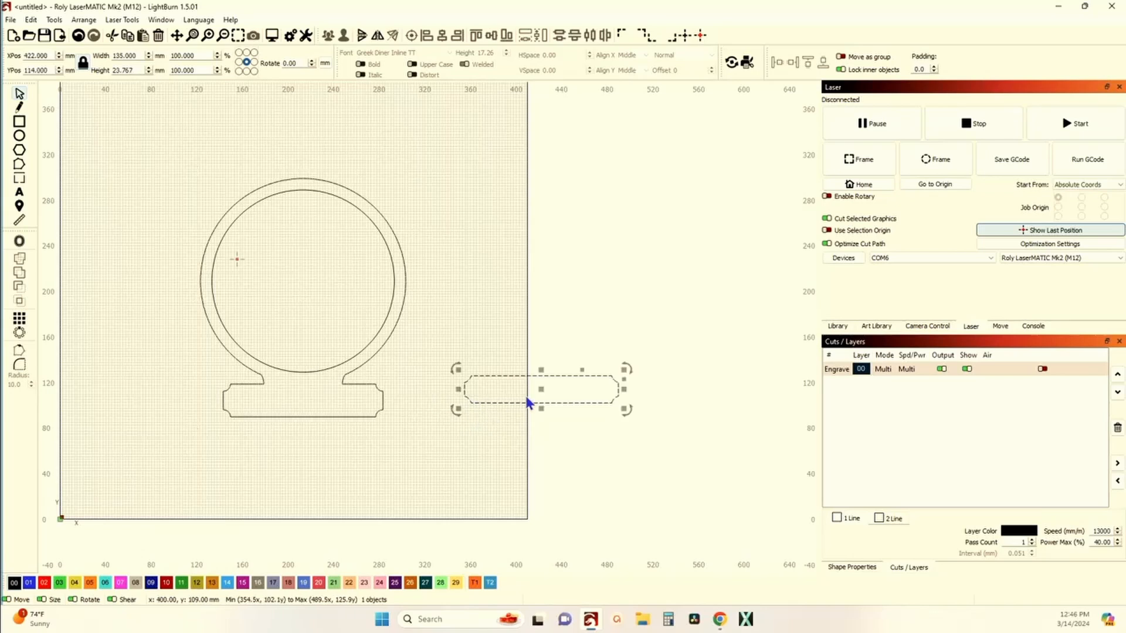
left_click(342, 363)
left_click_drag(304, 281, 537, 264)
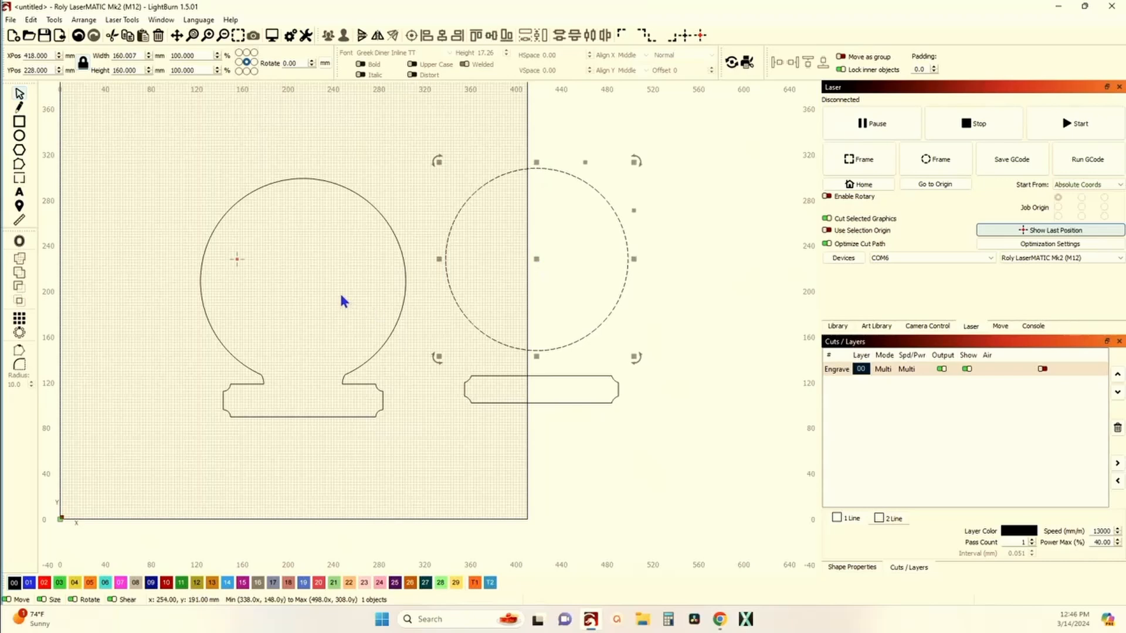
left_click(269, 309)
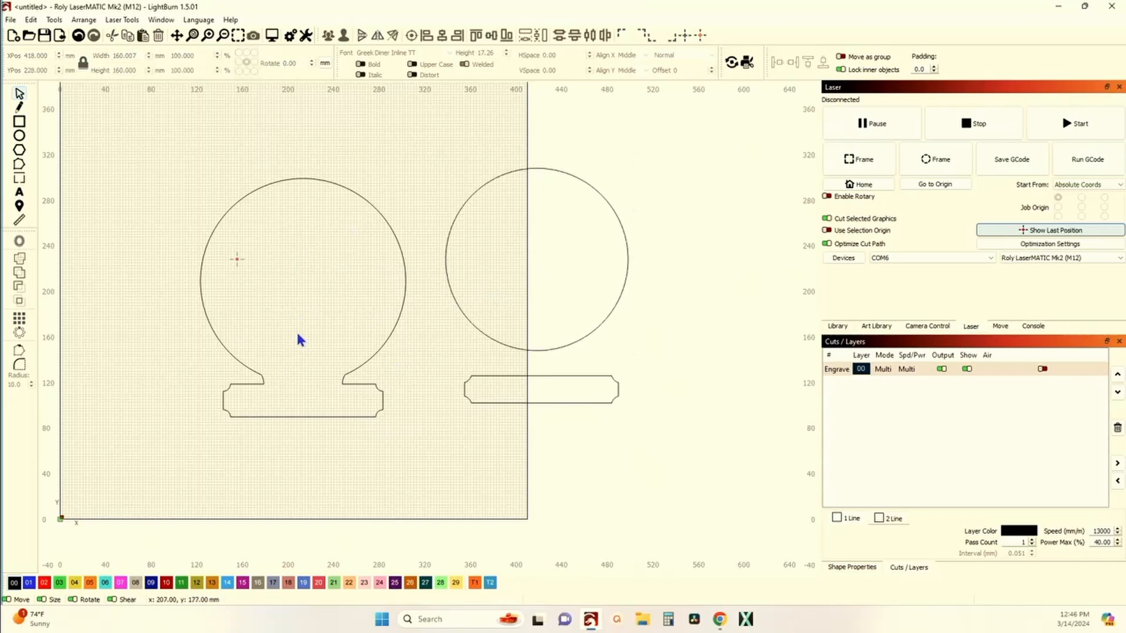
scroll(297, 381, "down", 1)
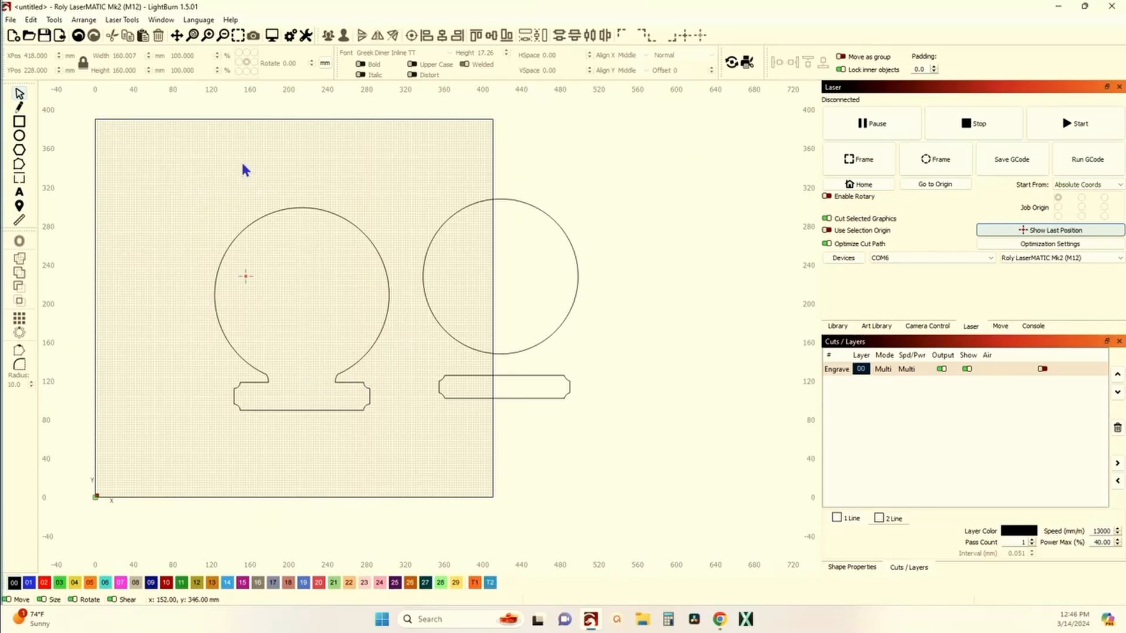
left_click(77, 38)
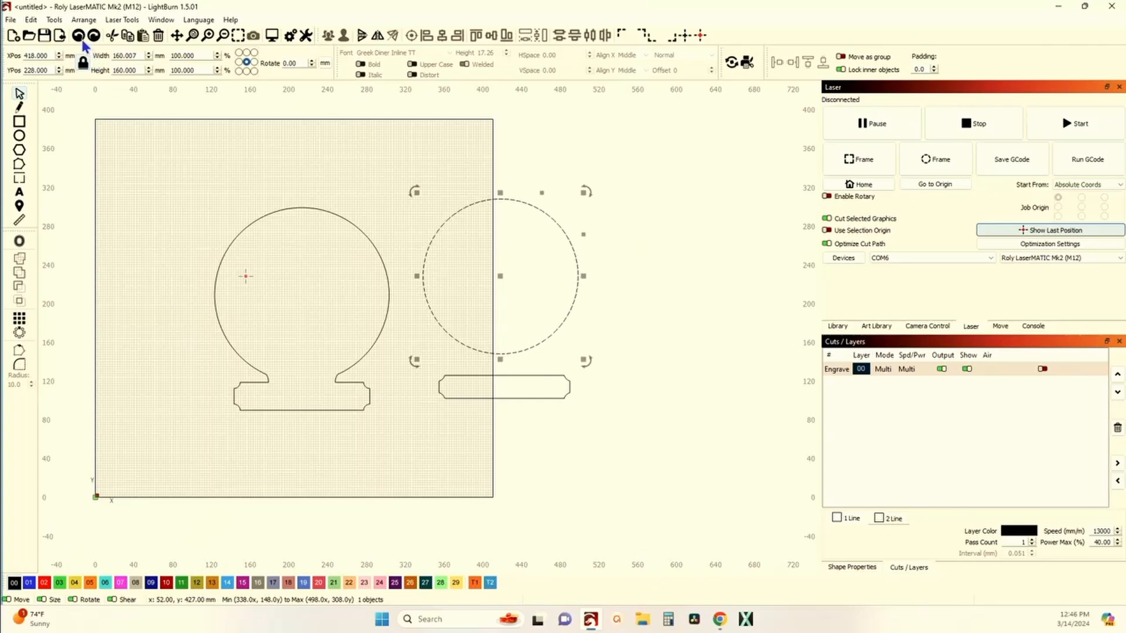
left_click(83, 39)
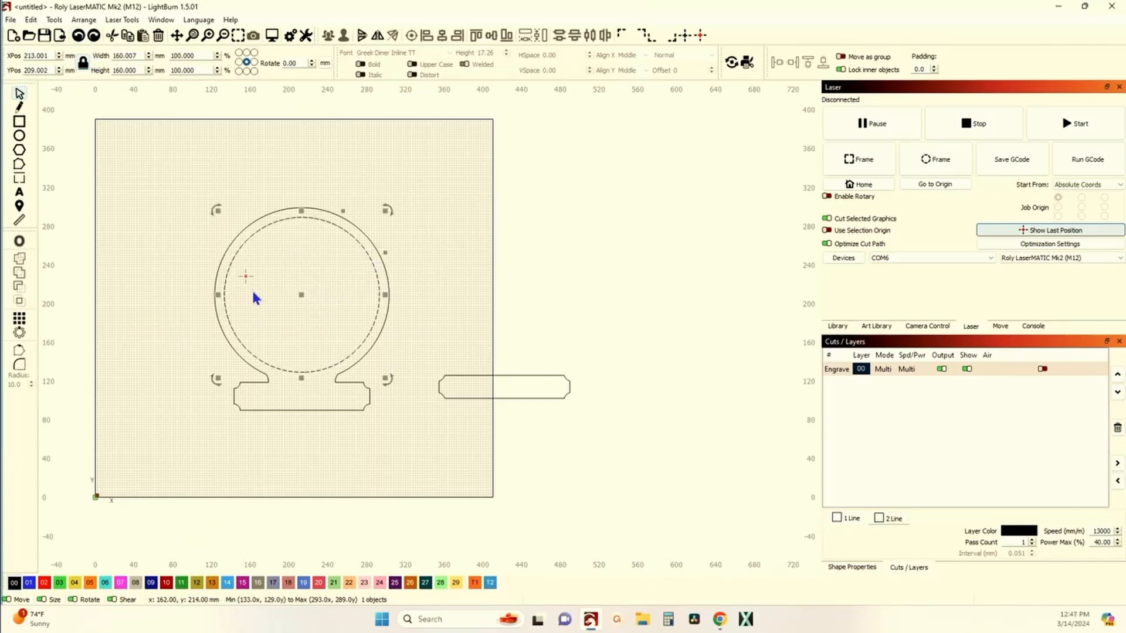
Step: Duplicate the inner border circle and move the copy off to the right of the sign
left_click(241, 325)
left_click(228, 319)
key("ctrl+d")
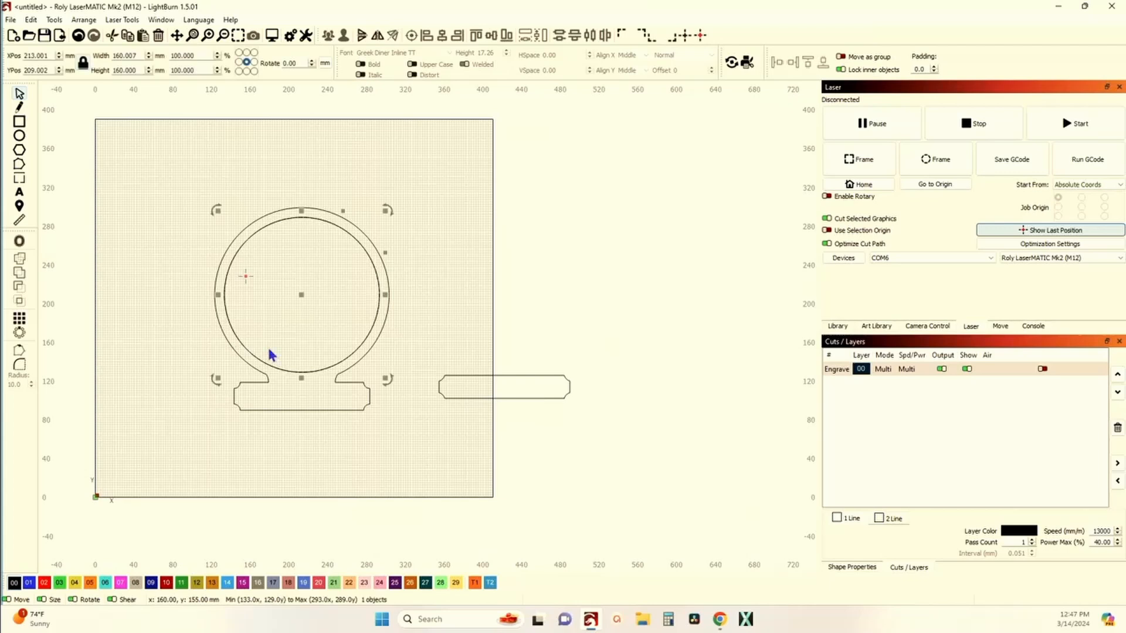
left_click_drag(299, 297, 504, 289)
scroll(319, 352, "up", 3)
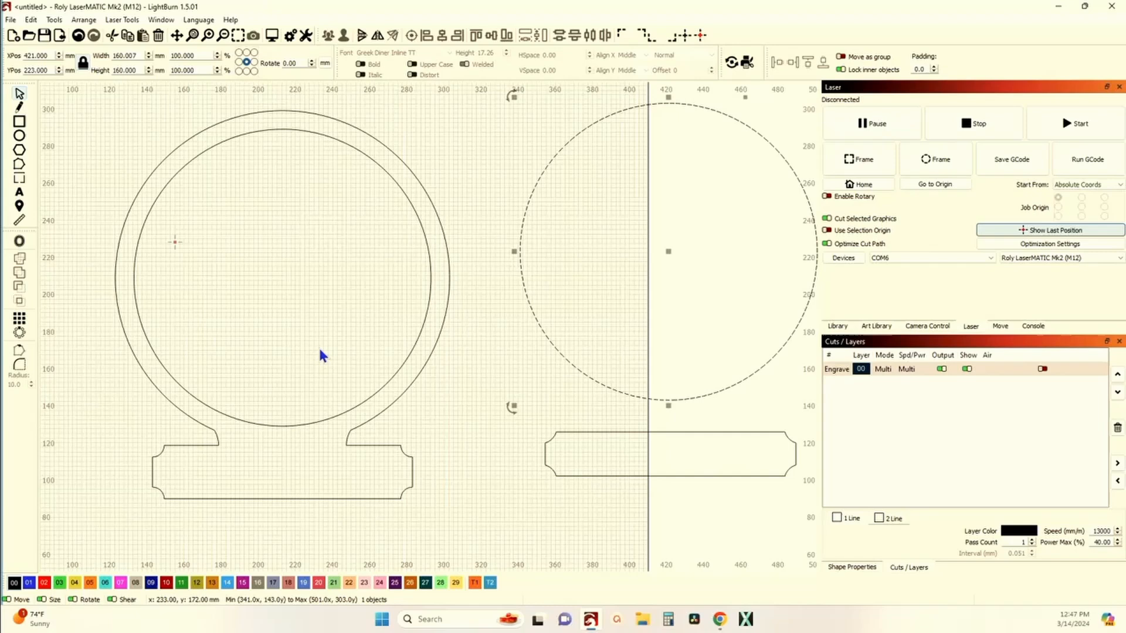
Step: Put the welded outer outline, the copied circle and the set-aside plate border on the red Cut layer
left_click(290, 426)
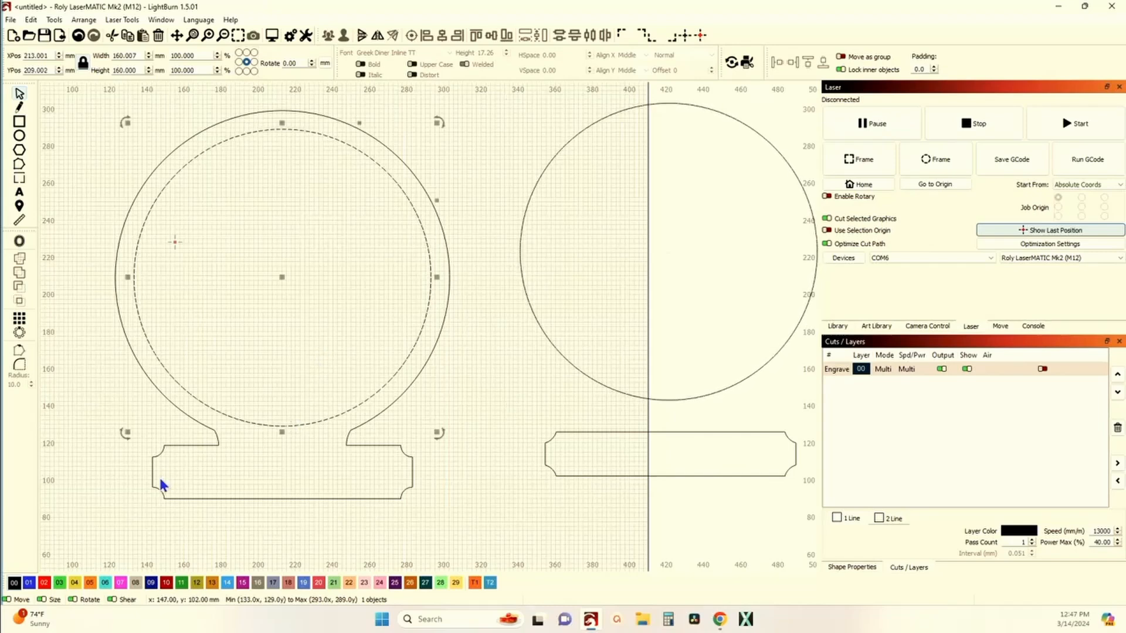
left_click_drag(609, 523, 525, 375)
left_click(411, 461, "shift")
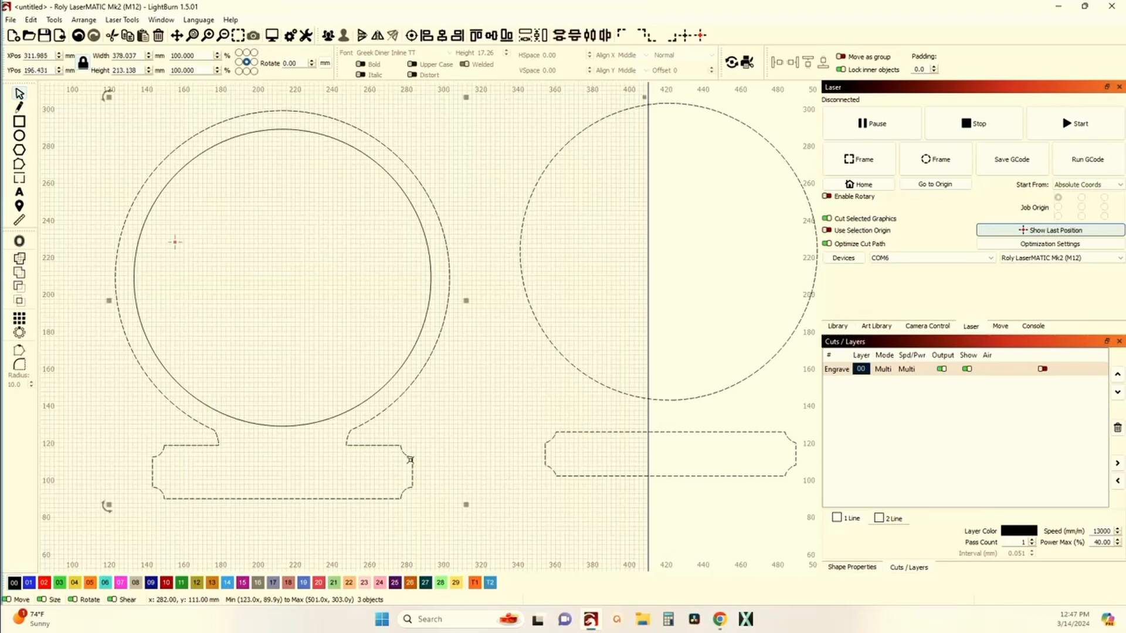
left_click(45, 584)
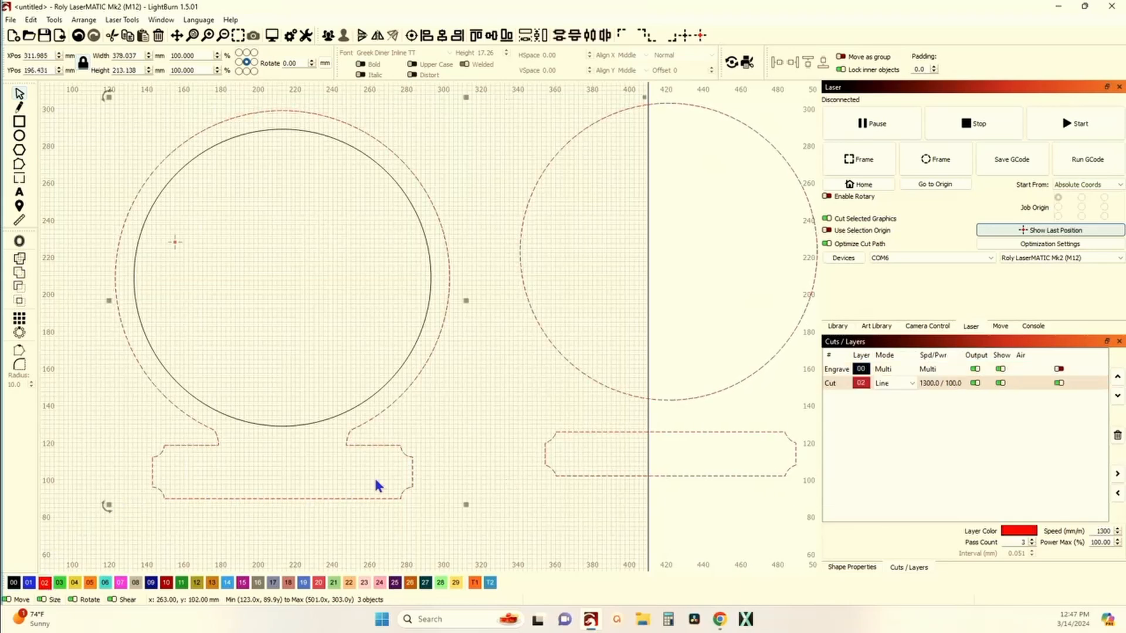
left_click(458, 428)
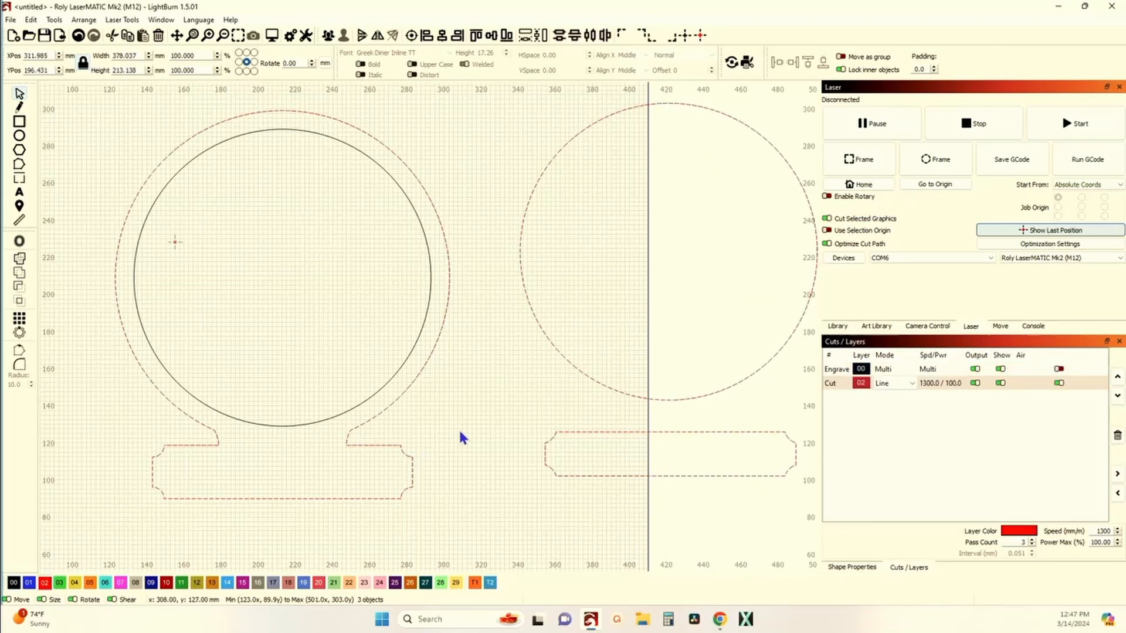
Step: Nudge the copied circle about 25 mm further to the right
left_click(376, 386)
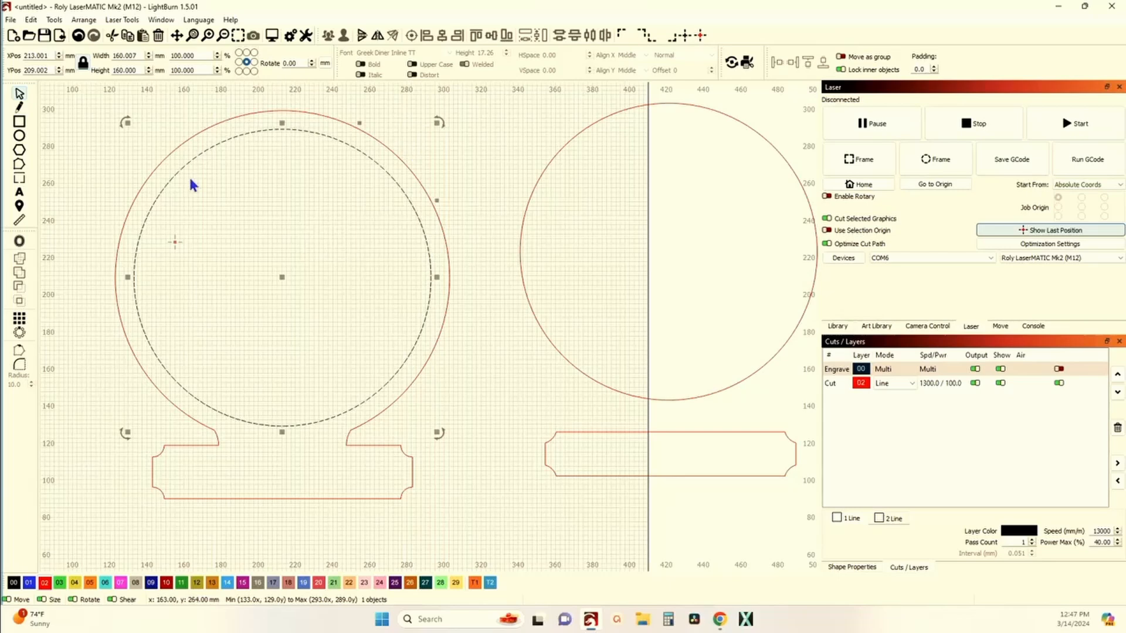
scroll(184, 307, "down", 1)
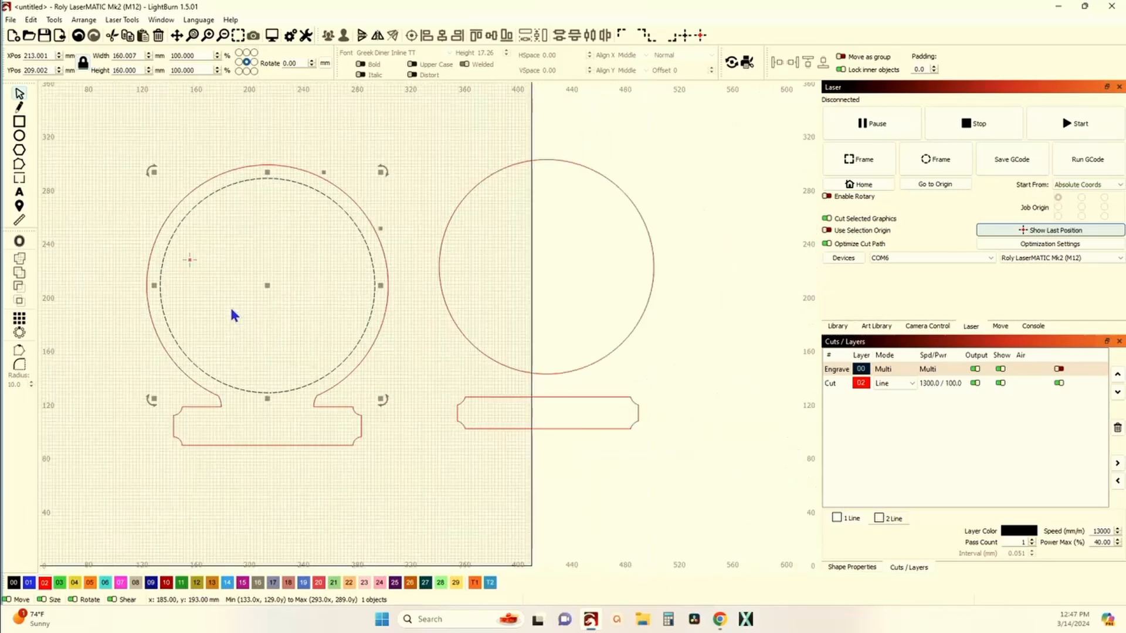
scroll(251, 241, "down", 2)
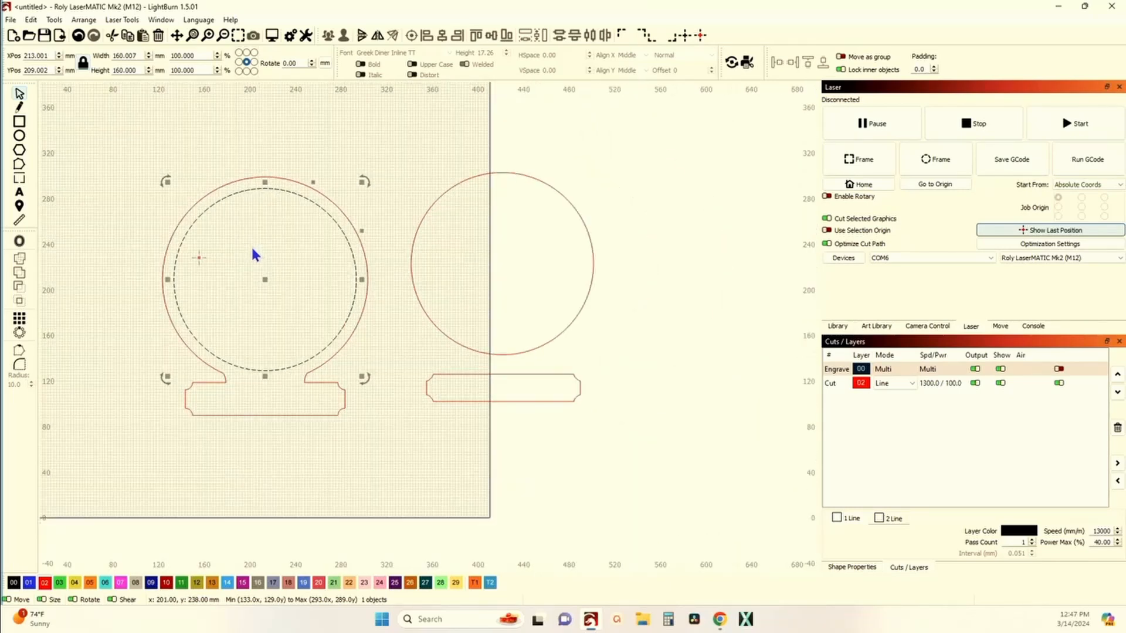
left_click(387, 265)
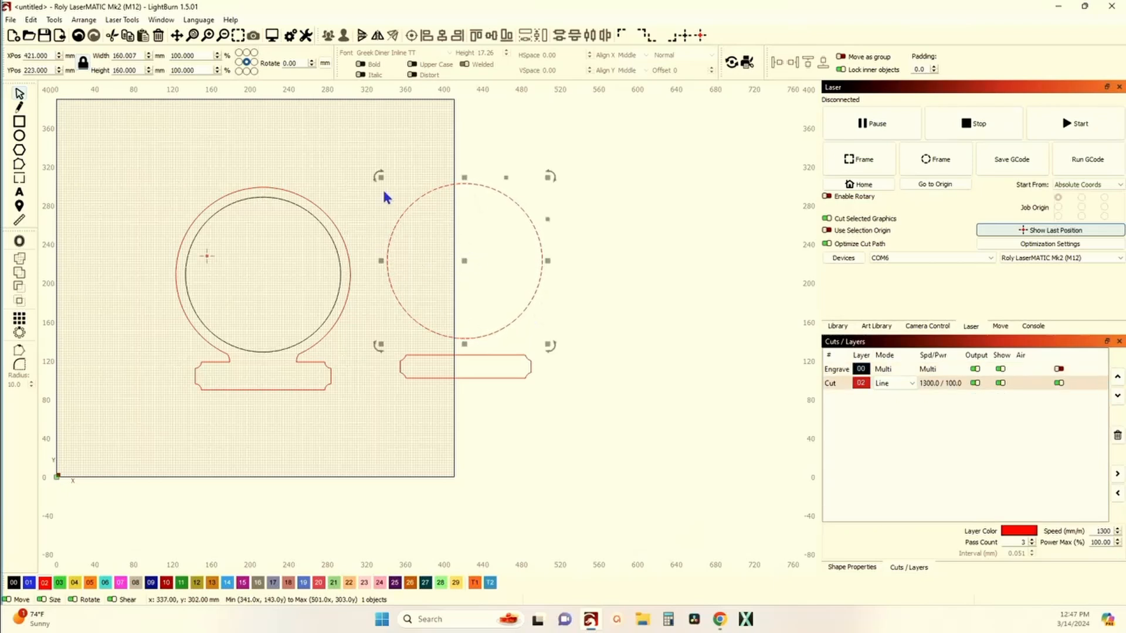
left_click_drag(462, 259, 489, 256)
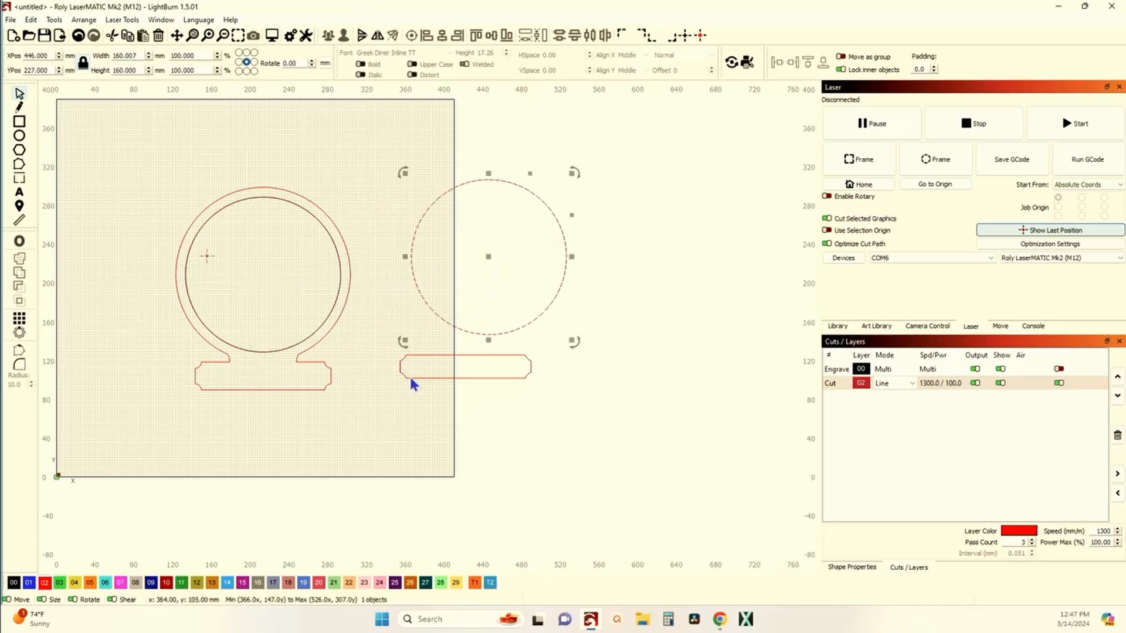
Step: Move the plate's inner border back inside the plate, centred within its outline
left_click(412, 384)
left_click(455, 378)
left_click_drag(467, 367, 264, 379)
scroll(263, 378, "up", 6)
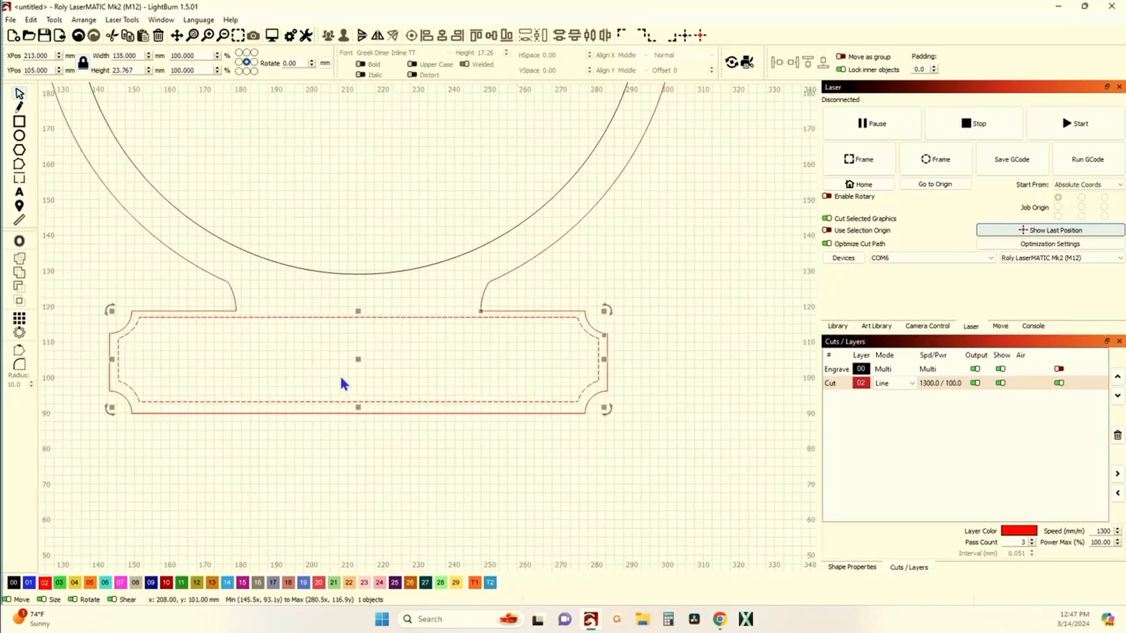
left_click_drag(357, 363, 359, 365)
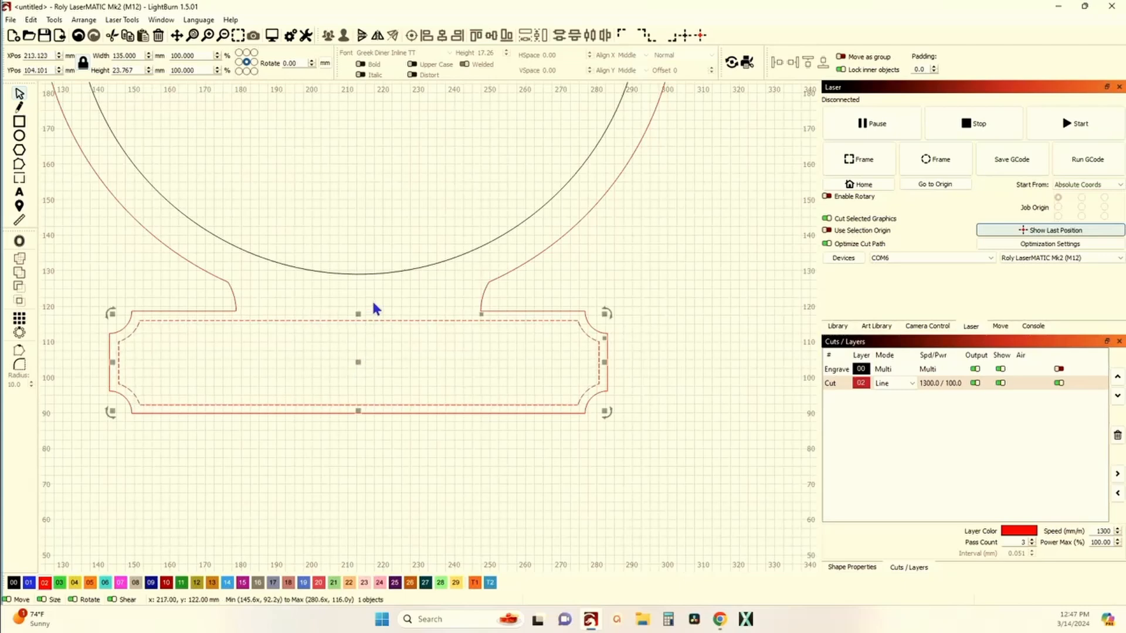
scroll(374, 300, "down", 2)
scroll(386, 249, "down", 2)
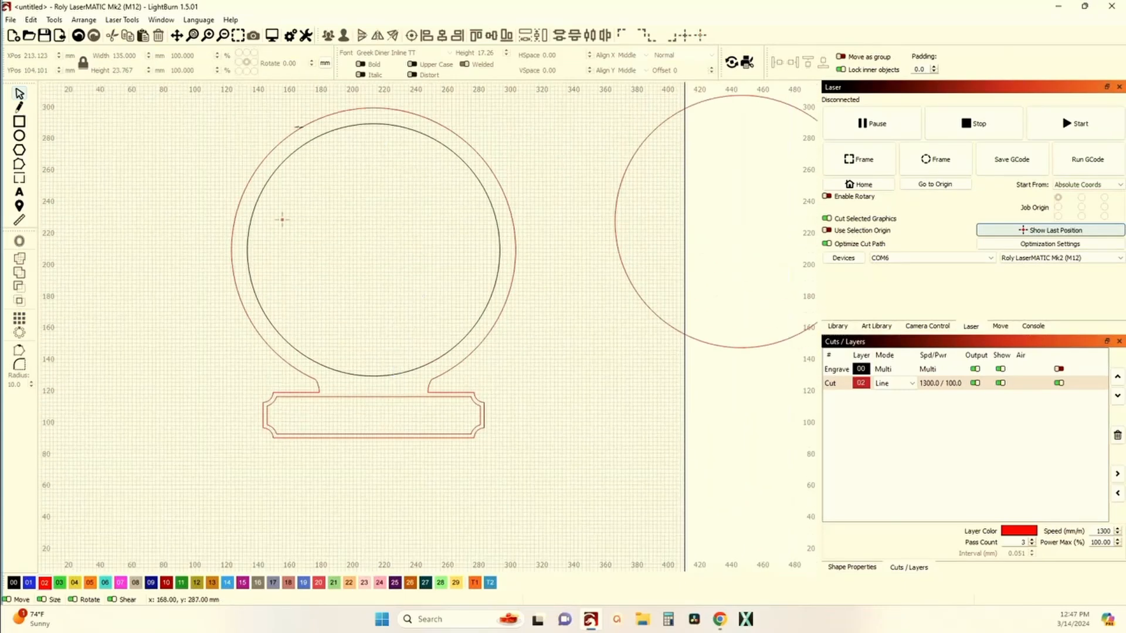